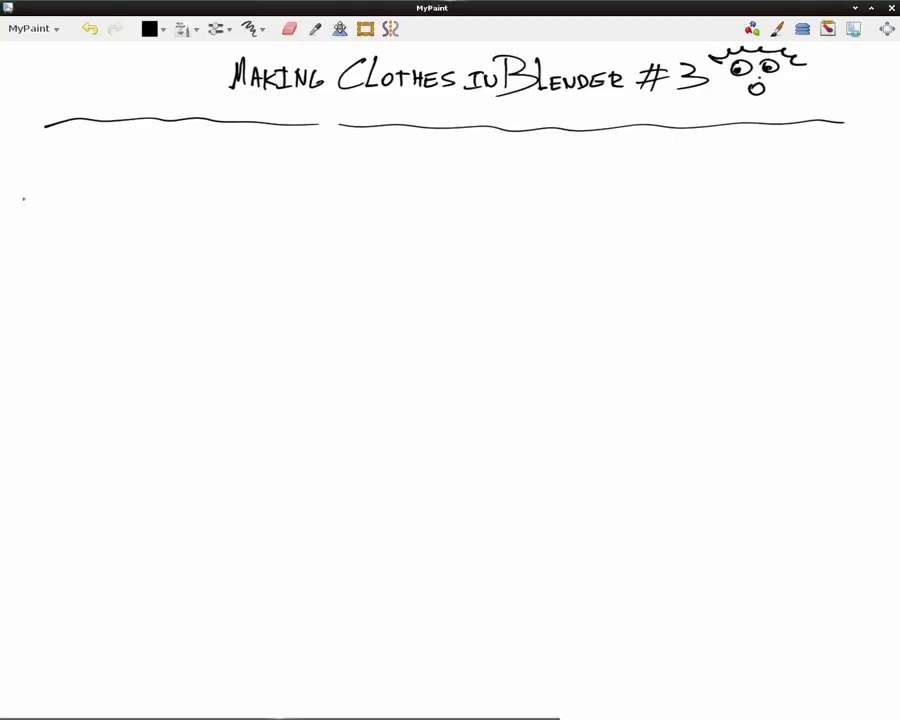
# Handwrite item "1) AVATAR WORKBENCH 2.63" below the title line and underline the 2.63
pyautogui.moveTo(49, 169)
pyautogui.mouseDown()
pyautogui.moveTo(50, 195)
pyautogui.moveTo(61, 205)
pyautogui.mouseUp()
pyautogui.moveTo(102, 193)
pyautogui.mouseDown()
pyautogui.moveTo(113, 193)
pyautogui.moveTo(111, 184)
pyautogui.moveTo(122, 191)
pyautogui.moveTo(128, 175)
pyautogui.mouseUp()
pyautogui.moveTo(133, 175)
pyautogui.mouseDown()
pyautogui.moveTo(128, 191)
pyautogui.moveTo(140, 191)
pyautogui.mouseUp()
pyautogui.moveTo(147, 178)
pyautogui.mouseDown()
pyautogui.moveTo(148, 188)
pyautogui.moveTo(157, 175)
pyautogui.moveTo(175, 191)
pyautogui.mouseUp()
pyautogui.click(196, 180)
pyautogui.moveTo(175, 176)
pyautogui.mouseDown()
pyautogui.moveTo(187, 191)
pyautogui.moveTo(209, 177)
pyautogui.mouseUp()
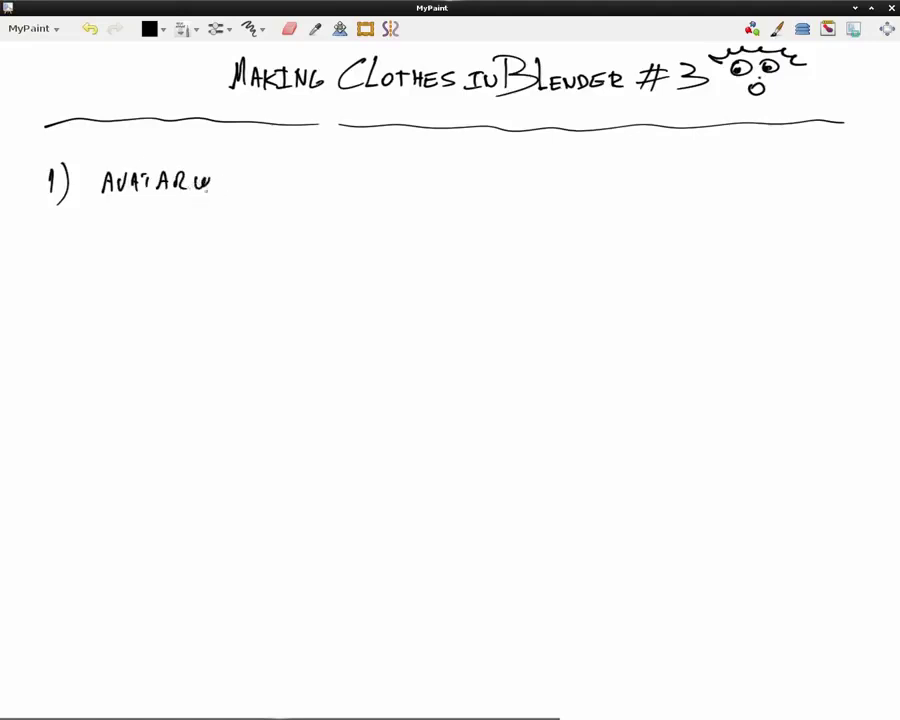
pyautogui.moveTo(216, 177)
pyautogui.mouseDown()
pyautogui.moveTo(234, 190)
pyautogui.moveTo(266, 191)
pyautogui.mouseUp()
pyautogui.moveTo(266, 176)
pyautogui.mouseDown()
pyautogui.moveTo(268, 190)
pyautogui.moveTo(297, 177)
pyautogui.moveTo(307, 190)
pyautogui.mouseUp()
pyautogui.moveTo(320, 178)
pyautogui.mouseDown()
pyautogui.moveTo(316, 190)
pyautogui.moveTo(333, 183)
pyautogui.moveTo(333, 191)
pyautogui.moveTo(366, 194)
pyautogui.mouseUp()
pyautogui.click(352, 195)
pyautogui.moveTo(382, 180)
pyautogui.mouseDown()
pyautogui.moveTo(392, 182)
pyautogui.moveTo(386, 197)
pyautogui.mouseUp()
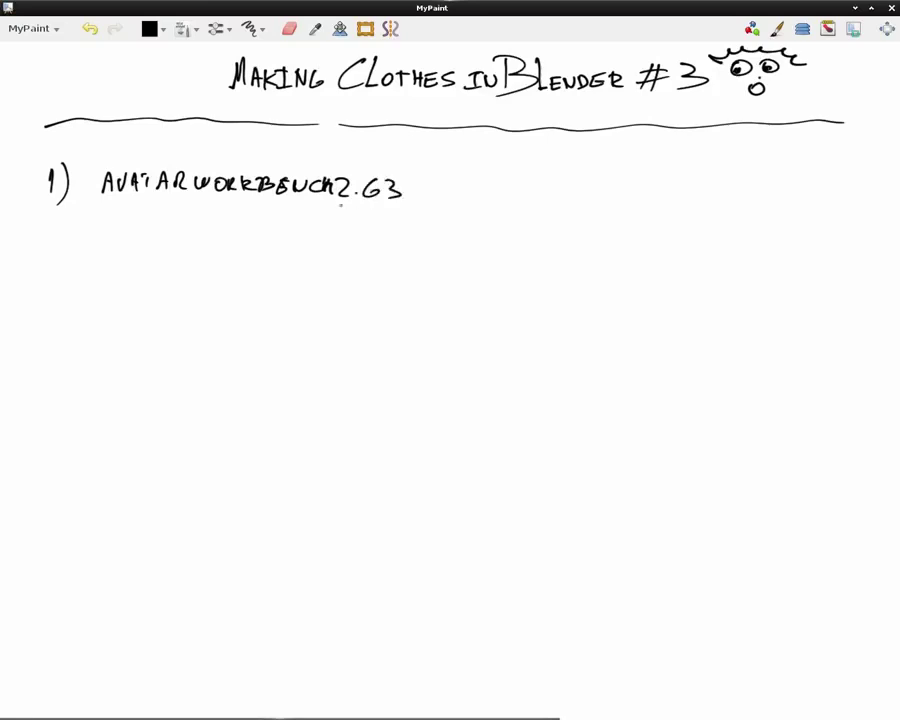
pyautogui.moveTo(332, 207); pyautogui.dragTo(411, 208)
# Draw a stick figure beside item 1 and sketch a T-shirt outline next to it
pyautogui.moveTo(555, 177); pyautogui.dragTo(563, 270)
pyautogui.moveTo(545, 214); pyautogui.dragTo(592, 213)
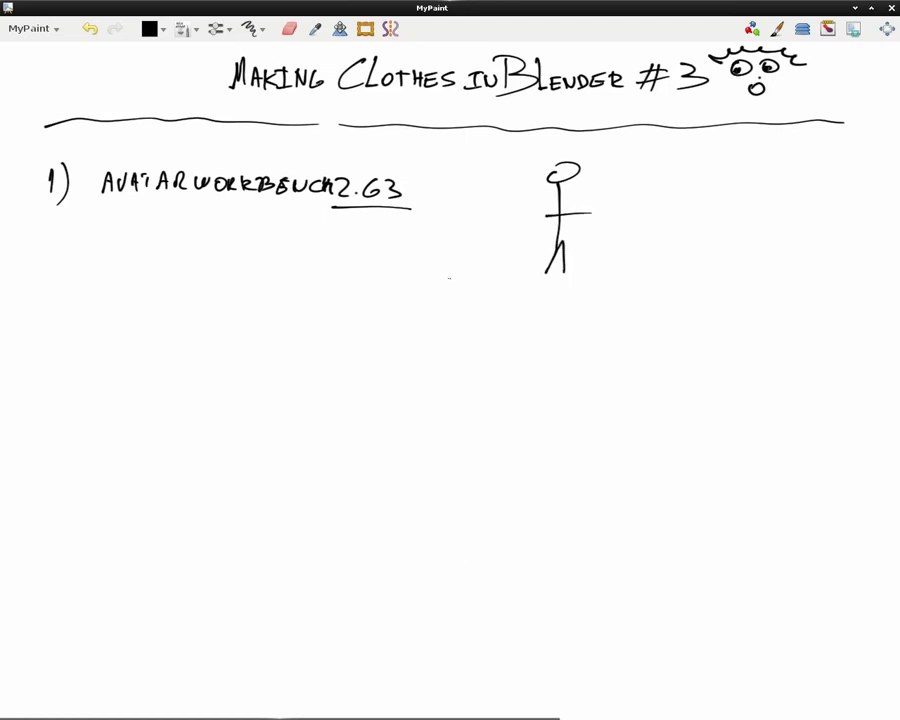
pyautogui.moveTo(477, 184)
pyautogui.mouseDown()
pyautogui.moveTo(513, 183)
pyautogui.moveTo(521, 206)
pyautogui.mouseUp()
pyautogui.moveTo(472, 184)
pyautogui.mouseDown()
pyautogui.moveTo(456, 200)
pyautogui.moveTo(474, 210)
pyautogui.moveTo(474, 243)
pyautogui.moveTo(511, 238)
pyautogui.moveTo(513, 210)
pyautogui.mouseUp()
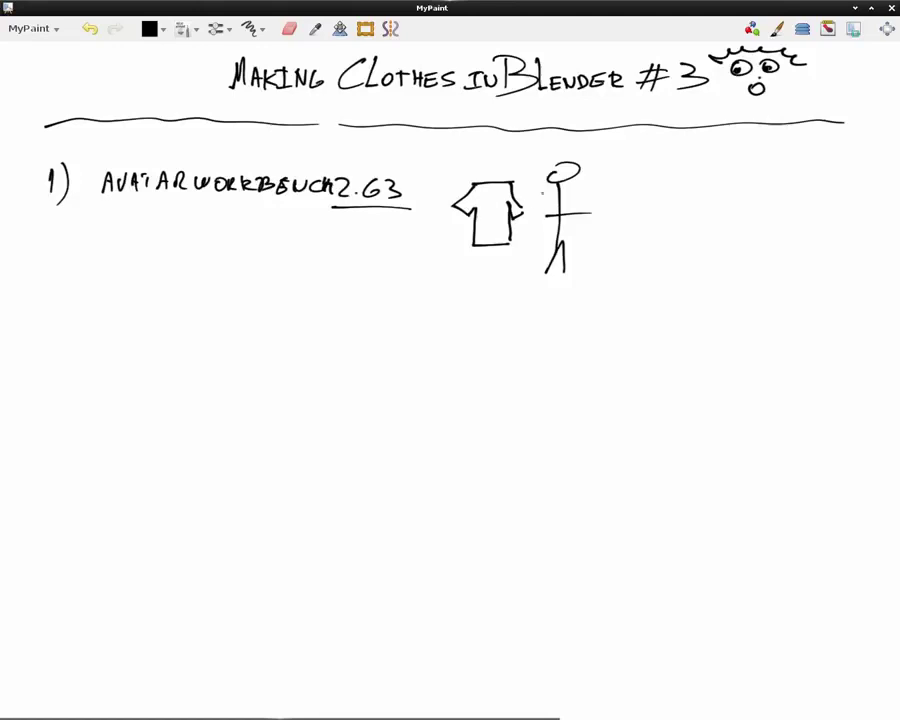
# Add a dashed shirt outline over the stick figure and hatched depth lines to the T-shirt sketch
pyautogui.moveTo(545, 188)
pyautogui.mouseDown()
pyautogui.moveTo(586, 207)
pyautogui.moveTo(600, 226)
pyautogui.moveTo(540, 238)
pyautogui.moveTo(548, 190)
pyautogui.mouseUp()
pyautogui.moveTo(473, 182)
pyautogui.mouseDown()
pyautogui.moveTo(507, 163)
pyautogui.moveTo(535, 164)
pyautogui.moveTo(533, 204)
pyautogui.mouseUp()
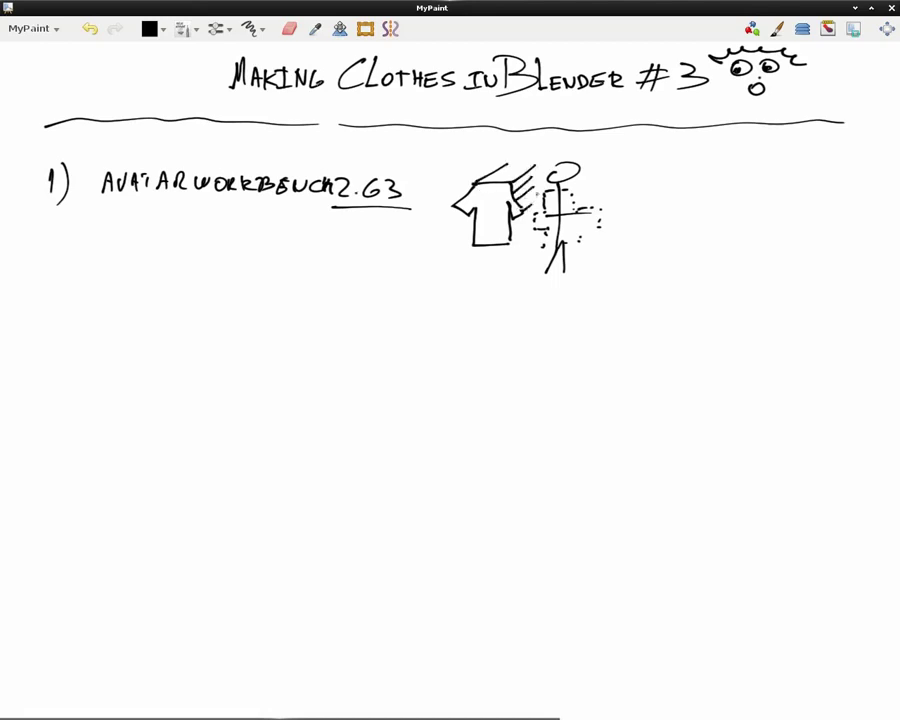
pyautogui.moveTo(501, 169)
pyautogui.mouseDown()
pyautogui.moveTo(528, 168)
pyautogui.moveTo(533, 188)
pyautogui.moveTo(488, 181)
pyautogui.moveTo(531, 194)
pyautogui.moveTo(512, 241)
pyautogui.moveTo(513, 229)
pyautogui.mouseUp()
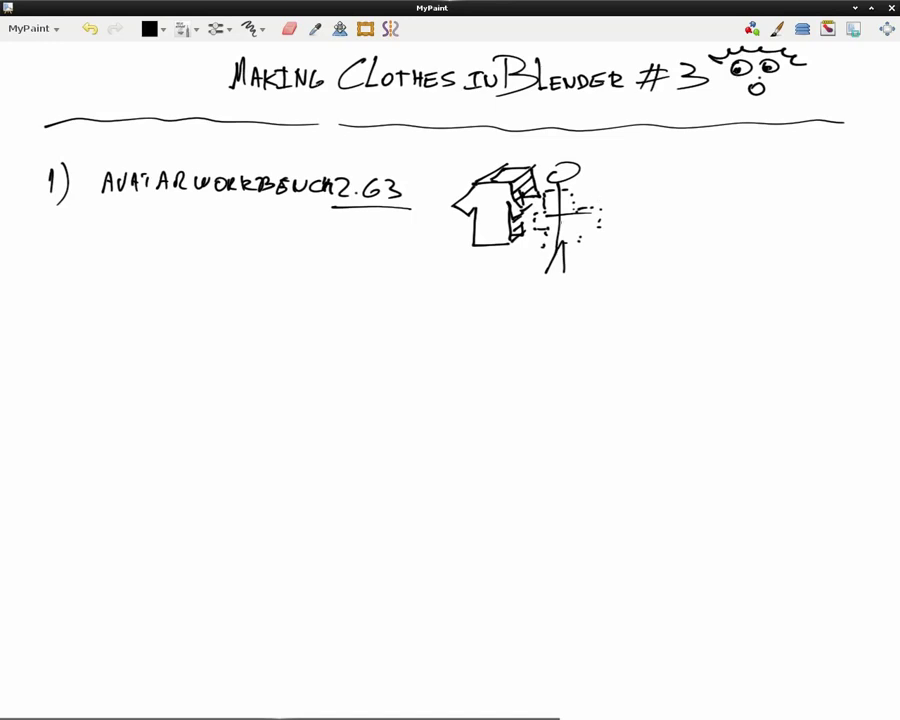
pyautogui.moveTo(578, 210); pyautogui.dragTo(592, 209)
# Draw a second stick figure wearing the shirt at the far end of item 1
pyautogui.moveTo(682, 171); pyautogui.dragTo(697, 279)
pyautogui.moveTo(708, 190)
pyautogui.mouseDown()
pyautogui.moveTo(665, 206)
pyautogui.moveTo(680, 242)
pyautogui.moveTo(709, 234)
pyautogui.moveTo(713, 222)
pyautogui.moveTo(727, 225)
pyautogui.moveTo(719, 215)
pyautogui.mouseUp()
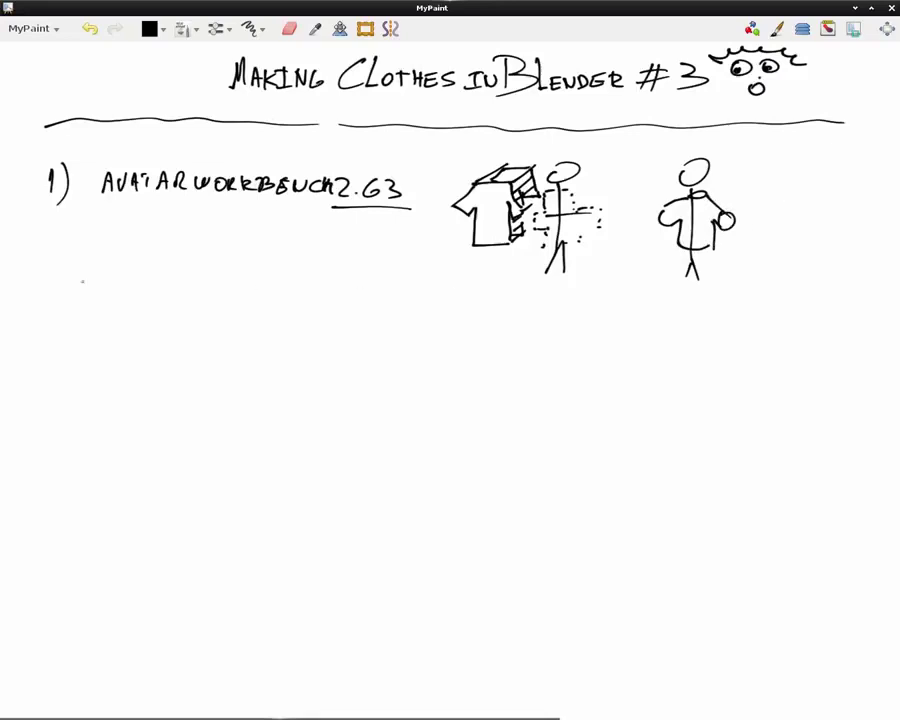
# Handwrite item "2) Shrink Wrap" and illustrate it with a stick figure wearing a shirt and a check mark
pyautogui.moveTo(53, 310); pyautogui.dragTo(68, 325)
pyautogui.moveTo(131, 307)
pyautogui.mouseDown()
pyautogui.moveTo(118, 321)
pyautogui.moveTo(149, 322)
pyautogui.moveTo(161, 311)
pyautogui.moveTo(166, 321)
pyautogui.moveTo(222, 309)
pyautogui.moveTo(238, 321)
pyautogui.moveTo(252, 316)
pyautogui.mouseUp()
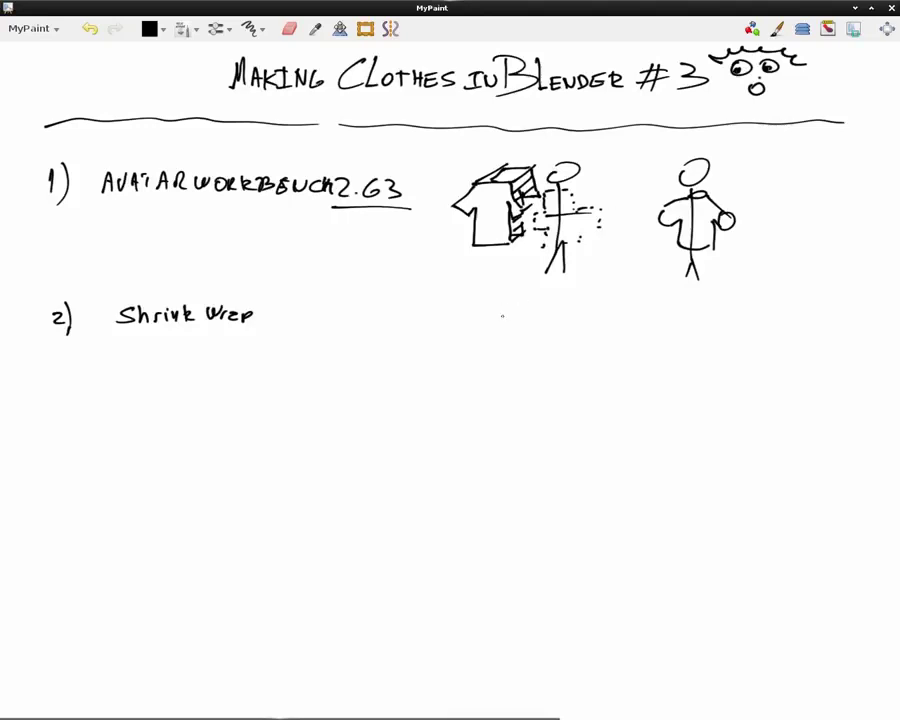
pyautogui.moveTo(347, 296)
pyautogui.mouseDown()
pyautogui.moveTo(356, 300)
pyautogui.moveTo(345, 377)
pyautogui.moveTo(361, 375)
pyautogui.mouseUp()
pyautogui.moveTo(347, 304)
pyautogui.mouseDown()
pyautogui.moveTo(351, 320)
pyautogui.moveTo(330, 333)
pyautogui.moveTo(335, 340)
pyautogui.moveTo(349, 332)
pyautogui.moveTo(342, 352)
pyautogui.moveTo(366, 346)
pyautogui.moveTo(377, 320)
pyautogui.moveTo(374, 330)
pyautogui.moveTo(327, 346)
pyautogui.mouseUp()
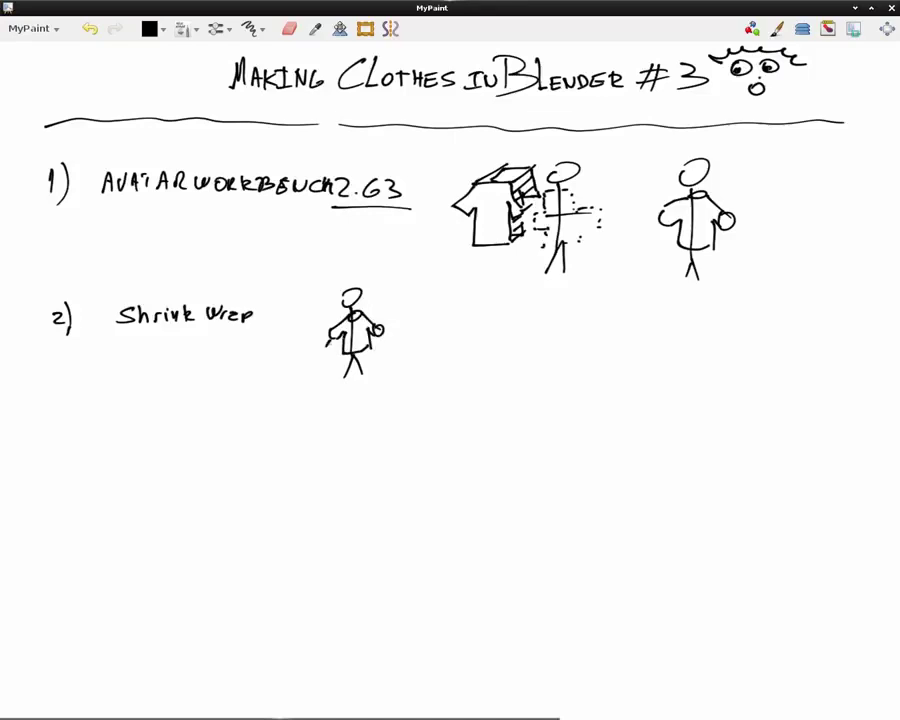
pyautogui.moveTo(372, 322); pyautogui.dragTo(395, 343)
pyautogui.moveTo(410, 337); pyautogui.dragTo(488, 297)
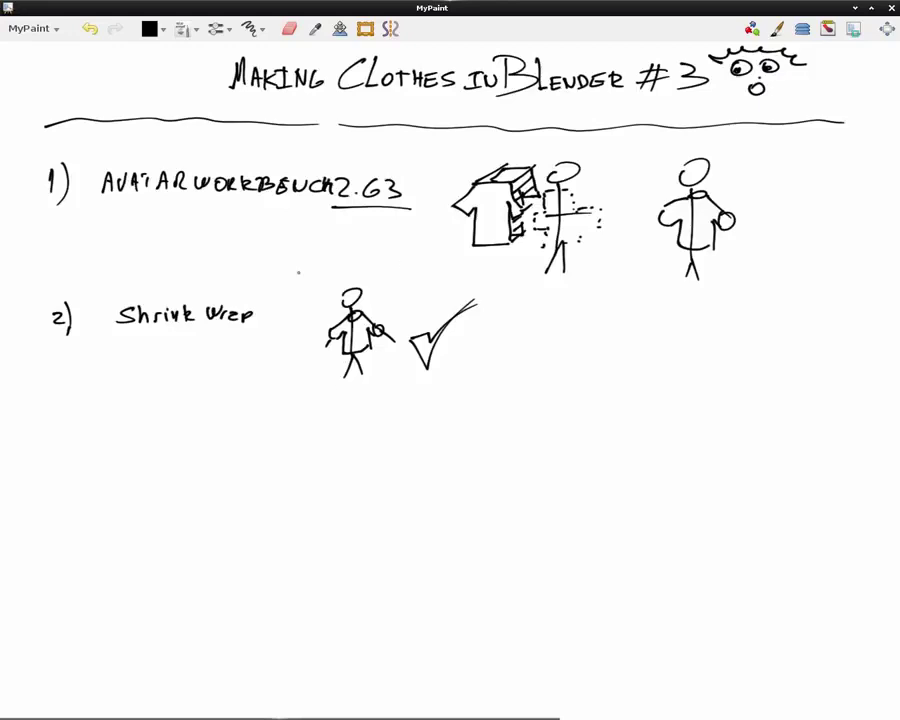
# Switch to Blender and examine the shirt object from all sides, including its sleeve and neck openings and inner surface
pyautogui.moveTo(130, 700)
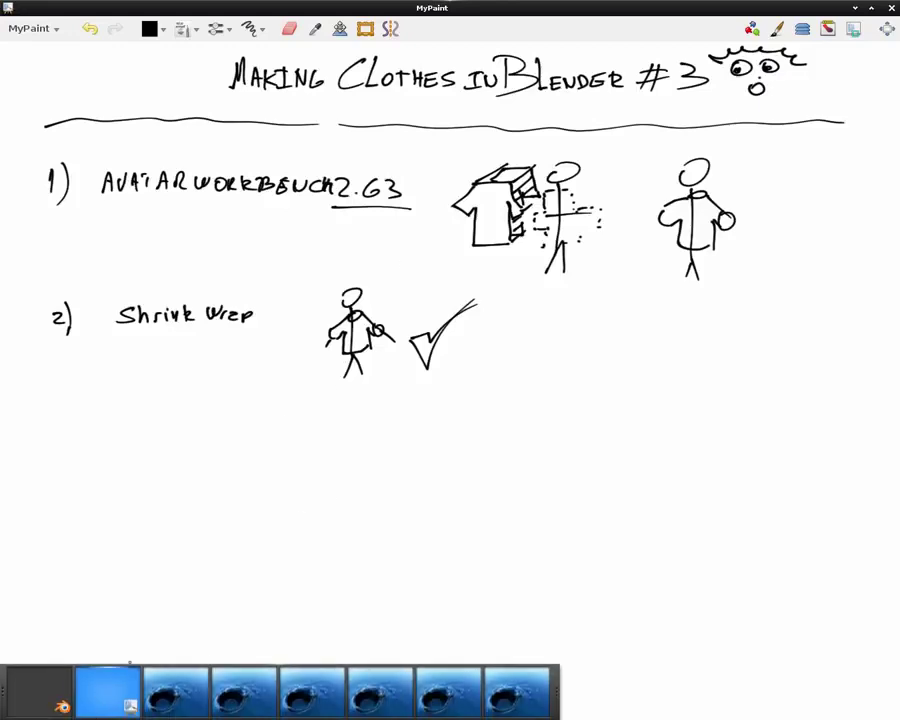
pyautogui.moveTo(15, 712)
pyautogui.hotkey('alt', 'Tab')
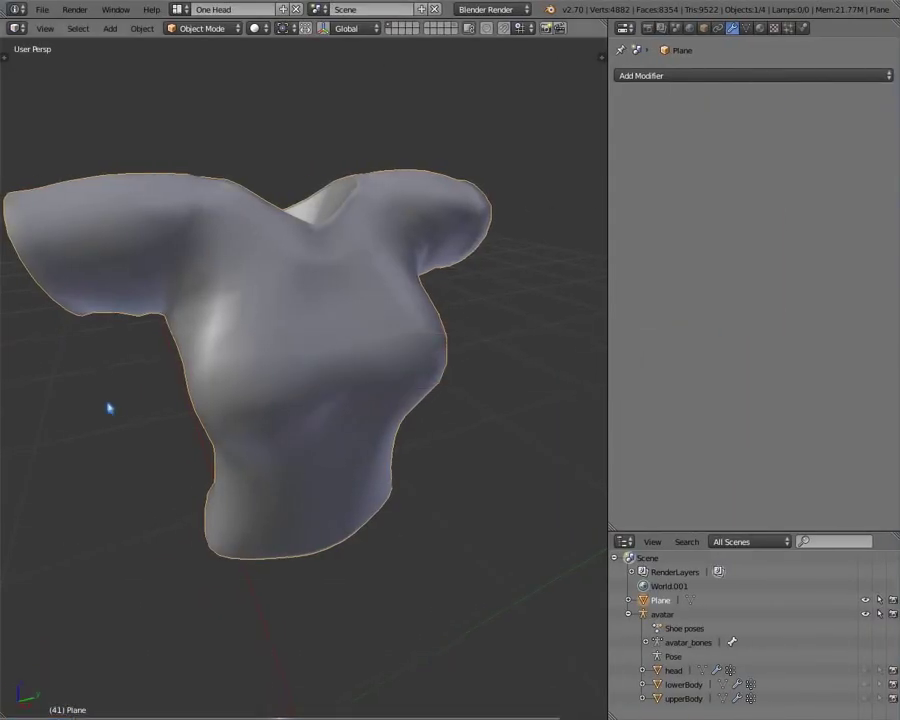
pyautogui.moveTo(110, 408); pyautogui.dragTo(400, 315, button='middle')
pyautogui.scroll(-4, 145, 378)
pyautogui.moveTo(333, 405); pyautogui.dragTo(422, 416, button='middle')
pyautogui.scroll(2, 290, 393)
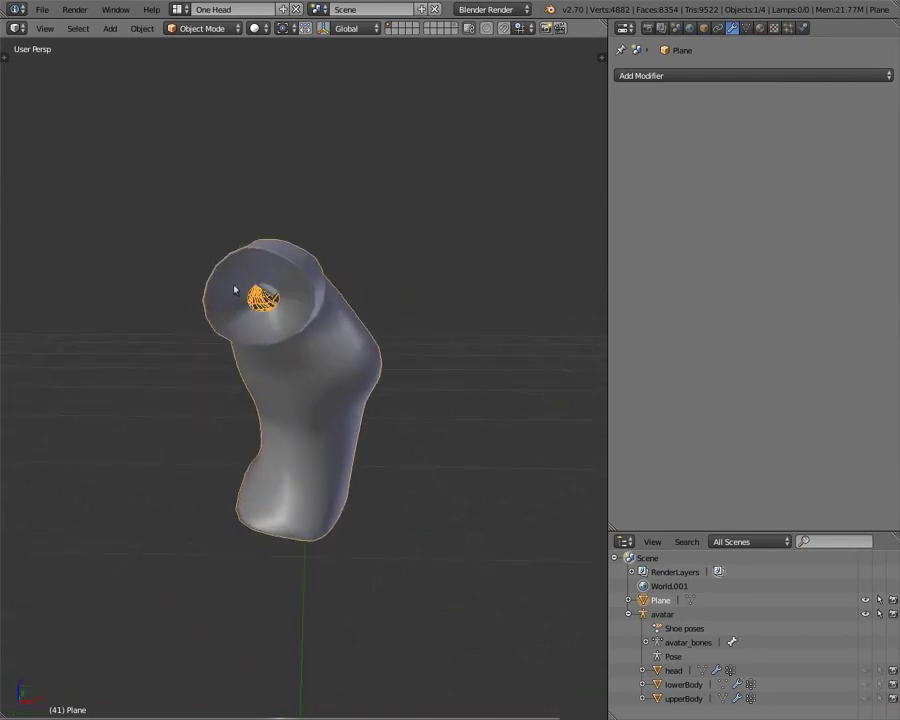
pyautogui.moveTo(275, 327); pyautogui.dragTo(538, 335, button='middle')
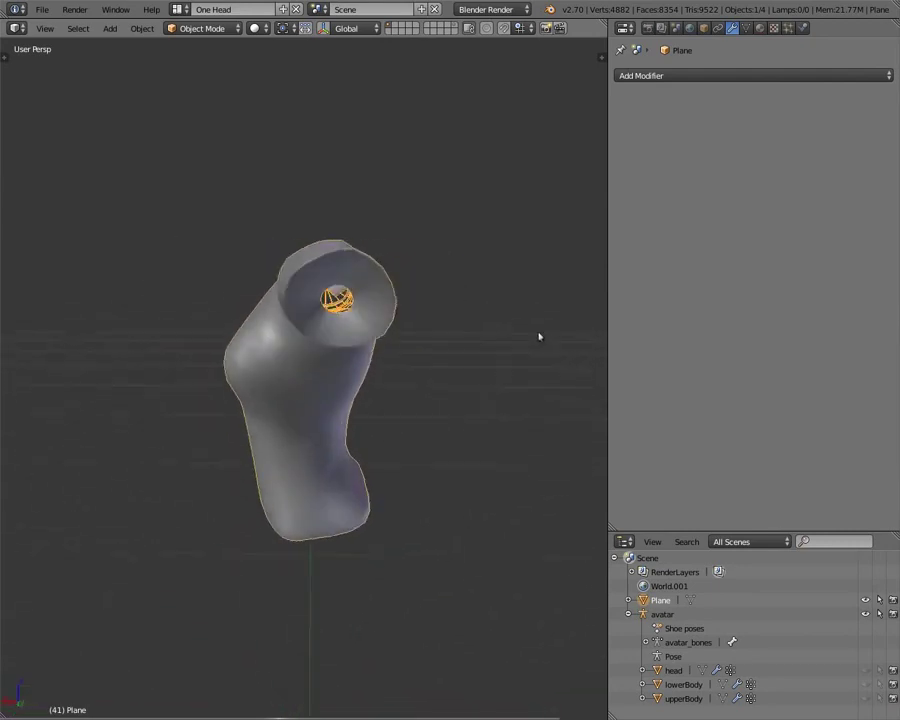
pyautogui.moveTo(412, 342); pyautogui.dragTo(334, 526, button='middle')
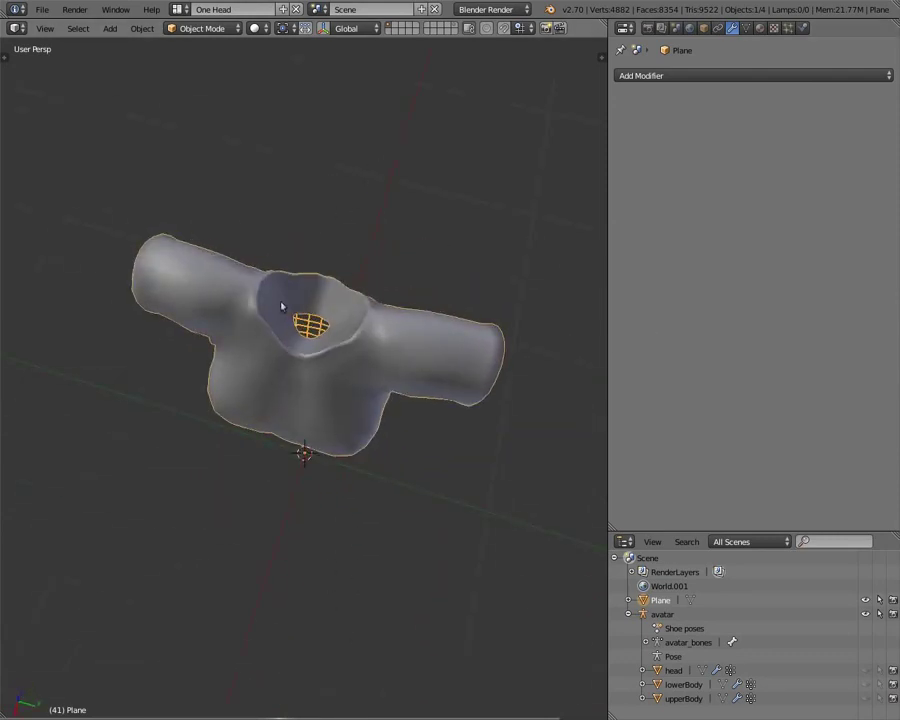
pyautogui.moveTo(281, 366)
pyautogui.mouseDown(button='middle')
pyautogui.moveTo(299, 378)
pyautogui.moveTo(288, 360)
pyautogui.mouseUp(button='middle')
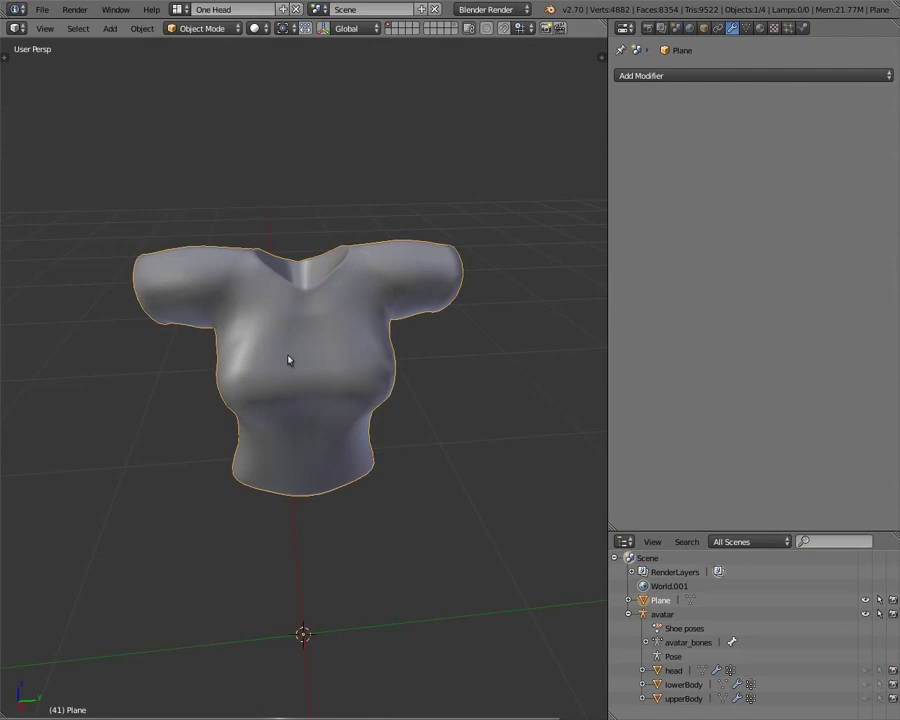
pyautogui.moveTo(283, 313); pyautogui.dragTo(130, 242, button='middle')
pyautogui.scroll(10, 130, 242)
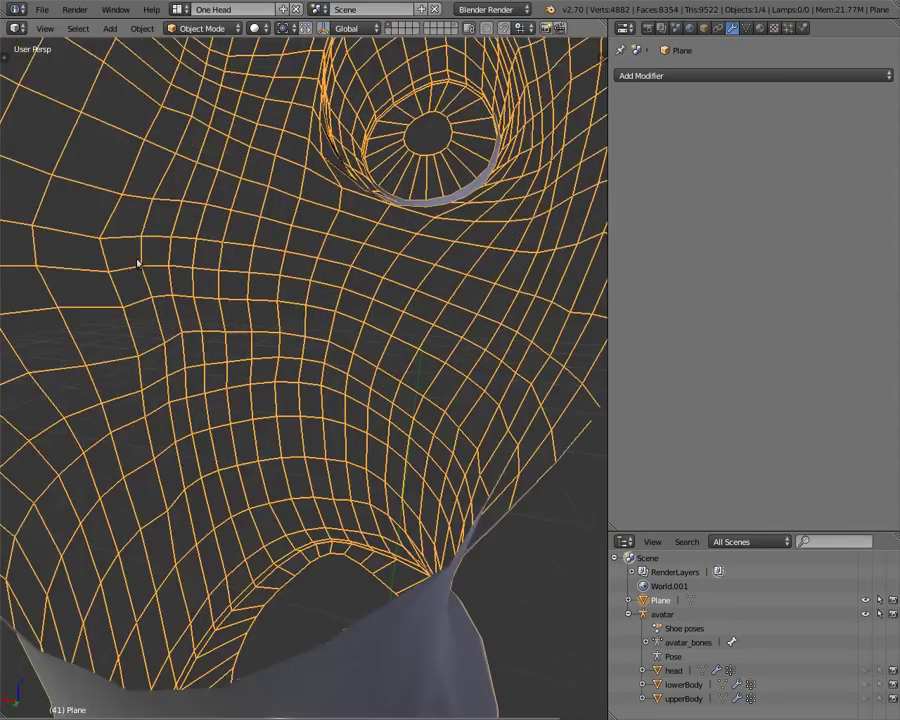
pyautogui.moveTo(137, 304); pyautogui.dragTo(215, 161, button='middle')
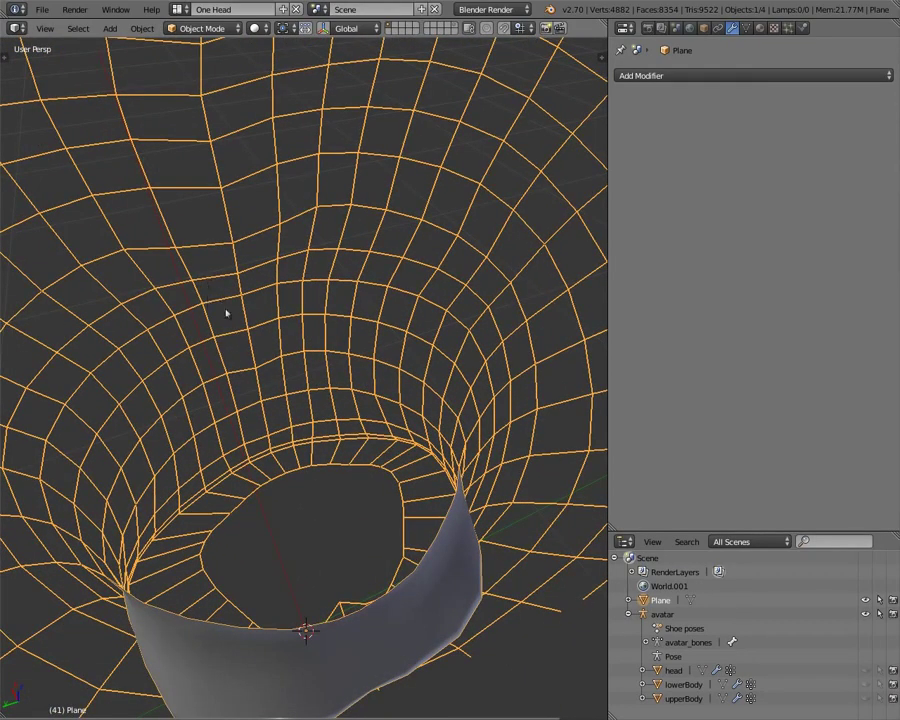
pyautogui.moveTo(160, 221); pyautogui.dragTo(518, 255, button='middle')
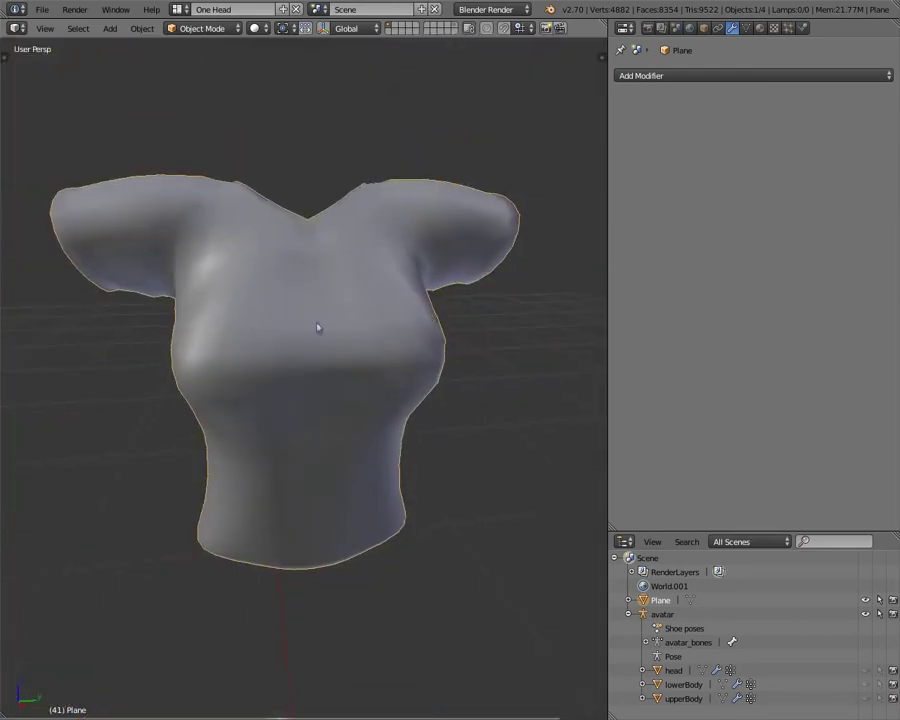
pyautogui.moveTo(317, 327); pyautogui.dragTo(366, 326, button='middle')
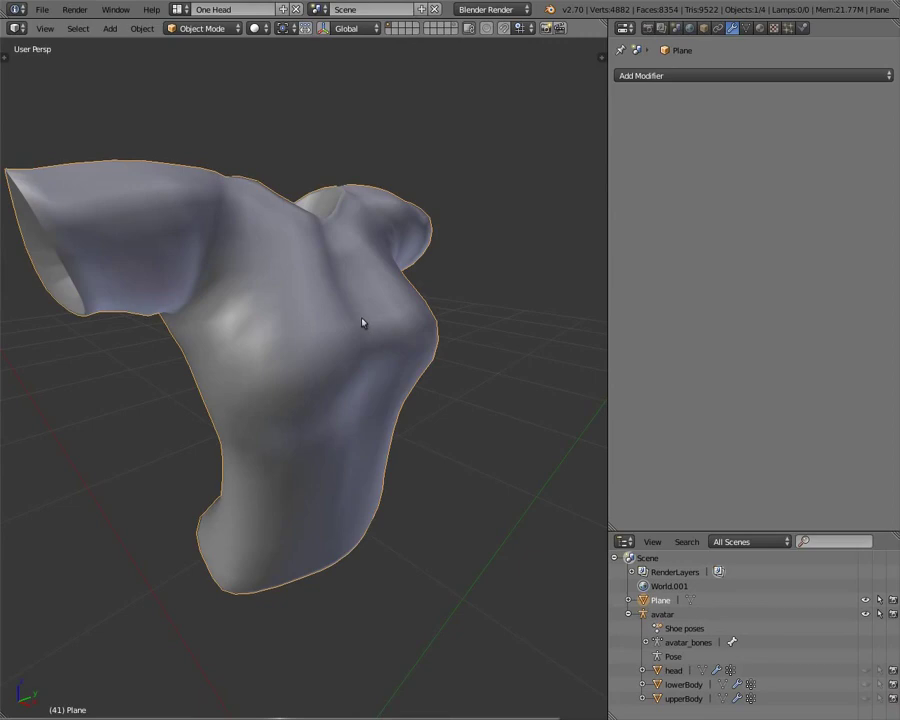
pyautogui.moveTo(414, 536); pyautogui.dragTo(211, 412, button='middle')
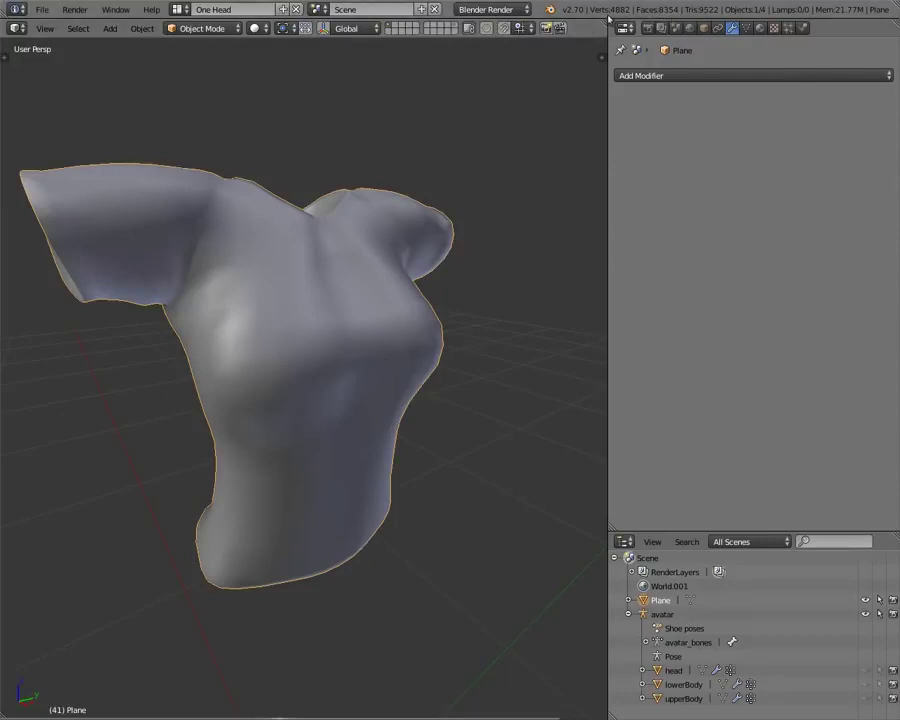
pyautogui.moveTo(245, 289)
pyautogui.mouseDown(button='middle')
pyautogui.moveTo(354, 315)
pyautogui.moveTo(114, 293)
pyautogui.moveTo(585, 267)
pyautogui.moveTo(259, 257)
pyautogui.moveTo(287, 325)
pyautogui.moveTo(253, 352)
pyautogui.moveTo(243, 287)
pyautogui.mouseUp(button='middle')
# Put the shirt in Edit Mode and examine its mesh layout and vertex count, comparing with Object Mode
pyautogui.press('Tab')
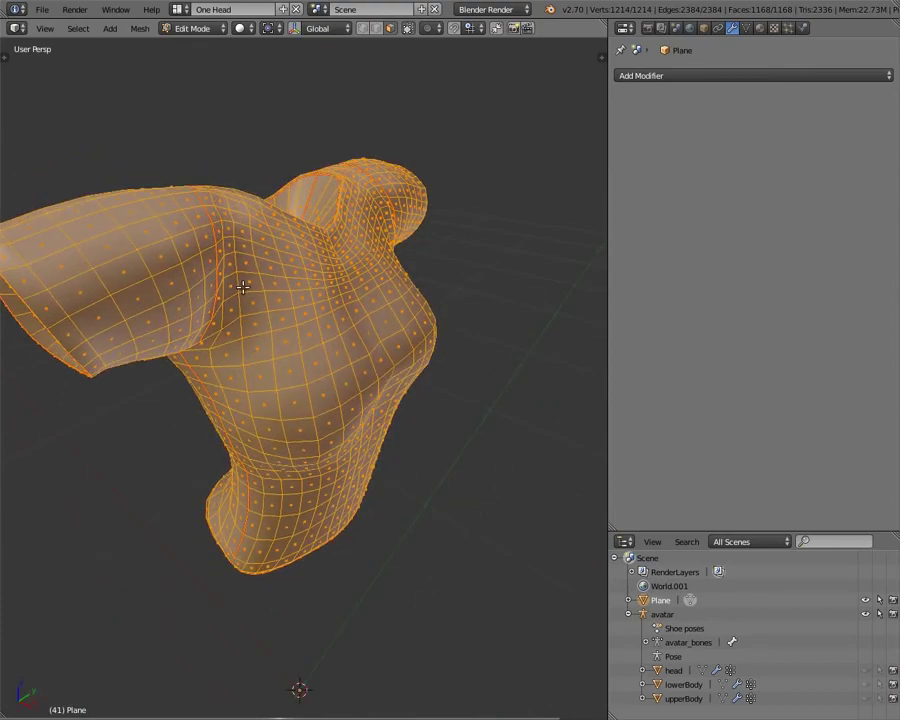
pyautogui.moveTo(325, 315); pyautogui.dragTo(322, 353, button='middle')
pyautogui.scroll(-5, 302, 292)
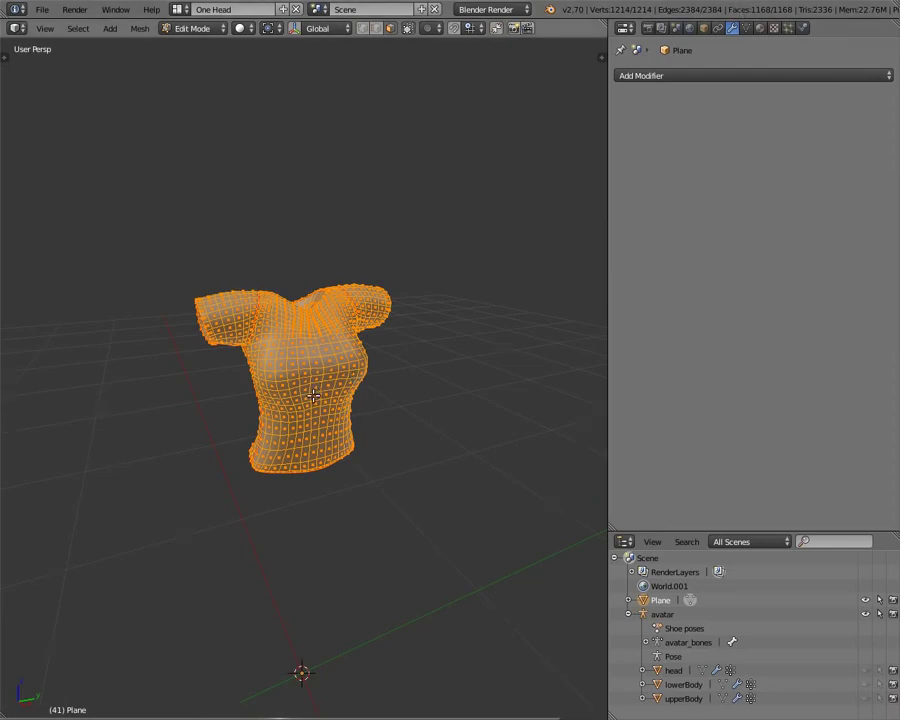
pyautogui.scroll(4, 314, 395)
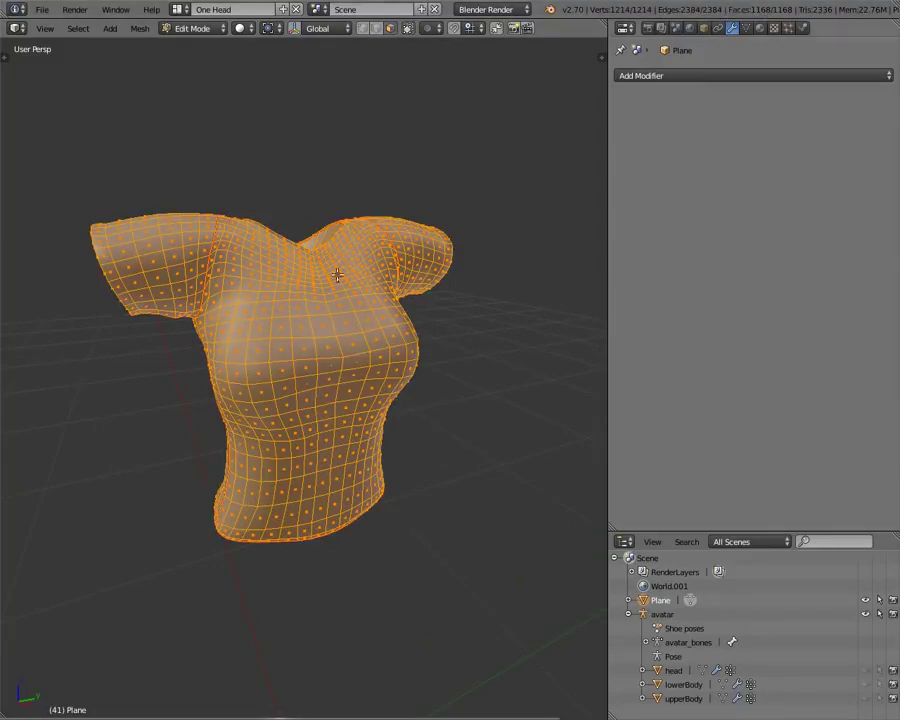
pyautogui.press('Tab')
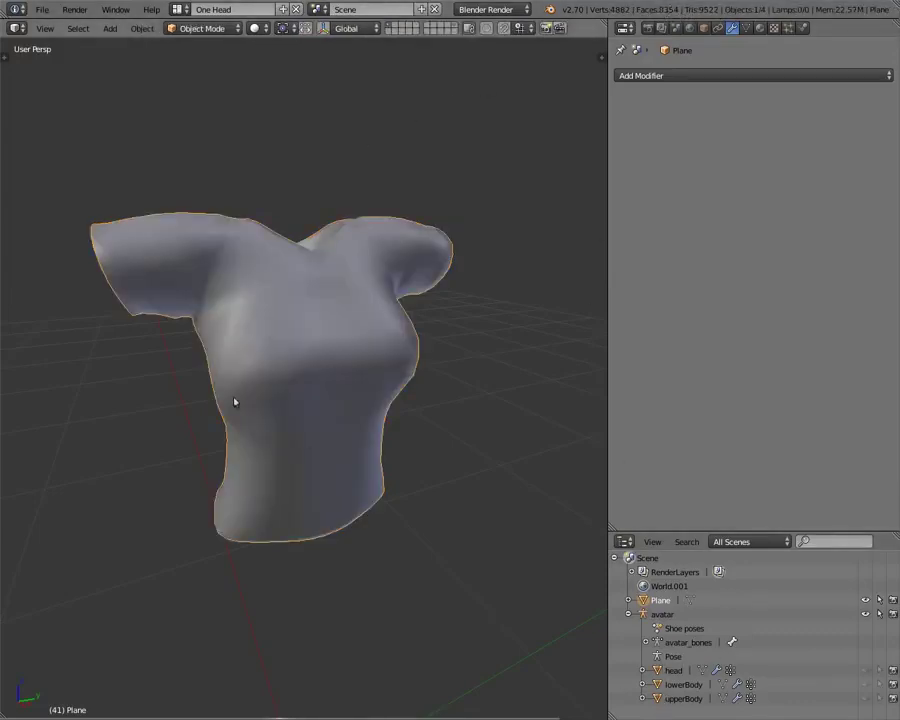
pyautogui.press('Tab')
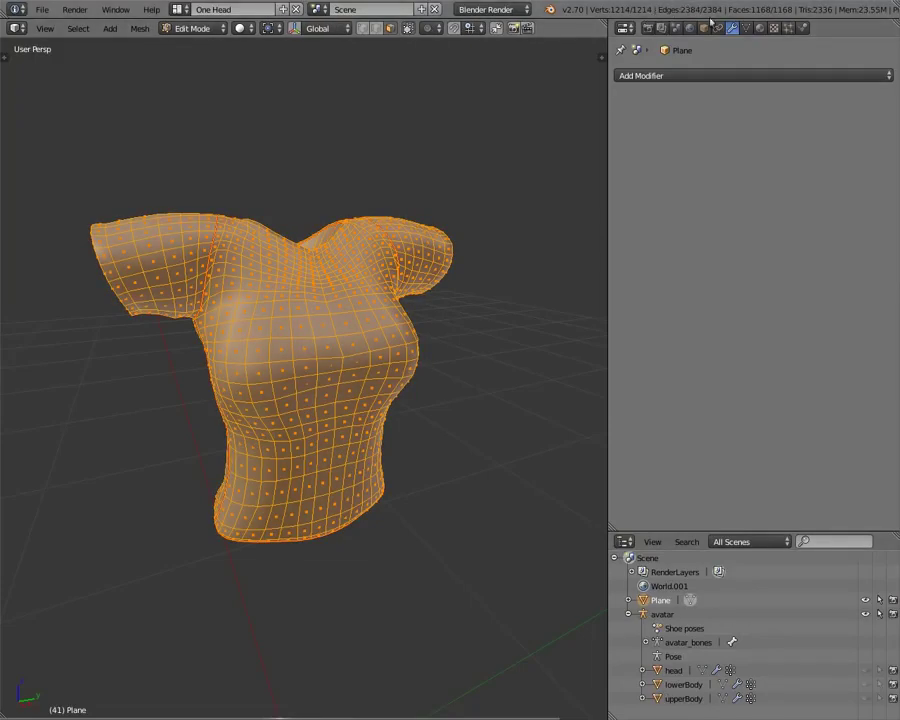
pyautogui.moveTo(247, 325); pyautogui.dragTo(267, 378, button='middle')
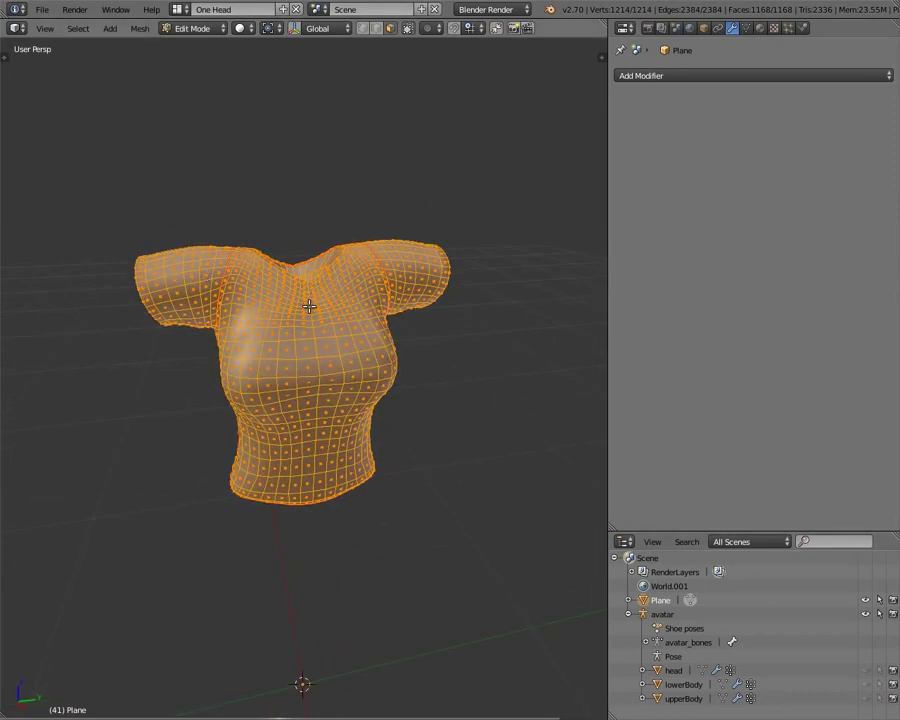
# Add a Solidify modifier to the shirt mesh
pyautogui.moveTo(308, 304); pyautogui.dragTo(242, 234, button='middle')
pyautogui.click(690, 76)
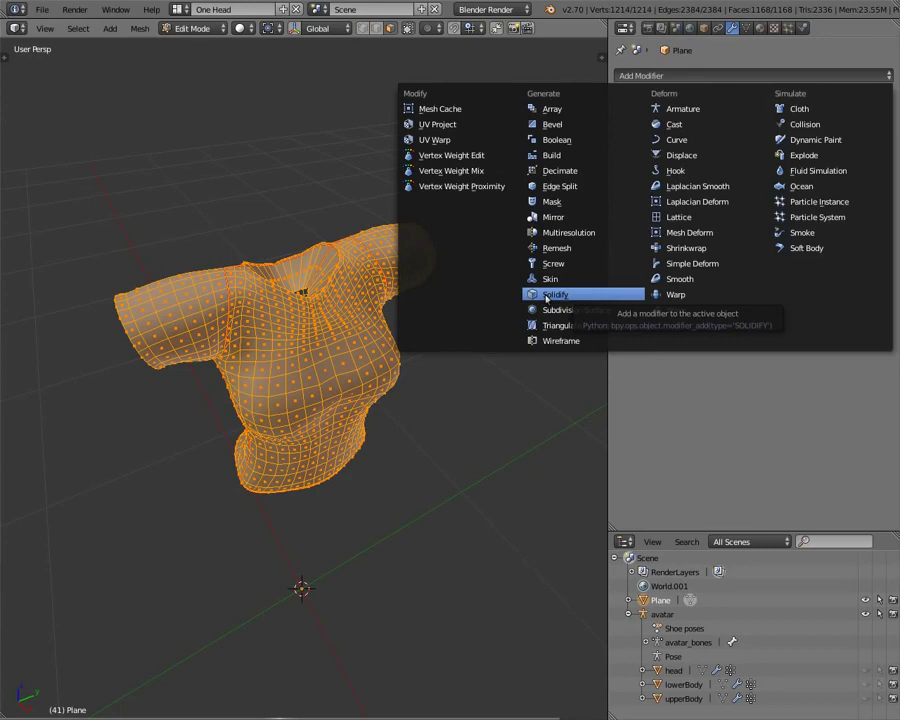
pyautogui.moveTo(73, 345); pyautogui.dragTo(207, 134, button='middle')
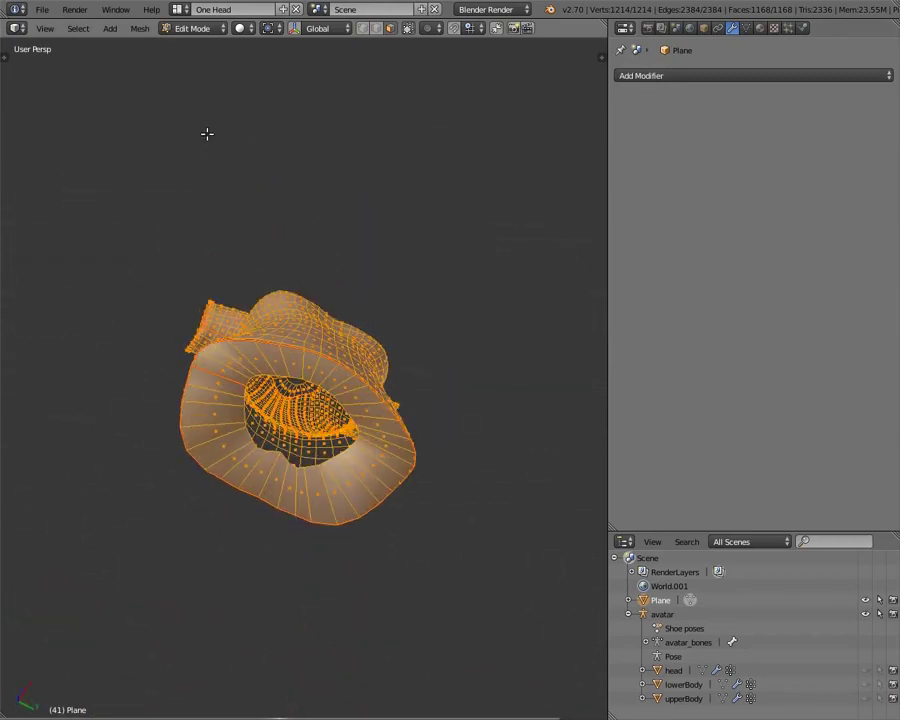
pyautogui.click(660, 75)
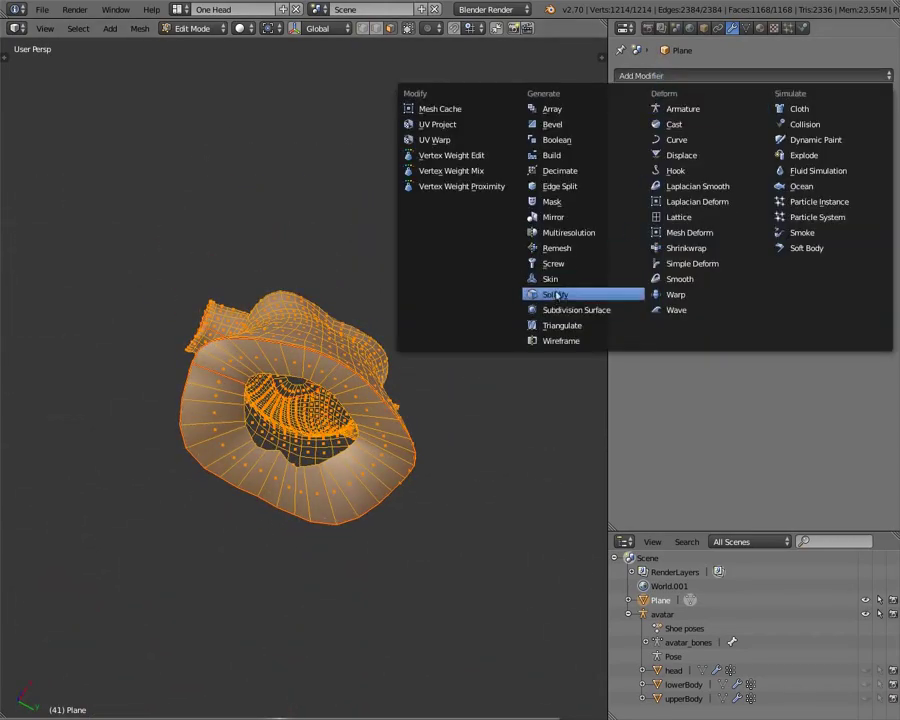
pyautogui.click(553, 293)
# Examine the solidified shirt's inner shell and rims at the sleeve openings in both Object Mode and Edit Mode
pyautogui.moveTo(408, 384); pyautogui.dragTo(275, 352, button='middle')
pyautogui.press('Tab')
pyautogui.scroll(8, 275, 360)
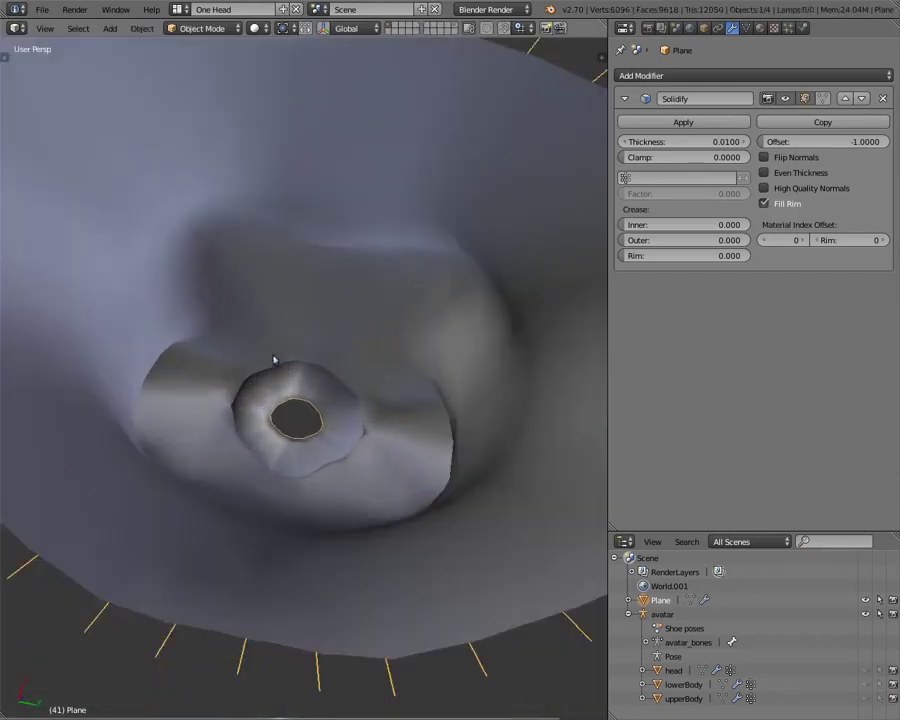
pyautogui.moveTo(280, 402); pyautogui.dragTo(315, 514, button='middle')
pyautogui.scroll(-5, 251, 540)
pyautogui.press('Tab')
pyautogui.scroll(6, 323, 506)
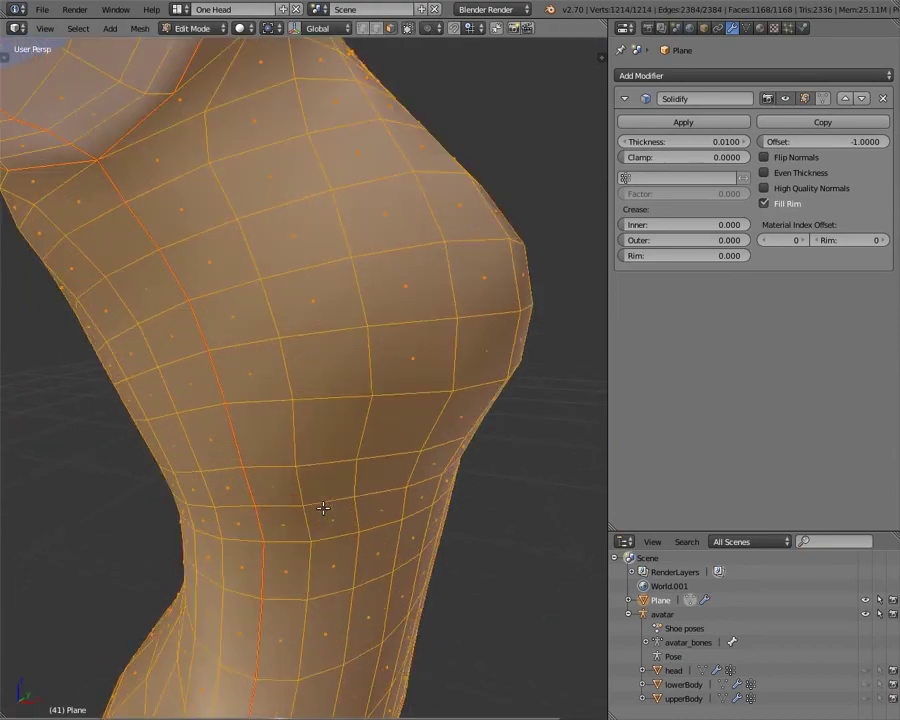
pyautogui.scroll(-3, 323, 508)
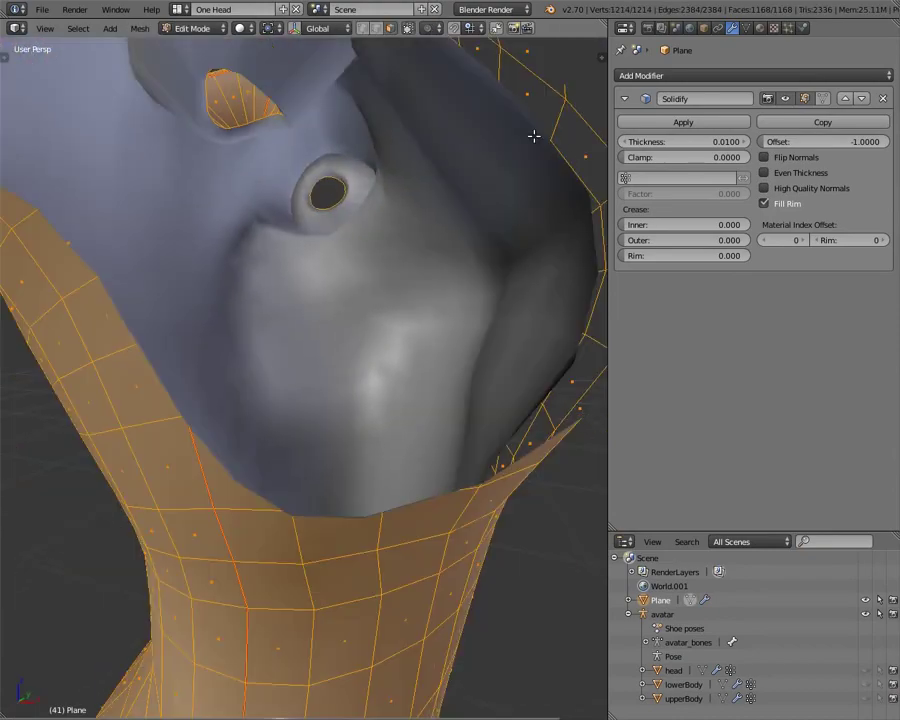
pyautogui.moveTo(404, 354)
pyautogui.mouseDown(button='middle')
pyautogui.moveTo(380, 311)
pyautogui.moveTo(412, 356)
pyautogui.mouseUp(button='middle')
pyautogui.scroll(-4, 357, 325)
pyautogui.moveTo(357, 325); pyautogui.dragTo(88, 224, button='middle')
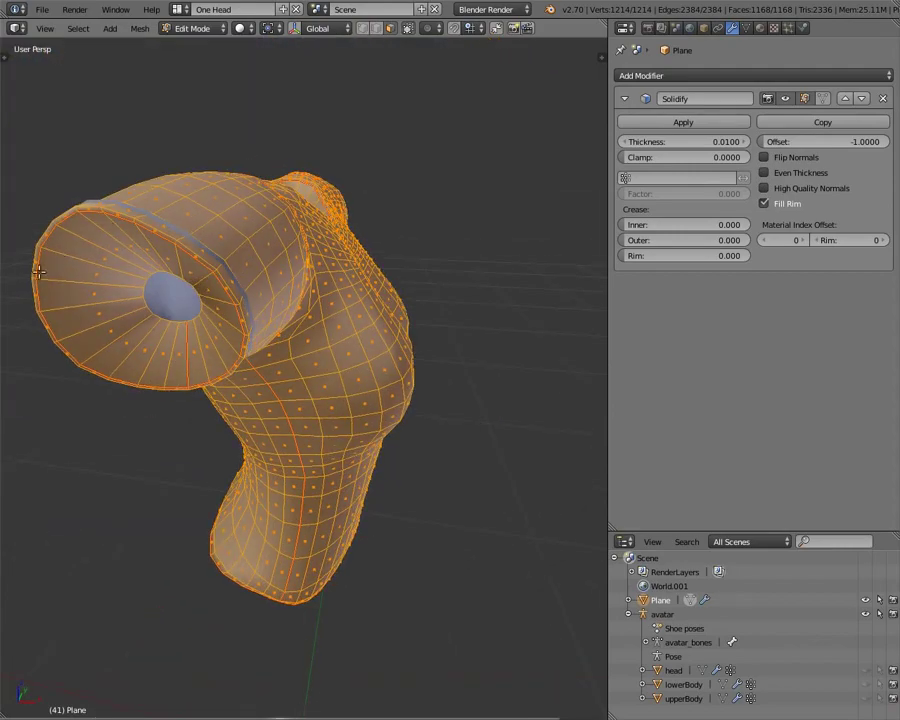
pyautogui.moveTo(399, 359); pyautogui.dragTo(91, 310, button='middle')
pyautogui.moveTo(441, 631); pyautogui.dragTo(333, 281, button='middle')
pyautogui.scroll(6, 396, 474)
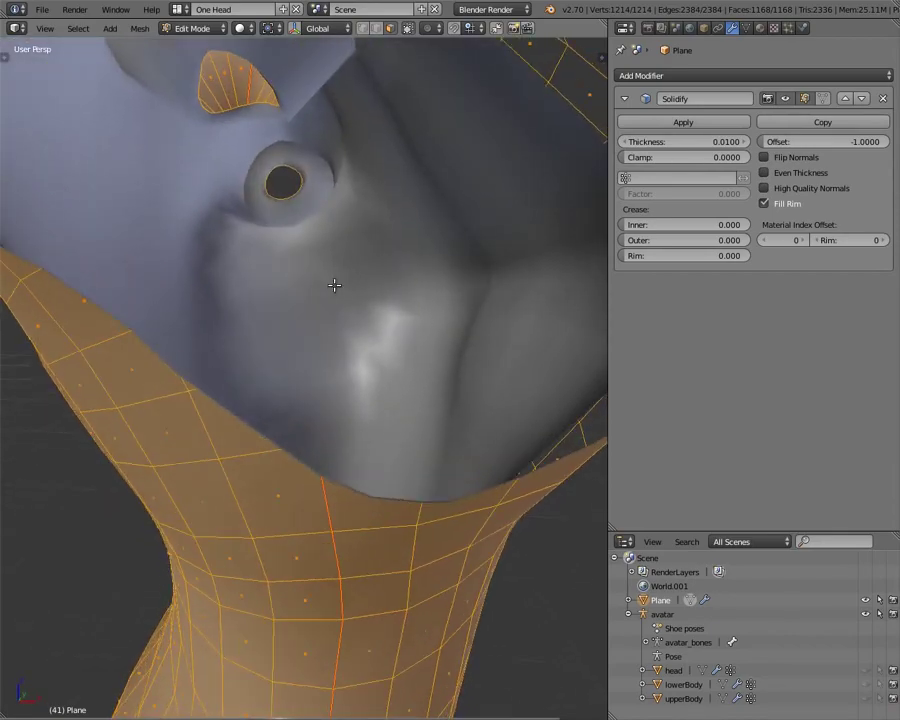
# Apply the Solidify modifier to the shirt in Object Mode and view the whole thickened mesh in Edit Mode
pyautogui.scroll(-5, 336, 238)
pyautogui.moveTo(329, 231); pyautogui.dragTo(313, 175, button='middle')
pyautogui.moveTo(398, 243); pyautogui.dragTo(361, 260, button='middle')
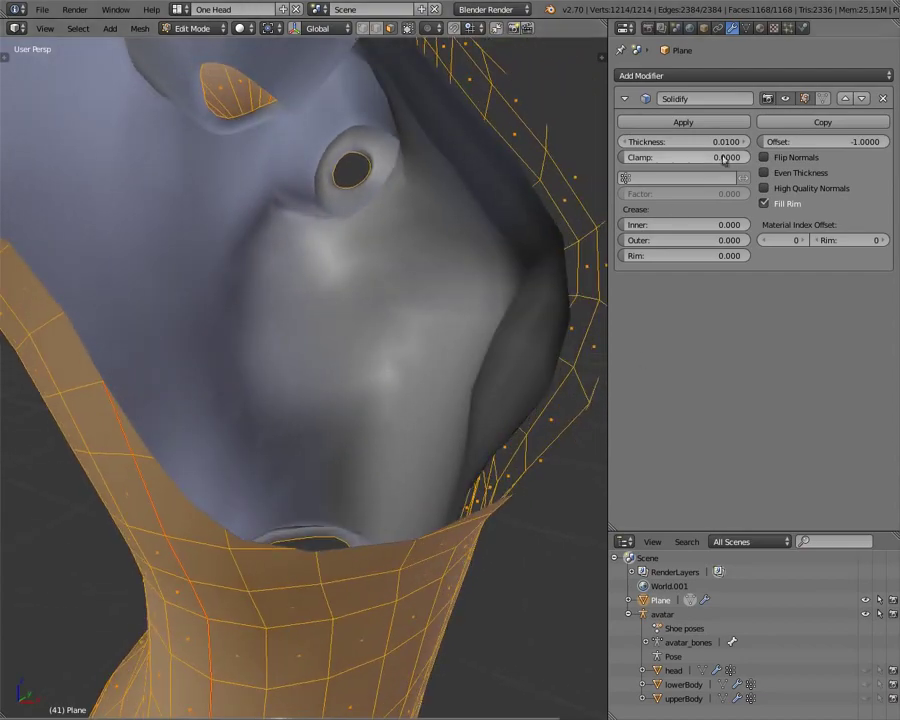
pyautogui.moveTo(596, 211); pyautogui.dragTo(482, 229, button='middle')
pyautogui.press('Tab')
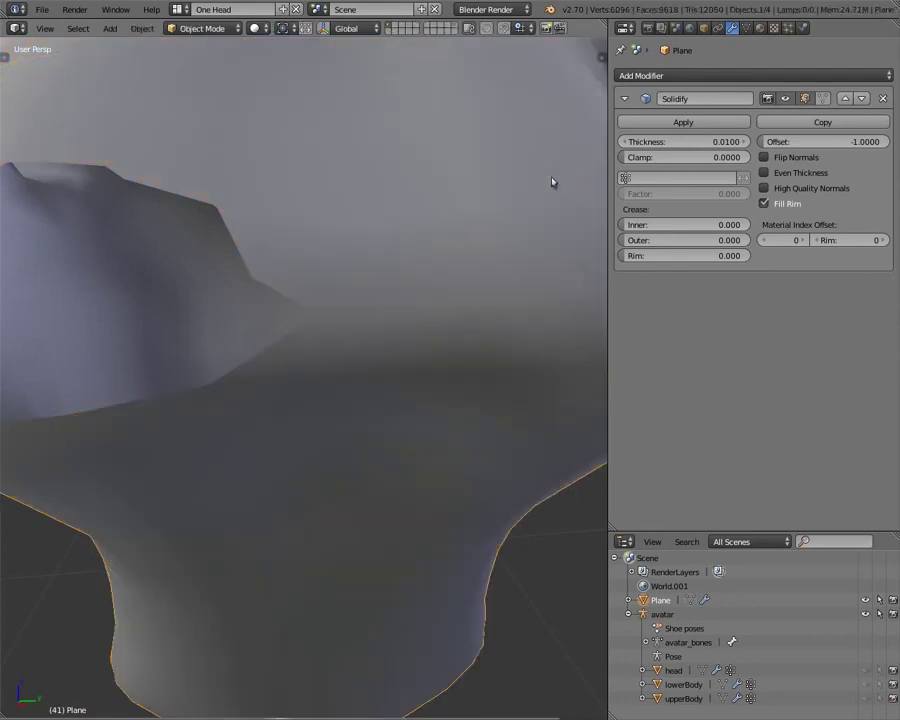
pyautogui.click(701, 121)
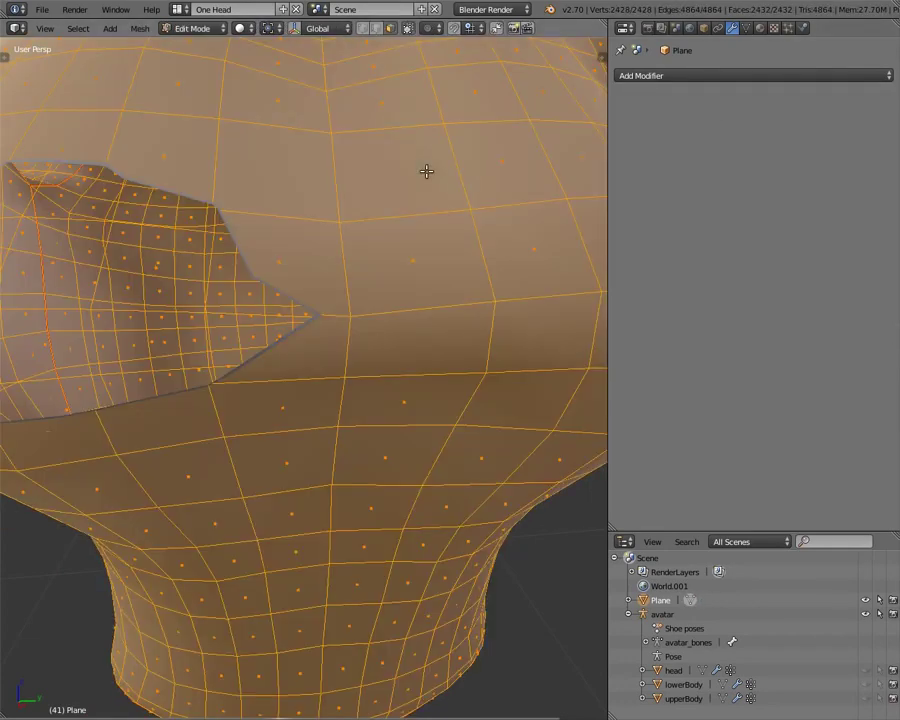
pyautogui.press('Tab')
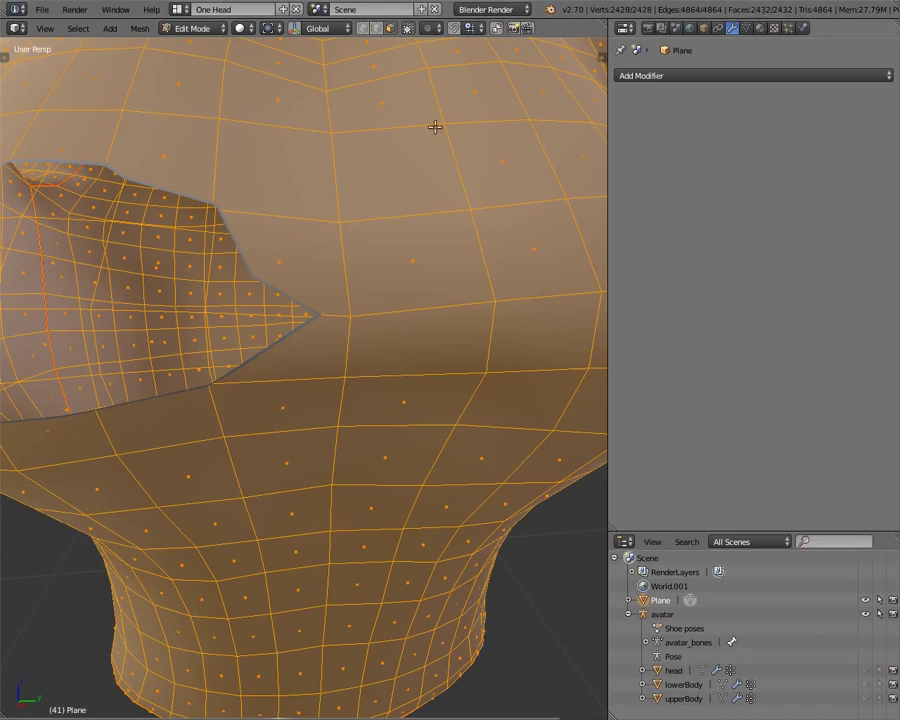
pyautogui.press('KP_Decimal')
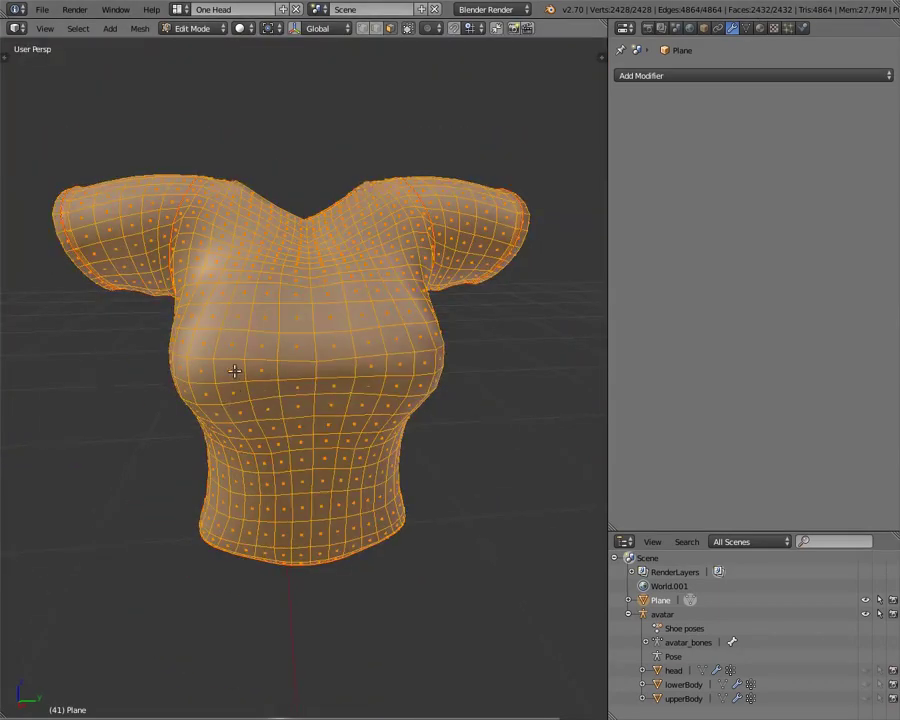
# Undo the solidified thickness on the shirt mesh and check its sleeve opening
pyautogui.hotkey('ctrl', 'z')
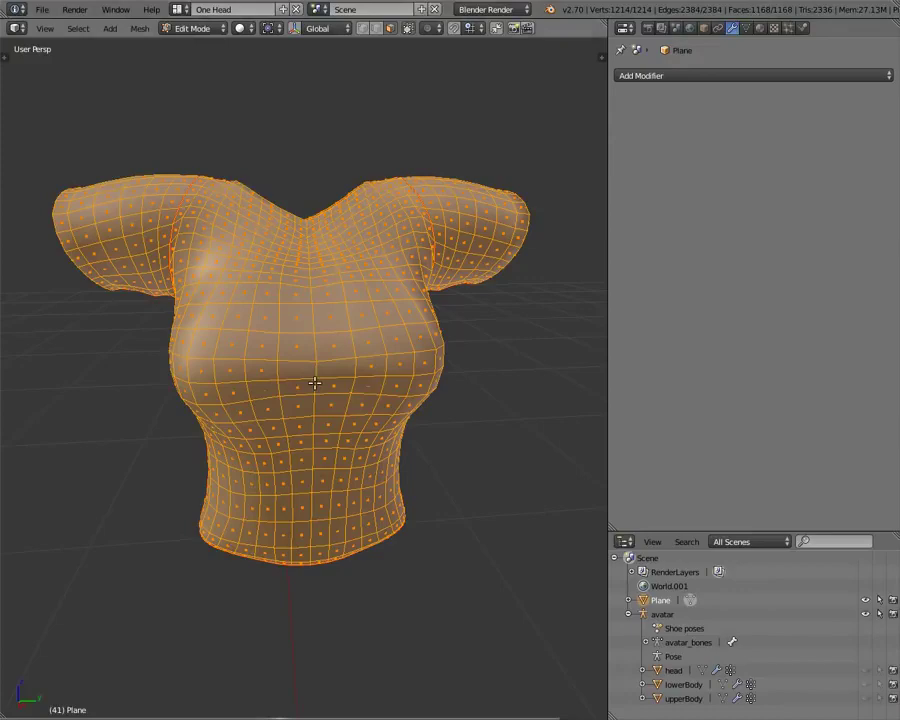
pyautogui.moveTo(323, 279); pyautogui.dragTo(417, 347, button='middle')
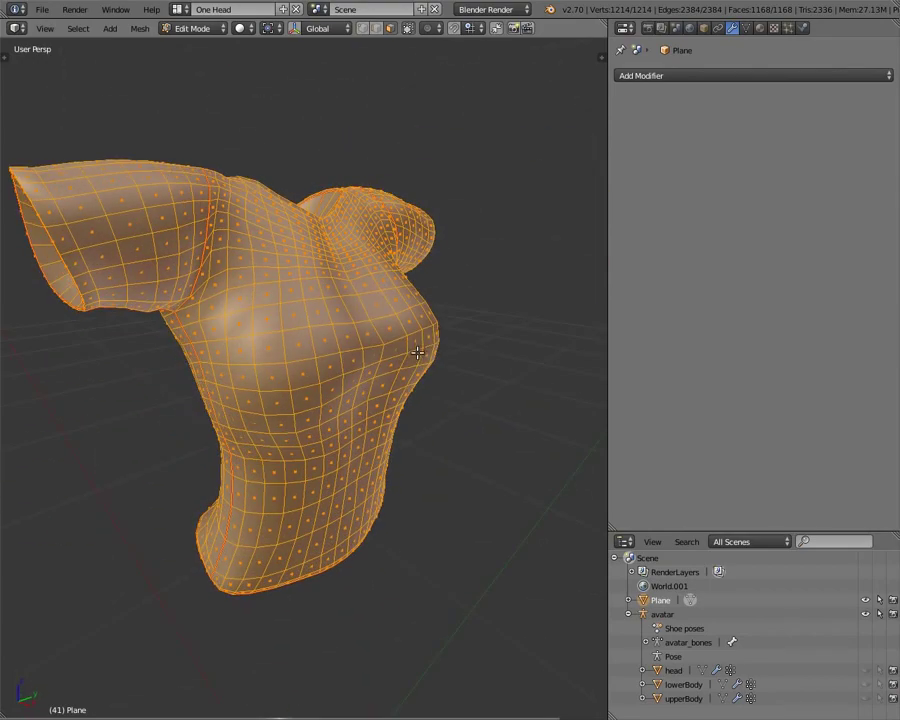
# Start the Screencast Keys display in the 3D view and hide the properties region again
pyautogui.press('n')
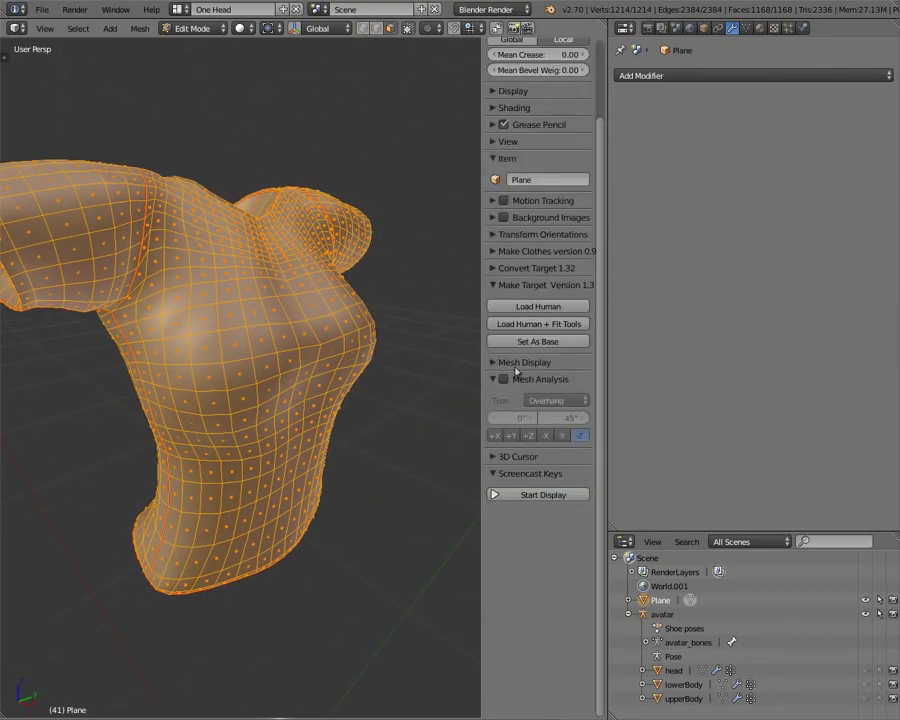
pyautogui.click(523, 494)
pyautogui.press('n')
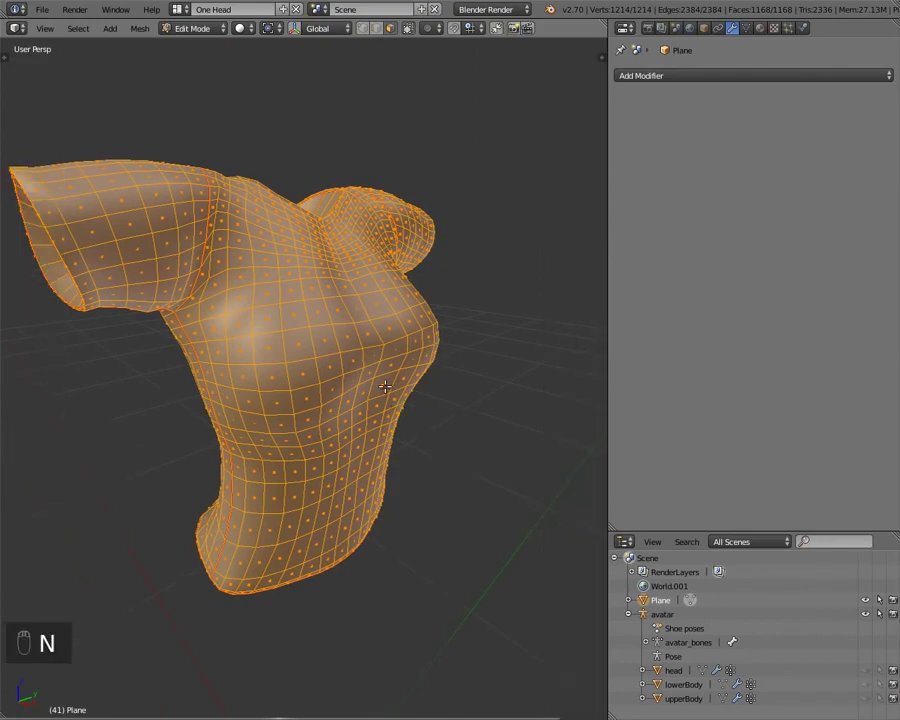
# Make the avatar's head, lowerBody and upperBody visible and examine how the shirt fits on the body from several angles
pyautogui.moveTo(384, 384); pyautogui.dragTo(210, 200, button='middle')
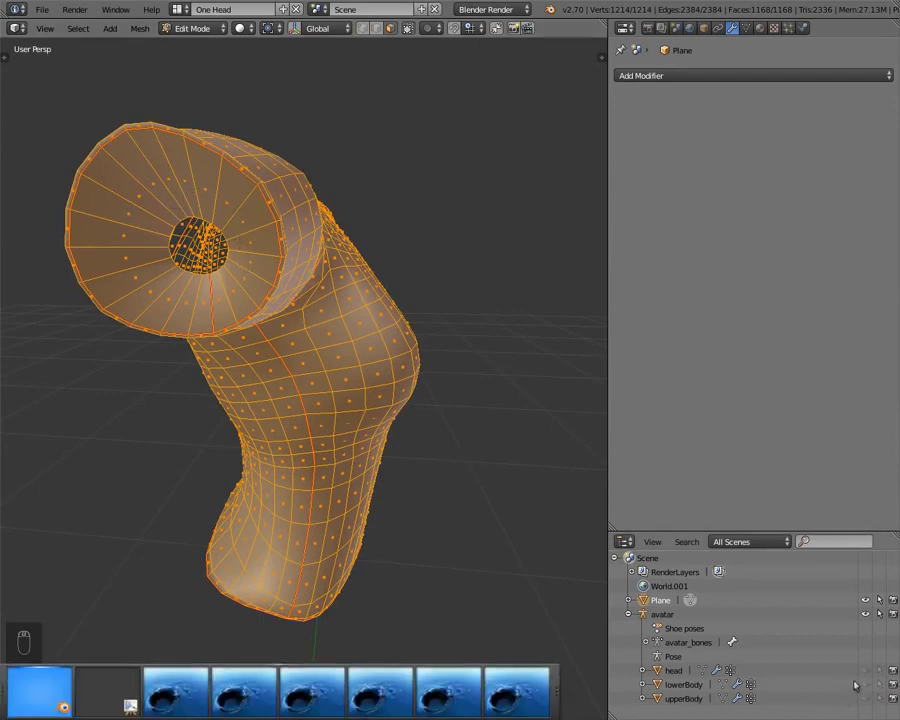
pyautogui.moveTo(866, 700); pyautogui.dragTo(866, 668)
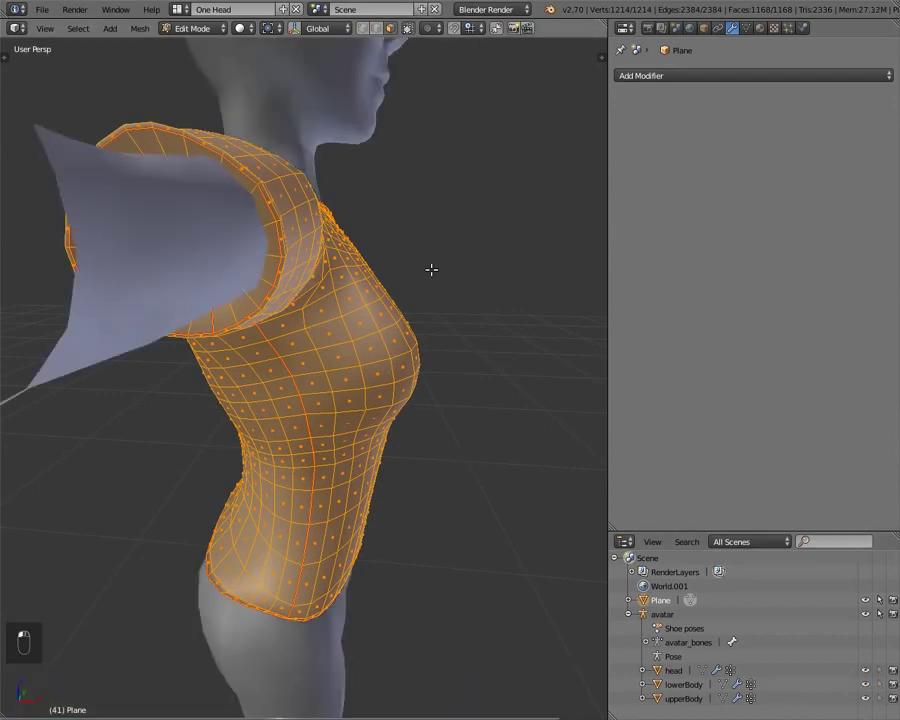
pyautogui.moveTo(428, 266); pyautogui.dragTo(404, 291, button='middle')
pyautogui.scroll(-4, 315, 332)
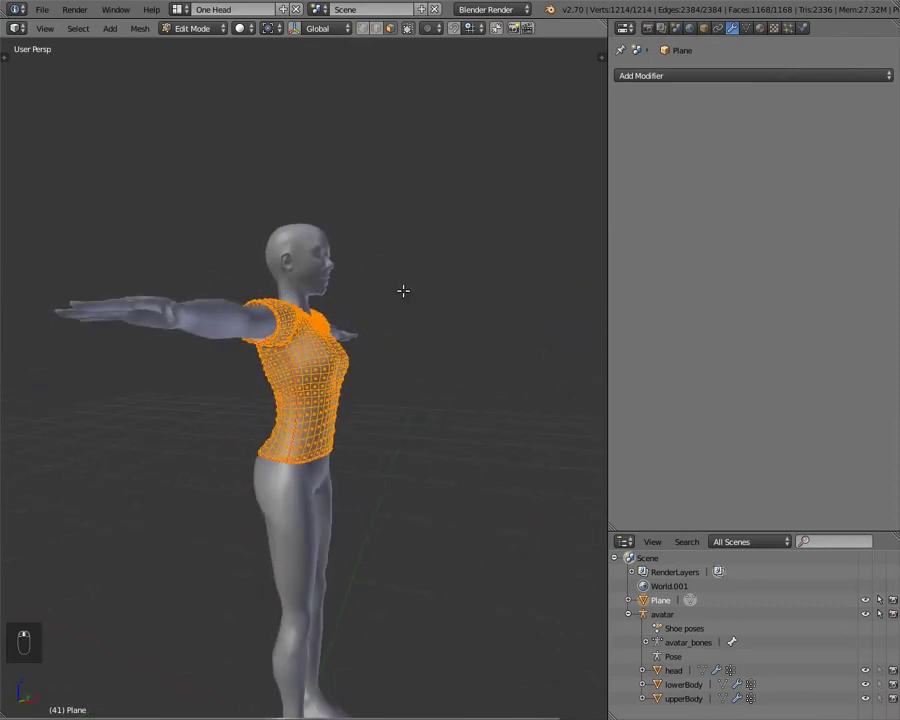
pyautogui.scroll(4, 318, 348)
pyautogui.moveTo(318, 348); pyautogui.dragTo(316, 383, button='middle')
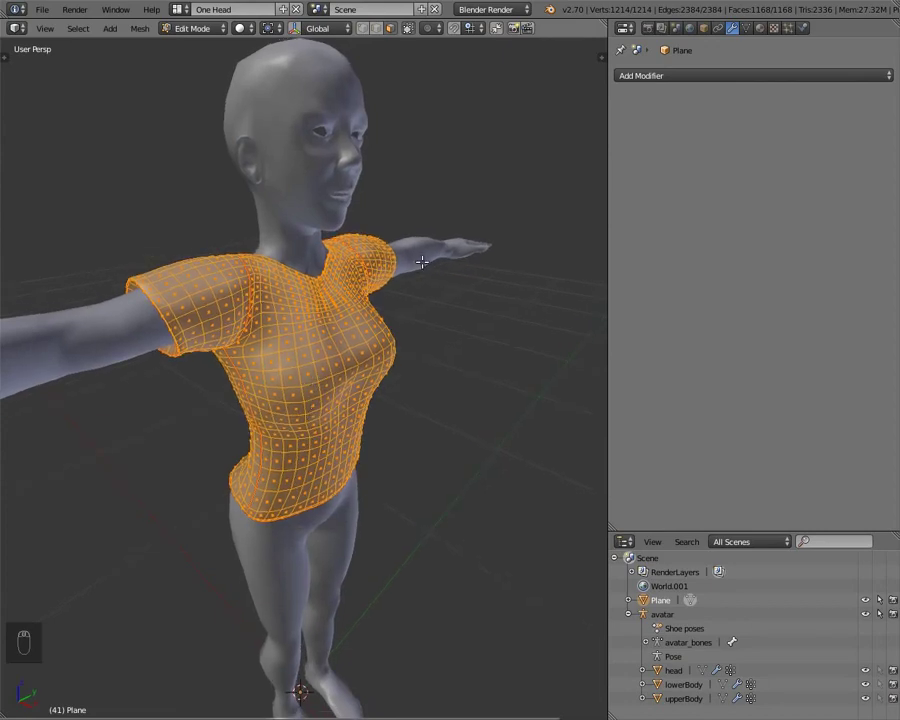
pyautogui.moveTo(422, 257); pyautogui.dragTo(362, 271, button='middle')
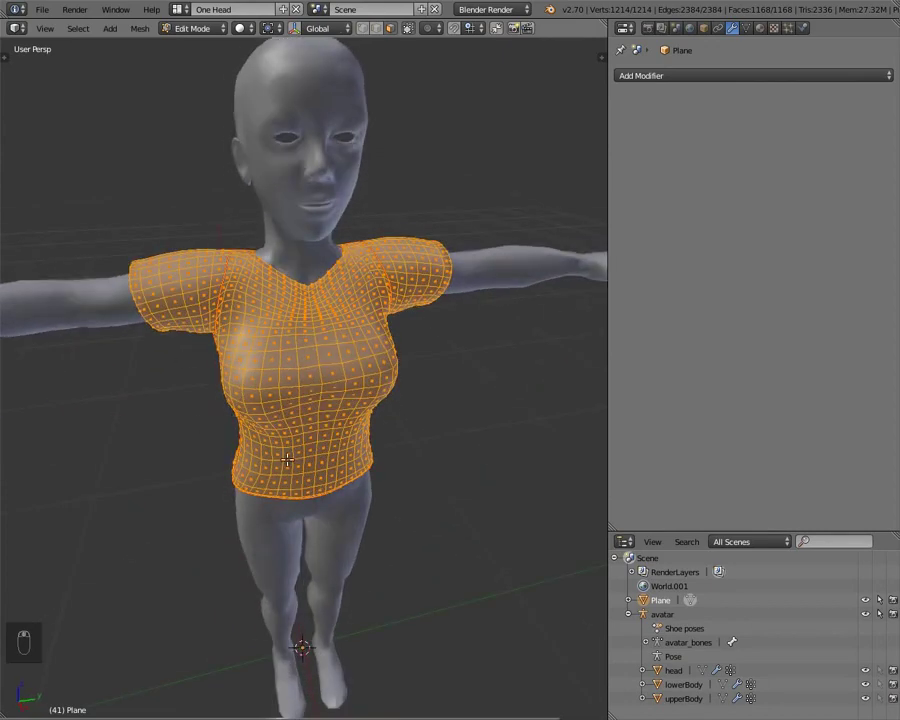
pyautogui.moveTo(221, 320); pyautogui.dragTo(378, 380, button='middle')
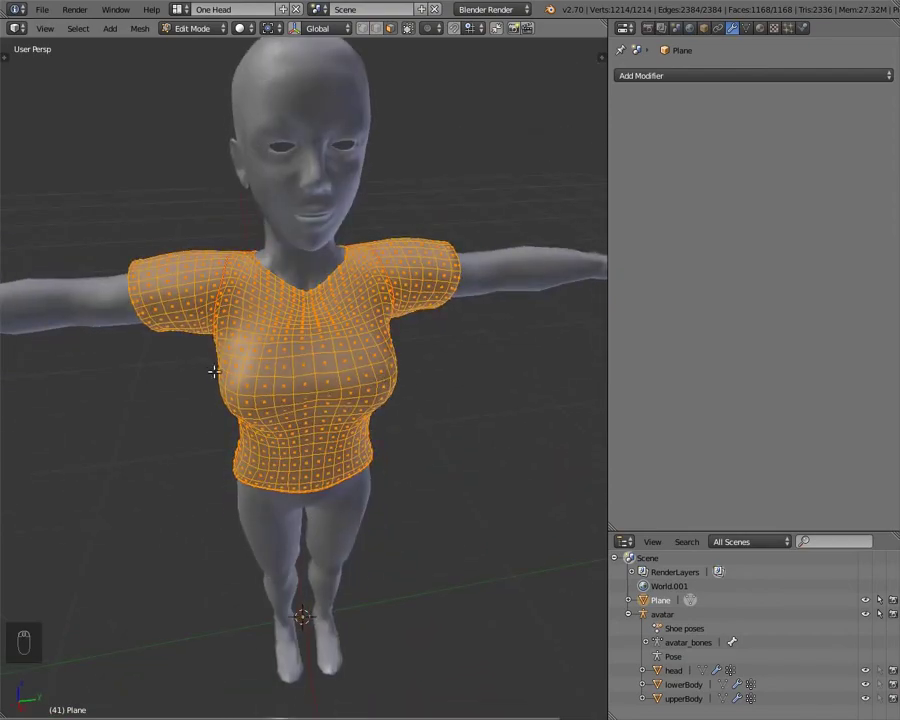
pyautogui.moveTo(215, 372); pyautogui.dragTo(364, 336, button='middle')
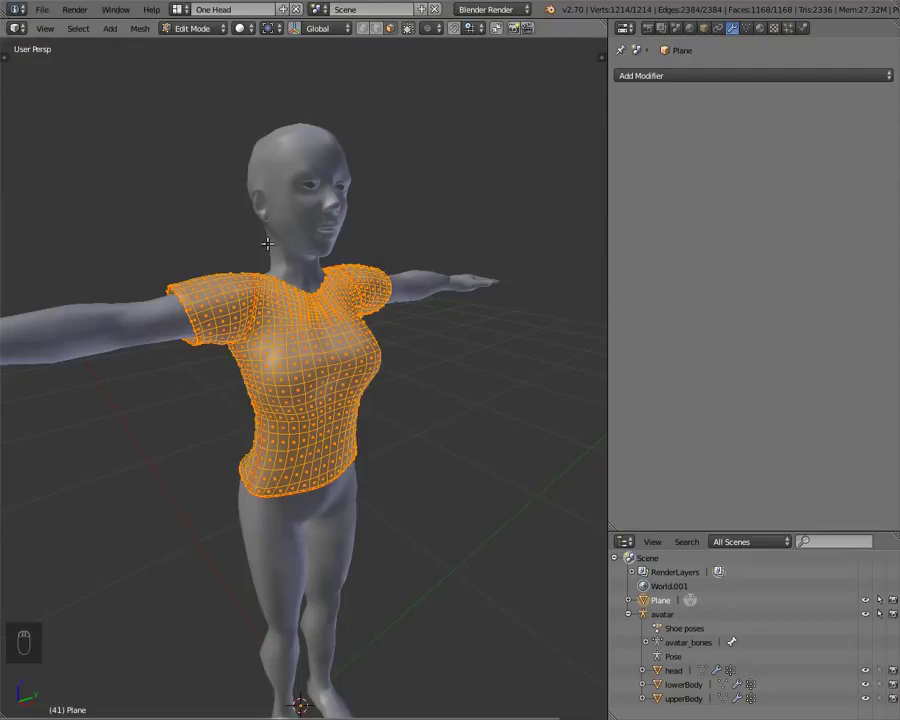
# Subdivide the entire shirt mesh twice and return to Object Mode
pyautogui.press('n')
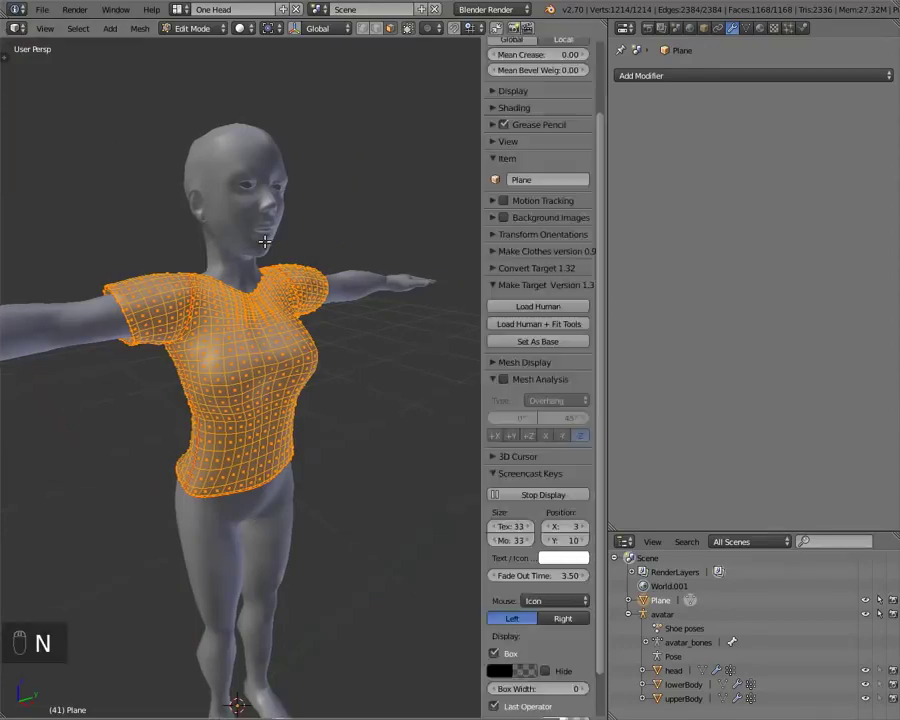
pyautogui.press('n')
pyautogui.press('t')
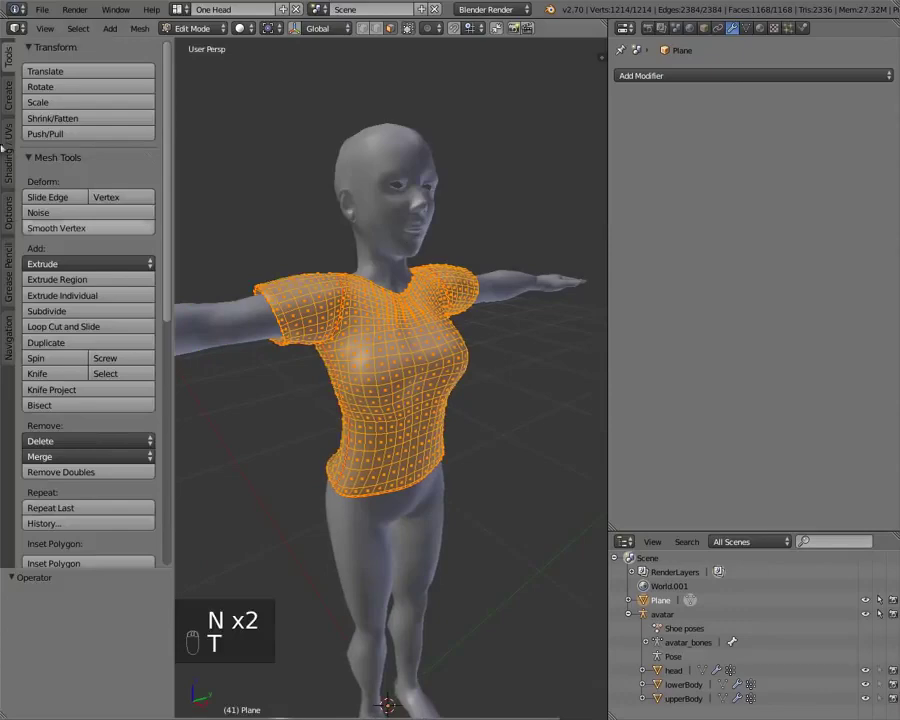
pyautogui.click(95, 318)
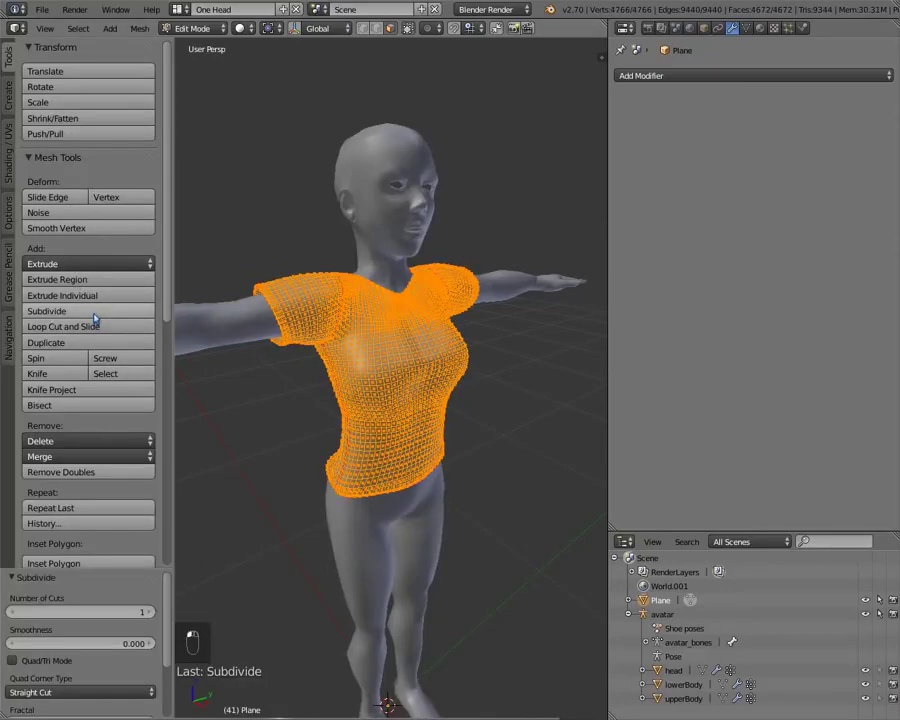
pyautogui.click(99, 314)
pyautogui.press('Tab')
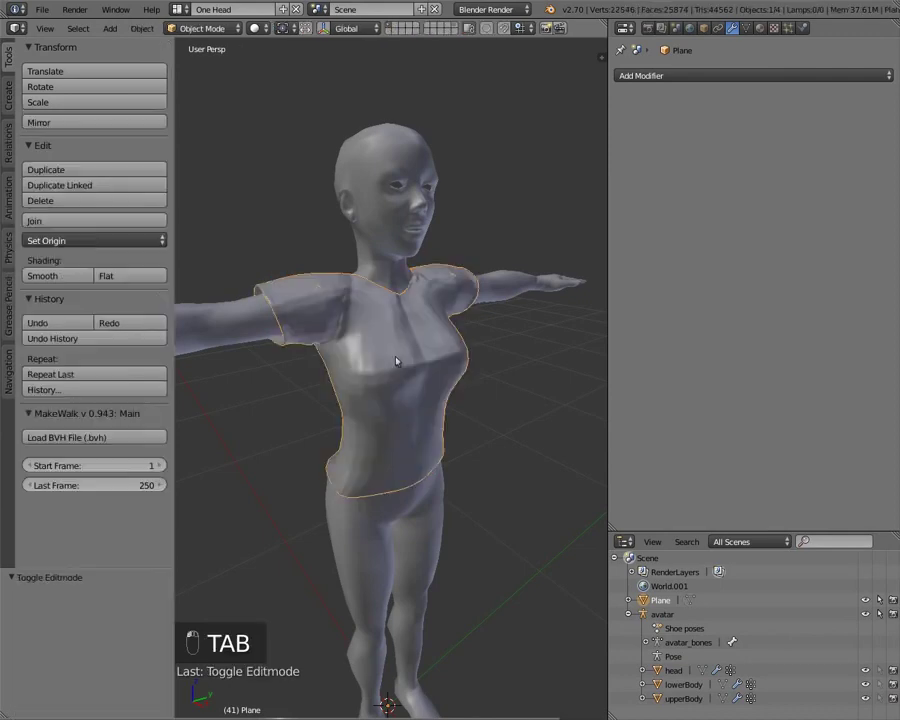
# Examine the subdivided shirt's shading and outline on the avatar from the front, sides and back, comparing with Edit Mode
pyautogui.moveTo(396, 362)
pyautogui.mouseDown(button='middle')
pyautogui.moveTo(334, 378)
pyautogui.moveTo(231, 354)
pyautogui.moveTo(392, 374)
pyautogui.mouseUp(button='middle')
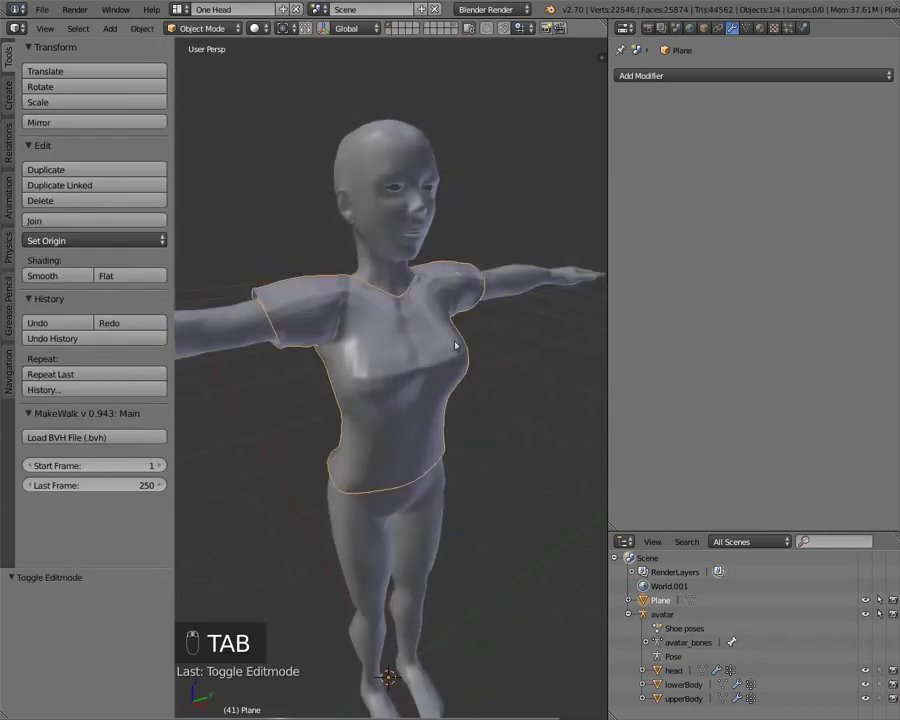
pyautogui.scroll(4, 422, 380)
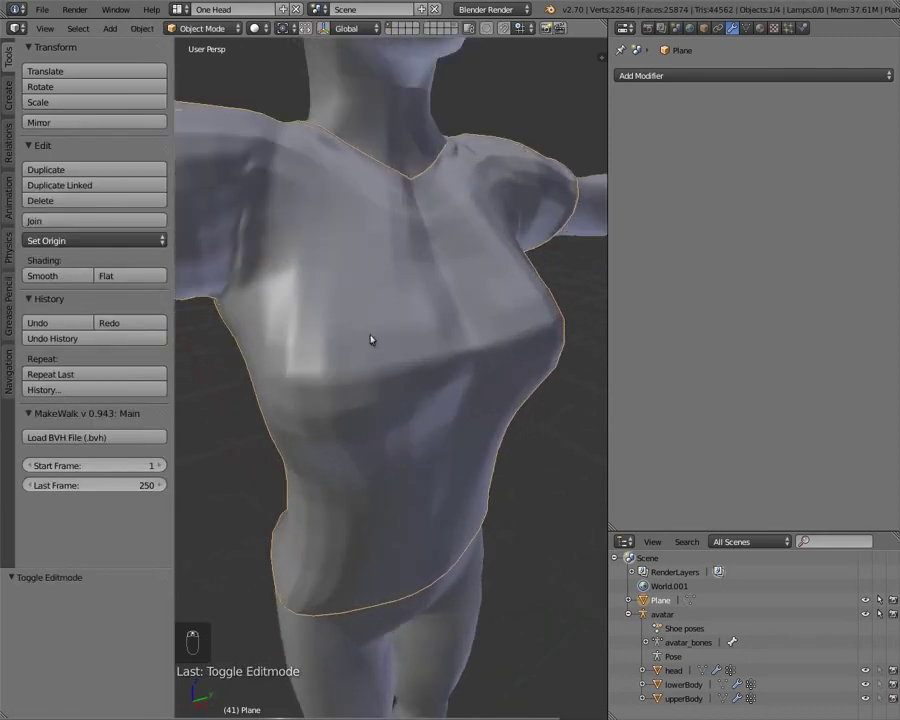
pyautogui.scroll(-1, 374, 340)
pyautogui.moveTo(398, 360); pyautogui.dragTo(207, 322, button='middle')
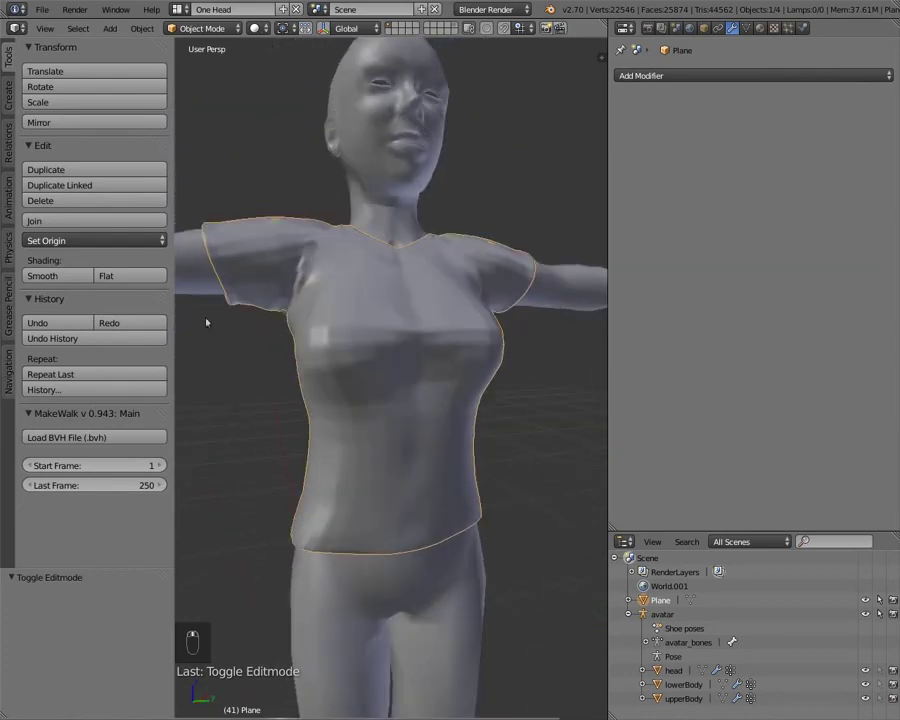
pyautogui.press('Tab')
pyautogui.moveTo(434, 382); pyautogui.dragTo(424, 428, button='middle')
pyautogui.press('Tab')
pyautogui.moveTo(345, 362); pyautogui.dragTo(375, 507, button='middle')
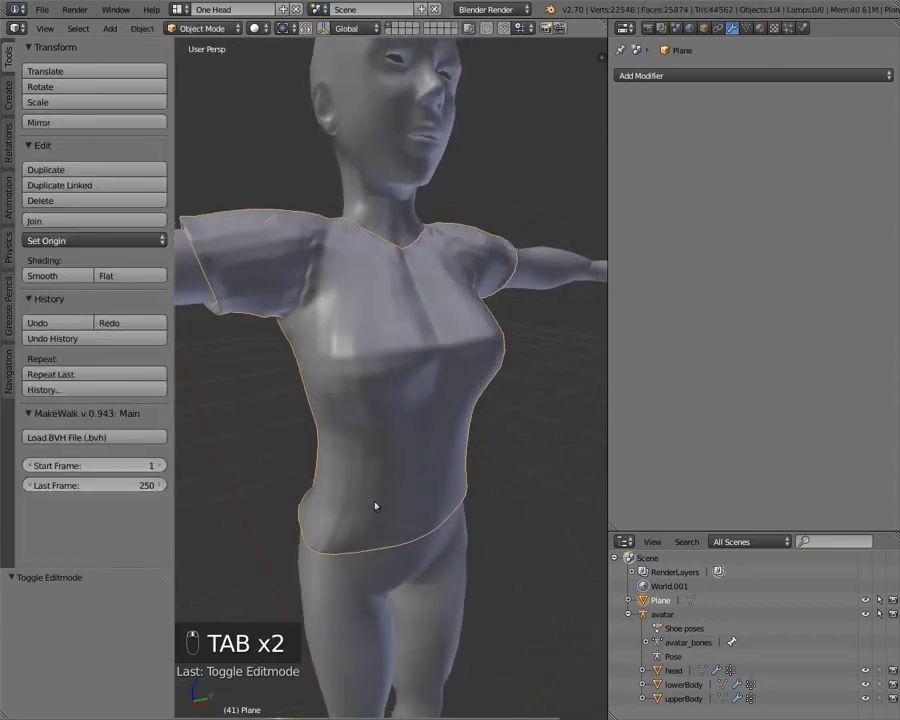
pyautogui.moveTo(458, 469); pyautogui.dragTo(318, 447, button='middle')
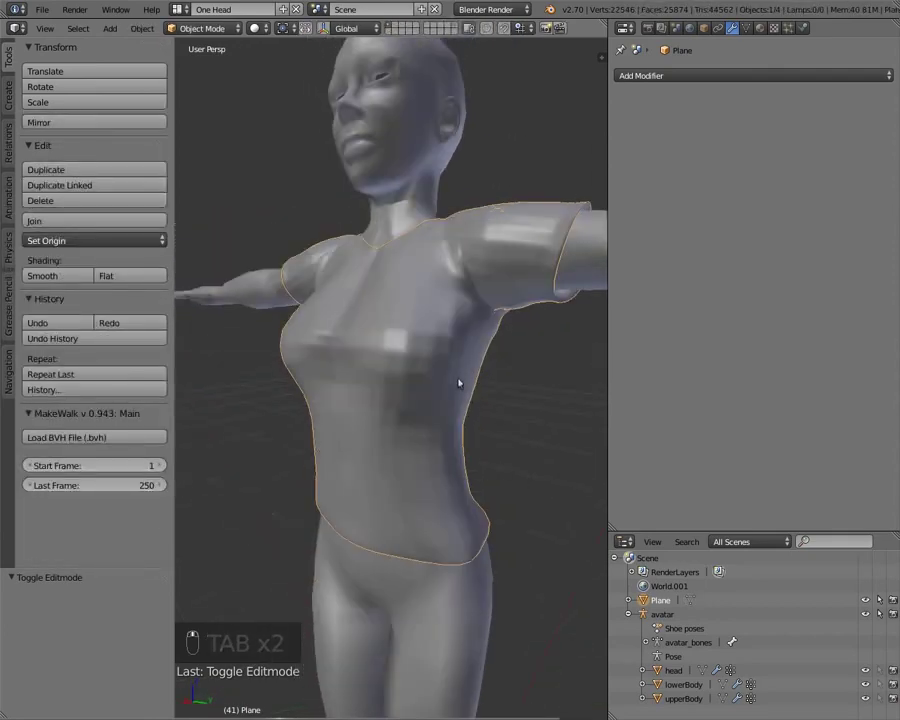
pyautogui.moveTo(345, 300); pyautogui.dragTo(283, 433, button='middle')
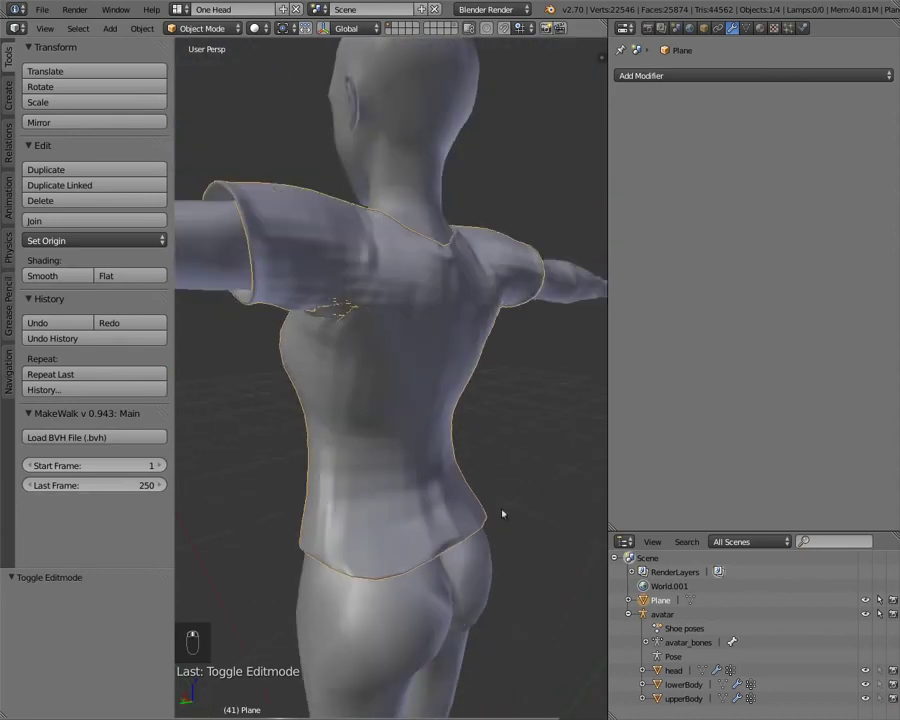
pyautogui.moveTo(312, 396); pyautogui.dragTo(360, 447, button='middle')
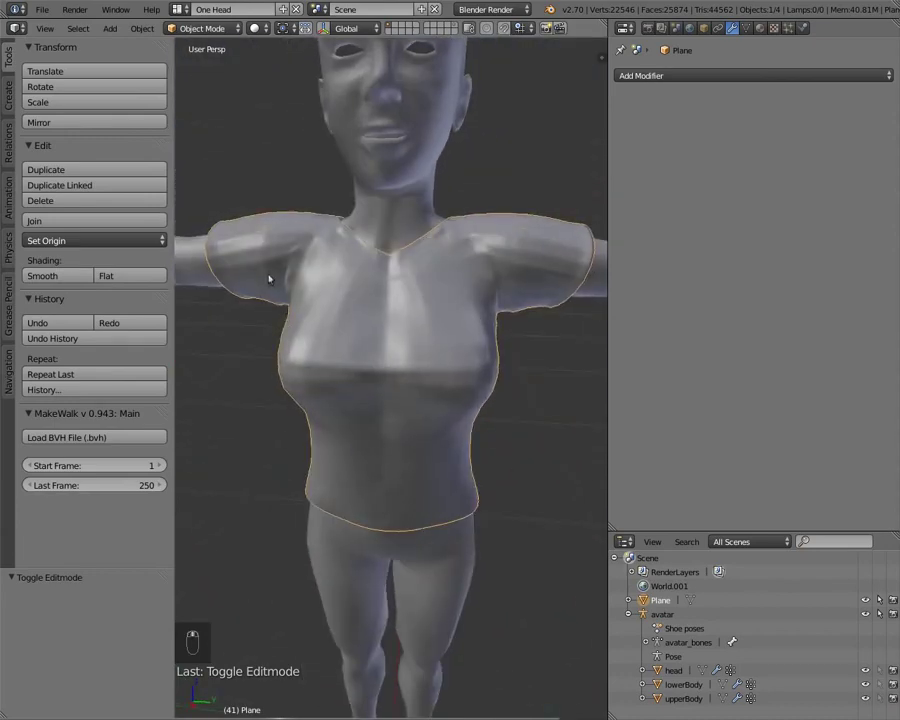
# Inspect the subdivided shirt's underarm areas, back and shoulders for spots where it intersects the avatar body
pyautogui.moveTo(269, 279); pyautogui.dragTo(462, 203, button='middle')
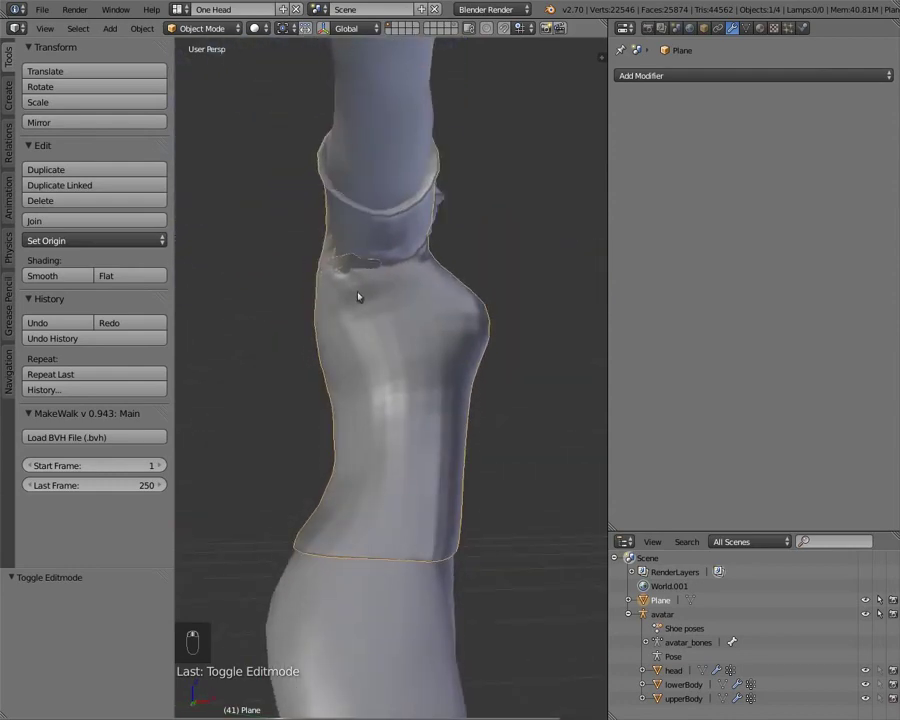
pyautogui.scroll(4, 358, 296)
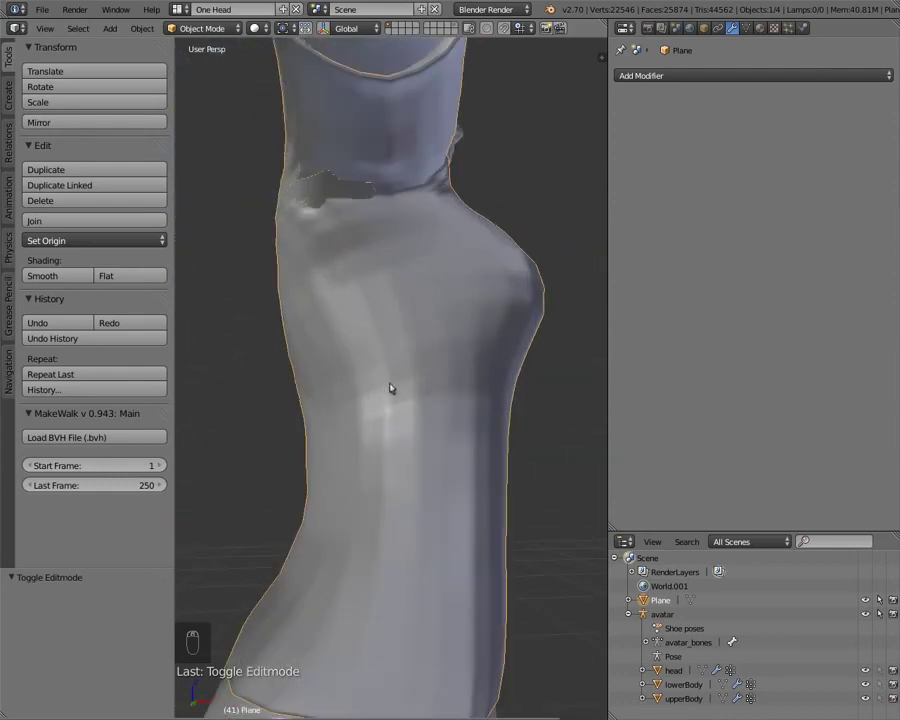
pyautogui.moveTo(391, 388); pyautogui.dragTo(490, 360, button='middle')
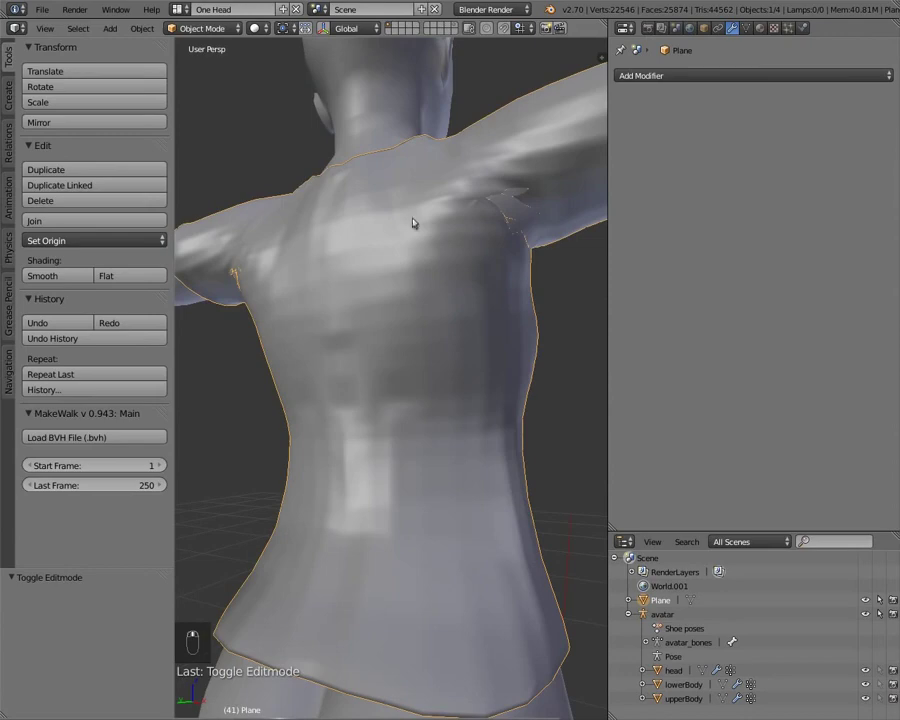
pyautogui.moveTo(362, 213); pyautogui.dragTo(342, 284, button='middle')
pyautogui.scroll(-3, 374, 312)
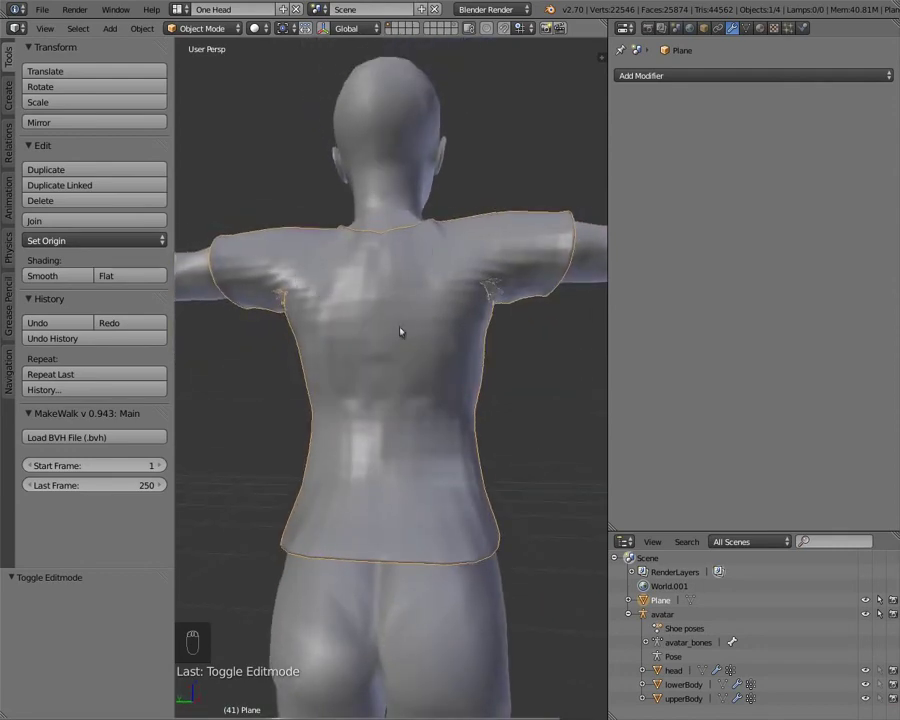
pyautogui.moveTo(440, 373); pyautogui.dragTo(543, 289, button='middle')
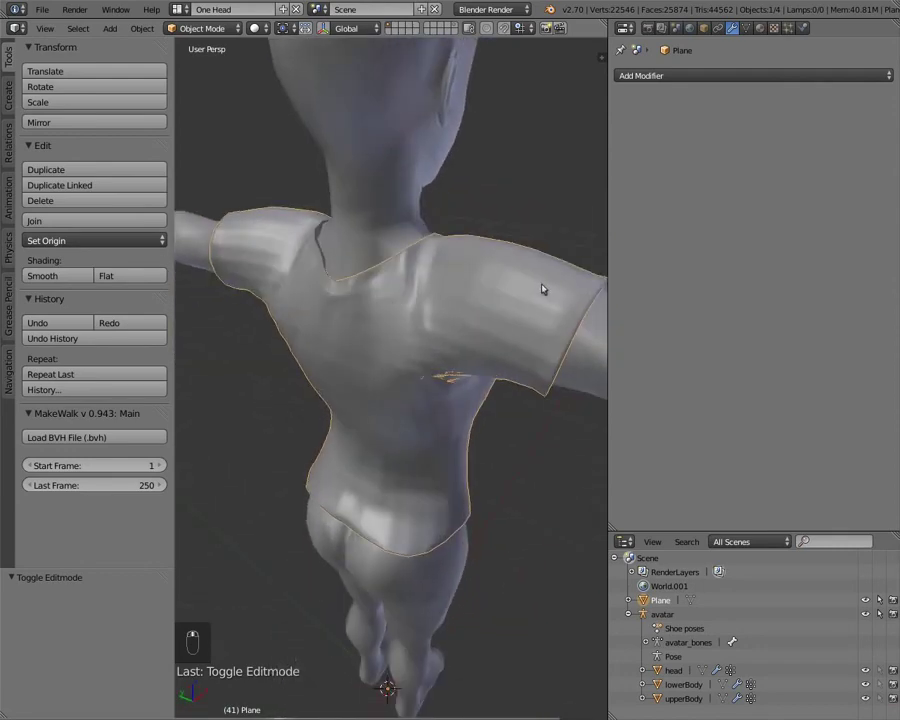
pyautogui.moveTo(408, 443); pyautogui.dragTo(508, 420, button='middle')
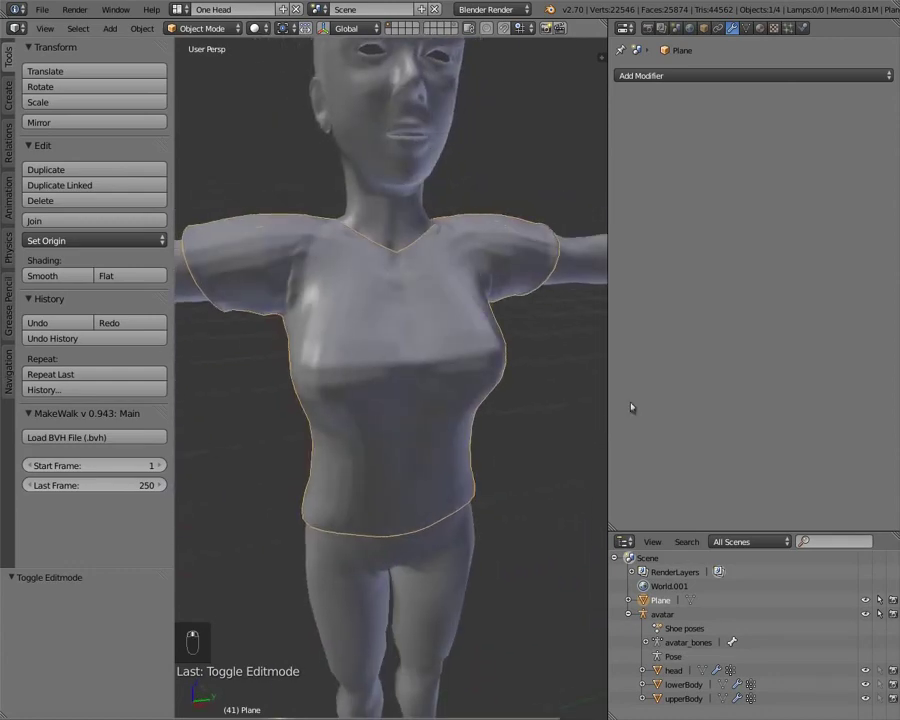
pyautogui.moveTo(373, 330); pyautogui.dragTo(459, 338, button='middle')
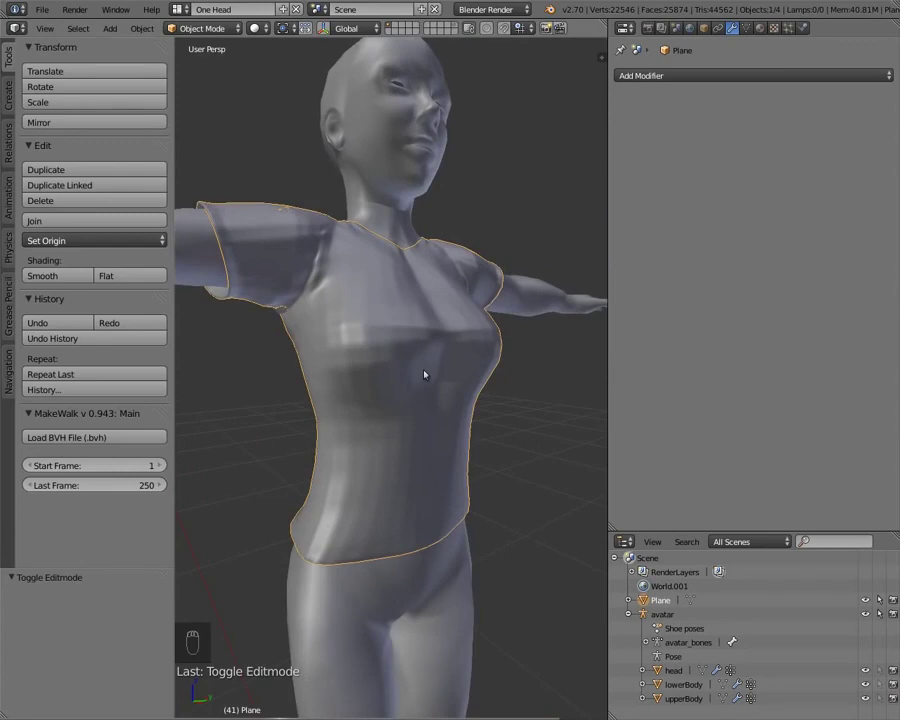
# Undo the last three operations in Object Mode, including the shirt's subdivisions and the display of the avatar body
pyautogui.press('Tab')
pyautogui.press('Tab')
pyautogui.hotkey('ctrl', 'z')
pyautogui.hotkey('ctrl', 'z')
pyautogui.hotkey('ctrl', 'z')
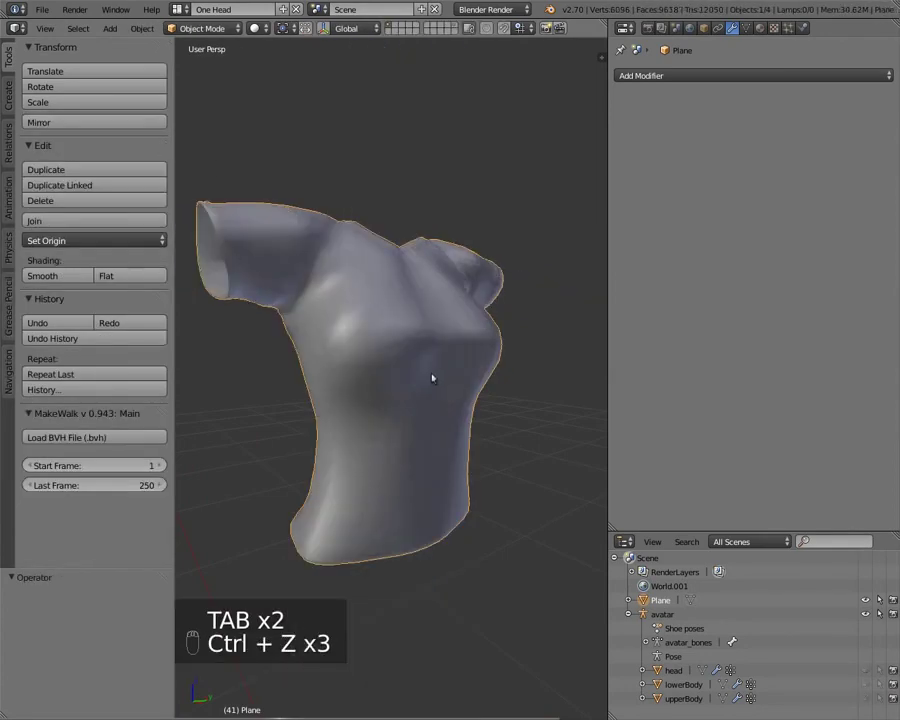
pyautogui.moveTo(432, 378); pyautogui.dragTo(417, 416, button='middle')
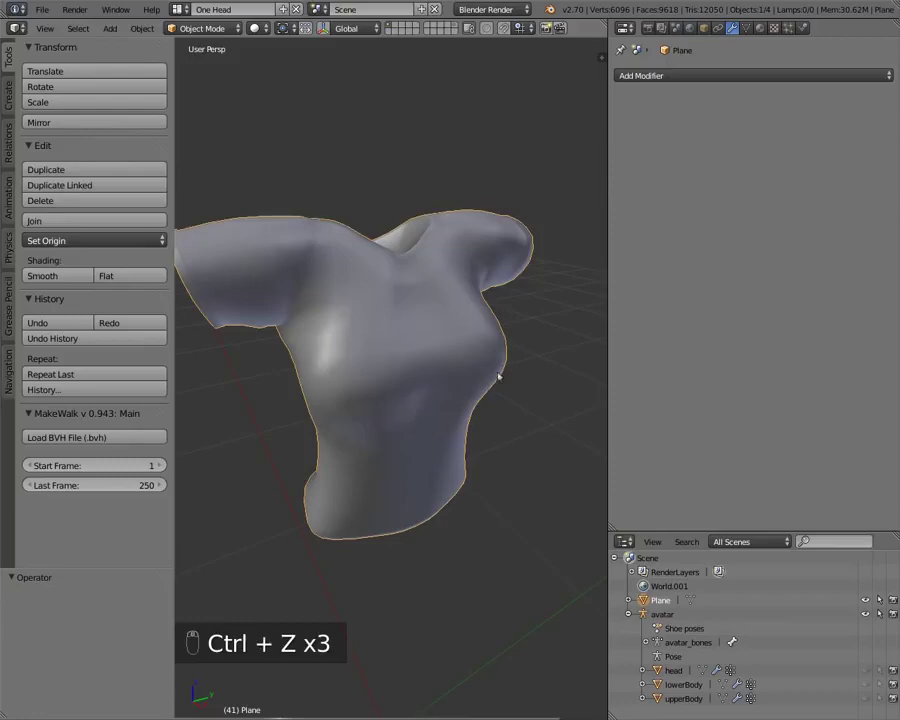
pyautogui.press('Tab')
pyautogui.press('Tab')
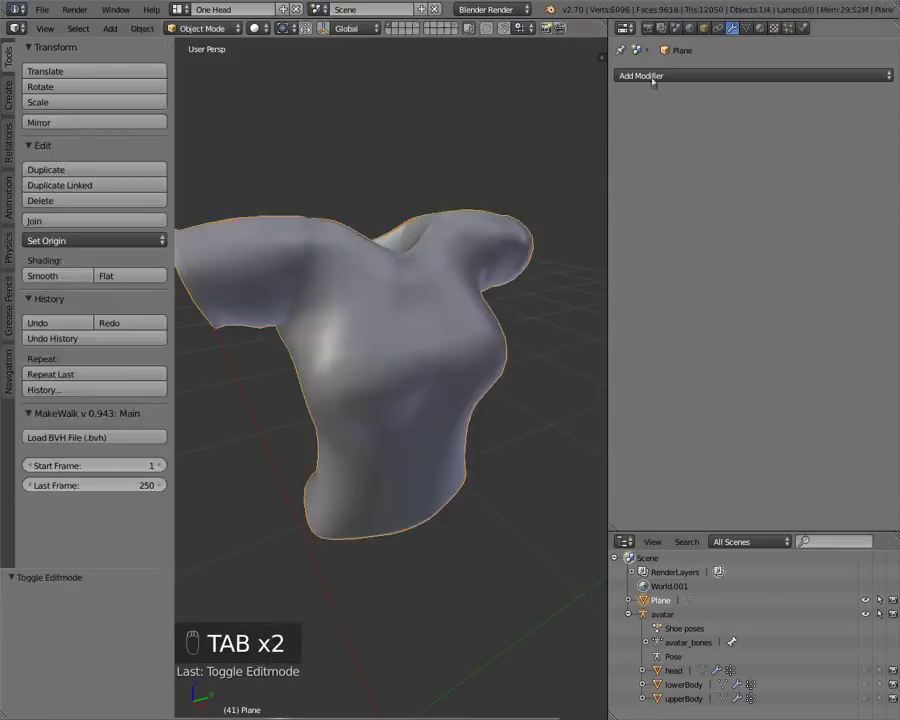
pyautogui.click(654, 77)
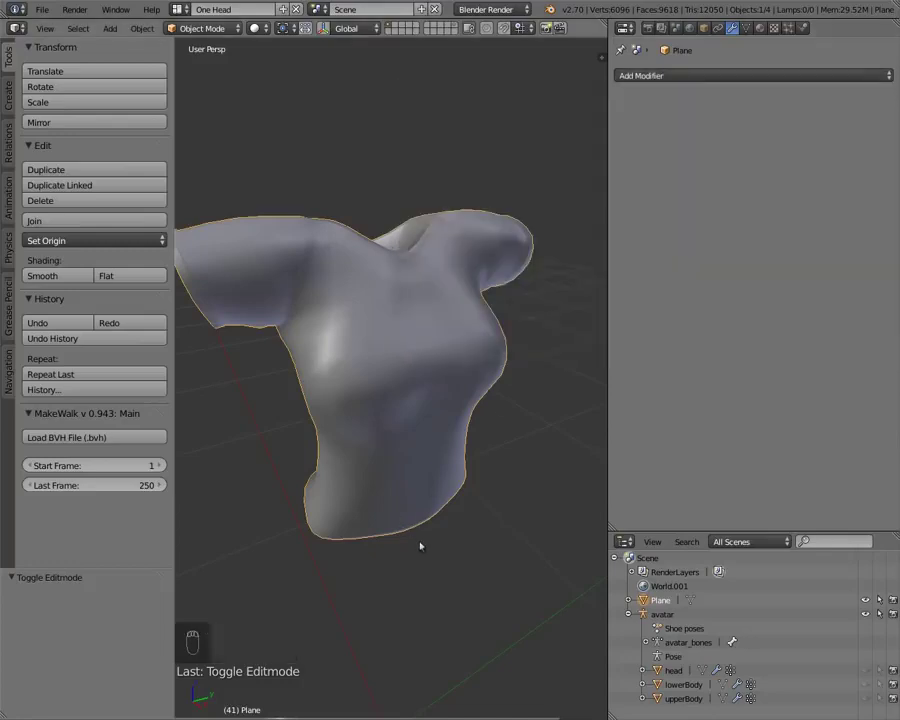
# Duplicate the shirt in place, move the copy to layer 2, and switch between layers 1 and 2 to check both shirts
pyautogui.hotkey('shift', 'd')
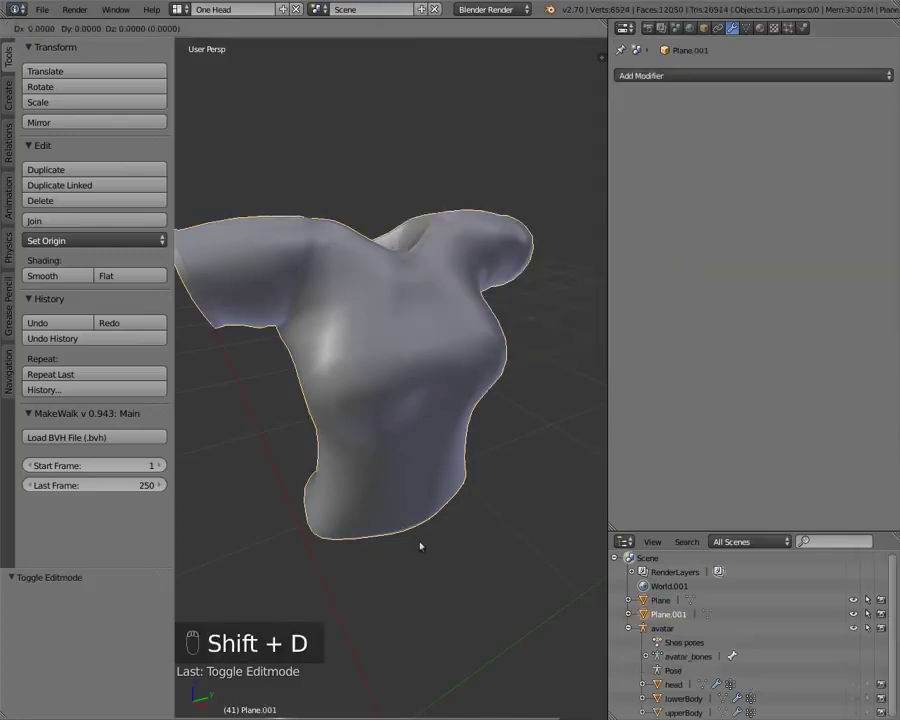
pyautogui.rightClick(420, 546)
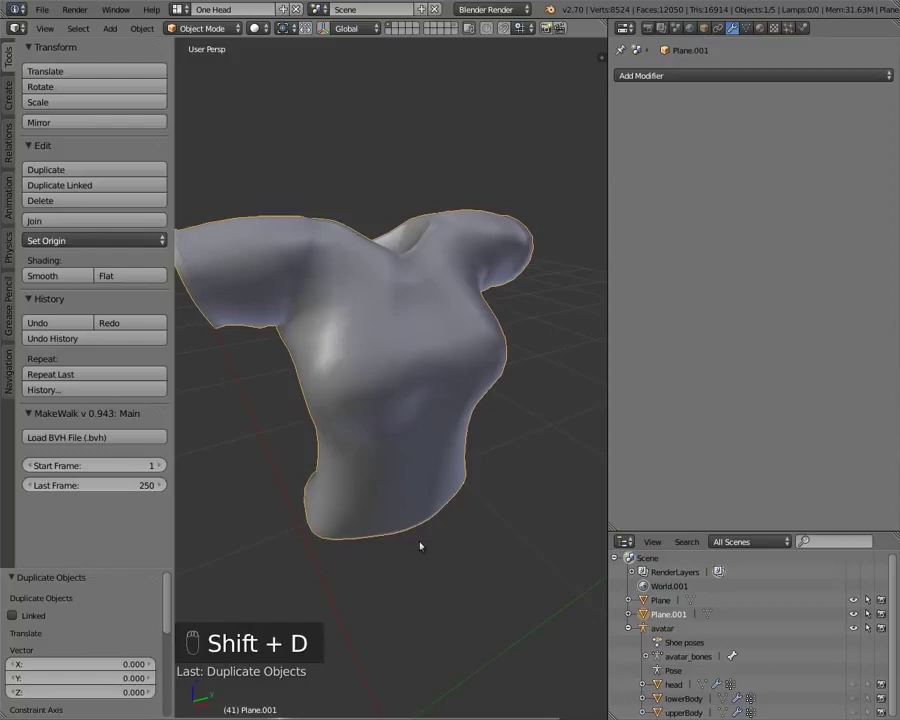
pyautogui.press('m')
pyautogui.press('2')
pyautogui.press('2')
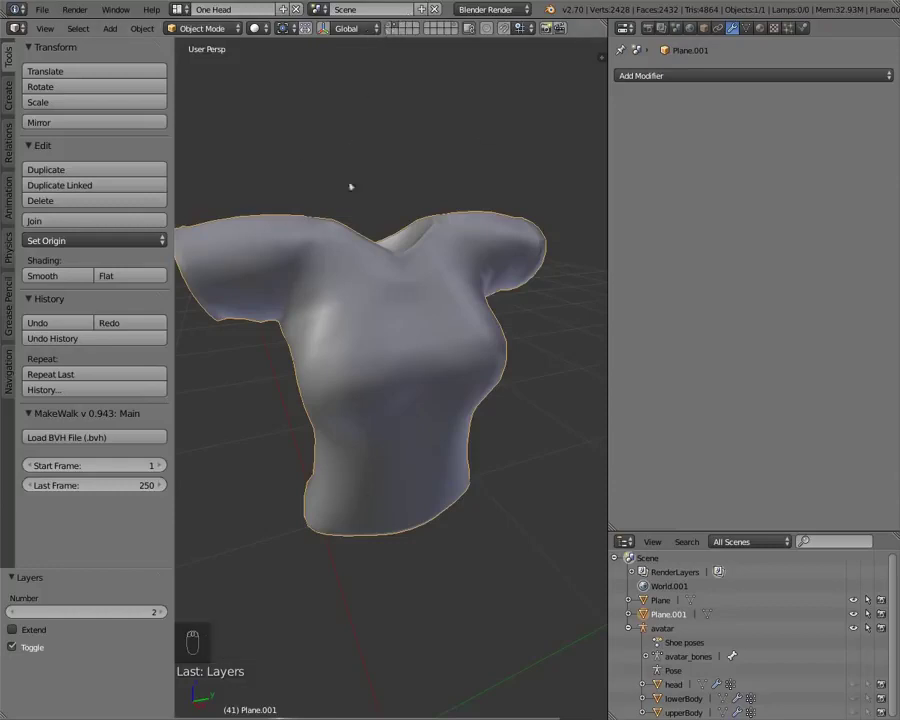
pyautogui.press('1')
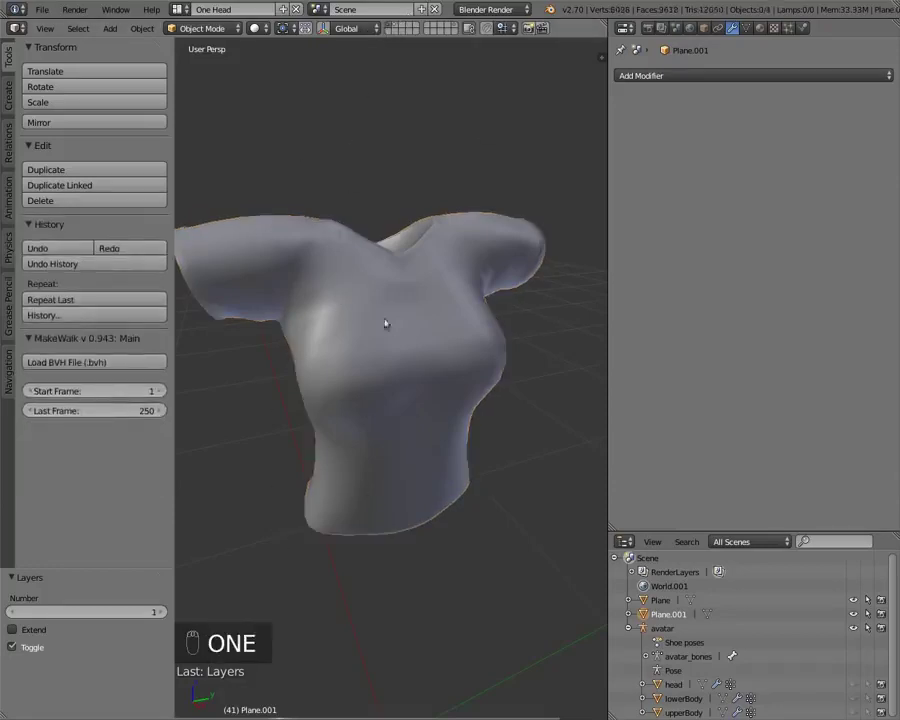
pyautogui.press('2')
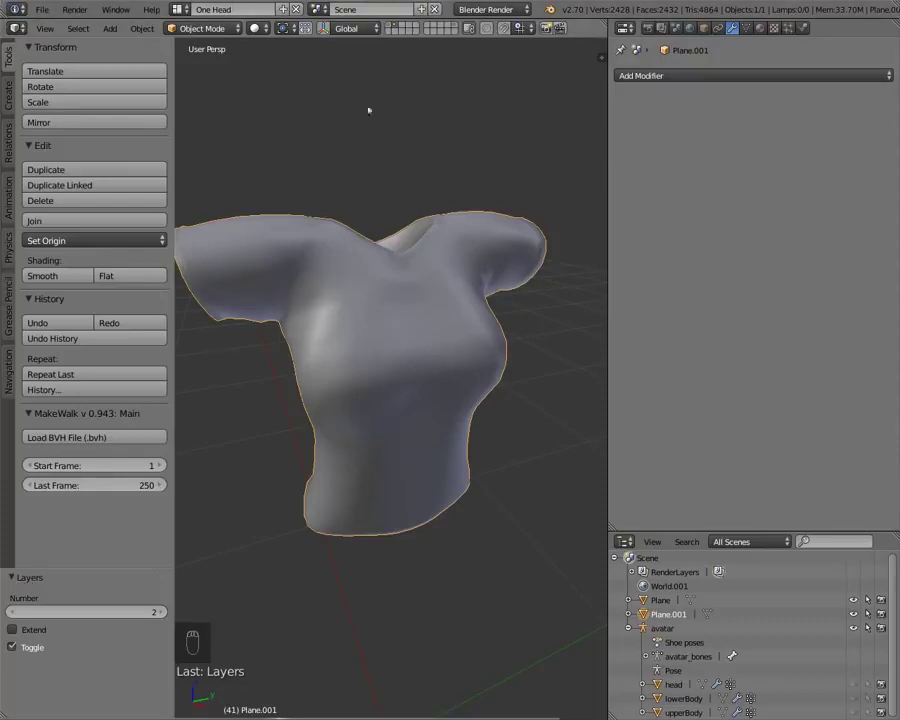
# Change the Properties editor to the UV/Image Editor and display the shirt copy's whole UV layout in Edit Mode
pyautogui.click(190, 28)
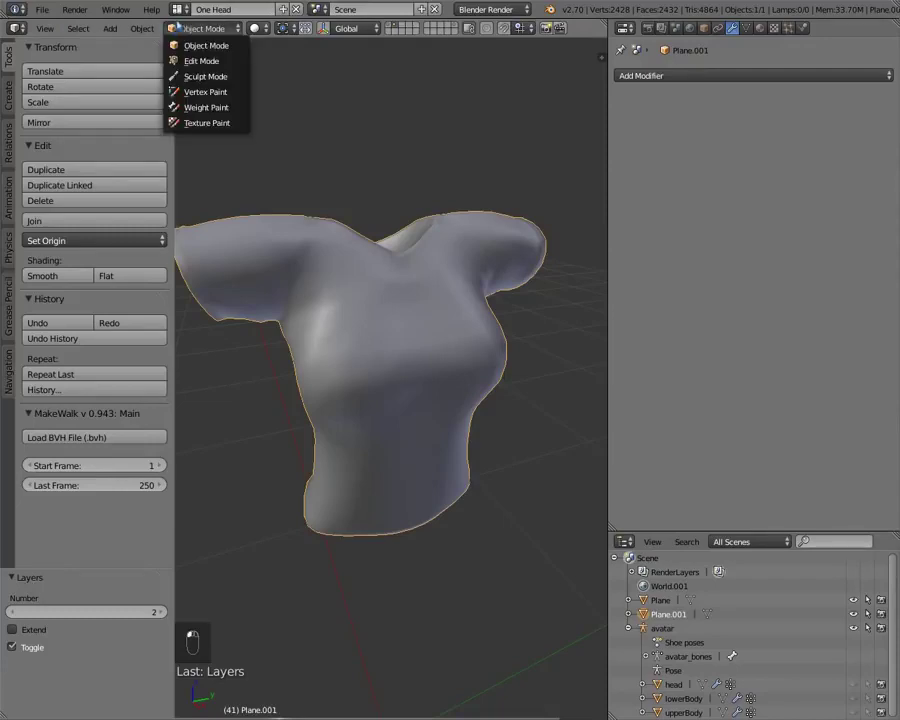
pyautogui.click(625, 27)
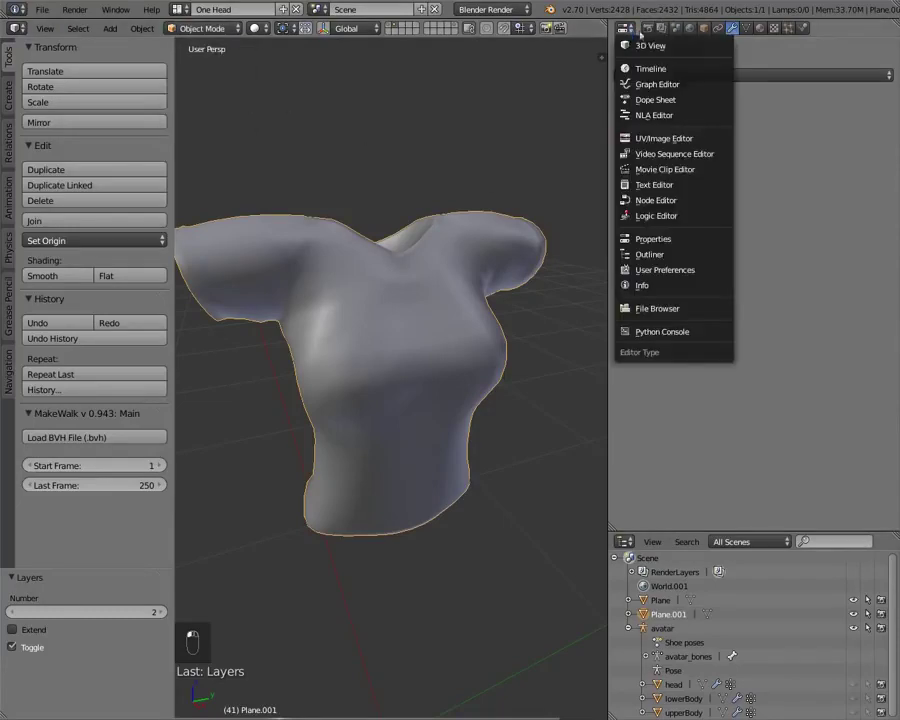
pyautogui.click(660, 139)
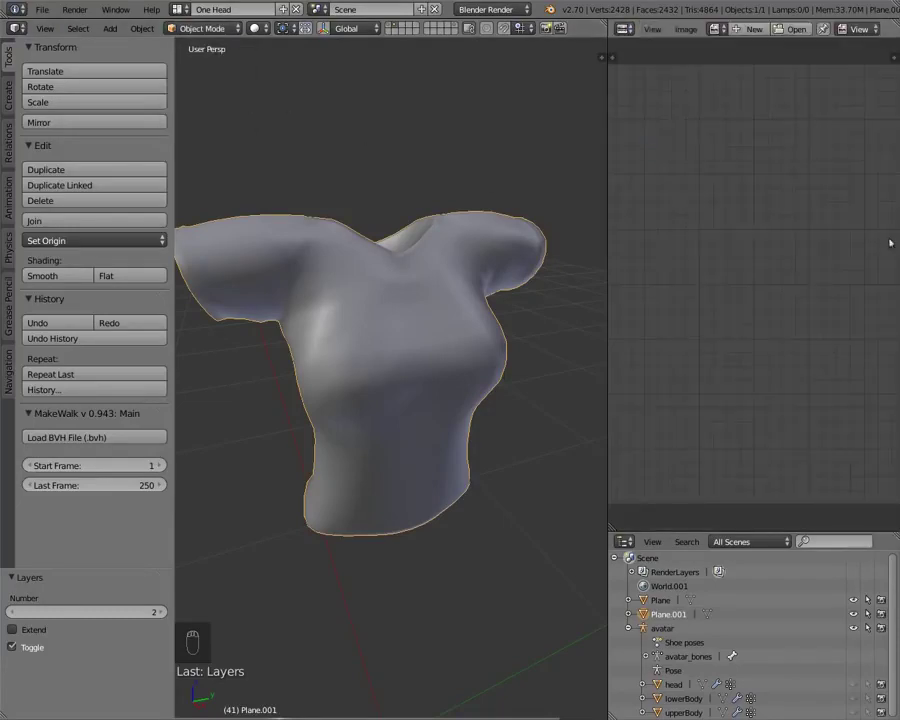
pyautogui.scroll(-3, 527, 422)
pyautogui.press('Tab')
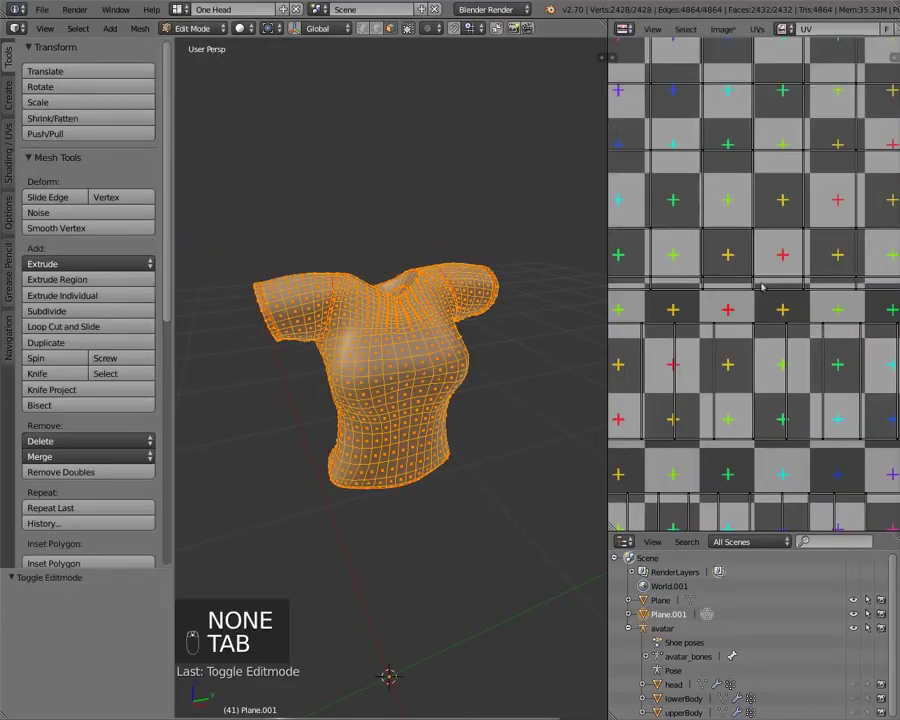
pyautogui.scroll(-5, 736, 296)
pyautogui.scroll(3, 737, 297)
pyautogui.scroll(-2, 737, 297)
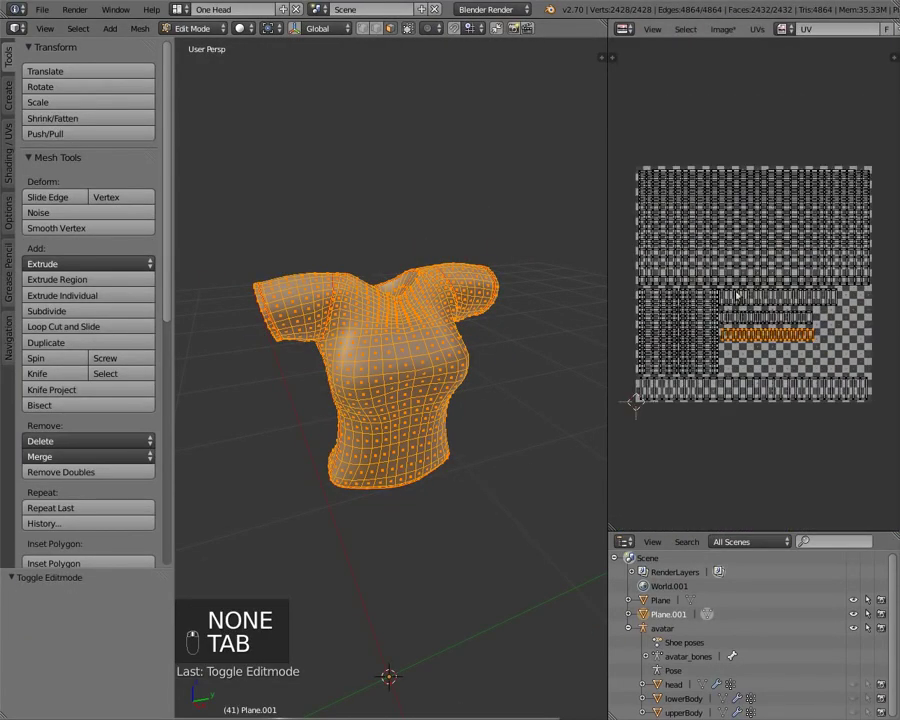
# Examine the shirt copy's mesh beside its UV layout, toggling between Edit and Object Mode and finishing in Object Mode
pyautogui.press('Tab')
pyautogui.press('Tab')
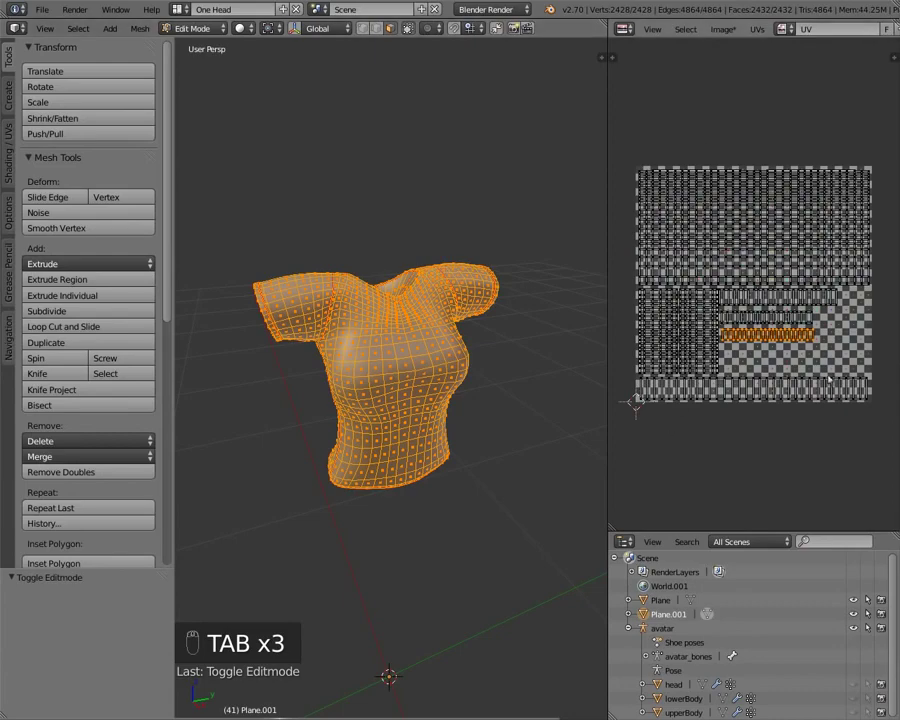
pyautogui.press('Tab')
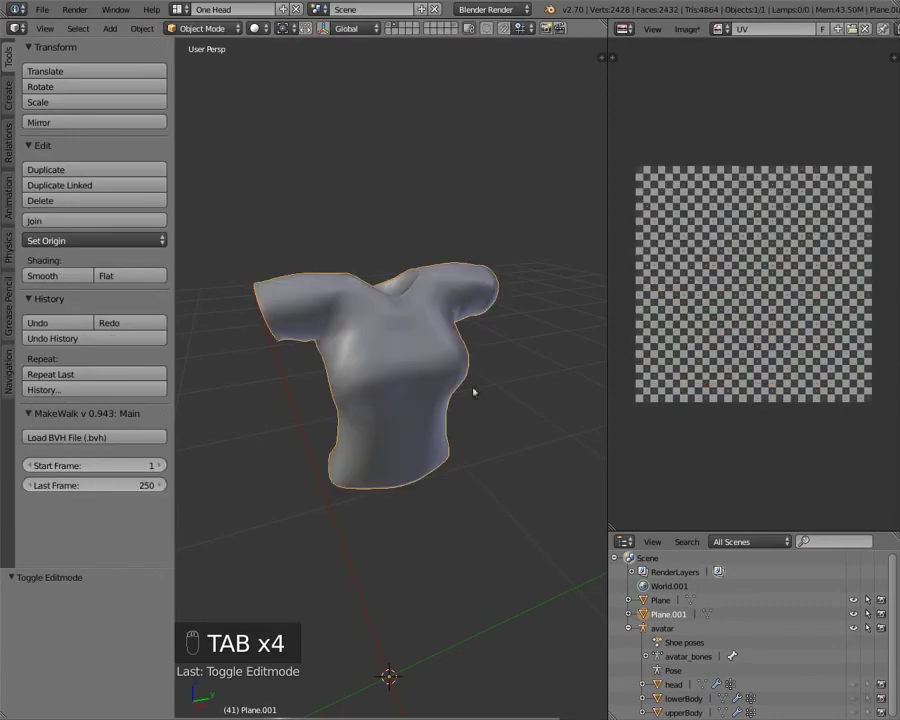
pyautogui.press('Tab')
pyautogui.scroll(3, 389, 353)
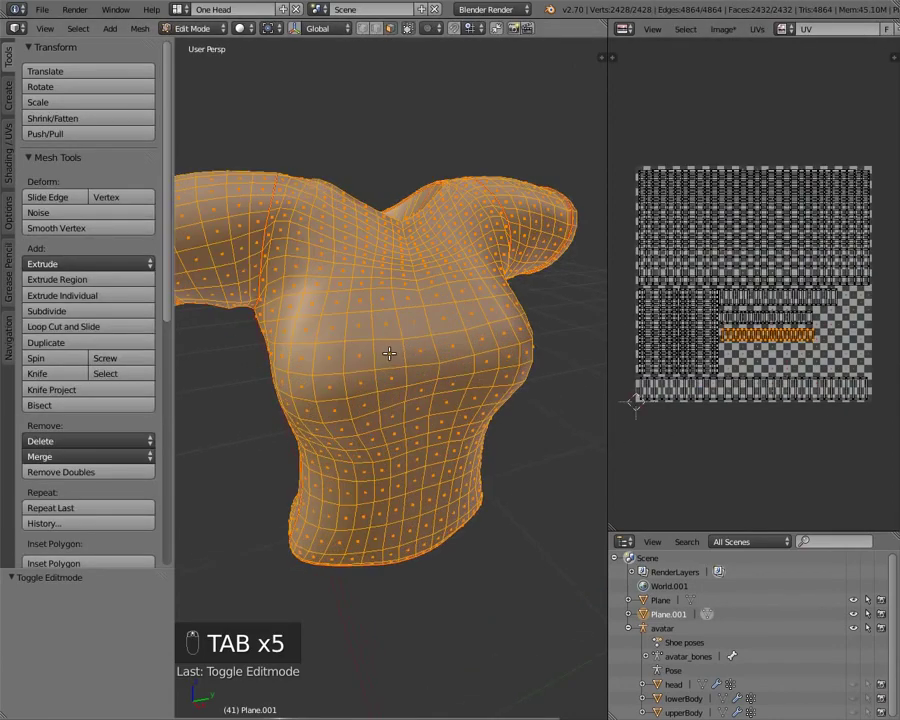
pyautogui.scroll(-3, 389, 353)
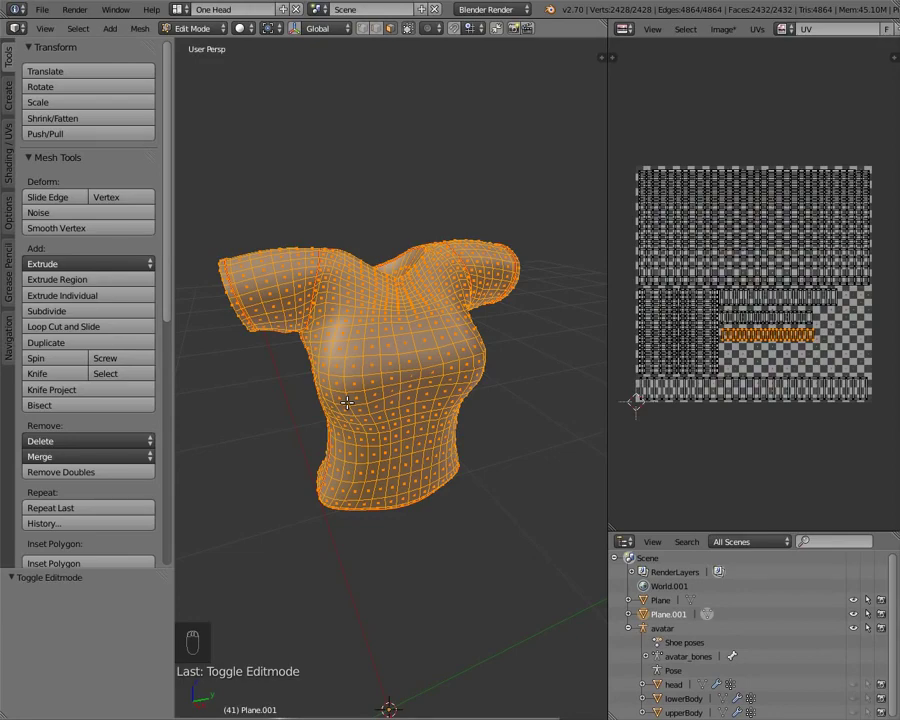
pyautogui.press('Tab')
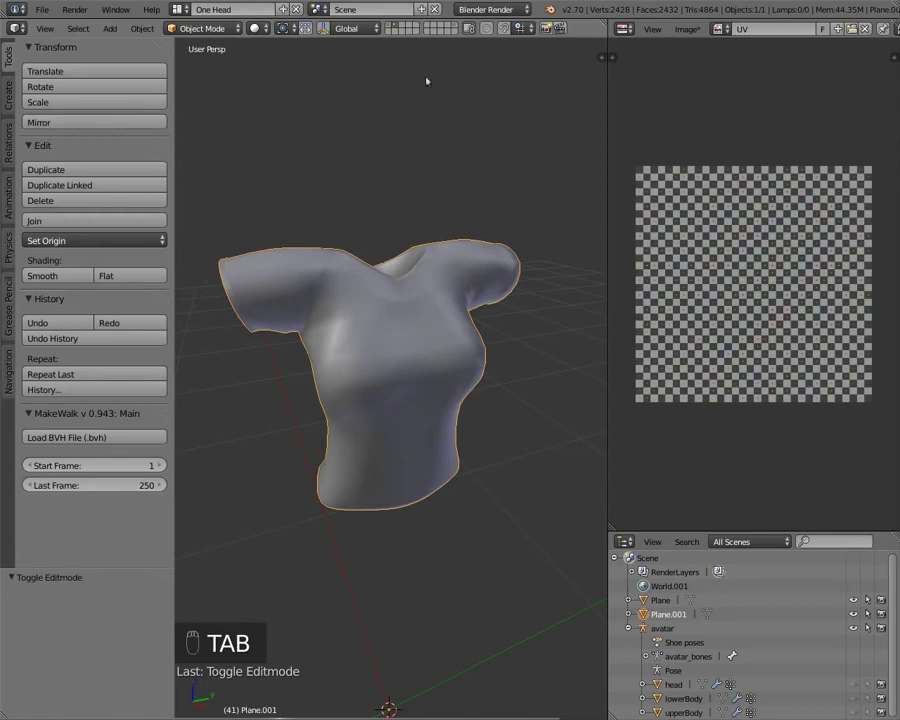
# Compare the original shirt on layer 1 with the copy on layer 2, leaving layer 2 displayed
pyautogui.press('a')
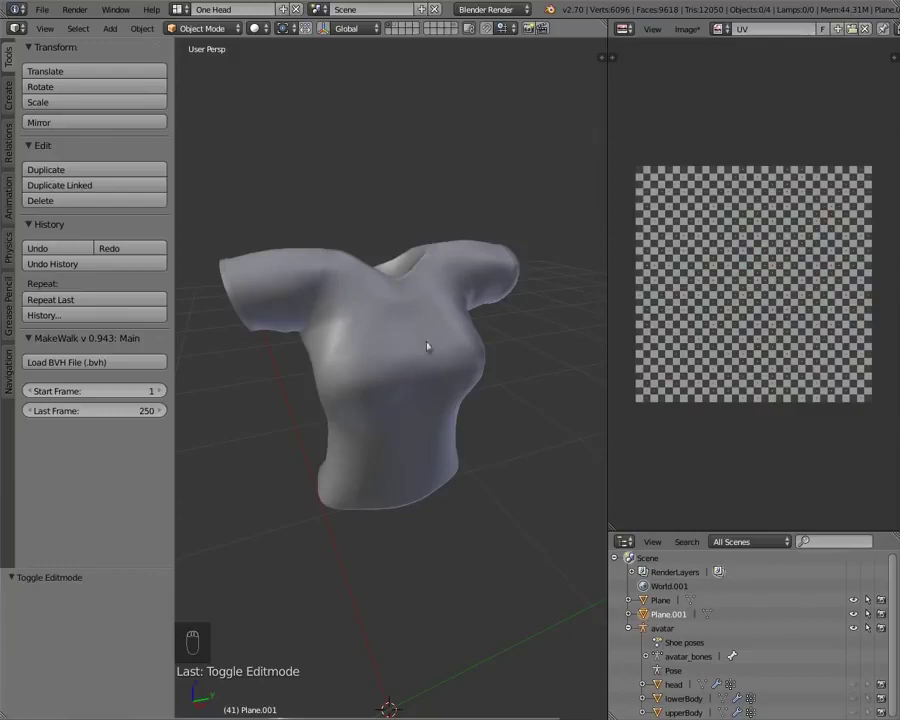
pyautogui.rightClick(394, 374)
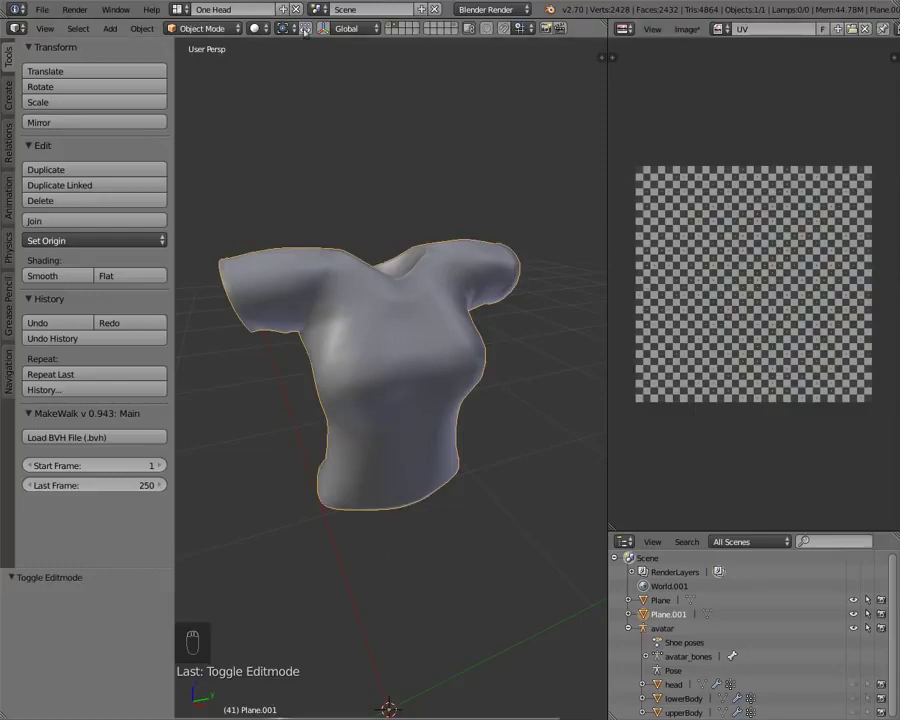
pyautogui.hotkey('ctrl', 'z')
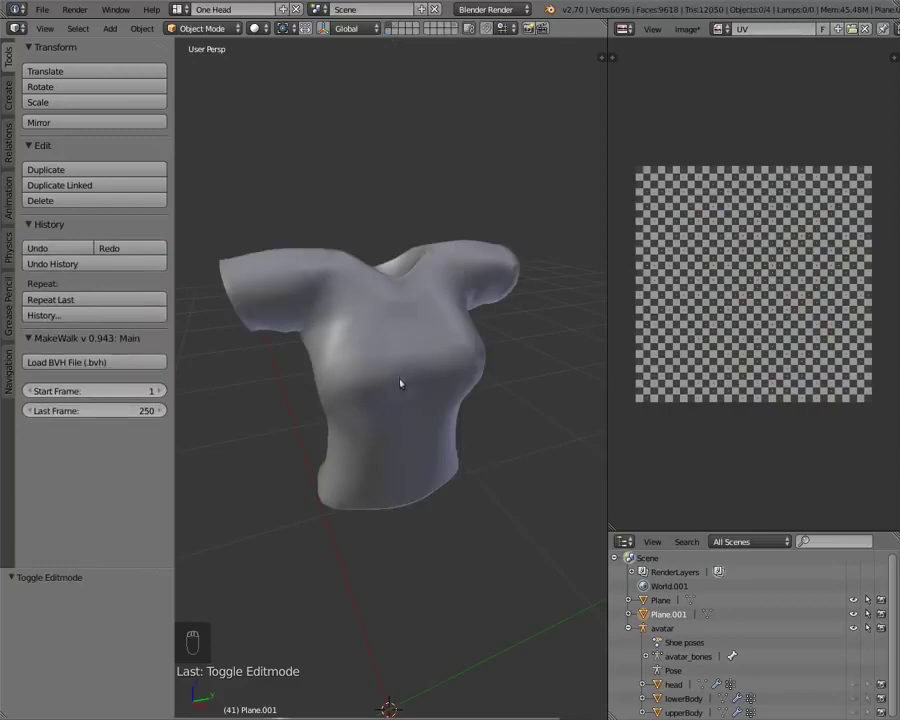
pyautogui.click(396, 29)
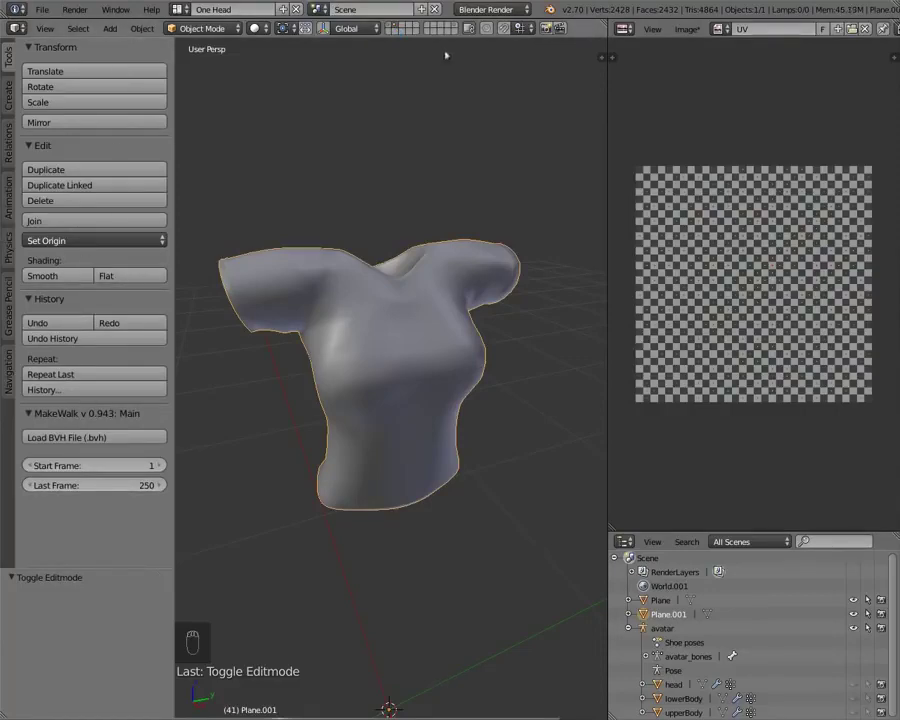
# Change the UV/Image Editor back to Properties and add a Subdivision Surface modifier to the shirt copy
pyautogui.click(628, 31)
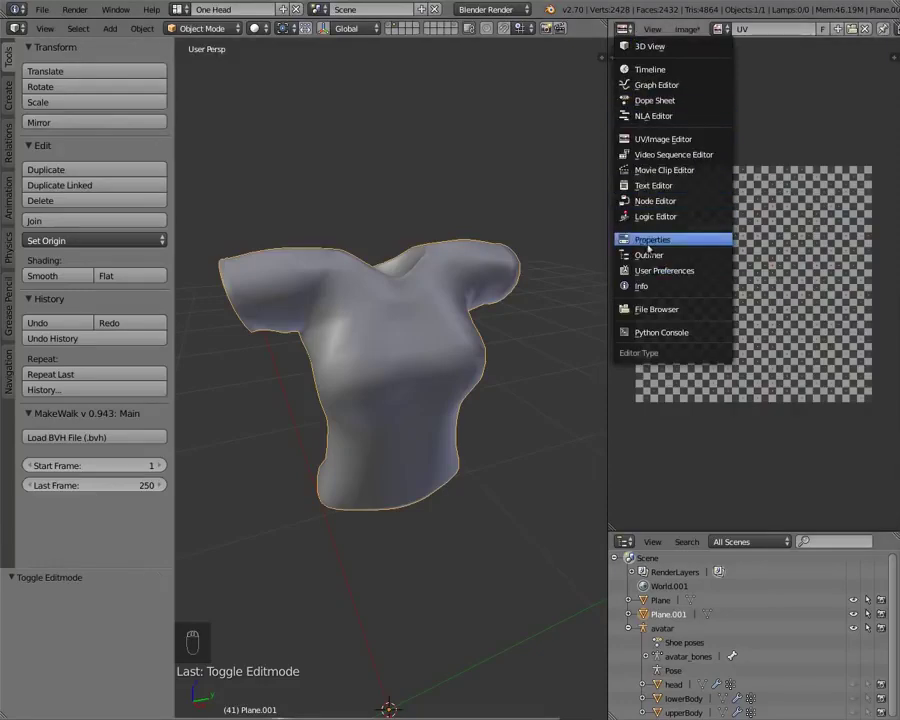
pyautogui.click(652, 239)
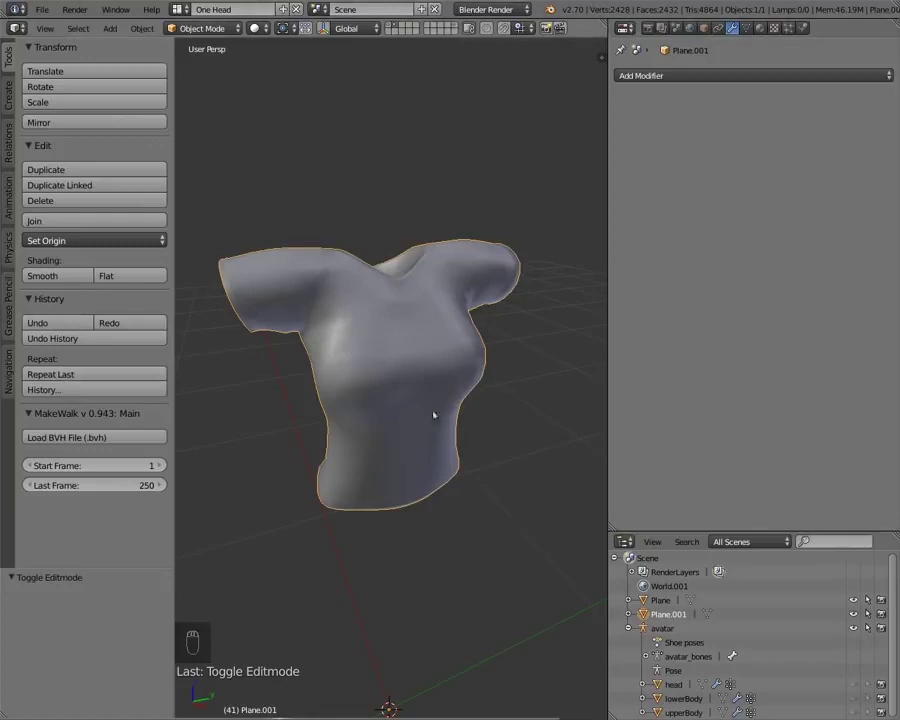
pyautogui.moveTo(464, 376); pyautogui.dragTo(709, 122, button='middle')
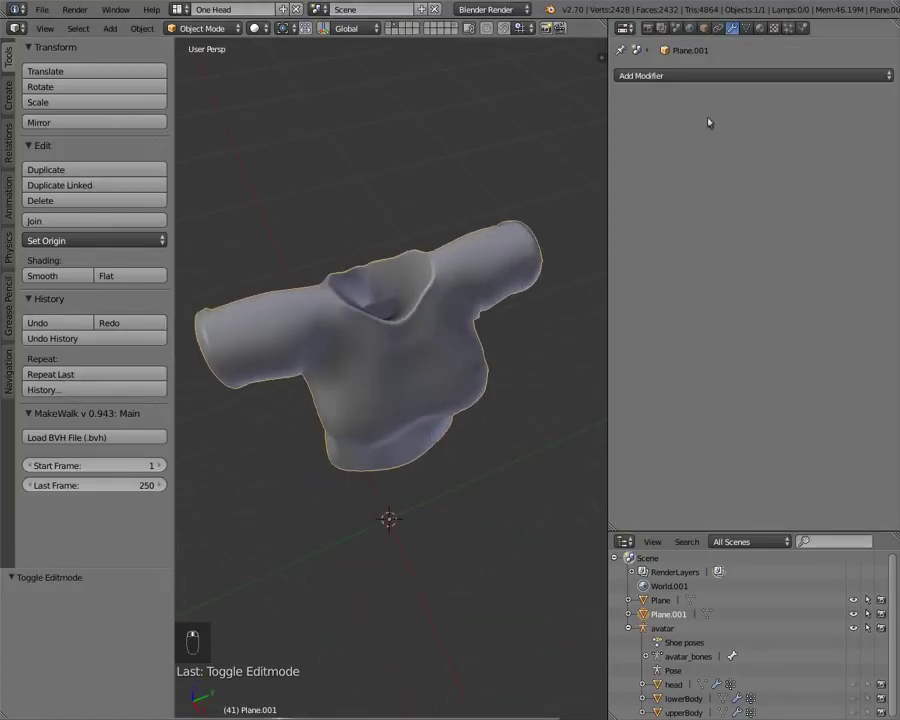
pyautogui.moveTo(262, 425); pyautogui.dragTo(273, 311, button='middle')
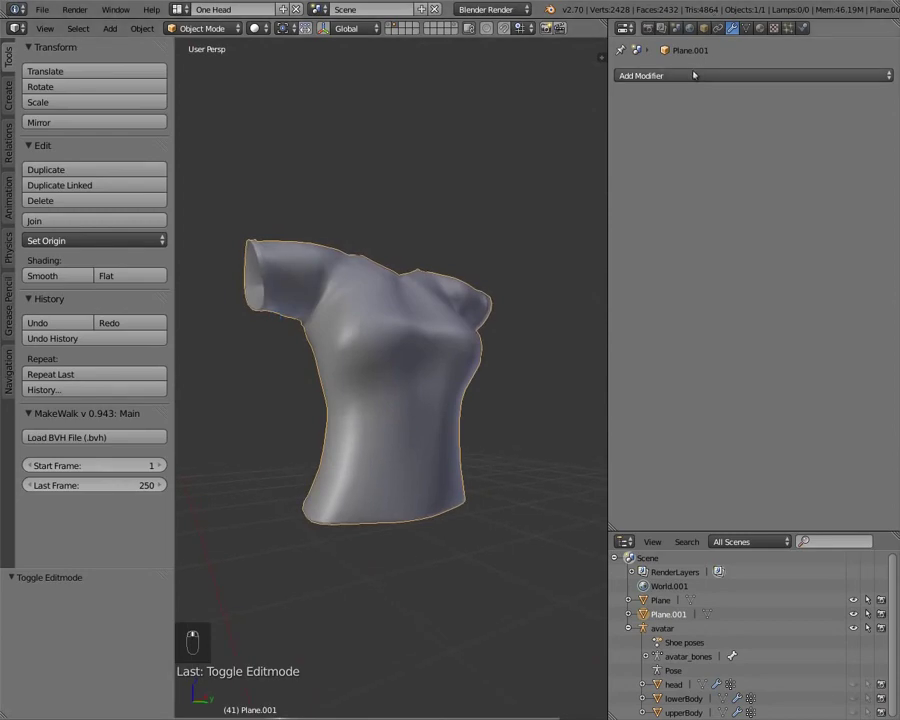
pyautogui.click(690, 75)
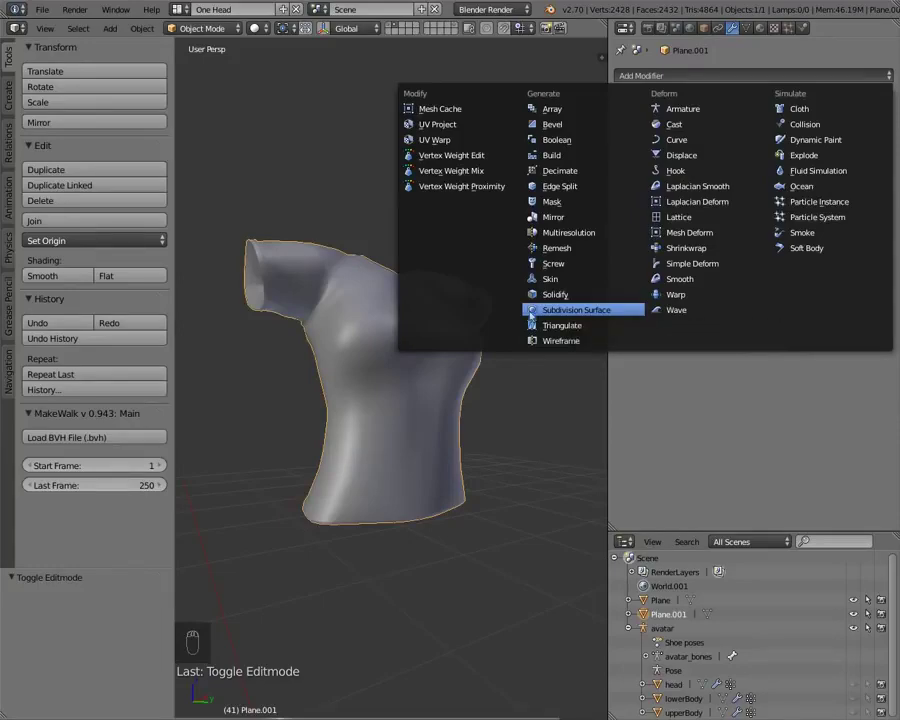
pyautogui.click(531, 310)
# Inspect the shirt copy with its Subdivision Surface modifier in wireframe and solid shading, close up and from several angles
pyautogui.moveTo(327, 426); pyautogui.dragTo(253, 360, button='middle')
pyautogui.press('z')
pyautogui.scroll(5, 260, 380)
pyautogui.moveTo(276, 412)
pyautogui.mouseDown(button='middle')
pyautogui.moveTo(243, 414)
pyautogui.moveTo(155, 450)
pyautogui.moveTo(147, 491)
pyautogui.moveTo(349, 481)
pyautogui.moveTo(386, 669)
pyautogui.moveTo(386, 462)
pyautogui.moveTo(410, 450)
pyautogui.moveTo(370, 430)
pyautogui.mouseUp(button='middle')
pyautogui.press('z')
pyautogui.scroll(7, 424, 458)
pyautogui.scroll(-9, 420, 456)
# Reopen the recently used file containing the shirt without its layer 2 copy
pyautogui.click(34, 12)
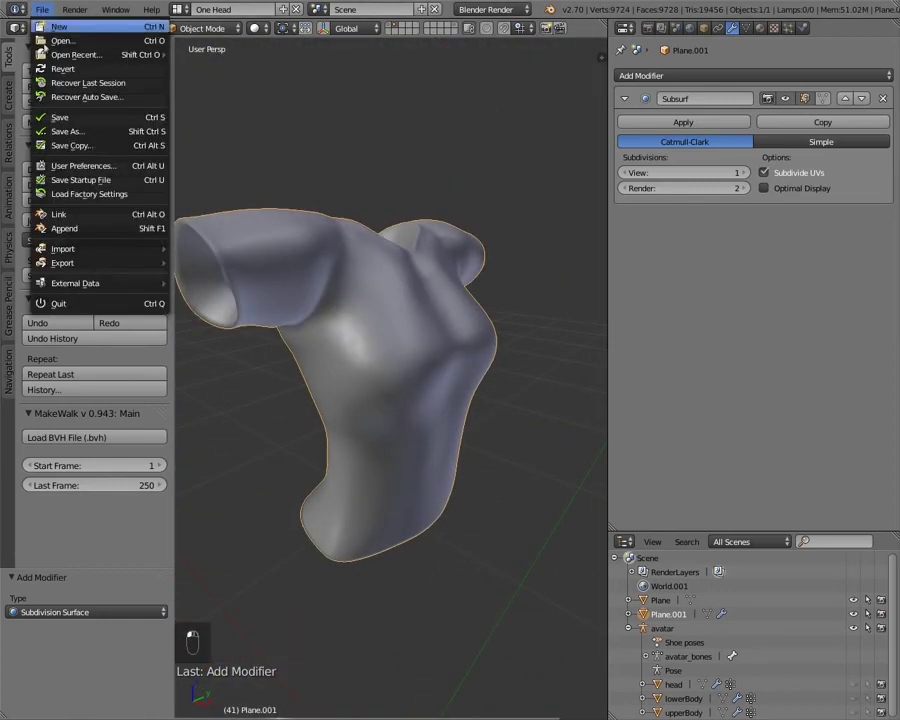
pyautogui.moveTo(90, 54)
pyautogui.click(236, 54)
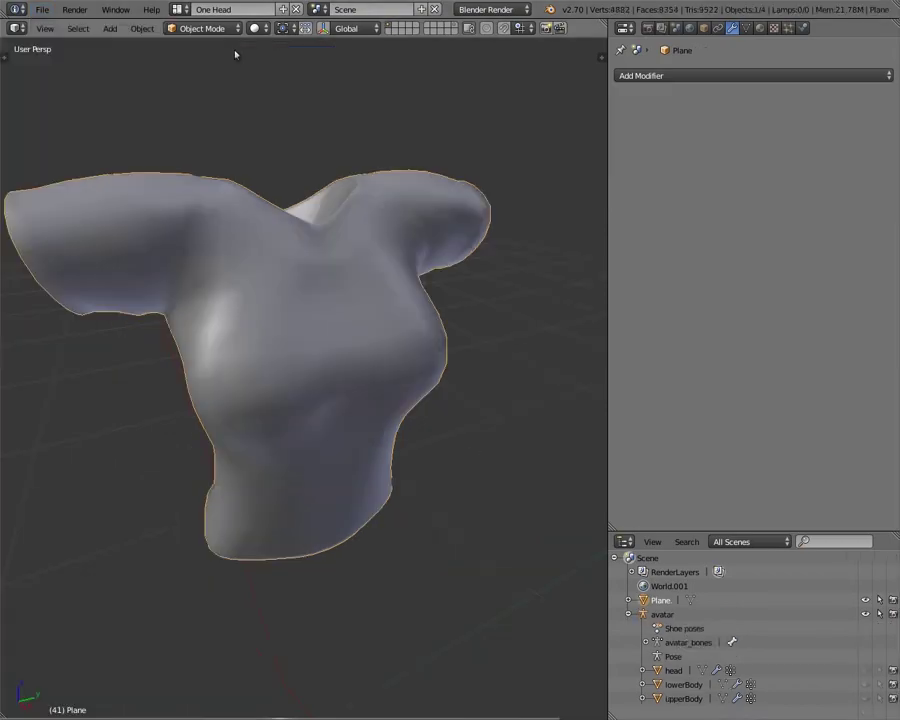
# Inspect the reopened shirt mesh in wireframe and solid shading from different angles and distances
pyautogui.moveTo(243, 311); pyautogui.dragTo(342, 310, button='middle')
pyautogui.press('z')
pyautogui.moveTo(309, 368)
pyautogui.mouseDown(button='middle')
pyautogui.moveTo(321, 342)
pyautogui.moveTo(243, 338)
pyautogui.mouseUp(button='middle')
pyautogui.press('z')
pyautogui.scroll(6, 335, 359)
pyautogui.scroll(-7, 335, 359)
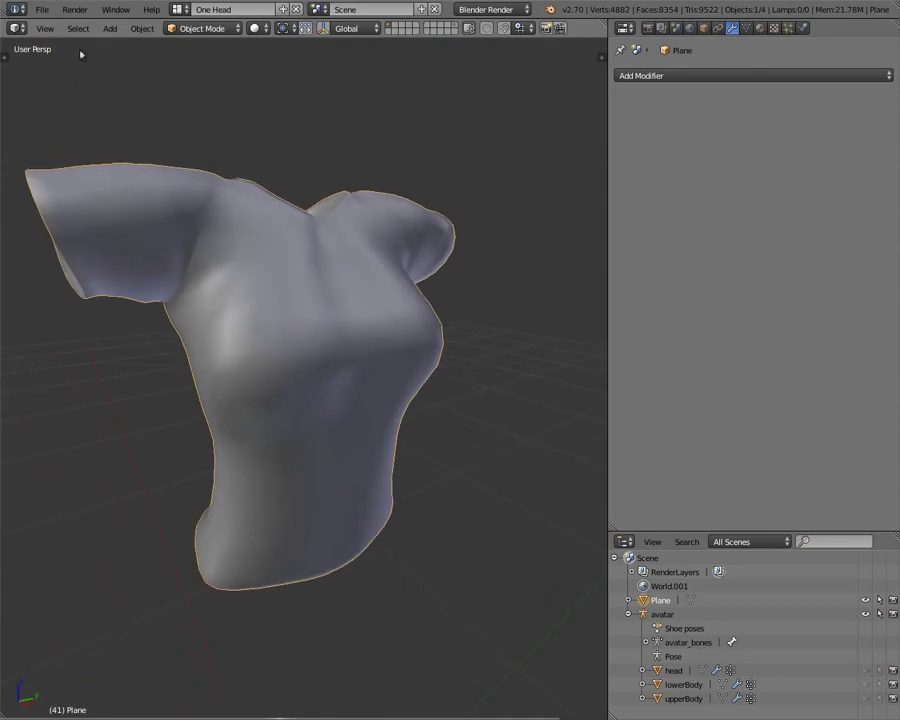
# Start the Screencast Keys display in the 3D view
pyautogui.press('n')
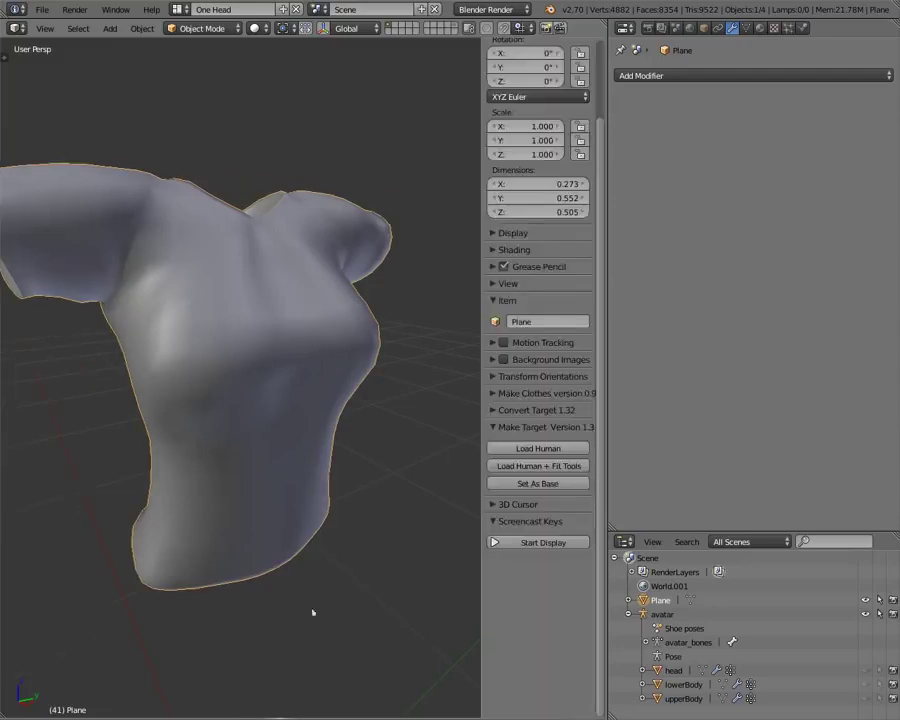
pyautogui.click(535, 542)
pyautogui.press('n')
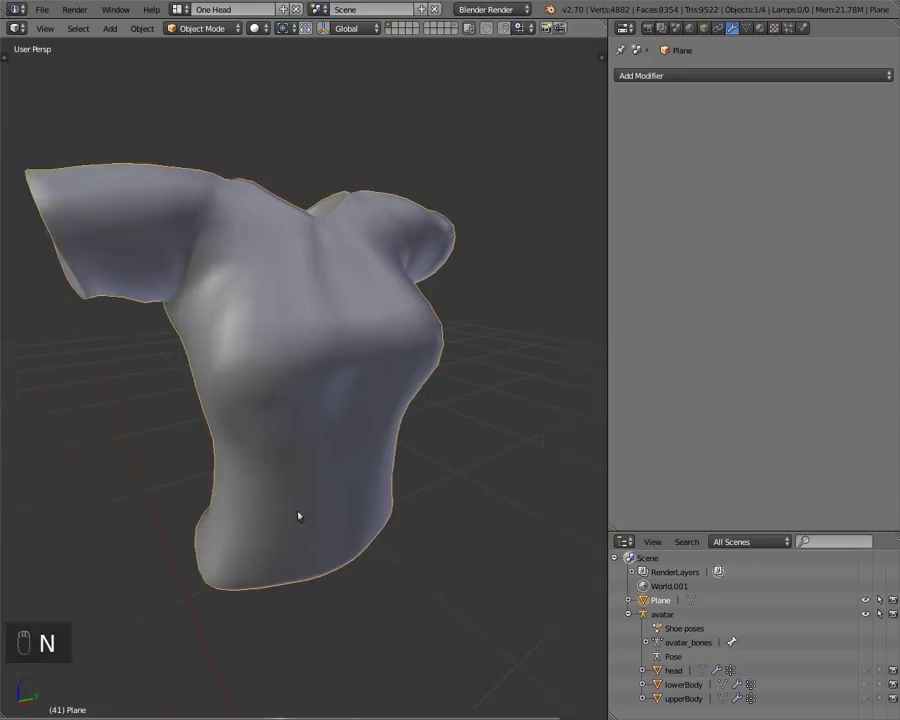
# Duplicate the reopened shirt in place, move the copy to layer 2, and display layer 2
pyautogui.hotkey('shift', 'd')
pyautogui.rightClick(298, 516)
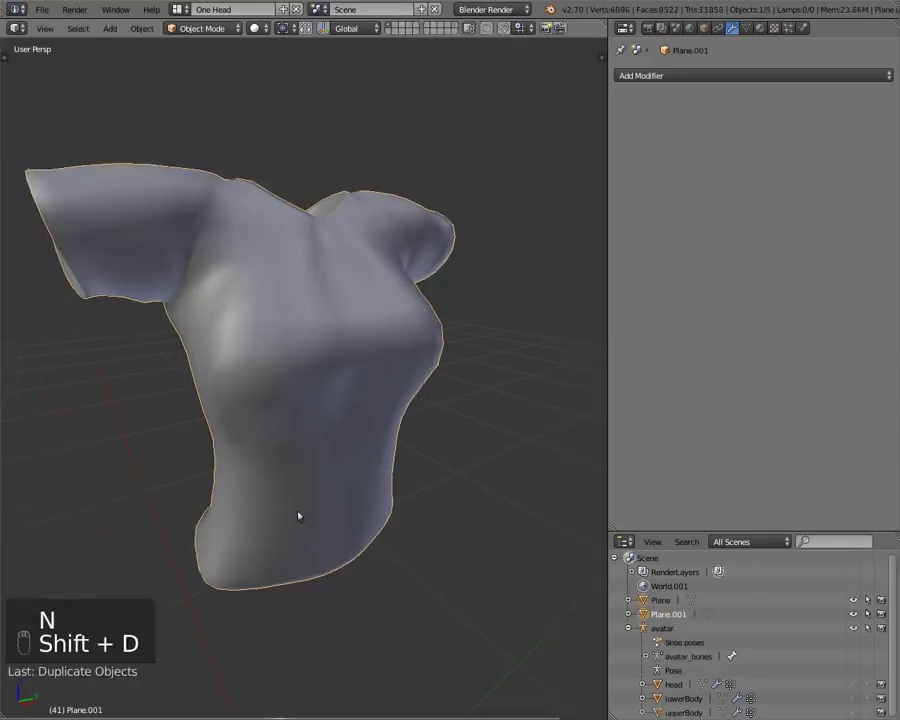
pyautogui.press('m')
pyautogui.press('2')
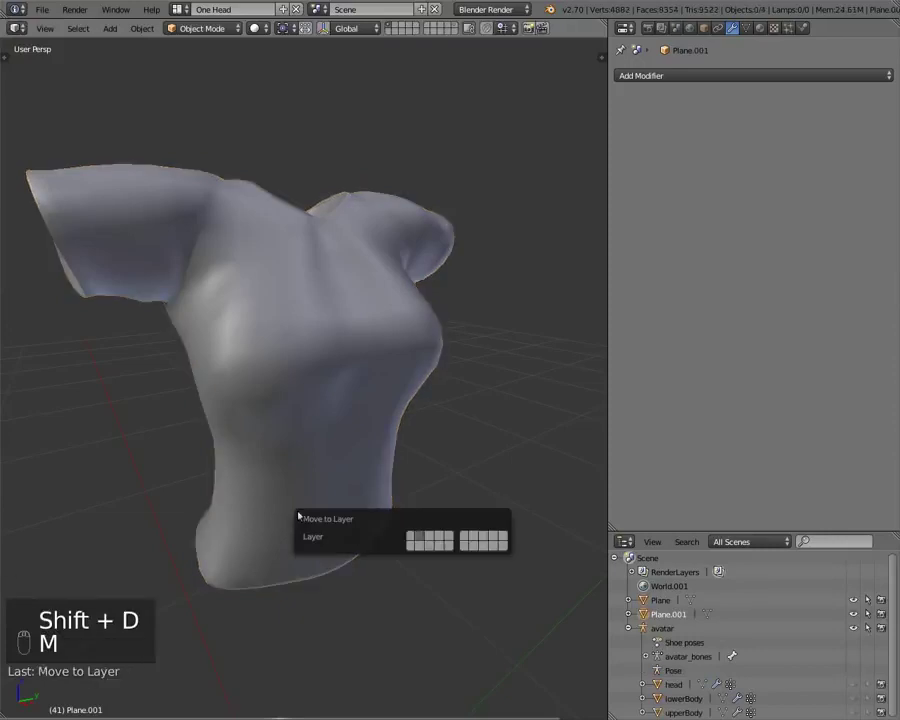
pyautogui.press('2')
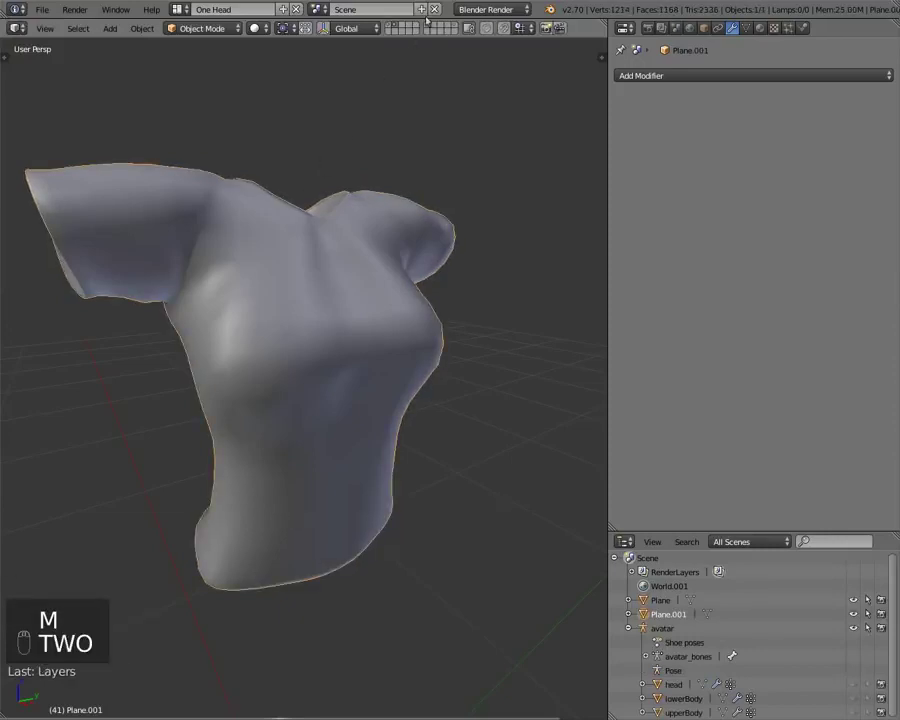
# Add a Subdivision Surface modifier to the layer 2 shirt and set its view subdivisions to 2
pyautogui.moveTo(243, 420); pyautogui.dragTo(333, 394, button='middle')
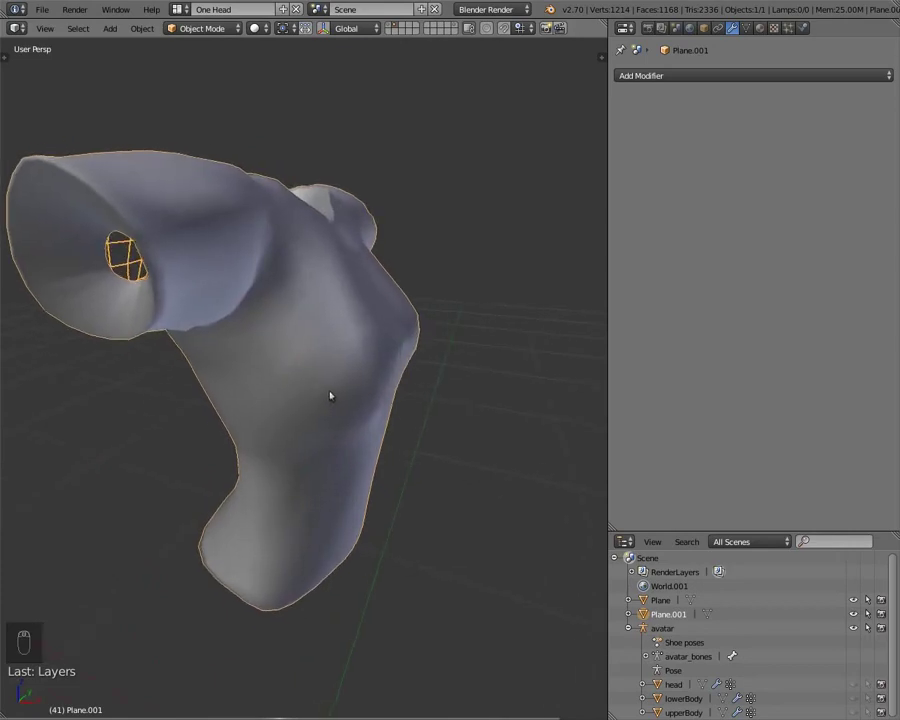
pyautogui.moveTo(363, 342); pyautogui.dragTo(241, 325, button='middle')
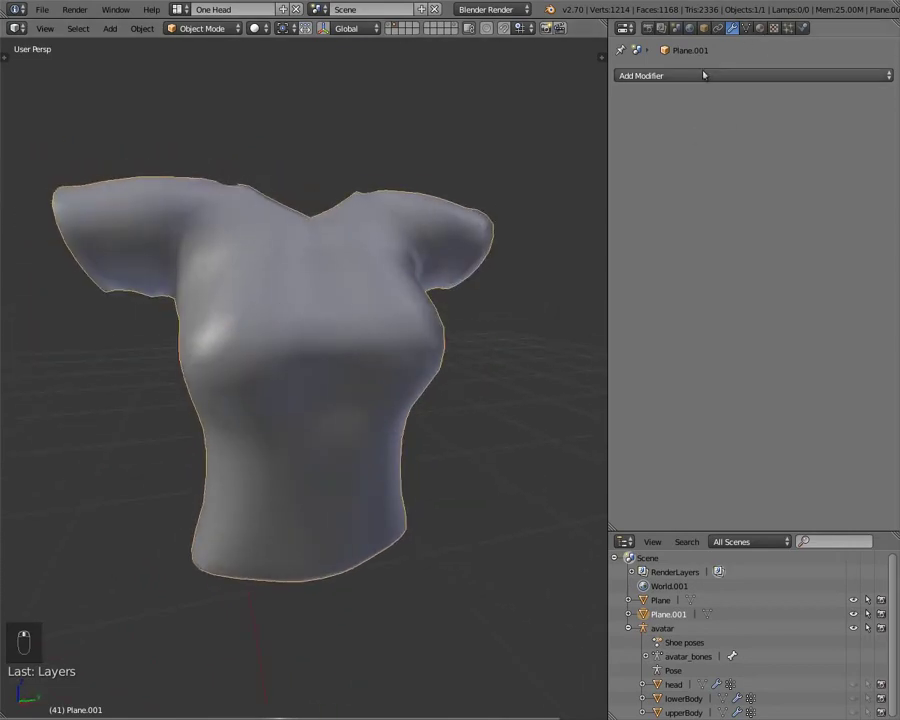
pyautogui.click(690, 75)
pyautogui.click(570, 310)
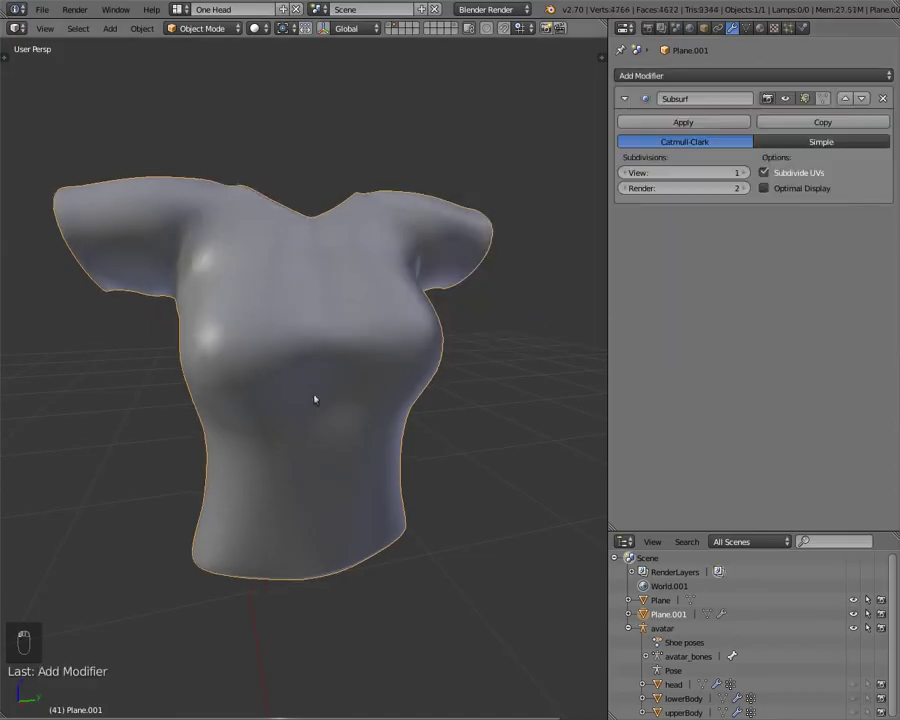
pyautogui.moveTo(315, 398); pyautogui.dragTo(516, 297, button='middle')
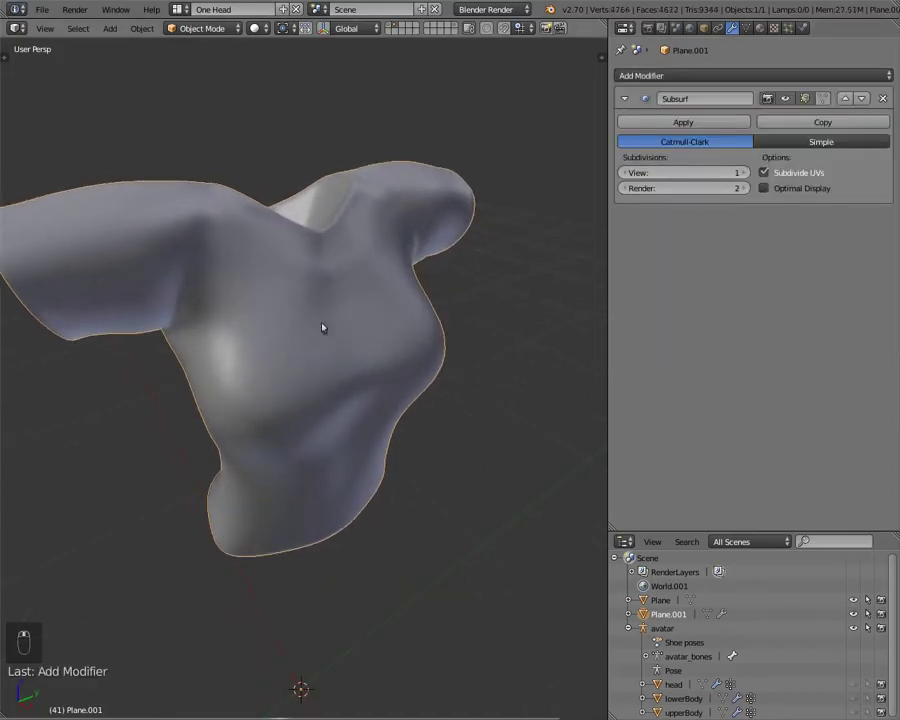
pyautogui.press('z')
pyautogui.moveTo(309, 404)
pyautogui.mouseDown(button='middle')
pyautogui.moveTo(141, 358)
pyautogui.moveTo(313, 346)
pyautogui.moveTo(392, 357)
pyautogui.moveTo(327, 390)
pyautogui.mouseUp(button='middle')
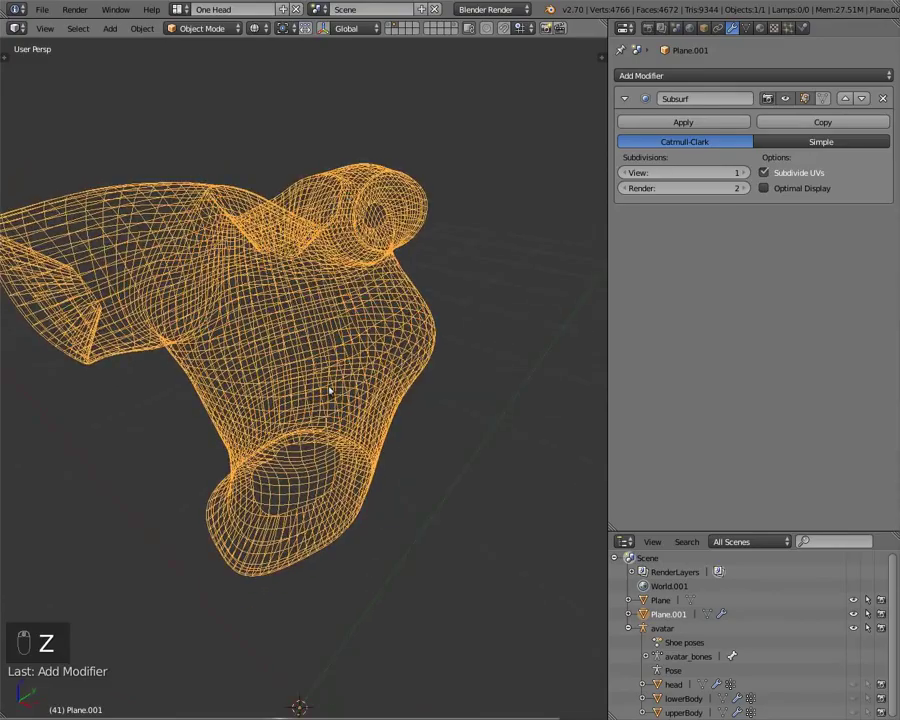
pyautogui.click(743, 174)
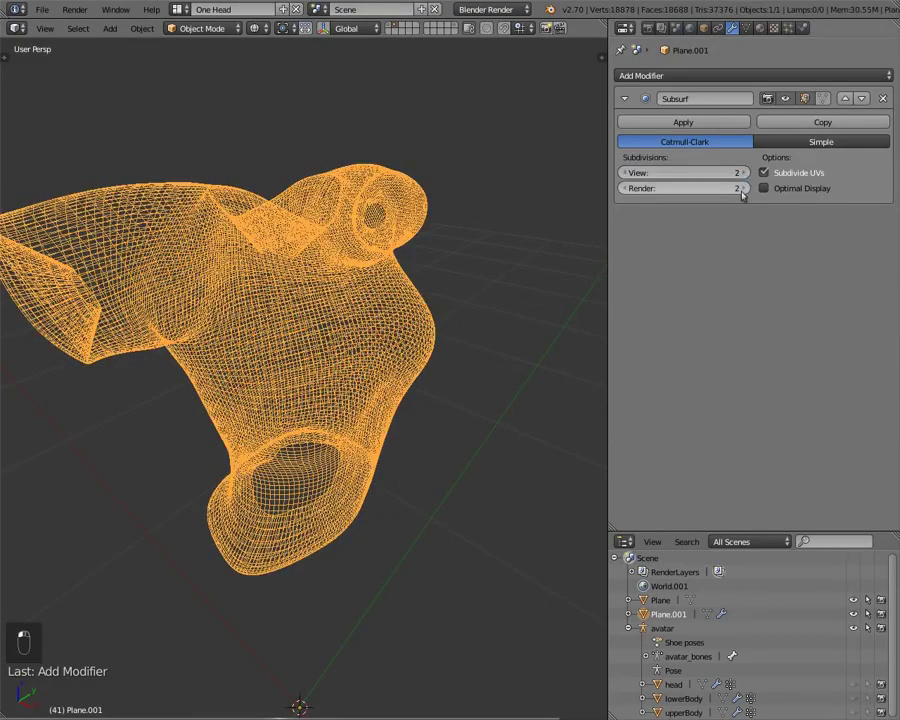
# Examine the subdivided shirt's smoothness from the front, back and sides in wireframe and solid shading
pyautogui.moveTo(228, 378); pyautogui.dragTo(472, 412, button='middle')
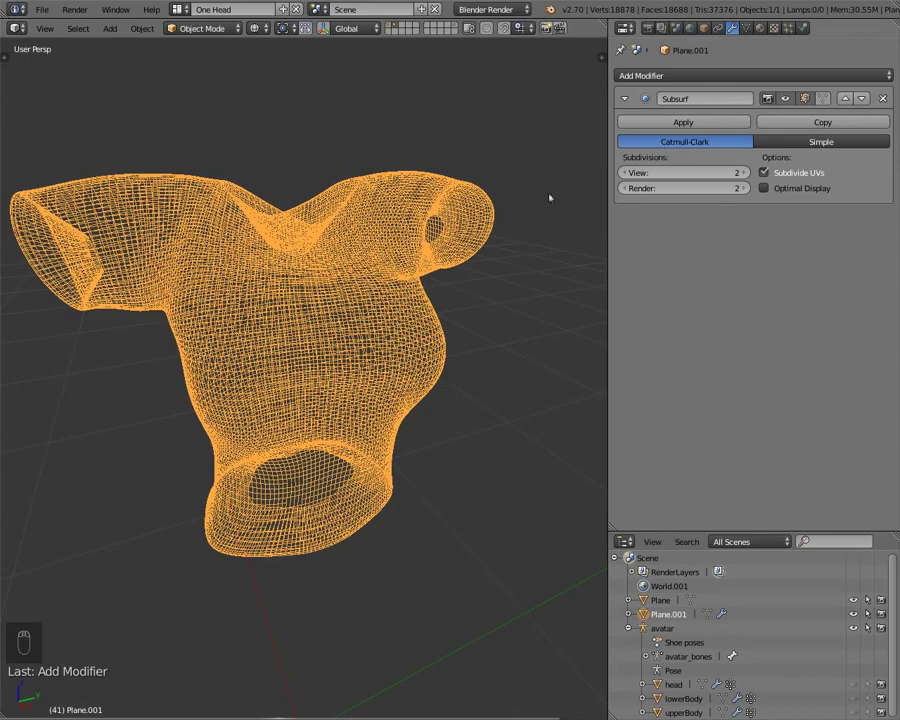
pyautogui.press('Tab')
pyautogui.press('Tab')
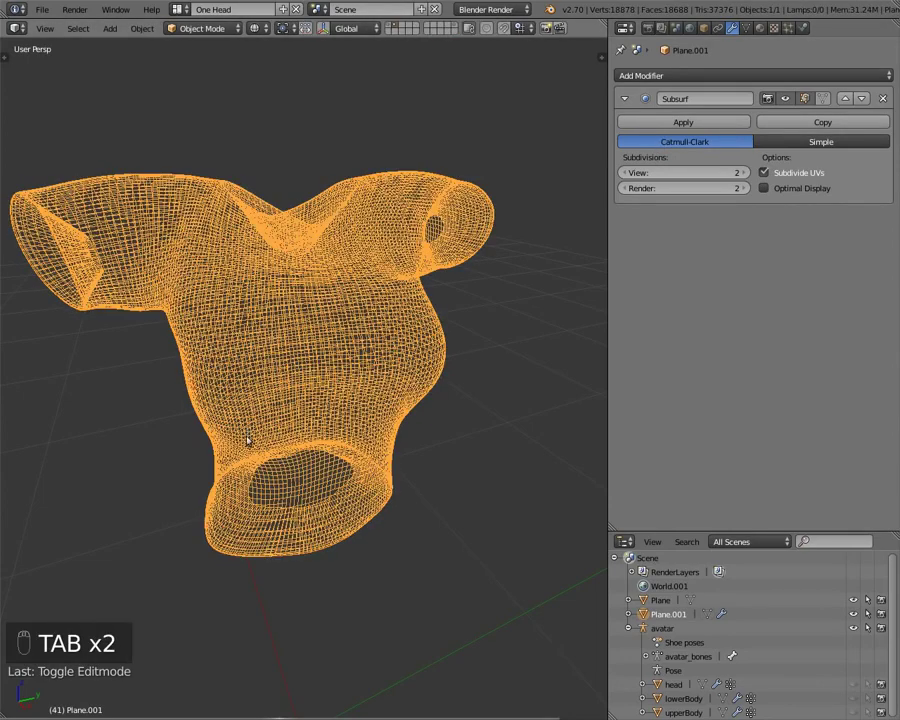
pyautogui.press('z')
pyautogui.moveTo(247, 440)
pyautogui.mouseDown(button='middle')
pyautogui.moveTo(215, 420)
pyautogui.moveTo(466, 412)
pyautogui.moveTo(453, 356)
pyautogui.mouseUp(button='middle')
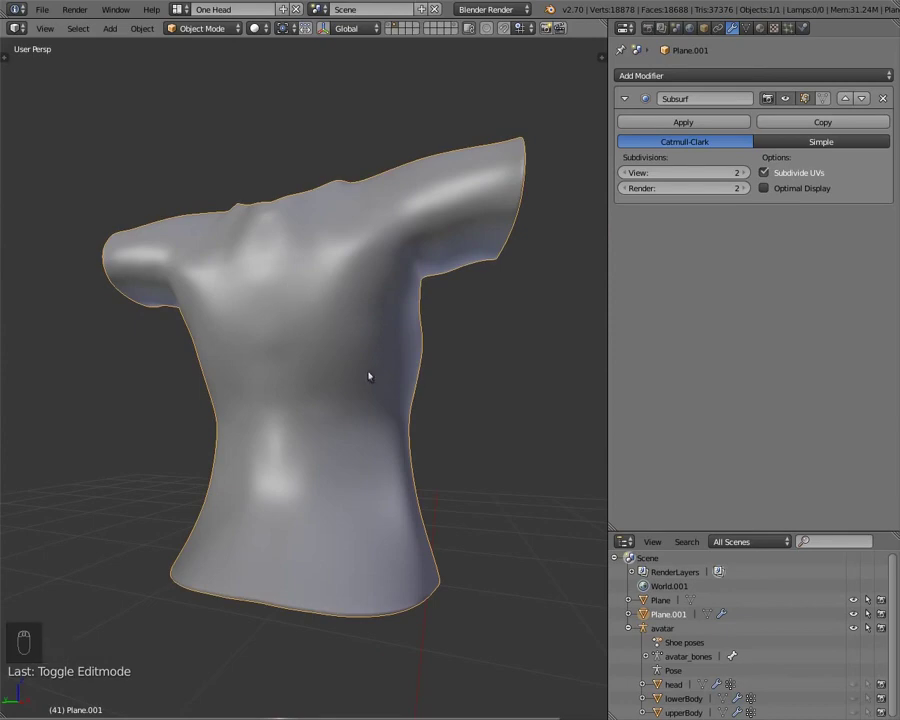
pyautogui.moveTo(369, 376); pyautogui.dragTo(157, 420, button='middle')
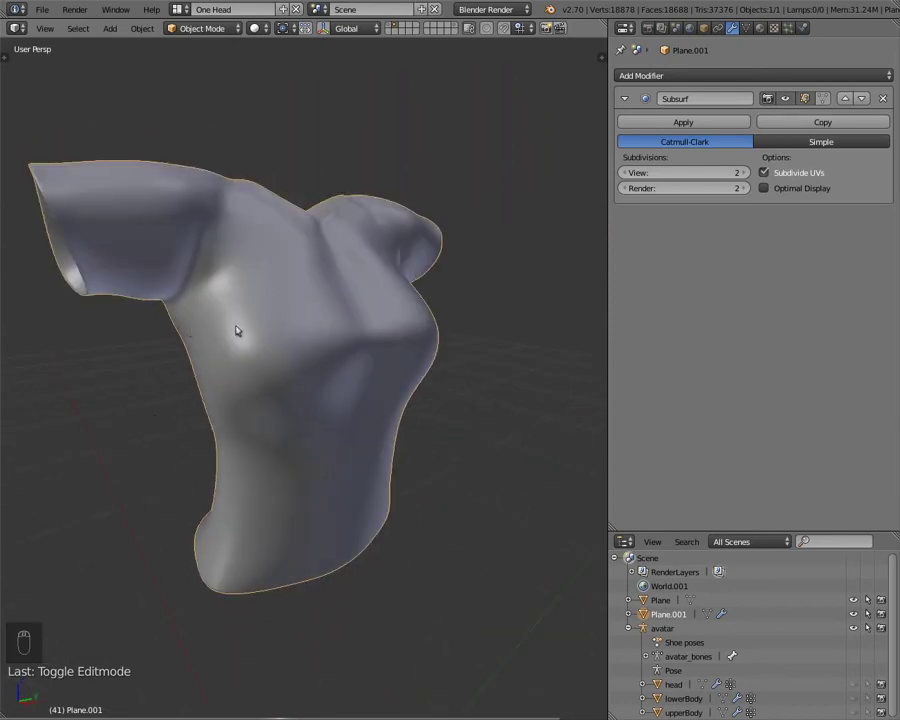
pyautogui.moveTo(285, 321); pyautogui.dragTo(219, 339, button='middle')
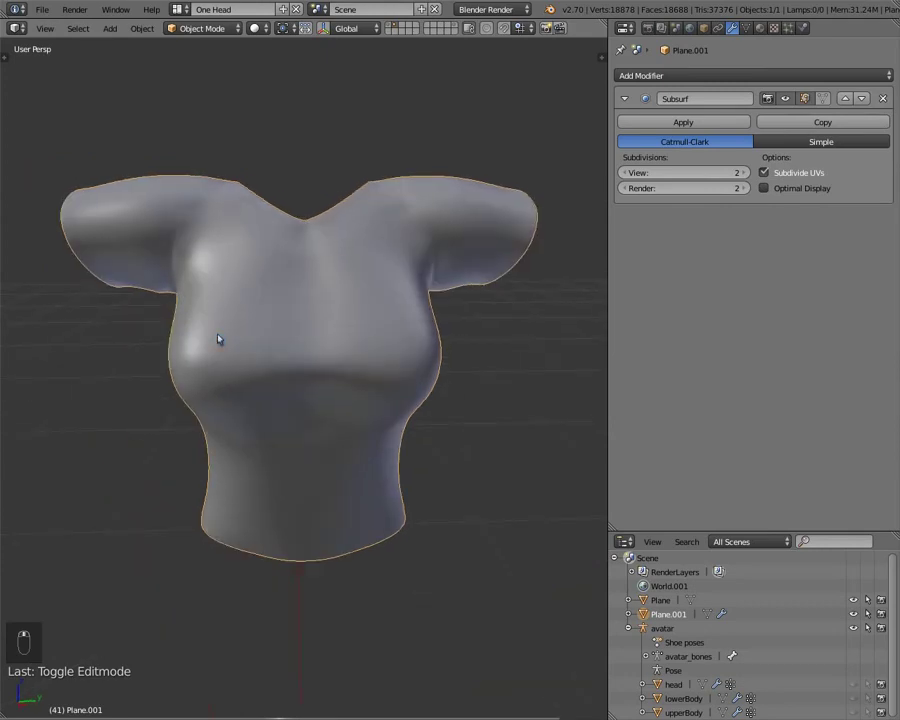
pyautogui.moveTo(181, 315); pyautogui.dragTo(258, 322, button='middle')
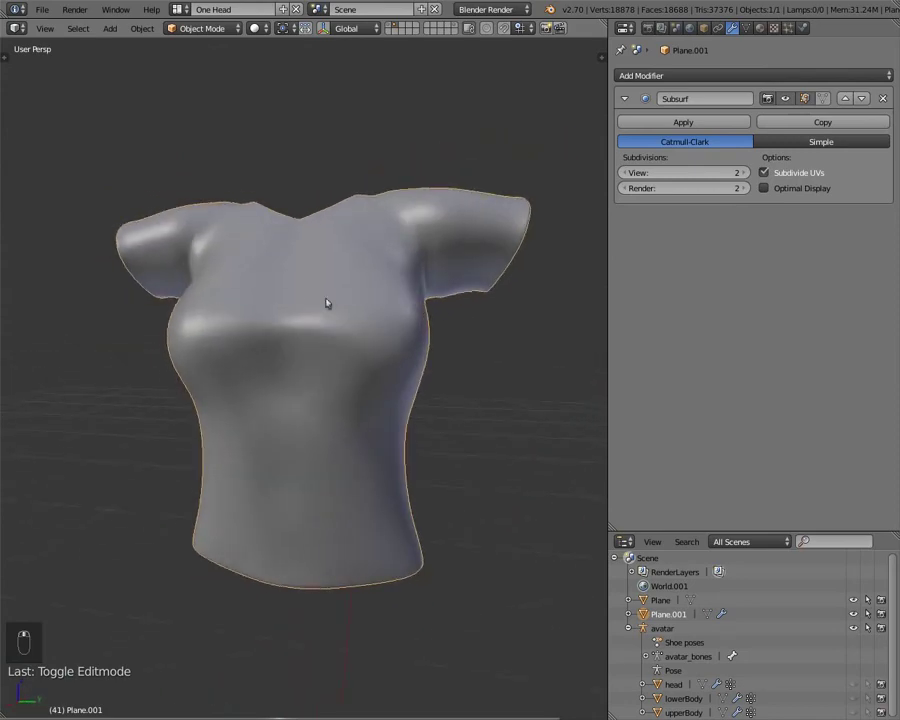
pyautogui.moveTo(435, 390); pyautogui.dragTo(461, 373, button='middle')
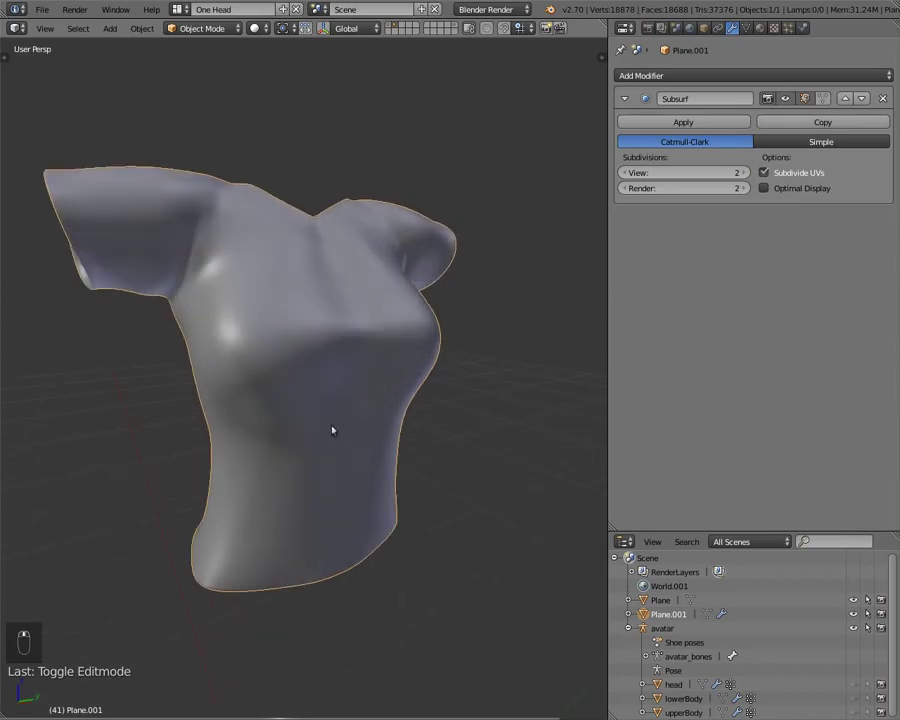
pyautogui.moveTo(333, 431)
pyautogui.mouseDown(button='middle')
pyautogui.moveTo(348, 446)
pyautogui.moveTo(480, 458)
pyautogui.moveTo(597, 436)
pyautogui.moveTo(422, 416)
pyautogui.moveTo(348, 428)
pyautogui.mouseUp(button='middle')
pyautogui.scroll(4, 330, 429)
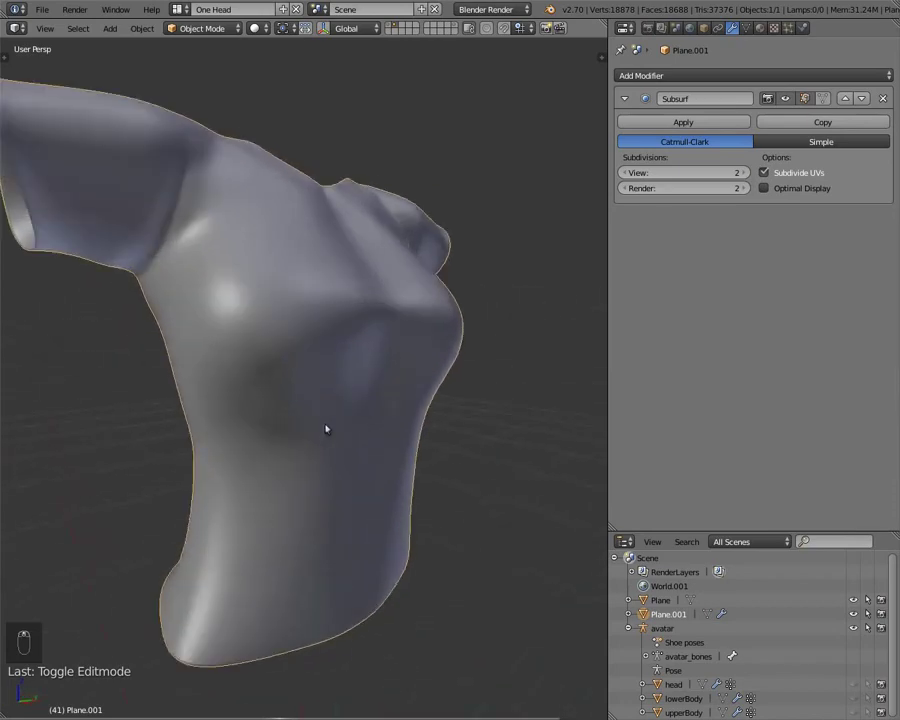
pyautogui.scroll(-3, 325, 429)
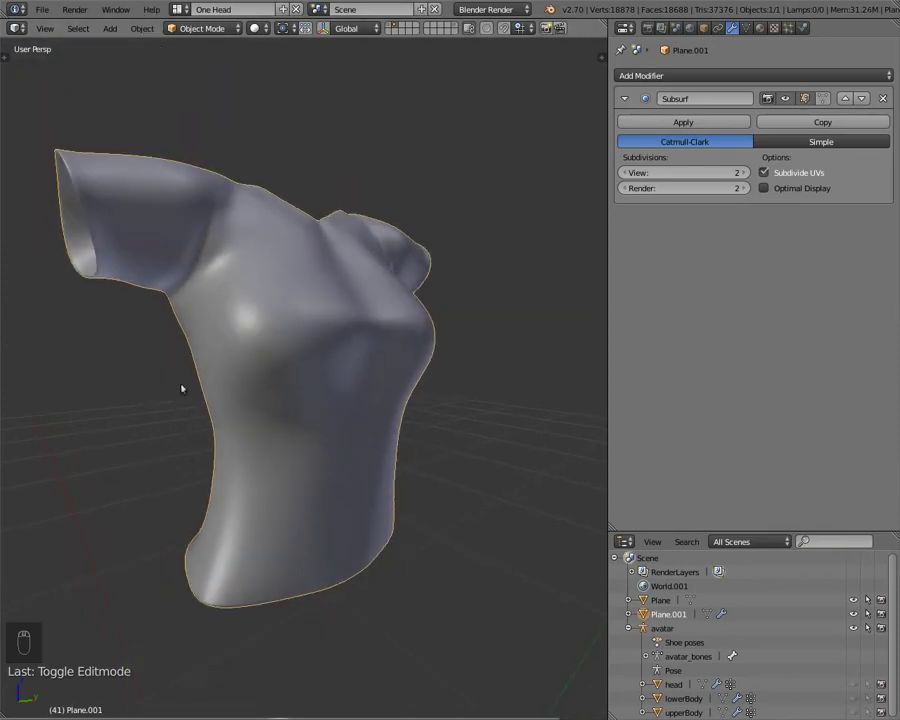
# Compare the shirt's base mesh in Edit Mode with its subdivided wireframe and solid display in Object Mode
pyautogui.press('Tab')
pyautogui.moveTo(269, 418); pyautogui.dragTo(141, 287, button='middle')
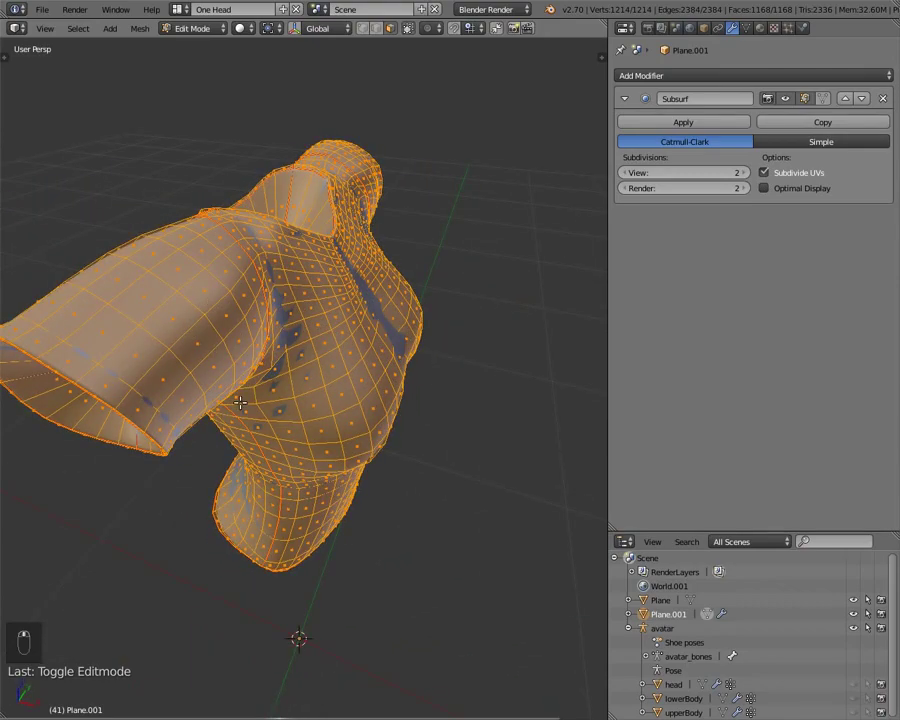
pyautogui.press('Tab')
pyautogui.press('z')
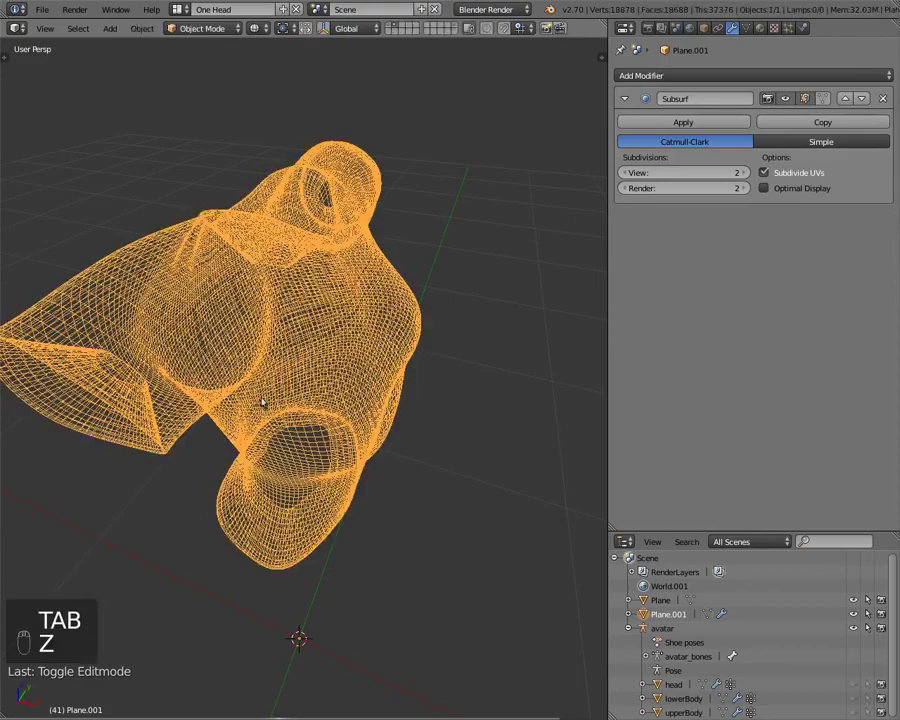
pyautogui.press('z')
pyautogui.moveTo(261, 400)
pyautogui.mouseDown(button='middle')
pyautogui.moveTo(213, 302)
pyautogui.moveTo(218, 178)
pyautogui.mouseUp(button='middle')
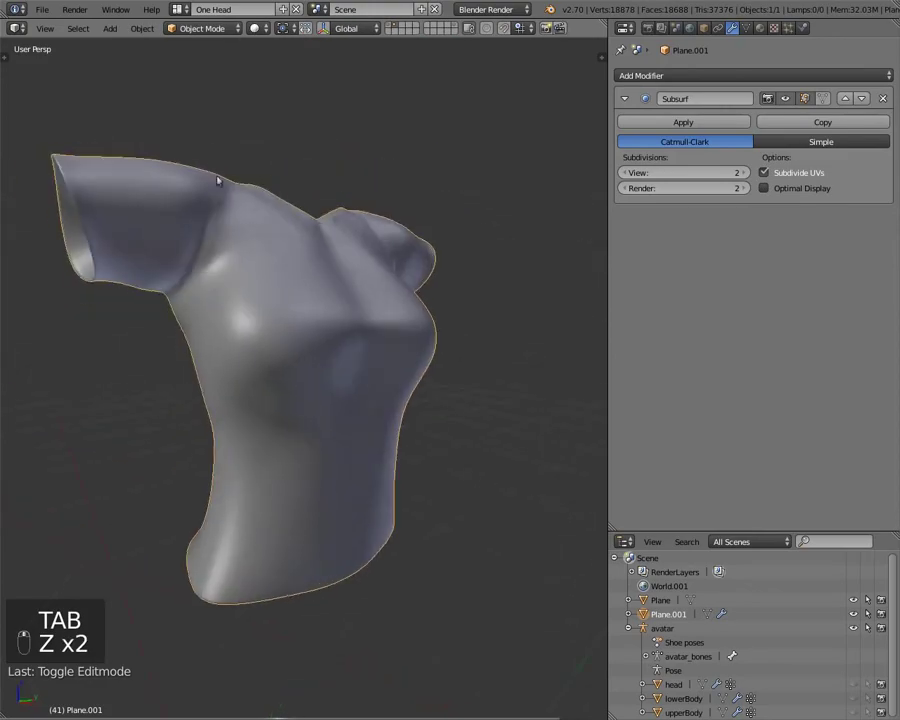
pyautogui.press('z')
pyautogui.press('z')
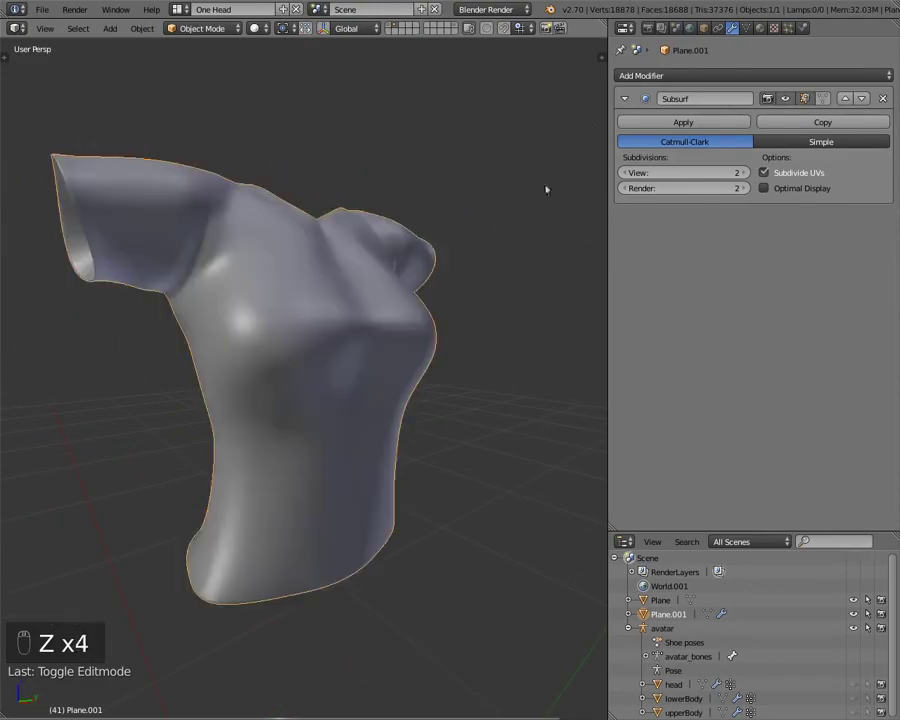
# Try applying the Subsurf modifier to the layer 2 shirt, and undo the application
pyautogui.click(661, 124)
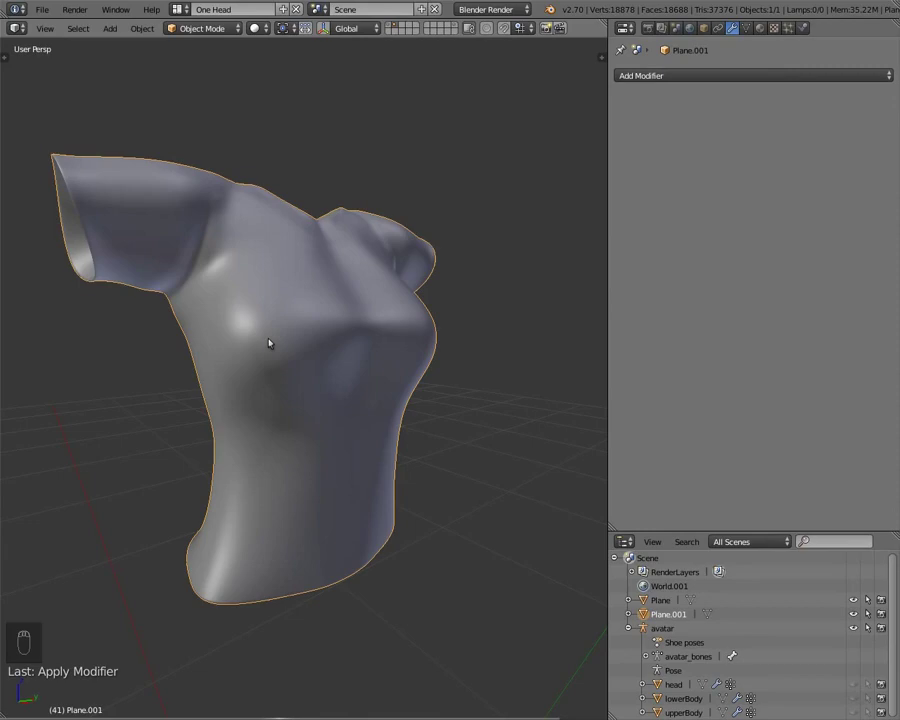
pyautogui.moveTo(283, 342); pyautogui.dragTo(211, 382, button='middle')
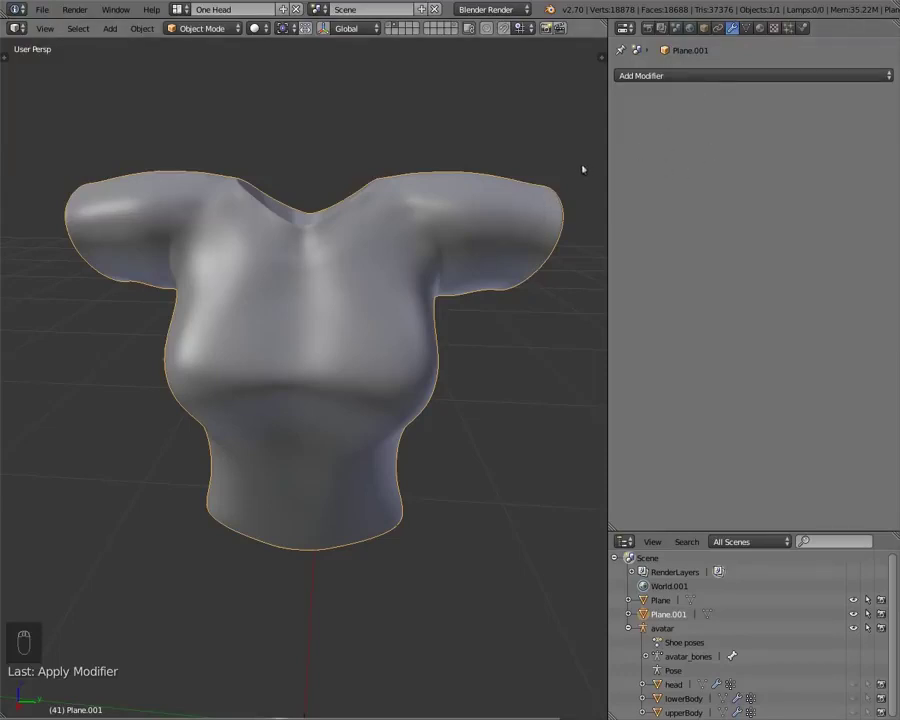
pyautogui.hotkey('ctrl', 'z')
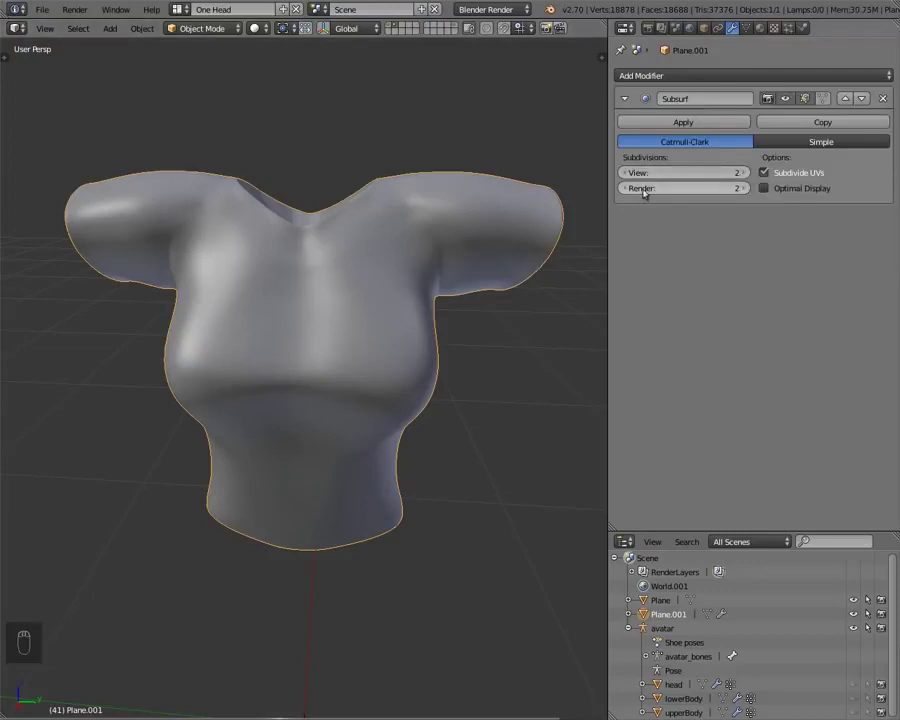
# Apply the Subsurf modifier to the layer 2 shirt and check the resulting geometry in Edit Mode
pyautogui.moveTo(336, 267); pyautogui.dragTo(375, 265, button='middle')
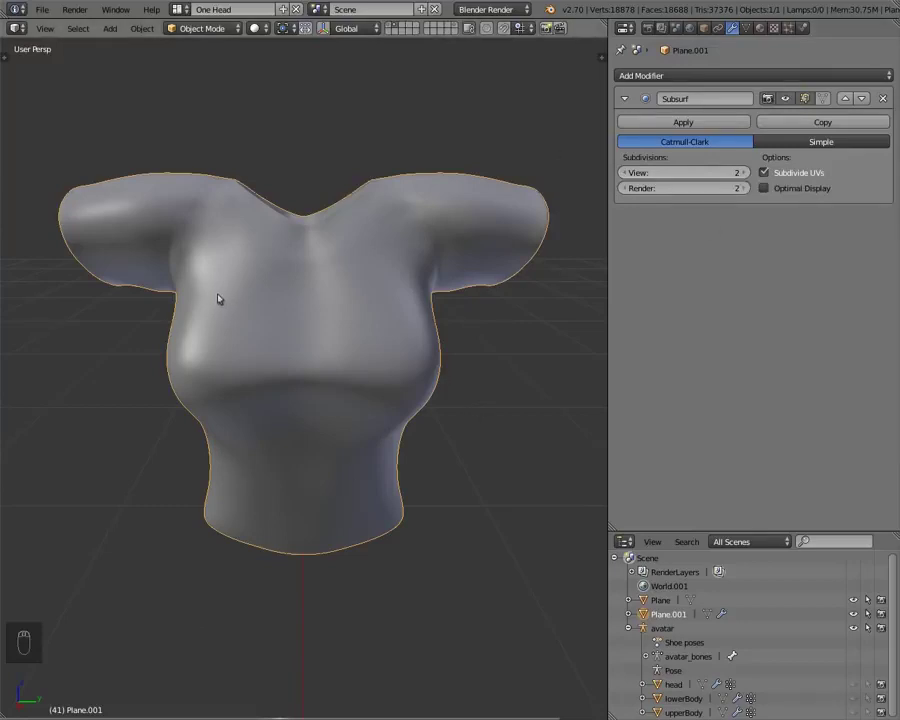
pyautogui.moveTo(223, 331); pyautogui.dragTo(352, 279, button='middle')
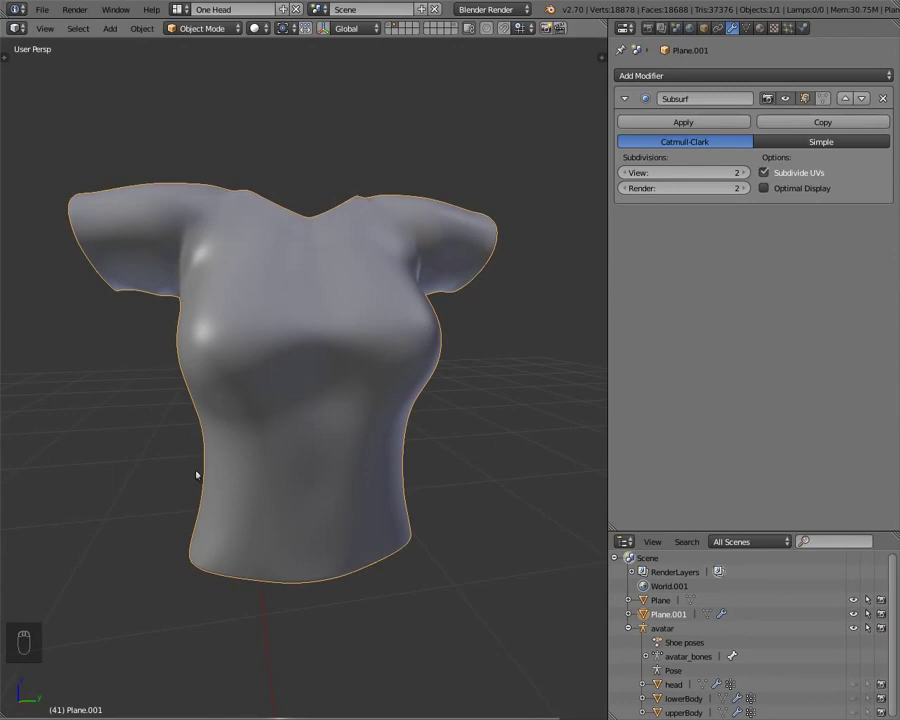
pyautogui.moveTo(351, 317); pyautogui.dragTo(364, 348, button='middle')
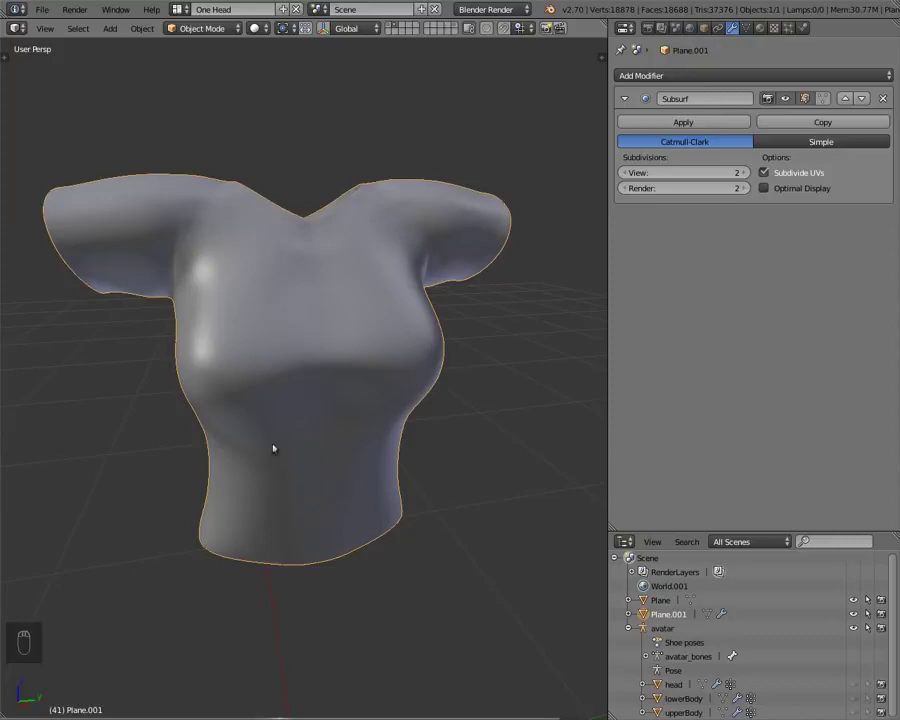
pyautogui.click(683, 122)
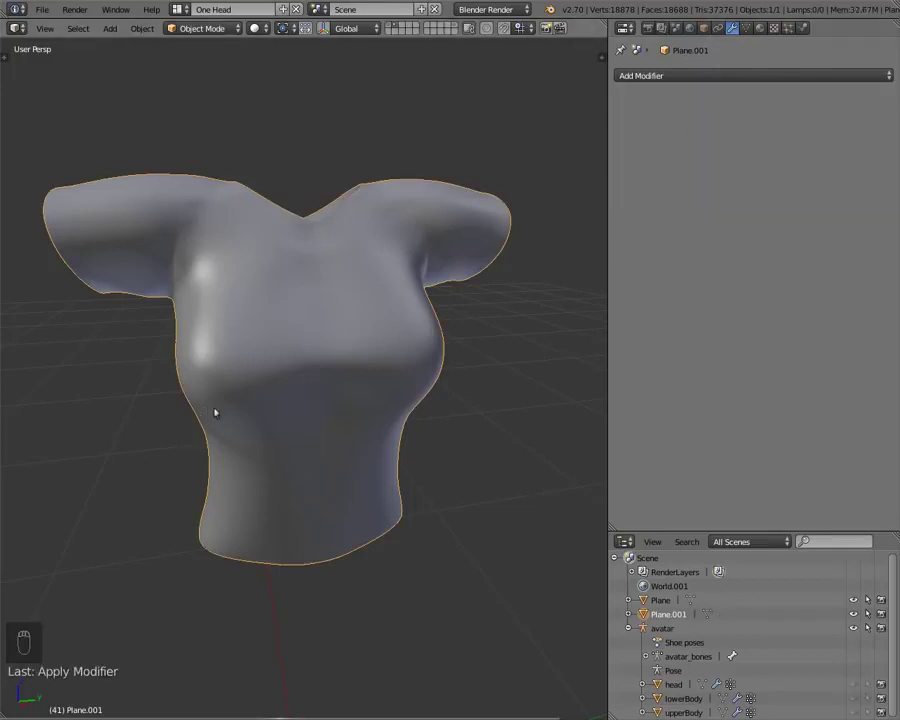
pyautogui.moveTo(311, 293); pyautogui.dragTo(425, 340, button='middle')
pyautogui.press('Tab')
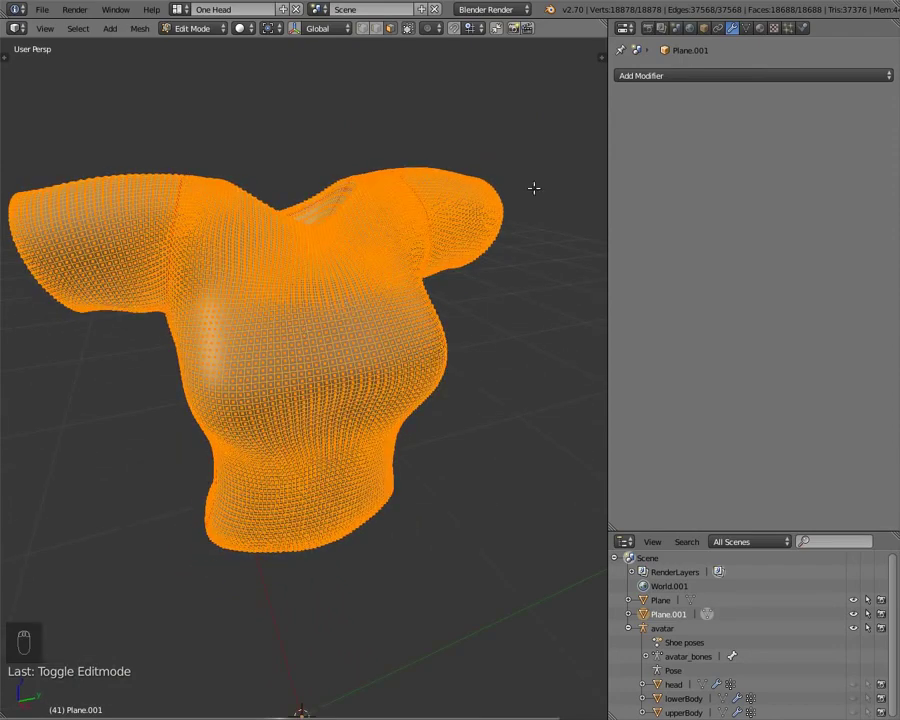
pyautogui.press('Tab')
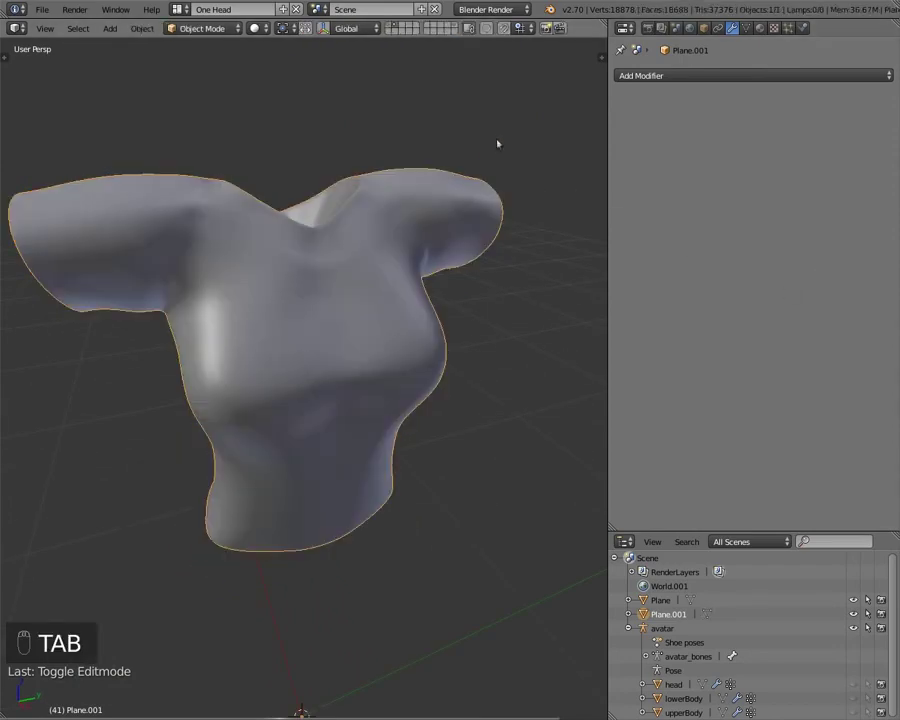
# Display the UV/Image Editor in place of the object properties and examine the subdivided shirt's UV layout in Edit Mode
pyautogui.moveTo(498, 143); pyautogui.dragTo(643, 35, button='middle')
pyautogui.click(625, 28)
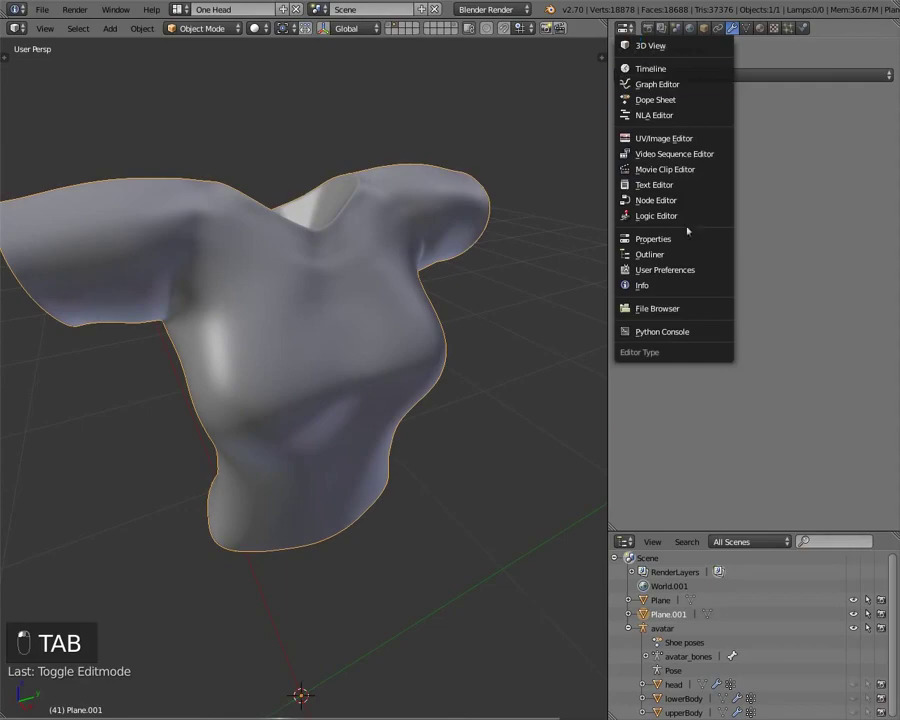
pyautogui.click(775, 137)
pyautogui.press('Tab')
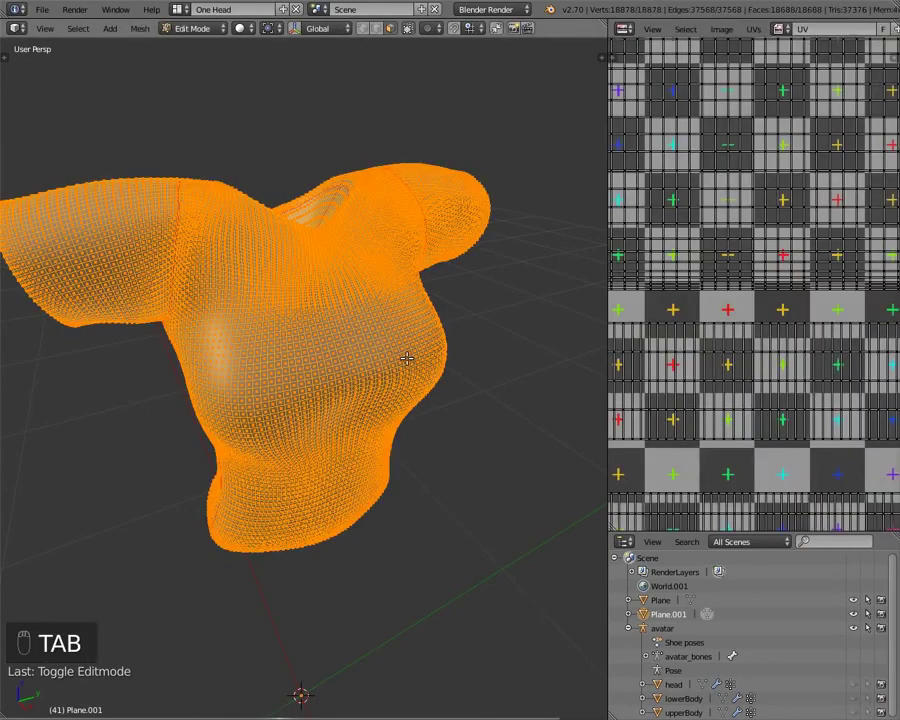
pyautogui.scroll(-5, 803, 313)
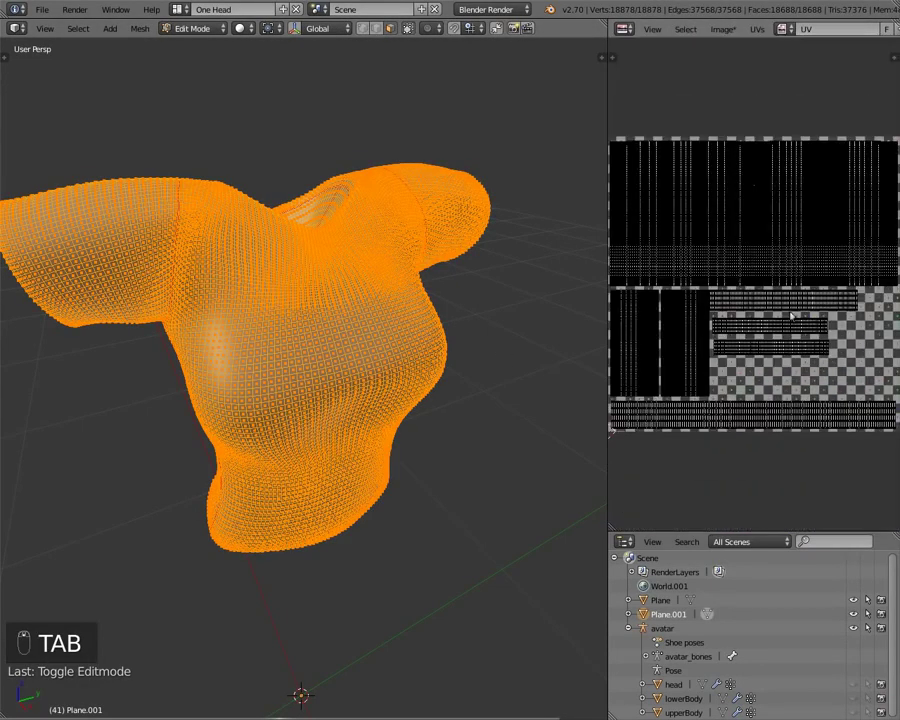
pyautogui.scroll(5, 782, 317)
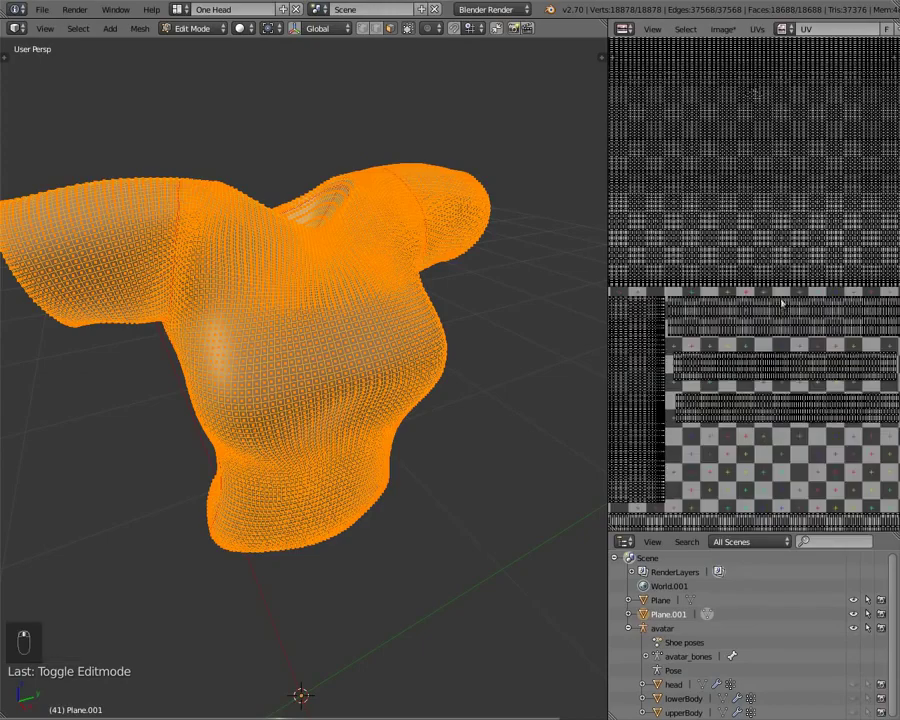
pyautogui.scroll(-5, 782, 293)
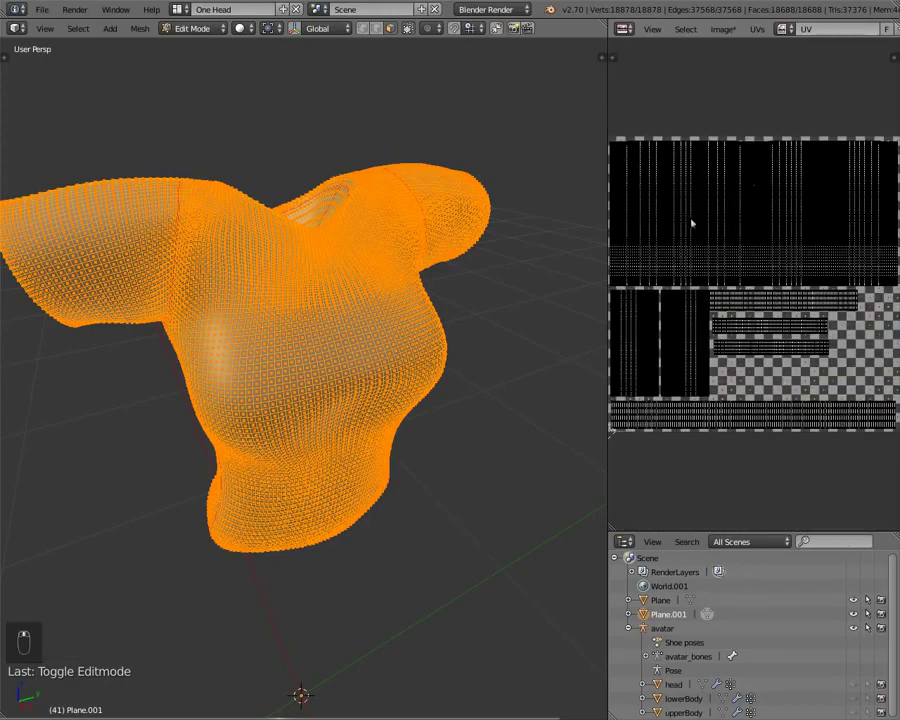
pyautogui.scroll(-1, 793, 410)
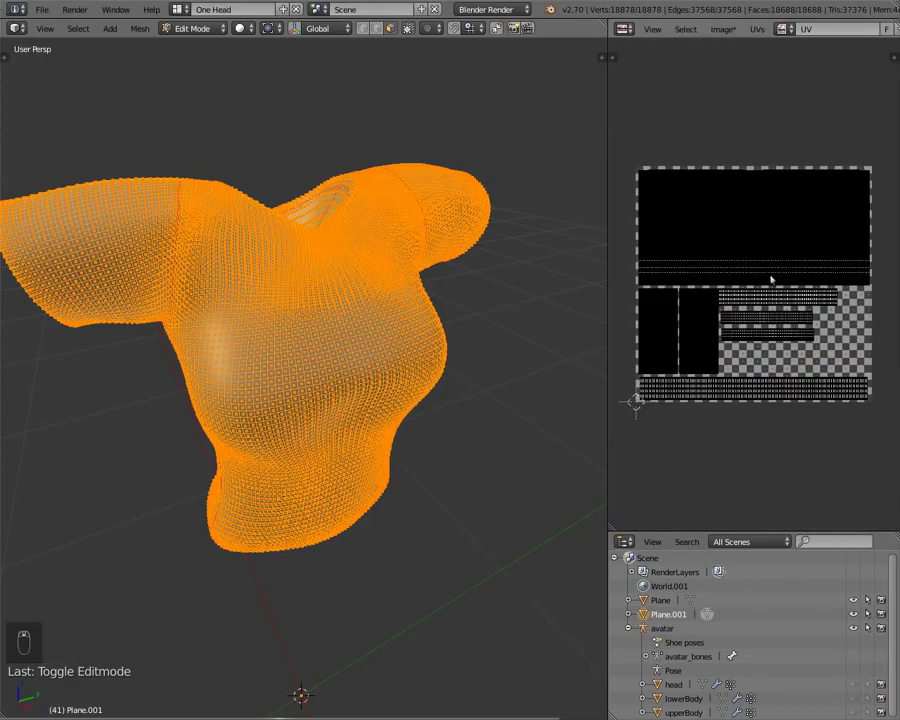
pyautogui.press('Tab')
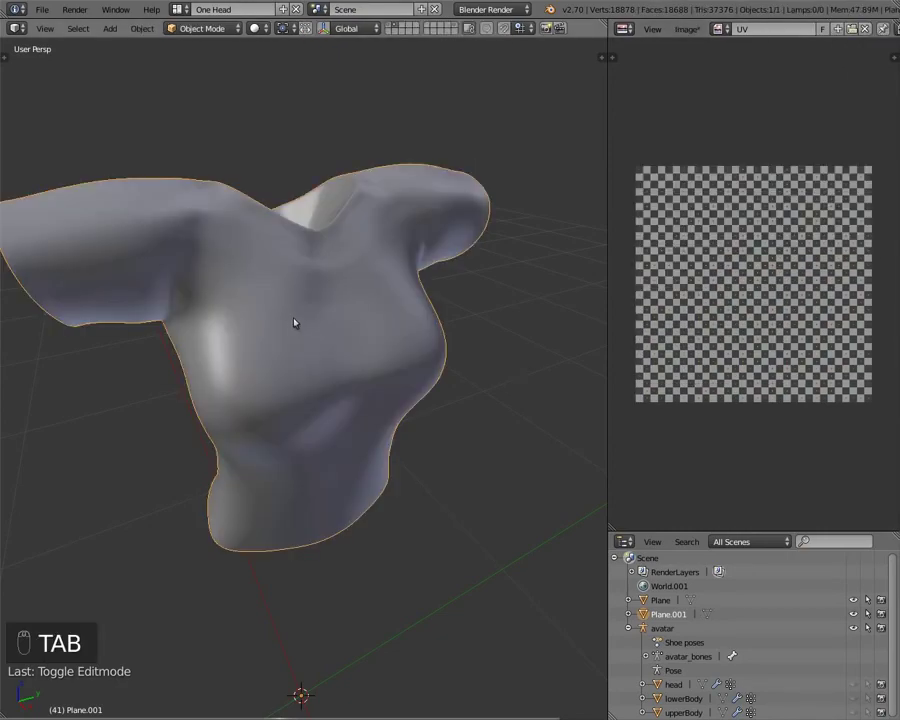
# Compare the UV layout of the original shirt on layer 1 with the subdivided shirt on layer 2 in Edit Mode
pyautogui.press('1')
pyautogui.rightClick(229, 317)
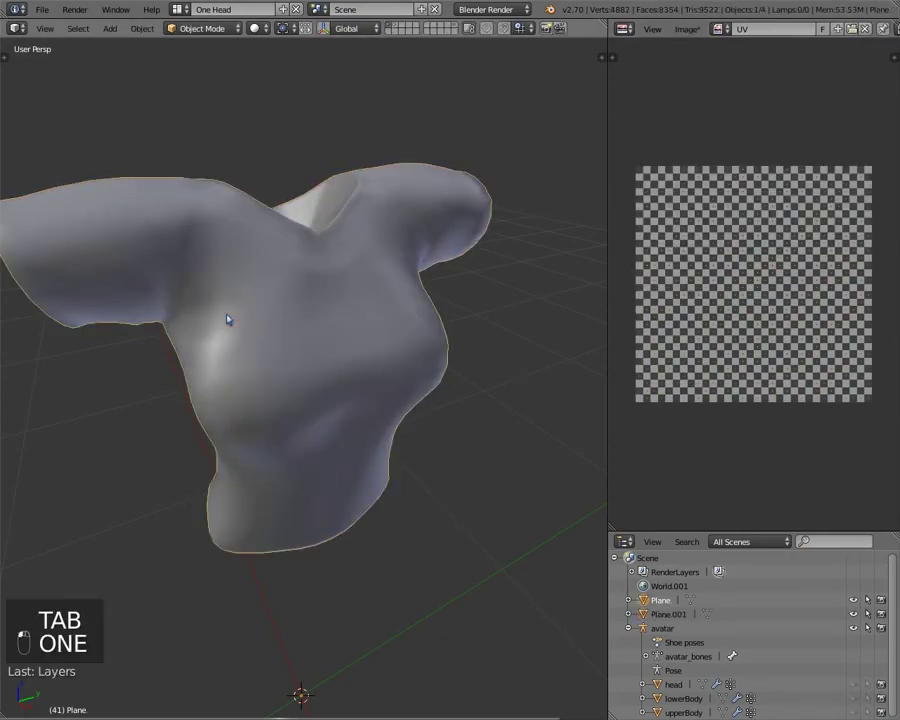
pyautogui.press('Tab')
pyautogui.scroll(2, 808, 421)
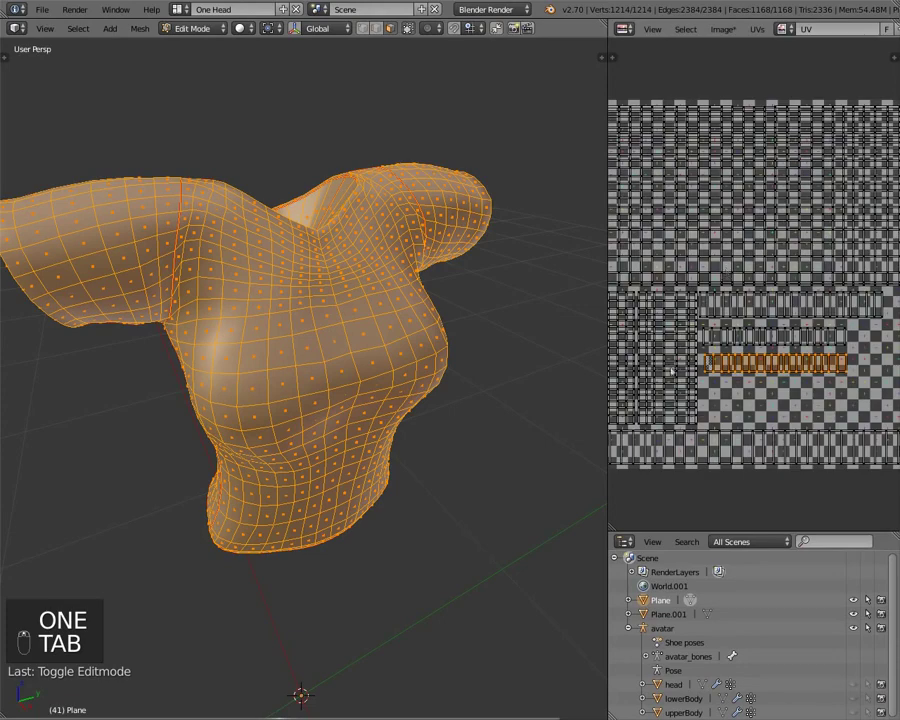
pyautogui.scroll(-2, 725, 228)
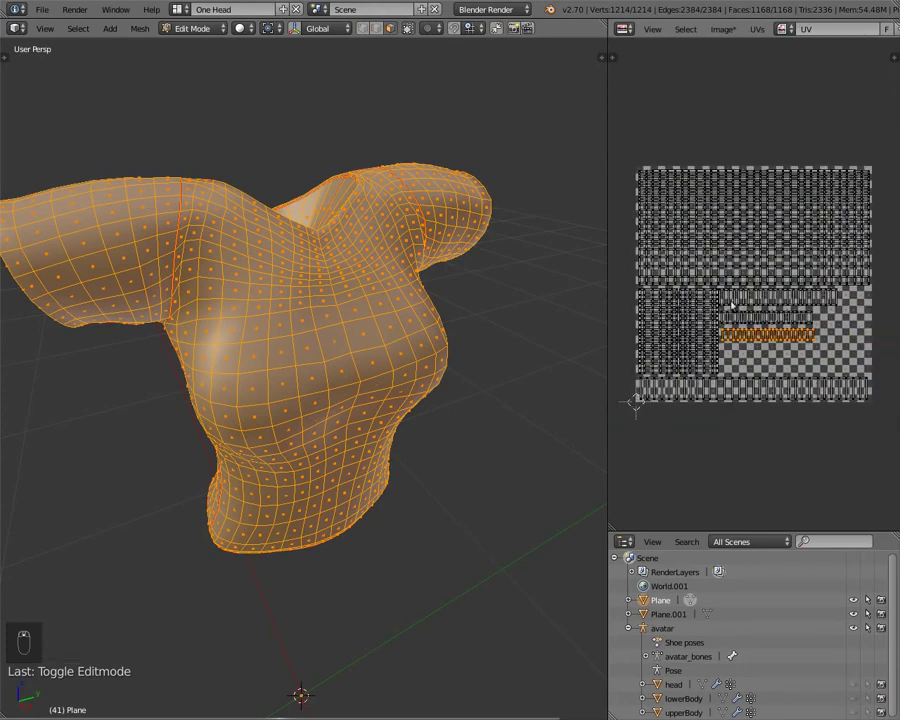
pyautogui.press('a')
pyautogui.press('a')
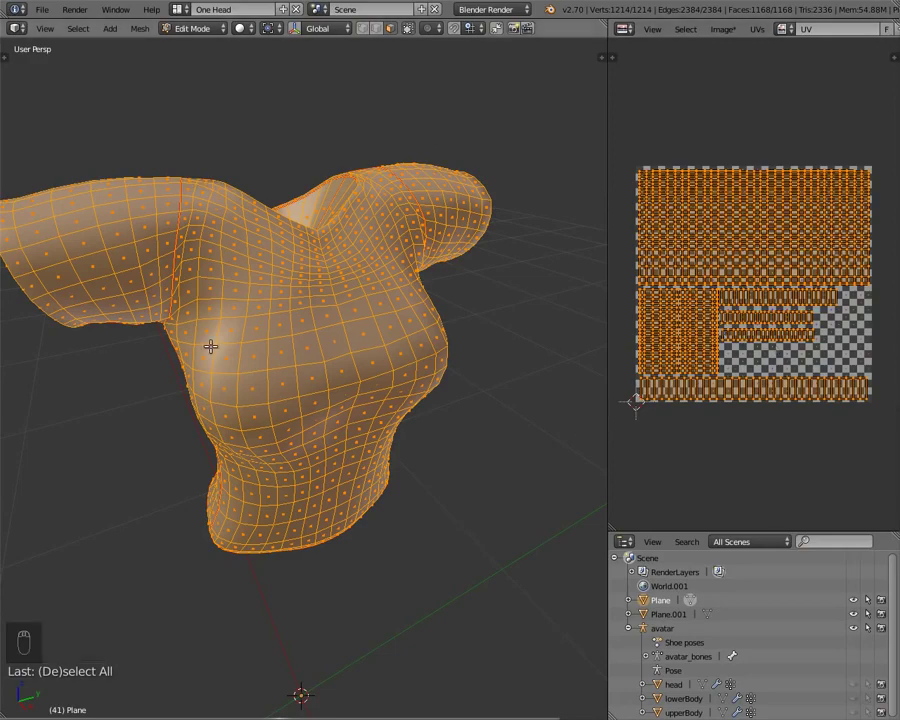
pyautogui.press('Tab')
pyautogui.press('2')
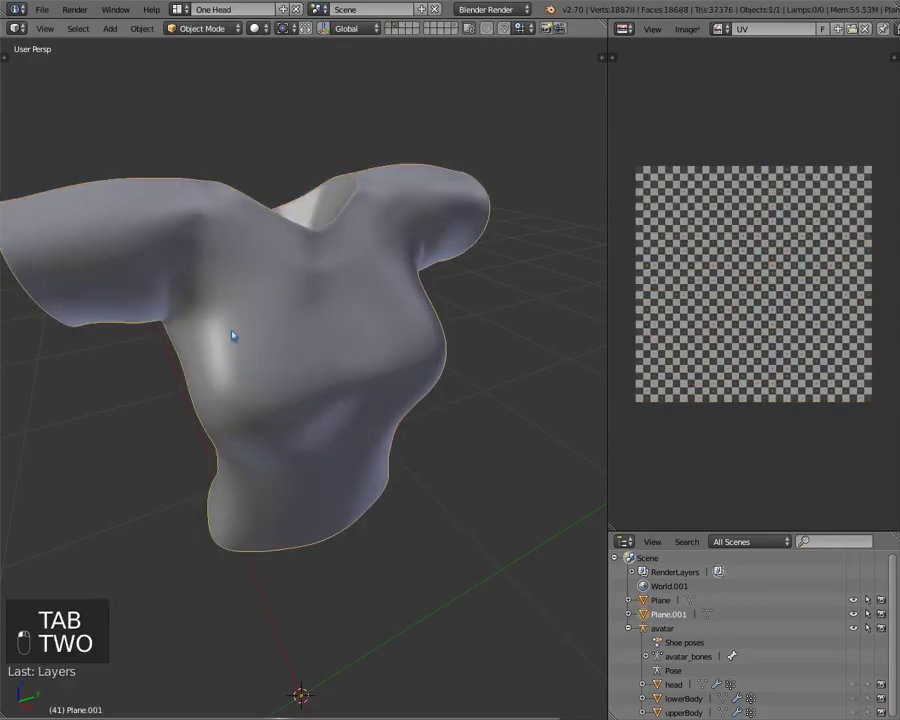
pyautogui.press('Tab')
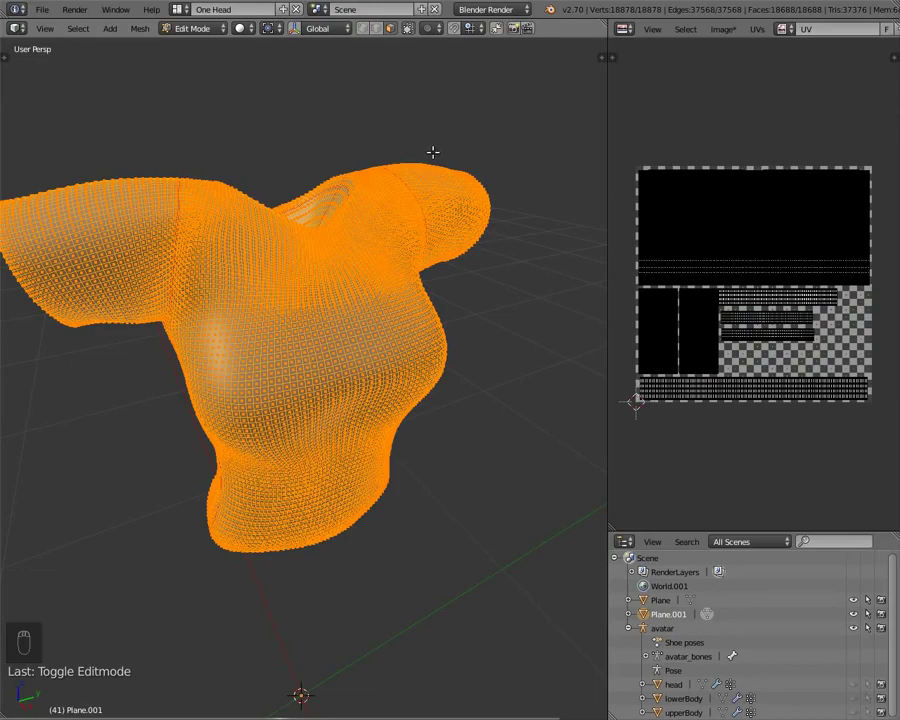
# Return the layer 2 shirt to Object Mode and replace the UV/Image Editor with the Properties editor
pyautogui.press('Tab')
pyautogui.click(624, 29)
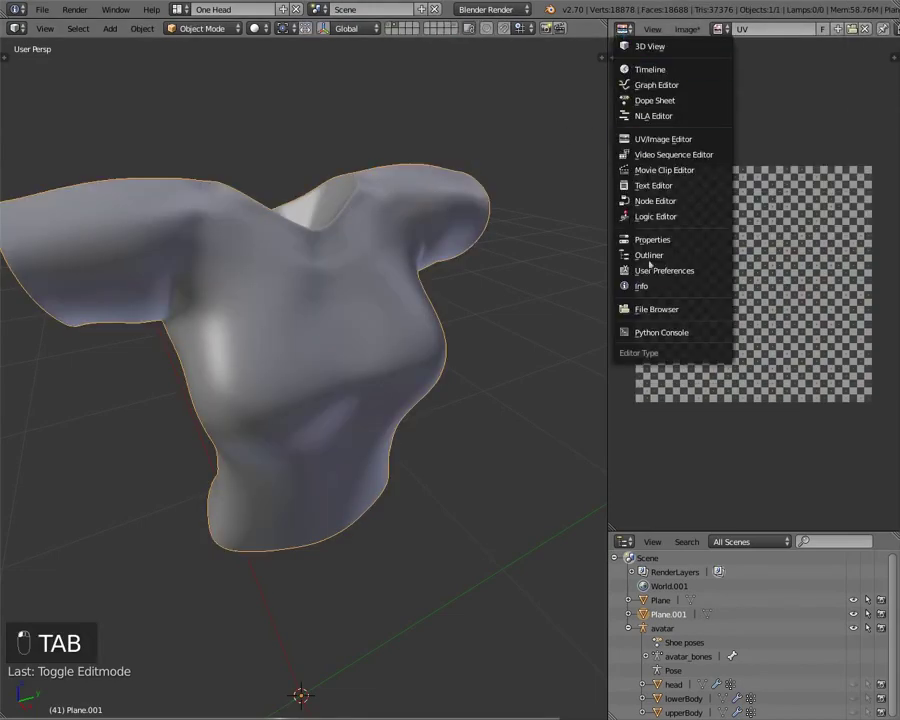
pyautogui.click(645, 240)
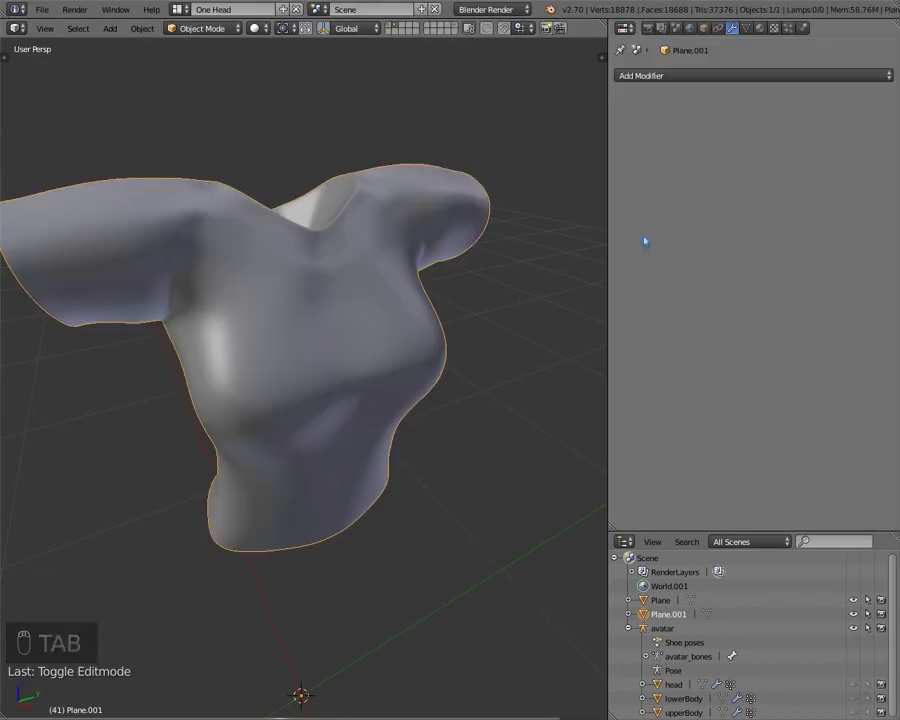
pyautogui.moveTo(366, 279); pyautogui.dragTo(339, 305, button='middle')
pyautogui.press('Tab')
pyautogui.press('Tab')
pyautogui.scroll(-4, 337, 307)
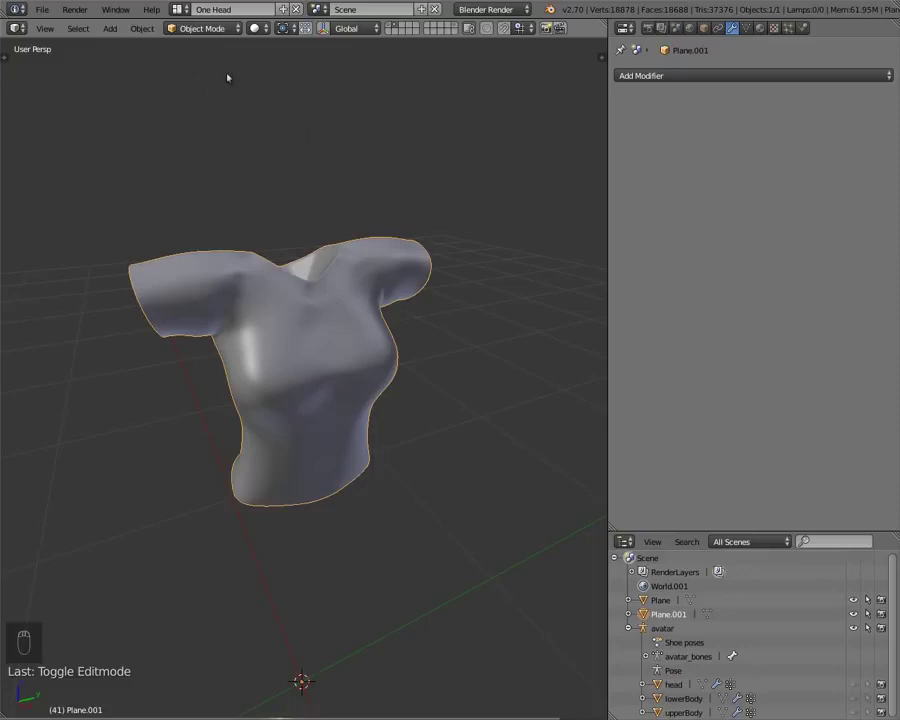
# Maximize the 3D view and switch the subdivided shirt to Sculpt Mode
pyautogui.hotkey('ctrl', 'Up')
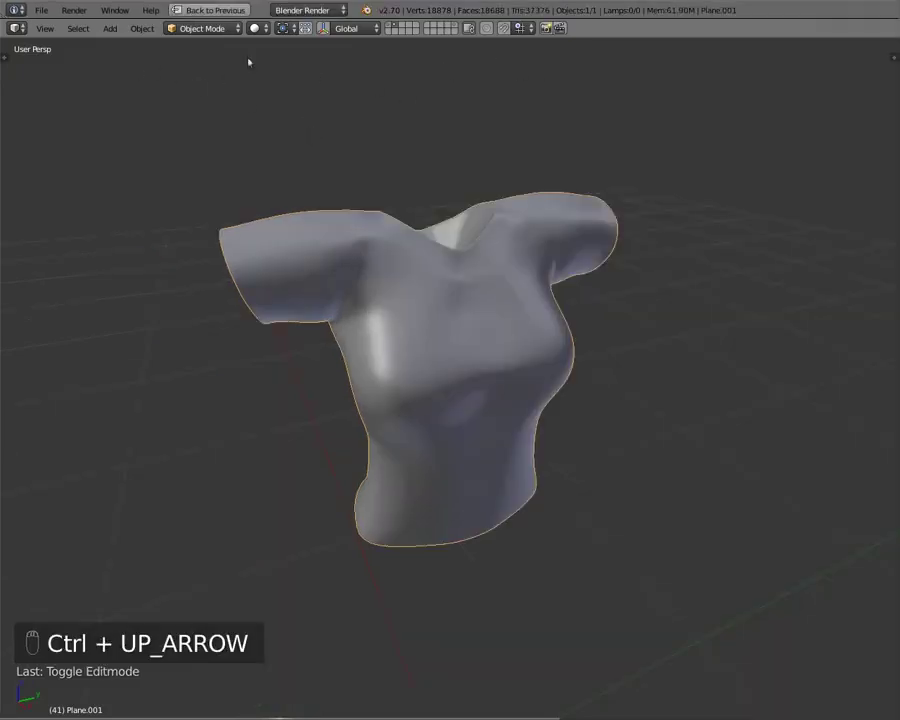
pyautogui.click(211, 29)
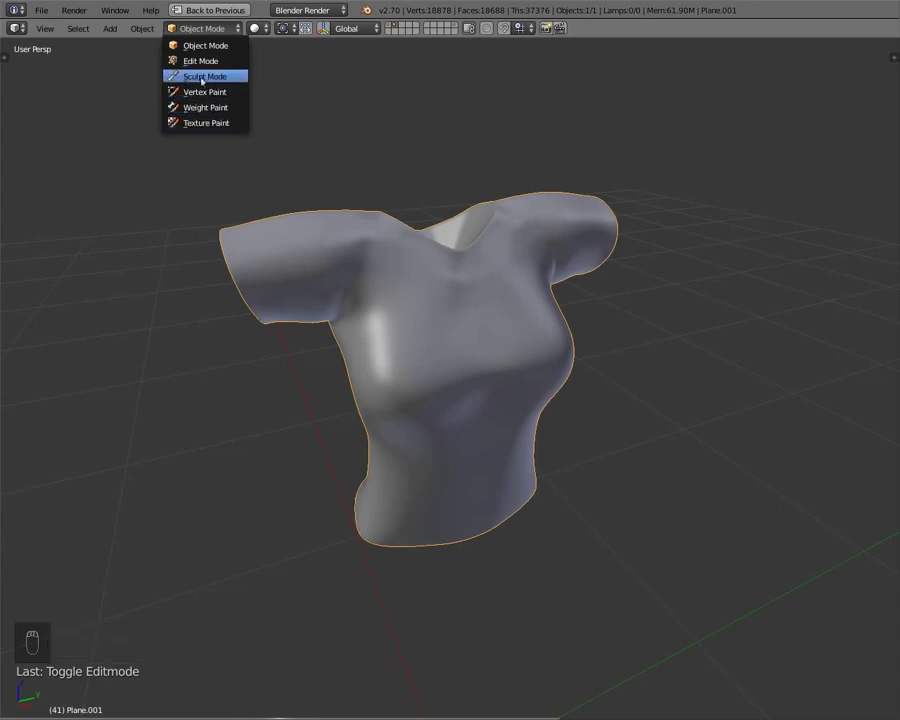
pyautogui.click(205, 77)
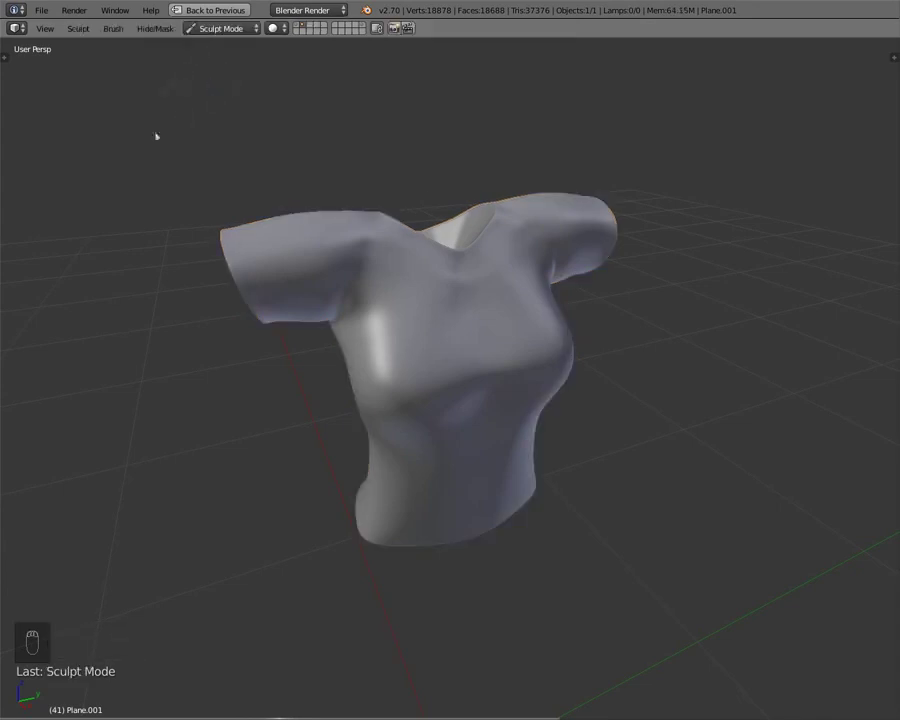
# Show the sculpting tools, choose the brush named Brush, and inspect the shirt's front and sides
pyautogui.click(7, 55)
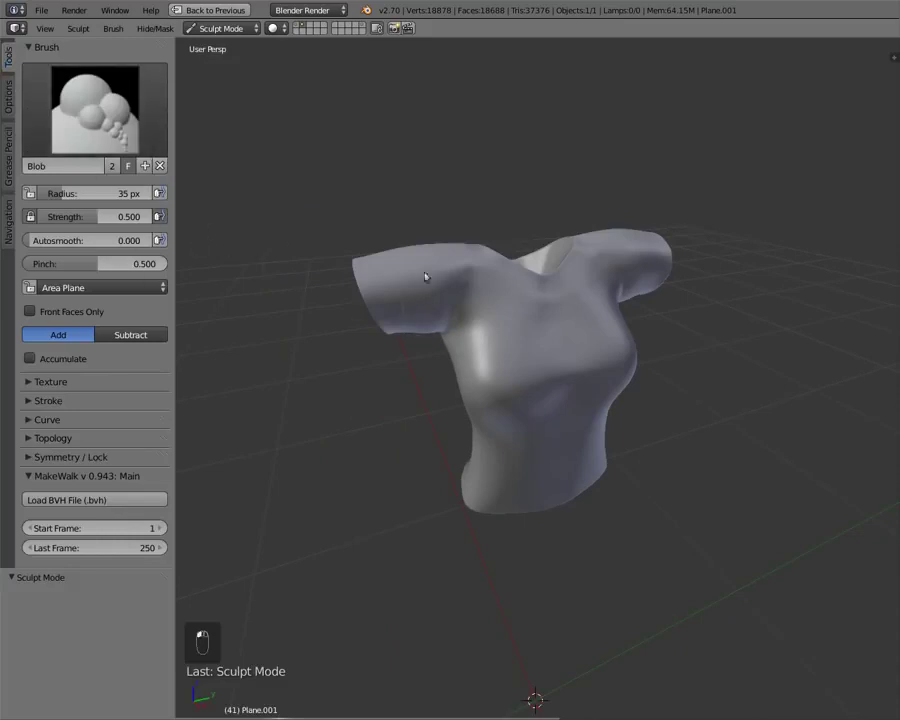
pyautogui.click(95, 105)
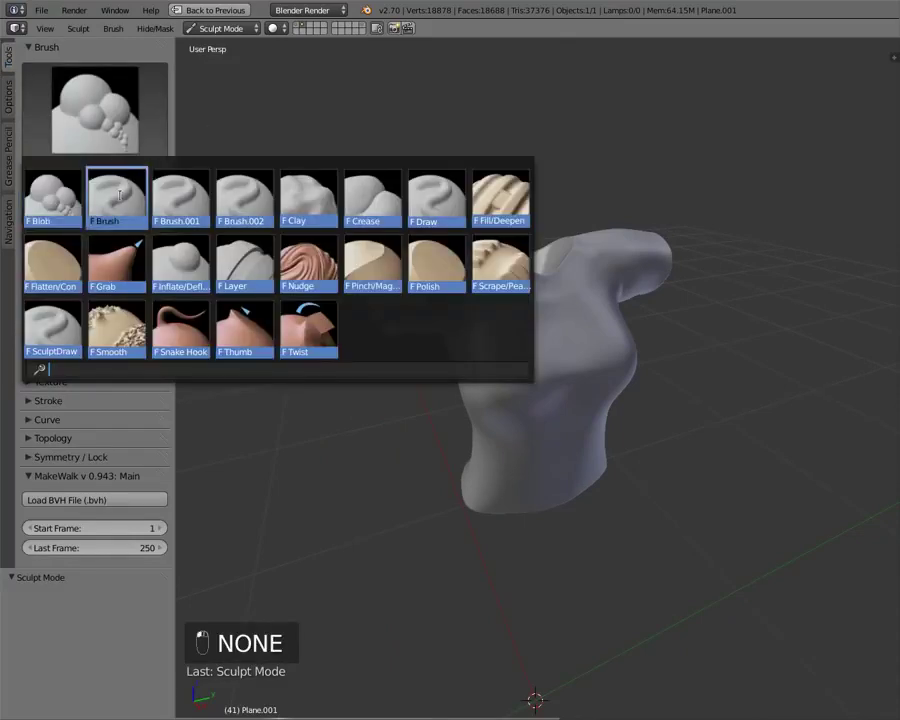
pyautogui.click(121, 194)
pyautogui.moveTo(484, 277)
pyautogui.mouseDown(button='middle')
pyautogui.moveTo(416, 243)
pyautogui.moveTo(322, 268)
pyautogui.moveTo(428, 263)
pyautogui.moveTo(516, 241)
pyautogui.mouseUp(button='middle')
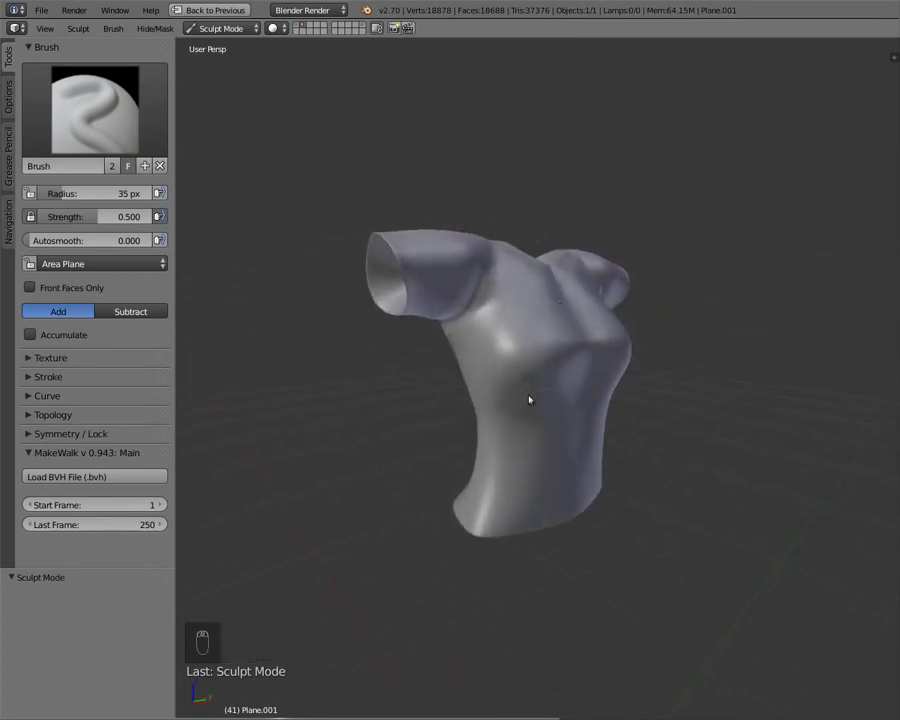
pyautogui.moveTo(521, 382); pyautogui.dragTo(420, 376, button='middle')
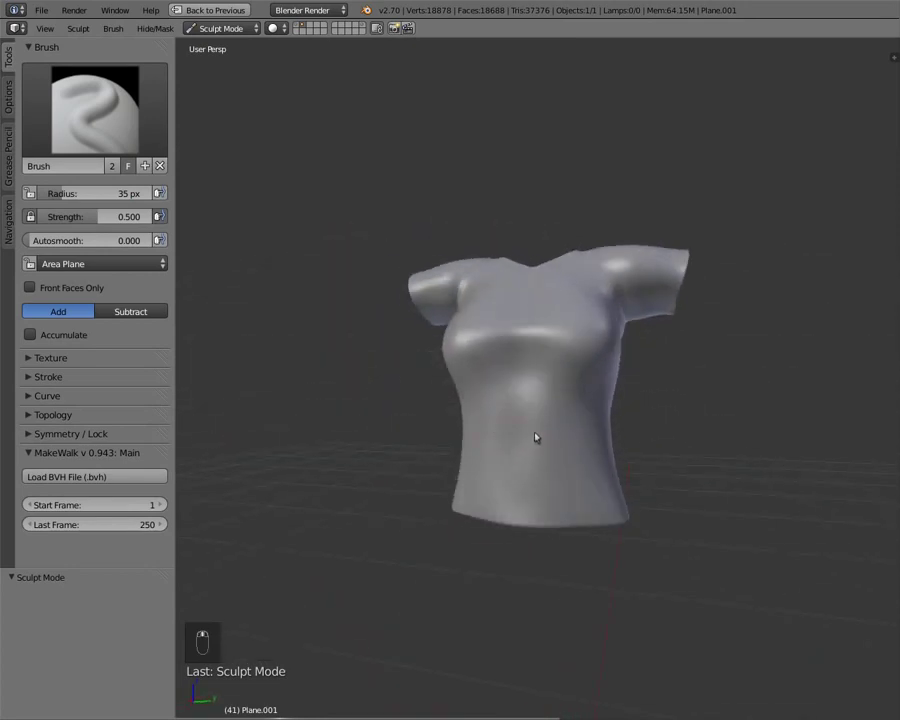
pyautogui.moveTo(498, 417); pyautogui.dragTo(512, 445, button='middle')
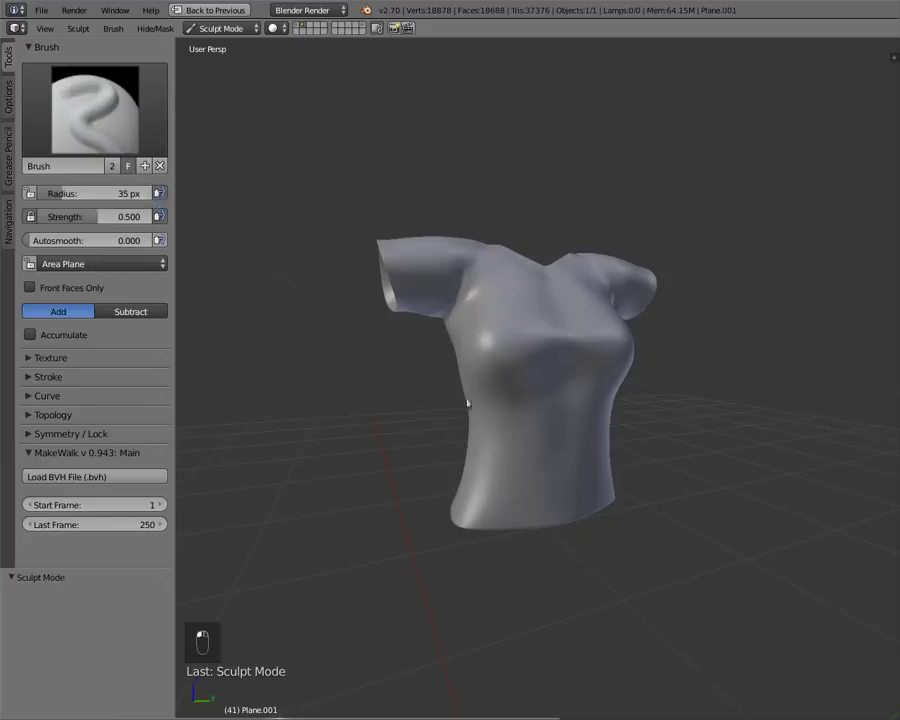
pyautogui.moveTo(538, 371); pyautogui.dragTo(558, 358, button='middle')
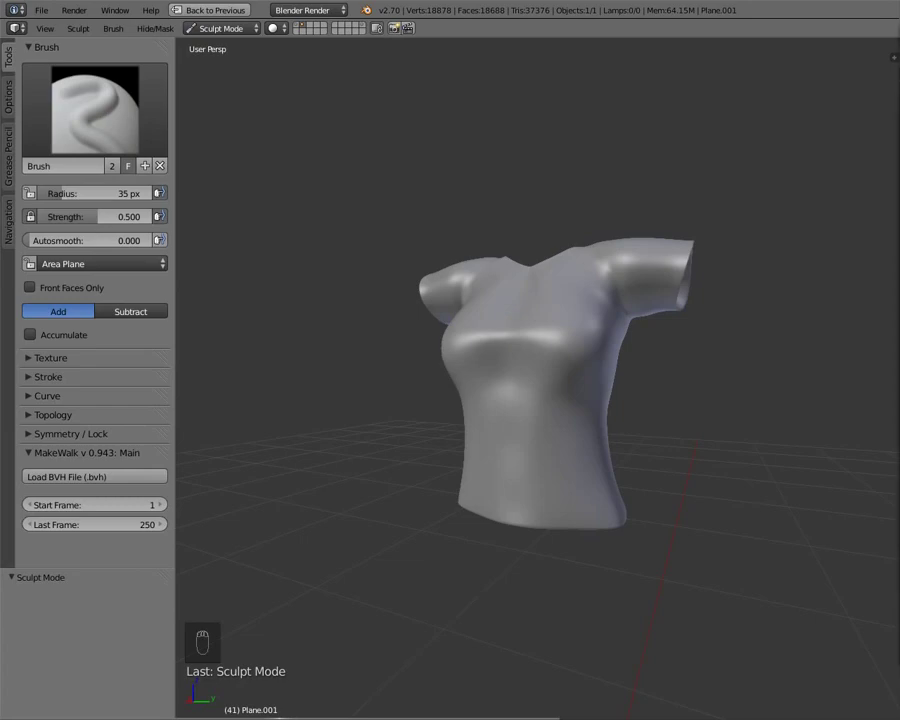
# Switch to the browser, show the image results for "tshirt on woman" and preview the navy Become T-Shirt photo
pyautogui.hotkey('alt', 'Tab')
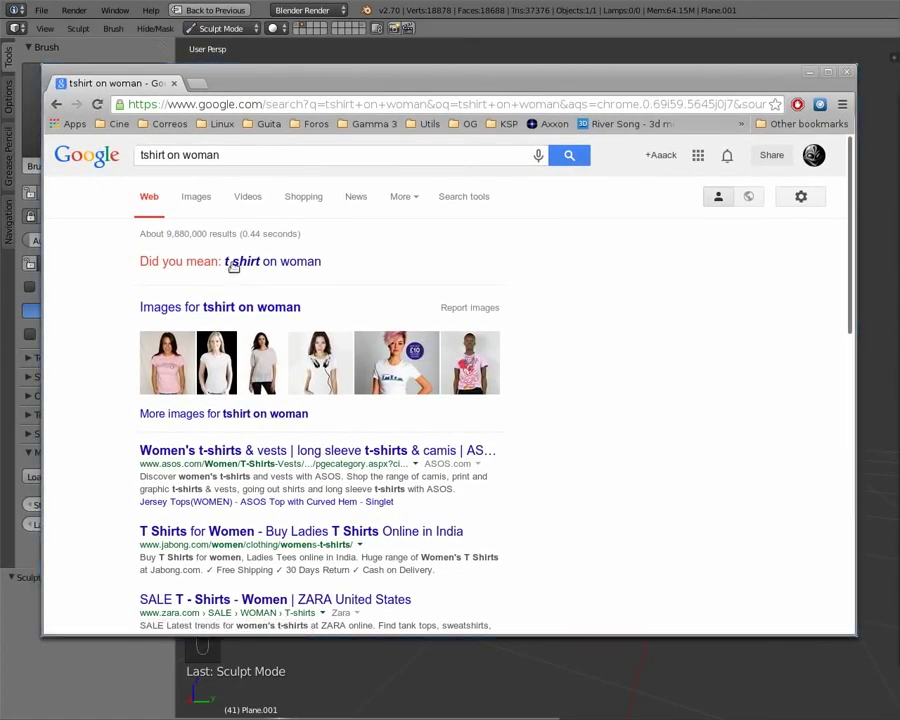
pyautogui.click(229, 158)
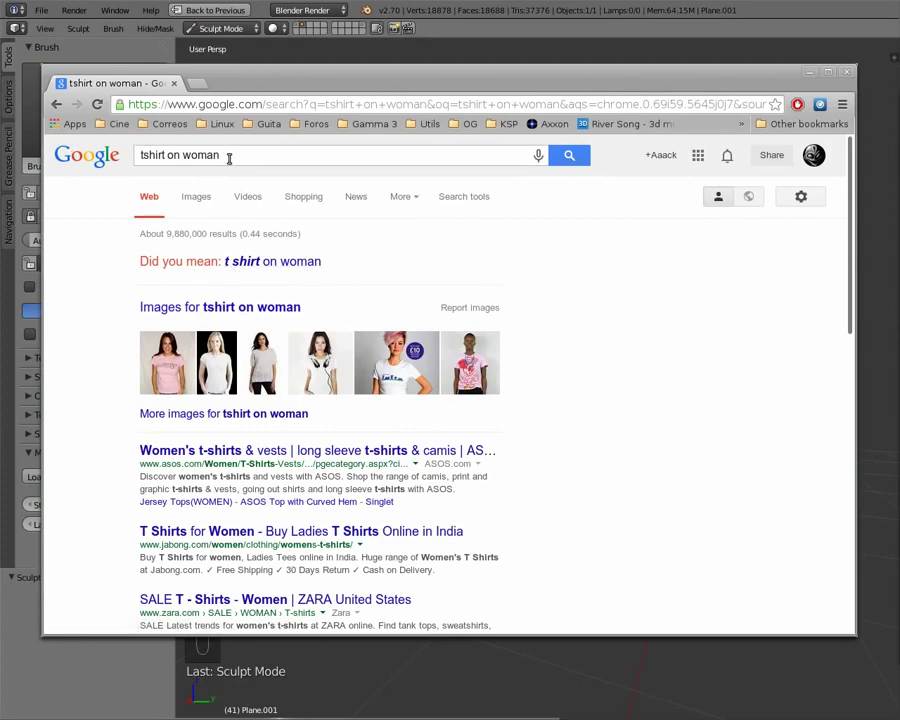
pyautogui.tripleClick(229, 158)
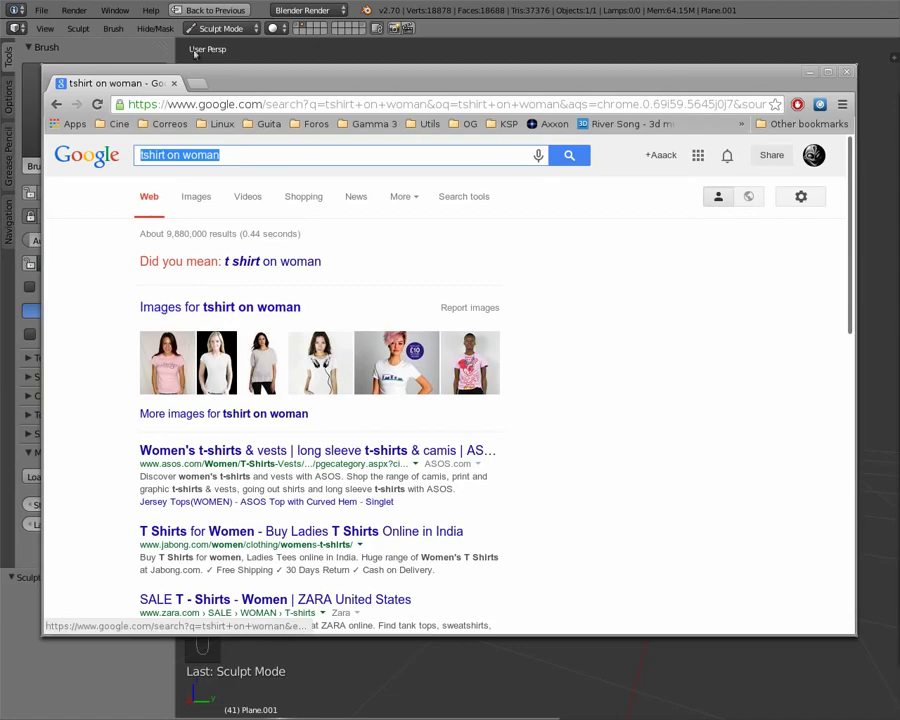
pyautogui.click(177, 310)
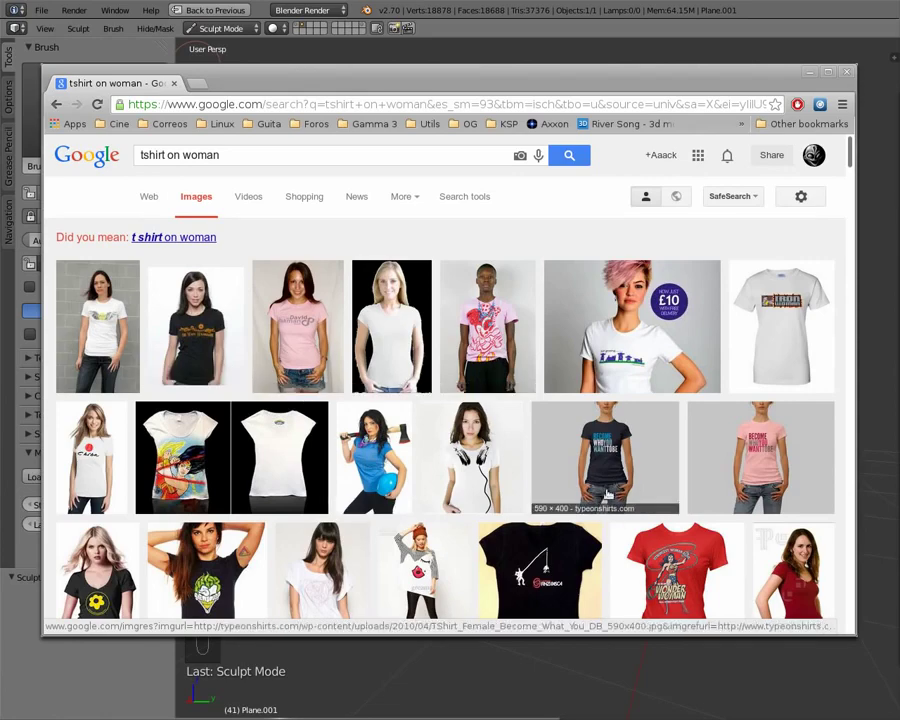
pyautogui.click(621, 453)
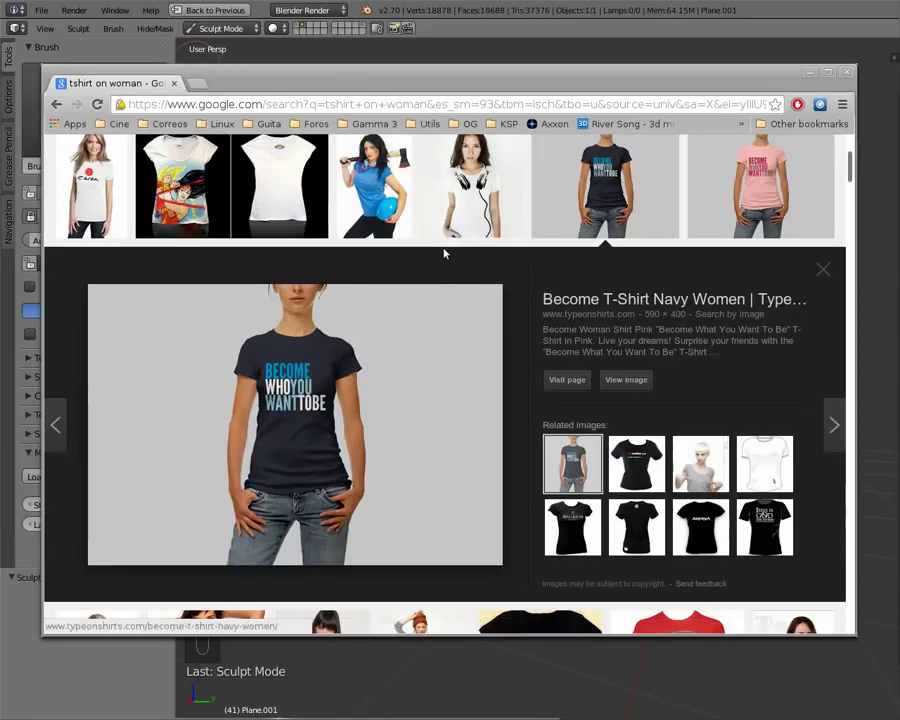
# Look further through the T-shirt image results and preview the Nike Women Pink T-shirt photo
pyautogui.scroll(-5, 470, 245)
pyautogui.scroll(-2, 485, 235)
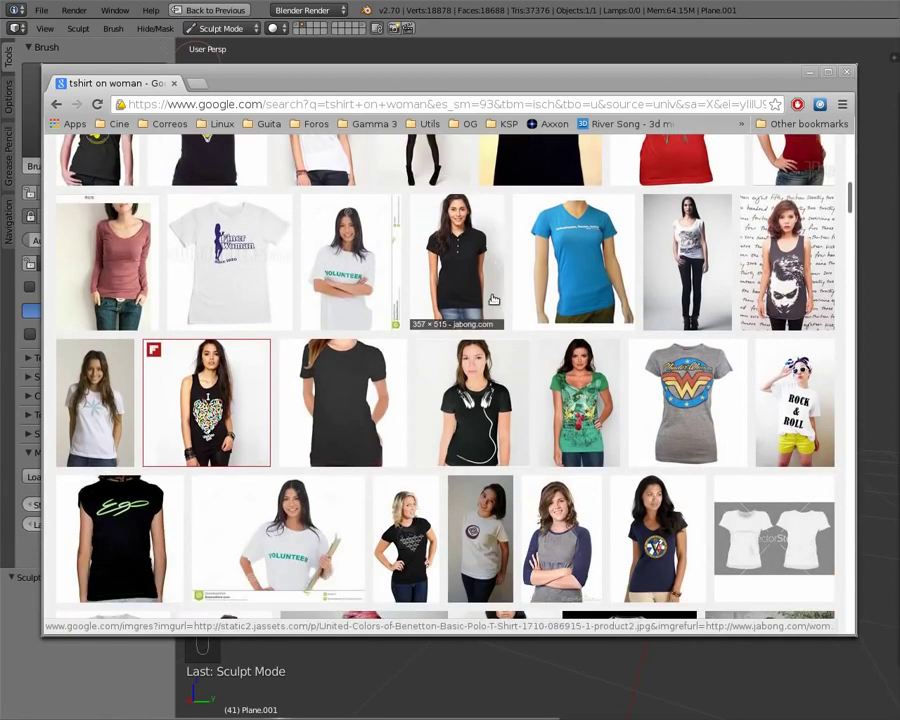
pyautogui.scroll(-3, 493, 299)
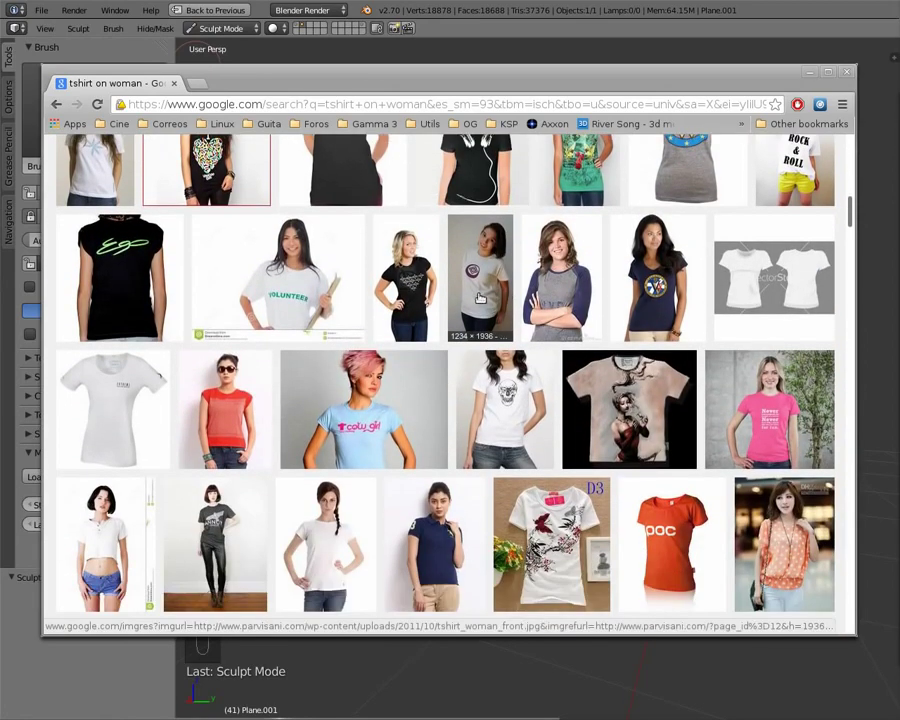
pyautogui.scroll(-3, 503, 298)
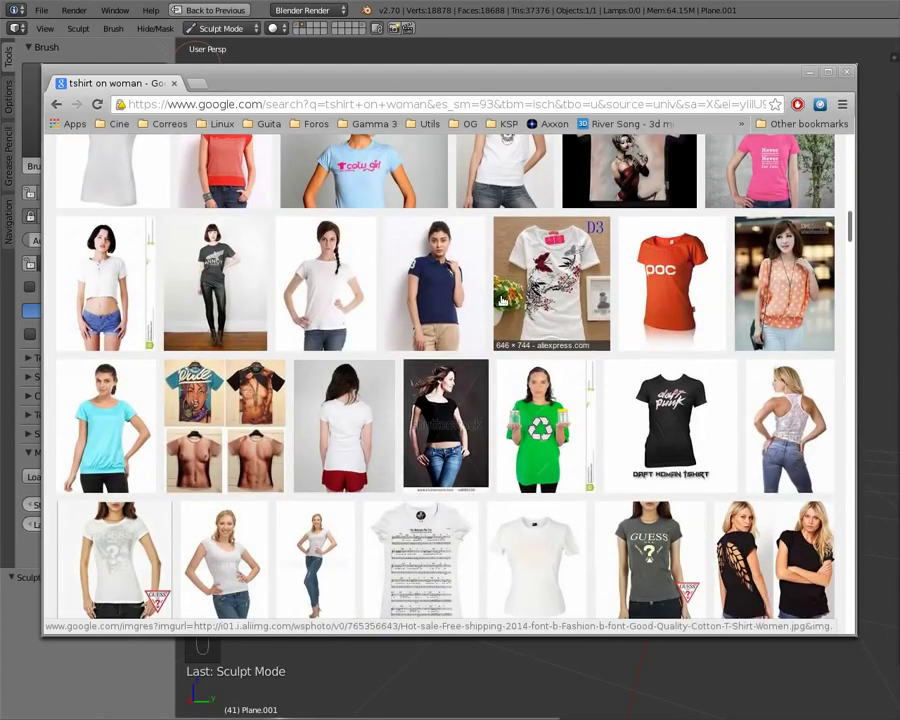
pyautogui.scroll(-1, 505, 297)
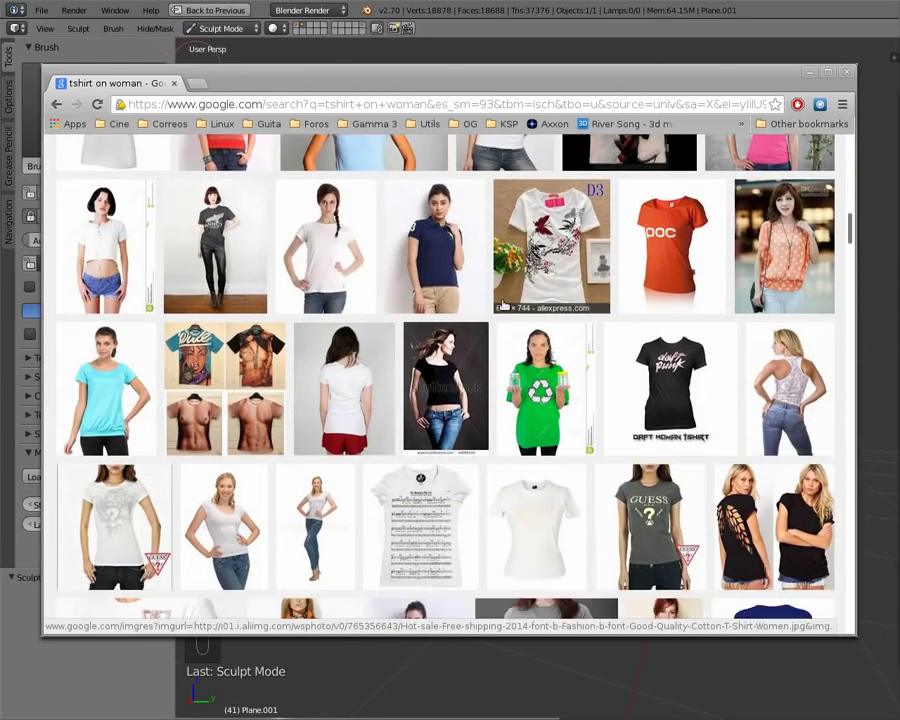
pyautogui.scroll(-3, 500, 300)
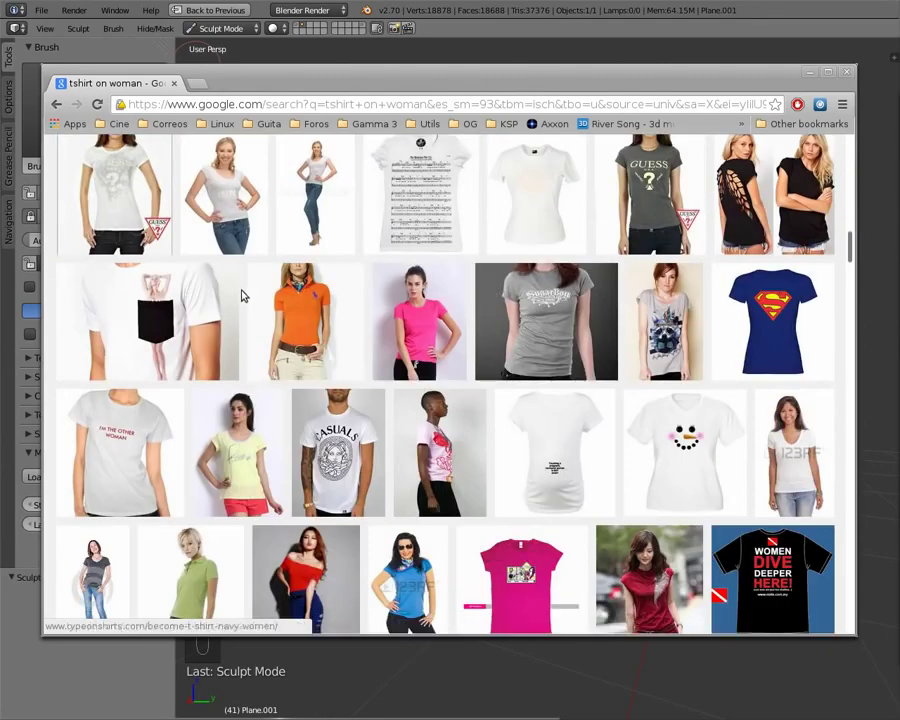
pyautogui.click(433, 326)
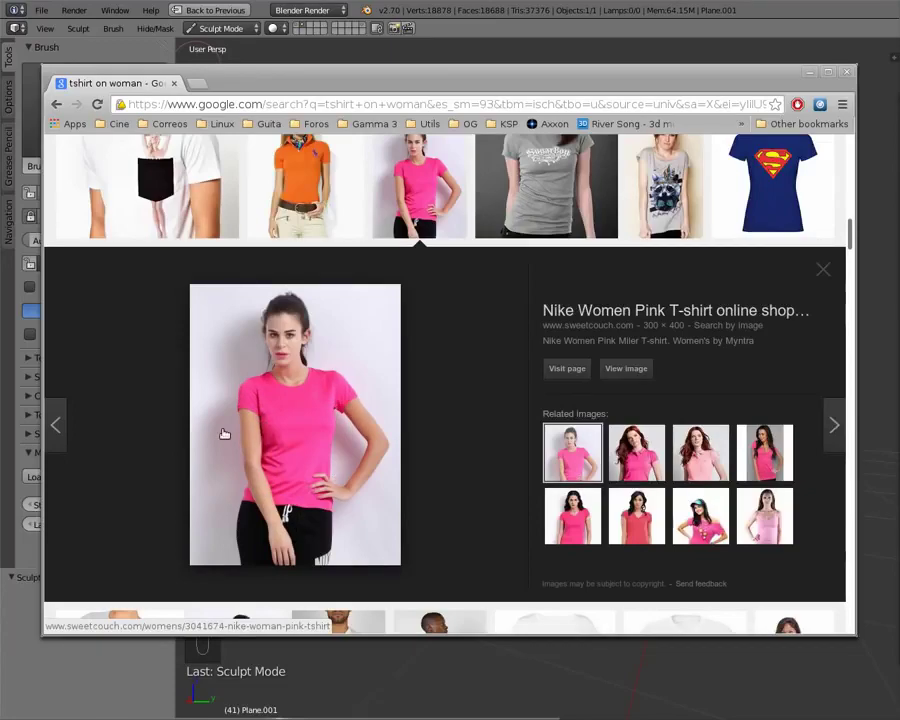
# Preview the Women Decorative T-shirt photo further down the image results, and return to the shirt model in Blender
pyautogui.scroll(-6, 295, 458)
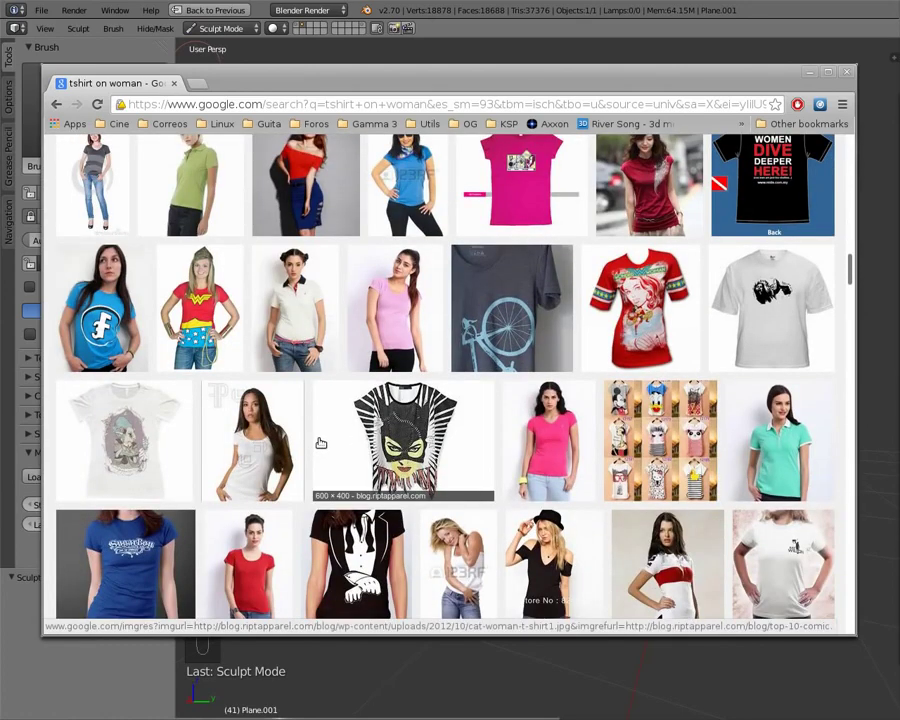
pyautogui.scroll(-3, 318, 446)
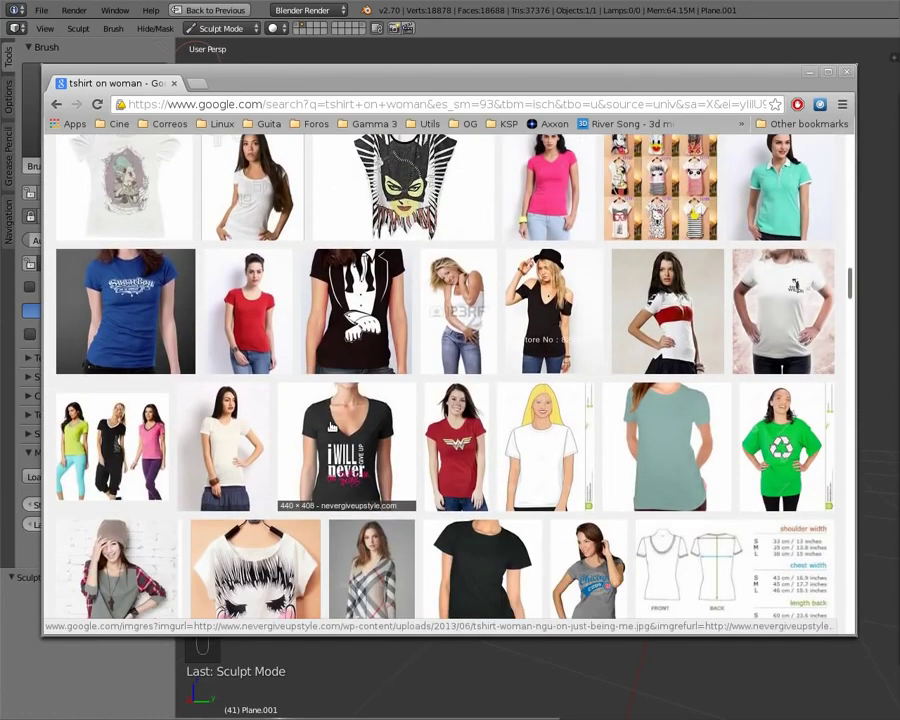
pyautogui.scroll(-3, 333, 426)
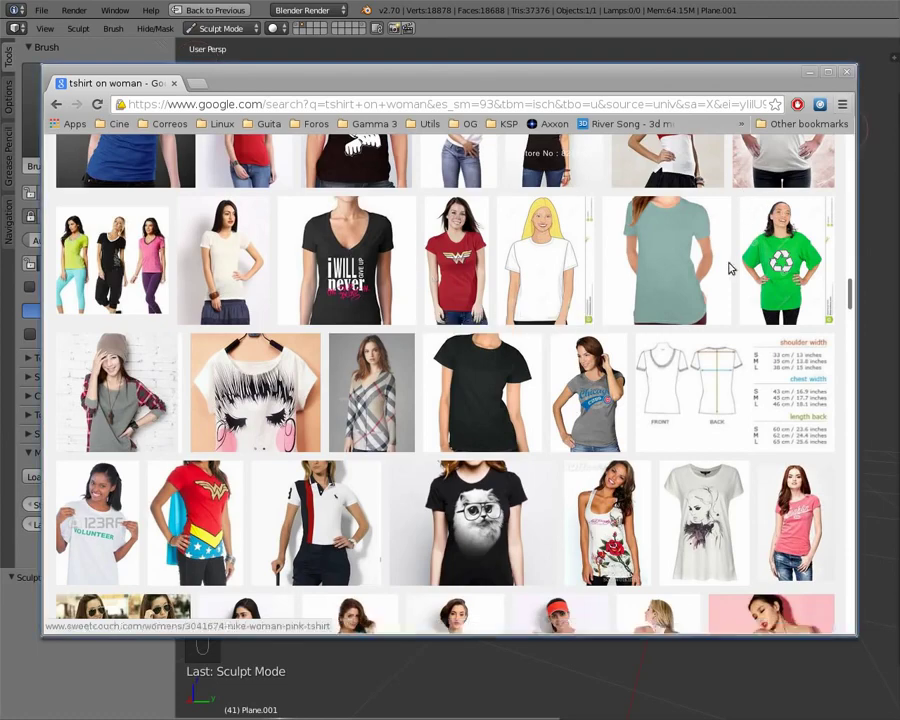
pyautogui.click(774, 510)
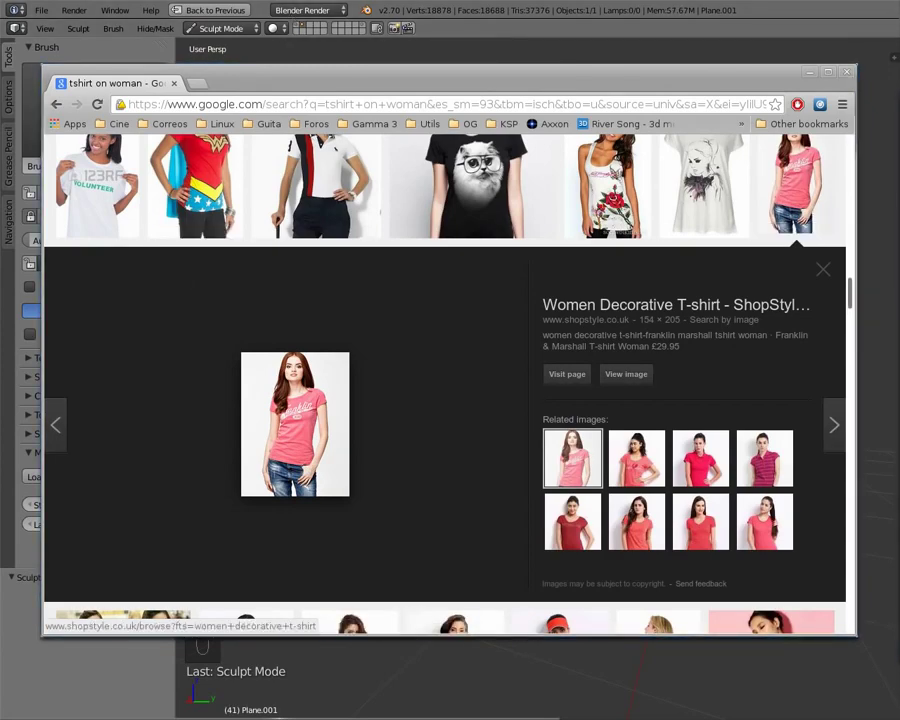
pyautogui.hotkey('alt', 'Tab')
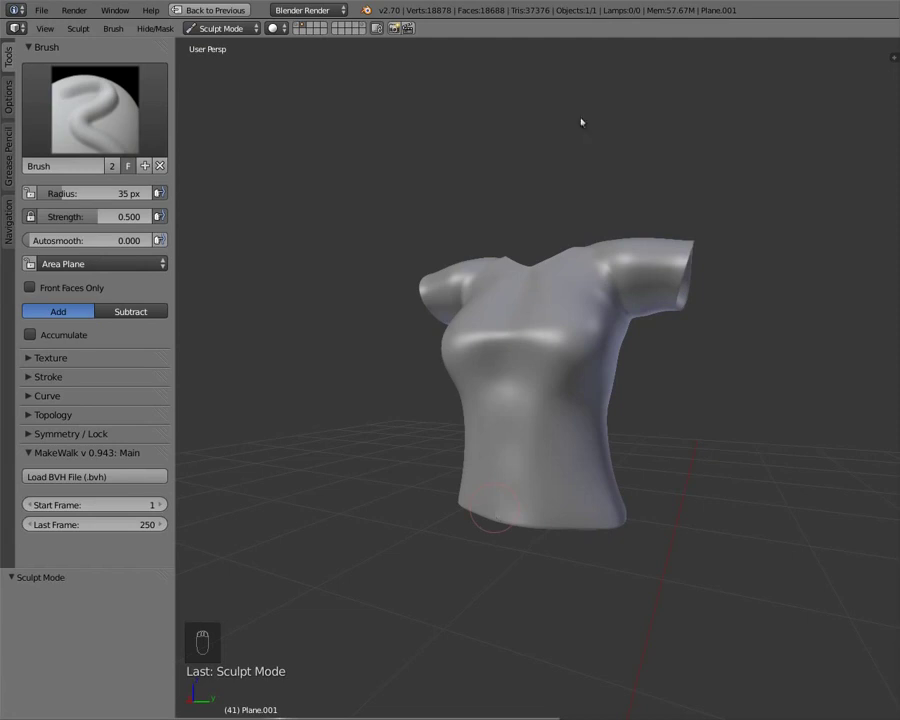
pyautogui.moveTo(434, 257); pyautogui.dragTo(483, 293, button='middle')
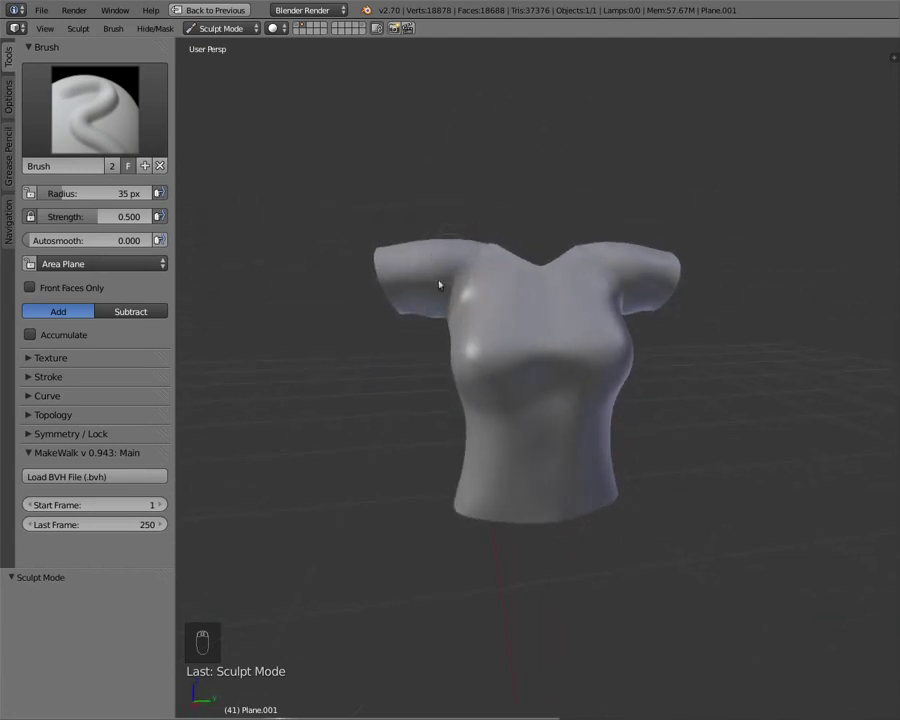
# Lower the sculpting brush strength to 0.397 and choose the brush named Brush
pyautogui.moveTo(538, 272); pyautogui.dragTo(490, 463, button='middle')
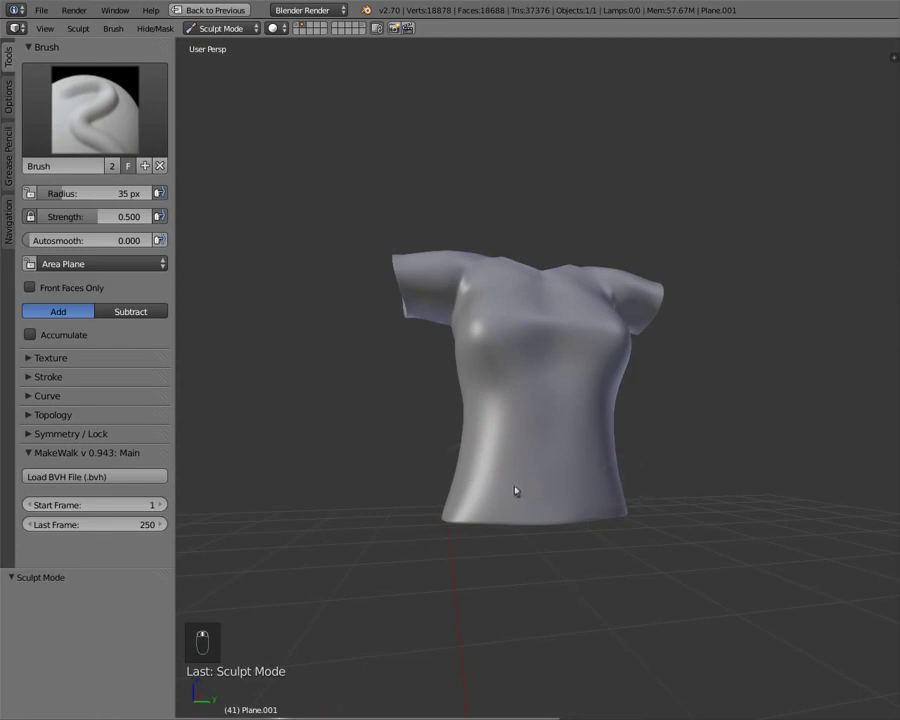
pyautogui.moveTo(620, 390); pyautogui.dragTo(528, 433, button='middle')
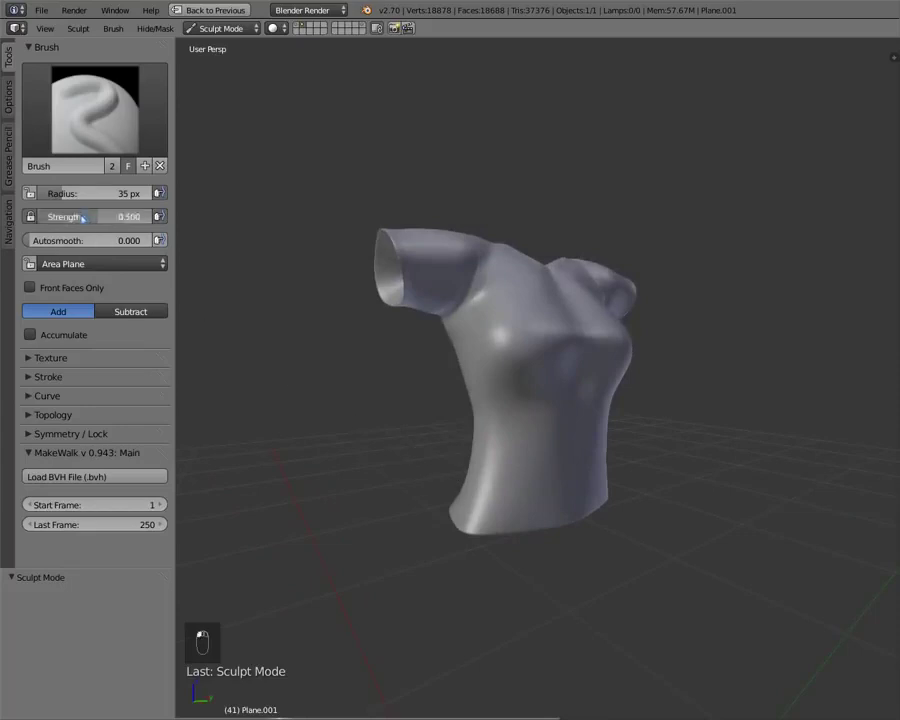
pyautogui.moveTo(141, 215); pyautogui.dragTo(87, 258)
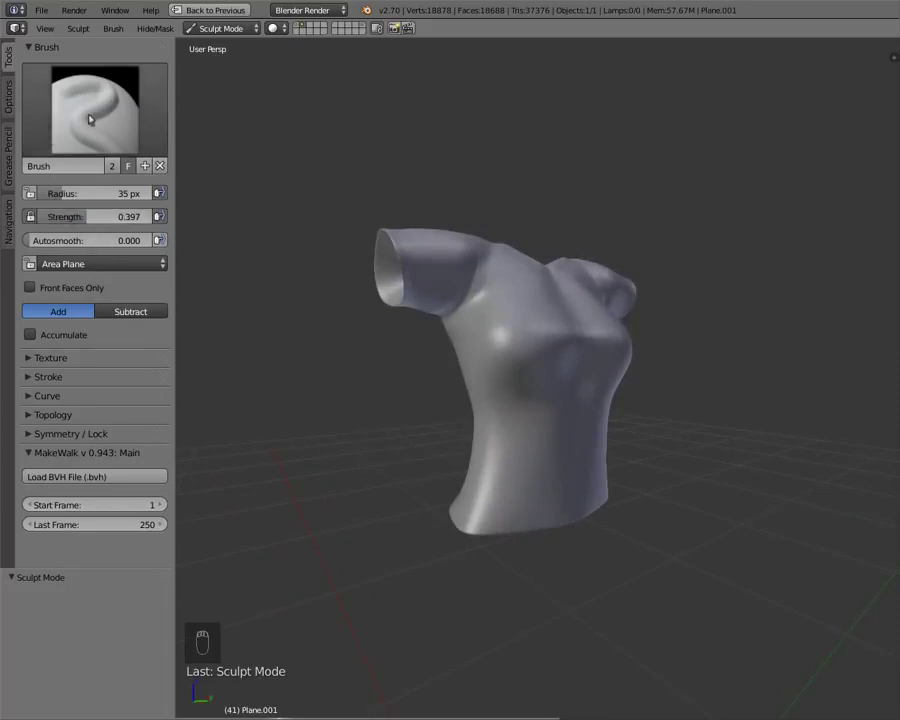
pyautogui.click(102, 148)
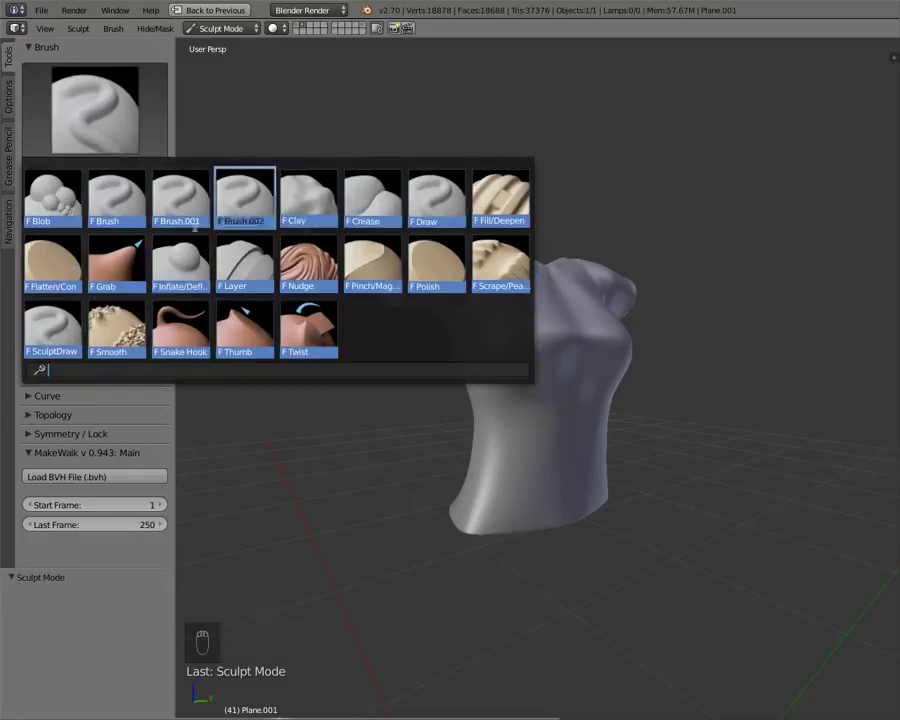
pyautogui.click(127, 197)
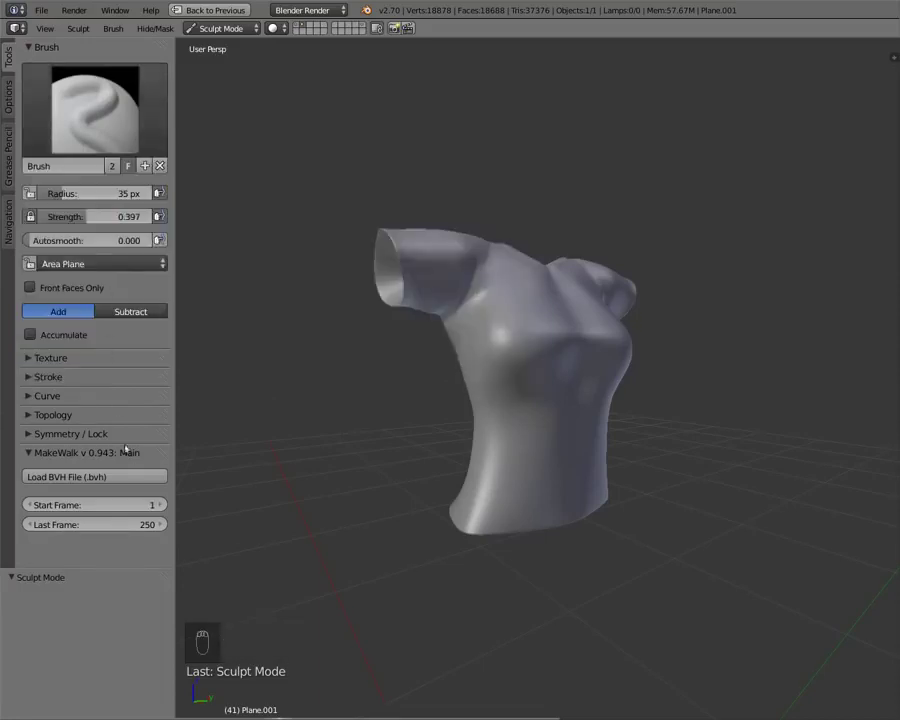
# Expand the brush's falloff curve settings and apply the Sharp falloff preset
pyautogui.click(29, 378)
pyautogui.click(30, 378)
pyautogui.click(28, 396)
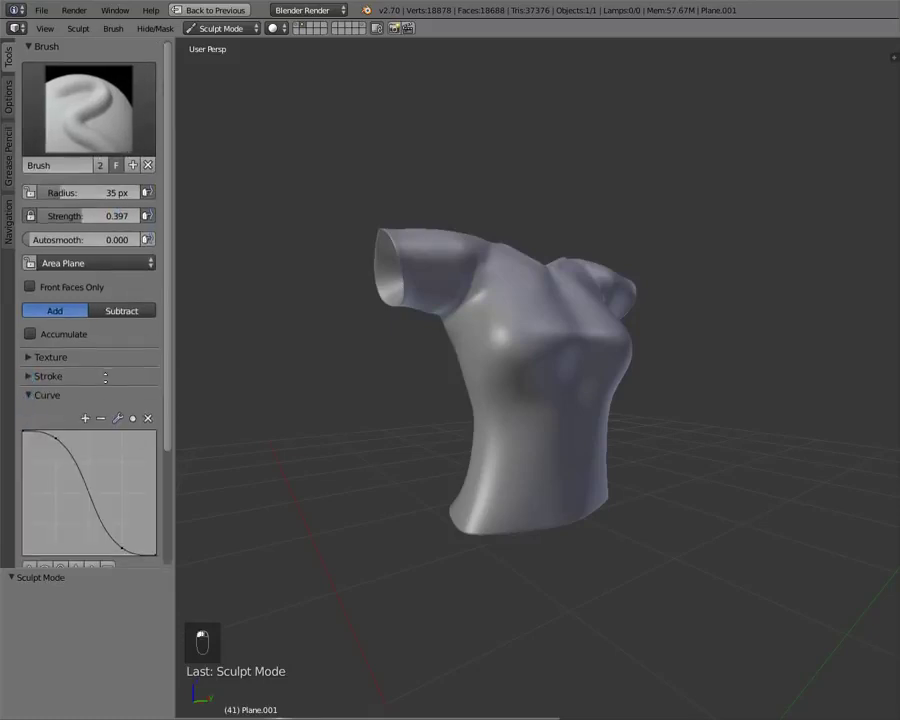
pyautogui.scroll(-5, 121, 380)
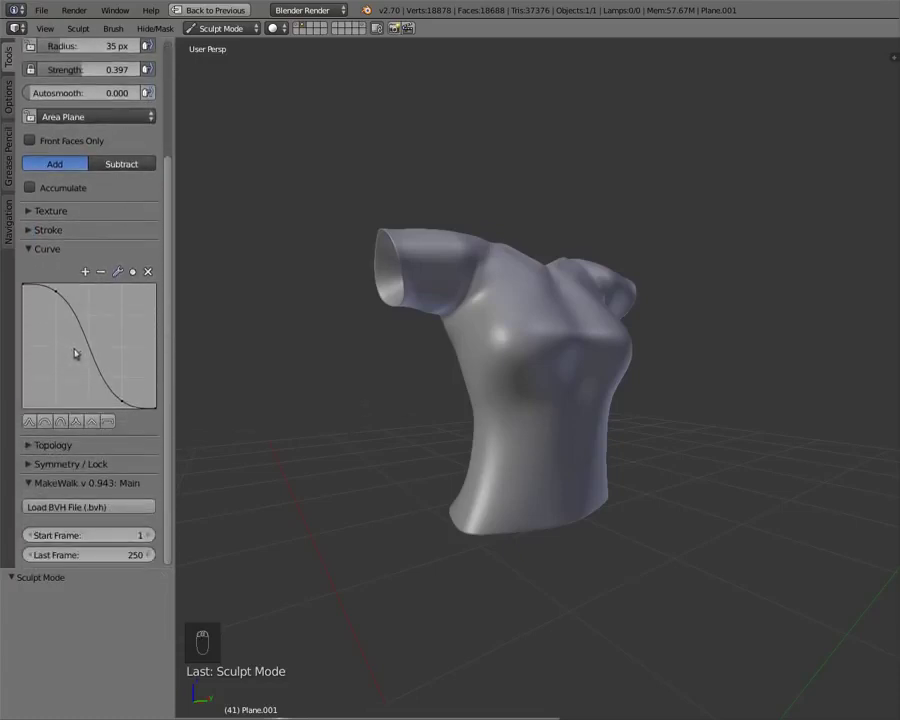
pyautogui.click(77, 423)
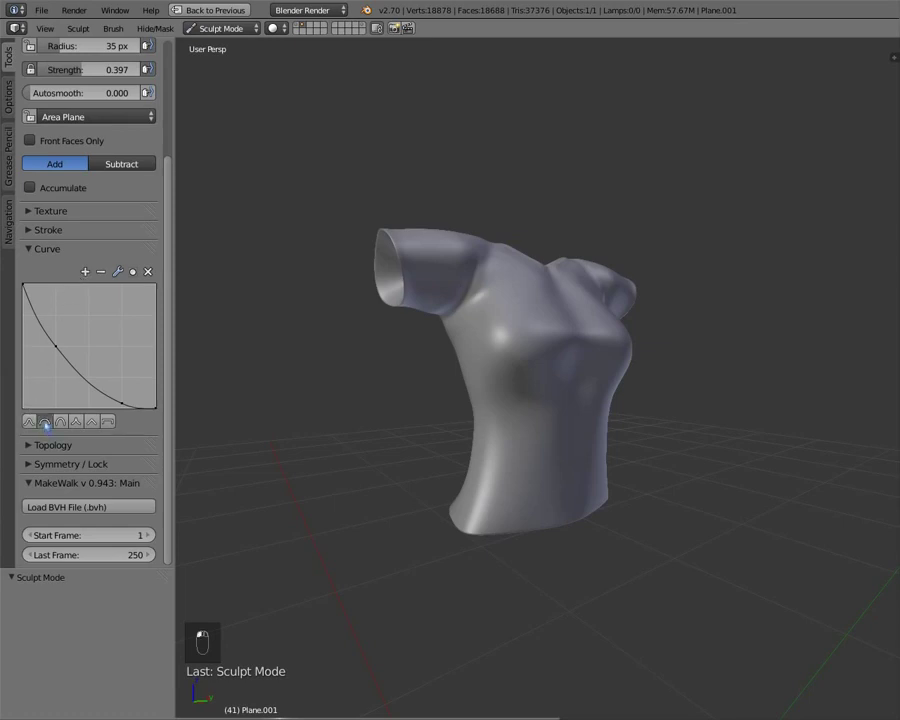
# Compare the other brush falloff presets, including the smooth and rounded ones, and return to the Sharp falloff
pyautogui.click(43, 421)
pyautogui.click(29, 421)
pyautogui.click(60, 421)
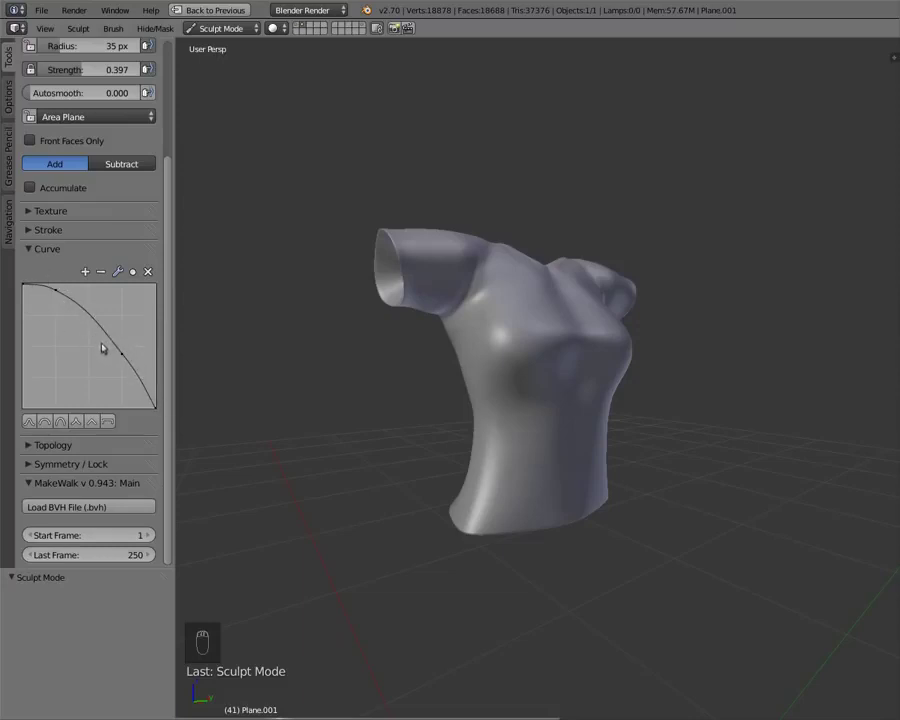
pyautogui.click(106, 422)
pyautogui.click(44, 422)
pyautogui.click(29, 422)
pyautogui.click(76, 421)
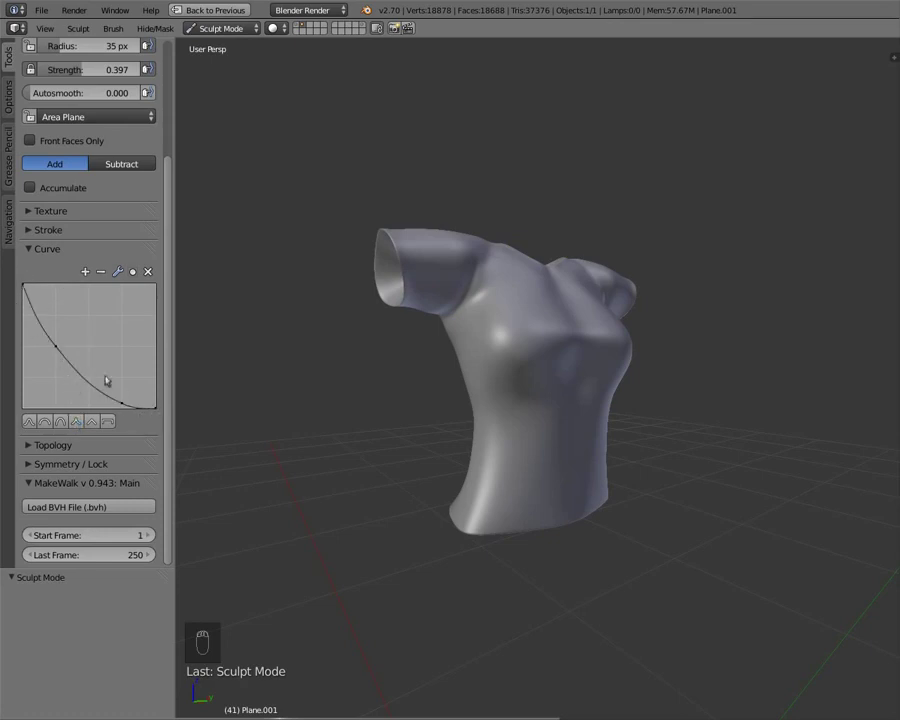
# Sculpt a raised fold just above the shirt's bottom hem, working around the front, sides and back
pyautogui.moveTo(426, 434); pyautogui.dragTo(470, 352, button='middle')
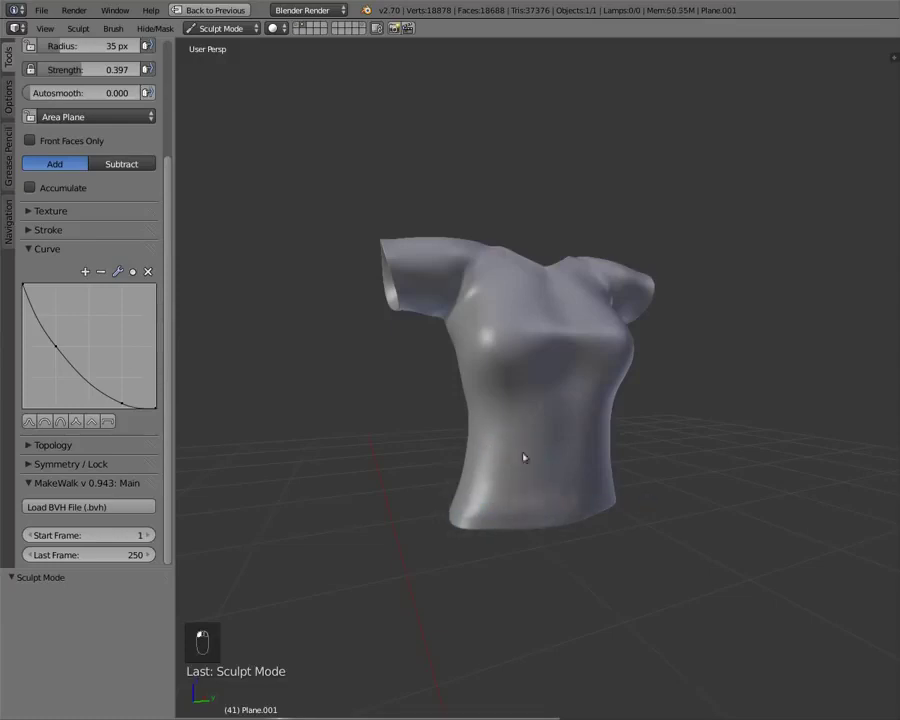
pyautogui.moveTo(524, 456); pyautogui.dragTo(391, 461, button='middle')
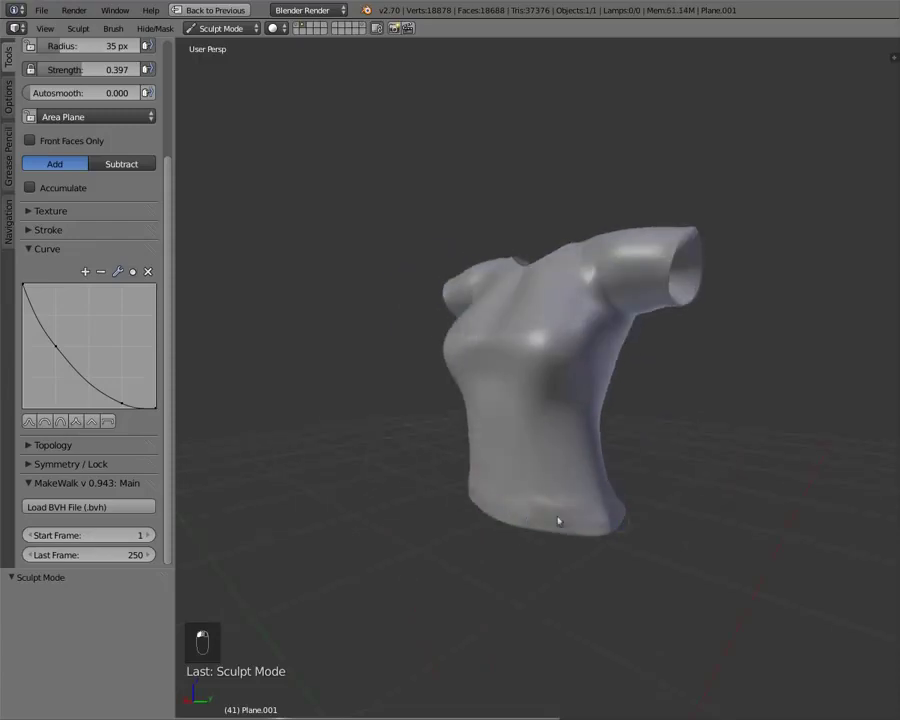
pyautogui.moveTo(508, 492); pyautogui.dragTo(456, 490, button='middle')
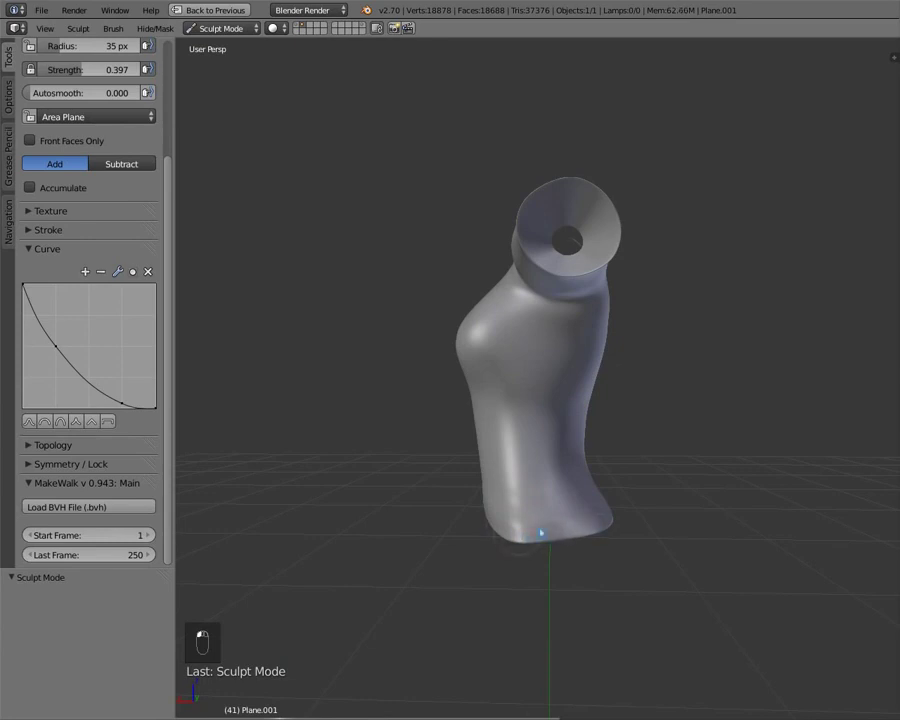
pyautogui.moveTo(524, 486); pyautogui.dragTo(486, 509, button='middle')
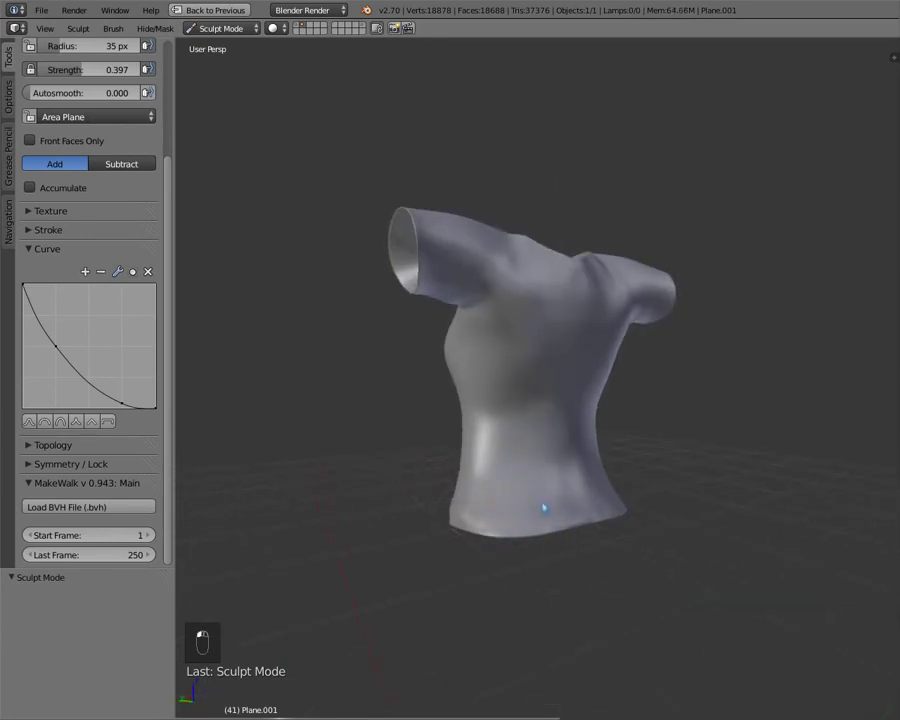
pyautogui.moveTo(557, 503); pyautogui.dragTo(398, 510, button='middle')
pyautogui.moveTo(548, 507)
pyautogui.mouseDown()
pyautogui.moveTo(498, 494)
pyautogui.moveTo(570, 526)
pyautogui.moveTo(519, 525)
pyautogui.mouseUp()
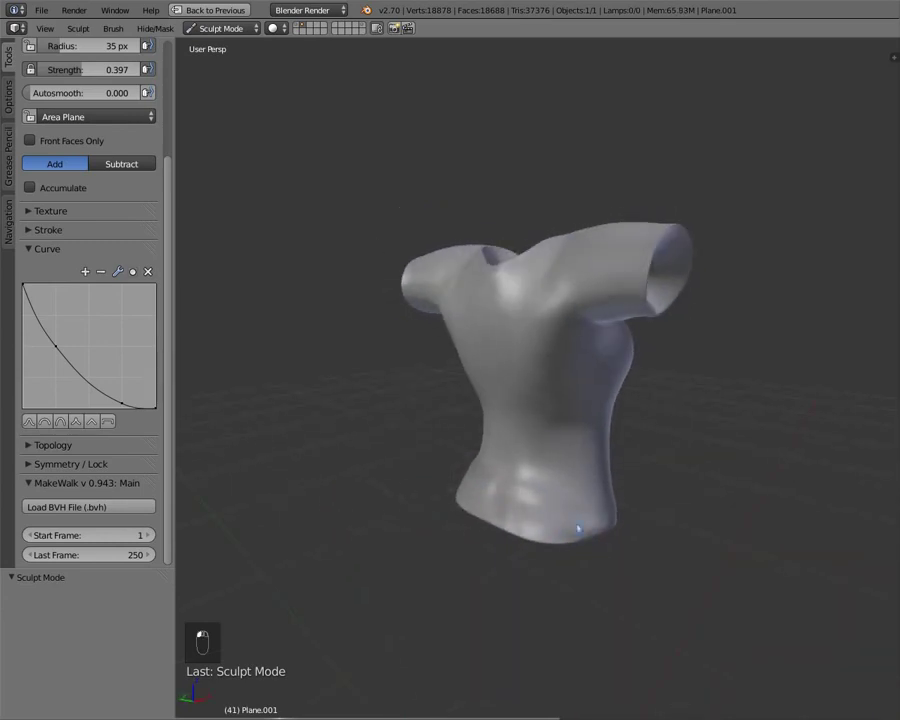
pyautogui.moveTo(546, 518); pyautogui.dragTo(507, 524, button='middle')
pyautogui.moveTo(507, 524)
pyautogui.mouseDown()
pyautogui.moveTo(572, 528)
pyautogui.moveTo(506, 531)
pyautogui.moveTo(542, 533)
pyautogui.mouseUp()
pyautogui.moveTo(514, 531); pyautogui.dragTo(462, 506, button='middle')
pyautogui.moveTo(463, 508); pyautogui.dragTo(525, 509)
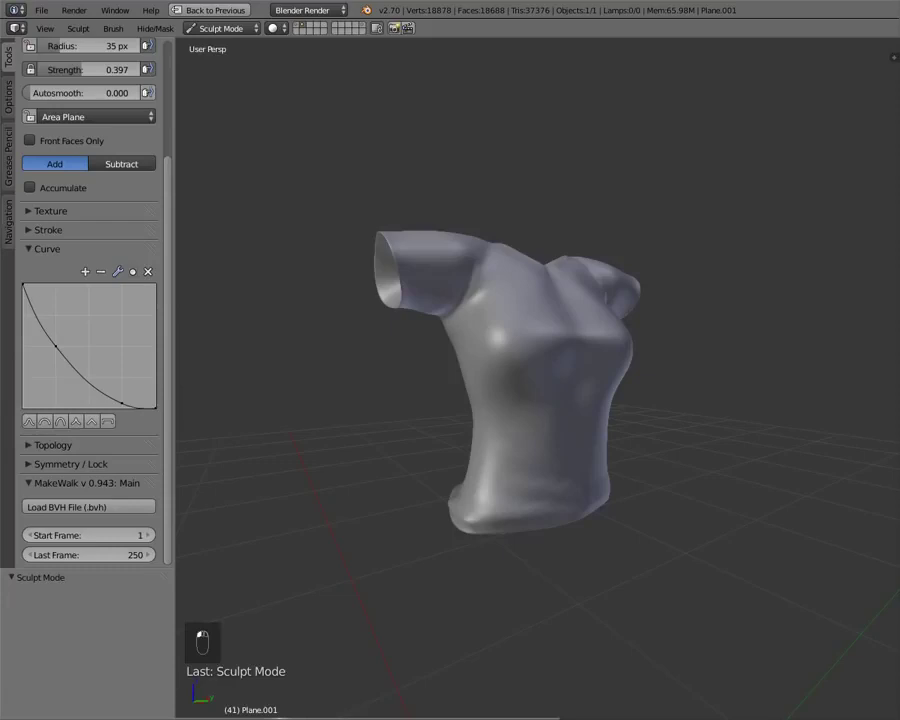
# Check the pink T-shirt reference photo in the browser, move that window aside, and return to Blender
pyautogui.hotkey('alt', 'Tab')
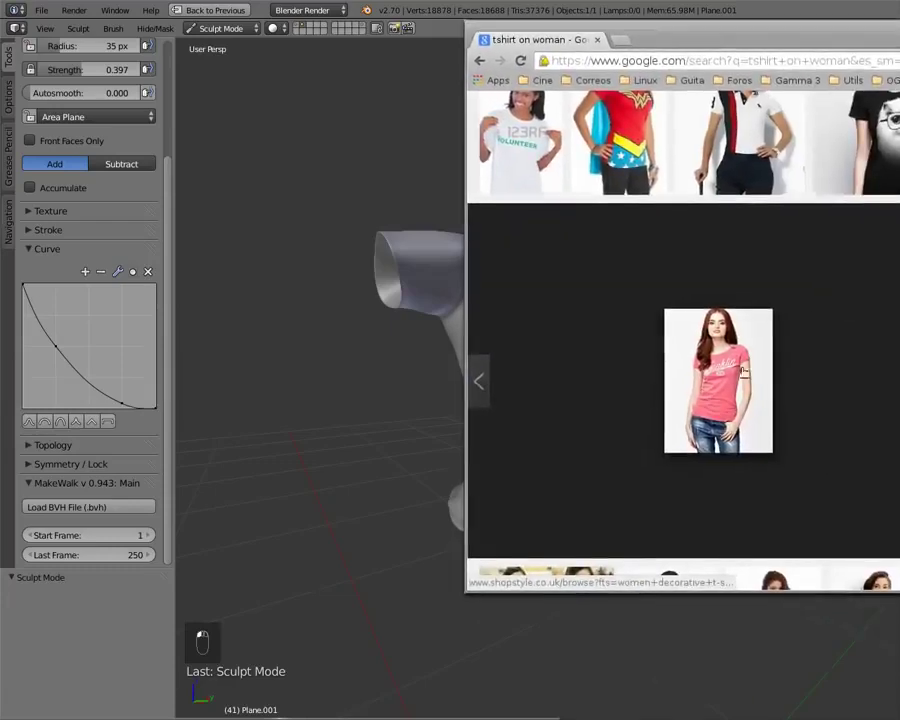
pyautogui.moveTo(794, 27); pyautogui.dragTo(899, 53)
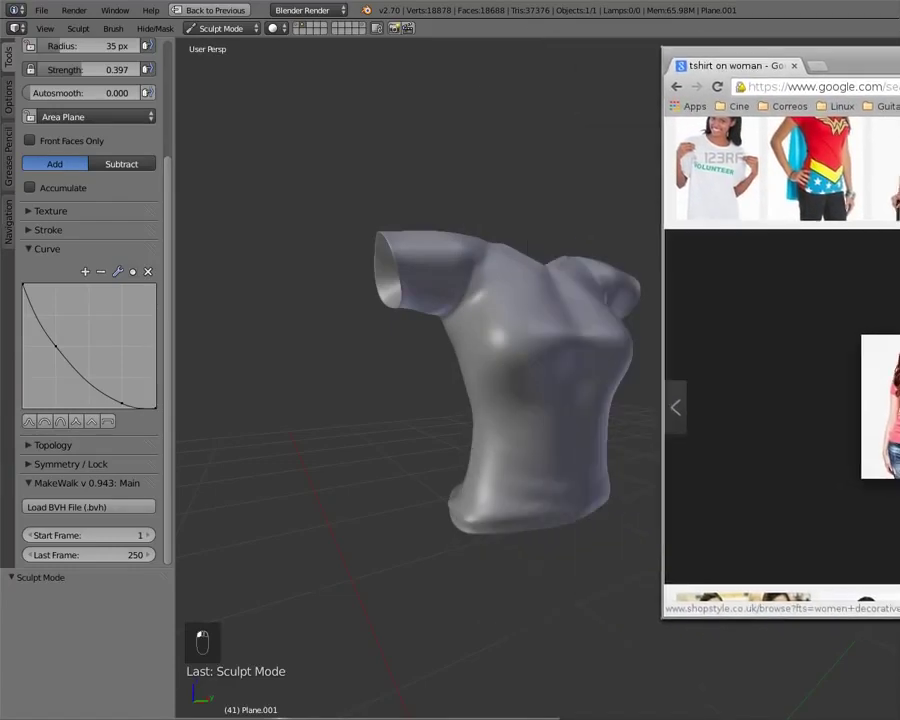
pyautogui.hotkey('alt', 'Tab')
# Sculpt horizontal fabric folds across the shirt's abdomen, extending them around to the side of the waist
pyautogui.moveTo(366, 368); pyautogui.dragTo(354, 396, button='middle')
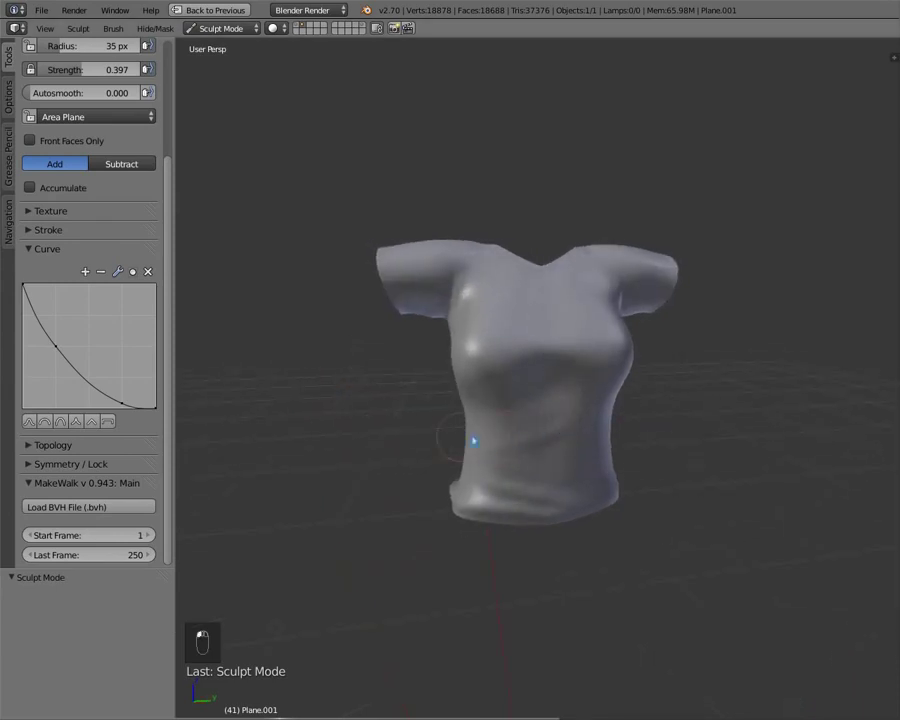
pyautogui.moveTo(597, 410); pyautogui.dragTo(540, 420, button='middle')
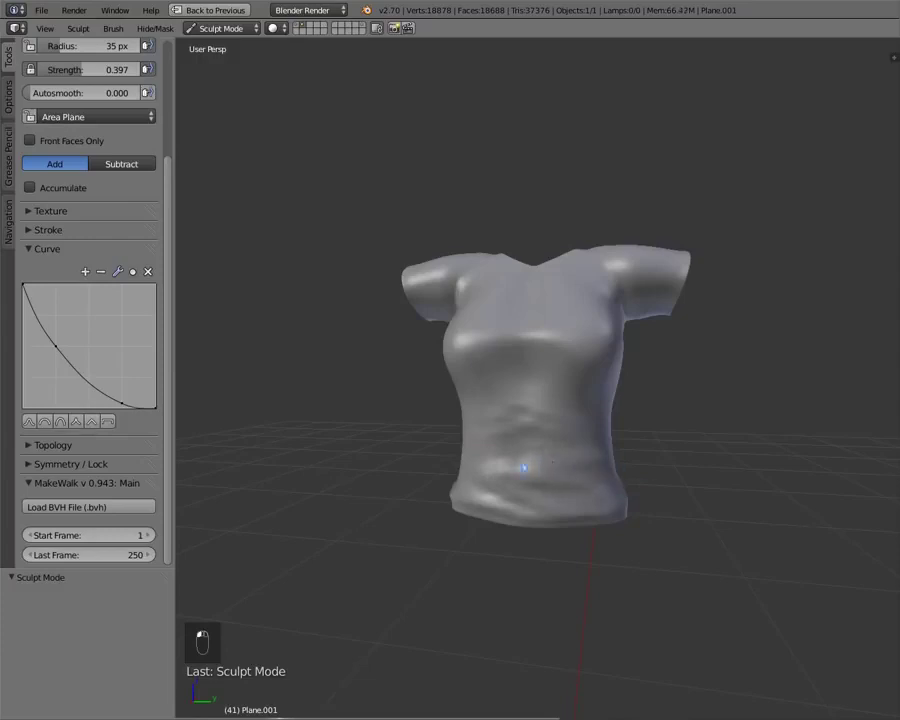
pyautogui.moveTo(607, 467); pyautogui.dragTo(557, 481, button='middle')
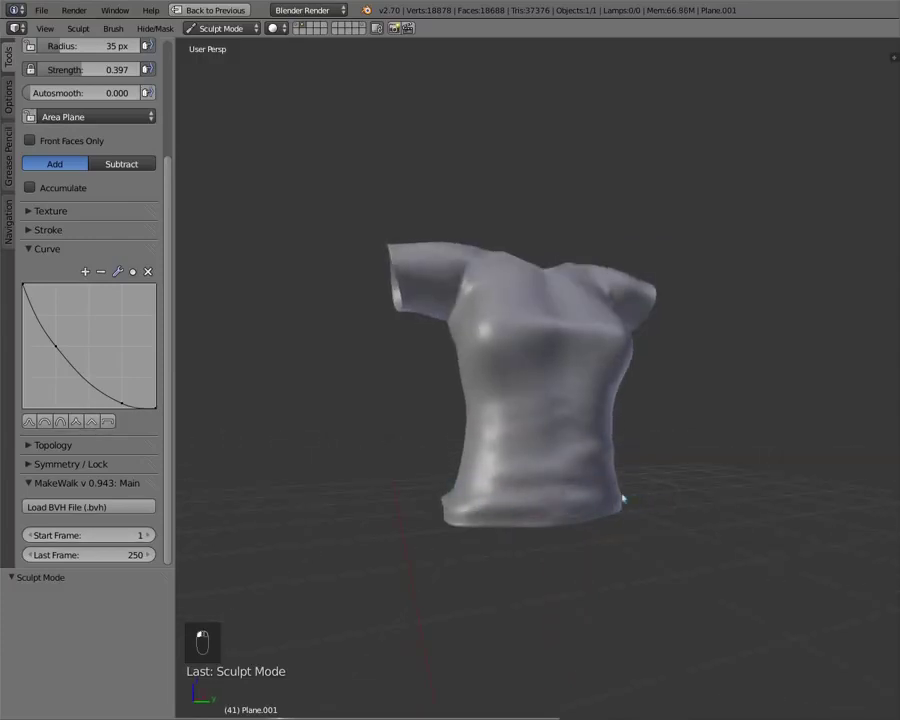
pyautogui.moveTo(622, 497); pyautogui.dragTo(538, 502, button='middle')
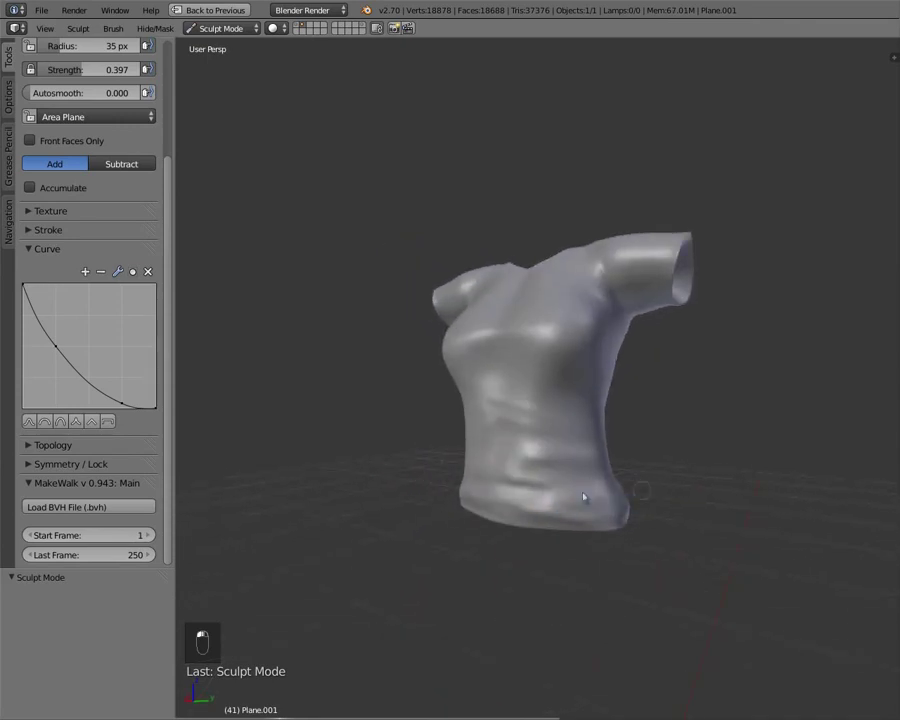
pyautogui.moveTo(554, 476); pyautogui.dragTo(454, 477, button='middle')
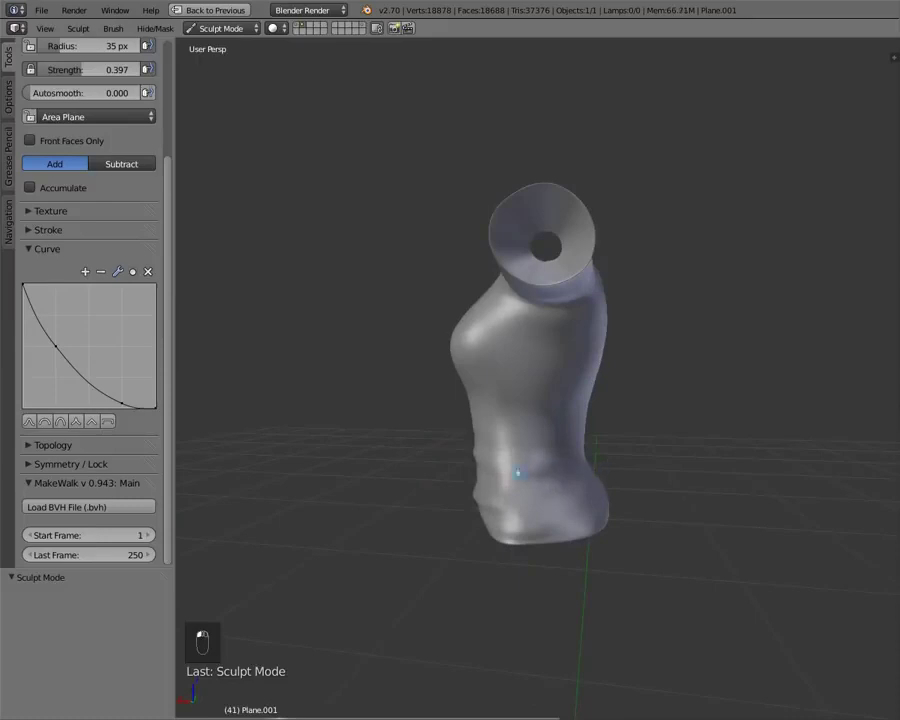
# Sculpt crossing diagonal folds over the lower back of the shirt
pyautogui.moveTo(518, 474); pyautogui.dragTo(514, 450, button='middle')
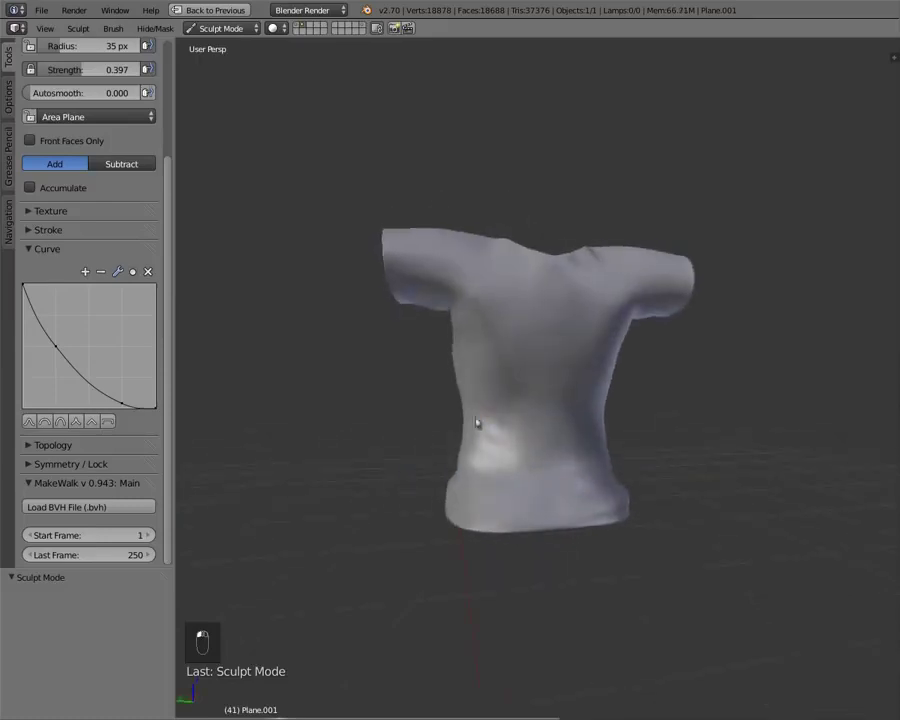
pyautogui.moveTo(478, 422)
pyautogui.mouseDown()
pyautogui.moveTo(518, 458)
pyautogui.moveTo(576, 478)
pyautogui.mouseUp()
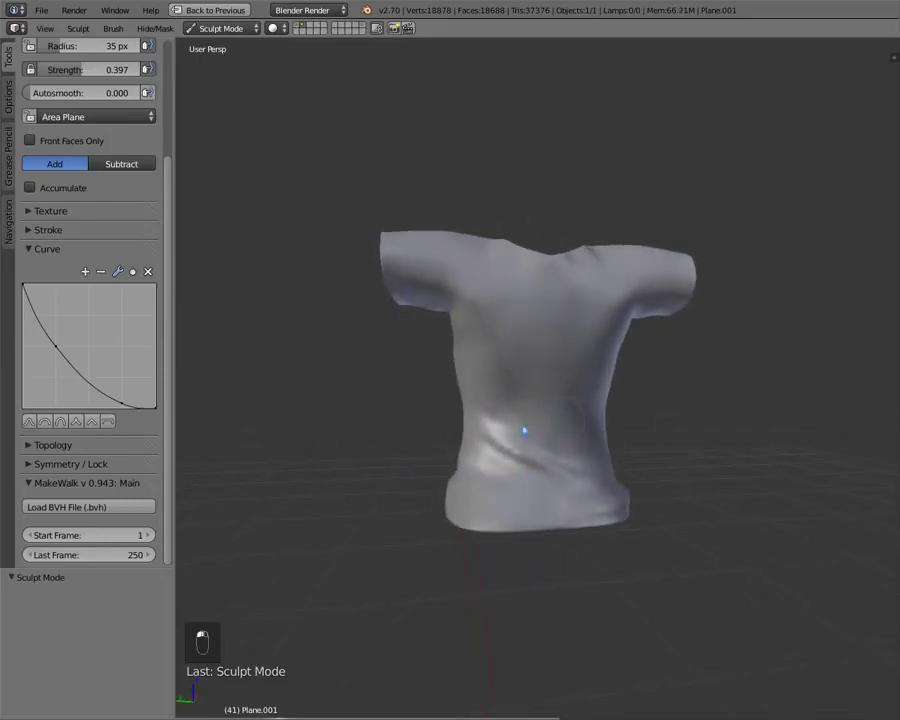
pyautogui.moveTo(522, 426); pyautogui.dragTo(561, 410, button='middle')
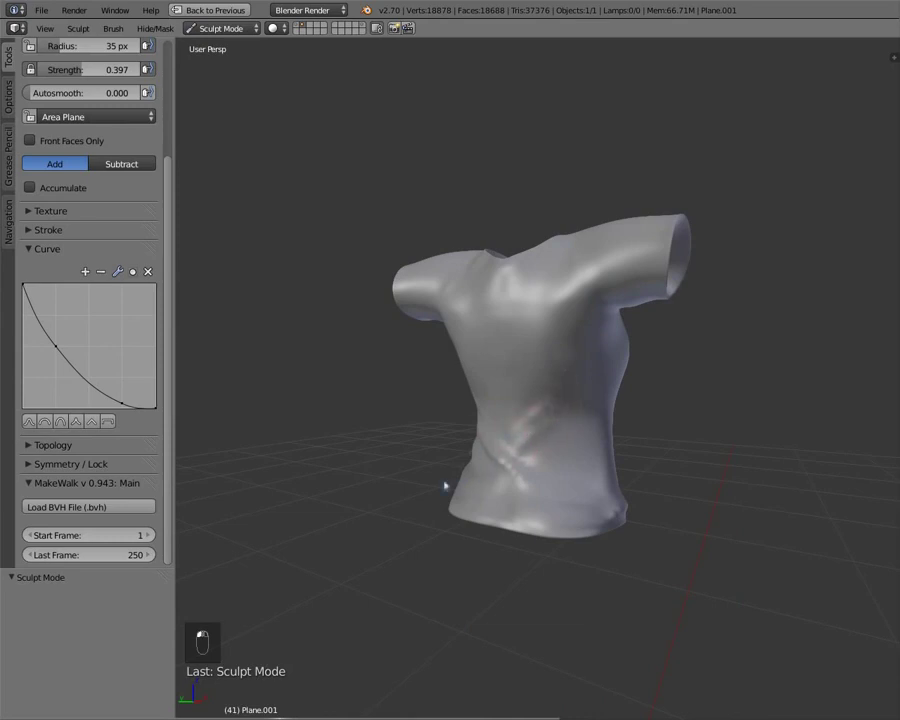
pyautogui.moveTo(552, 388); pyautogui.dragTo(465, 474)
pyautogui.moveTo(473, 442); pyautogui.dragTo(603, 478, button='middle')
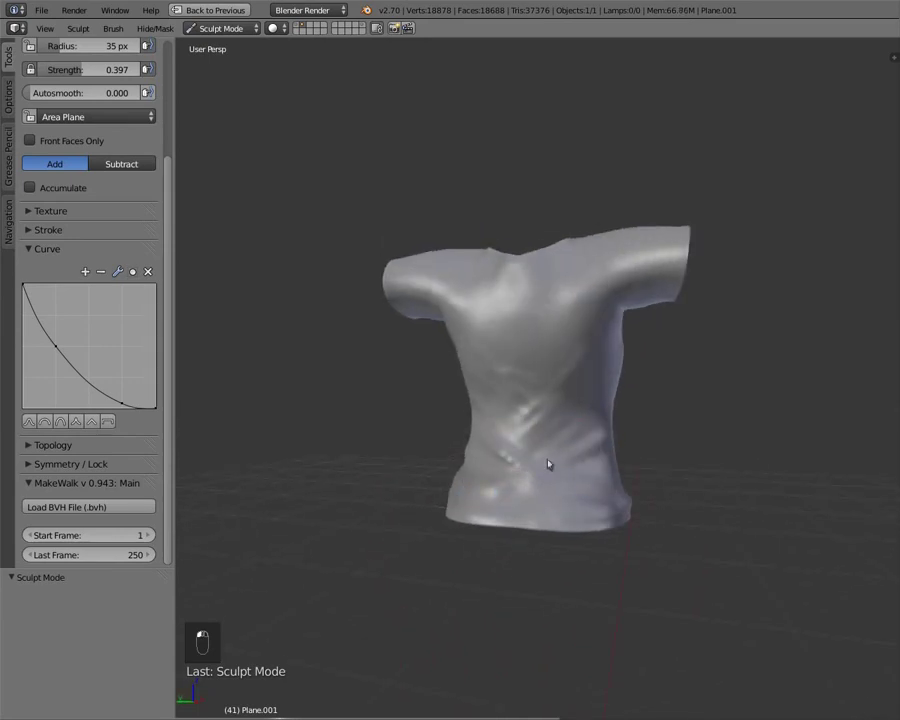
pyautogui.moveTo(548, 464); pyautogui.dragTo(522, 483, button='middle')
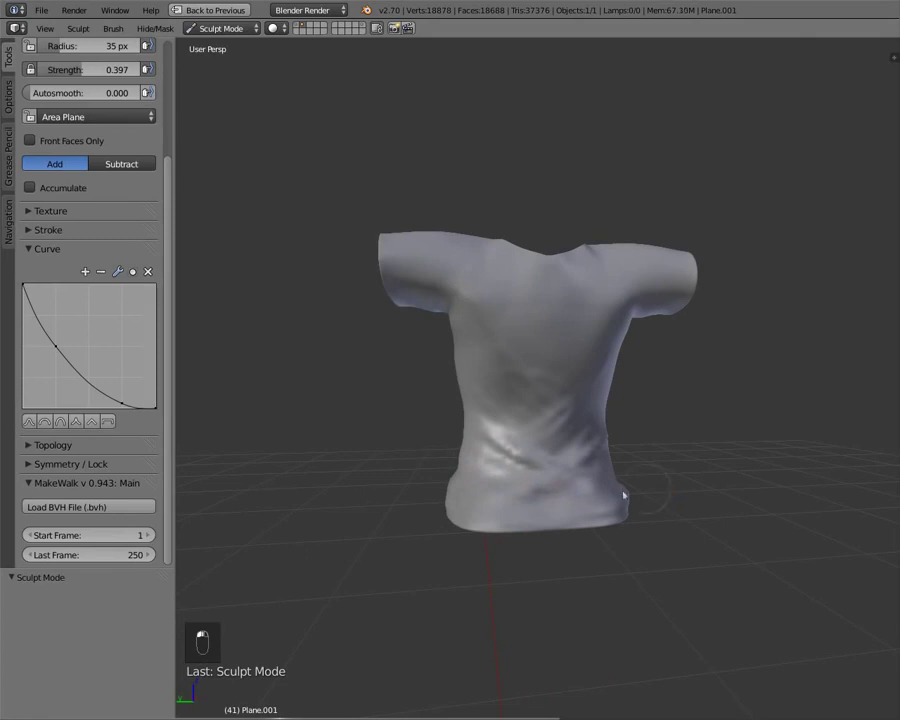
pyautogui.moveTo(478, 485); pyautogui.dragTo(545, 480, button='middle')
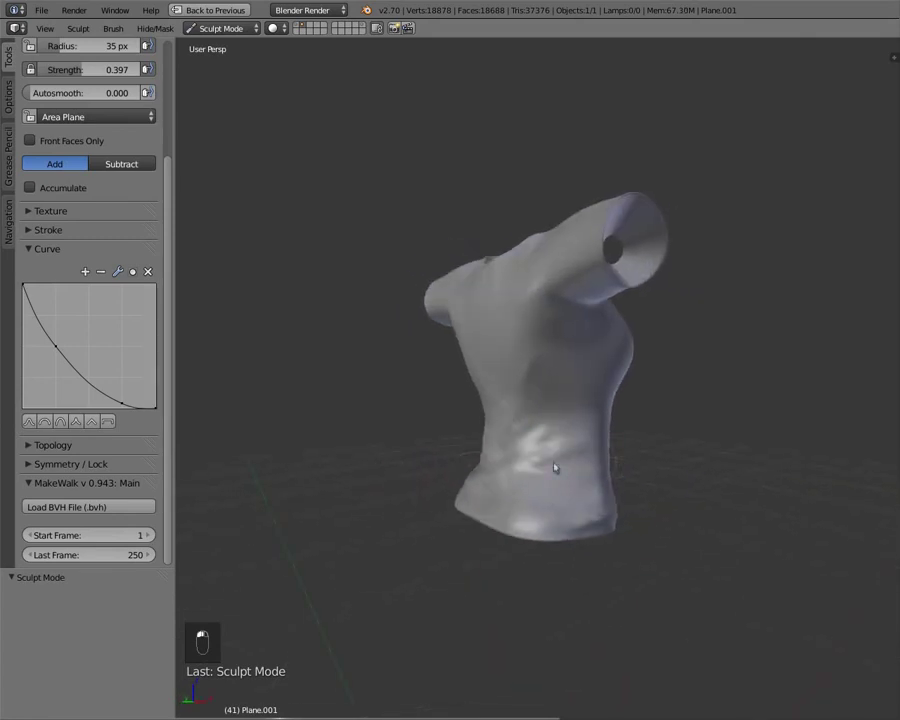
# Sculpt more folds around the sides of the shirt's waist, blending them into the horizontal folds on the abdomen
pyautogui.moveTo(604, 443); pyautogui.dragTo(492, 397, button='middle')
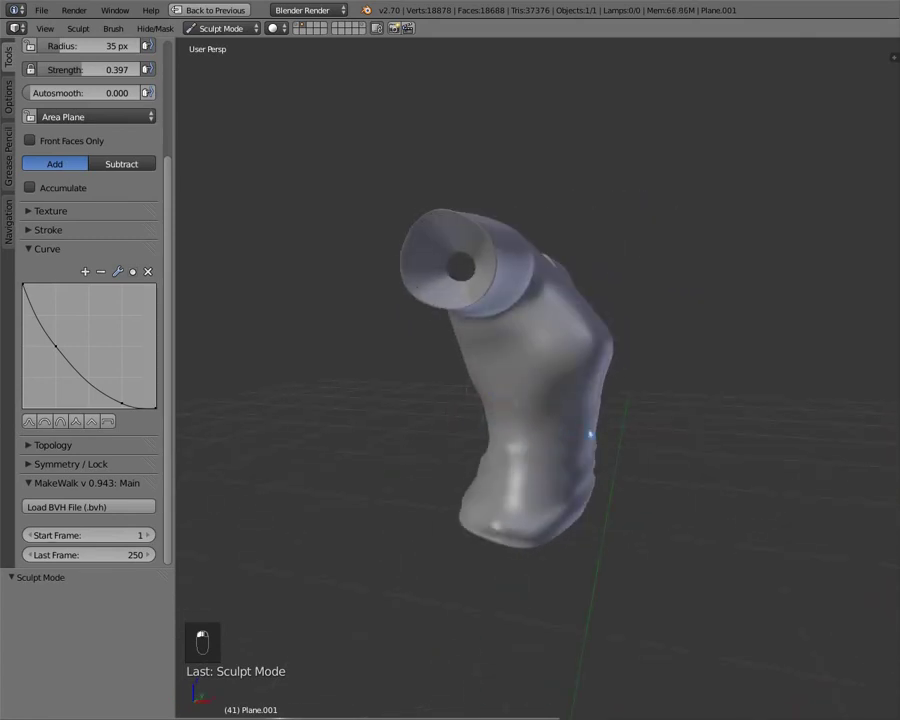
pyautogui.moveTo(590, 434); pyautogui.dragTo(492, 407, button='middle')
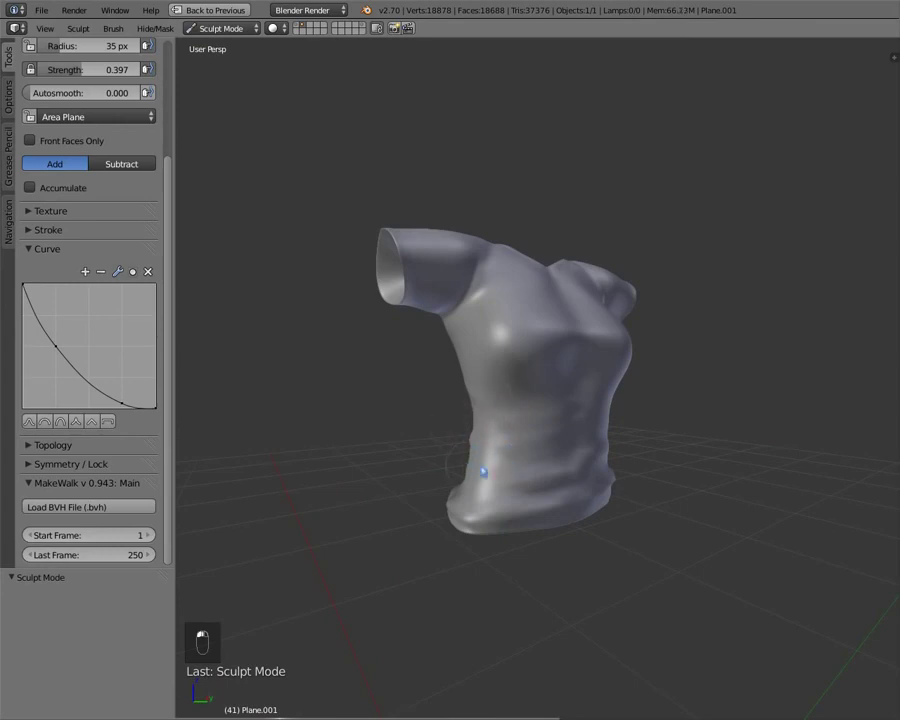
pyautogui.moveTo(533, 485); pyautogui.dragTo(577, 486, button='middle')
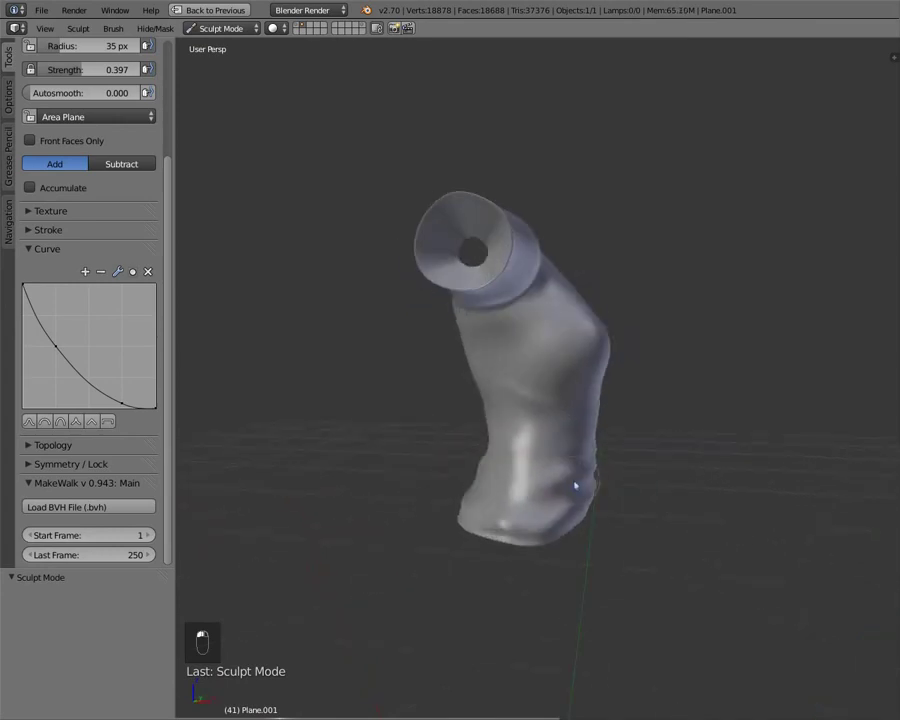
pyautogui.moveTo(520, 486); pyautogui.dragTo(428, 471, button='middle')
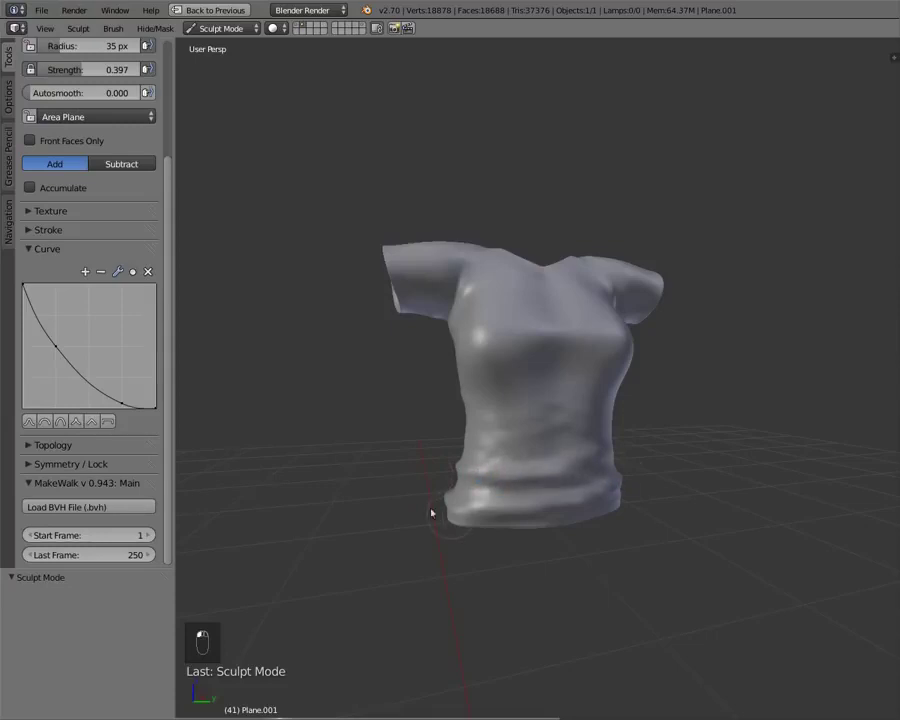
pyautogui.moveTo(432, 512); pyautogui.dragTo(581, 472, button='middle')
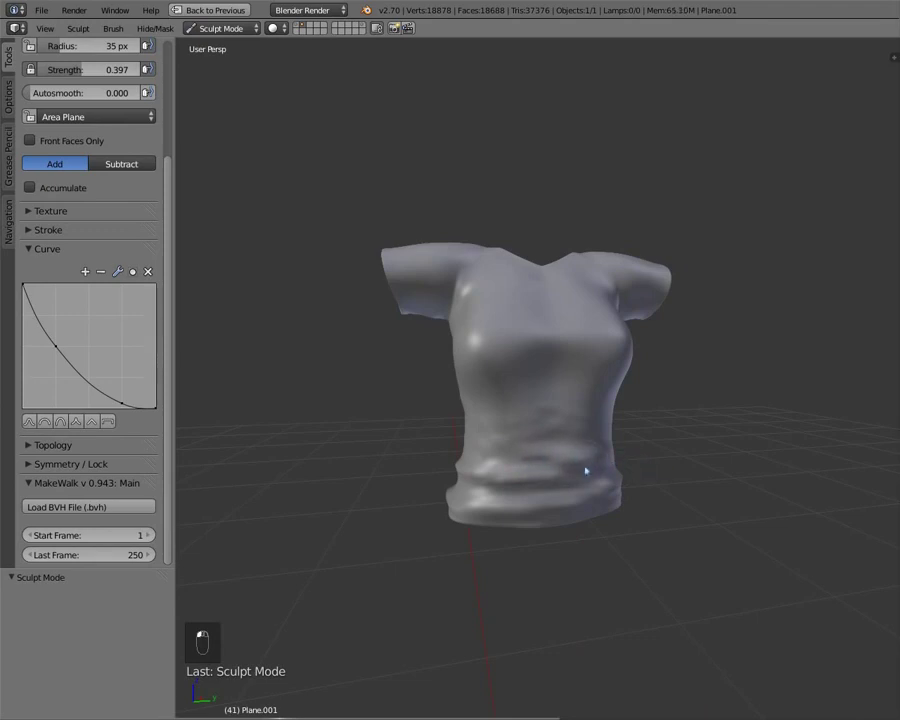
pyautogui.moveTo(586, 471); pyautogui.dragTo(470, 468, button='middle')
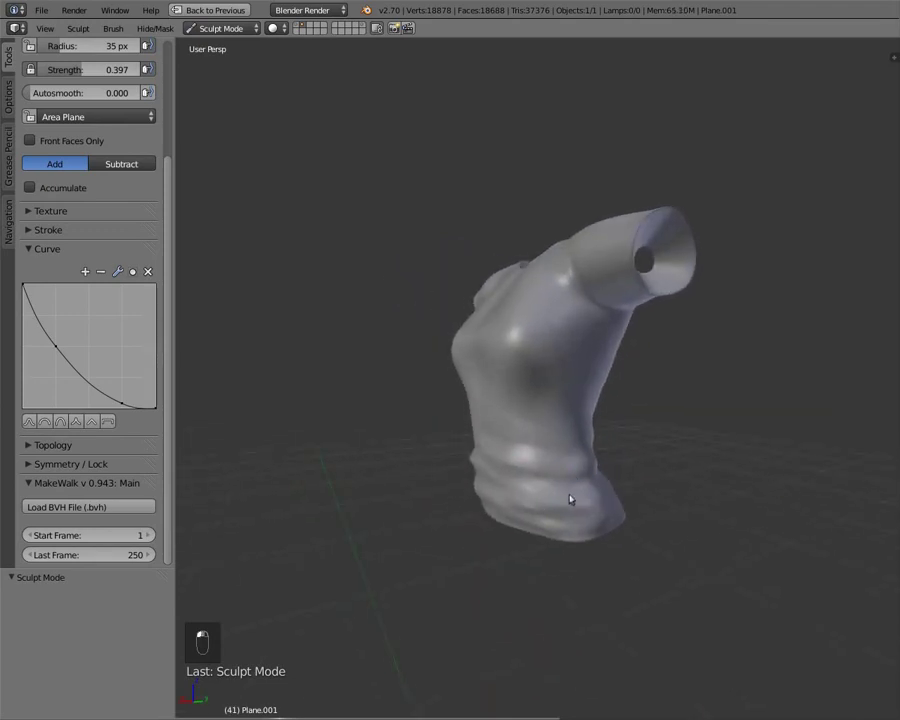
# Continue the waist folds around the other side of the shirt and across the lower back
pyautogui.moveTo(570, 499); pyautogui.dragTo(497, 475, button='middle')
pyautogui.scroll(3, 158, 113)
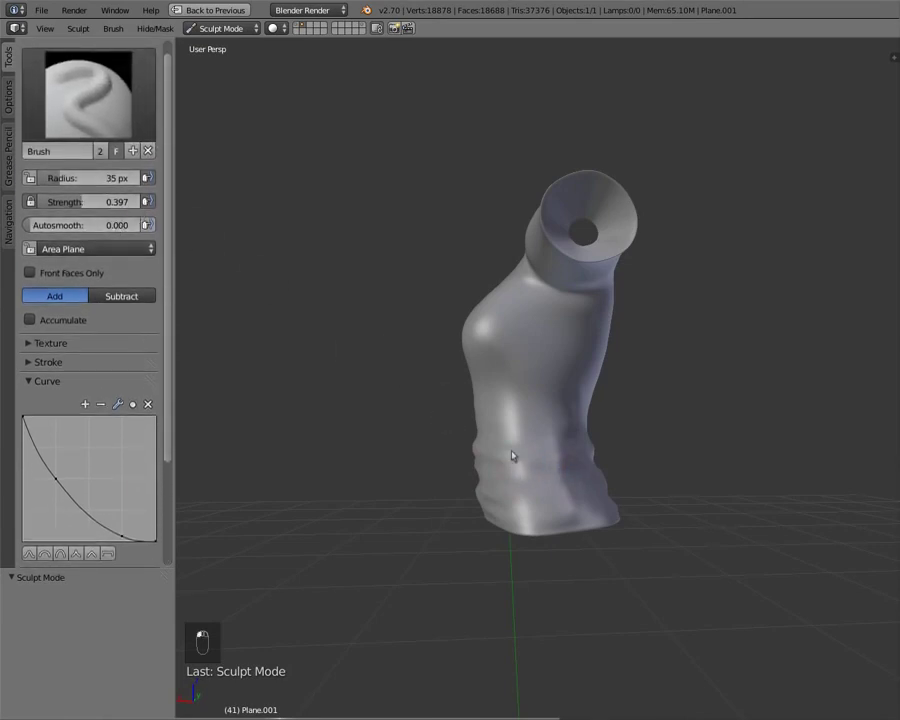
pyautogui.moveTo(559, 497); pyautogui.dragTo(472, 496, button='middle')
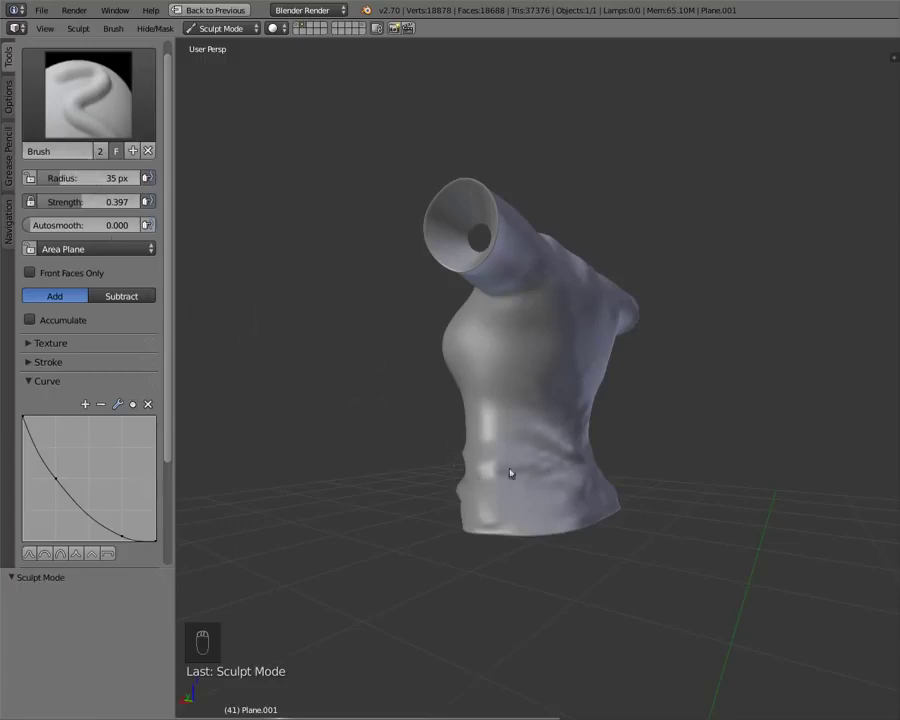
pyautogui.moveTo(582, 503); pyautogui.dragTo(487, 513, button='middle')
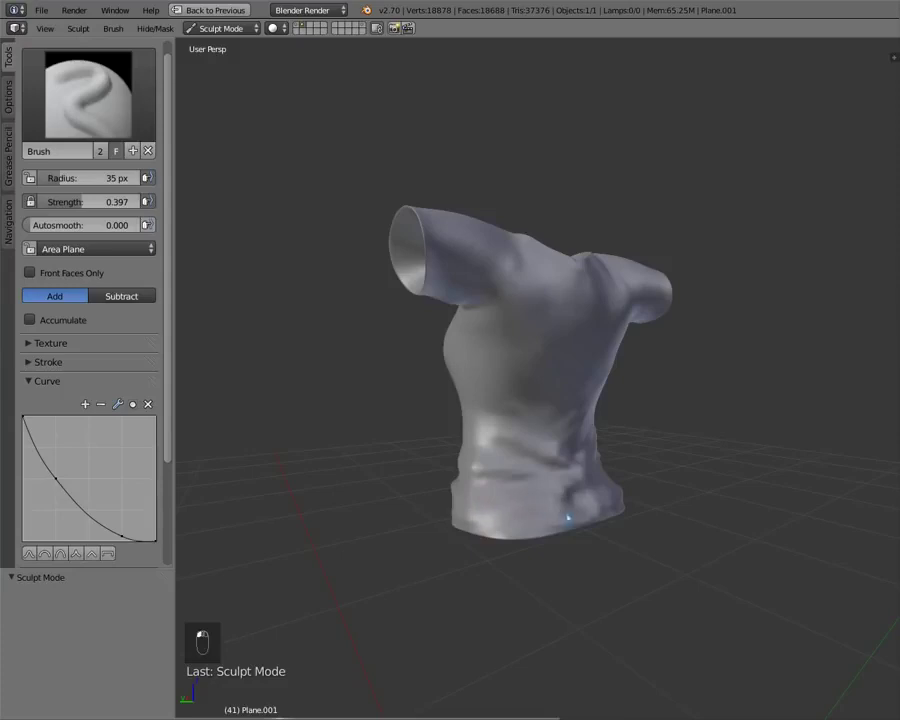
pyautogui.moveTo(572, 508); pyautogui.dragTo(571, 514, button='middle')
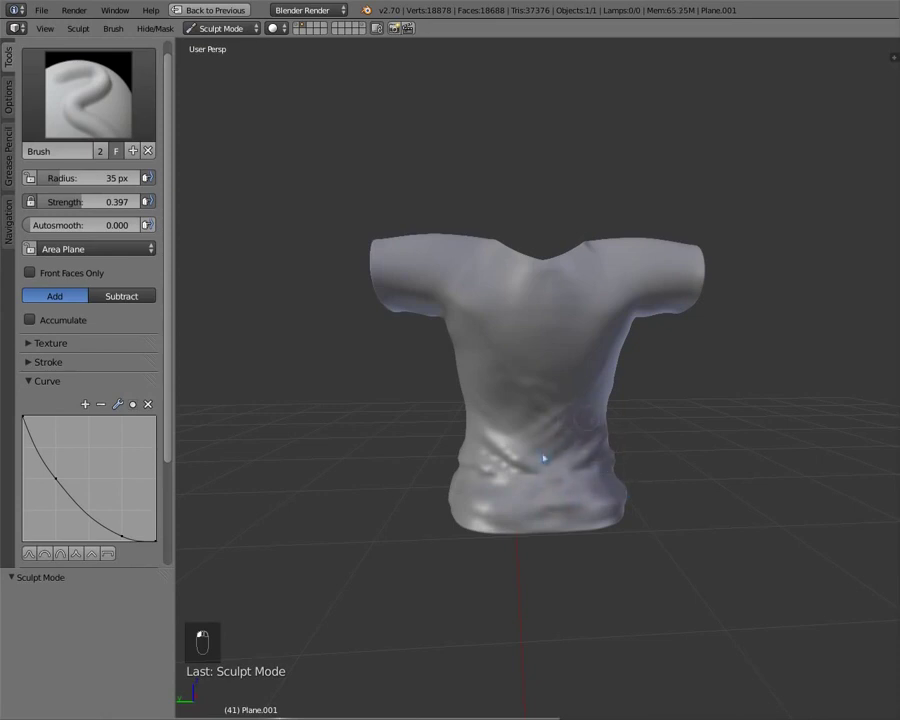
# Sculpt creases around the shirt's shoulders, armpits and upper sleeves on both front and back
pyautogui.moveTo(480, 368); pyautogui.dragTo(684, 363, button='middle')
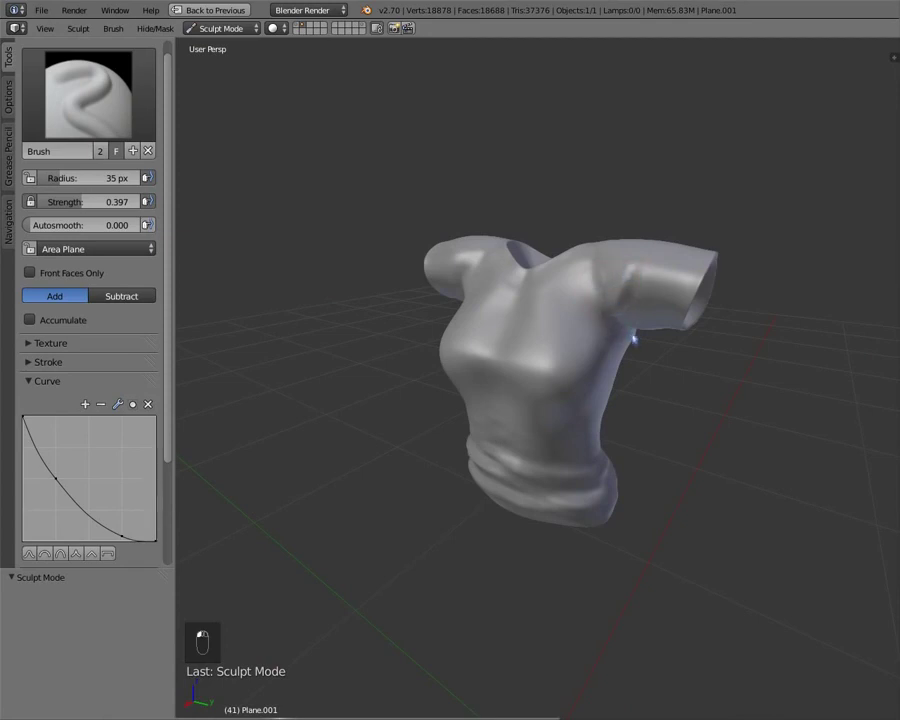
pyautogui.moveTo(622, 324); pyautogui.dragTo(643, 334, button='middle')
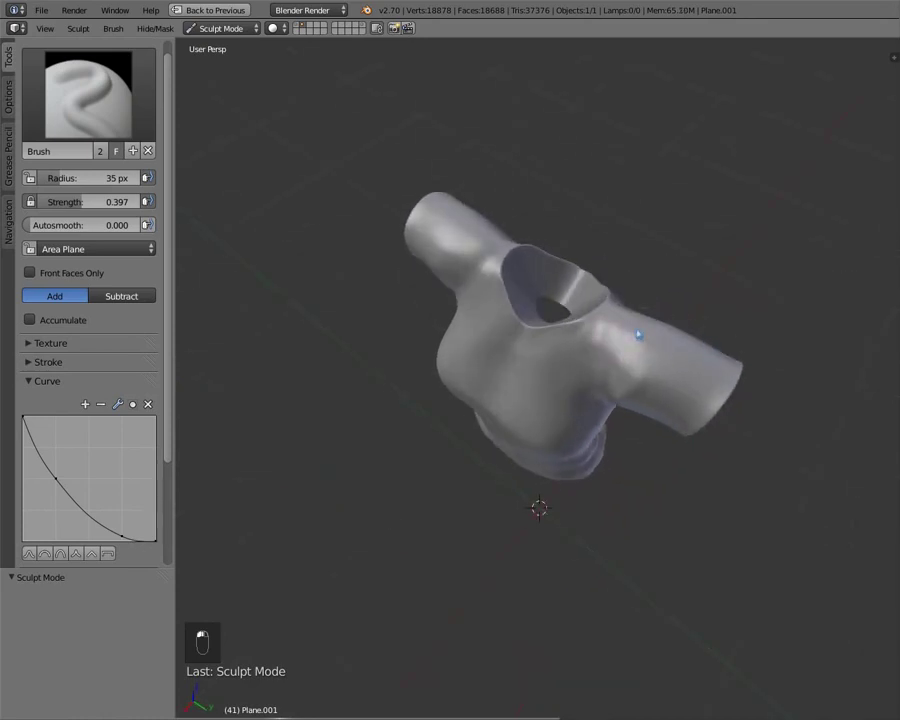
pyautogui.moveTo(709, 346); pyautogui.dragTo(445, 290, button='middle')
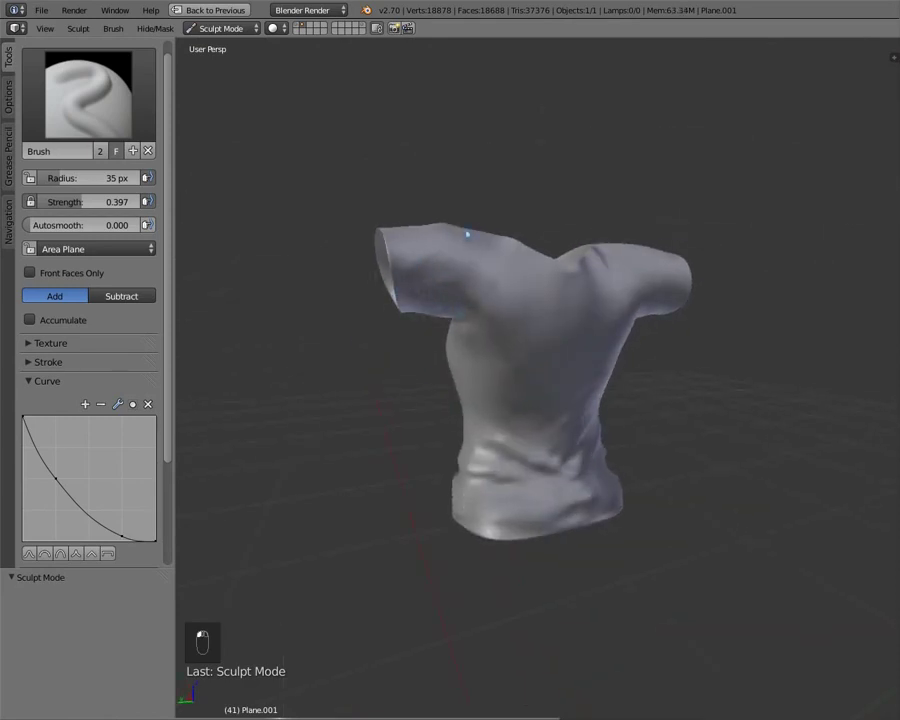
pyautogui.moveTo(454, 305); pyautogui.dragTo(652, 312, button='middle')
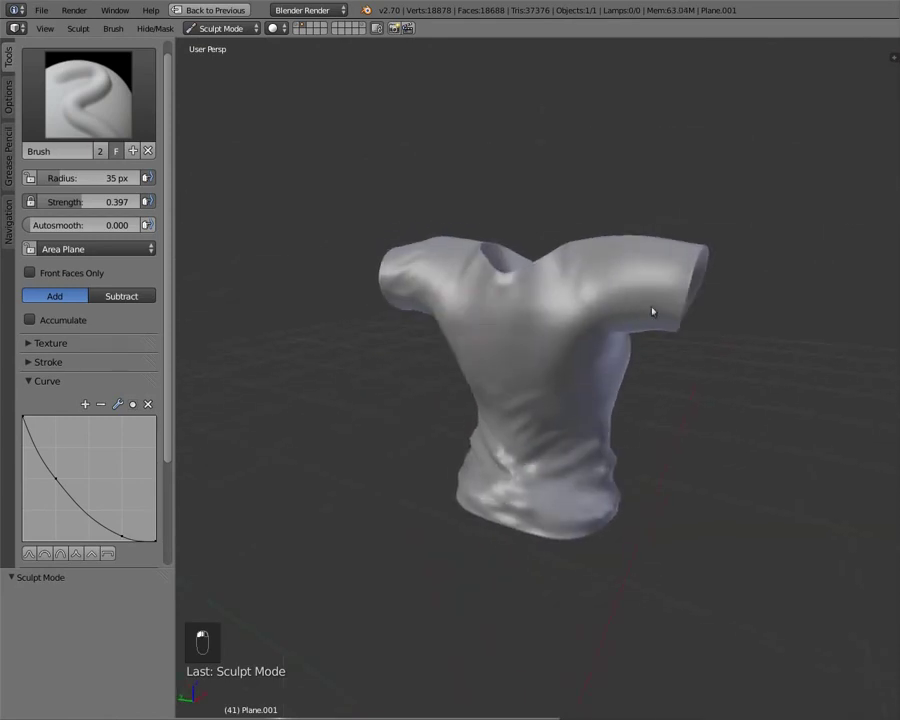
pyautogui.moveTo(606, 274)
pyautogui.mouseDown()
pyautogui.moveTo(635, 281)
pyautogui.moveTo(603, 305)
pyautogui.moveTo(685, 325)
pyautogui.moveTo(625, 292)
pyautogui.mouseUp()
pyautogui.moveTo(625, 292); pyautogui.dragTo(409, 282, button='middle')
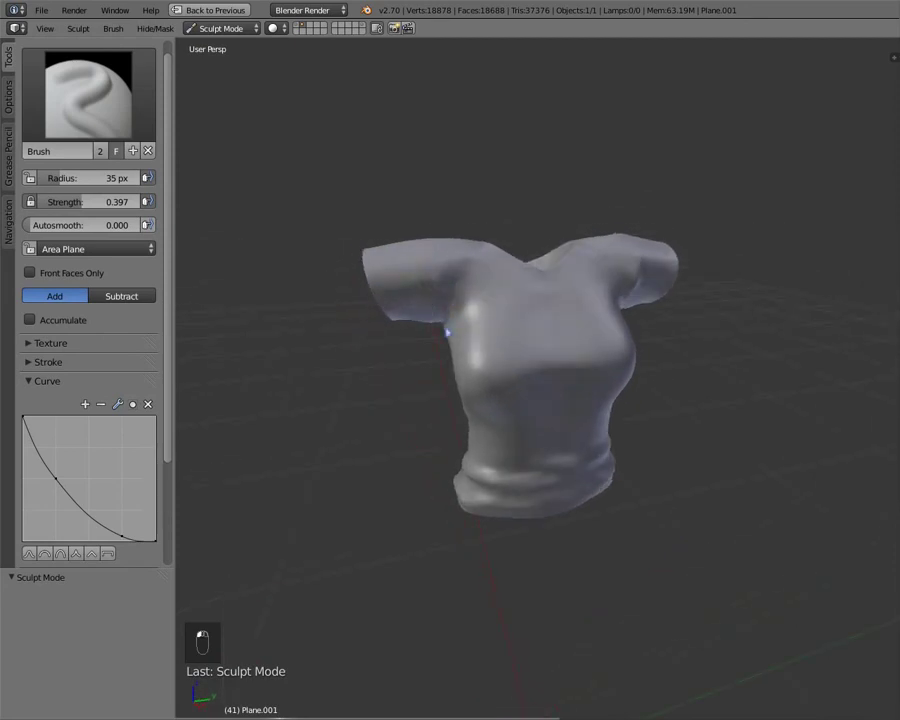
# Add folds to the sleeves and the side of the torso below the armpit, continuing onto the upper back
pyautogui.moveTo(451, 313); pyautogui.dragTo(541, 262, button='middle')
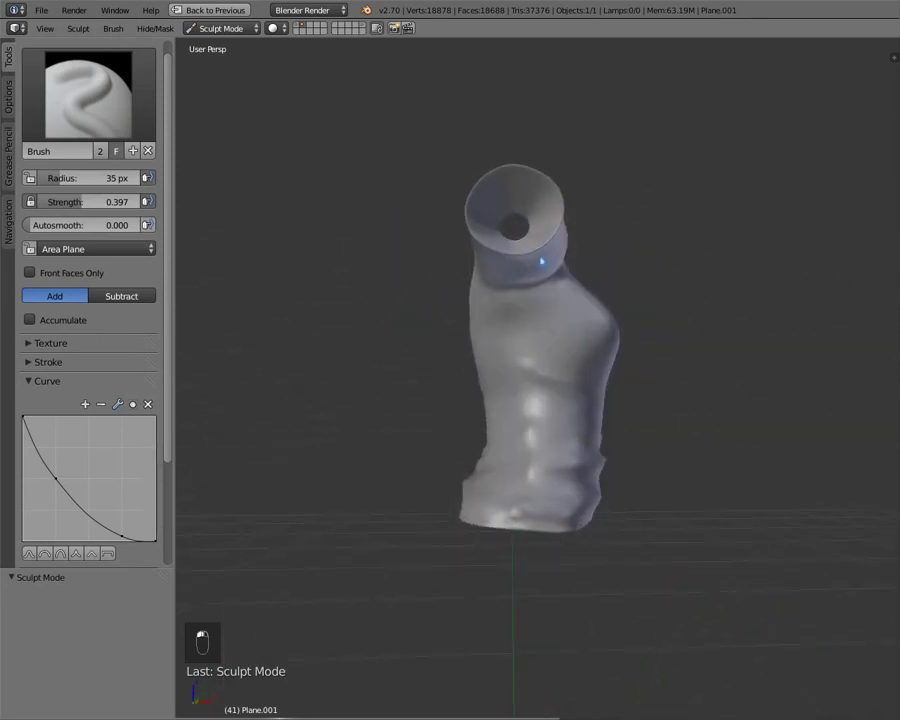
pyautogui.moveTo(466, 293); pyautogui.dragTo(627, 356, button='middle')
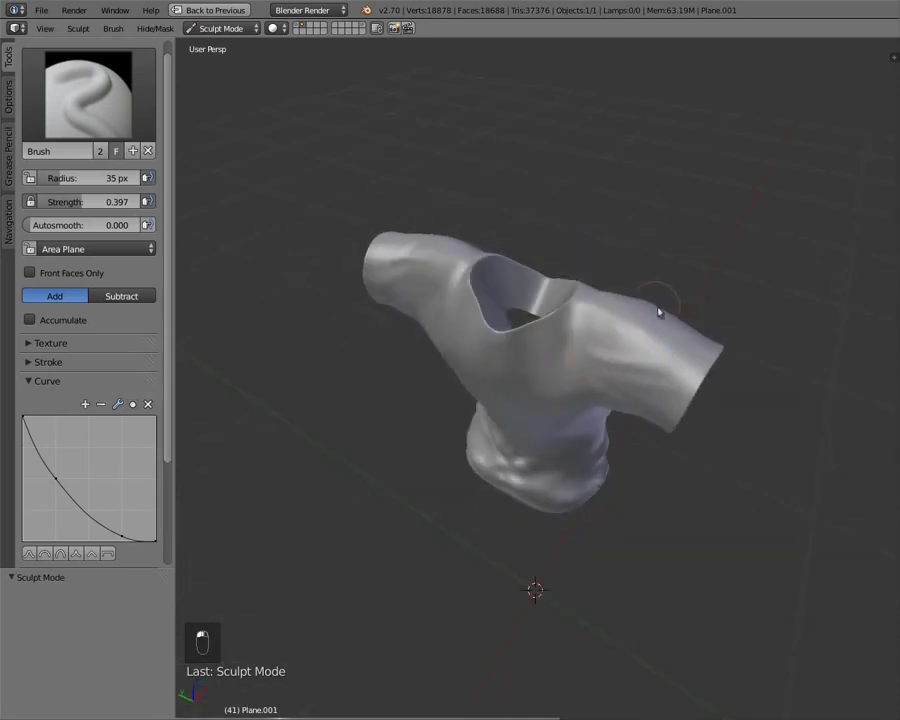
pyautogui.moveTo(659, 312)
pyautogui.mouseDown(button='middle')
pyautogui.moveTo(694, 286)
pyautogui.moveTo(463, 270)
pyautogui.mouseUp(button='middle')
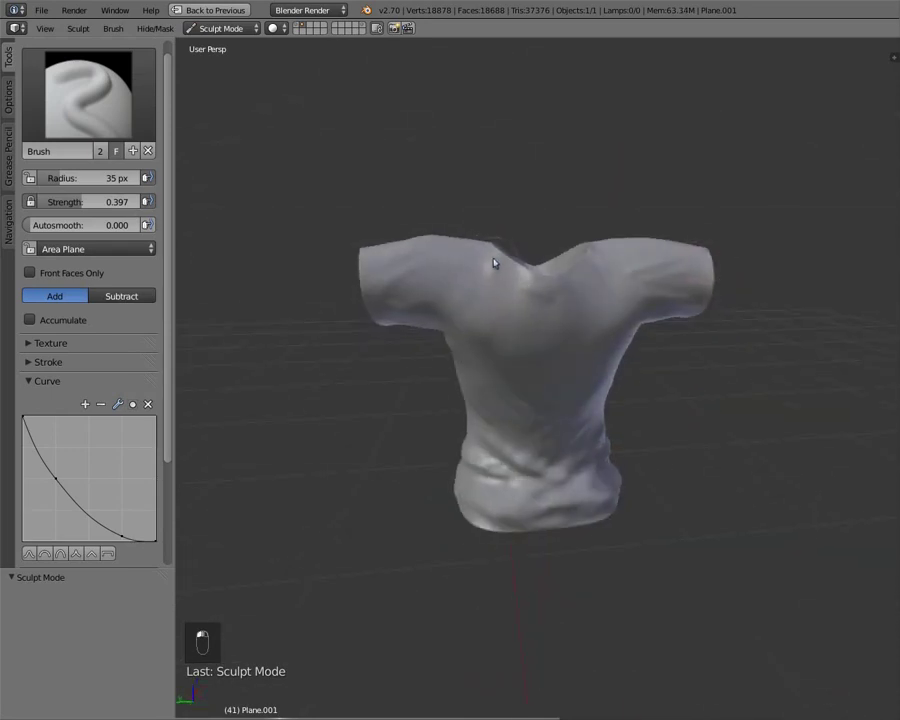
pyautogui.moveTo(464, 349); pyautogui.dragTo(531, 316, button='middle')
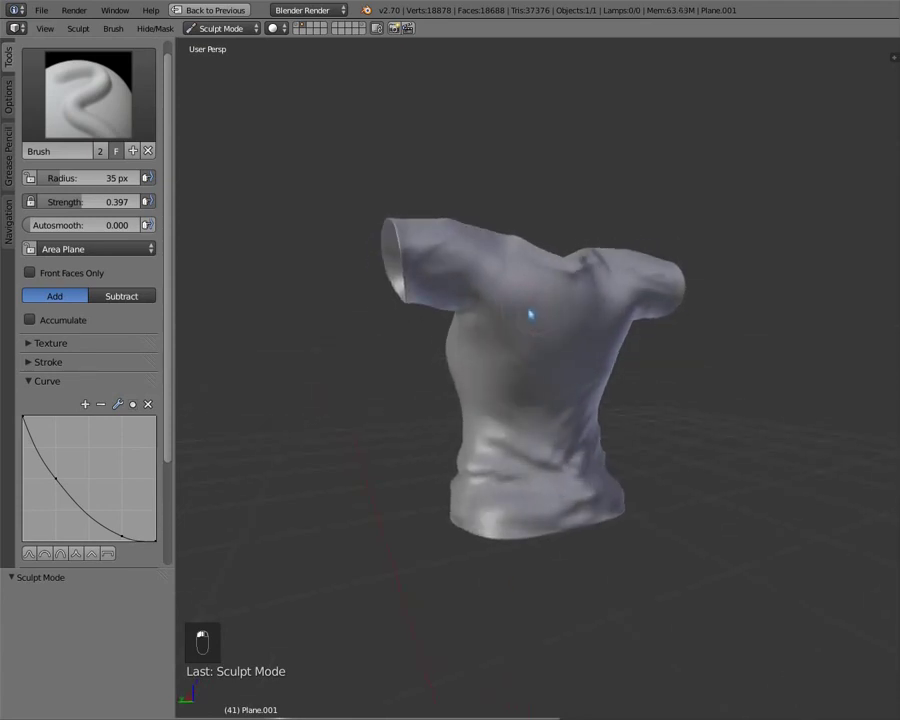
pyautogui.moveTo(585, 342); pyautogui.dragTo(501, 397, button='middle')
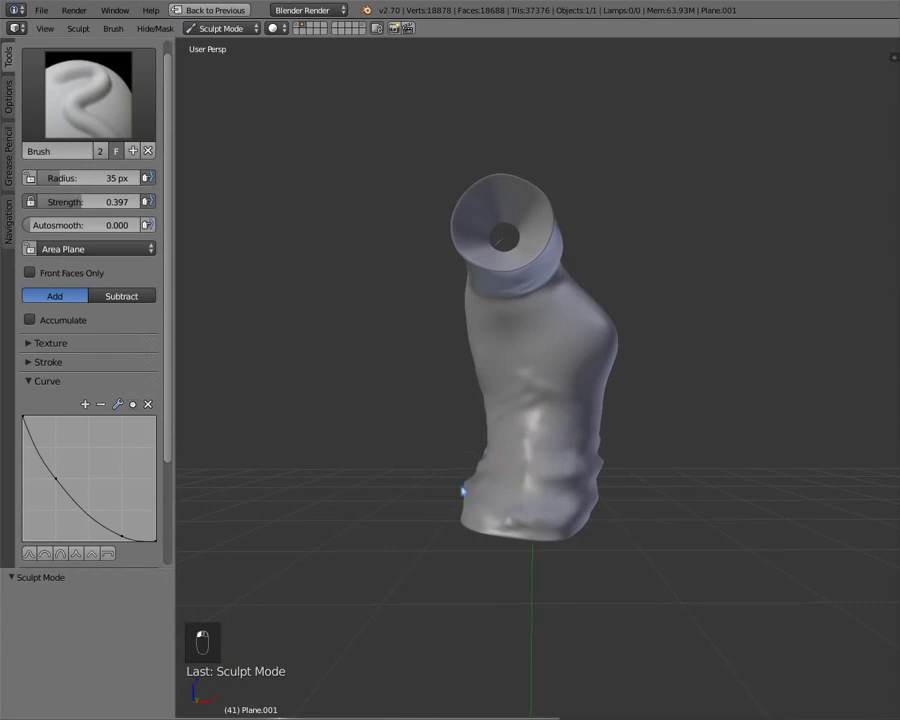
# Sculpt shallow horizontal folds across the chest between the neckline and the bust
pyautogui.moveTo(464, 488); pyautogui.dragTo(458, 356, button='middle')
pyautogui.moveTo(529, 357); pyautogui.dragTo(544, 381, button='middle')
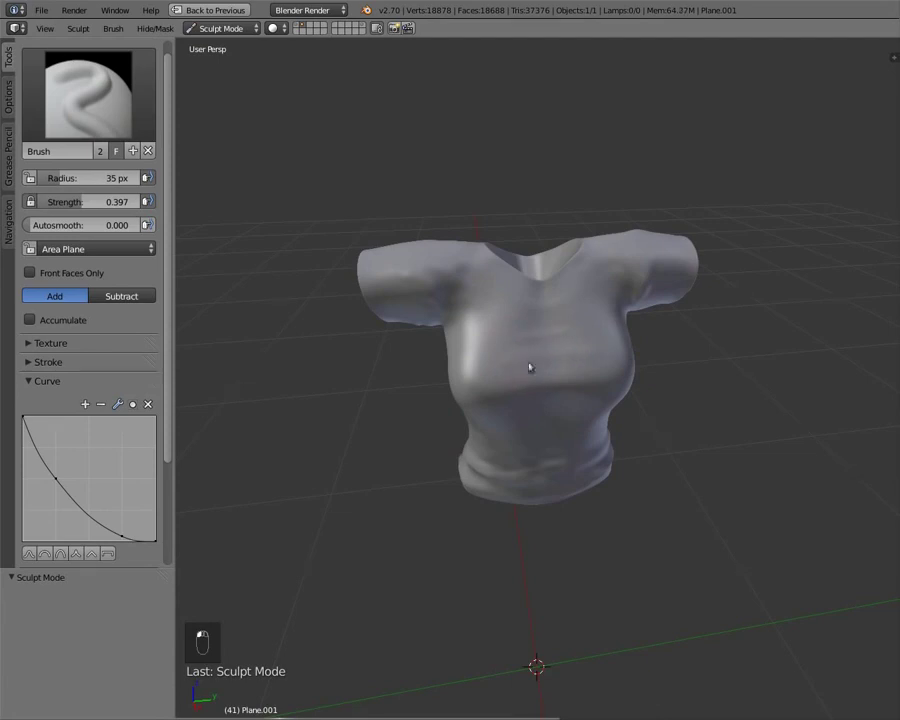
pyautogui.moveTo(530, 366); pyautogui.dragTo(532, 333, button='middle')
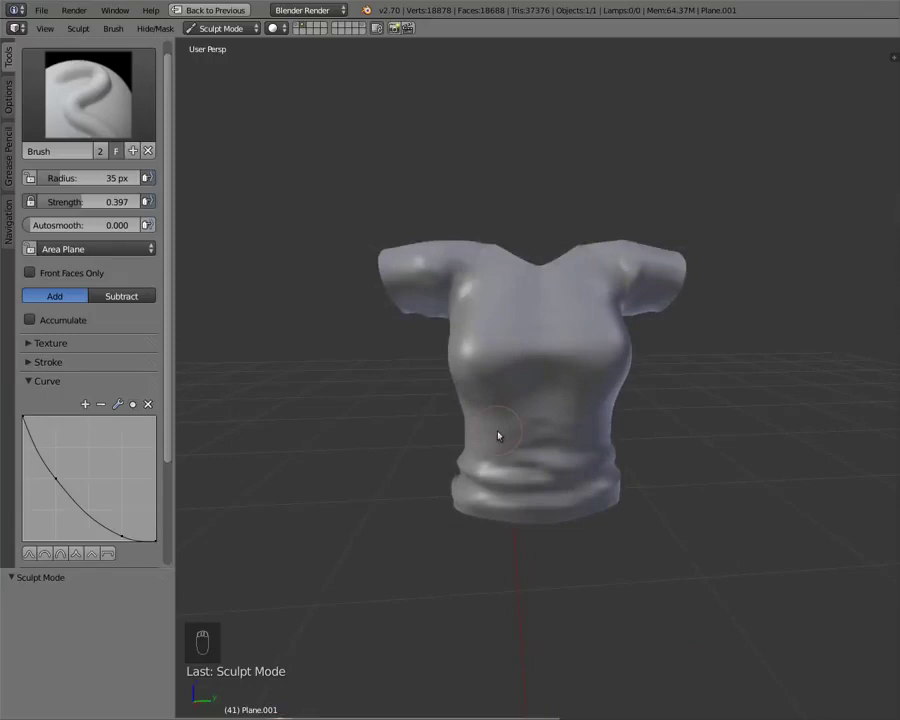
pyautogui.moveTo(498, 435); pyautogui.dragTo(426, 341, button='middle')
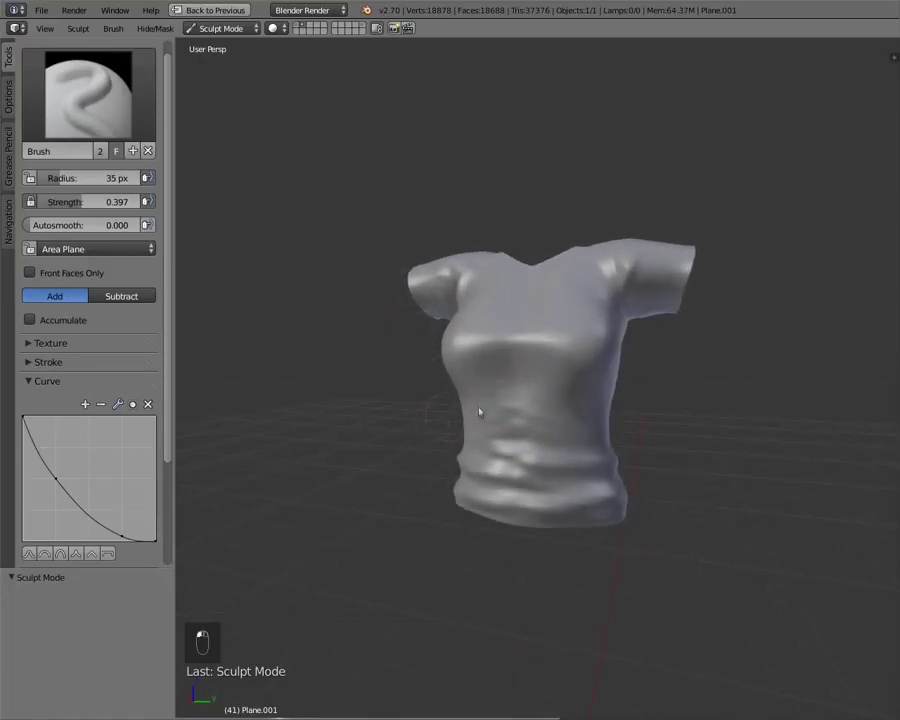
pyautogui.moveTo(490, 372); pyautogui.dragTo(496, 414, button='middle')
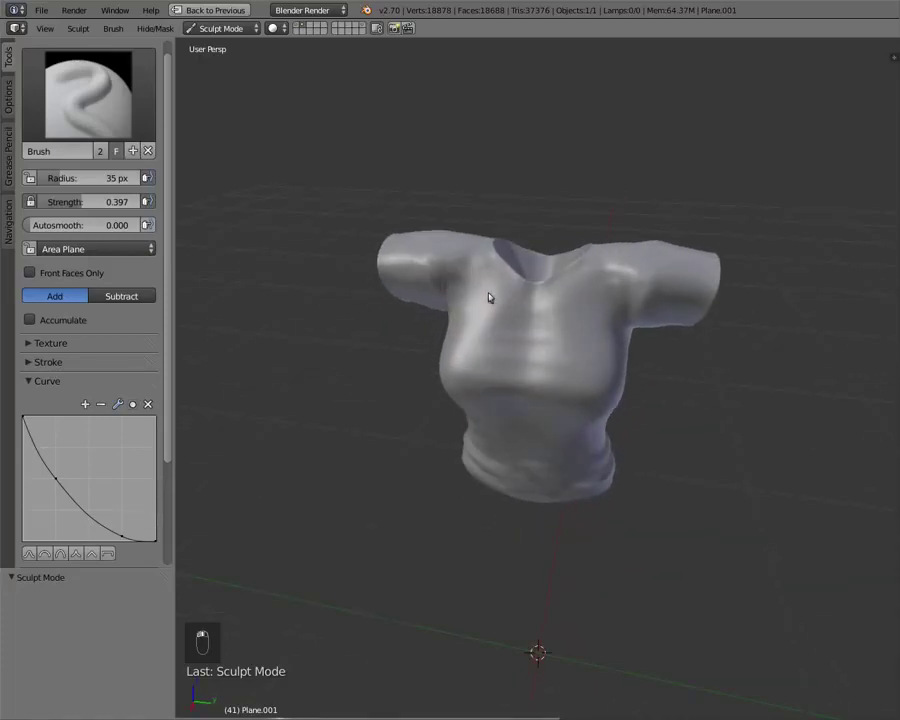
pyautogui.click(548, 298)
pyautogui.moveTo(637, 297); pyautogui.dragTo(481, 342, button='middle')
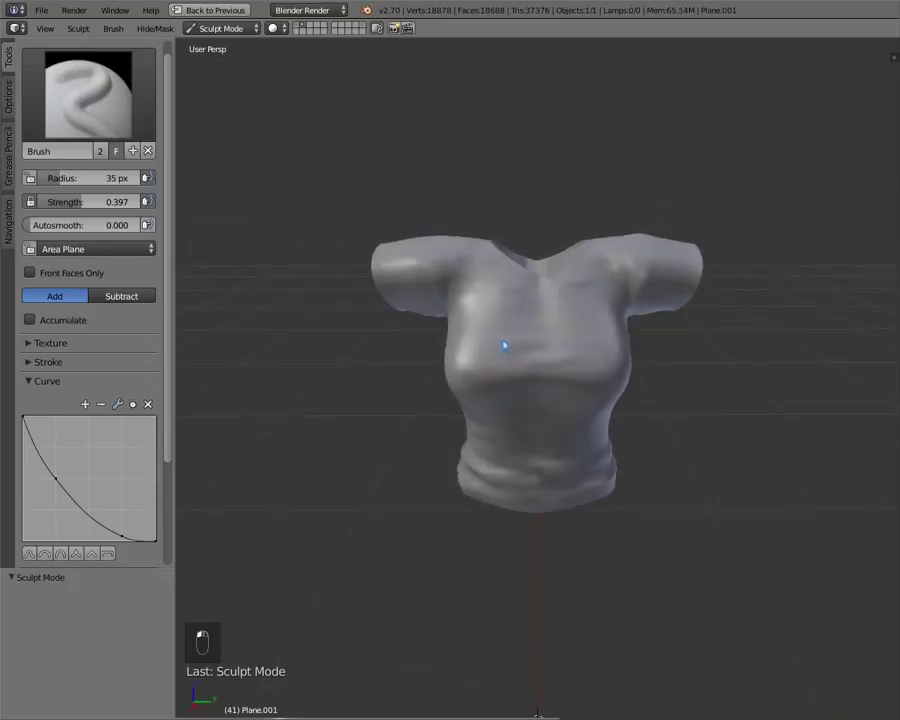
# Add diagonal folds over the stomach, then extend the creases around the waist to the back and hem
pyautogui.moveTo(523, 331); pyautogui.dragTo(470, 474, button='middle')
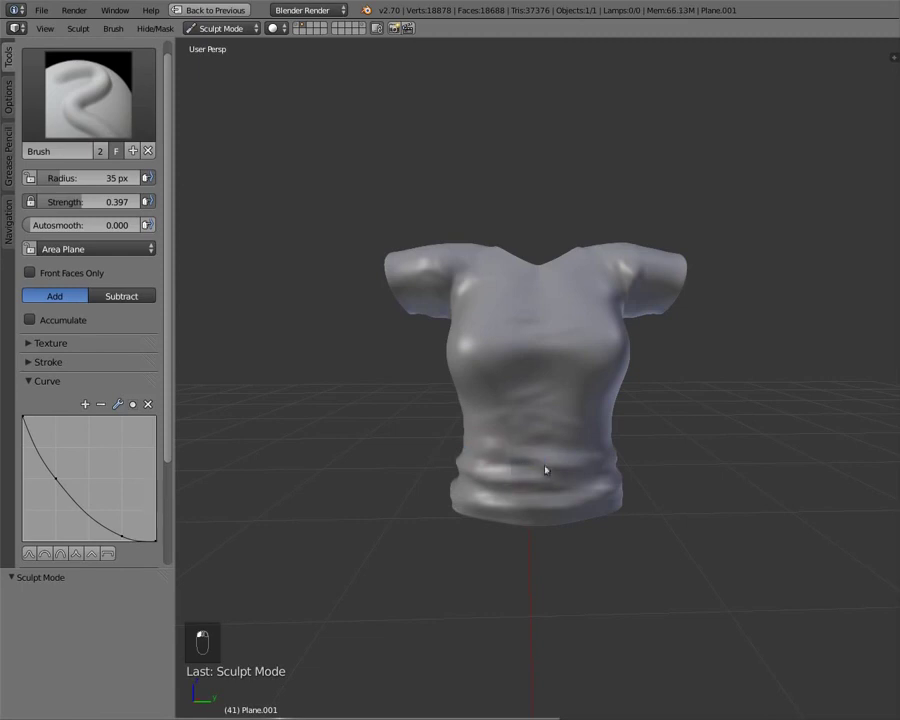
pyautogui.moveTo(545, 470); pyautogui.dragTo(573, 454, button='middle')
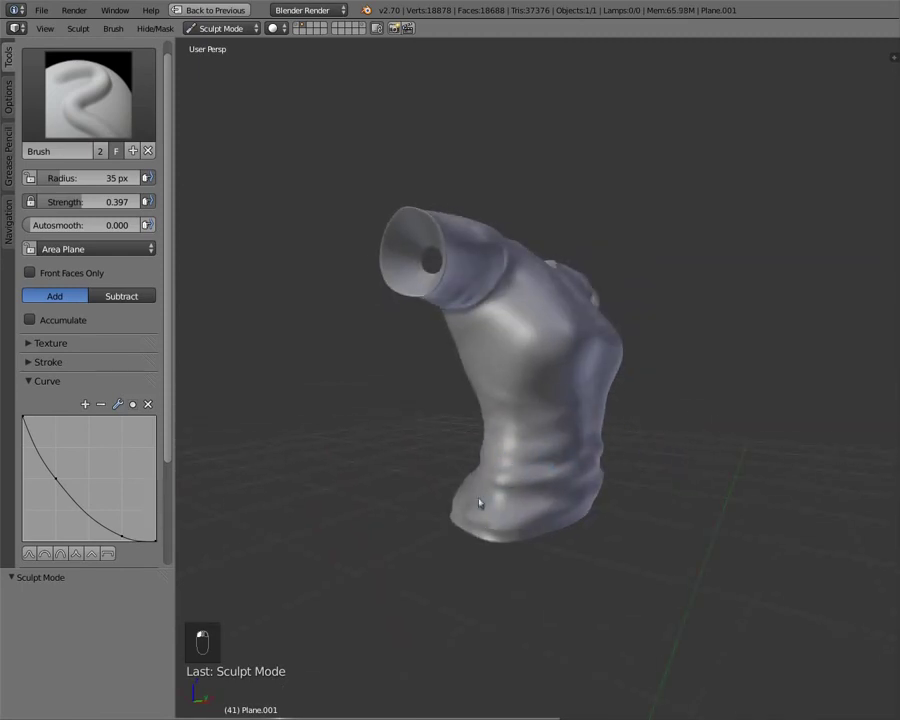
pyautogui.moveTo(493, 519)
pyautogui.mouseDown(button='middle')
pyautogui.moveTo(486, 482)
pyautogui.moveTo(538, 498)
pyautogui.moveTo(531, 515)
pyautogui.moveTo(472, 504)
pyautogui.moveTo(486, 502)
pyautogui.mouseUp(button='middle')
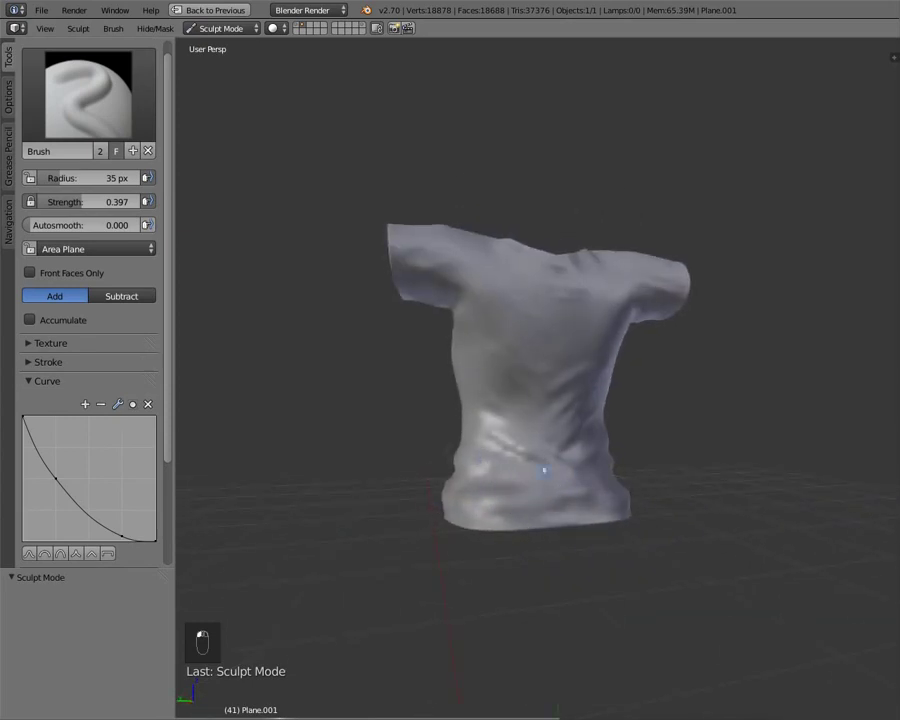
pyautogui.moveTo(542, 468)
pyautogui.mouseDown(button='middle')
pyautogui.moveTo(559, 469)
pyautogui.moveTo(545, 472)
pyautogui.mouseUp(button='middle')
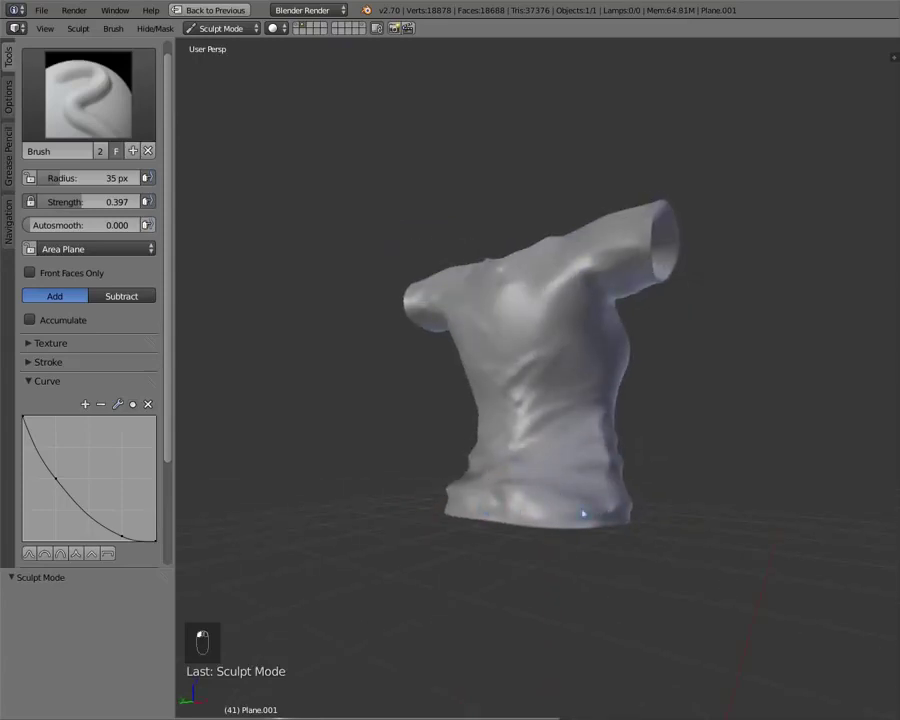
pyautogui.moveTo(532, 494); pyautogui.dragTo(675, 474, button='middle')
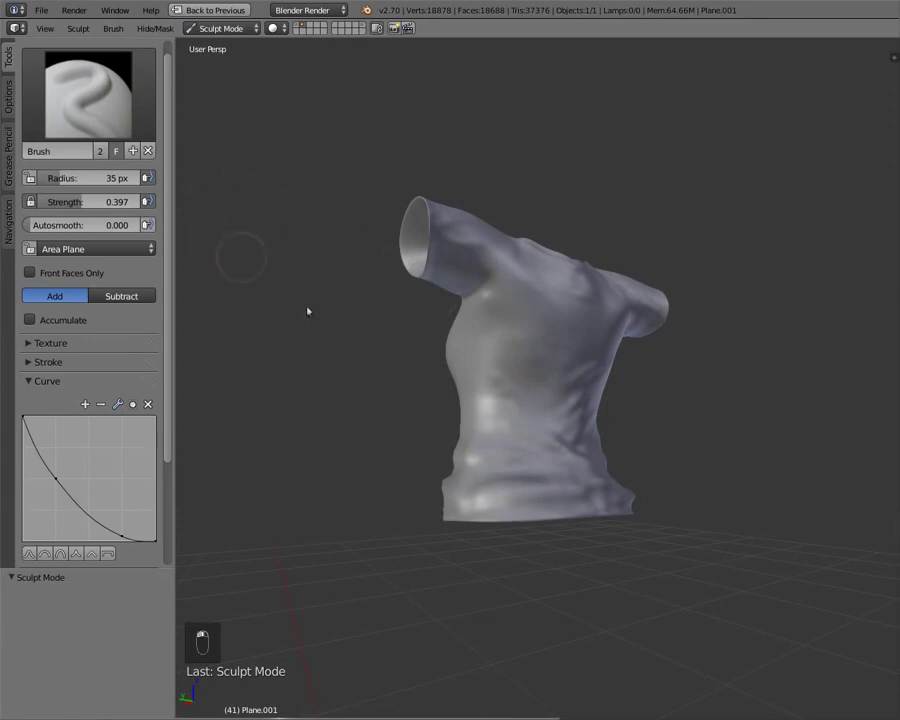
# Switch to the Smooth brush, lower its strength to 0.131 and soften the folds across the front of the stomach
pyautogui.moveTo(308, 311); pyautogui.dragTo(540, 305, button='middle')
pyautogui.moveTo(569, 372)
pyautogui.mouseDown(button='middle')
pyautogui.moveTo(629, 321)
pyautogui.moveTo(522, 310)
pyautogui.moveTo(563, 428)
pyautogui.moveTo(408, 384)
pyautogui.moveTo(460, 339)
pyautogui.moveTo(573, 295)
pyautogui.moveTo(569, 287)
pyautogui.mouseUp(button='middle')
pyautogui.click(85, 121)
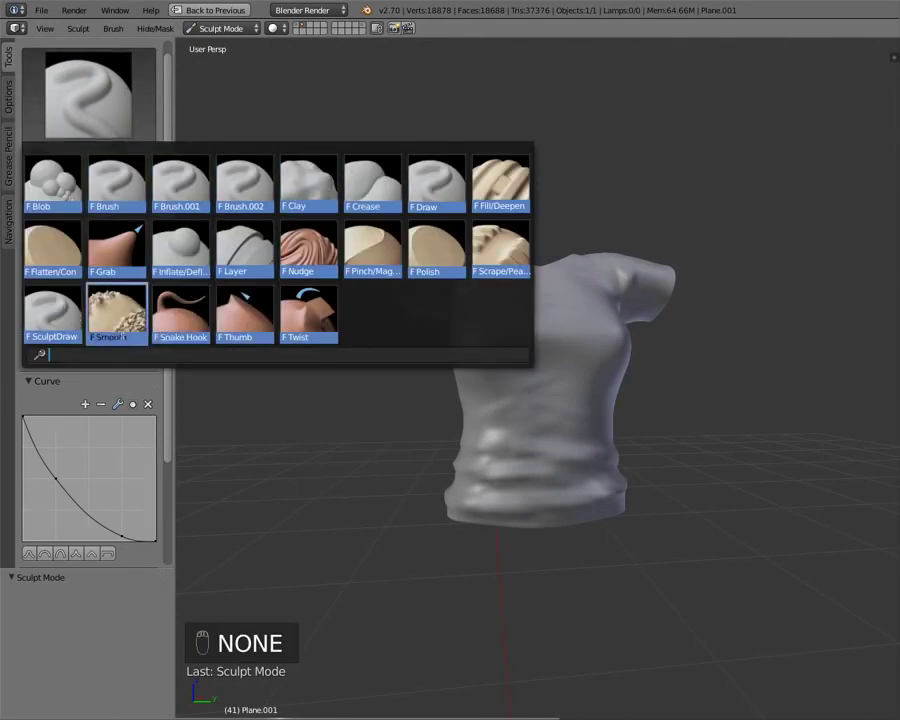
pyautogui.click(118, 320)
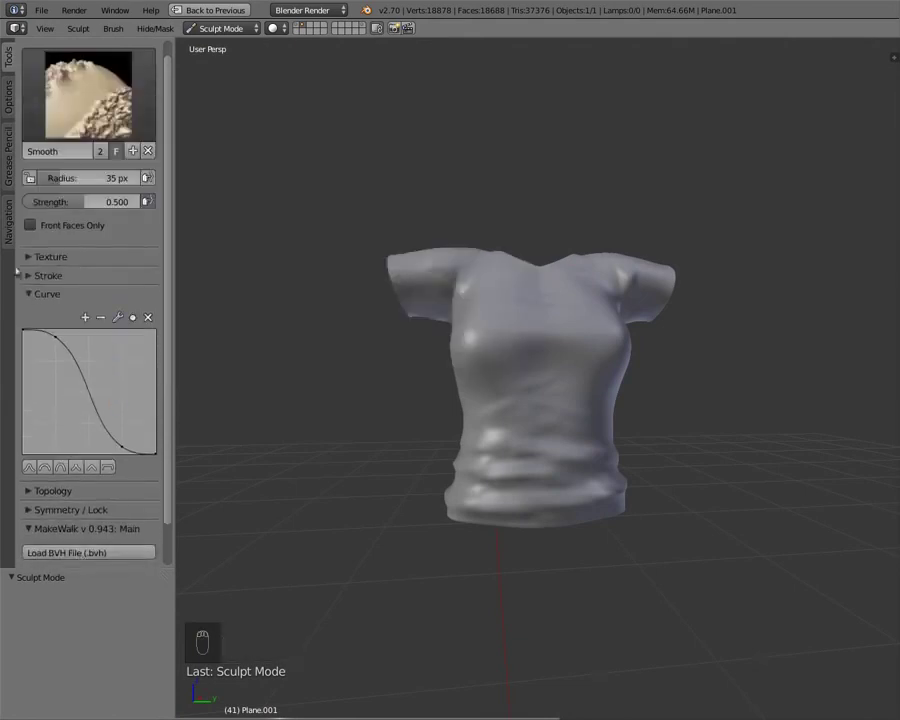
pyautogui.moveTo(78, 204); pyautogui.dragTo(30, 205)
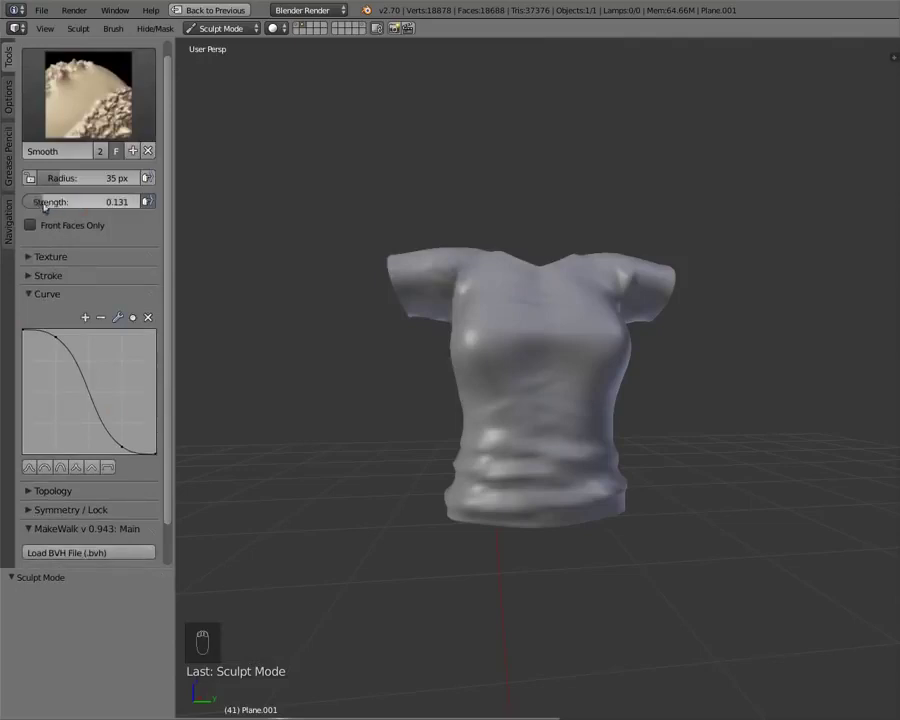
pyautogui.moveTo(549, 413)
pyautogui.mouseDown()
pyautogui.moveTo(508, 400)
pyautogui.moveTo(500, 434)
pyautogui.mouseUp()
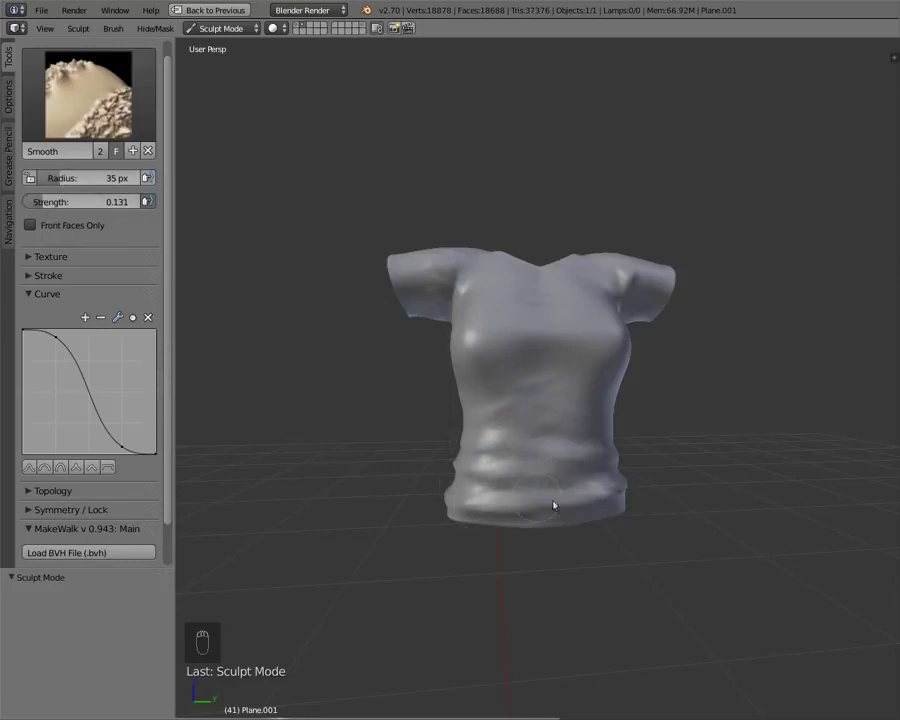
# Smooth the creases around the waist and hem, covering both sides and the lower back
pyautogui.moveTo(552, 486); pyautogui.dragTo(420, 462, button='middle')
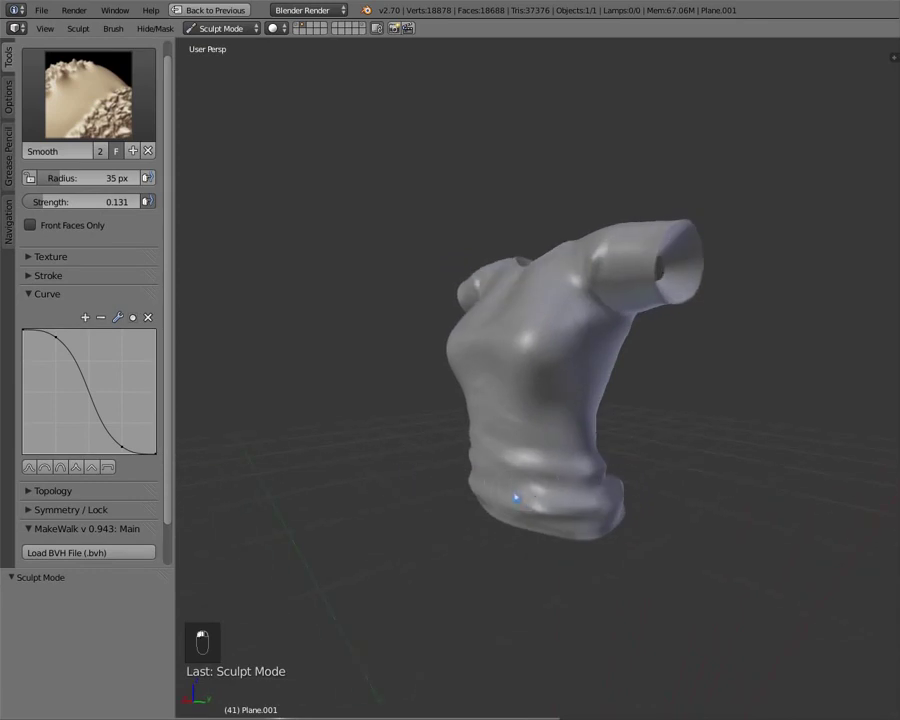
pyautogui.moveTo(526, 476); pyautogui.dragTo(530, 476, button='middle')
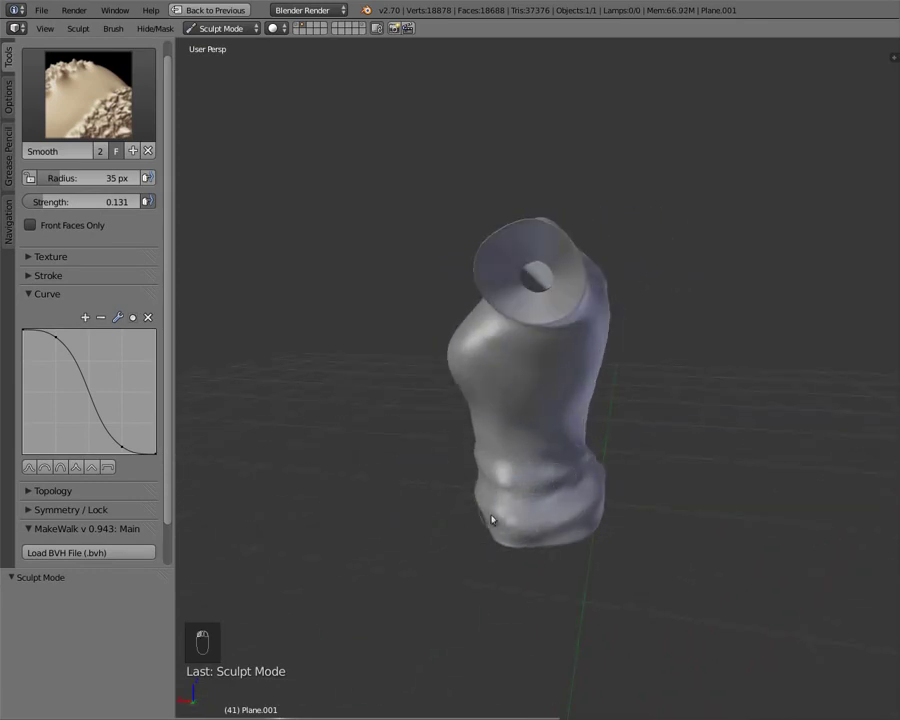
pyautogui.moveTo(506, 525); pyautogui.dragTo(520, 458, button='middle')
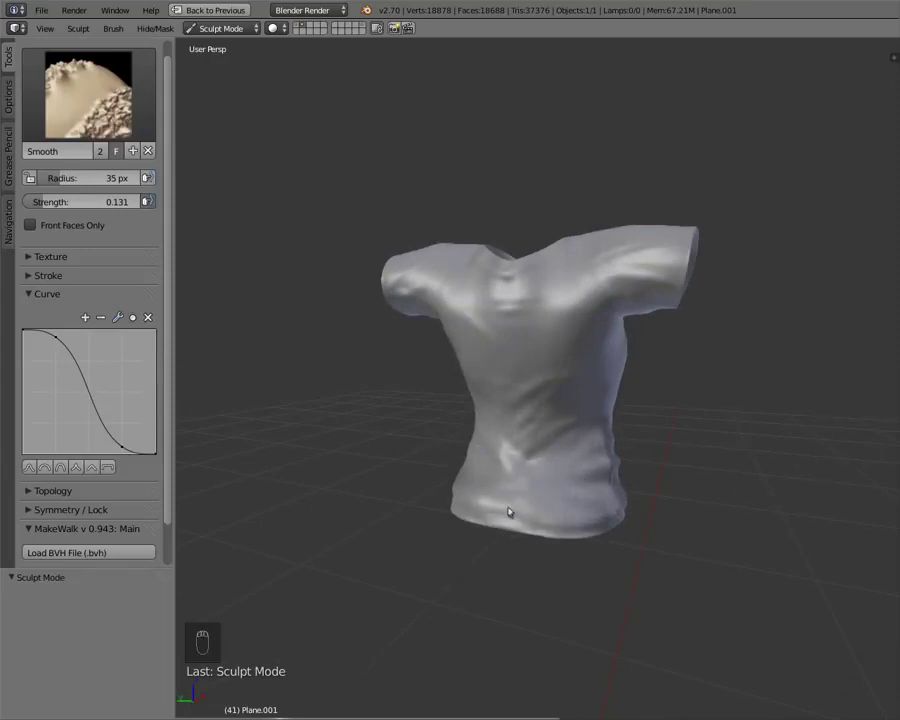
pyautogui.moveTo(481, 464); pyautogui.dragTo(446, 468, button='middle')
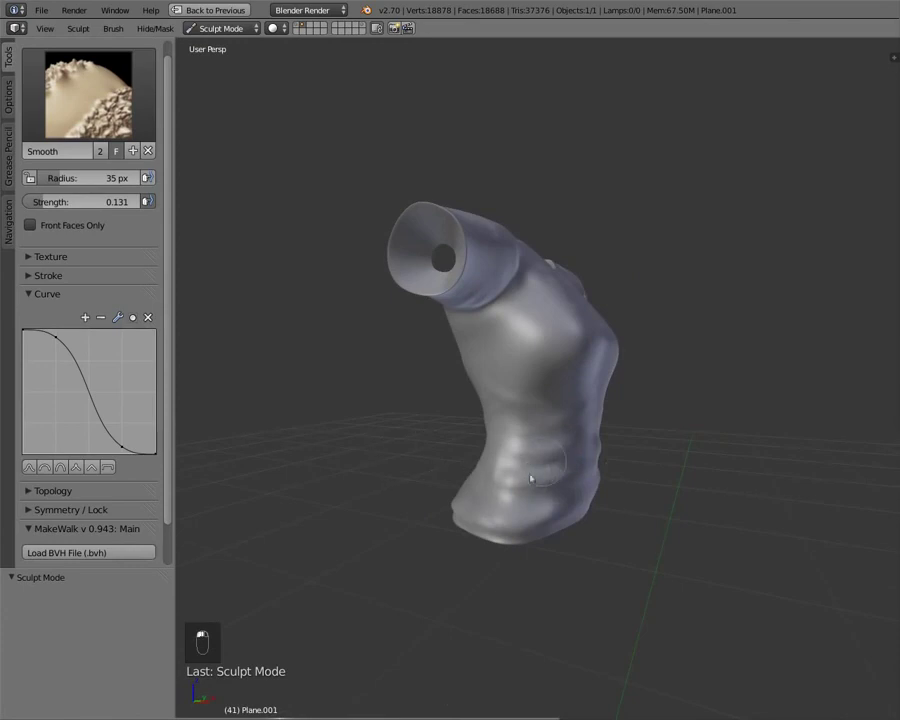
pyautogui.moveTo(572, 444); pyautogui.dragTo(466, 420, button='middle')
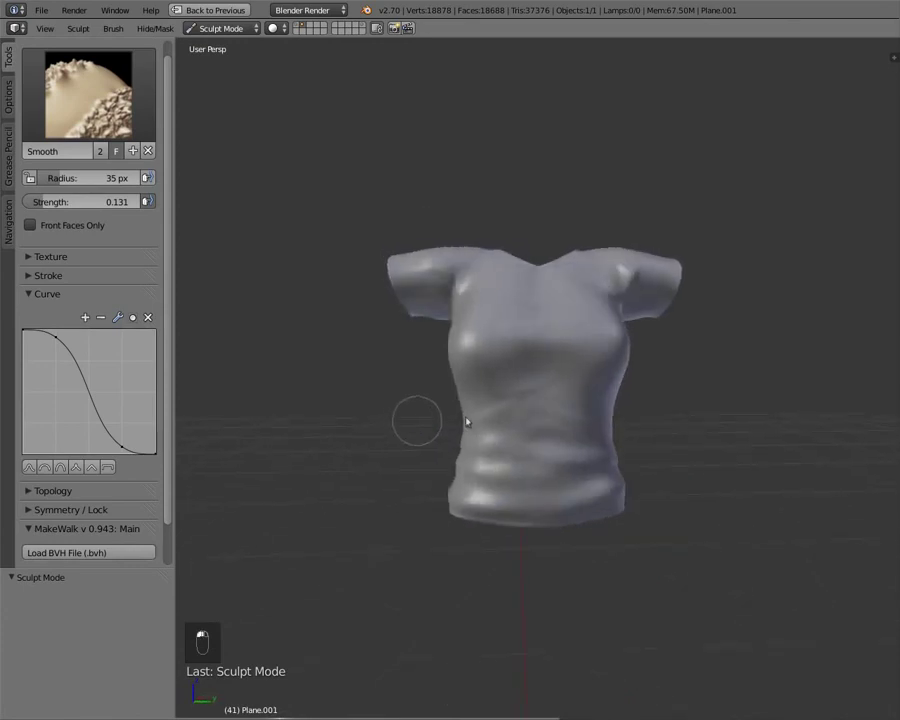
# Soften the folds on the chest below the neckline, then those across the shoulders and back
pyautogui.moveTo(505, 380); pyautogui.dragTo(546, 388, button='middle')
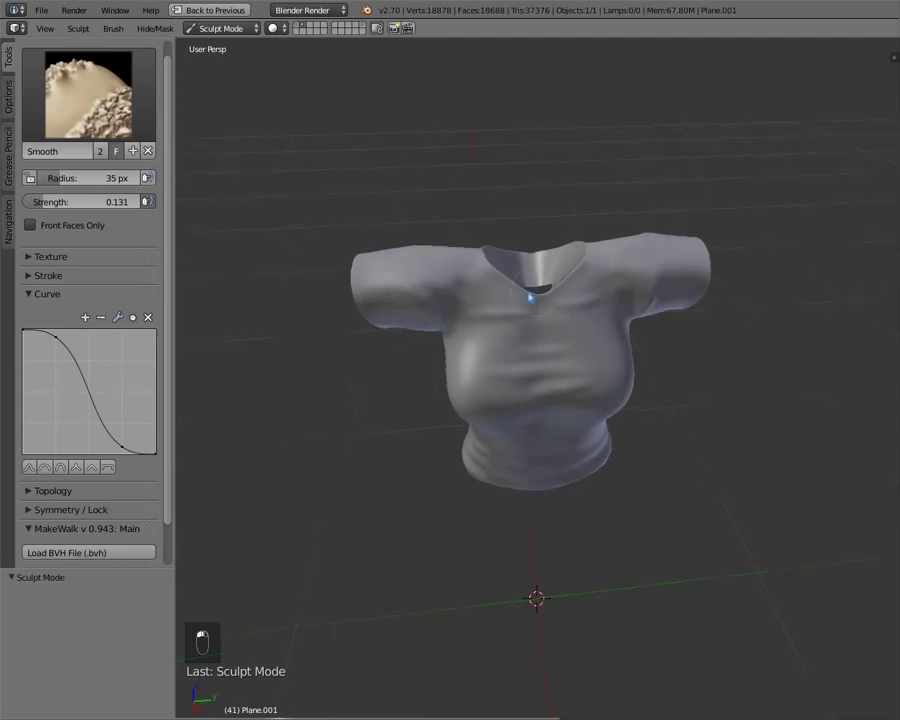
pyautogui.moveTo(527, 297); pyautogui.dragTo(508, 354, button='middle')
pyautogui.moveTo(433, 419); pyautogui.dragTo(535, 296, button='middle')
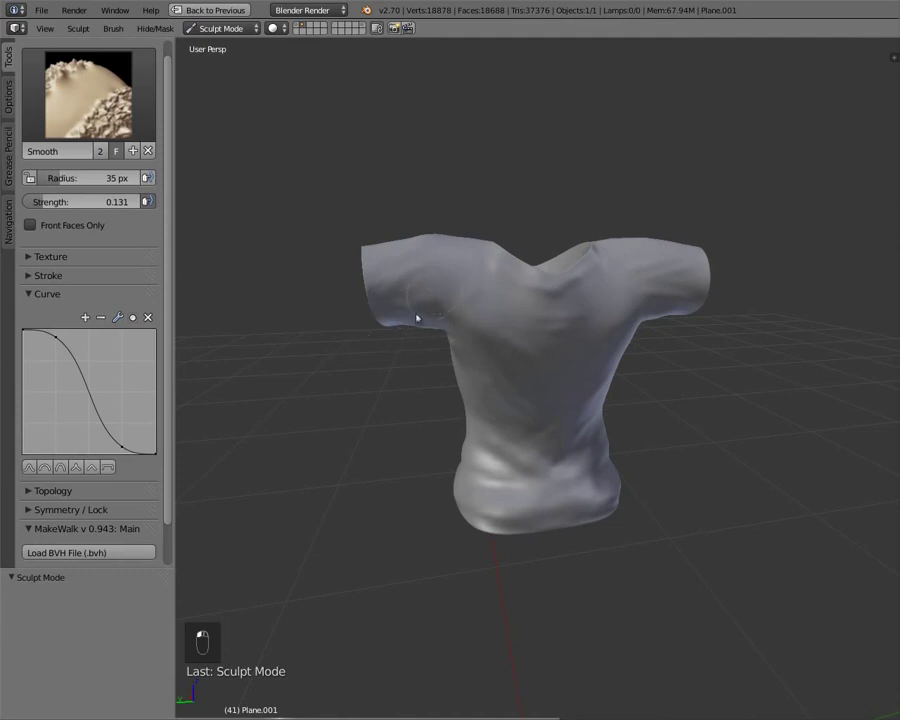
pyautogui.moveTo(414, 314); pyautogui.dragTo(538, 295, button='middle')
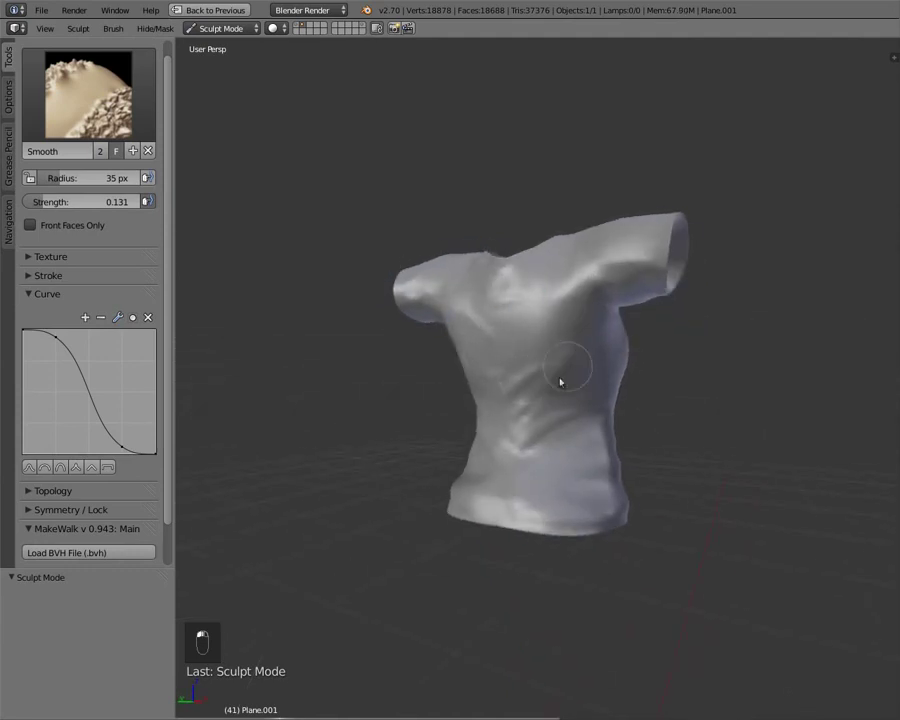
pyautogui.moveTo(526, 382); pyautogui.dragTo(542, 404, button='middle')
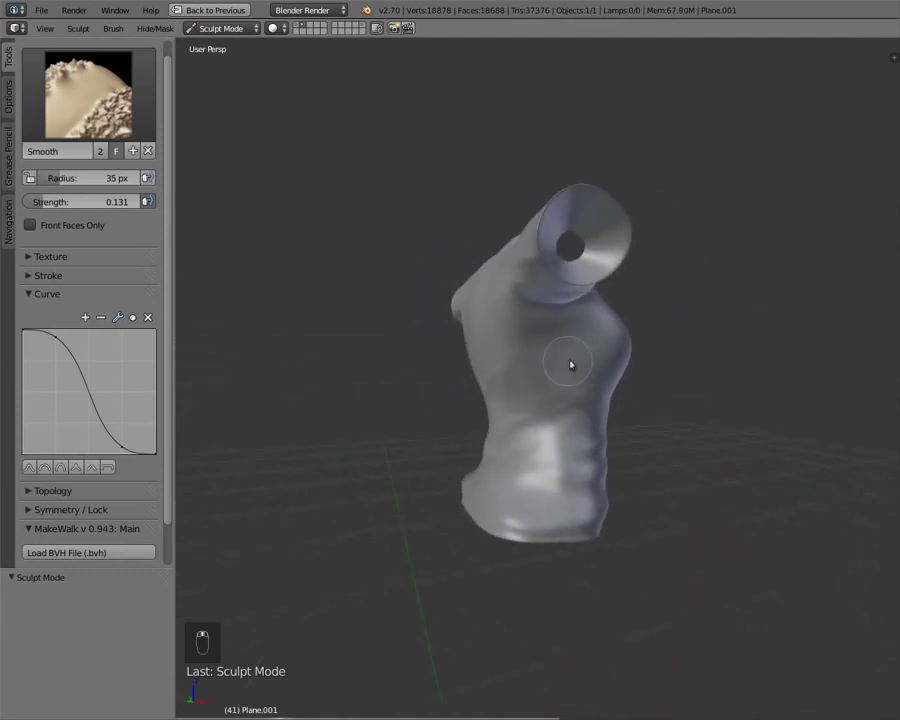
# Smooth the creases on the sleeves and around the armpits from the front and sides
pyautogui.moveTo(570, 364); pyautogui.dragTo(358, 388, button='middle')
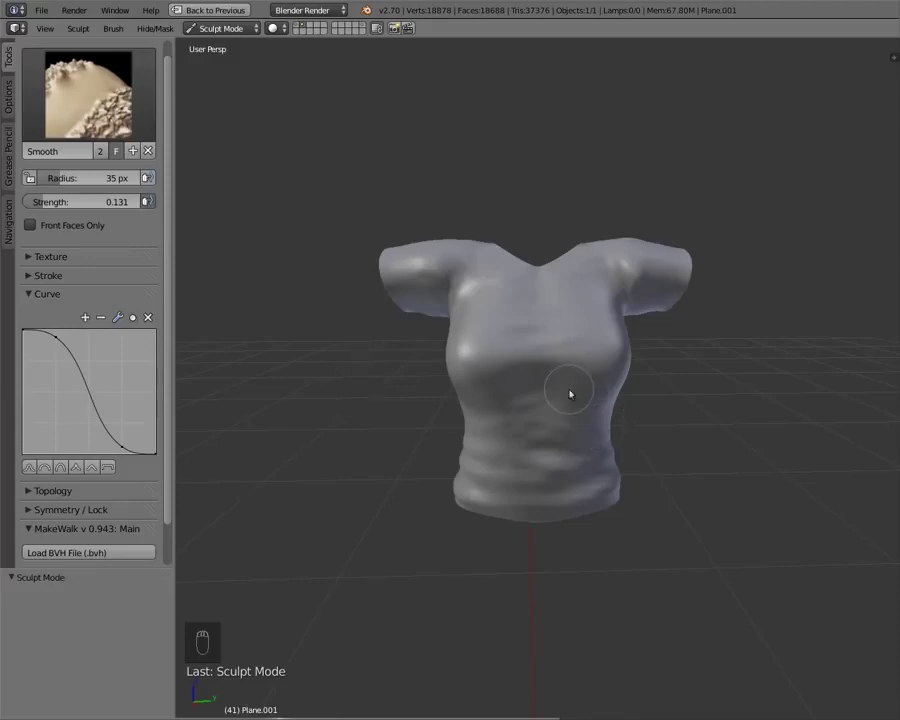
pyautogui.moveTo(569, 394); pyautogui.dragTo(593, 187, button='middle')
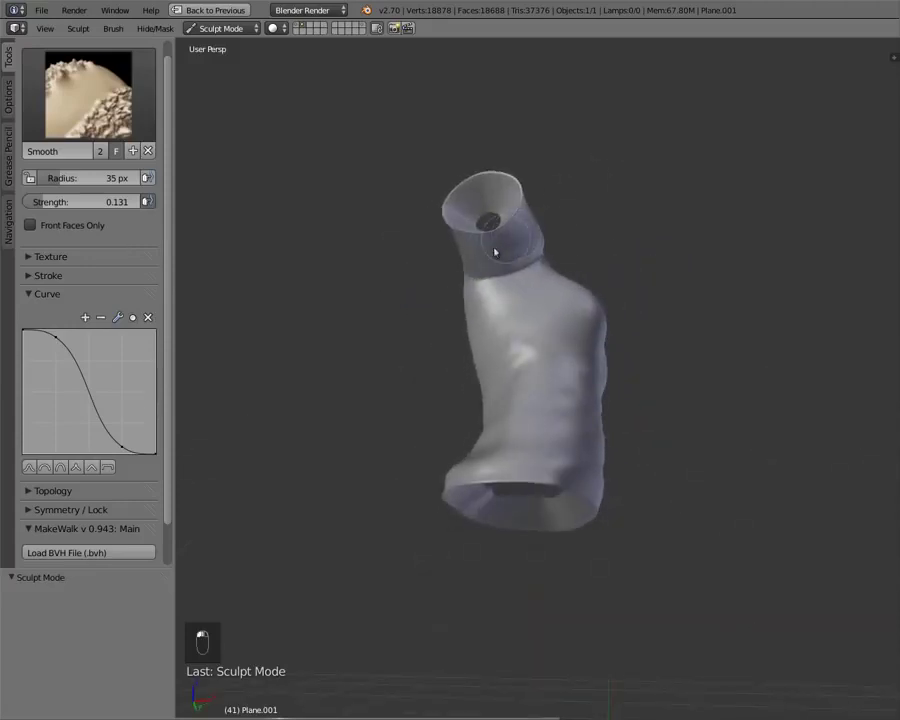
pyautogui.moveTo(521, 261); pyautogui.dragTo(669, 279, button='middle')
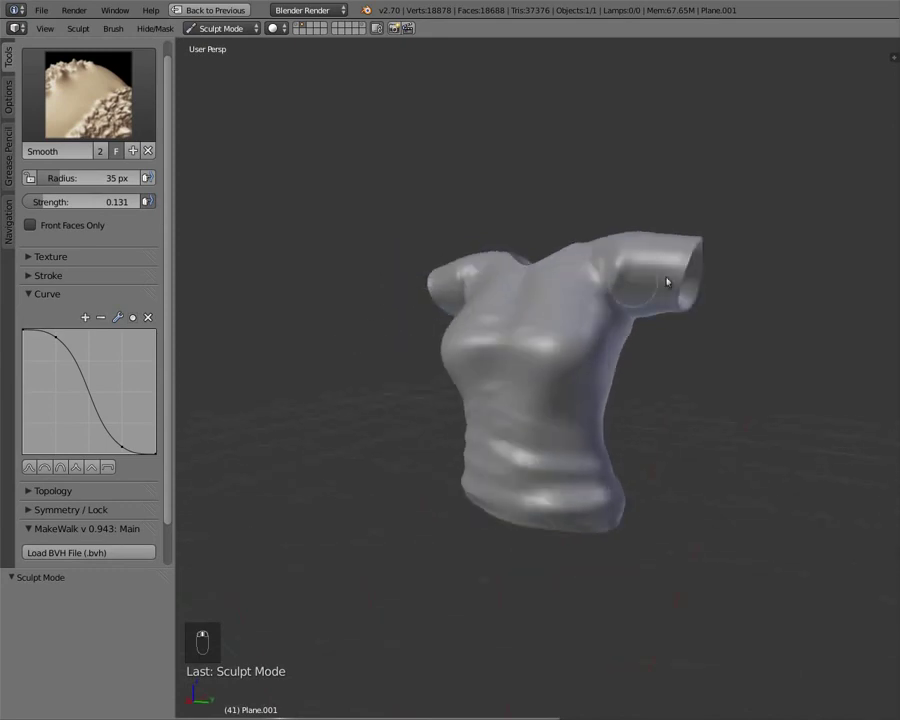
pyautogui.moveTo(629, 311); pyautogui.dragTo(683, 301, button='middle')
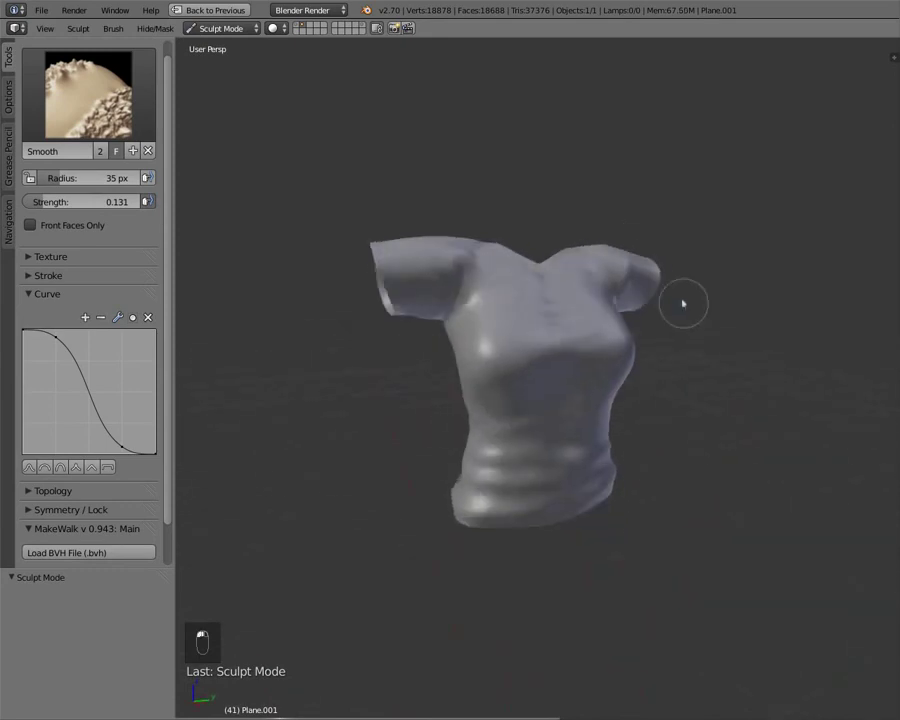
# Switch back to the custom sculpting brush and add folds down the torso's side from armpit to waist
pyautogui.click(86, 104)
pyautogui.click(120, 186)
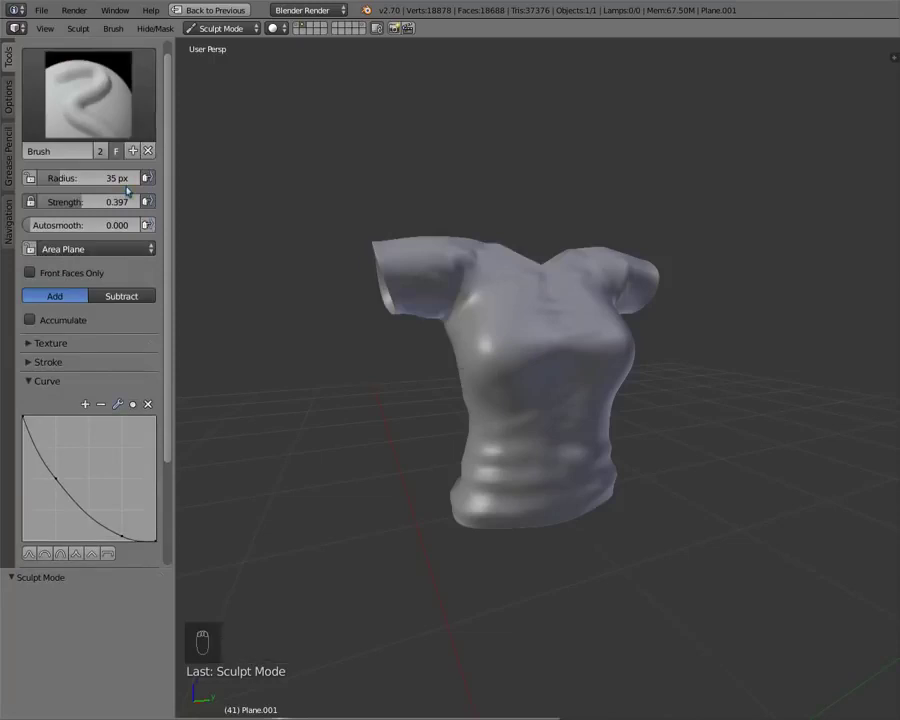
pyautogui.moveTo(636, 340); pyautogui.dragTo(530, 329, button='middle')
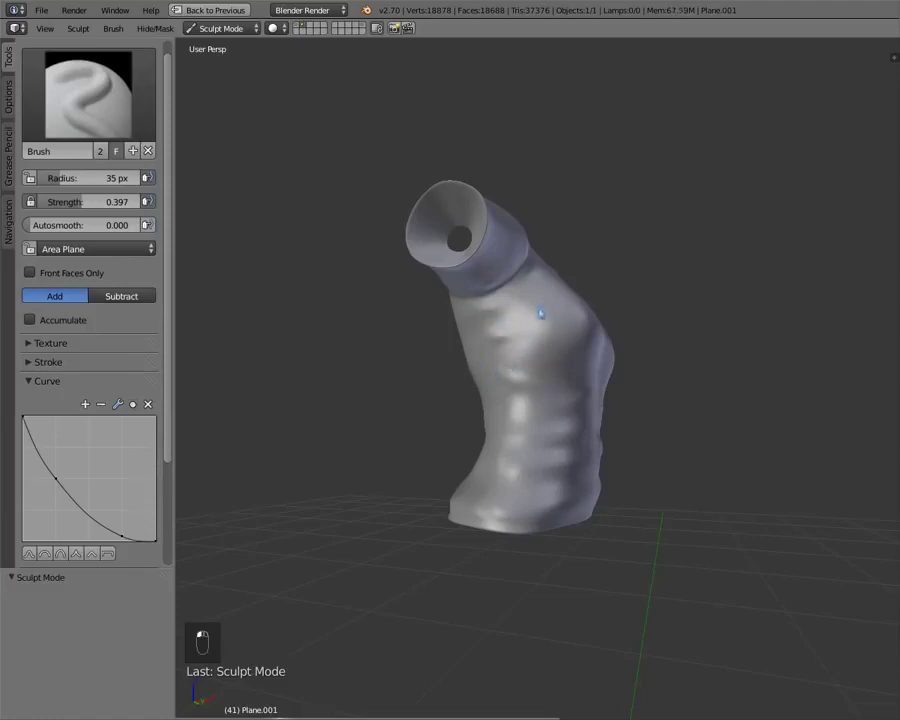
pyautogui.moveTo(531, 352); pyautogui.dragTo(514, 386, button='middle')
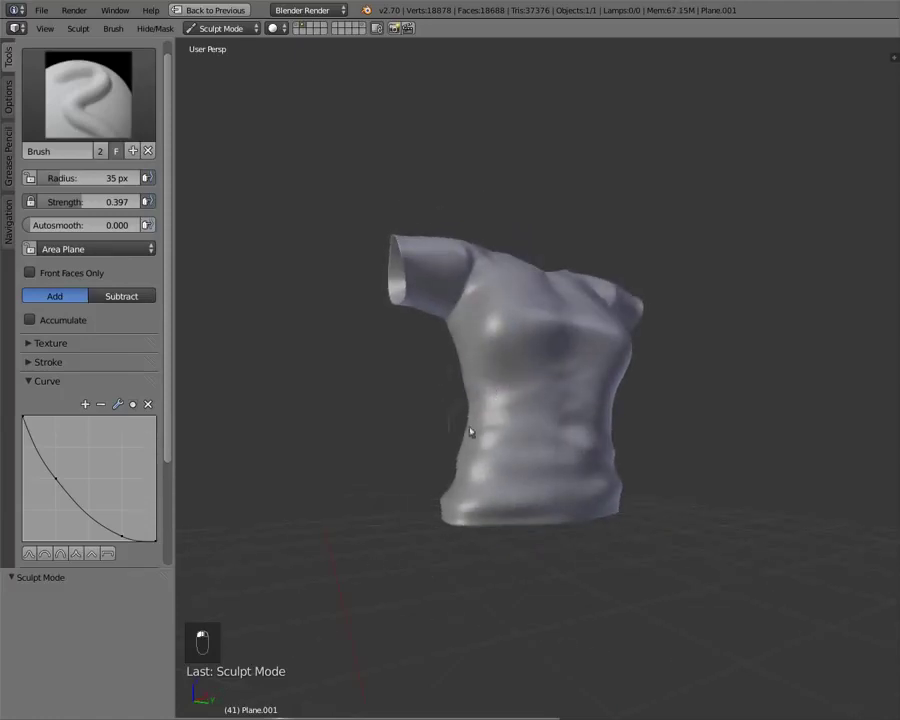
pyautogui.moveTo(587, 450); pyautogui.dragTo(511, 468, button='middle')
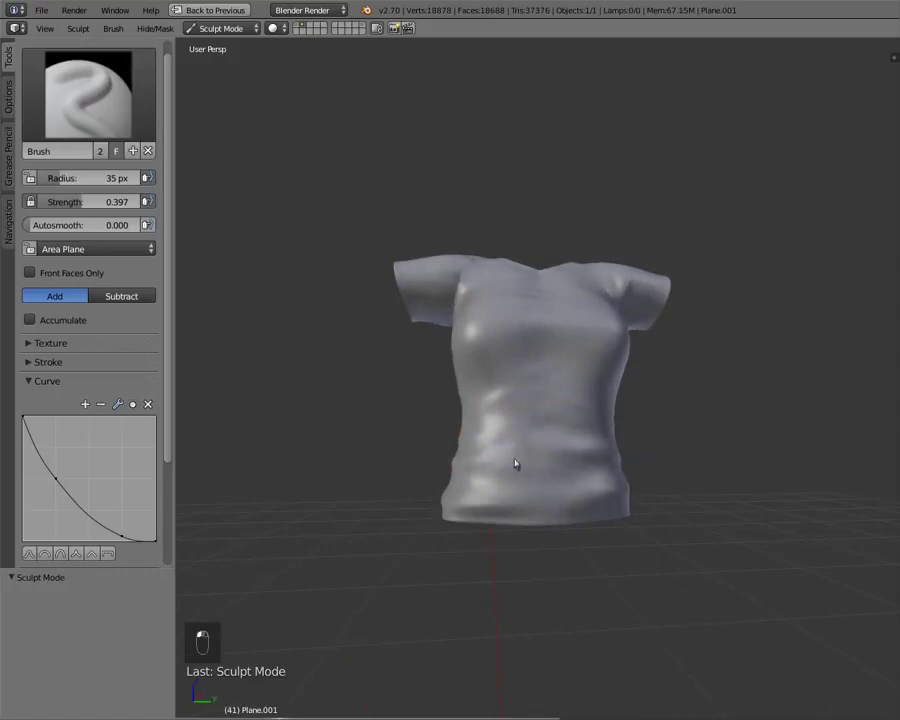
# Sculpt additional folds near the hem and continue them around onto the lower back
pyautogui.moveTo(604, 482); pyautogui.dragTo(589, 508, button='middle')
pyautogui.moveTo(522, 520); pyautogui.dragTo(675, 494, button='middle')
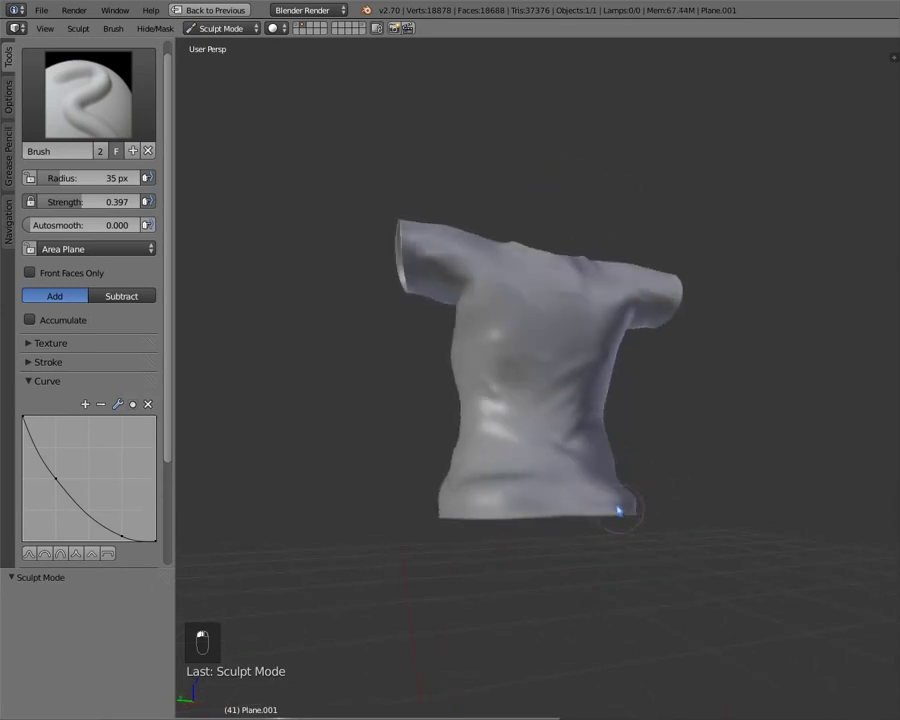
pyautogui.moveTo(485, 477); pyautogui.dragTo(476, 477, button='middle')
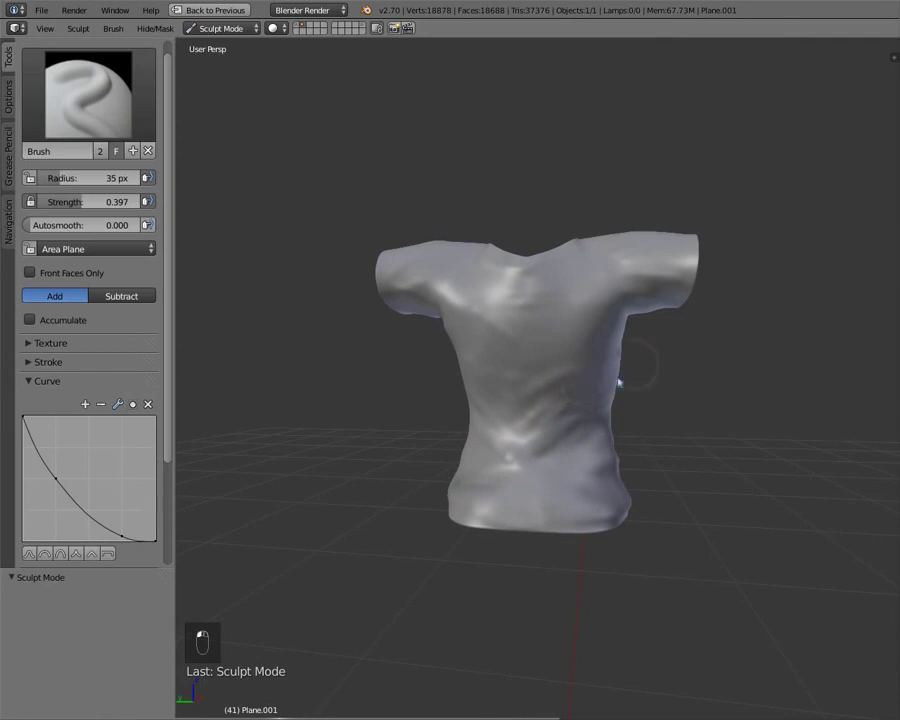
pyautogui.moveTo(619, 382); pyautogui.dragTo(509, 355, button='middle')
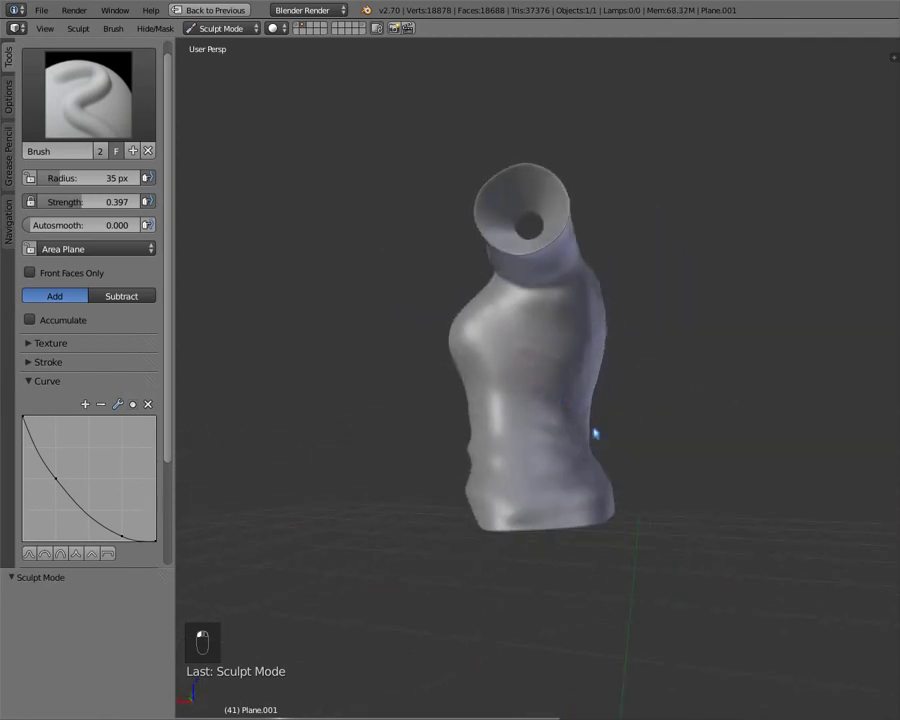
# Build up creases along the opposite side of the torso below the armpit, blending them into the back
pyautogui.moveTo(595, 430); pyautogui.dragTo(512, 416, button='middle')
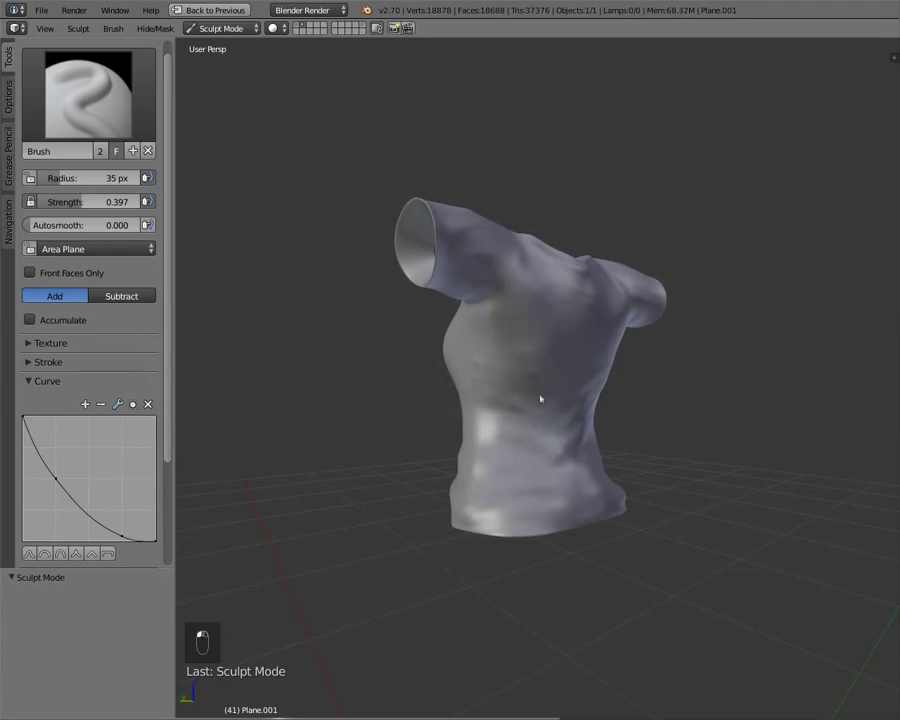
pyautogui.moveTo(540, 399); pyautogui.dragTo(474, 385, button='middle')
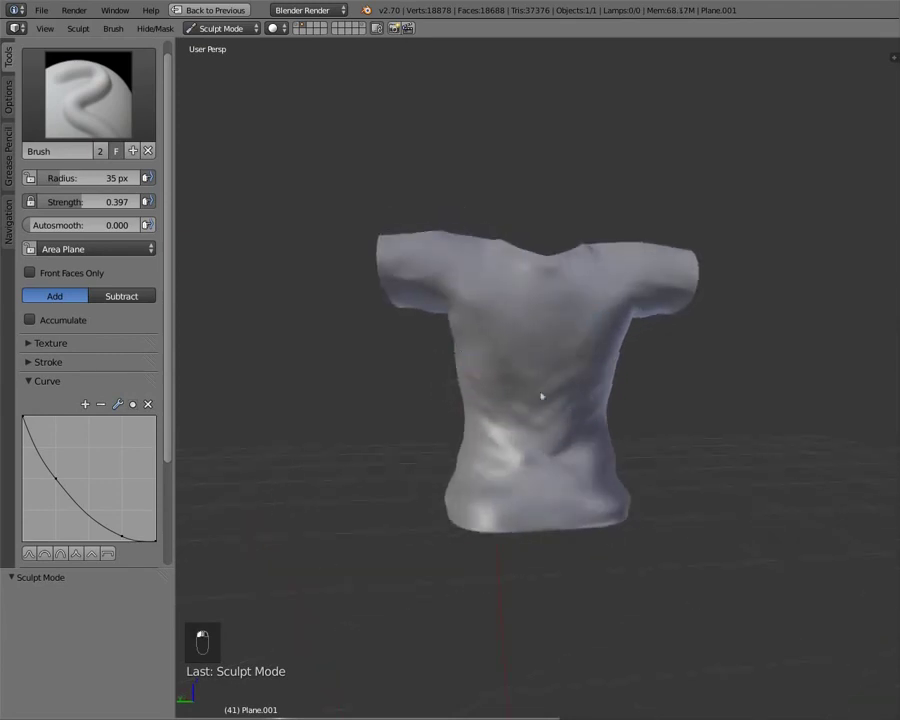
pyautogui.moveTo(527, 420); pyautogui.dragTo(593, 408, button='middle')
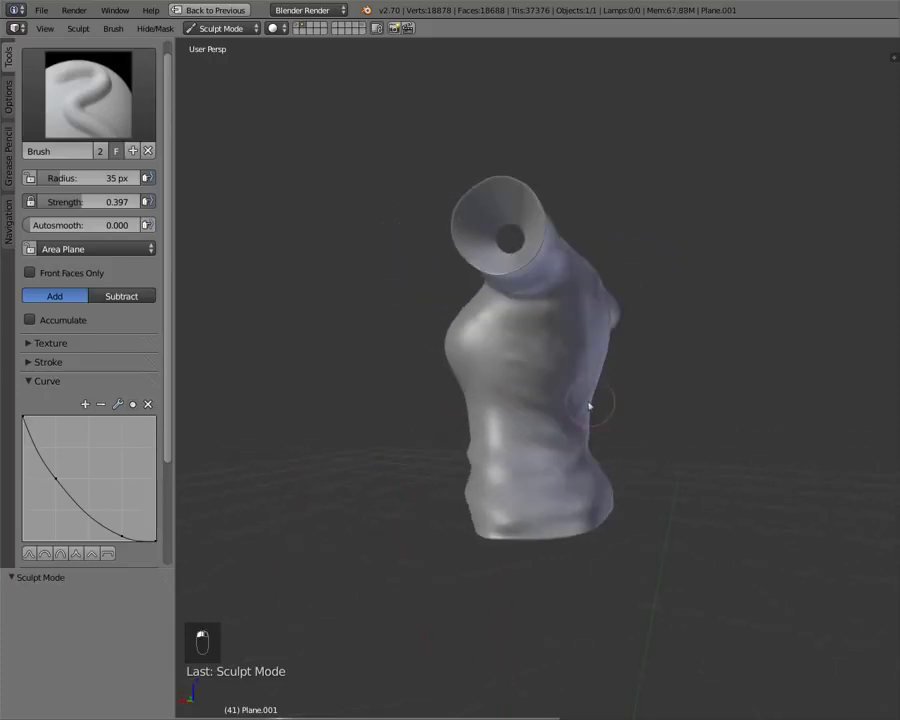
pyautogui.moveTo(545, 428); pyautogui.dragTo(581, 431, button='middle')
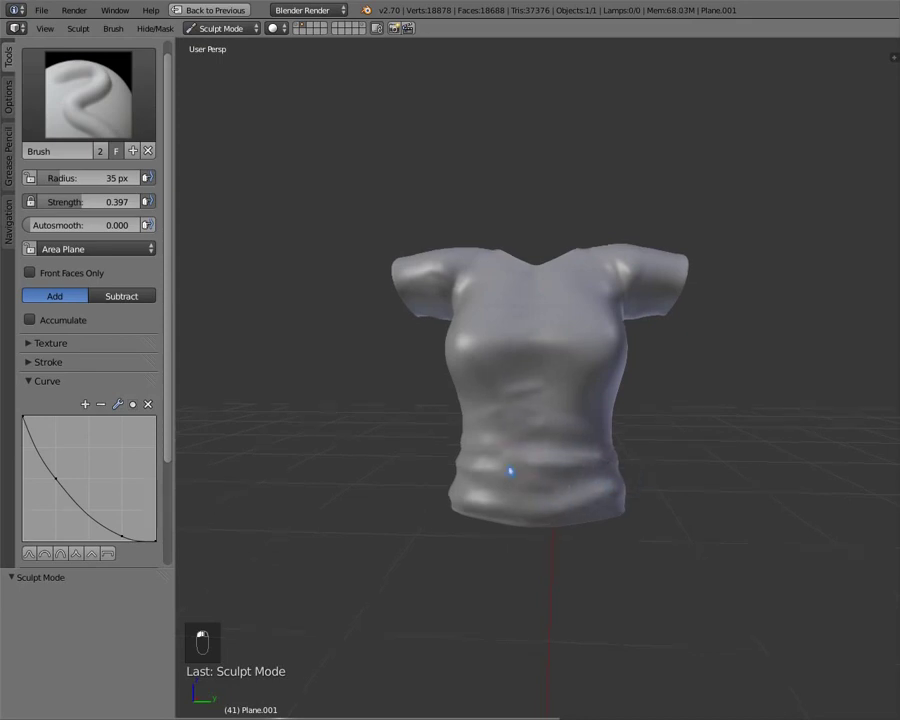
# Deepen the folds around the front and sides of the waist, then sculpt diagonal creases across the mid and lower back
pyautogui.moveTo(510, 472); pyautogui.dragTo(565, 447, button='middle')
pyautogui.moveTo(482, 462); pyautogui.dragTo(616, 459, button='middle')
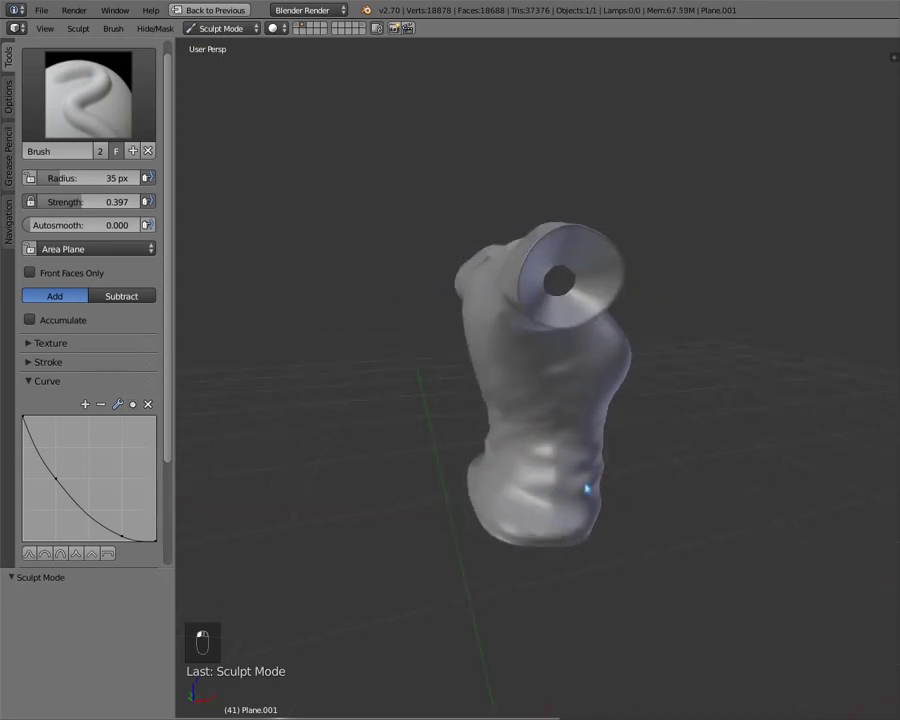
pyautogui.moveTo(508, 526); pyautogui.dragTo(626, 514, button='middle')
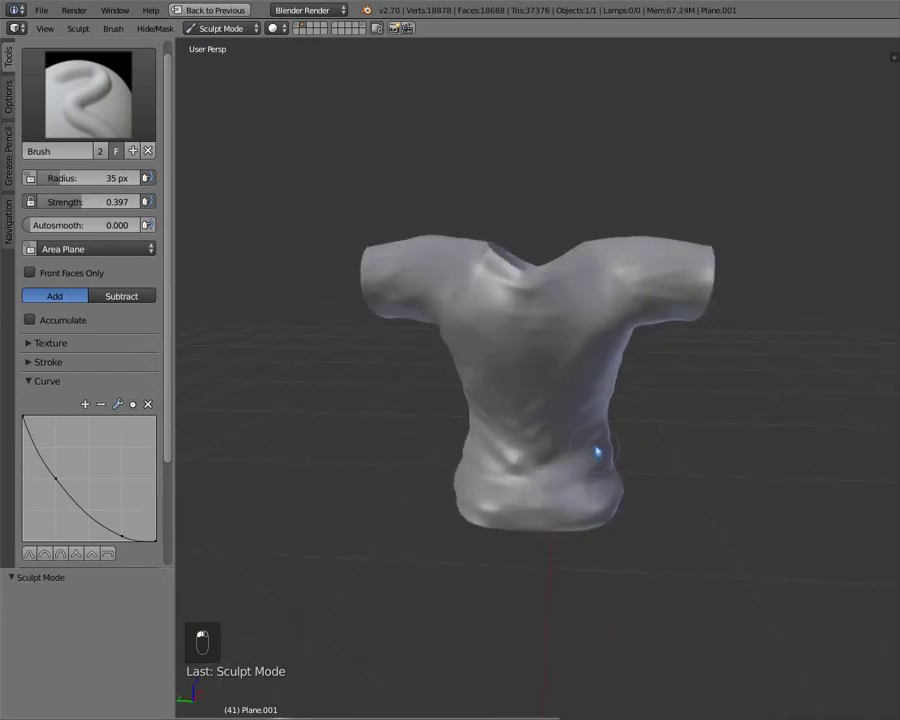
pyautogui.moveTo(544, 488); pyautogui.dragTo(566, 427, button='middle')
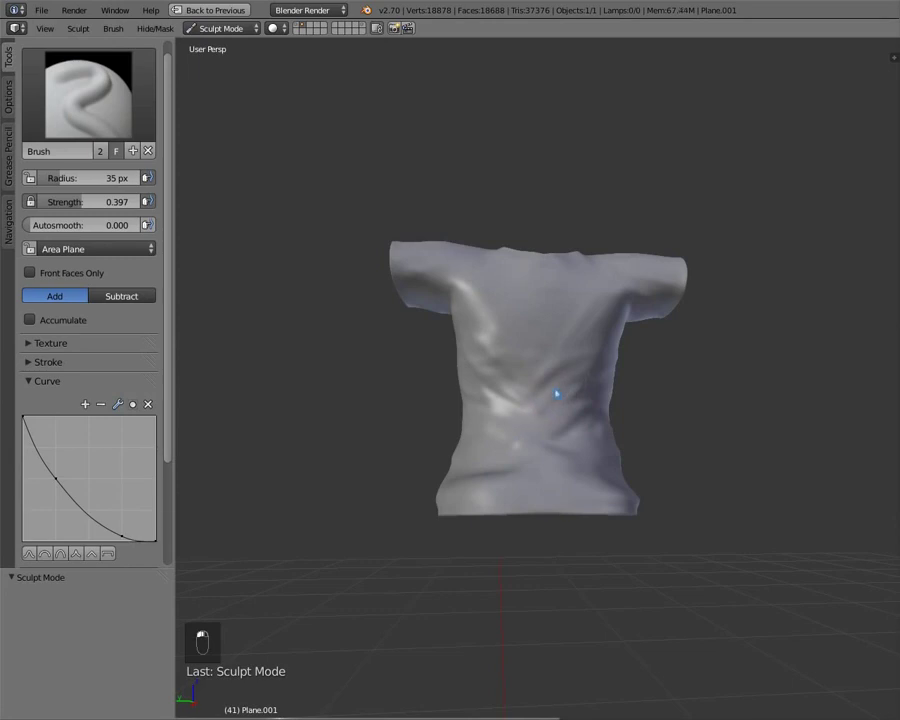
pyautogui.moveTo(557, 394); pyautogui.dragTo(503, 446, button='middle')
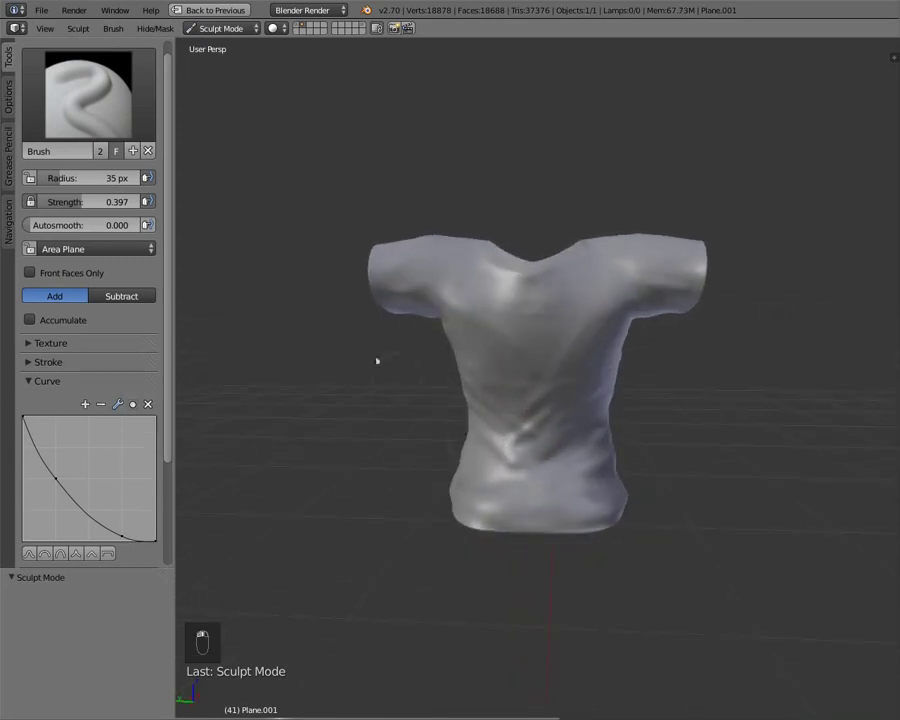
# Switch to the Smooth brush and soften the creases across the shirt's lower back, sides and front of the waist
pyautogui.click(92, 84)
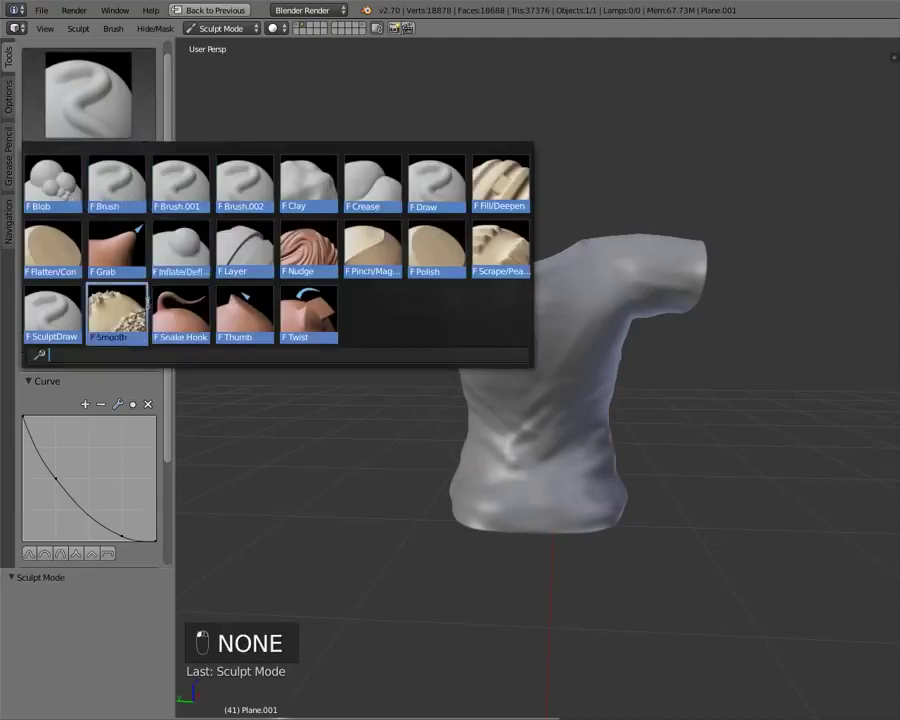
pyautogui.click(140, 310)
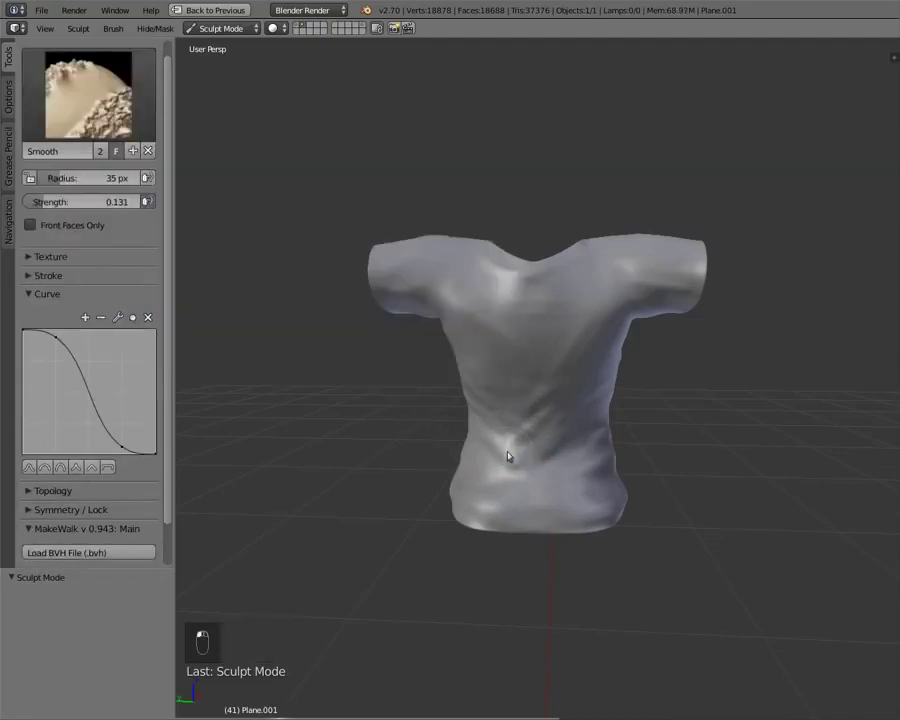
pyautogui.moveTo(511, 476); pyautogui.dragTo(448, 448, button='middle')
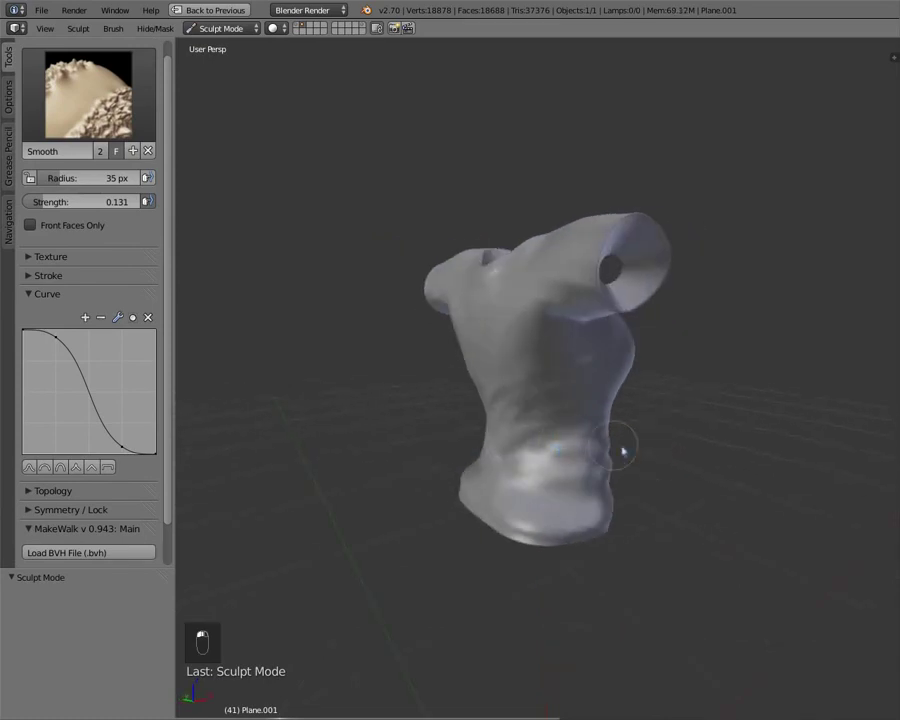
pyautogui.moveTo(561, 472); pyautogui.dragTo(492, 472, button='middle')
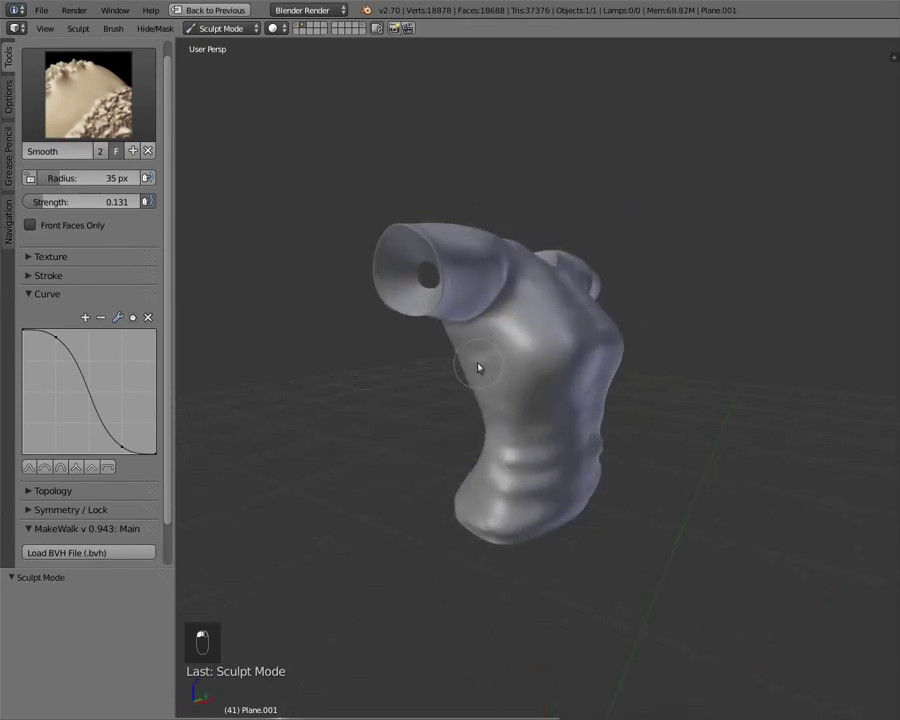
pyautogui.moveTo(552, 416); pyautogui.dragTo(540, 444, button='middle')
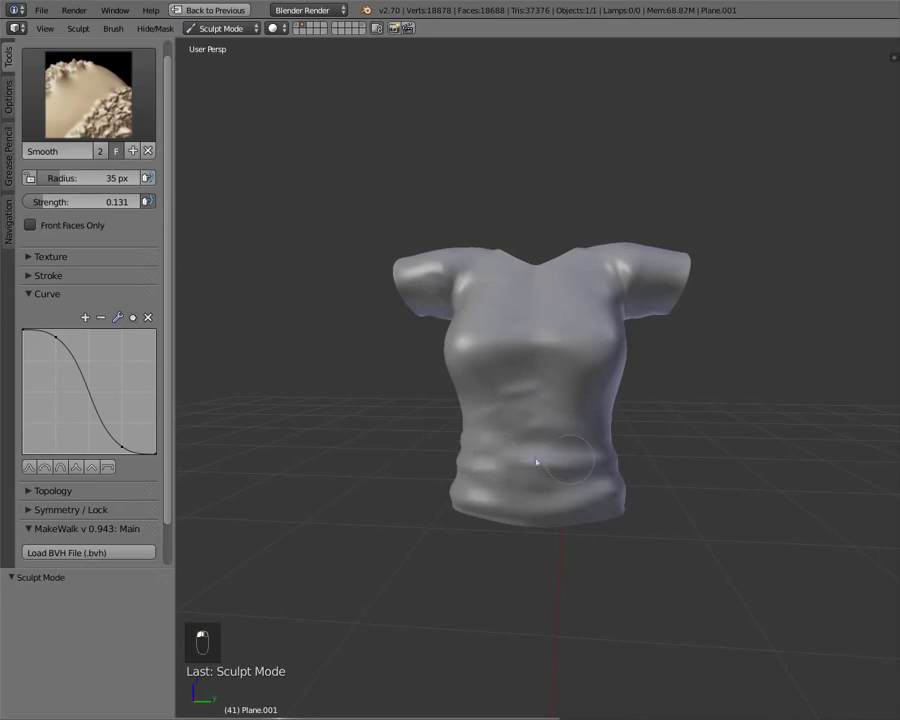
pyautogui.moveTo(510, 492); pyautogui.dragTo(541, 437, button='middle')
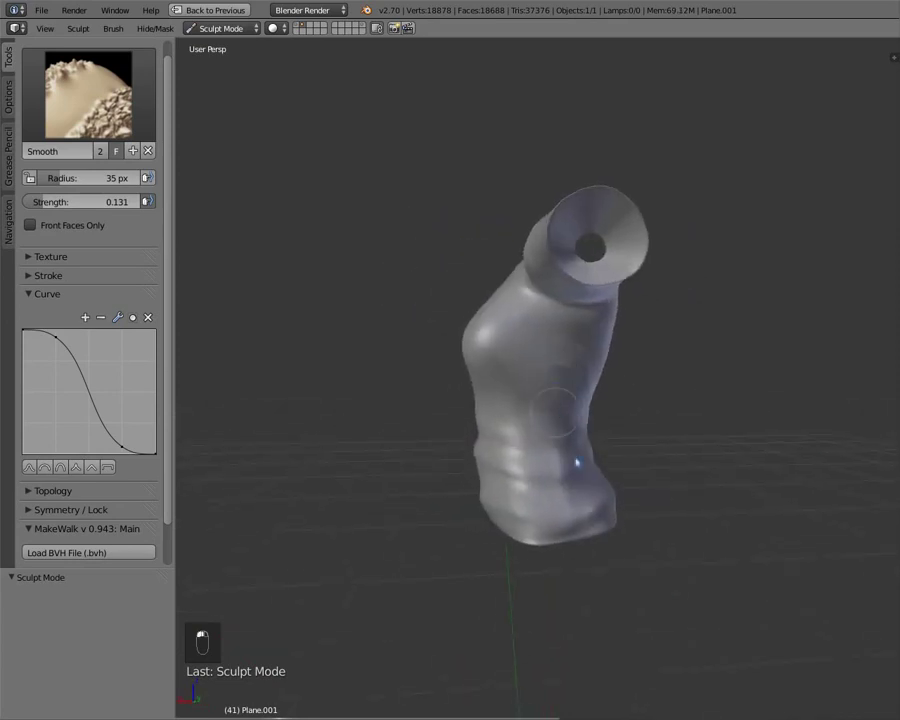
pyautogui.moveTo(446, 494); pyautogui.dragTo(478, 466, button='middle')
pyautogui.moveTo(558, 455); pyautogui.dragTo(816, 354, button='middle')
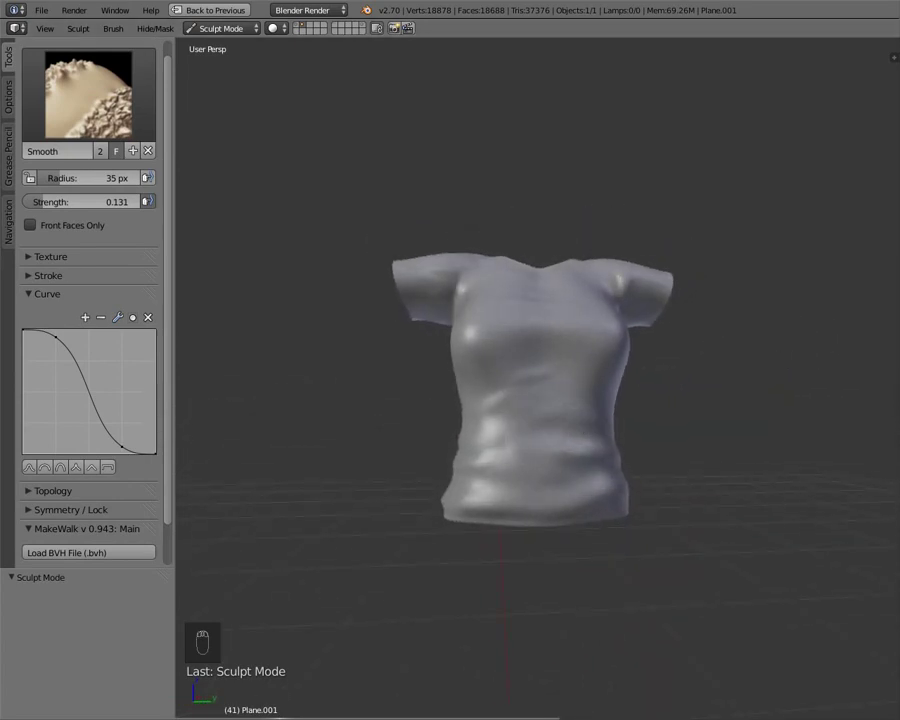
# Switch to the browser, close the enlarged photo and browse the "tshirt on woman" image results for fabric fold references
pyautogui.hotkey('alt', 'Tab')
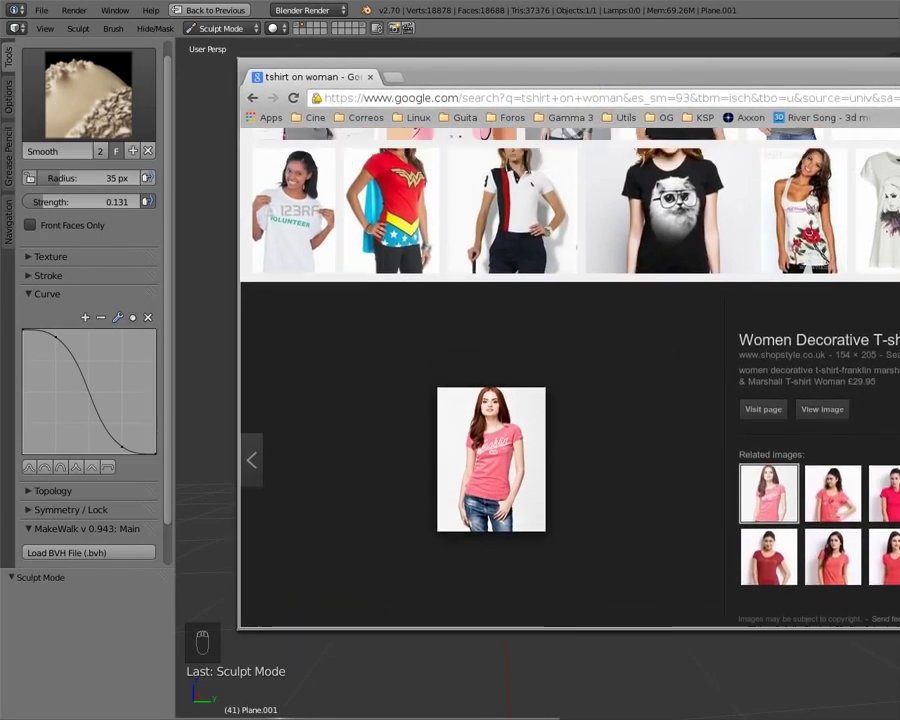
pyautogui.press('Escape')
pyautogui.scroll(5, 570, 400)
pyautogui.scroll(3, 570, 380)
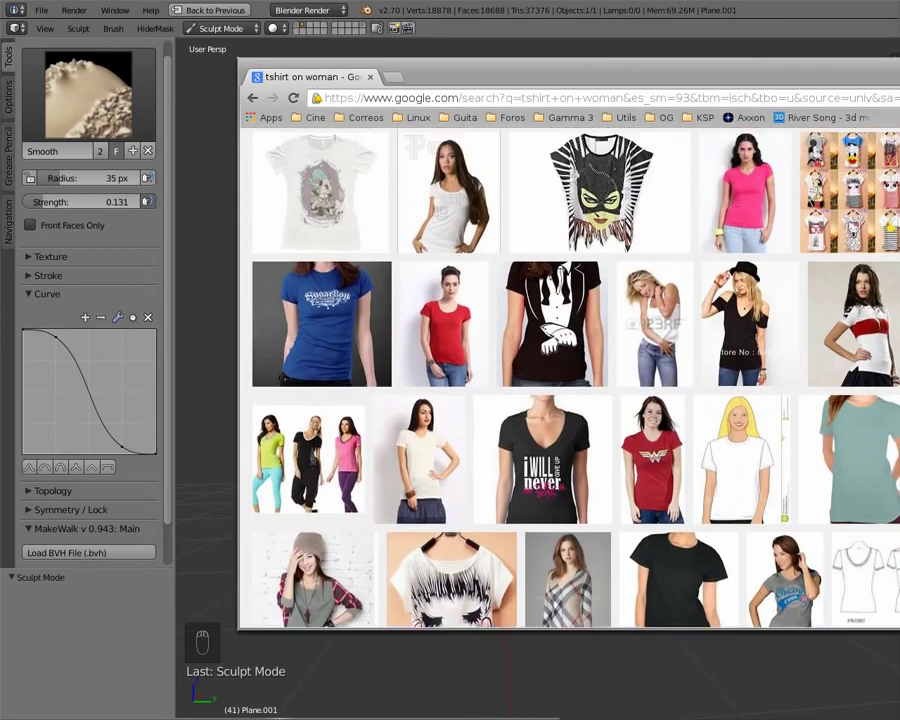
pyautogui.scroll(1, 570, 380)
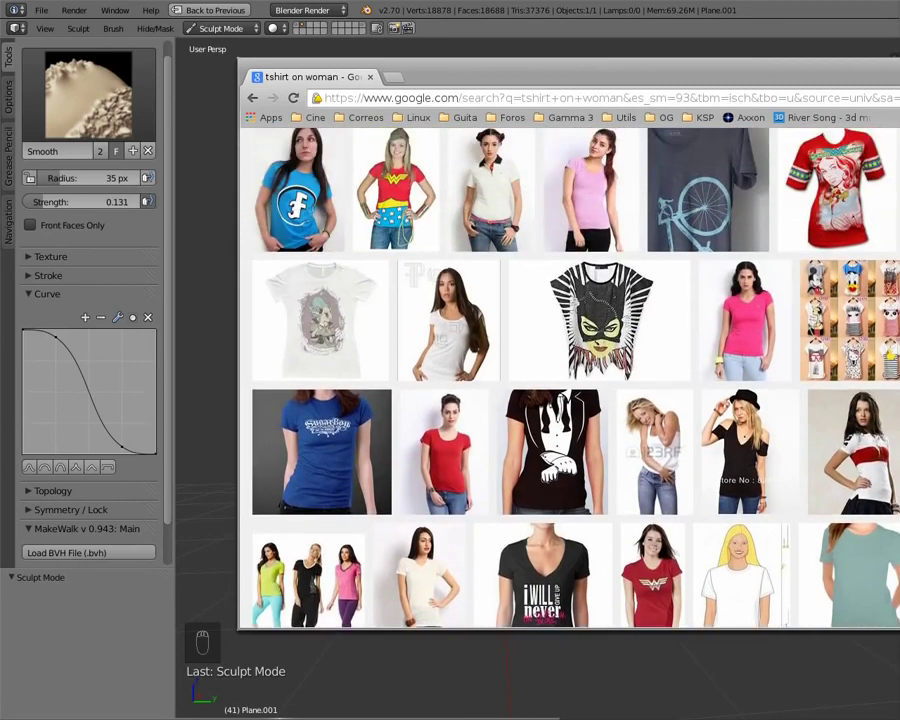
# Examine the white, pink and blue T-shirt photos in the image search results for how the fabric folds on the body
pyautogui.scroll(-1, 508, 357)
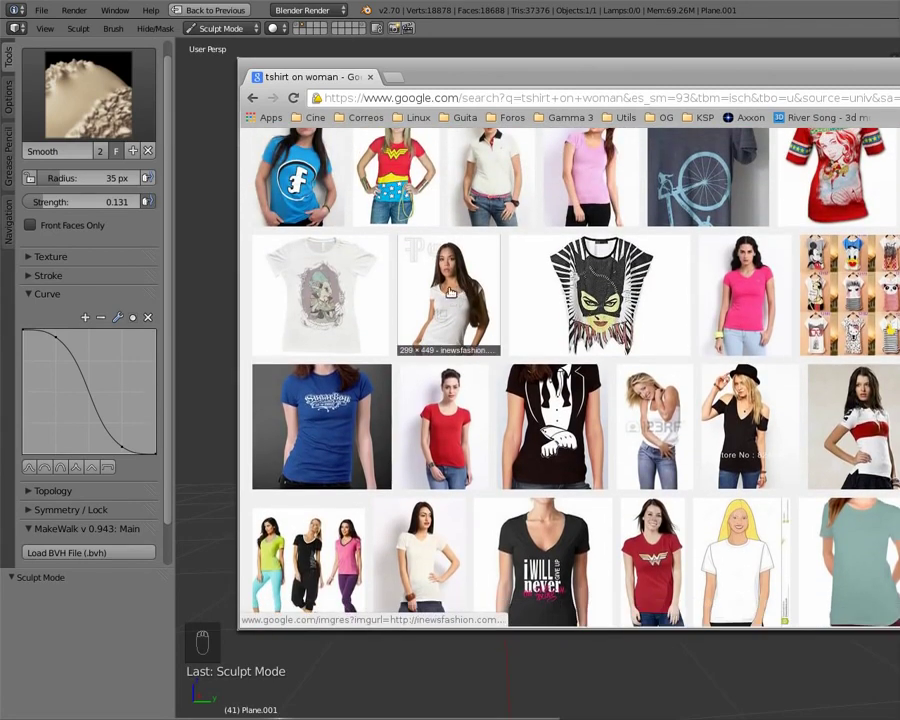
pyautogui.click(449, 310)
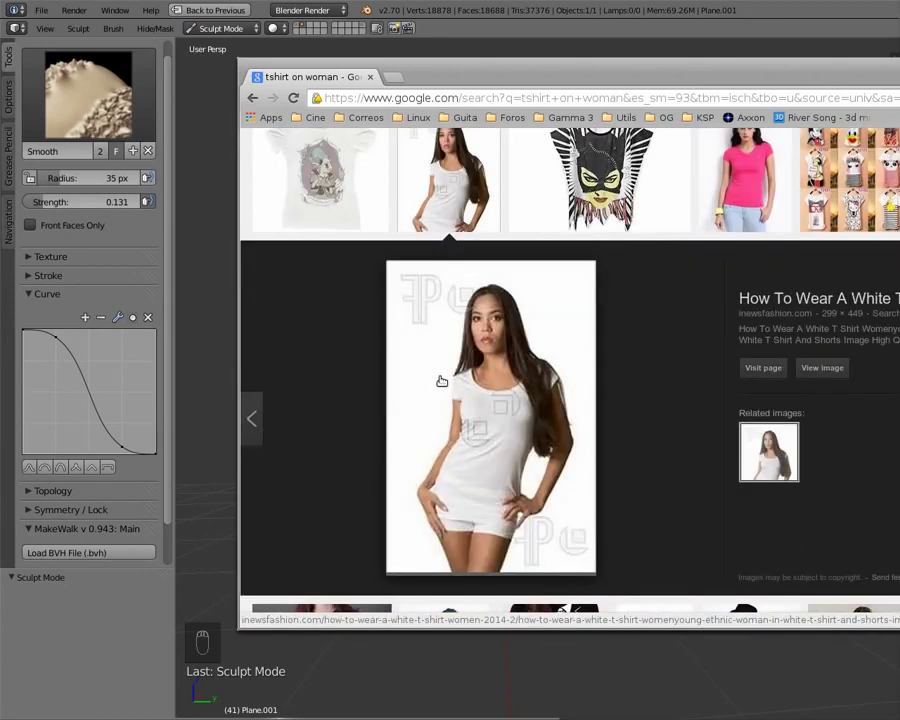
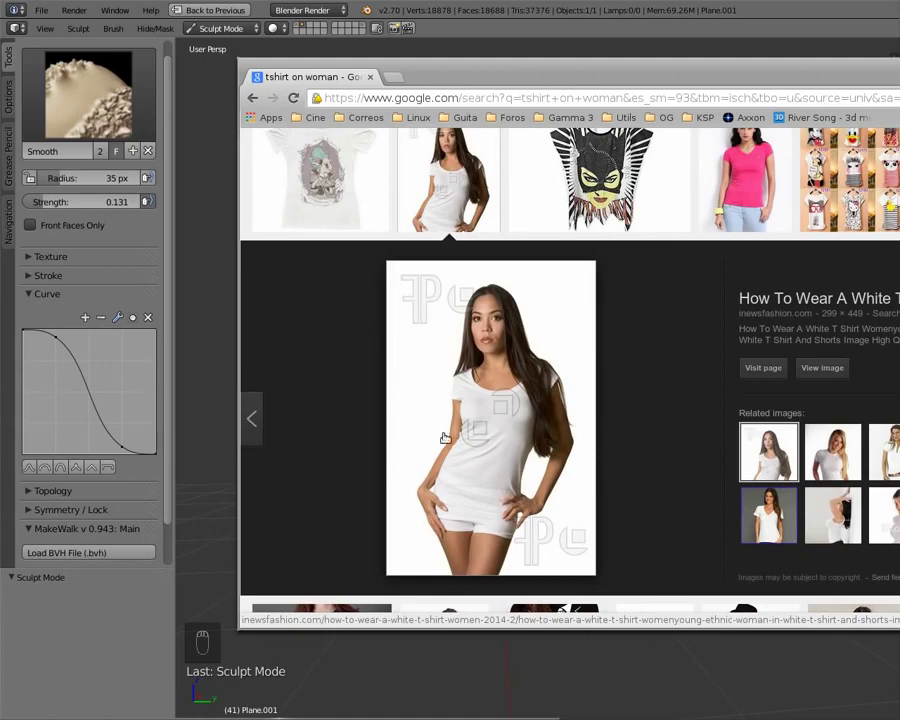
pyautogui.moveTo(700, 185); pyautogui.dragTo(705, 281)
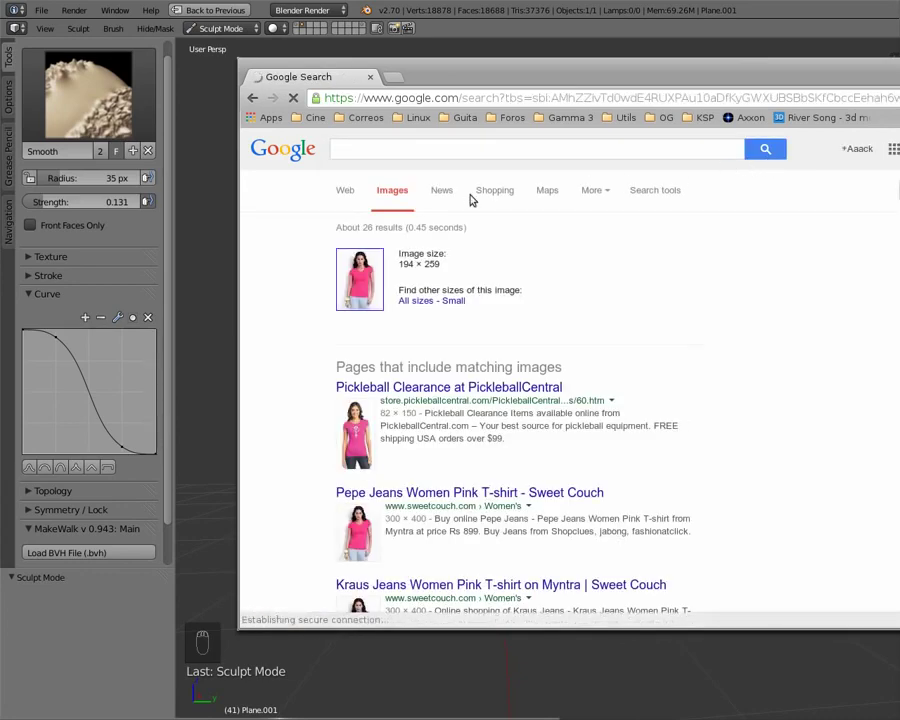
pyautogui.click(253, 98)
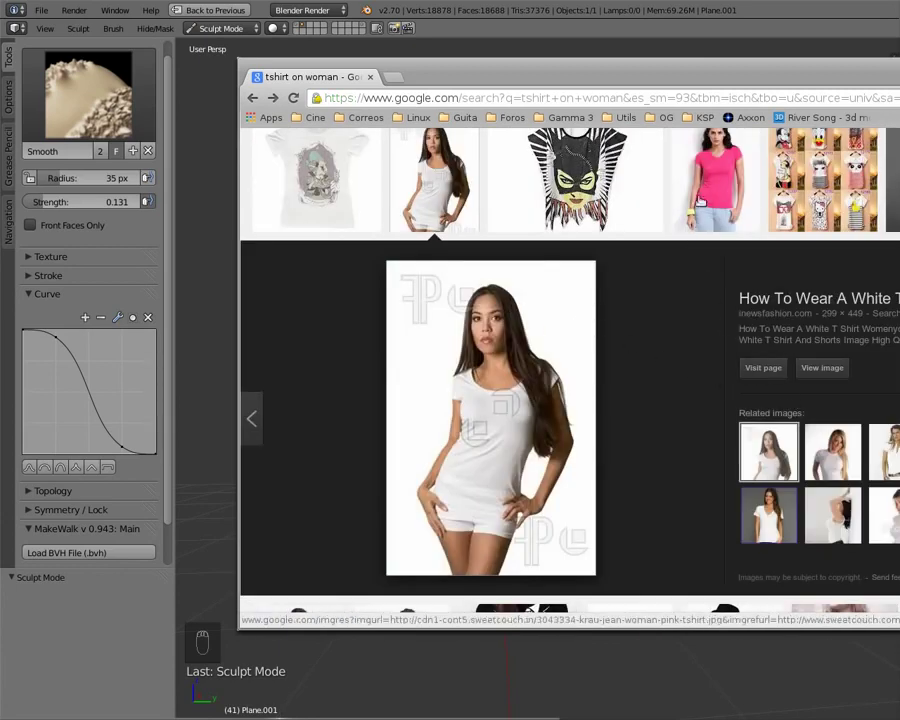
pyautogui.click(714, 185)
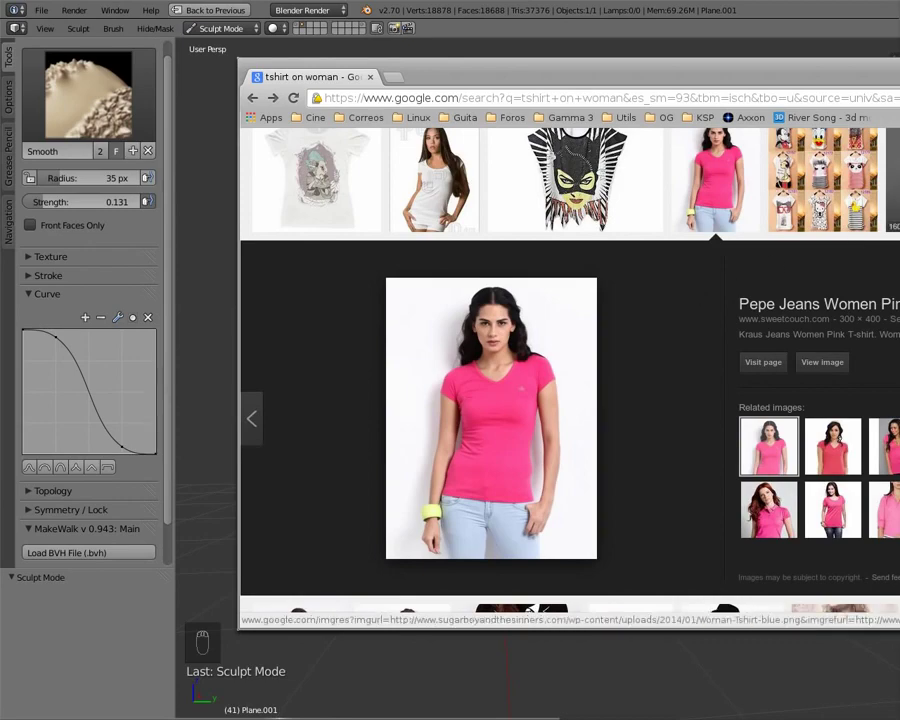
pyautogui.click(893, 190)
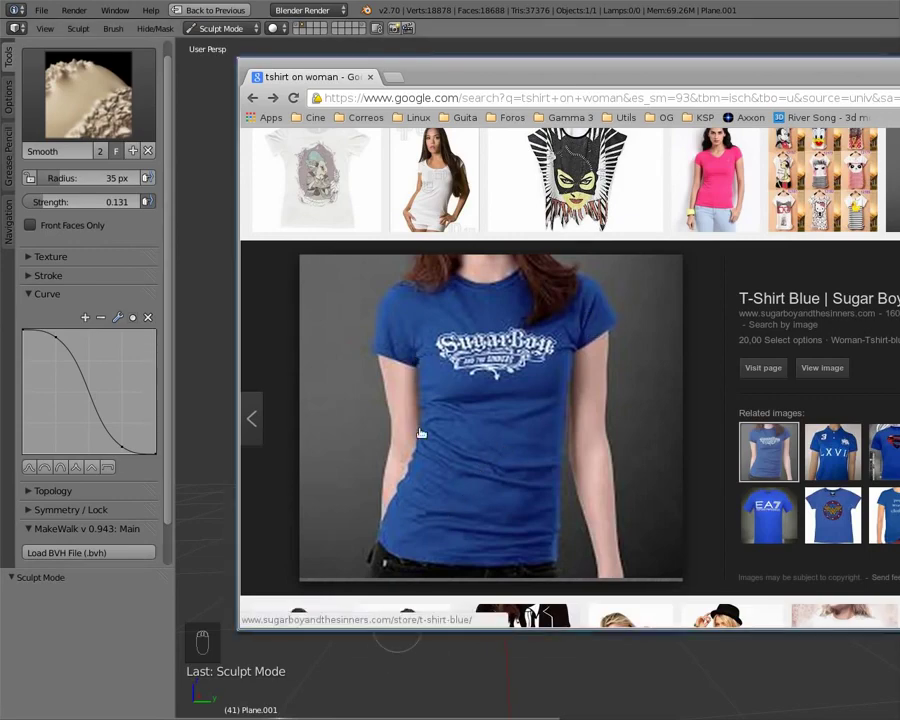
# Switch to Blender and compare the front and sides of the shirt mesh with the reference photos
pyautogui.hotkey('alt', 'Tab')
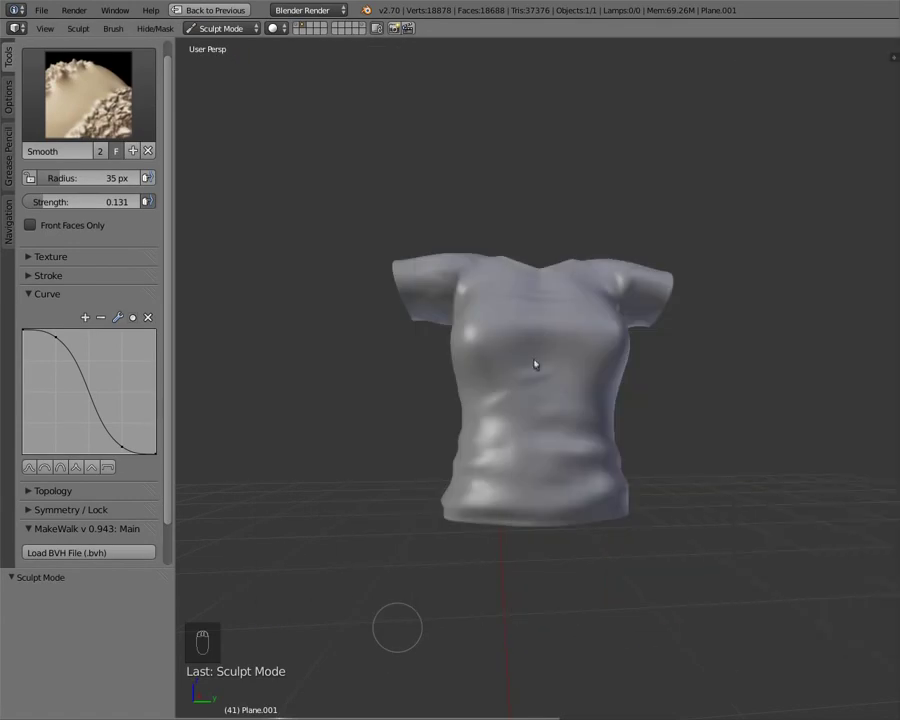
pyautogui.moveTo(440, 400)
pyautogui.mouseDown(button='middle')
pyautogui.moveTo(362, 448)
pyautogui.moveTo(366, 414)
pyautogui.moveTo(436, 406)
pyautogui.mouseUp(button='middle')
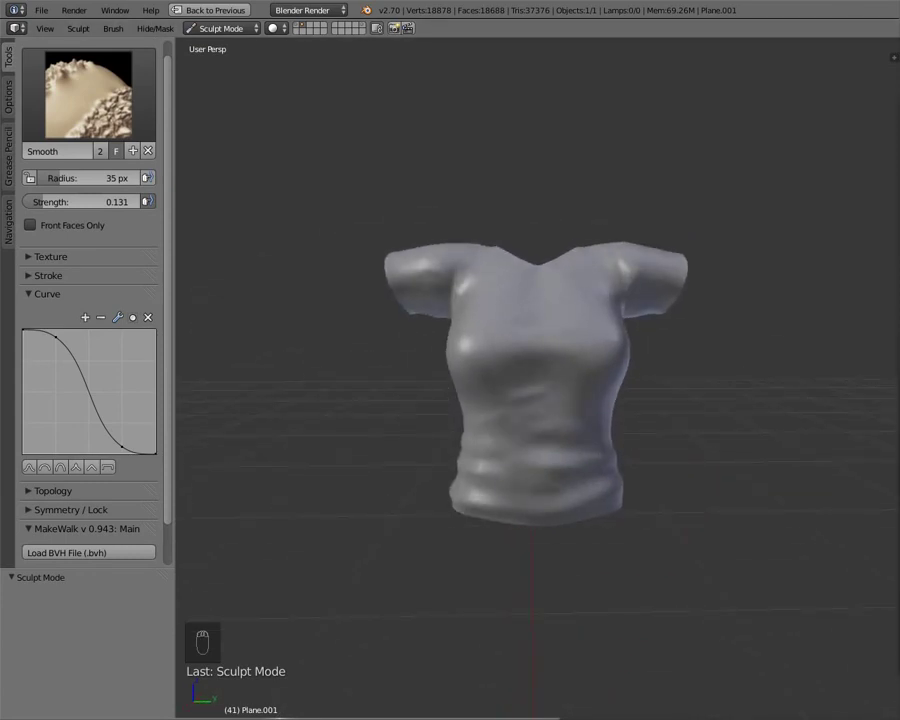
pyautogui.moveTo(899, 150); pyautogui.dragTo(818, 124)
pyautogui.hotkey('alt', 'Tab')
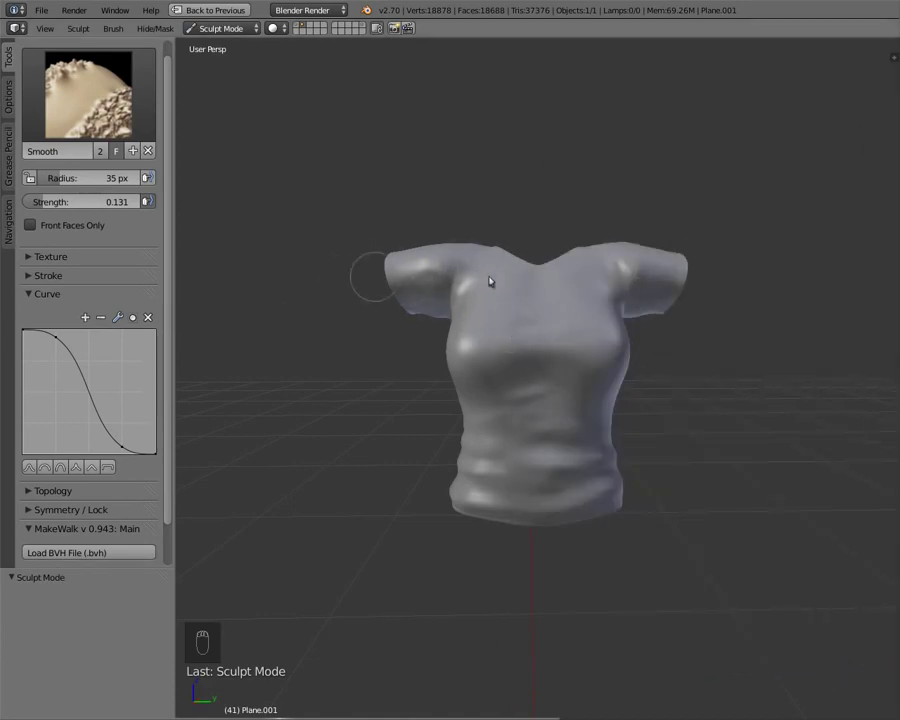
pyautogui.moveTo(617, 327); pyautogui.dragTo(411, 389, button='middle')
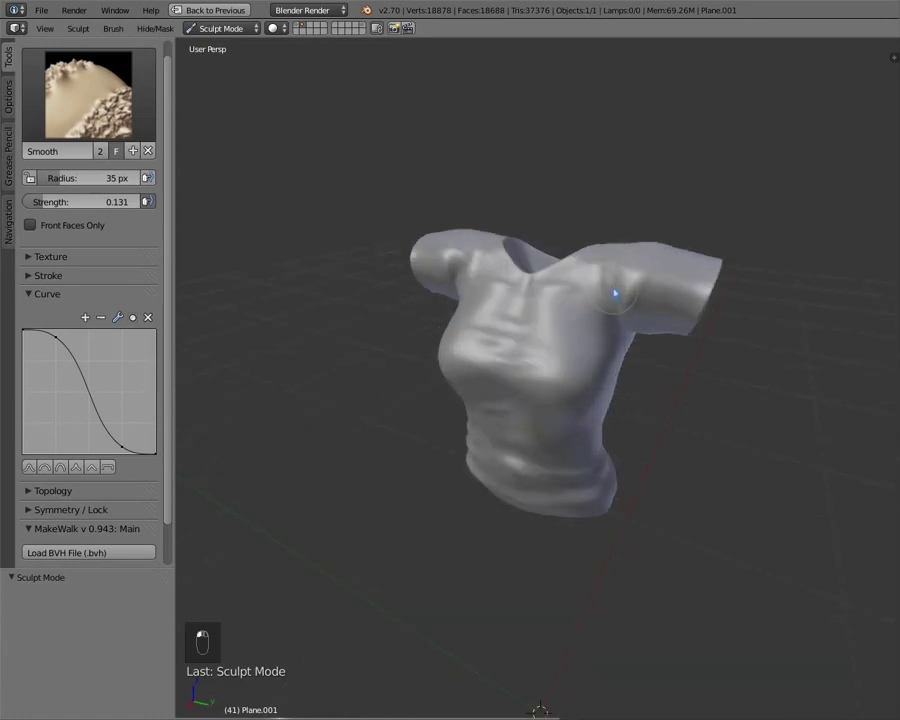
# Sculpt raised fabric folds around the shirt's armpits and sleeve joints, front and back, using the additive sculpting brush named Brush
pyautogui.click(55, 85)
pyautogui.click(118, 180)
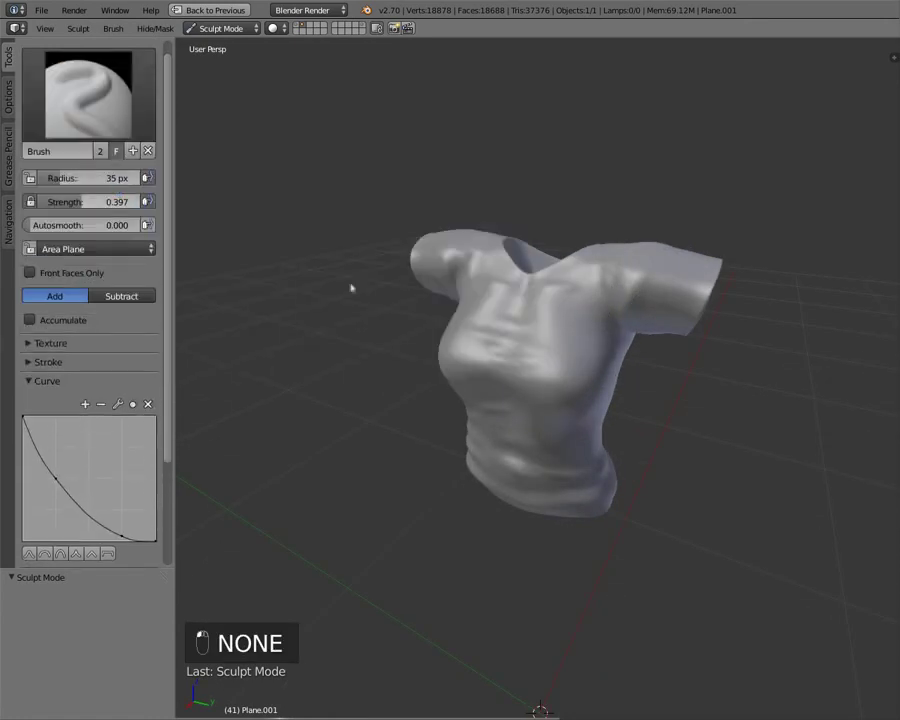
pyautogui.moveTo(652, 342); pyautogui.dragTo(627, 247, button='middle')
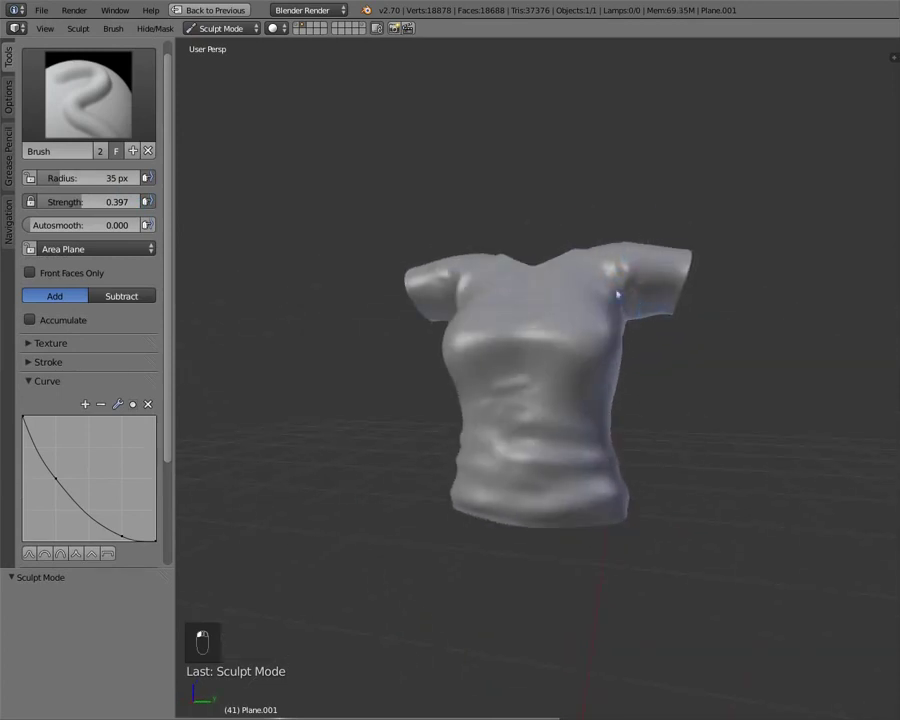
pyautogui.moveTo(529, 297); pyautogui.dragTo(635, 302, button='middle')
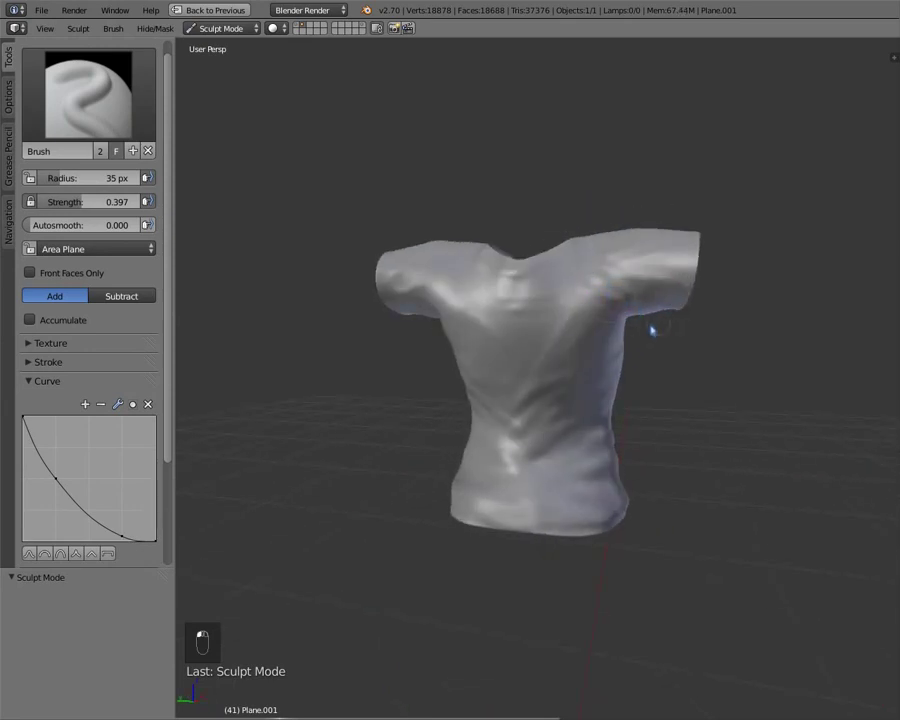
pyautogui.moveTo(651, 331); pyautogui.dragTo(428, 328, button='middle')
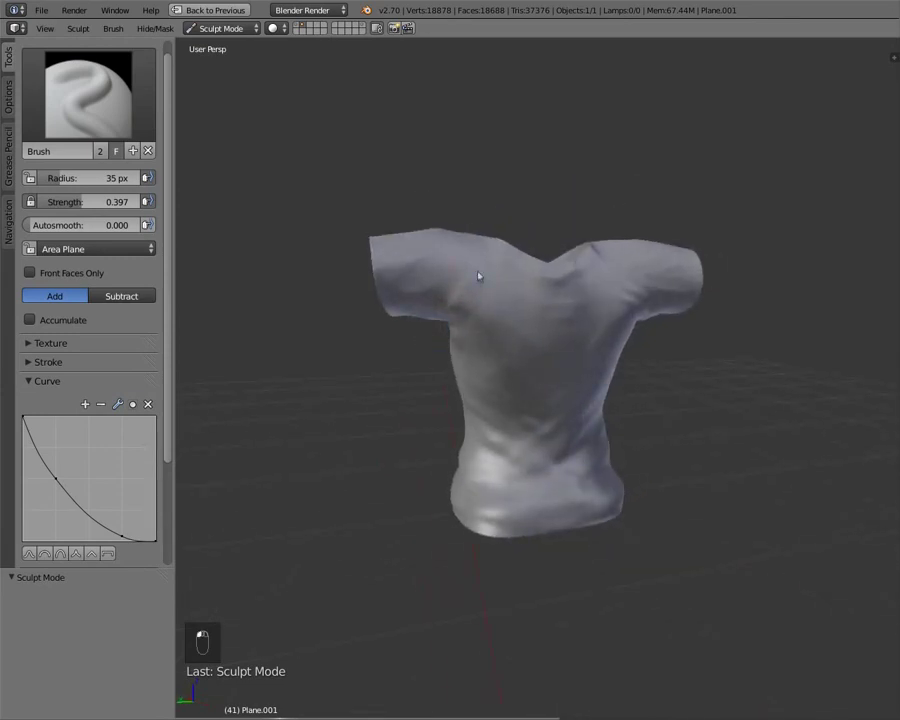
pyautogui.moveTo(483, 292)
pyautogui.mouseDown(button='middle')
pyautogui.moveTo(589, 263)
pyautogui.moveTo(629, 287)
pyautogui.moveTo(613, 315)
pyautogui.moveTo(649, 325)
pyautogui.moveTo(612, 381)
pyautogui.mouseUp(button='middle')
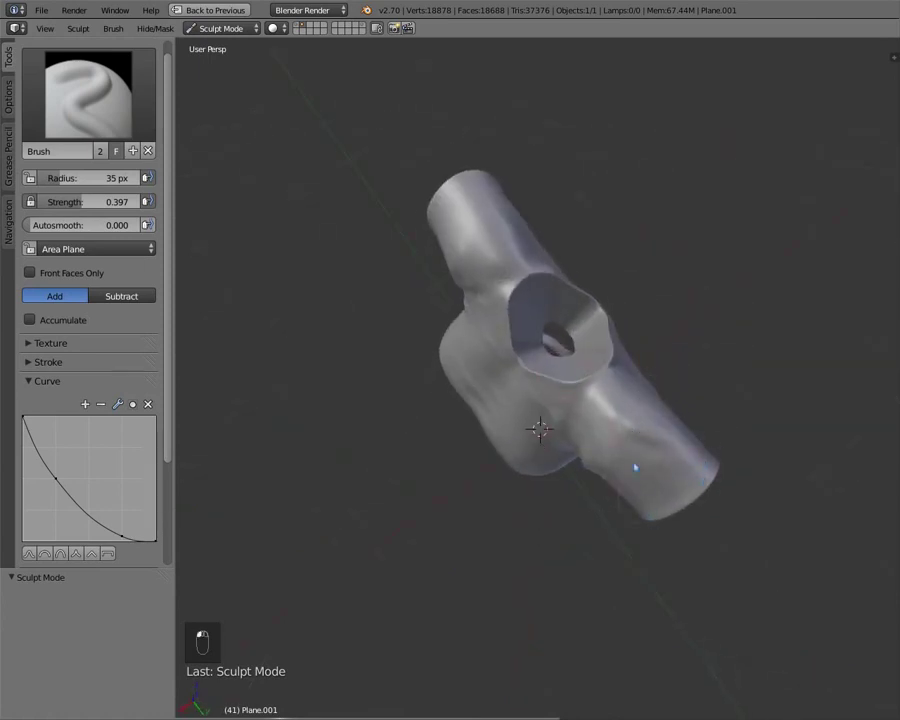
# Sculpt additional folds over the shoulders, under the sleeves and down the sides of the torso
pyautogui.moveTo(530, 369)
pyautogui.mouseDown(button='middle')
pyautogui.moveTo(701, 382)
pyautogui.moveTo(431, 432)
pyautogui.mouseUp(button='middle')
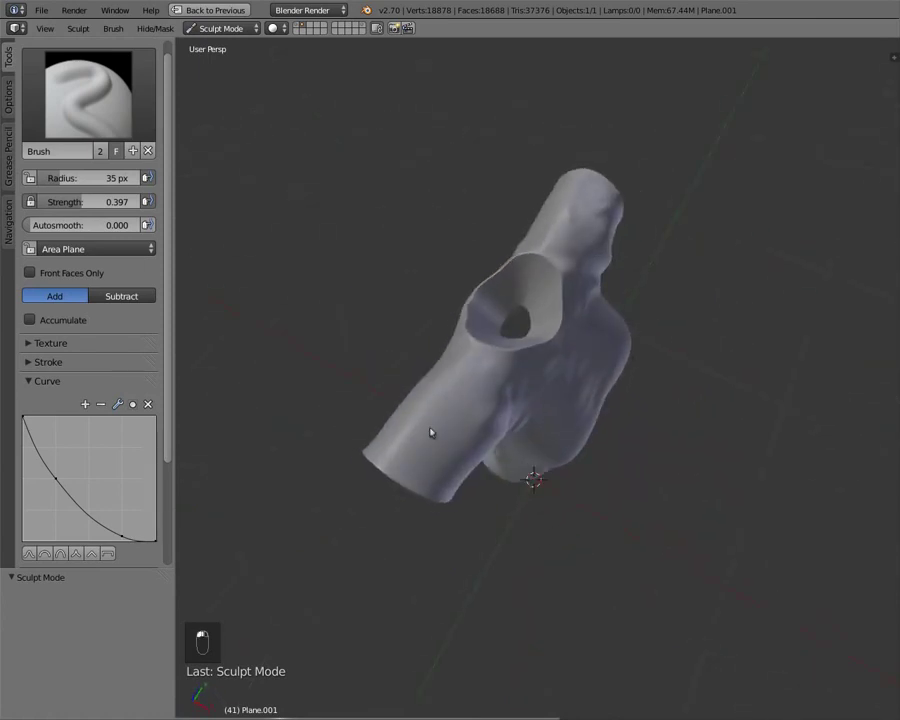
pyautogui.moveTo(411, 498)
pyautogui.mouseDown(button='middle')
pyautogui.moveTo(554, 400)
pyautogui.moveTo(529, 391)
pyautogui.mouseUp(button='middle')
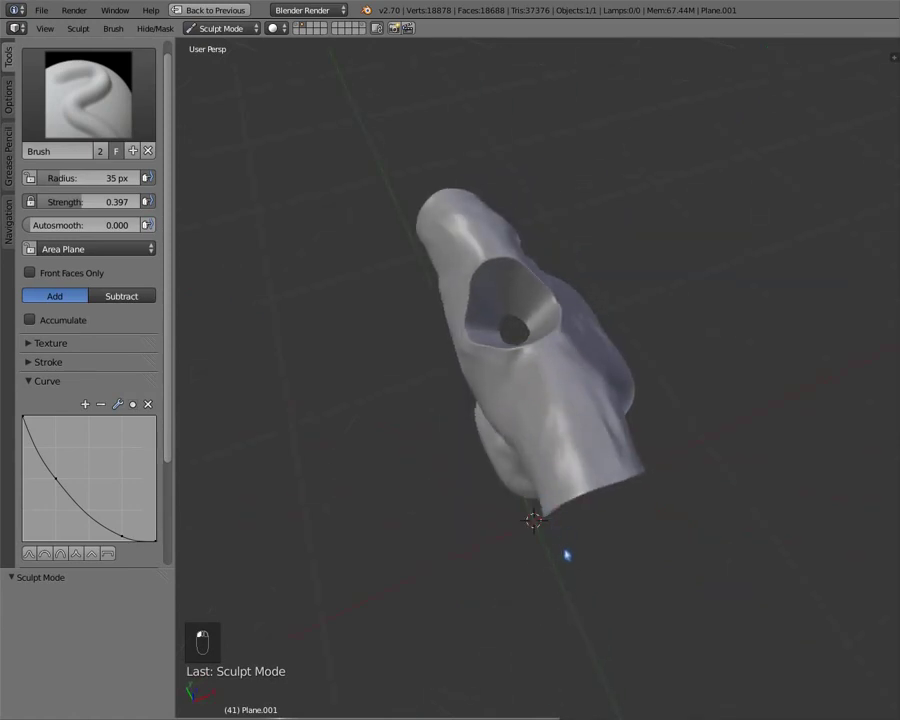
pyautogui.moveTo(567, 555)
pyautogui.mouseDown(button='middle')
pyautogui.moveTo(565, 364)
pyautogui.moveTo(590, 304)
pyautogui.moveTo(468, 239)
pyautogui.moveTo(494, 242)
pyautogui.mouseUp(button='middle')
pyautogui.moveTo(480, 304)
pyautogui.mouseDown(button='middle')
pyautogui.moveTo(440, 424)
pyautogui.moveTo(530, 354)
pyautogui.moveTo(522, 379)
pyautogui.mouseUp(button='middle')
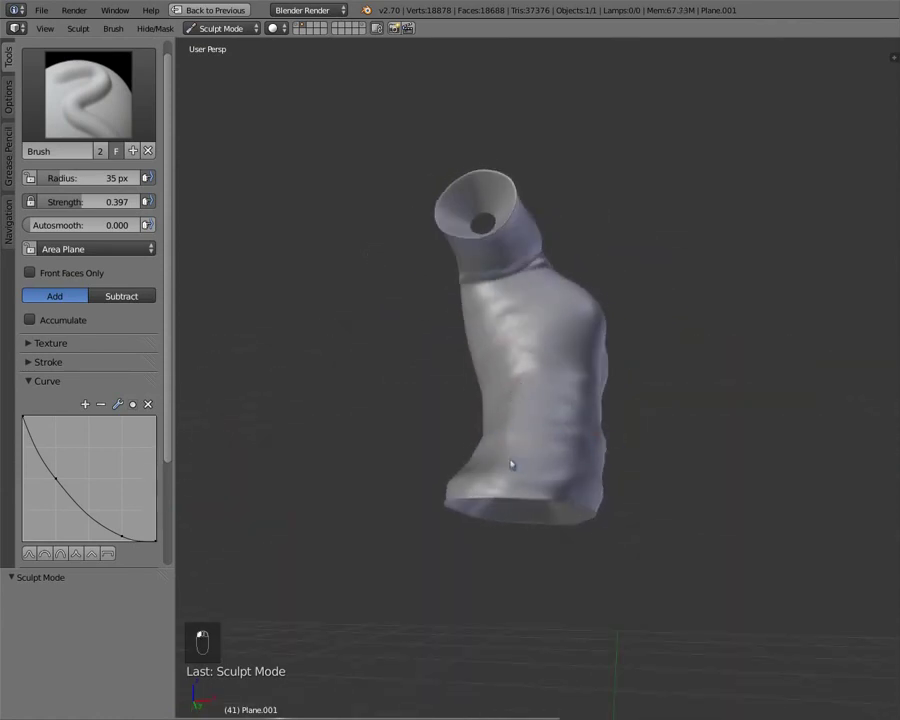
pyautogui.moveTo(511, 464); pyautogui.dragTo(526, 494, button='middle')
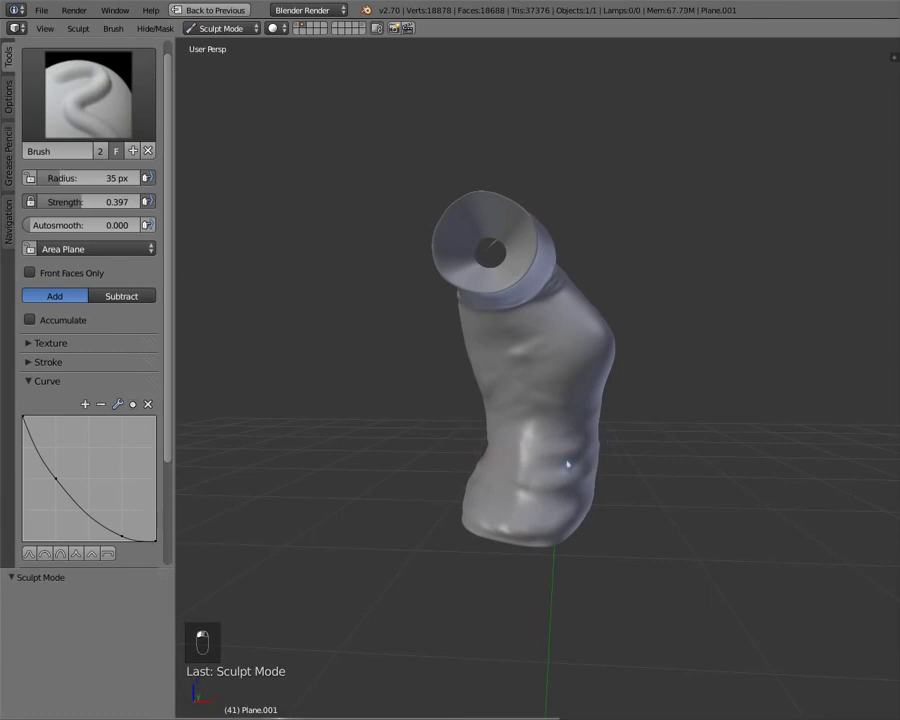
# Sculpt diagonal folds across the shirt's lower back, running from the waist towards the hips
pyautogui.moveTo(486, 476); pyautogui.dragTo(633, 466, button='middle')
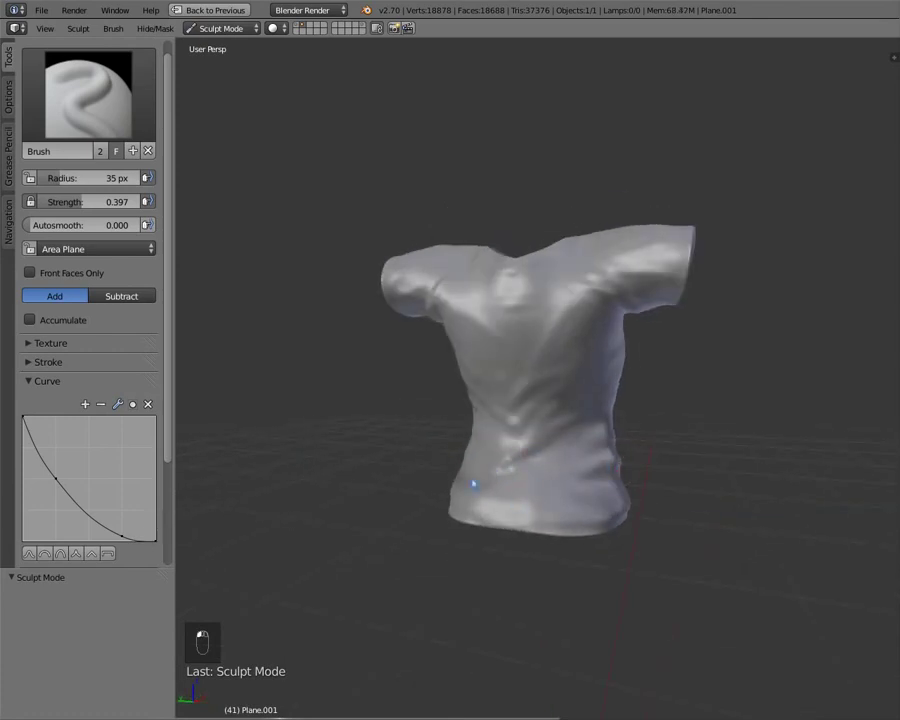
pyautogui.moveTo(532, 460)
pyautogui.mouseDown(button='middle')
pyautogui.moveTo(545, 470)
pyautogui.moveTo(505, 495)
pyautogui.mouseUp(button='middle')
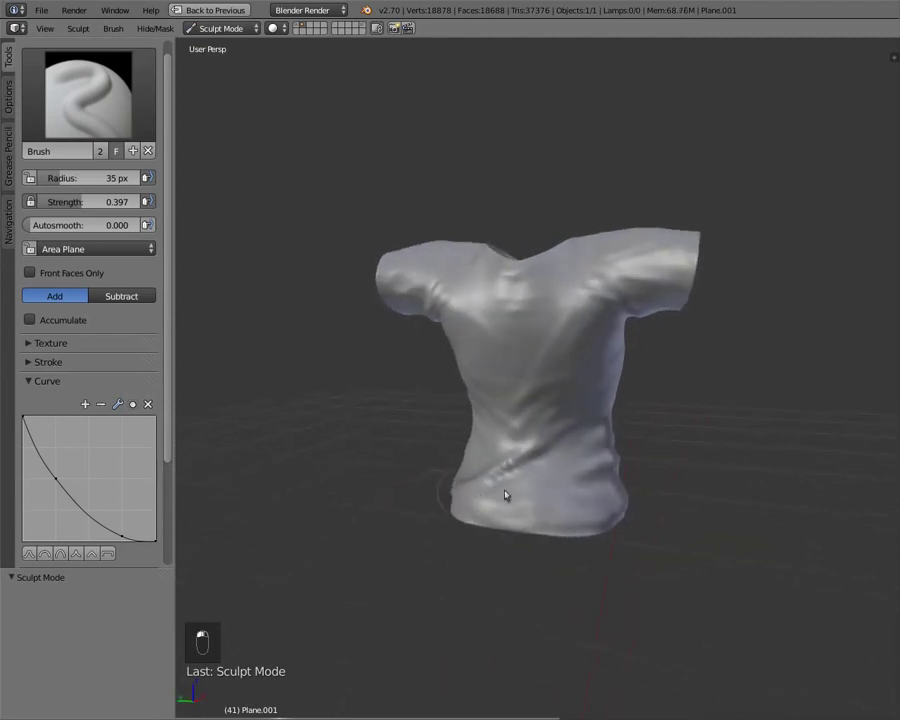
pyautogui.moveTo(489, 428)
pyautogui.mouseDown(button='middle')
pyautogui.moveTo(540, 459)
pyautogui.moveTo(598, 402)
pyautogui.moveTo(526, 365)
pyautogui.mouseUp(button='middle')
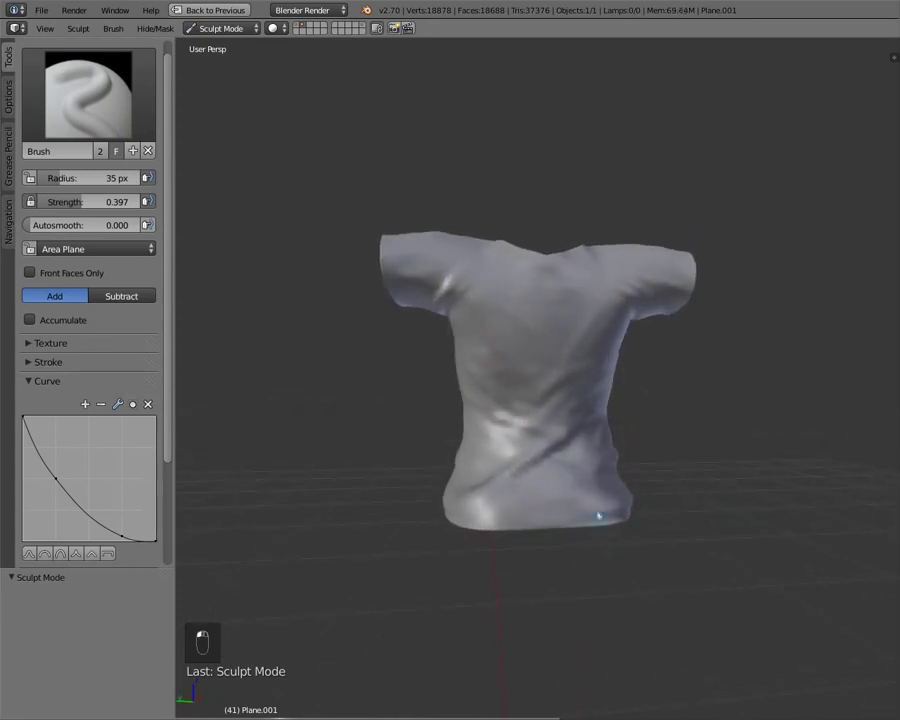
# Switch to the Smooth brush and soften the new folds on the lower back and along the side near the hem
pyautogui.click(88, 94)
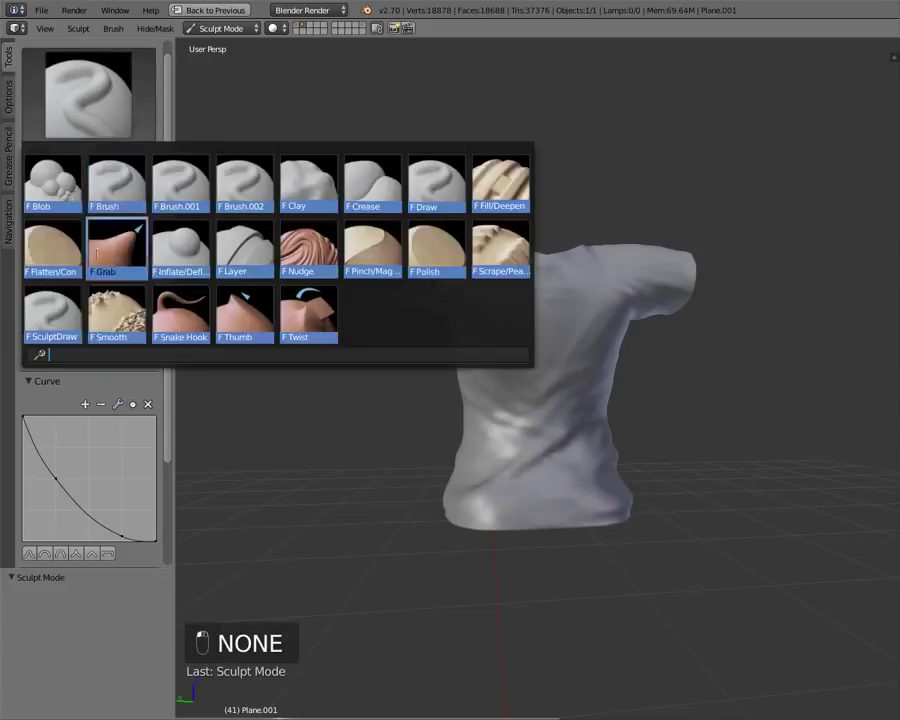
pyautogui.click(117, 307)
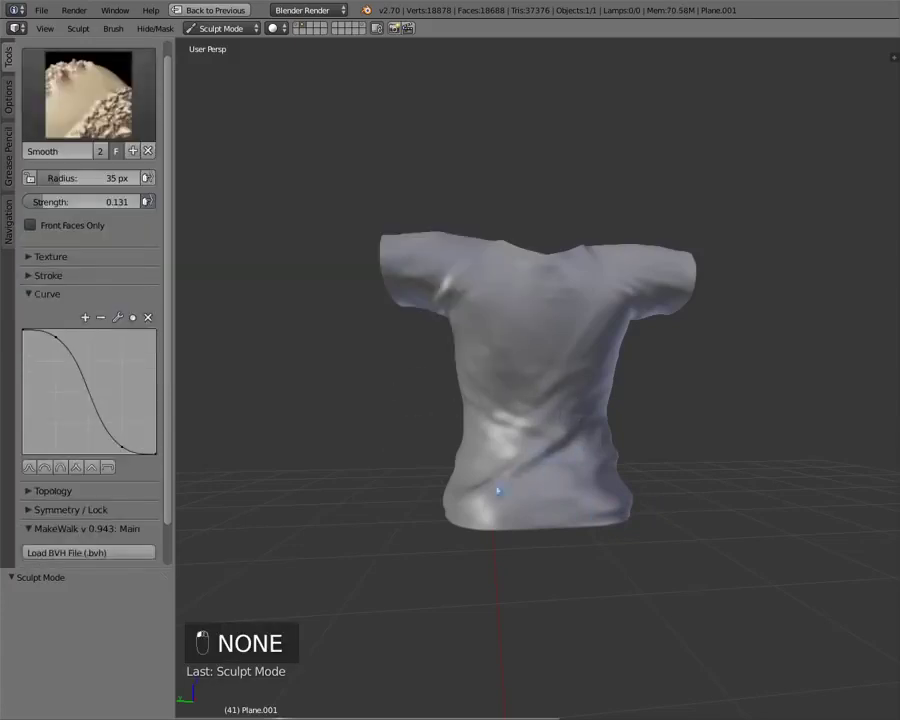
pyautogui.moveTo(521, 466)
pyautogui.mouseDown(button='middle')
pyautogui.moveTo(464, 498)
pyautogui.moveTo(538, 522)
pyautogui.mouseUp(button='middle')
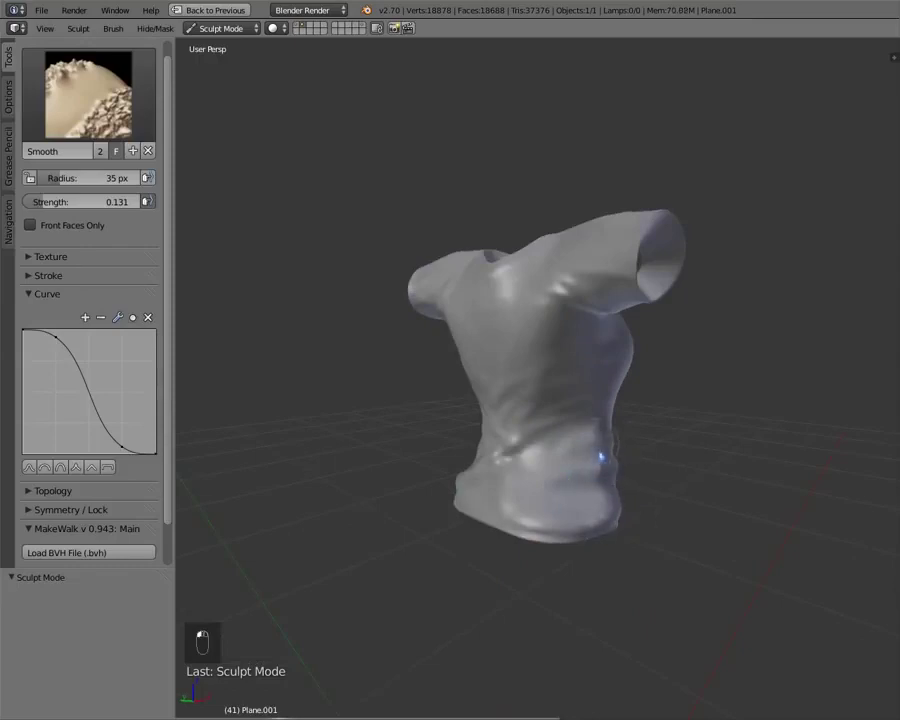
pyautogui.moveTo(601, 457)
pyautogui.mouseDown()
pyautogui.moveTo(587, 536)
pyautogui.moveTo(605, 513)
pyautogui.mouseUp()
pyautogui.moveTo(504, 480); pyautogui.dragTo(559, 473, button='middle')
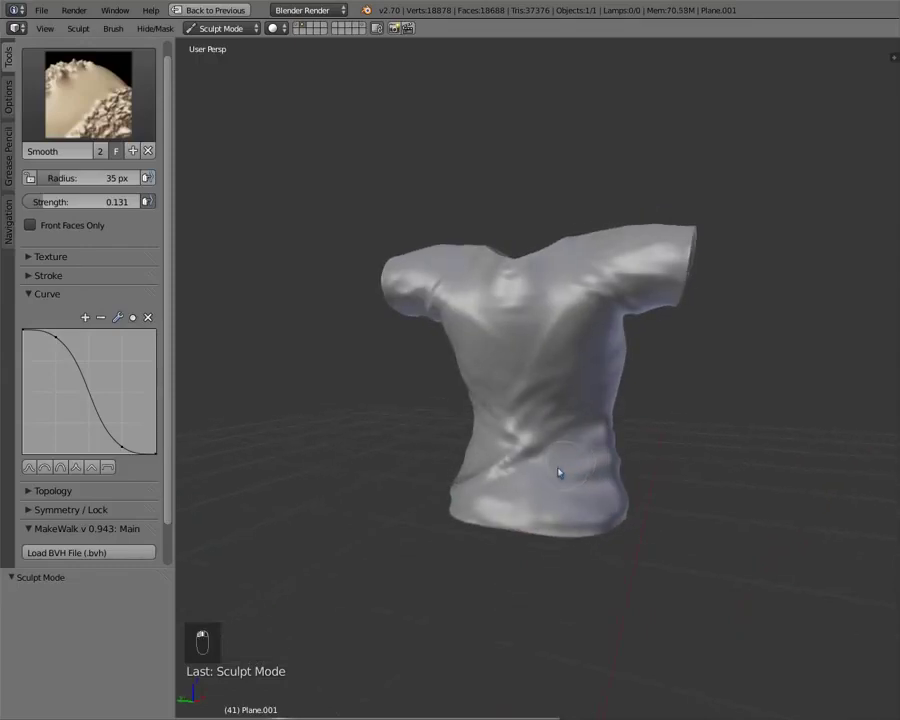
# Smooth the rough creases at the centre of the lower back up close so the diagonal folds blend into the fabric
pyautogui.scroll(5, 542, 458)
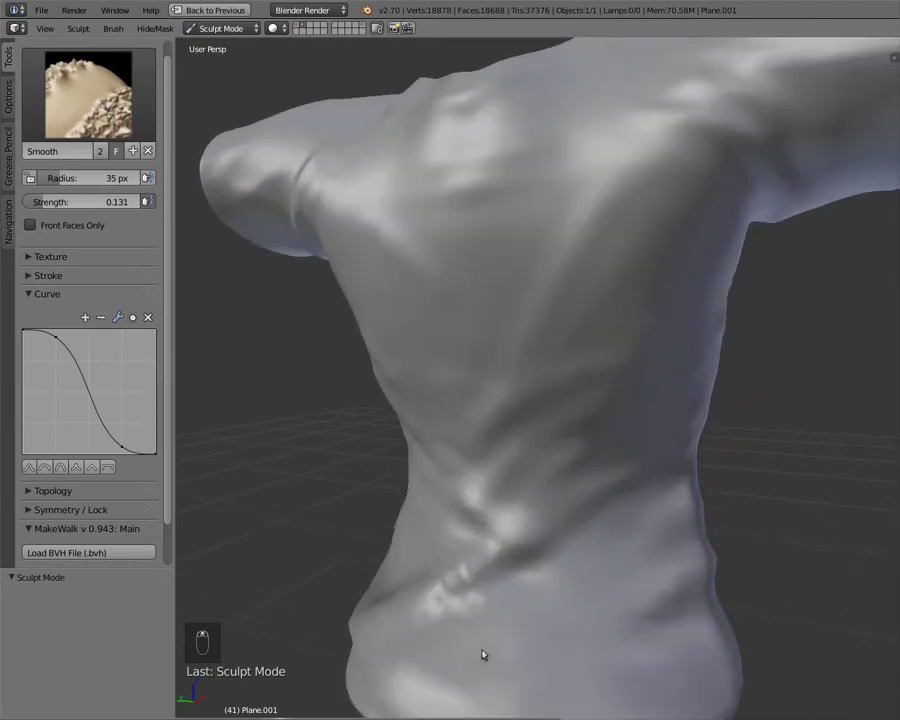
pyautogui.moveTo(484, 657)
pyautogui.mouseDown(button='middle')
pyautogui.moveTo(492, 629)
pyautogui.moveTo(464, 645)
pyautogui.mouseUp(button='middle')
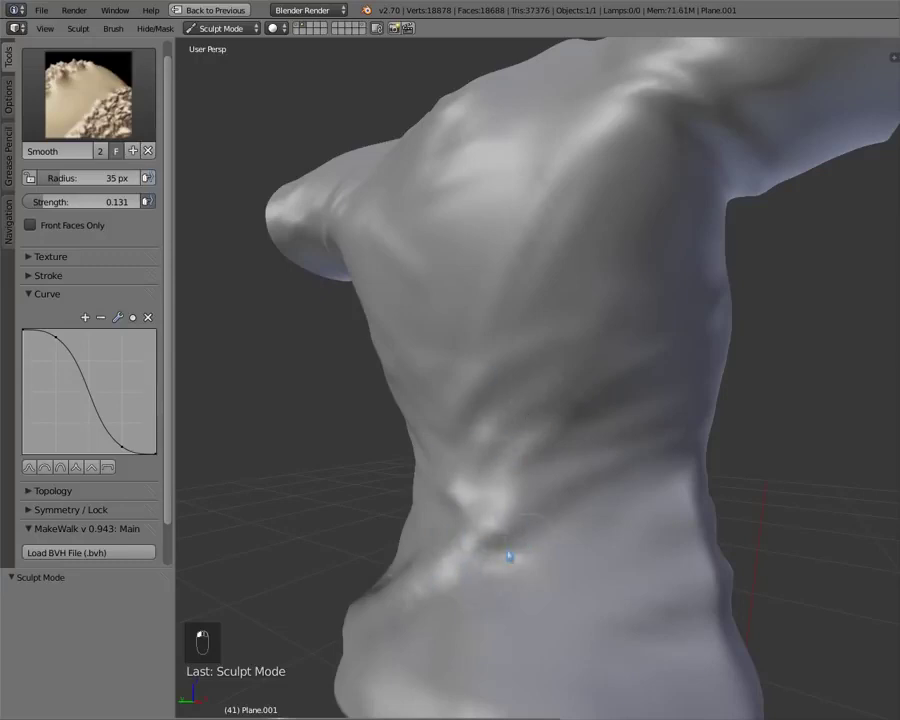
pyautogui.moveTo(416, 593)
pyautogui.mouseDown(button='middle')
pyautogui.moveTo(608, 494)
pyautogui.moveTo(506, 508)
pyautogui.moveTo(681, 575)
pyautogui.mouseUp(button='middle')
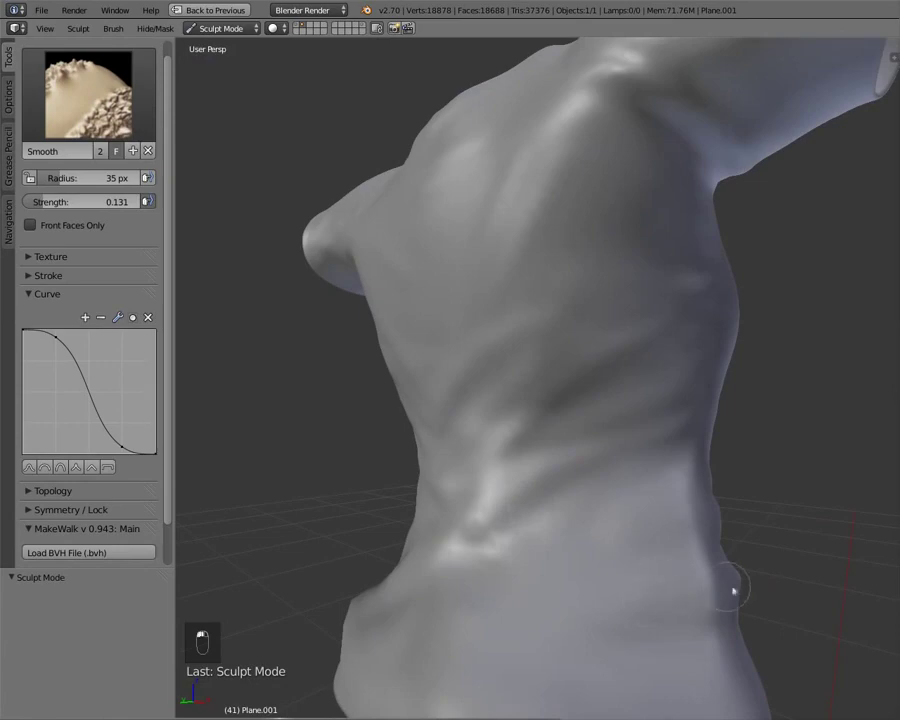
pyautogui.moveTo(641, 606)
pyautogui.mouseDown(button='middle')
pyautogui.moveTo(663, 533)
pyautogui.moveTo(555, 533)
pyautogui.mouseUp(button='middle')
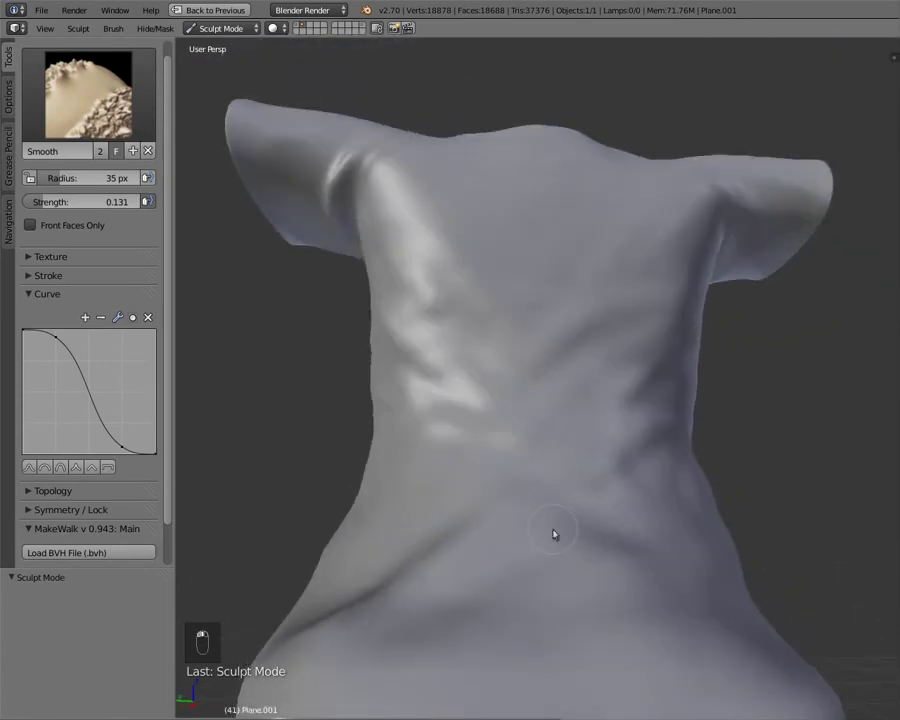
# Smooth the remaining folds around the waist and hem from the back, sides and front of the shirt
pyautogui.scroll(-3, 530, 528)
pyautogui.moveTo(508, 448); pyautogui.dragTo(508, 512, button='middle')
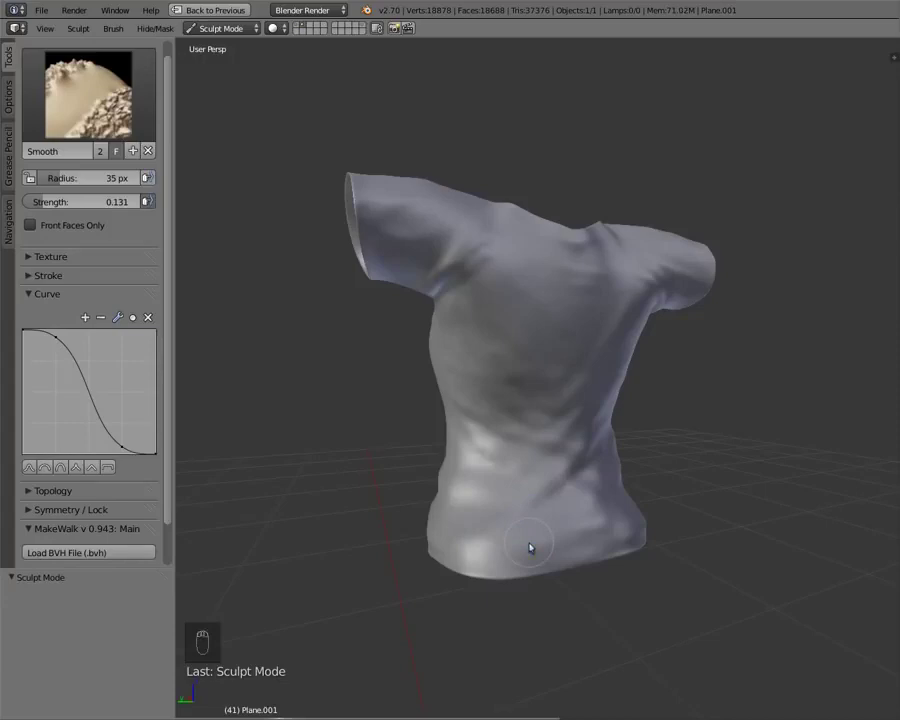
pyautogui.moveTo(533, 492)
pyautogui.mouseDown(button='middle')
pyautogui.moveTo(613, 465)
pyautogui.moveTo(727, 446)
pyautogui.moveTo(759, 467)
pyautogui.moveTo(613, 513)
pyautogui.moveTo(657, 484)
pyautogui.moveTo(585, 496)
pyautogui.moveTo(577, 476)
pyautogui.mouseUp(button='middle')
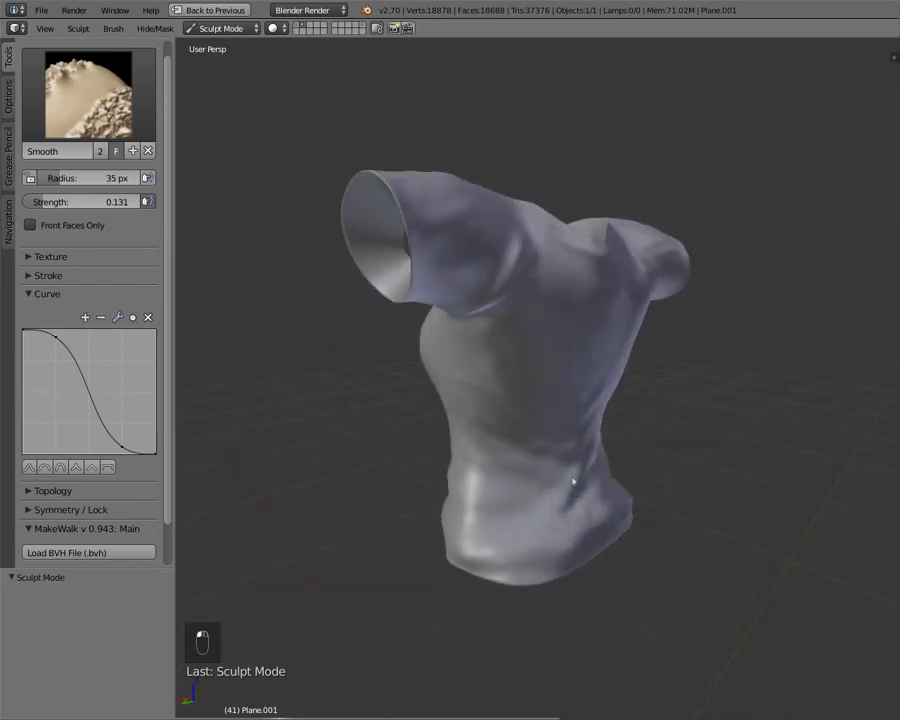
pyautogui.moveTo(533, 507); pyautogui.dragTo(640, 480, button='middle')
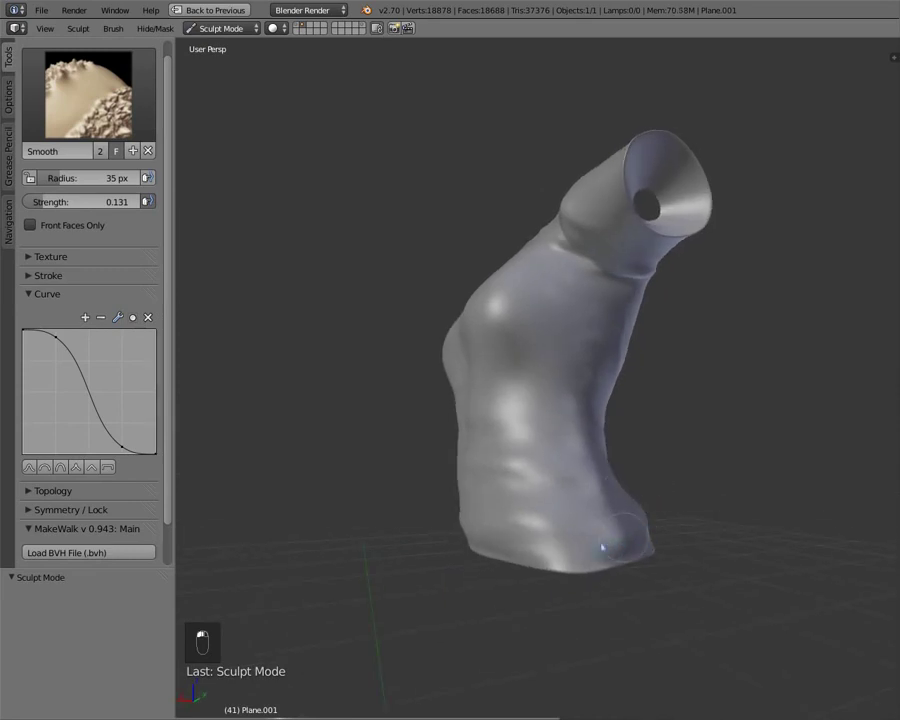
pyautogui.moveTo(597, 527); pyautogui.dragTo(596, 553, button='middle')
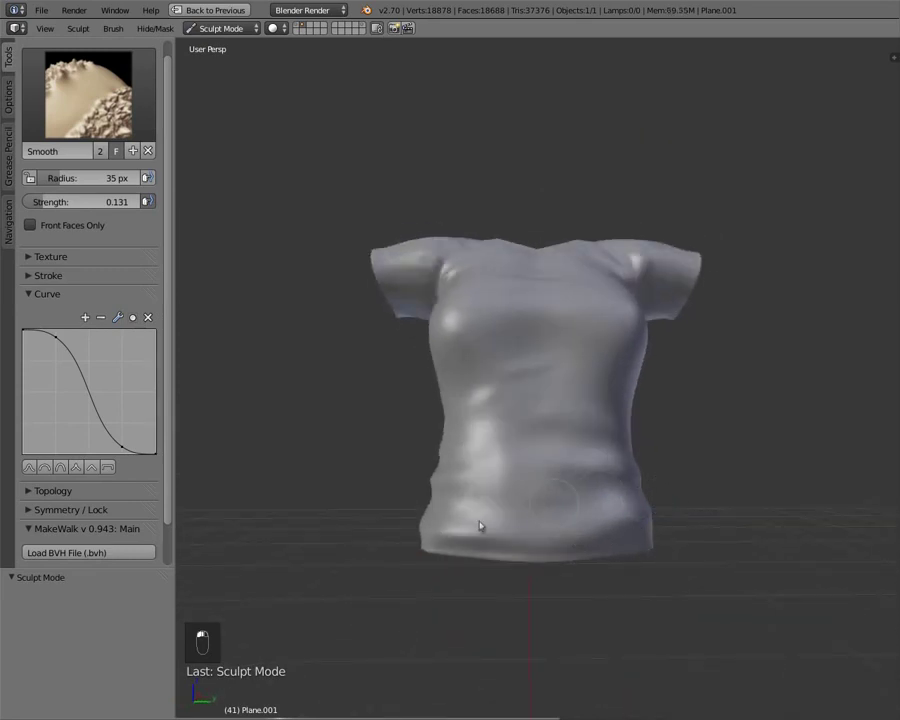
# Smooth the creases across the upper chest and around the shoulders and armpits of the shirt
pyautogui.moveTo(545, 478); pyautogui.dragTo(516, 476, button='middle')
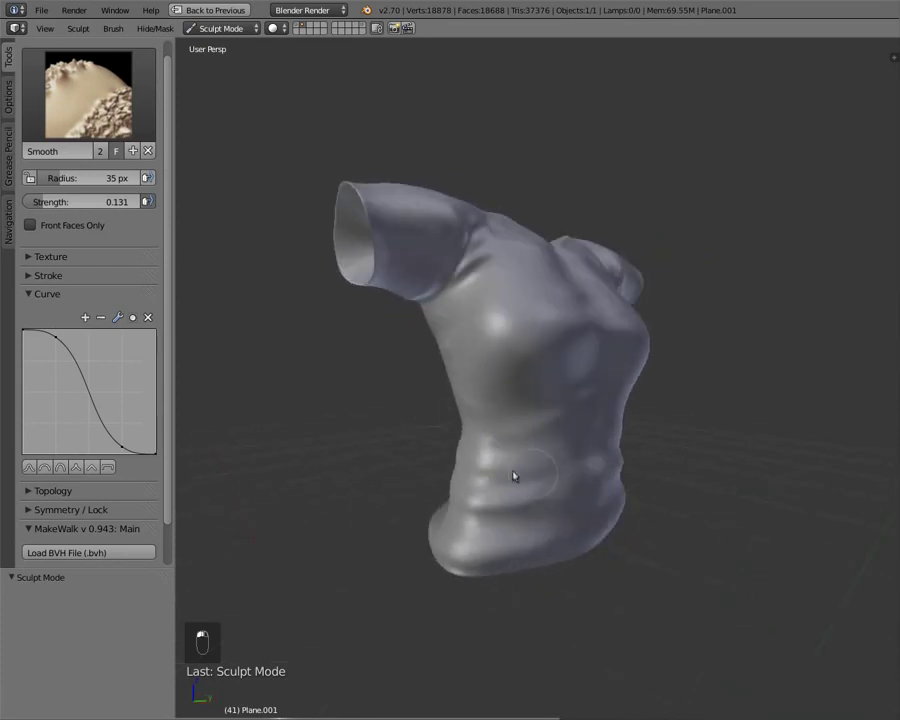
pyautogui.moveTo(450, 434); pyautogui.dragTo(374, 483, button='middle')
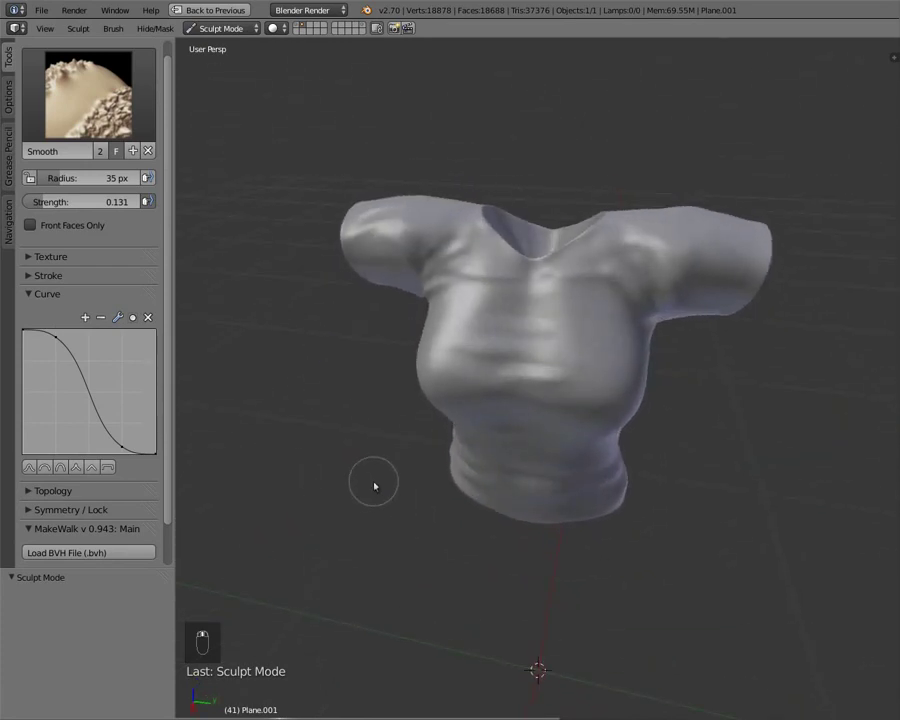
pyautogui.moveTo(539, 374); pyautogui.dragTo(440, 275, button='middle')
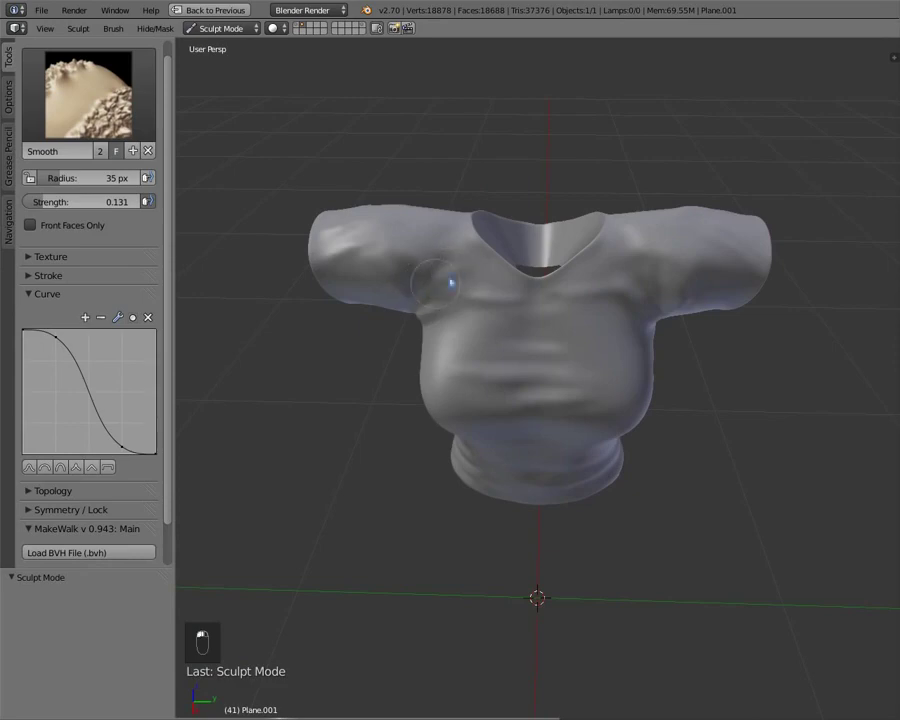
pyautogui.moveTo(408, 348); pyautogui.dragTo(506, 277, button='middle')
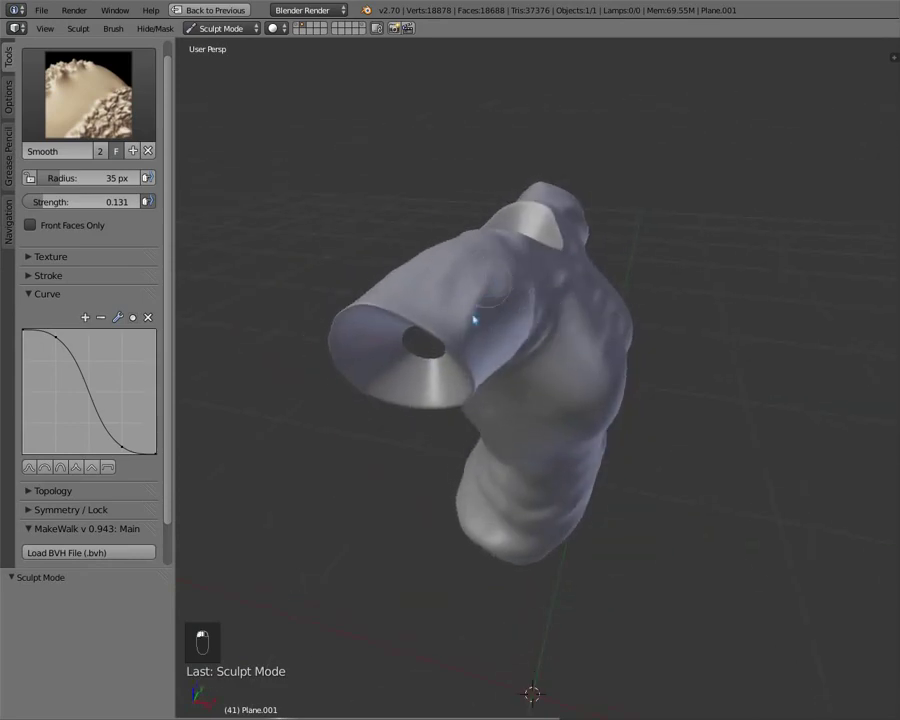
pyautogui.moveTo(478, 333); pyautogui.dragTo(610, 282, button='middle')
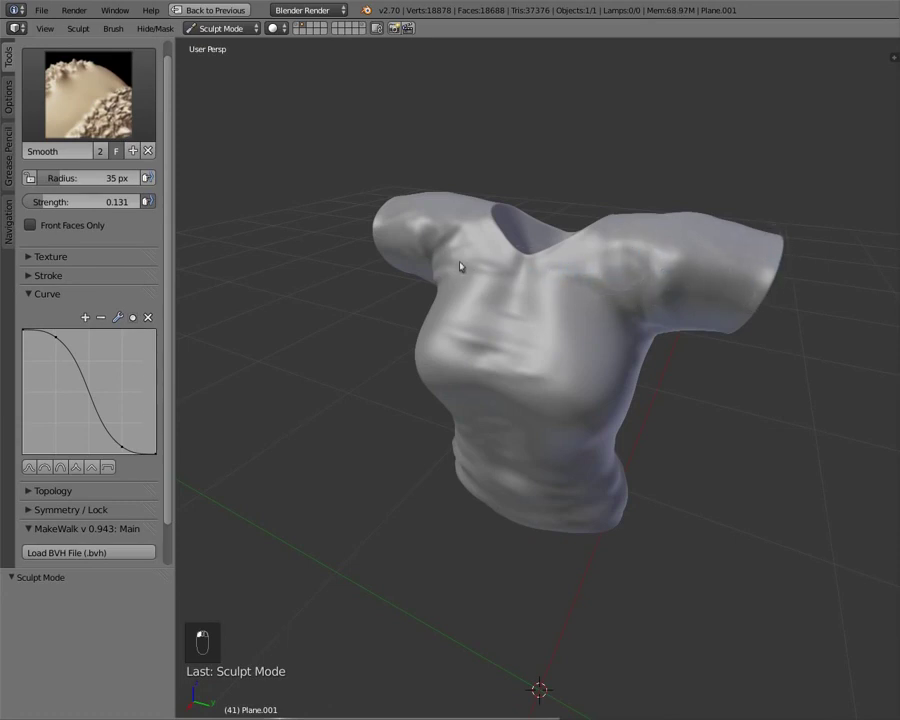
pyautogui.moveTo(538, 301); pyautogui.dragTo(463, 297, button='middle')
pyautogui.moveTo(566, 297); pyautogui.dragTo(468, 267, button='middle')
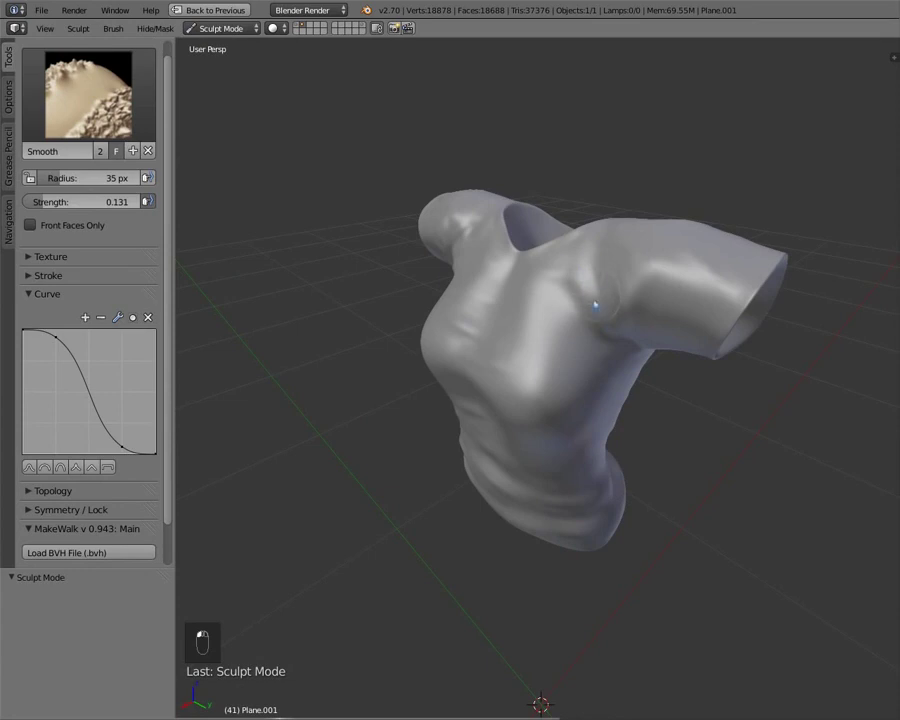
pyautogui.moveTo(607, 327); pyautogui.dragTo(520, 333, button='middle')
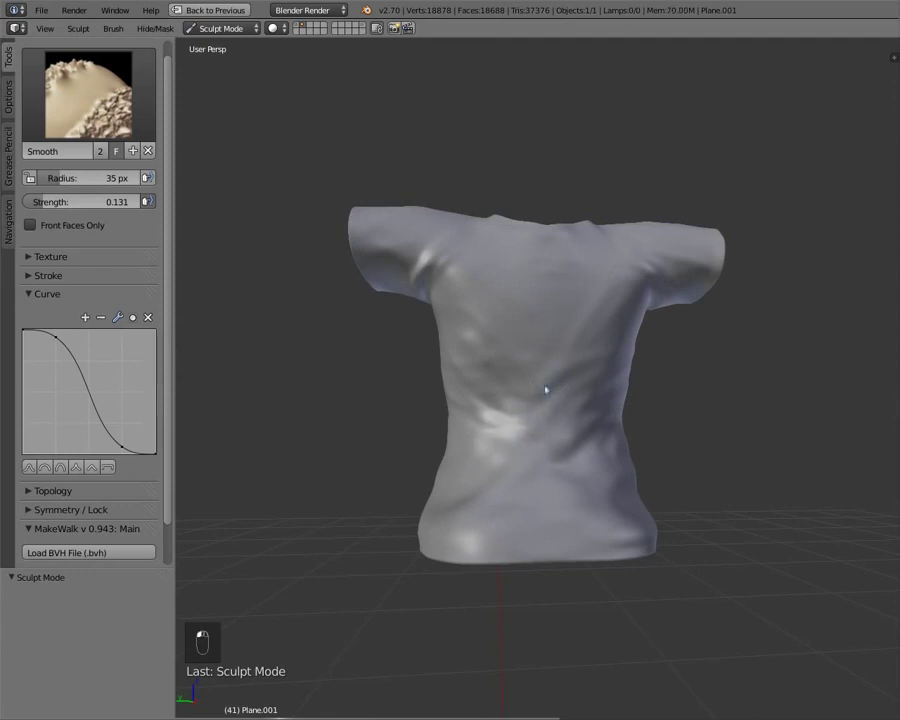
# Smooth the diagonal folds across the middle and lower back of the shirt
pyautogui.moveTo(561, 384)
pyautogui.mouseDown()
pyautogui.moveTo(524, 436)
pyautogui.moveTo(518, 408)
pyautogui.moveTo(506, 412)
pyautogui.moveTo(479, 378)
pyautogui.mouseUp()
pyautogui.moveTo(518, 427)
pyautogui.mouseDown()
pyautogui.moveTo(506, 428)
pyautogui.moveTo(530, 461)
pyautogui.mouseUp()
pyautogui.moveTo(593, 460); pyautogui.dragTo(538, 505, button='middle')
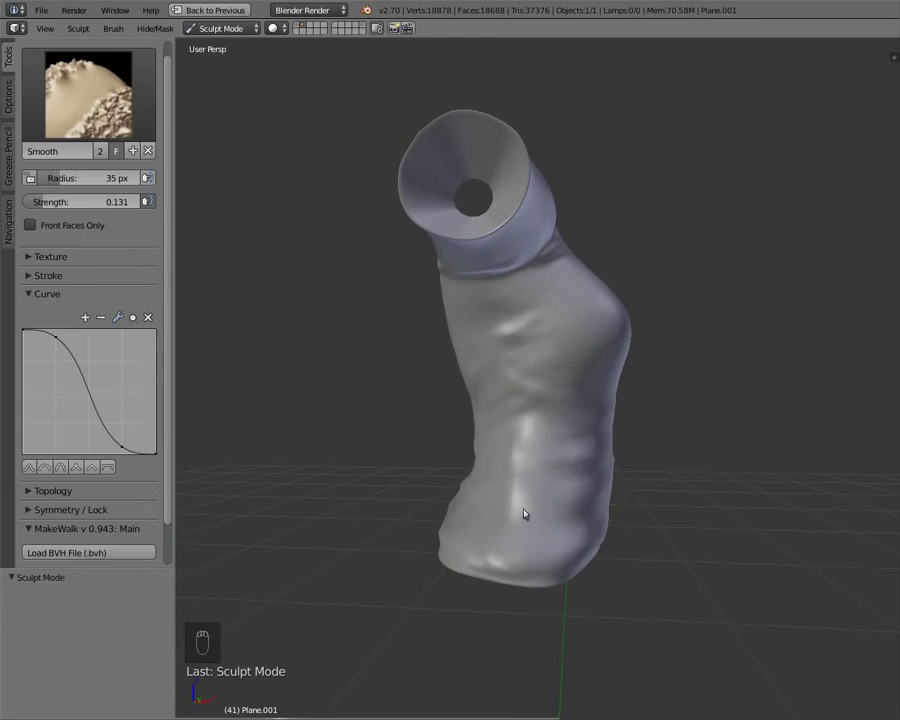
pyautogui.moveTo(524, 512); pyautogui.dragTo(452, 520, button='middle')
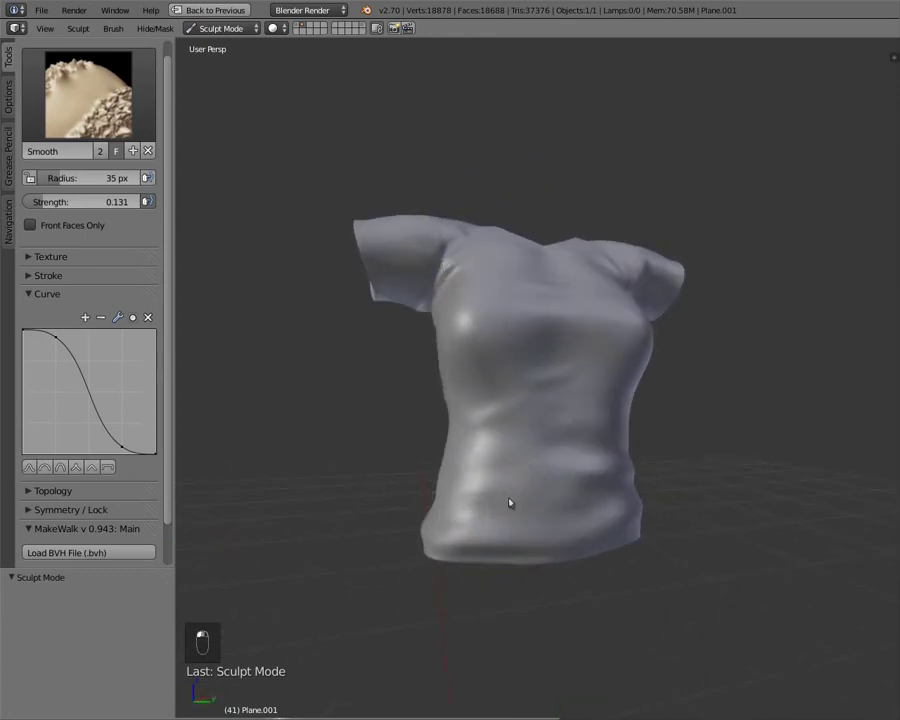
# Switch to the browser to check the fold pattern in the blue T-shirt reference photo, then return to Blender
pyautogui.click(635, 437)
pyautogui.hotkey('alt', 'Tab')
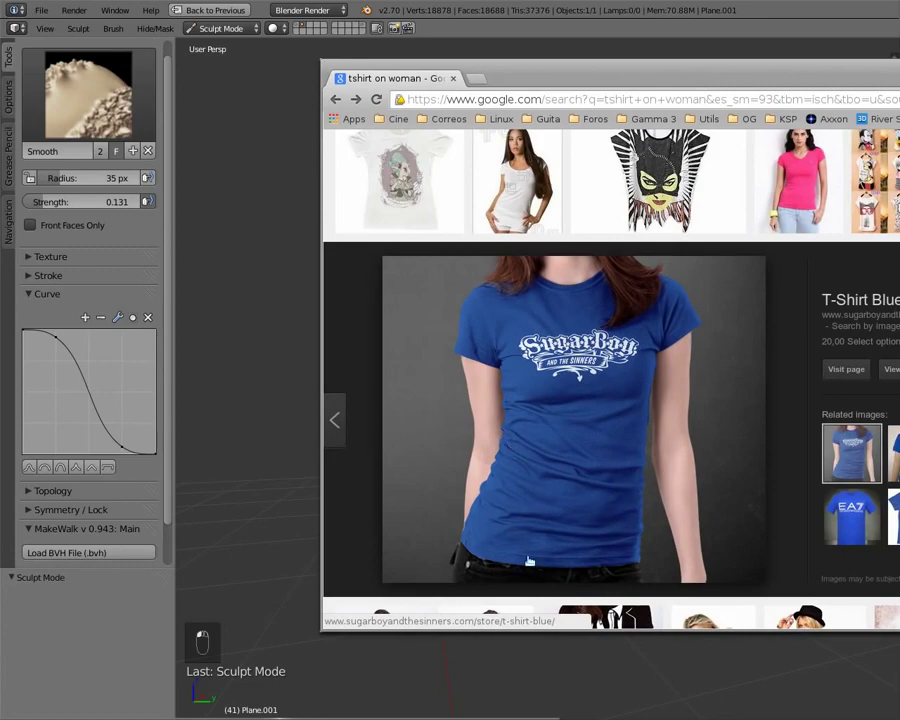
pyautogui.click(577, 87)
pyautogui.hotkey('alt', 'Tab')
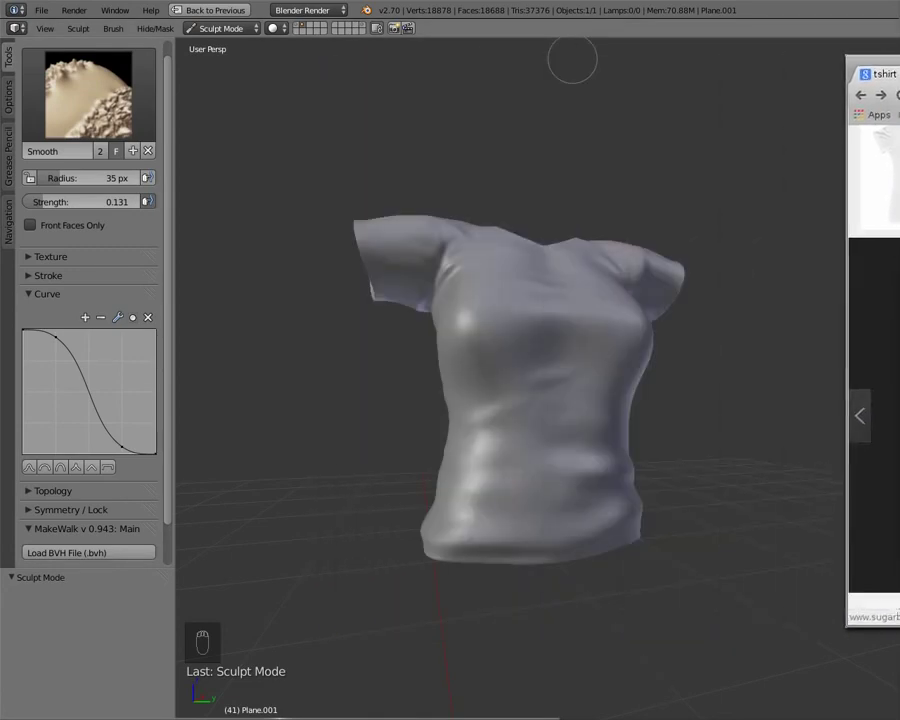
# Smooth the horizontal folds along the sides and lower front of the shirt
pyautogui.moveTo(480, 408)
pyautogui.mouseDown(button='middle')
pyautogui.moveTo(450, 446)
pyautogui.moveTo(342, 454)
pyautogui.moveTo(460, 412)
pyautogui.moveTo(539, 368)
pyautogui.moveTo(536, 428)
pyautogui.moveTo(444, 422)
pyautogui.moveTo(522, 498)
pyautogui.moveTo(630, 545)
pyautogui.moveTo(560, 500)
pyautogui.moveTo(438, 520)
pyautogui.moveTo(637, 482)
pyautogui.moveTo(643, 543)
pyautogui.mouseUp(button='middle')
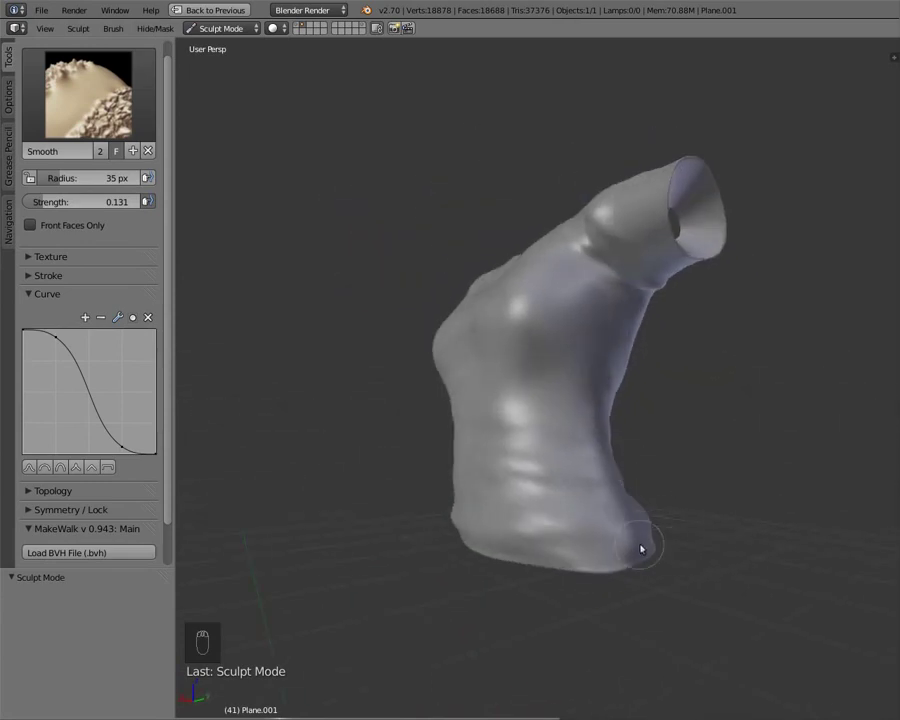
pyautogui.moveTo(564, 528)
pyautogui.mouseDown(button='middle')
pyautogui.moveTo(663, 512)
pyautogui.moveTo(554, 530)
pyautogui.moveTo(526, 506)
pyautogui.moveTo(546, 516)
pyautogui.moveTo(633, 519)
pyautogui.moveTo(516, 458)
pyautogui.moveTo(581, 434)
pyautogui.moveTo(707, 424)
pyautogui.moveTo(510, 416)
pyautogui.moveTo(585, 444)
pyautogui.moveTo(499, 431)
pyautogui.mouseUp(button='middle')
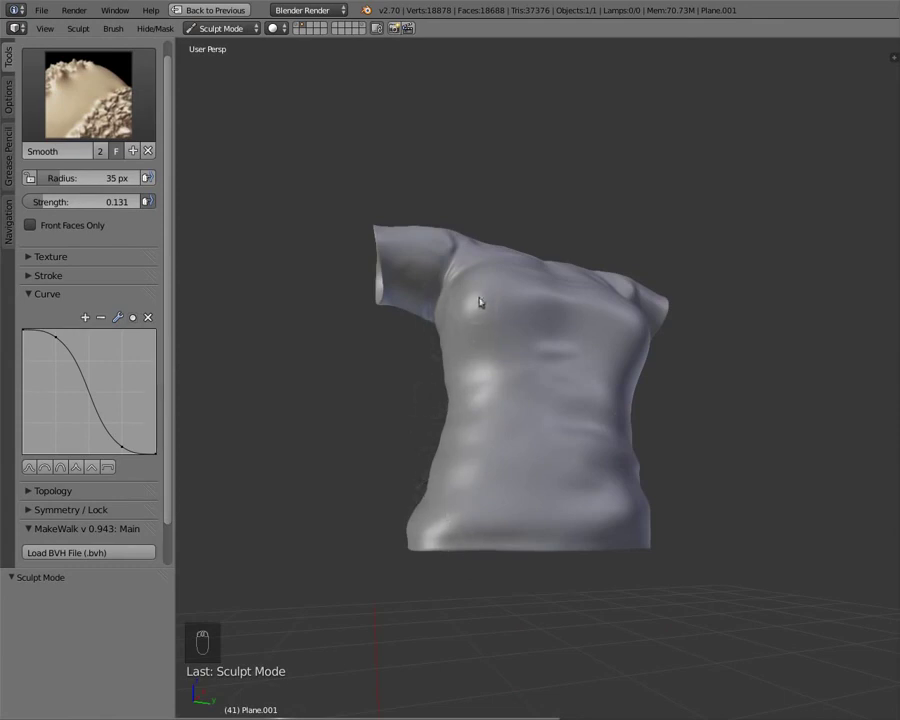
pyautogui.moveTo(617, 539)
pyautogui.mouseDown(button='middle')
pyautogui.moveTo(486, 416)
pyautogui.moveTo(506, 453)
pyautogui.mouseUp(button='middle')
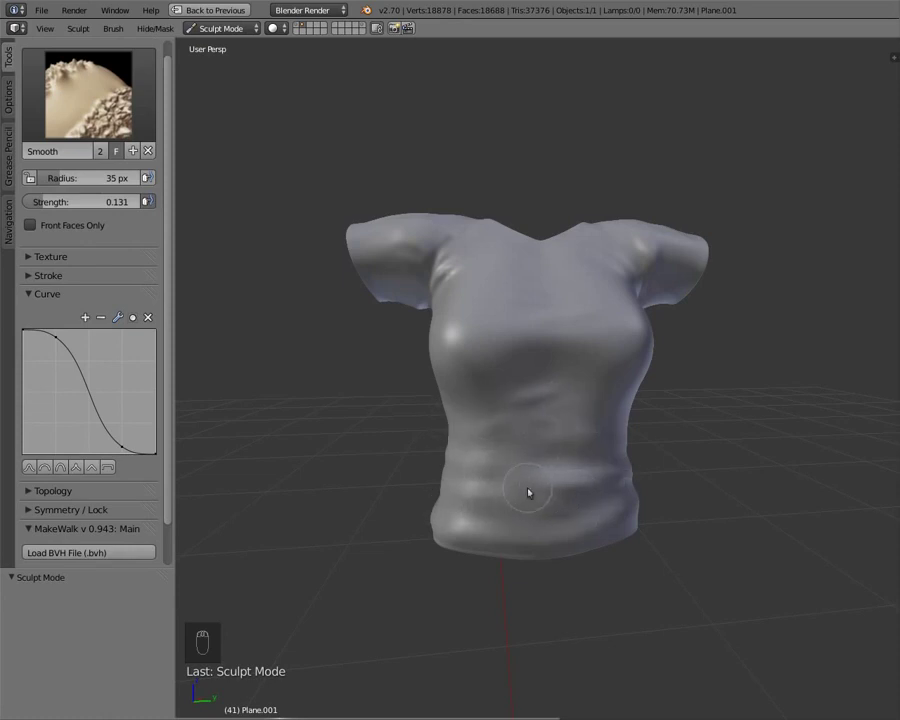
pyautogui.moveTo(553, 410); pyautogui.dragTo(507, 440, button='middle')
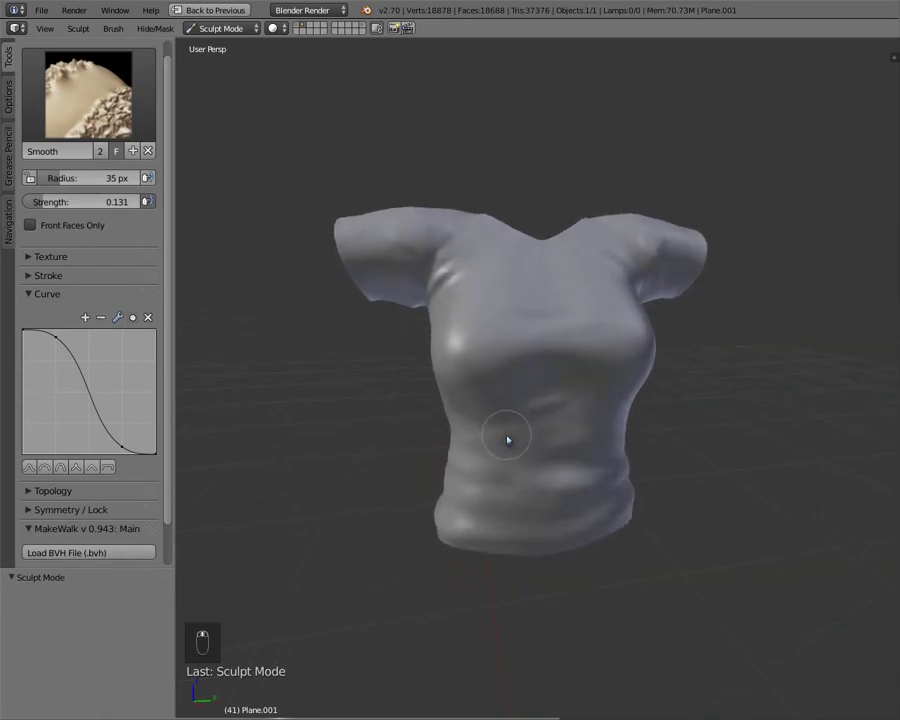
pyautogui.moveTo(390, 422); pyautogui.dragTo(484, 434, button='middle')
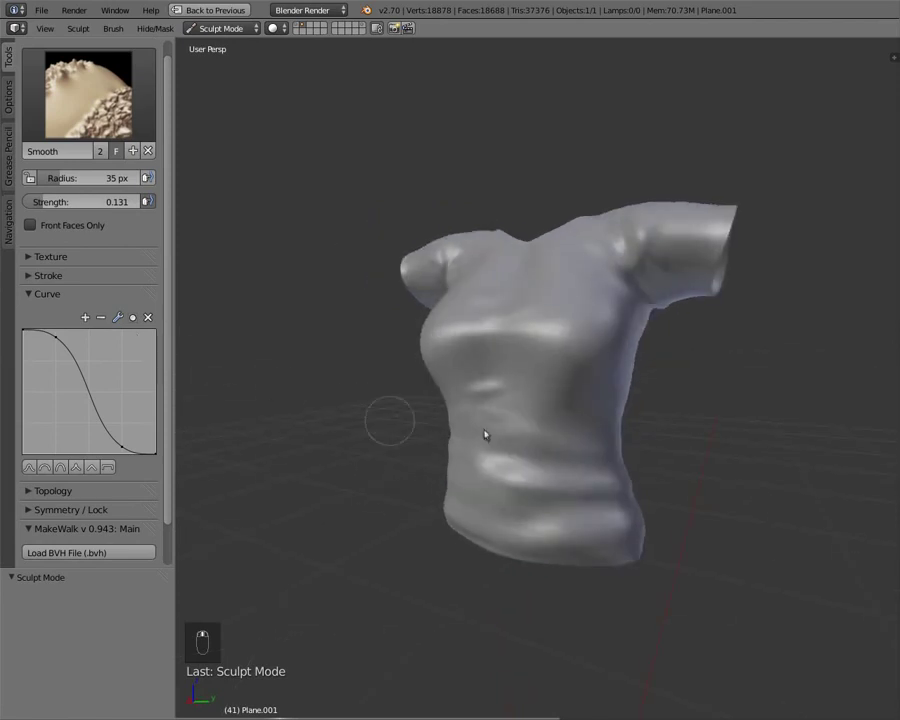
# Switch to the Brush brush in Add mode and sculpt raised folds along the side of the waist
pyautogui.click(88, 95)
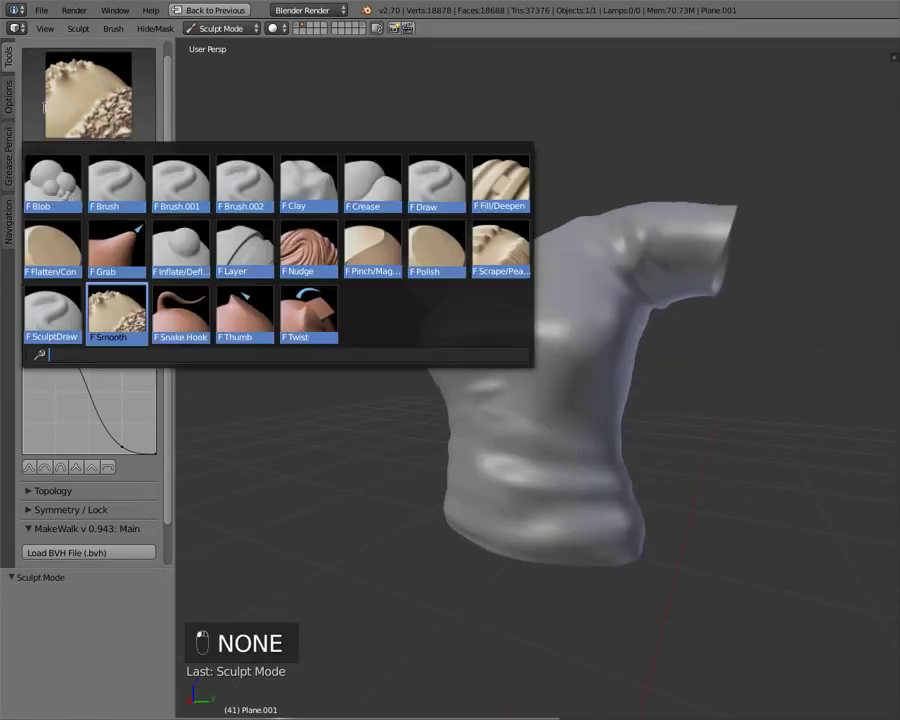
pyautogui.click(116, 180)
pyautogui.moveTo(581, 503); pyautogui.dragTo(565, 456, button='middle')
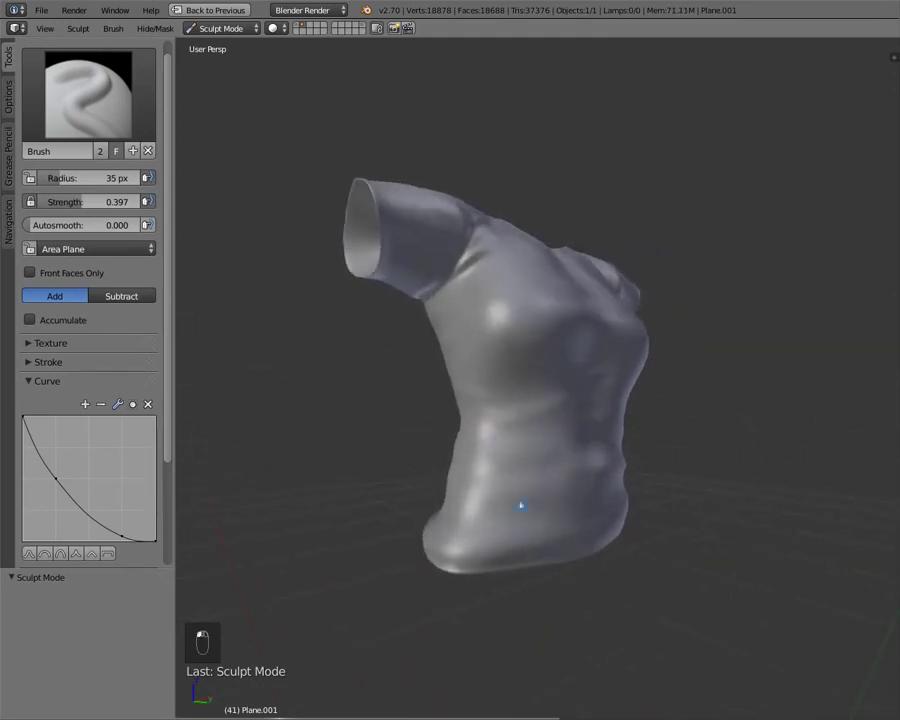
pyautogui.moveTo(521, 505); pyautogui.dragTo(478, 506, button='middle')
pyautogui.moveTo(633, 486); pyautogui.dragTo(552, 418, button='middle')
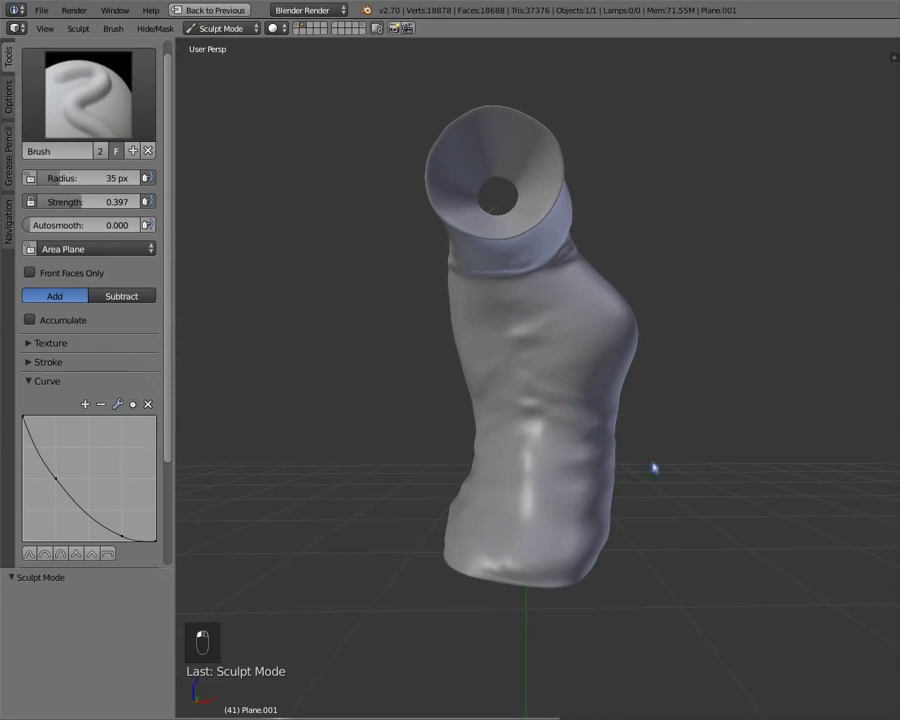
# Sculpt more raised folds across the front of the waist and around both sides below the bust
pyautogui.moveTo(636, 468)
pyautogui.mouseDown(button='middle')
pyautogui.moveTo(565, 450)
pyautogui.moveTo(500, 458)
pyautogui.mouseUp(button='middle')
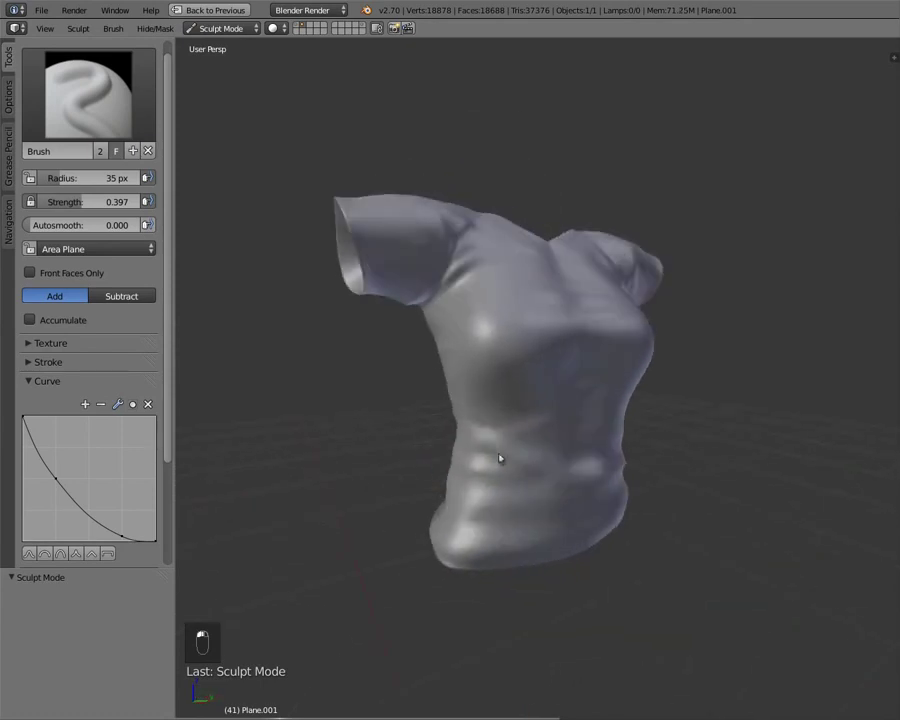
pyautogui.moveTo(590, 469); pyautogui.dragTo(504, 440, button='middle')
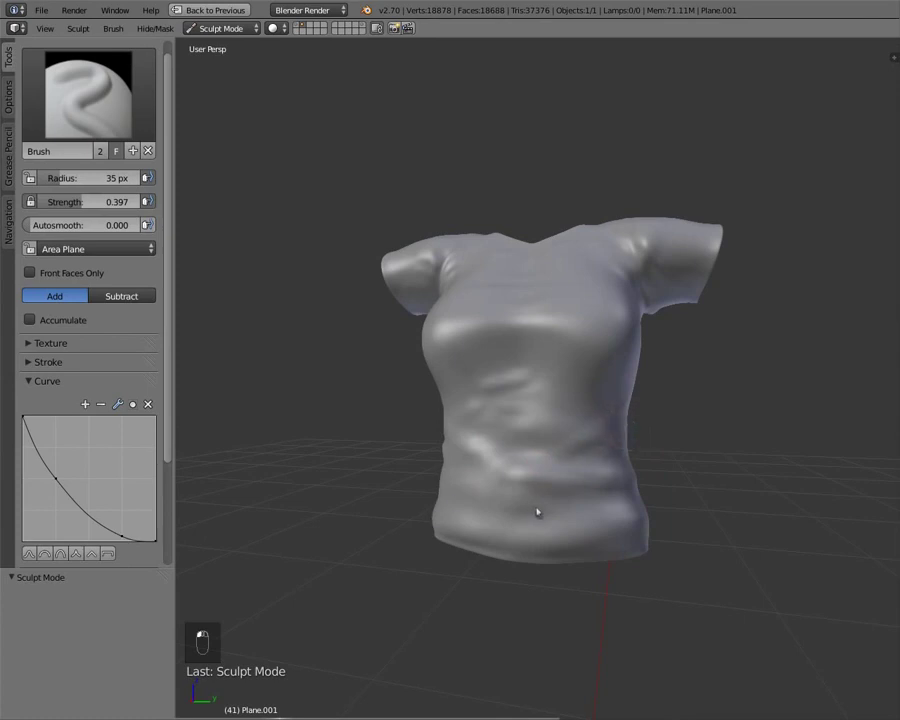
pyautogui.moveTo(554, 476); pyautogui.dragTo(528, 460, button='middle')
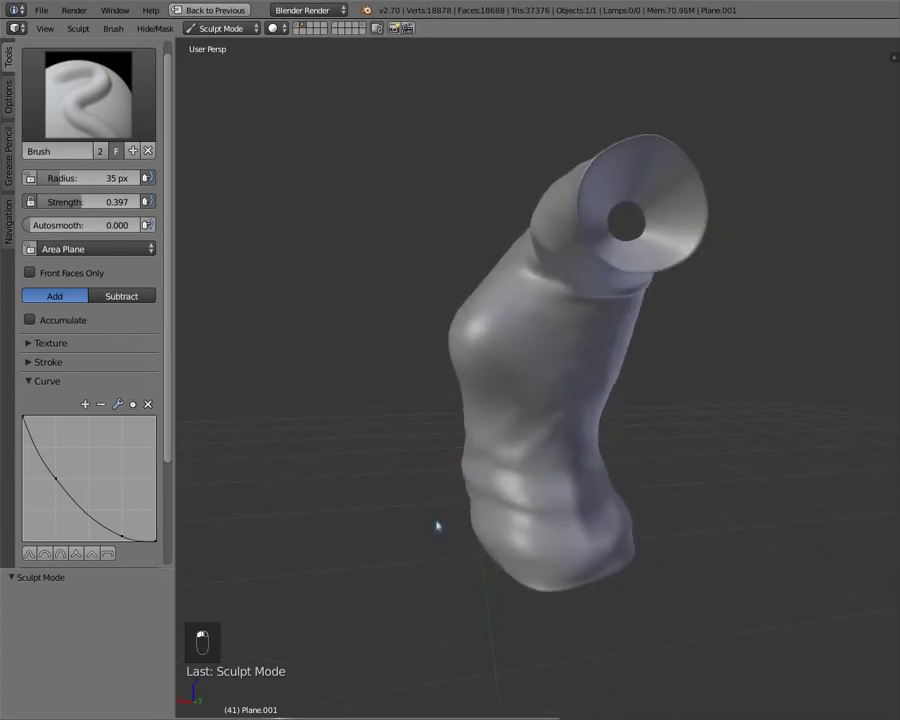
pyautogui.moveTo(438, 524)
pyautogui.mouseDown(button='middle')
pyautogui.moveTo(597, 440)
pyautogui.moveTo(558, 465)
pyautogui.moveTo(588, 436)
pyautogui.mouseUp(button='middle')
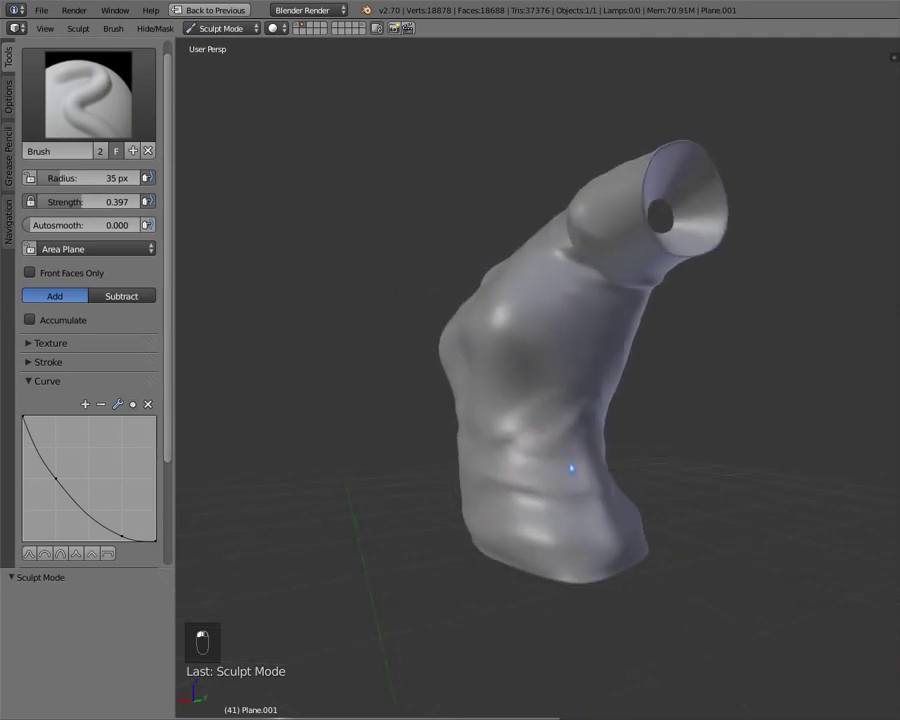
pyautogui.moveTo(540, 486); pyautogui.dragTo(651, 470, button='middle')
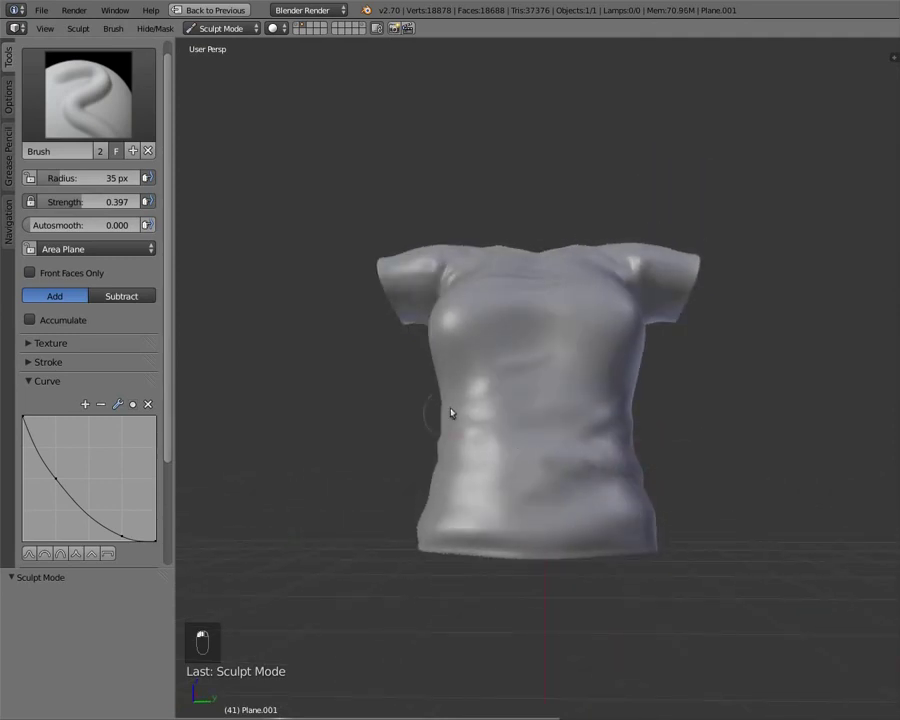
pyautogui.moveTo(520, 461)
pyautogui.mouseDown(button='middle')
pyautogui.moveTo(542, 508)
pyautogui.moveTo(577, 522)
pyautogui.moveTo(600, 505)
pyautogui.mouseUp(button='middle')
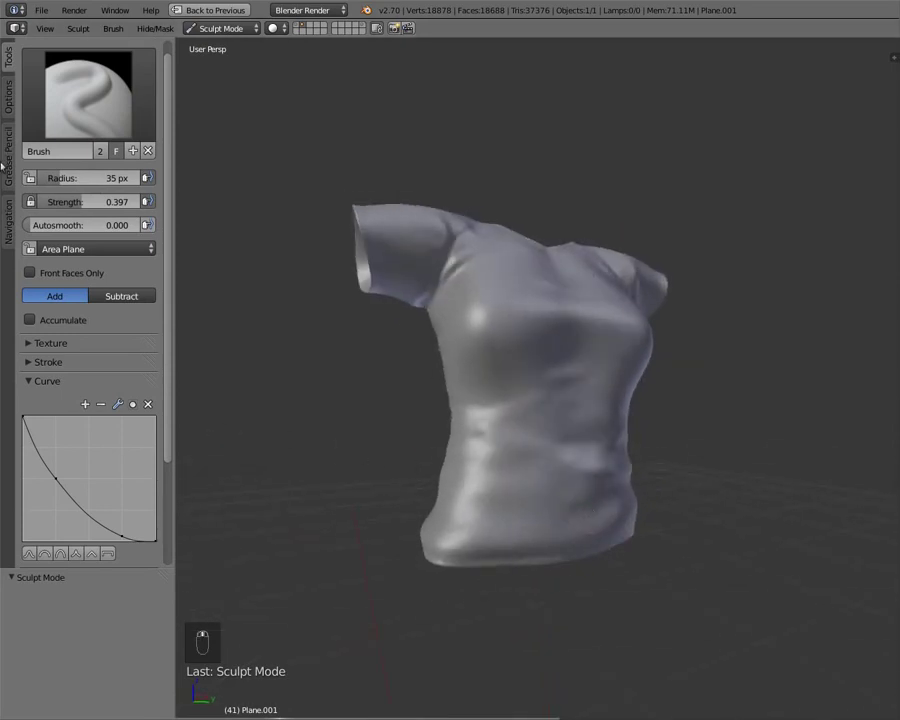
# Switch to the Smooth brush and soften the new folds across the belly and front of the waist
pyautogui.click(72, 135)
pyautogui.click(122, 317)
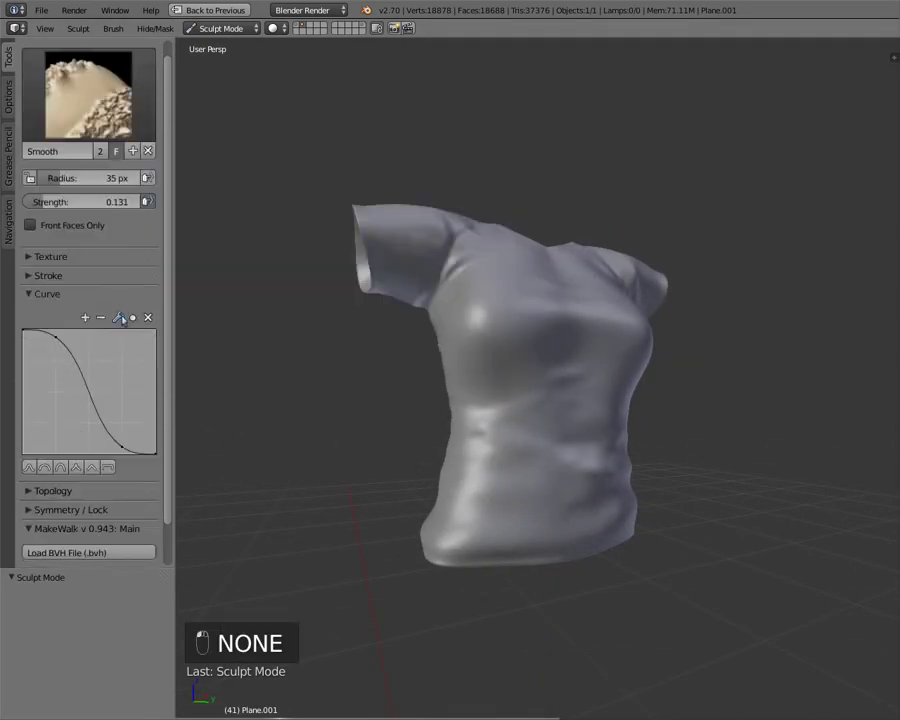
pyautogui.moveTo(508, 446)
pyautogui.mouseDown(button='middle')
pyautogui.moveTo(456, 410)
pyautogui.moveTo(441, 493)
pyautogui.moveTo(486, 478)
pyautogui.moveTo(436, 492)
pyautogui.mouseUp(button='middle')
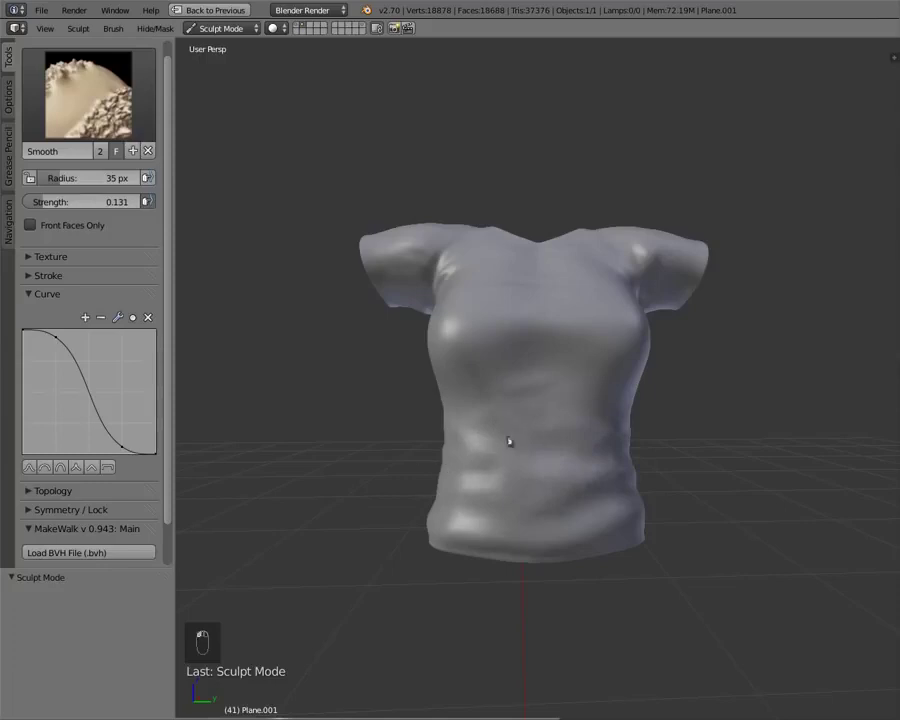
pyautogui.moveTo(593, 474); pyautogui.dragTo(533, 472, button='middle')
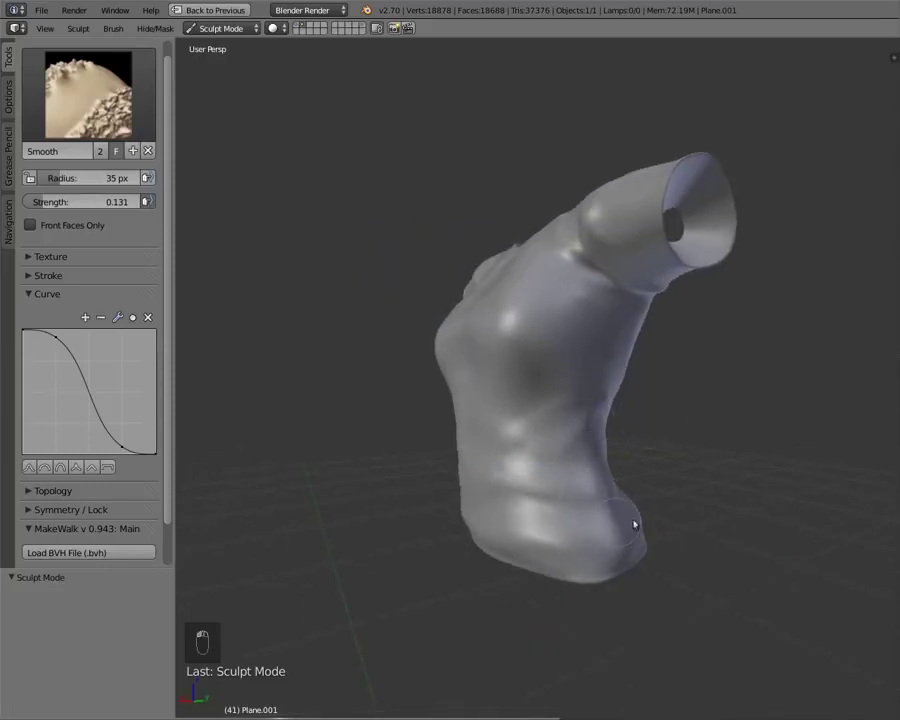
# Smooth the remaining folds along the sides of the waist and around to the lower back
pyautogui.moveTo(634, 524); pyautogui.dragTo(566, 493)
pyautogui.moveTo(502, 481)
pyautogui.mouseDown(button='middle')
pyautogui.moveTo(438, 464)
pyautogui.moveTo(507, 457)
pyautogui.mouseUp(button='middle')
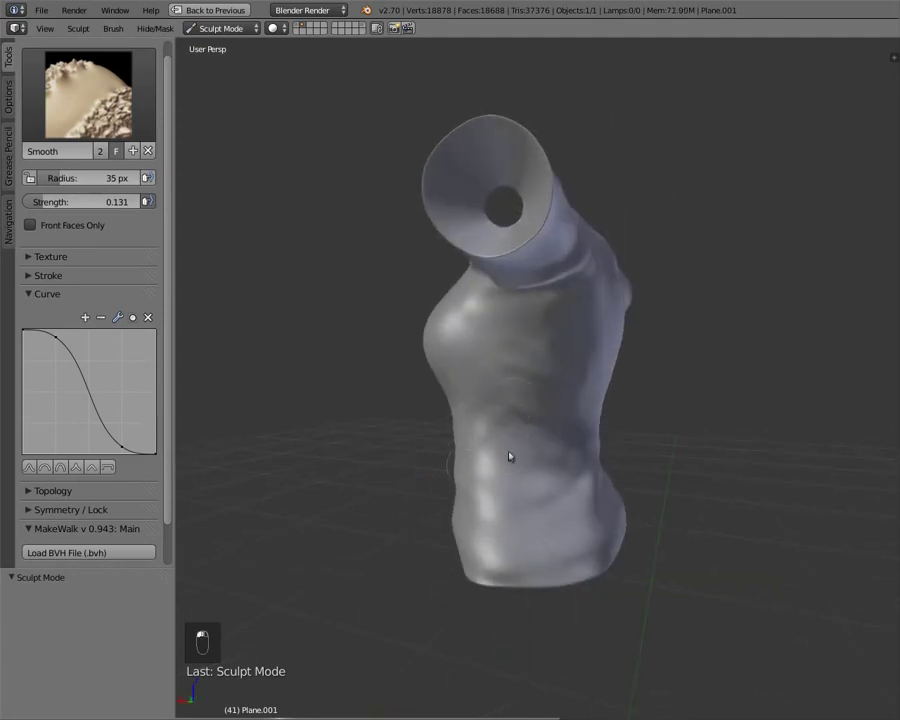
pyautogui.moveTo(538, 500); pyautogui.dragTo(502, 489, button='middle')
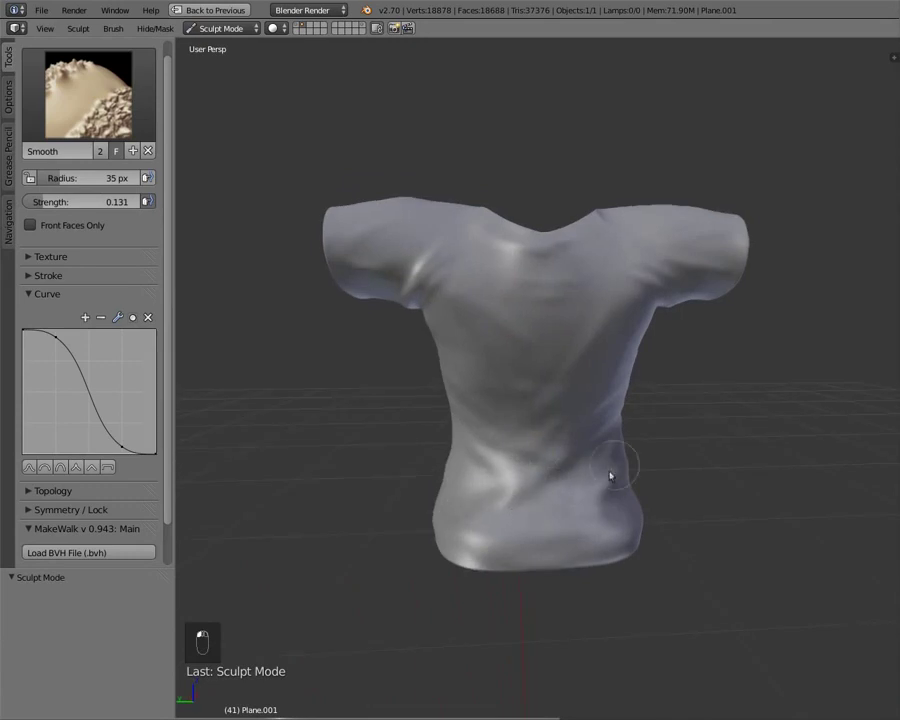
pyautogui.moveTo(581, 516); pyautogui.dragTo(733, 346, button='middle')
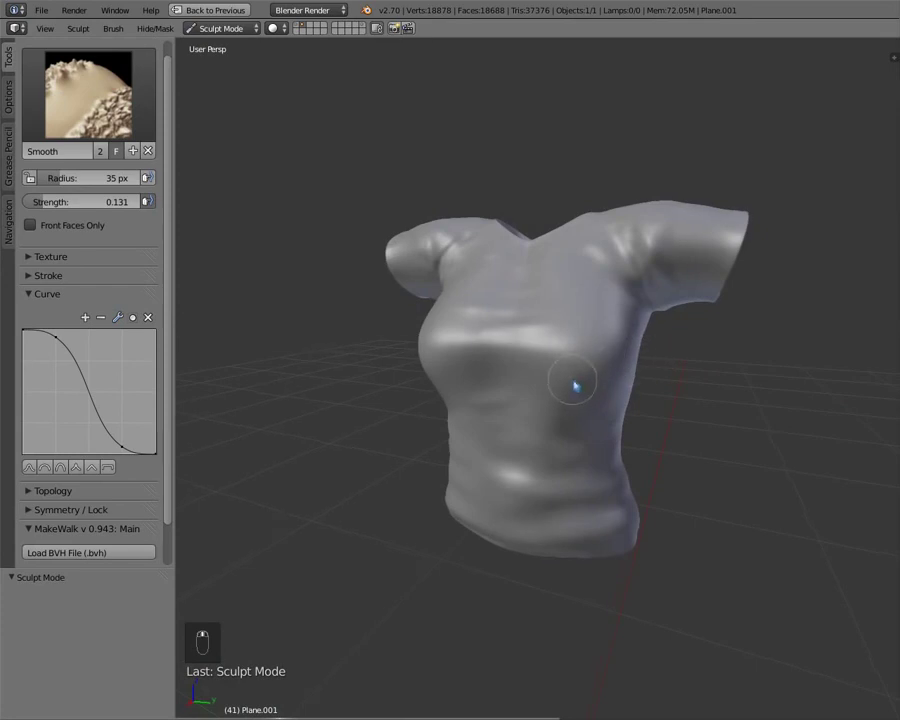
pyautogui.moveTo(577, 382); pyautogui.dragTo(626, 360, button='middle')
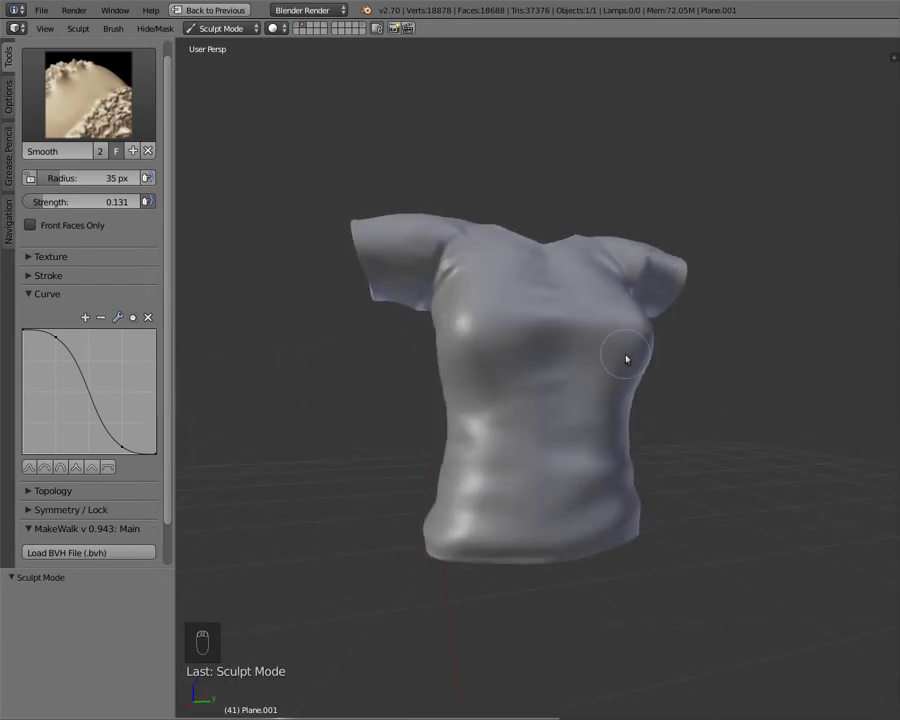
# Switch to the Brush brush in Subtract mode and carve creases between the folds on the side and front of the waist
pyautogui.click(100, 92)
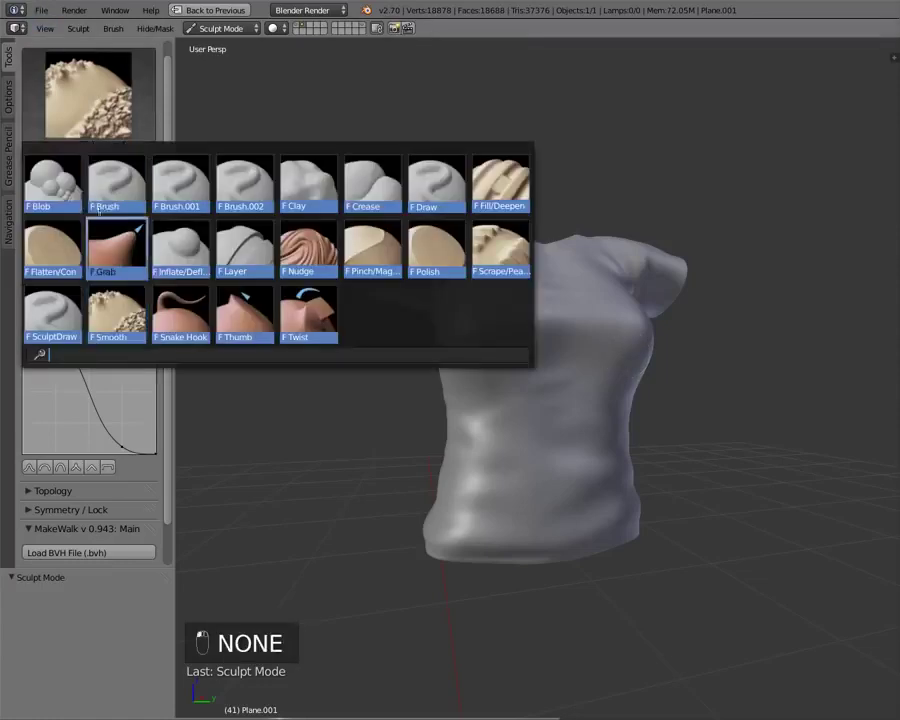
pyautogui.click(113, 182)
pyautogui.click(138, 300)
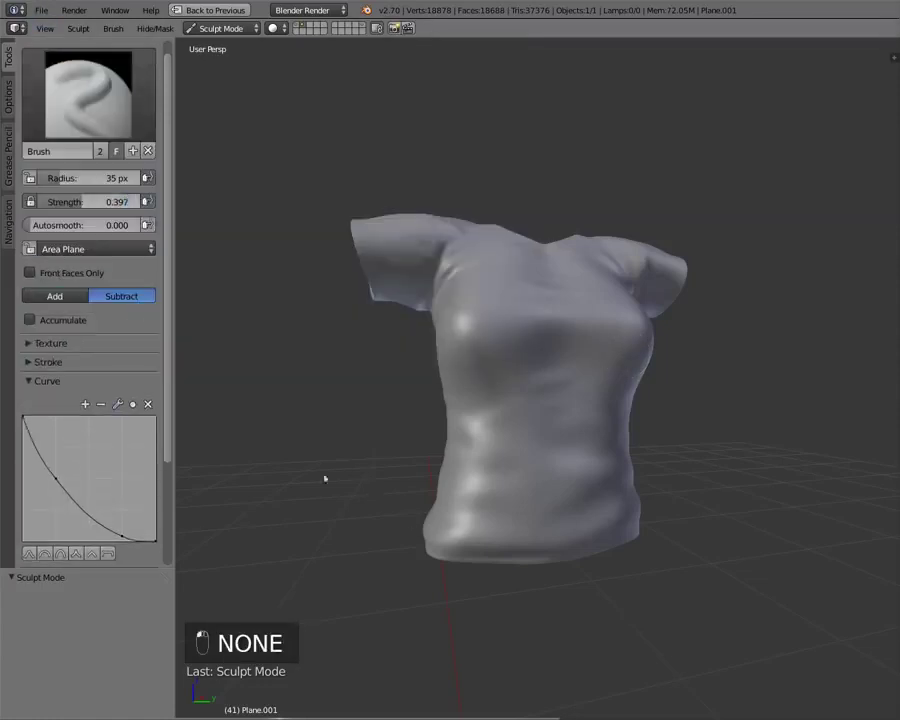
pyautogui.moveTo(577, 372); pyautogui.dragTo(545, 387, button='middle')
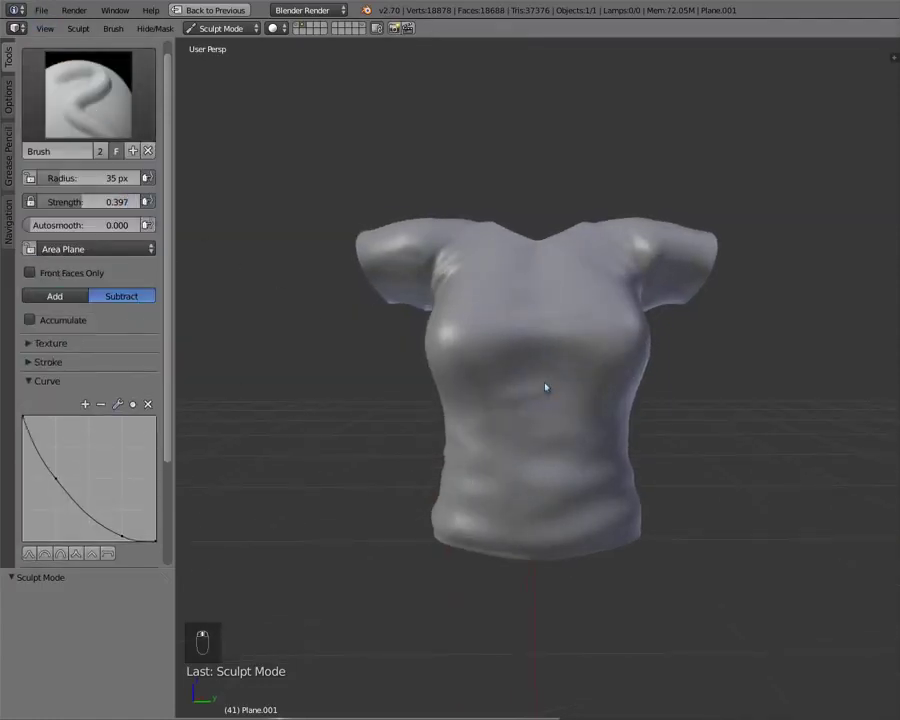
pyautogui.moveTo(430, 350); pyautogui.dragTo(545, 439, button='middle')
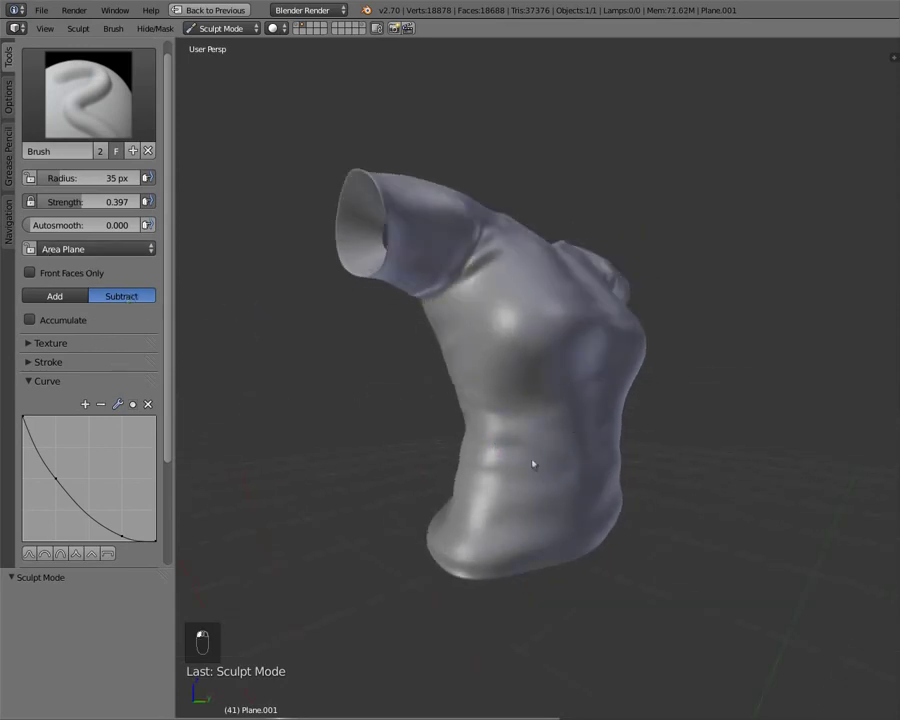
pyautogui.moveTo(572, 485); pyautogui.dragTo(412, 457, button='middle')
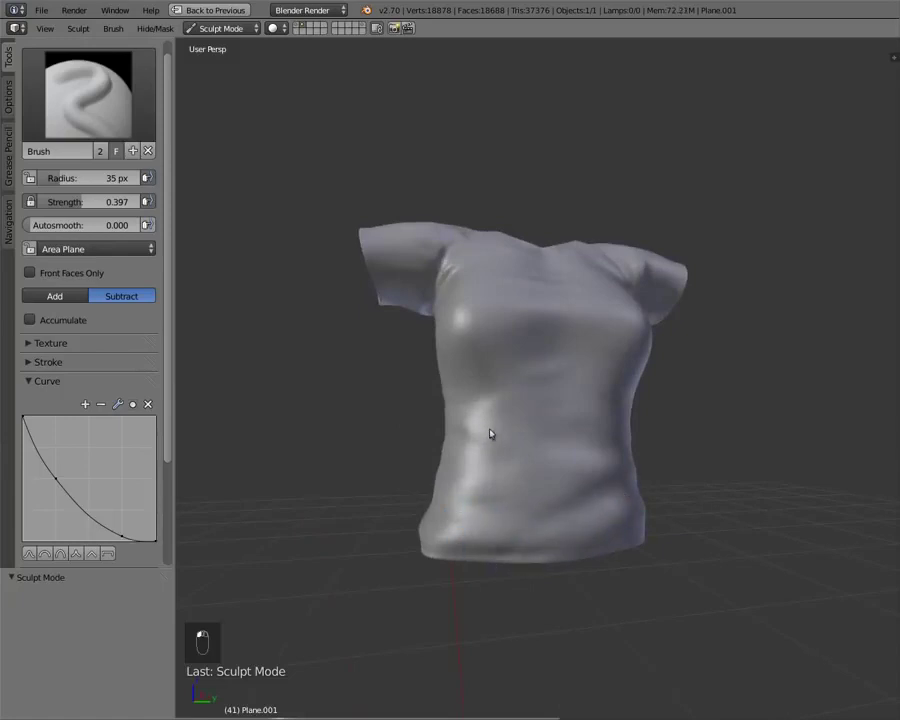
# Carve horizontal creases across the chest between the neckline and the bust
pyautogui.moveTo(615, 441); pyautogui.dragTo(516, 344, button='middle')
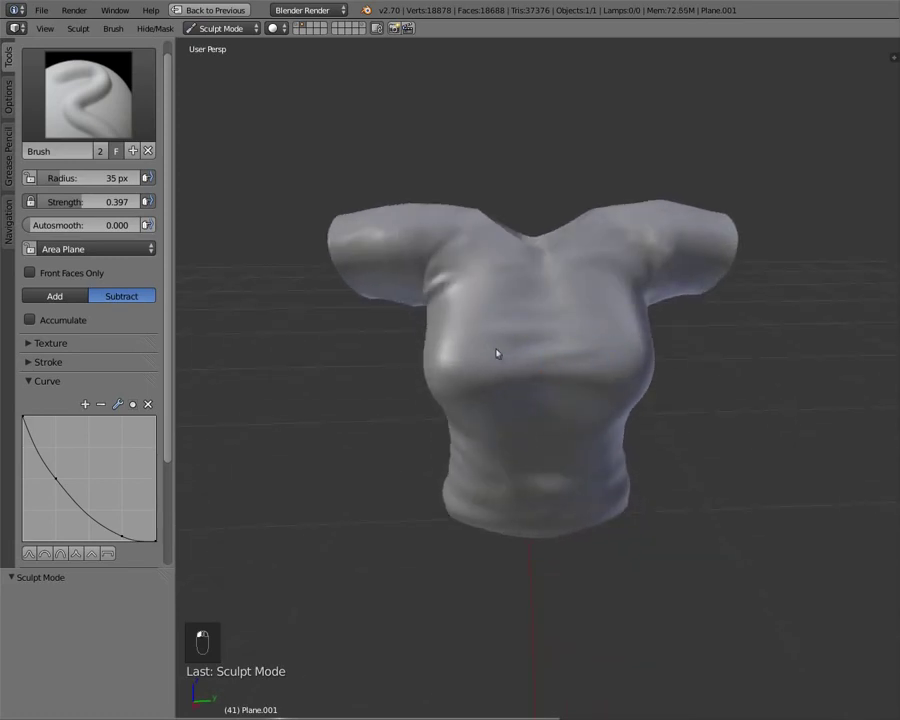
pyautogui.moveTo(523, 308); pyautogui.dragTo(494, 288, button='middle')
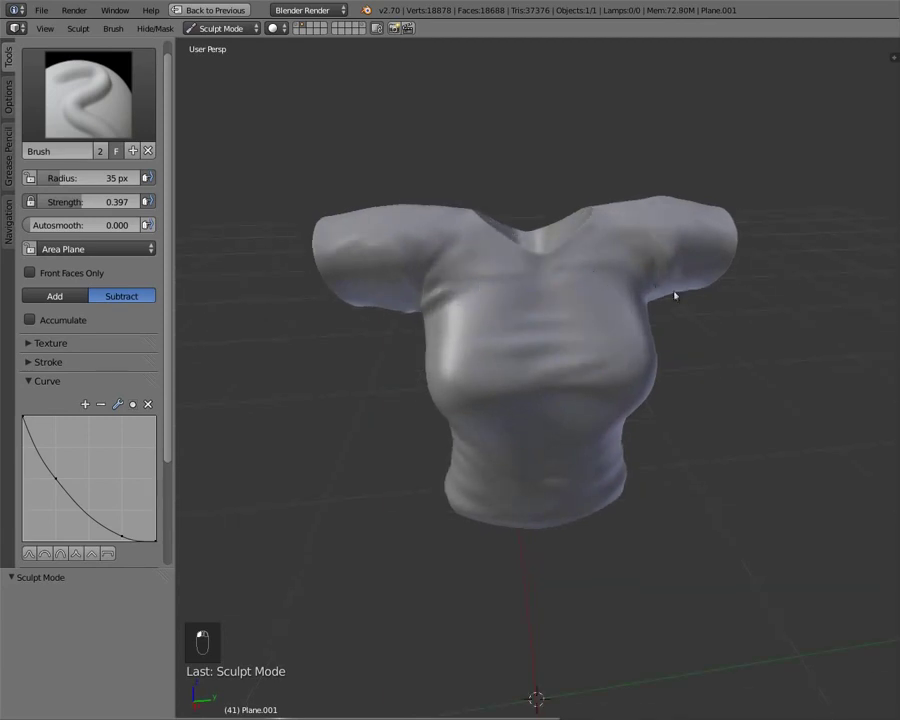
pyautogui.moveTo(675, 295); pyautogui.dragTo(546, 277, button='middle')
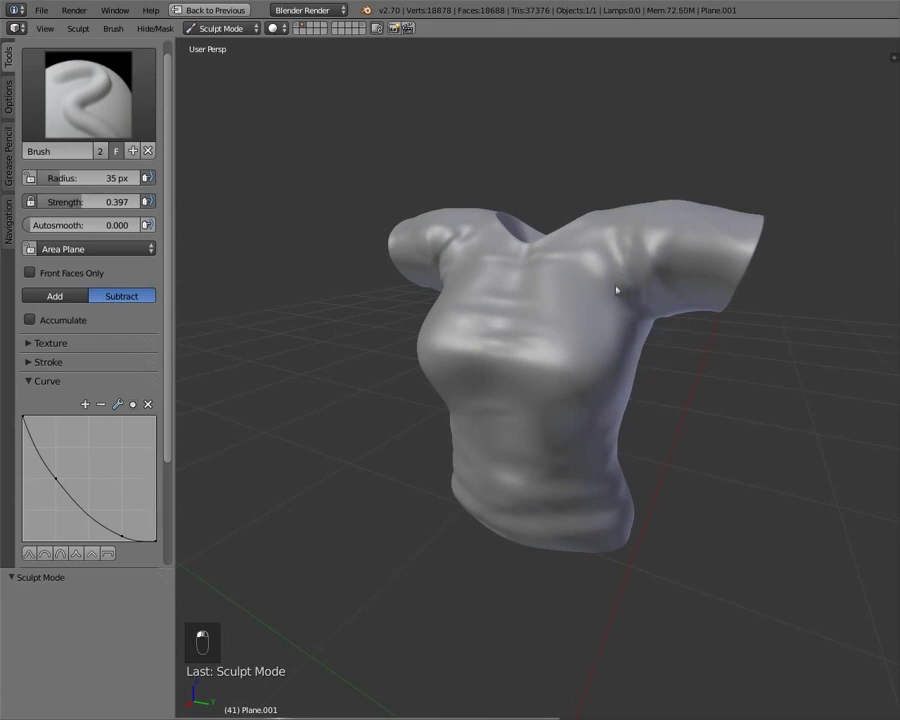
pyautogui.moveTo(616, 290); pyautogui.dragTo(535, 313, button='middle')
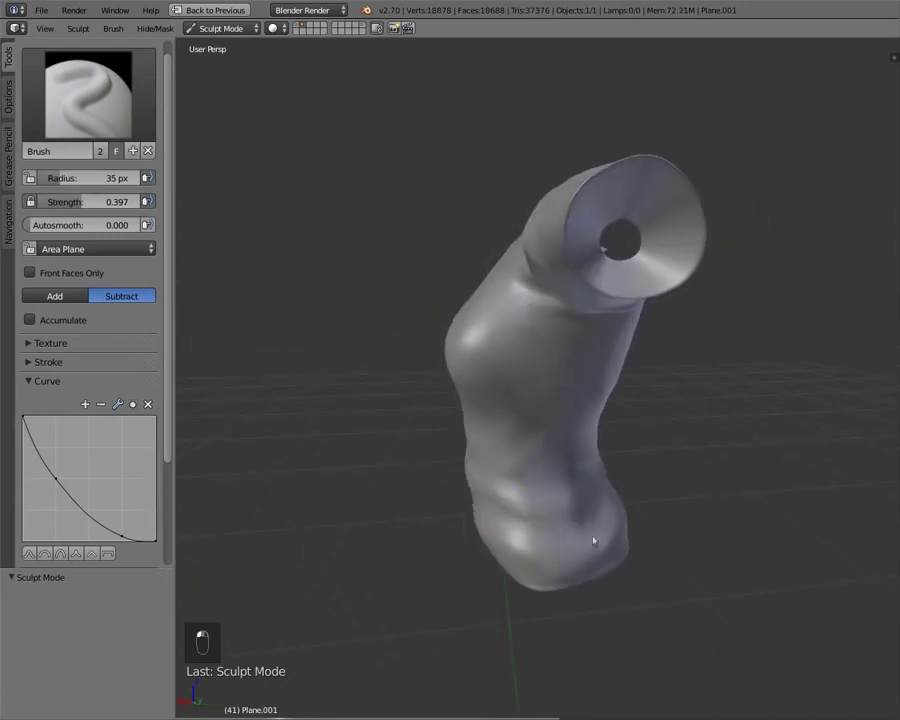
# Carve diagonal creases across the middle and lower back of the shirt
pyautogui.moveTo(542, 506); pyautogui.dragTo(350, 474, button='middle')
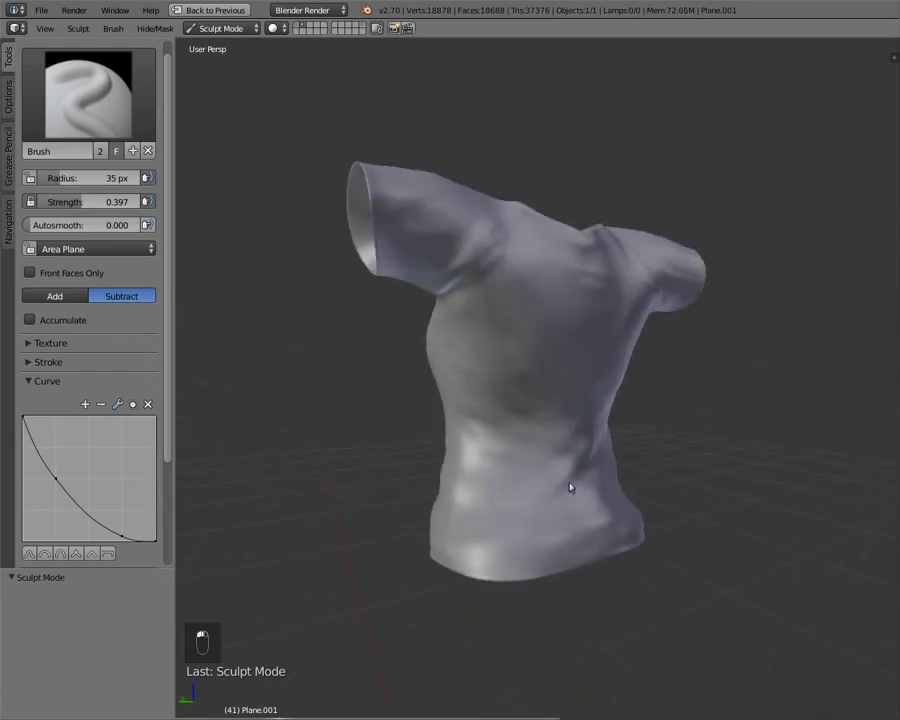
pyautogui.moveTo(550, 502); pyautogui.dragTo(380, 490, button='middle')
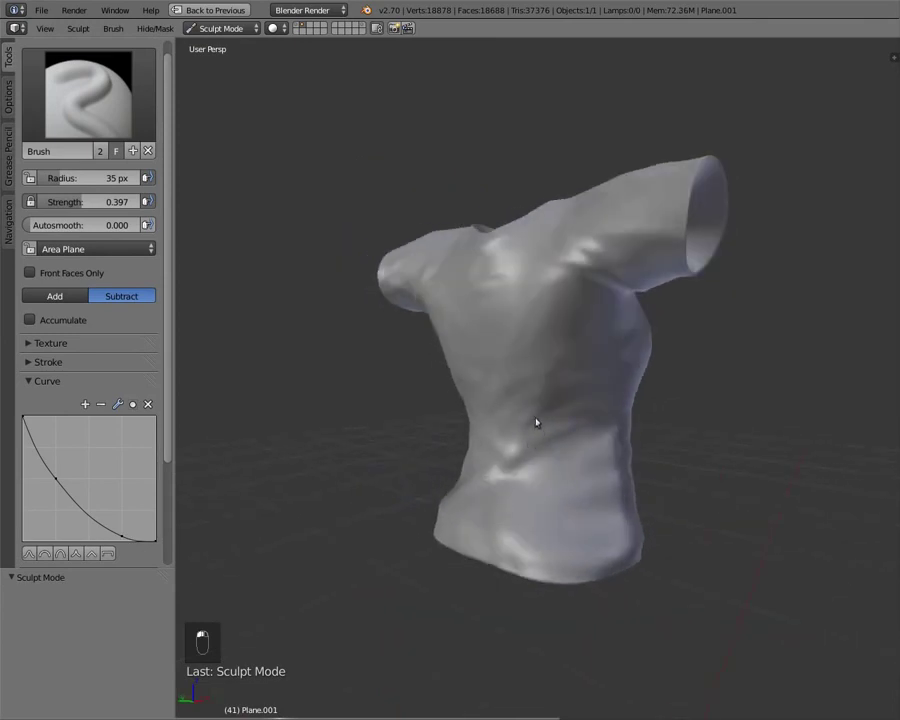
pyautogui.moveTo(536, 422); pyautogui.dragTo(560, 400, button='middle')
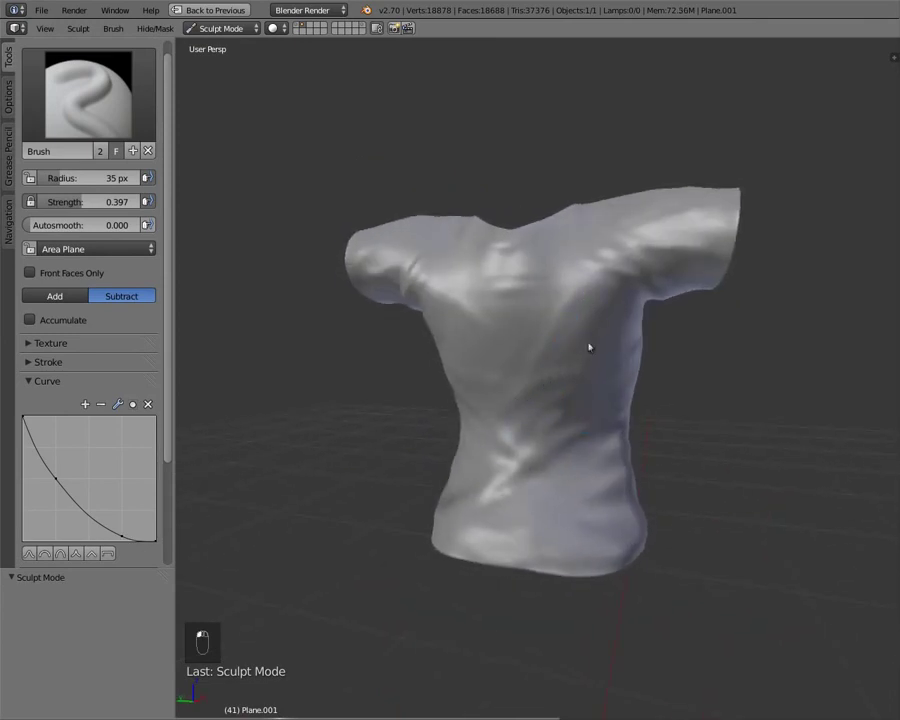
pyautogui.moveTo(589, 347); pyautogui.dragTo(601, 320, button='middle')
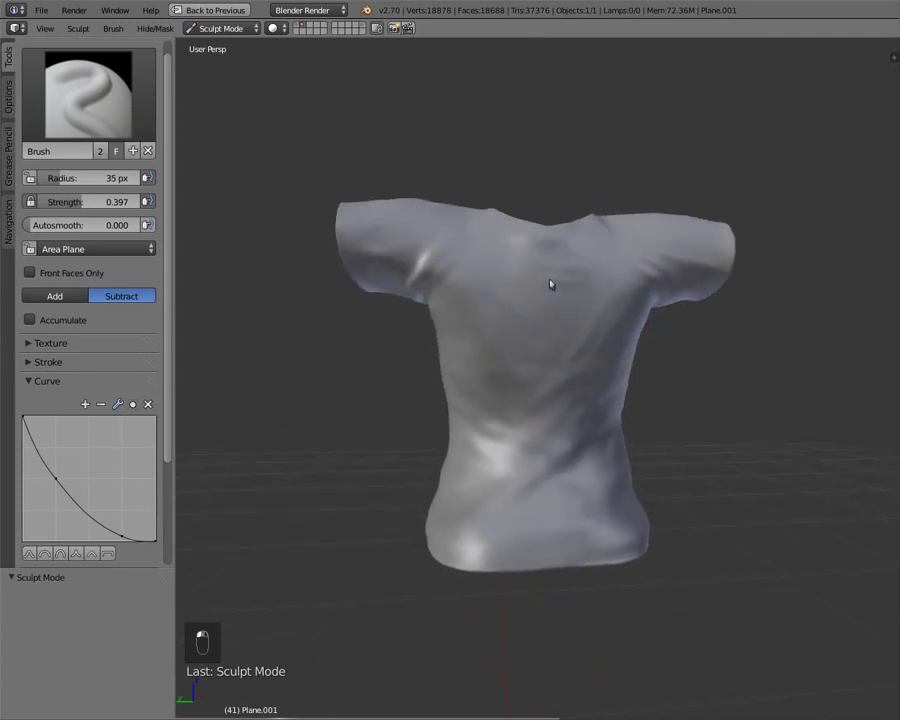
pyautogui.moveTo(541, 406); pyautogui.dragTo(503, 374, button='middle')
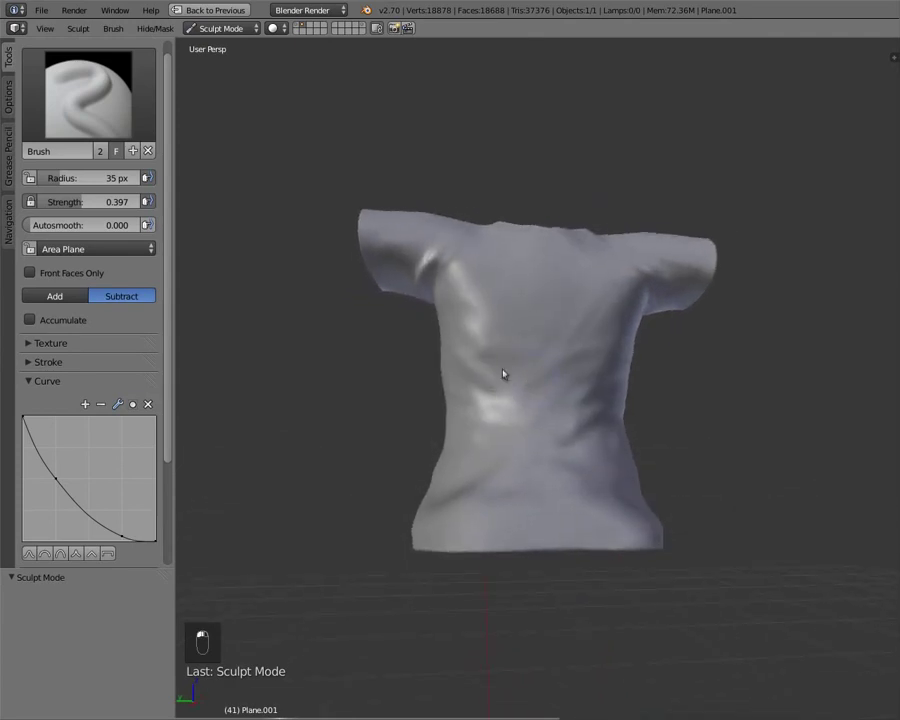
pyautogui.moveTo(464, 333); pyautogui.dragTo(526, 363, button='middle')
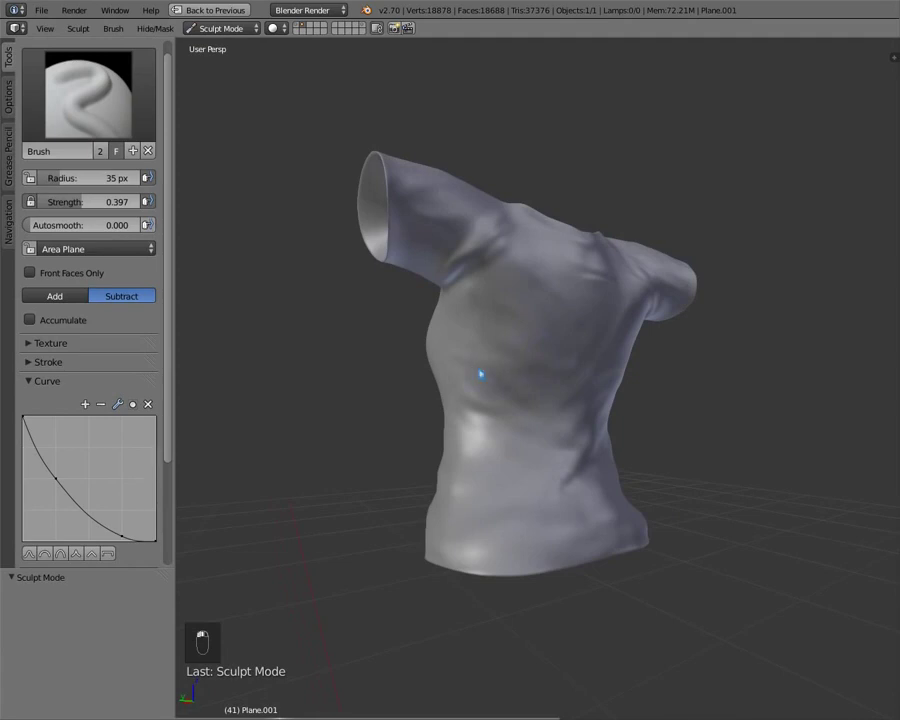
# Carve further creases around the lower back and along the side below the sleeve
pyautogui.moveTo(496, 416); pyautogui.dragTo(632, 456, button='middle')
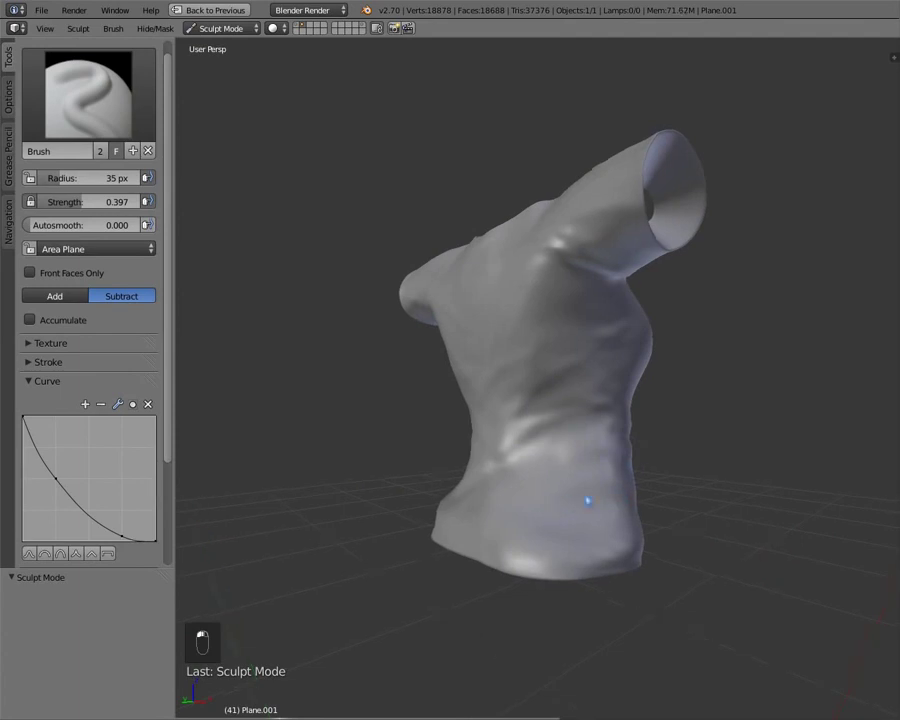
pyautogui.moveTo(587, 500); pyautogui.dragTo(640, 498, button='middle')
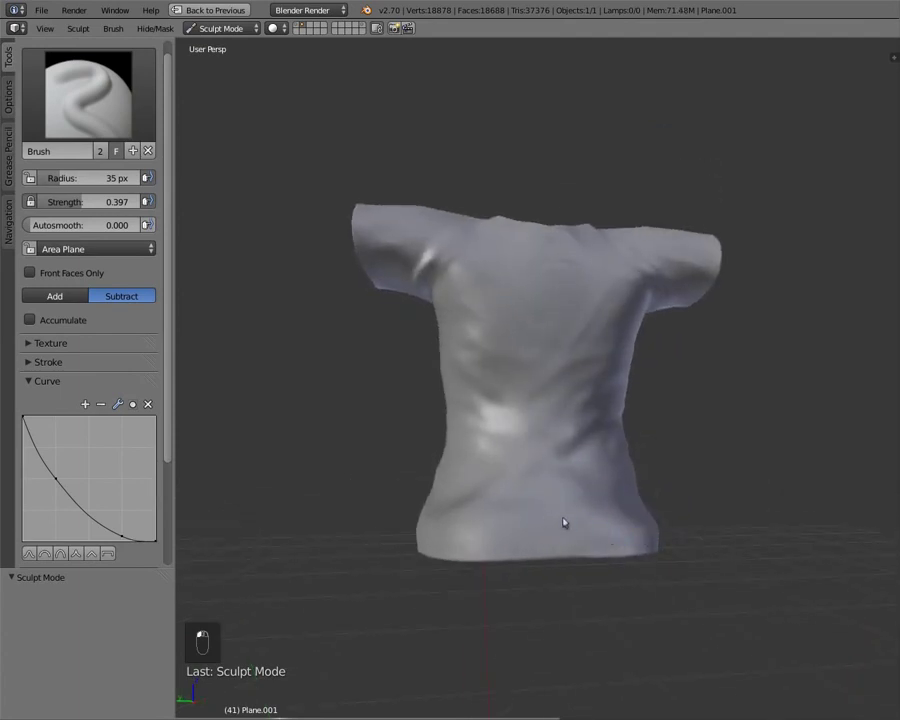
pyautogui.moveTo(551, 515); pyautogui.dragTo(577, 321, button='middle')
pyautogui.moveTo(556, 364)
pyautogui.mouseDown(button='middle')
pyautogui.moveTo(534, 404)
pyautogui.moveTo(527, 390)
pyautogui.moveTo(464, 398)
pyautogui.moveTo(511, 426)
pyautogui.mouseUp(button='middle')
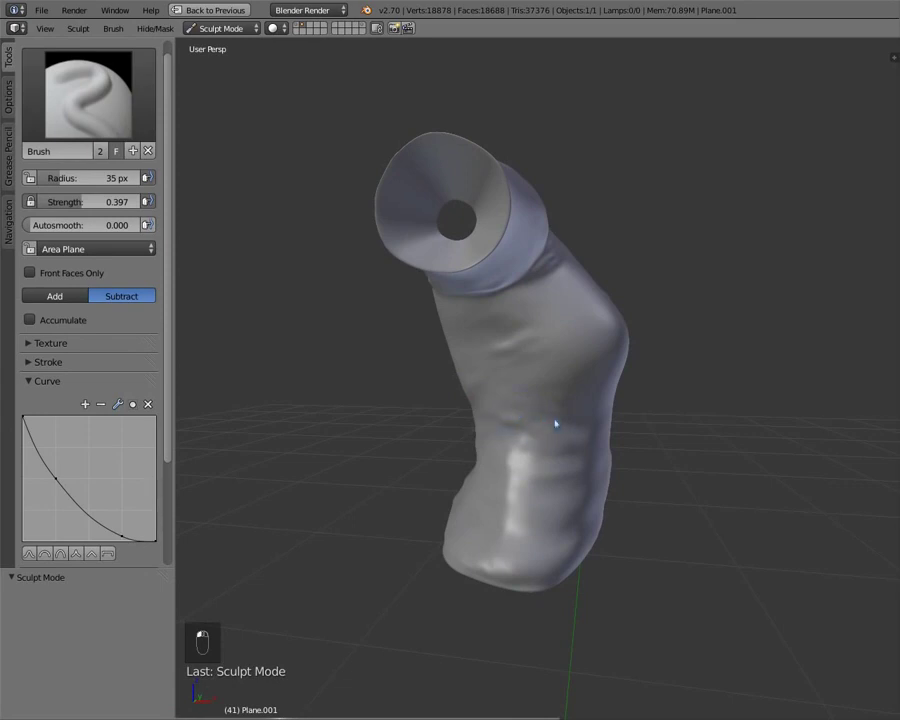
# Carve more creases across the belly and around both sides of the waist toward the hem
pyautogui.moveTo(556, 424)
pyautogui.mouseDown(button='middle')
pyautogui.moveTo(488, 424)
pyautogui.moveTo(394, 454)
pyautogui.moveTo(442, 440)
pyautogui.moveTo(456, 404)
pyautogui.moveTo(461, 443)
pyautogui.mouseUp(button='middle')
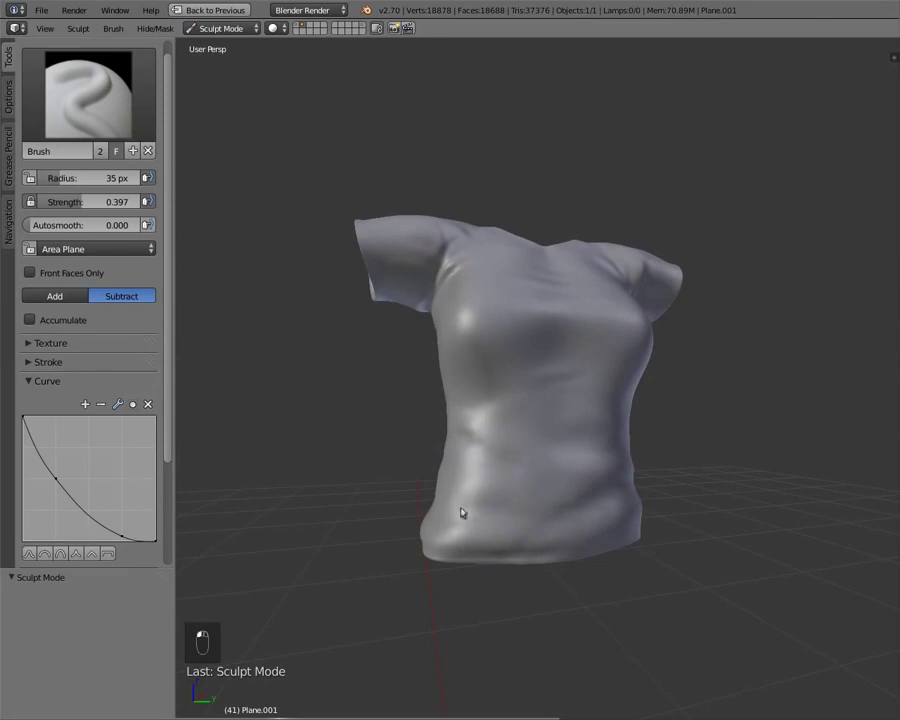
pyautogui.moveTo(496, 508); pyautogui.dragTo(514, 491, button='middle')
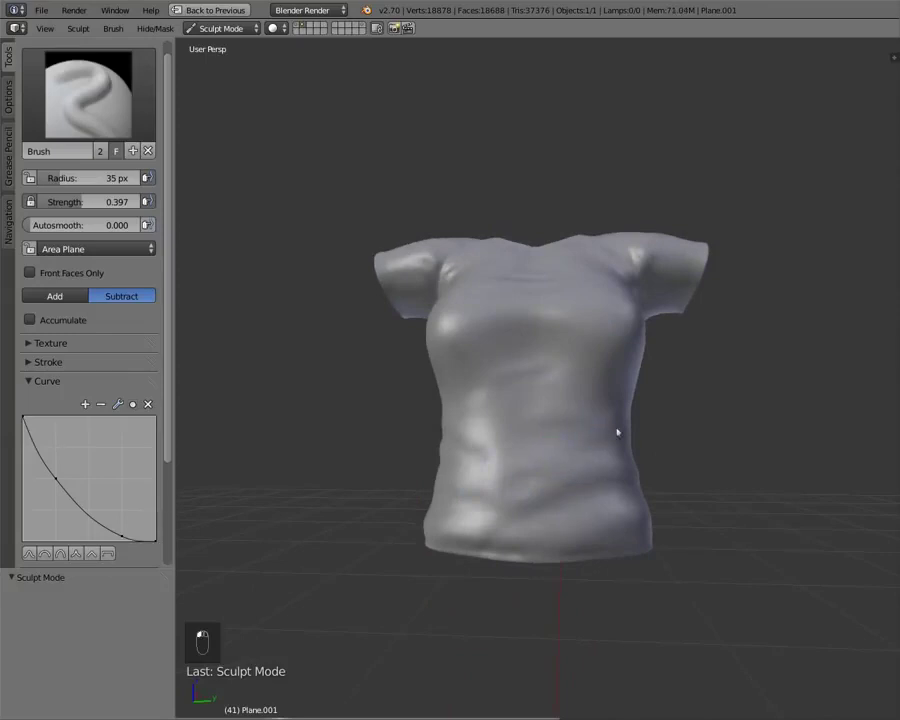
pyautogui.moveTo(603, 436); pyautogui.dragTo(602, 425, button='middle')
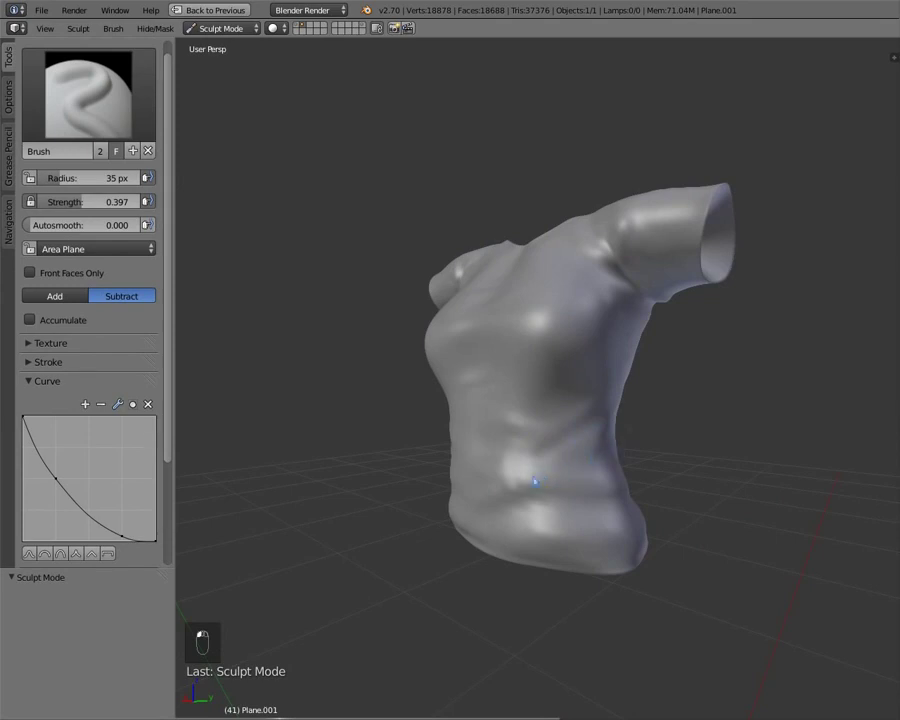
pyautogui.moveTo(543, 480)
pyautogui.mouseDown(button='middle')
pyautogui.moveTo(653, 470)
pyautogui.moveTo(518, 476)
pyautogui.moveTo(420, 496)
pyautogui.moveTo(565, 411)
pyautogui.mouseUp(button='middle')
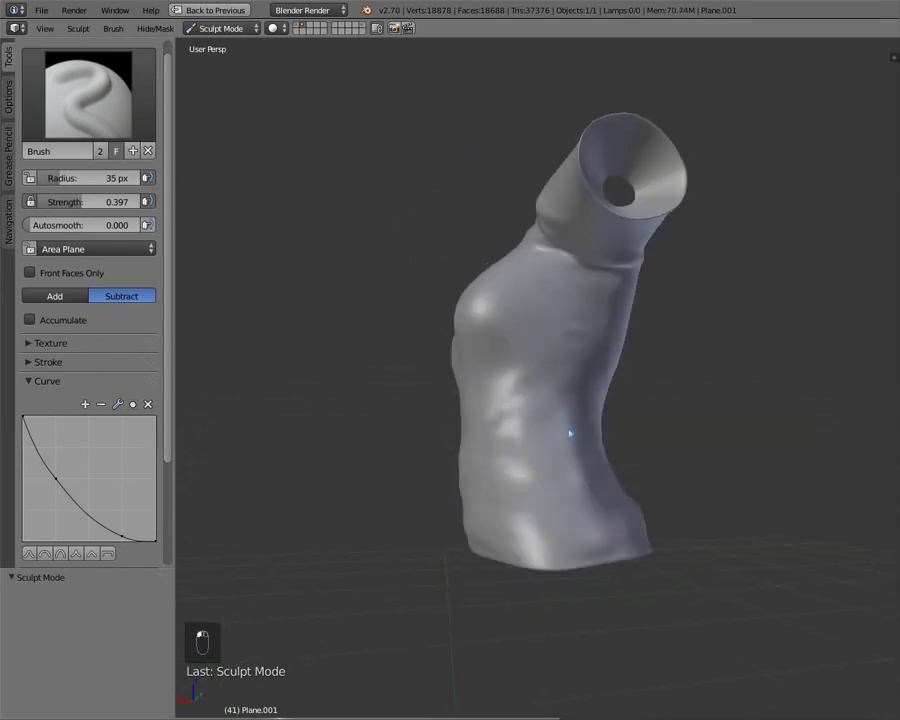
pyautogui.moveTo(538, 492); pyautogui.dragTo(625, 494, button='middle')
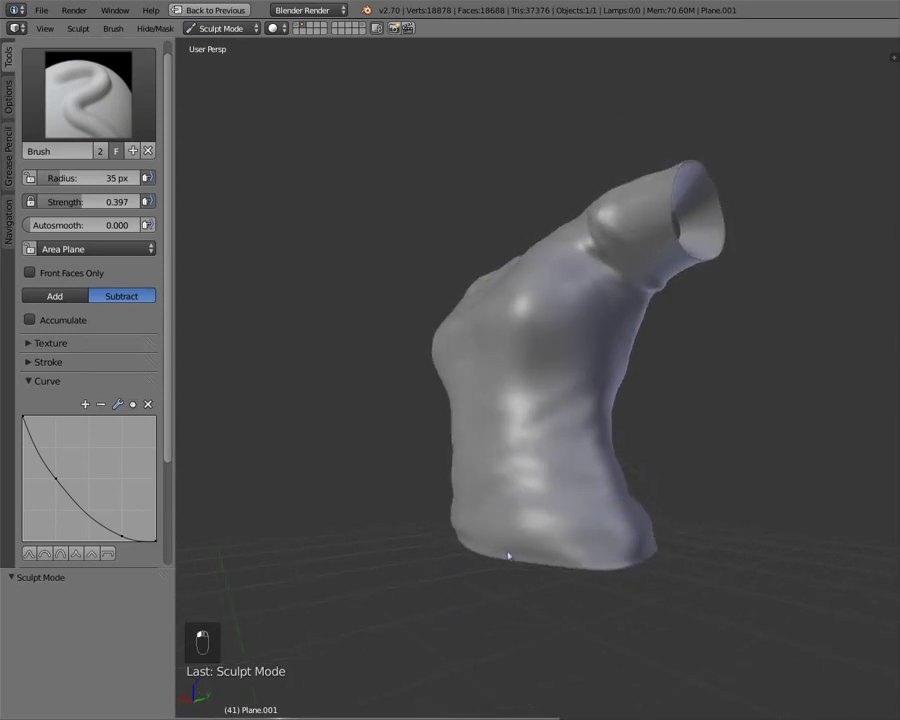
pyautogui.moveTo(508, 555)
pyautogui.mouseDown(button='middle')
pyautogui.moveTo(544, 542)
pyautogui.moveTo(653, 535)
pyautogui.mouseUp(button='middle')
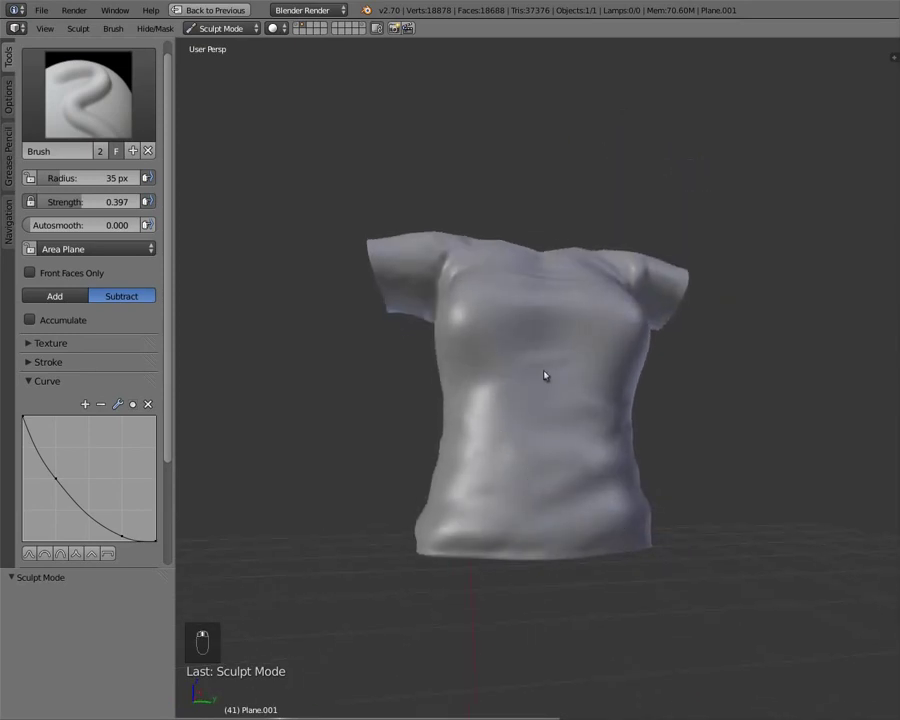
pyautogui.moveTo(458, 428)
pyautogui.mouseDown(button='middle')
pyautogui.moveTo(530, 440)
pyautogui.moveTo(464, 439)
pyautogui.mouseUp(button='middle')
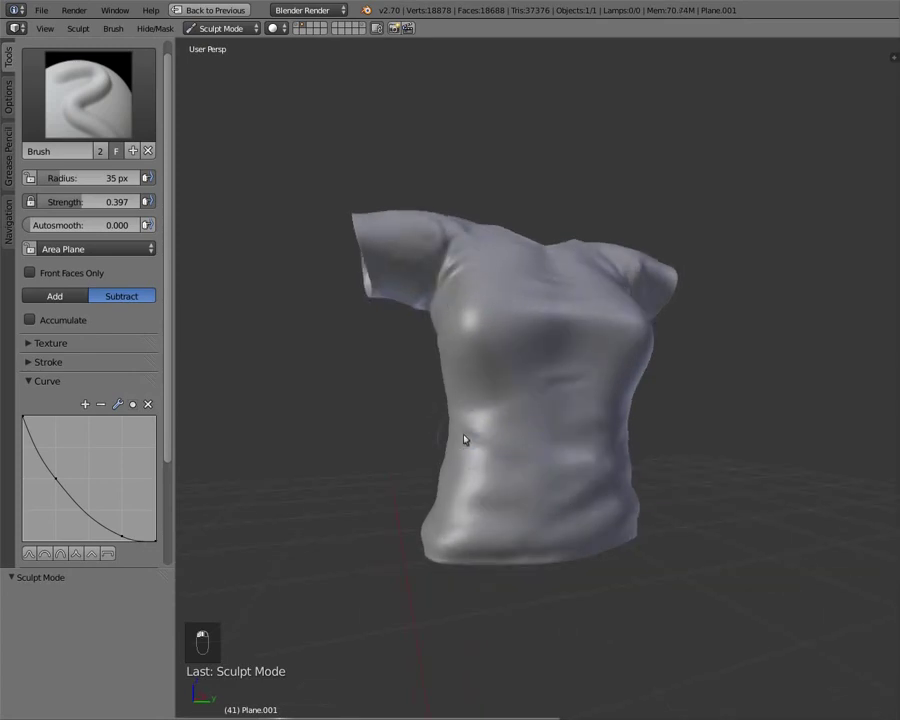
pyautogui.moveTo(501, 517); pyautogui.dragTo(452, 454, button='middle')
# Switch to the Smooth brush and soften the carved creases across the belly and sides of the waist
pyautogui.click(104, 120)
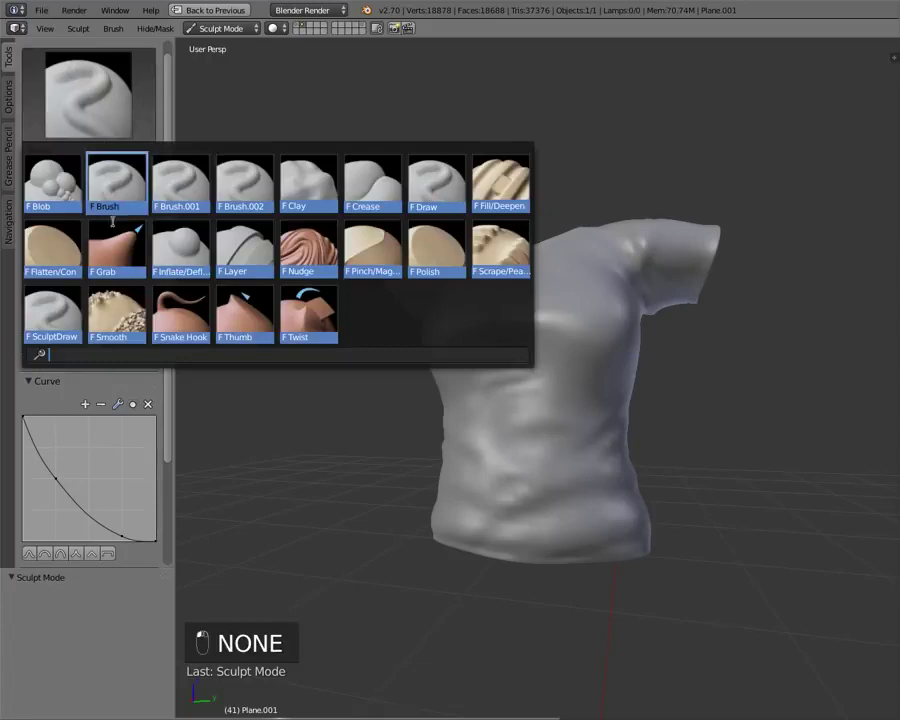
pyautogui.click(116, 315)
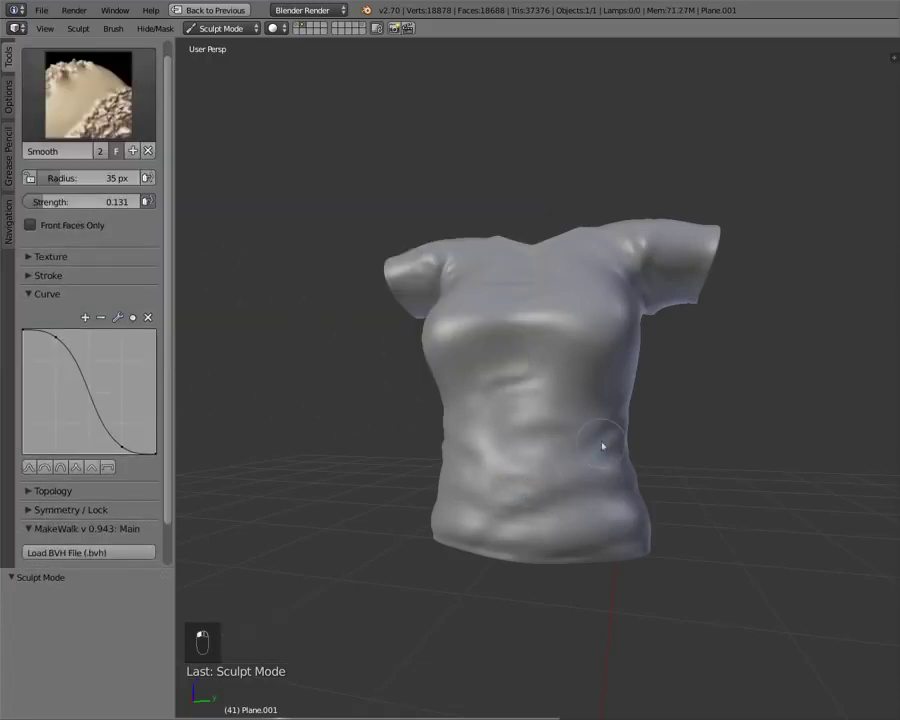
pyautogui.moveTo(595, 474); pyautogui.dragTo(566, 462, button='middle')
pyautogui.moveTo(589, 418); pyautogui.dragTo(450, 462, button='middle')
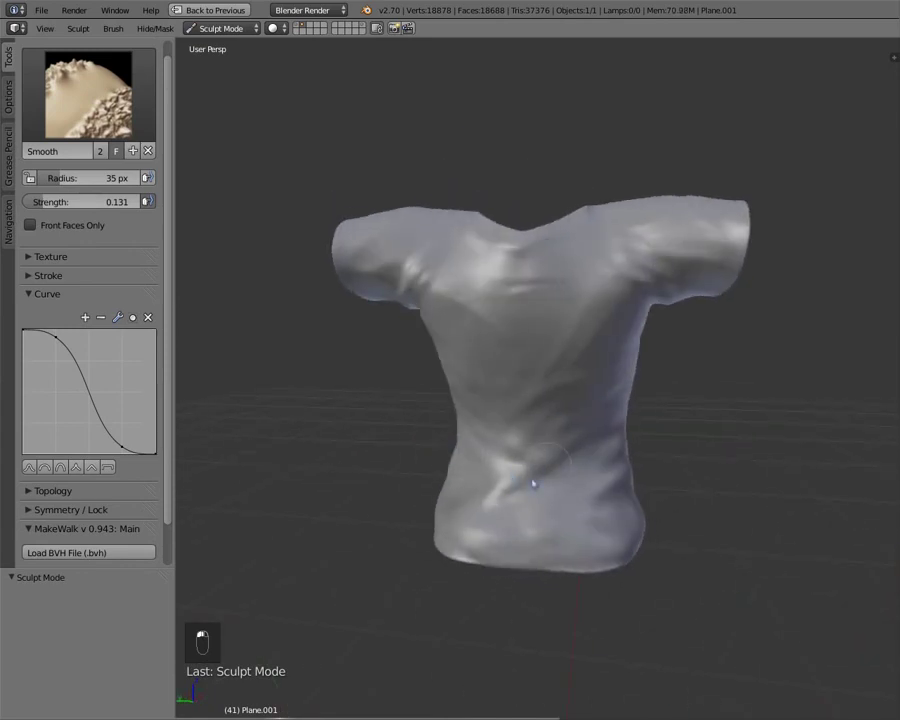
pyautogui.moveTo(583, 493); pyautogui.dragTo(486, 526, button='middle')
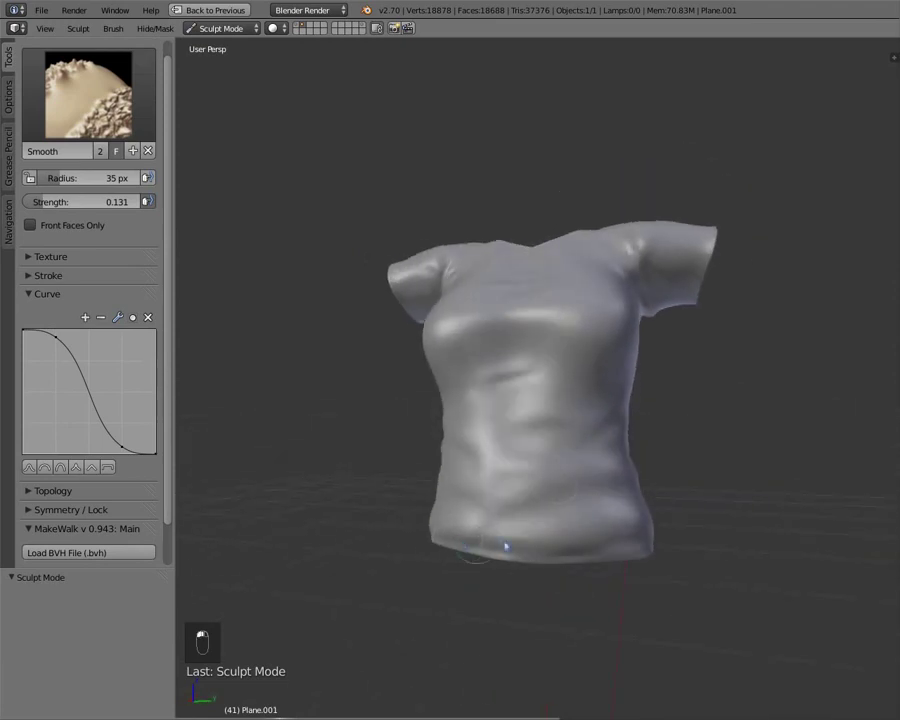
# Smooth the carved creases on the back and along the side below the sleeve
pyautogui.moveTo(605, 552); pyautogui.dragTo(406, 510, button='middle')
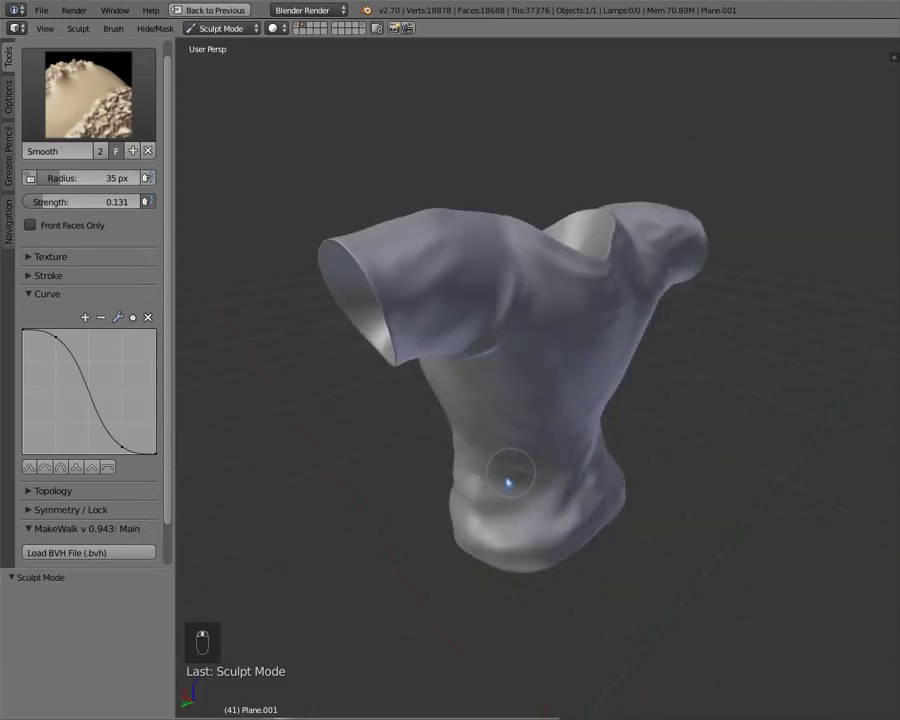
pyautogui.moveTo(510, 482); pyautogui.dragTo(468, 438, button='middle')
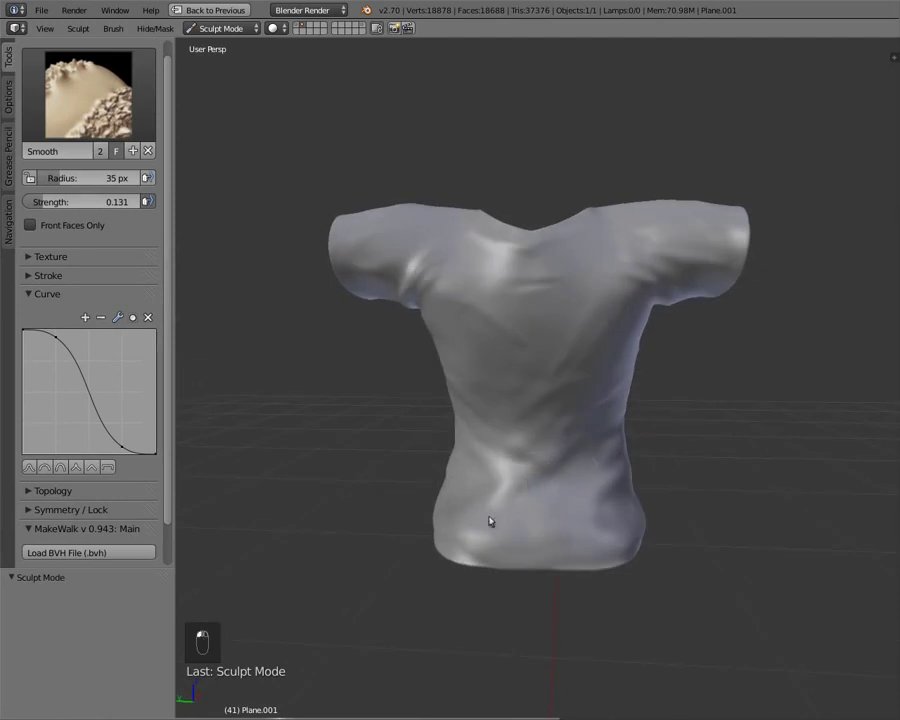
pyautogui.moveTo(490, 522); pyautogui.dragTo(524, 420, button='middle')
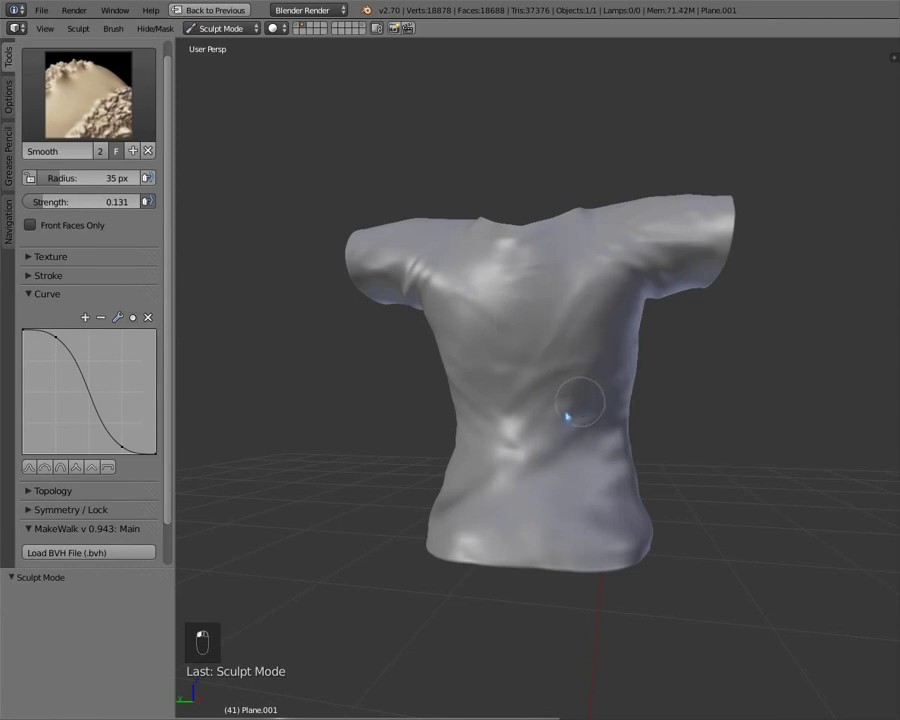
pyautogui.moveTo(597, 402); pyautogui.dragTo(502, 410, button='middle')
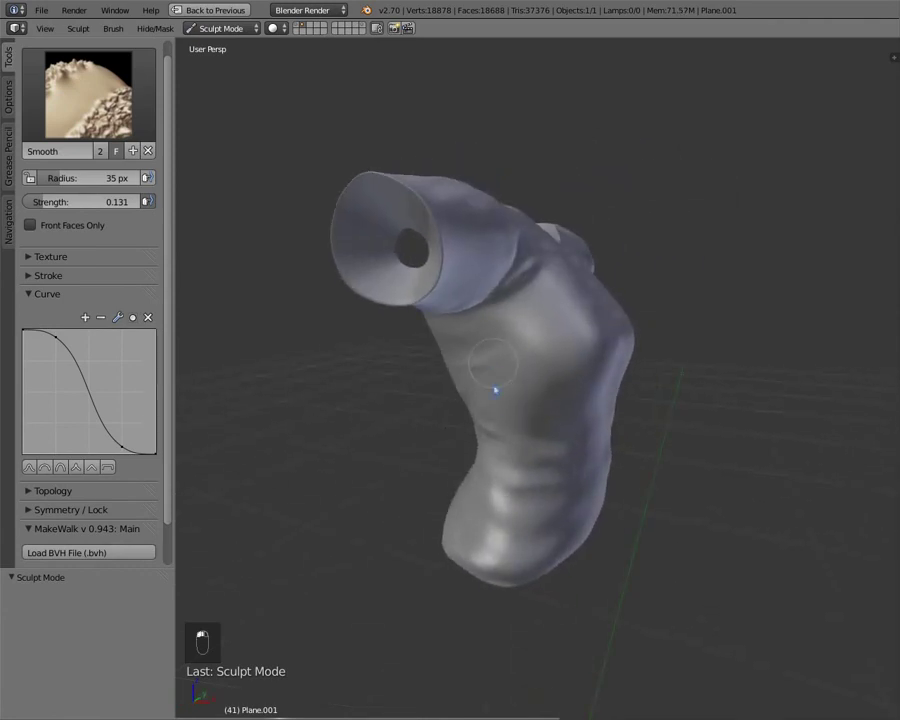
pyautogui.moveTo(587, 364); pyautogui.dragTo(633, 348, button='middle')
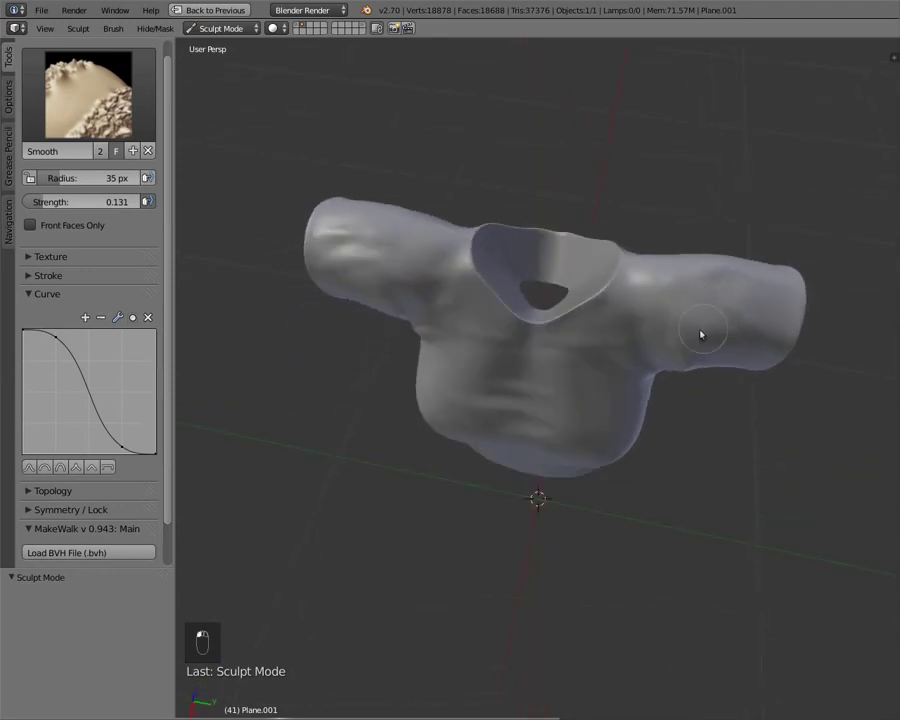
pyautogui.moveTo(703, 331); pyautogui.dragTo(460, 356, button='middle')
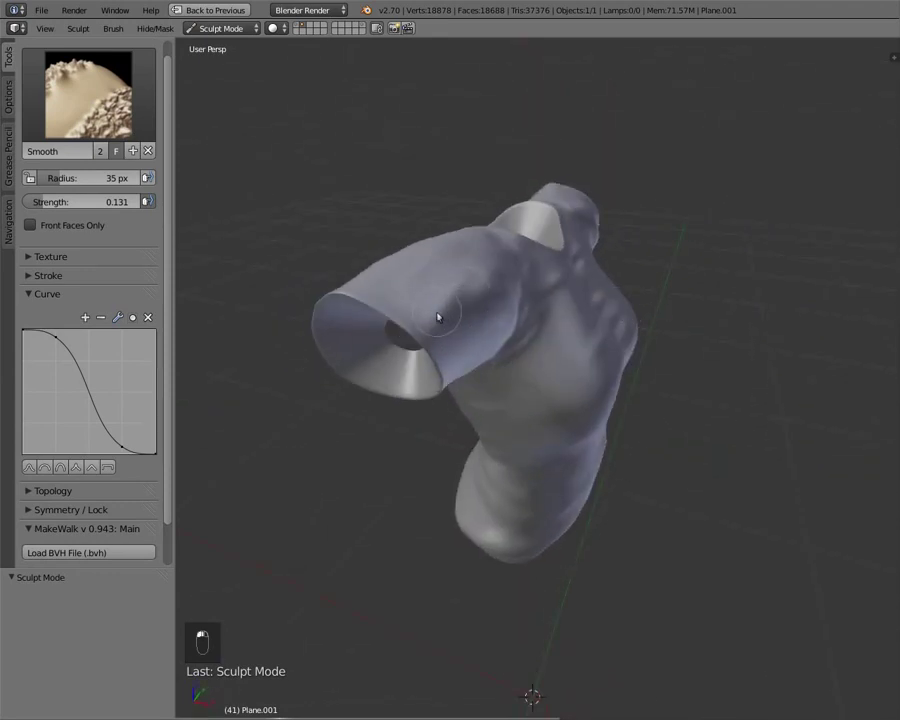
# Leave Sculpt Mode for Object Mode and show layer 1 with the original unsculpted shirt
pyautogui.moveTo(440, 315); pyautogui.dragTo(425, 337, button='middle')
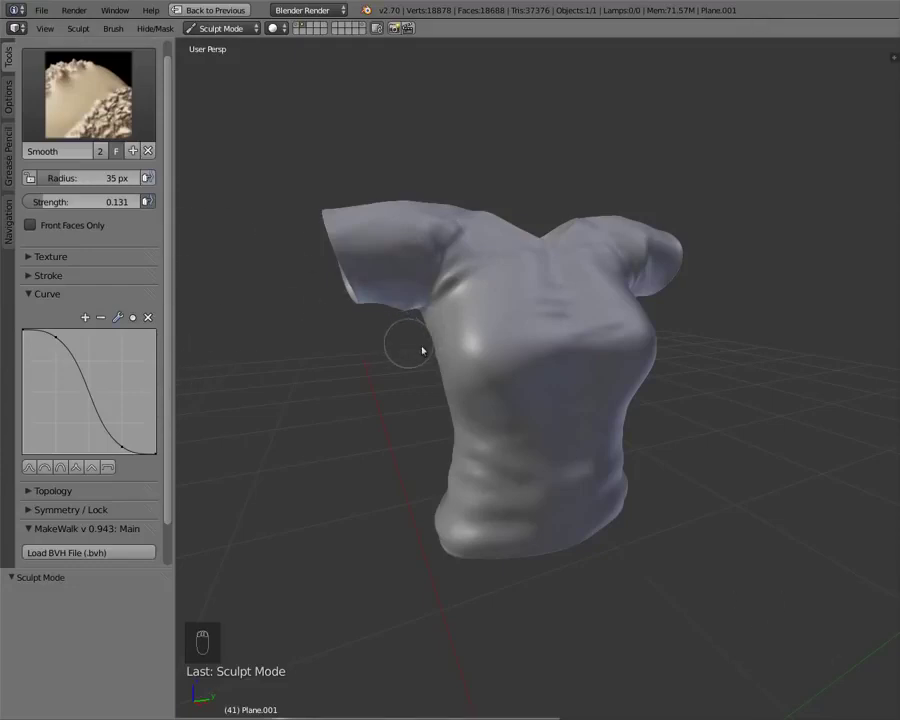
pyautogui.moveTo(422, 348); pyautogui.dragTo(324, 321, button='middle')
pyautogui.moveTo(255, 121); pyautogui.dragTo(601, 491, button='middle')
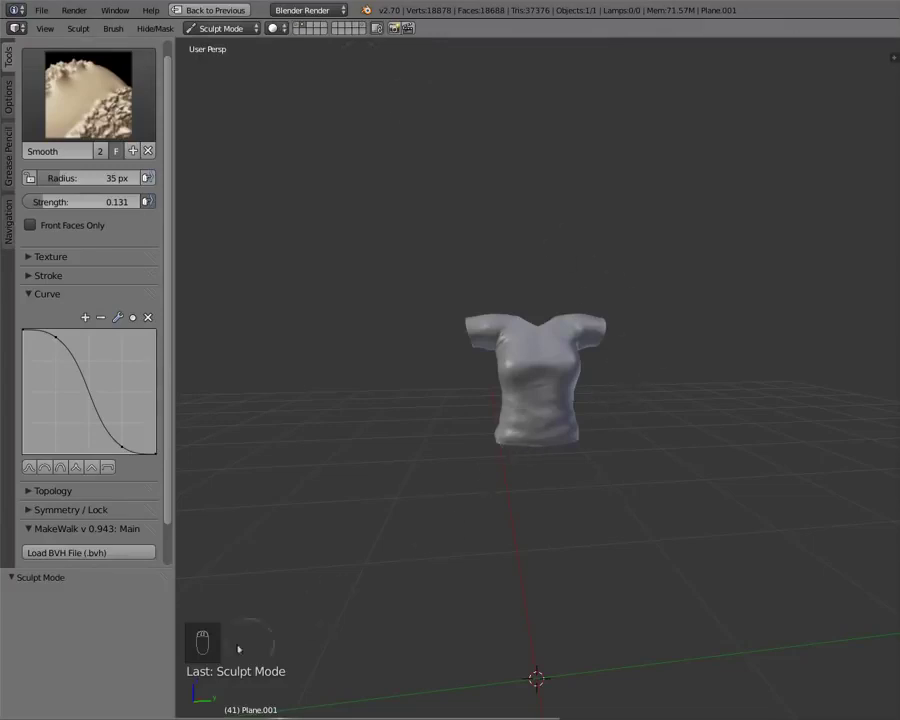
pyautogui.press('1')
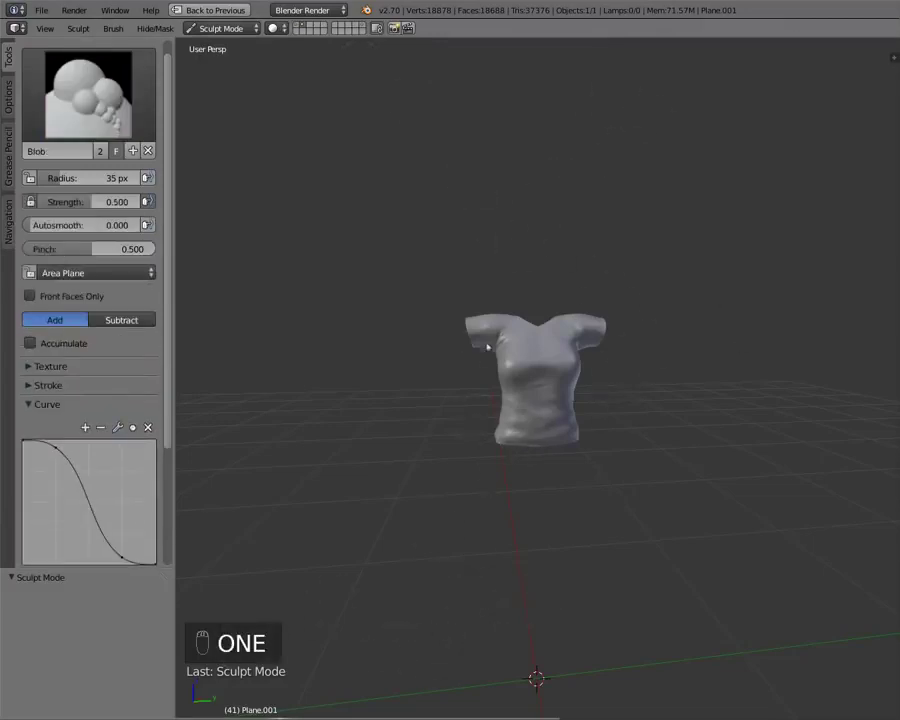
pyautogui.click(222, 28)
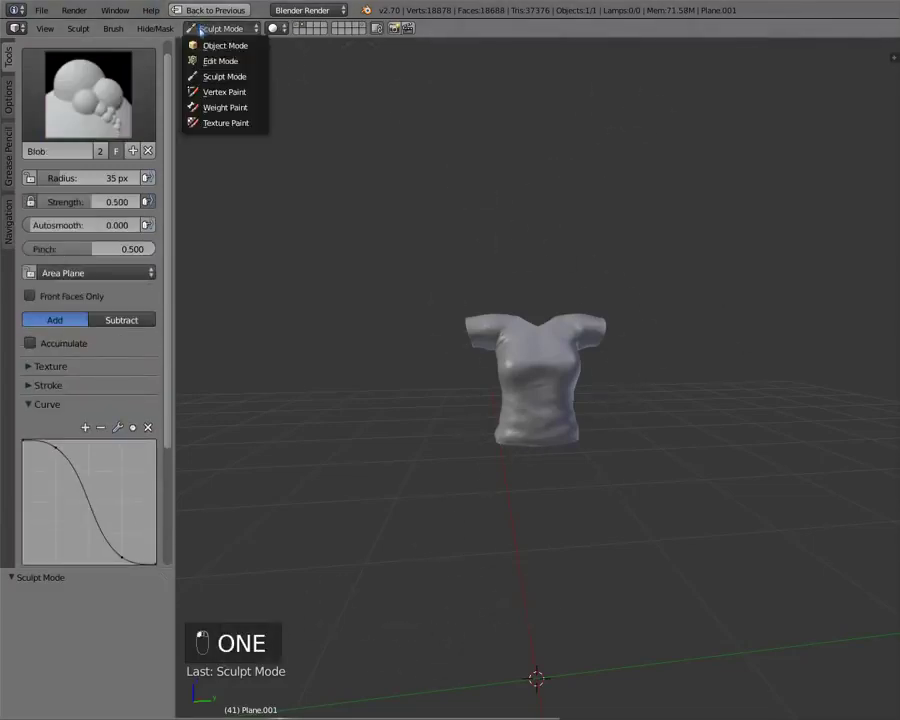
pyautogui.click(212, 44)
pyautogui.press('1')
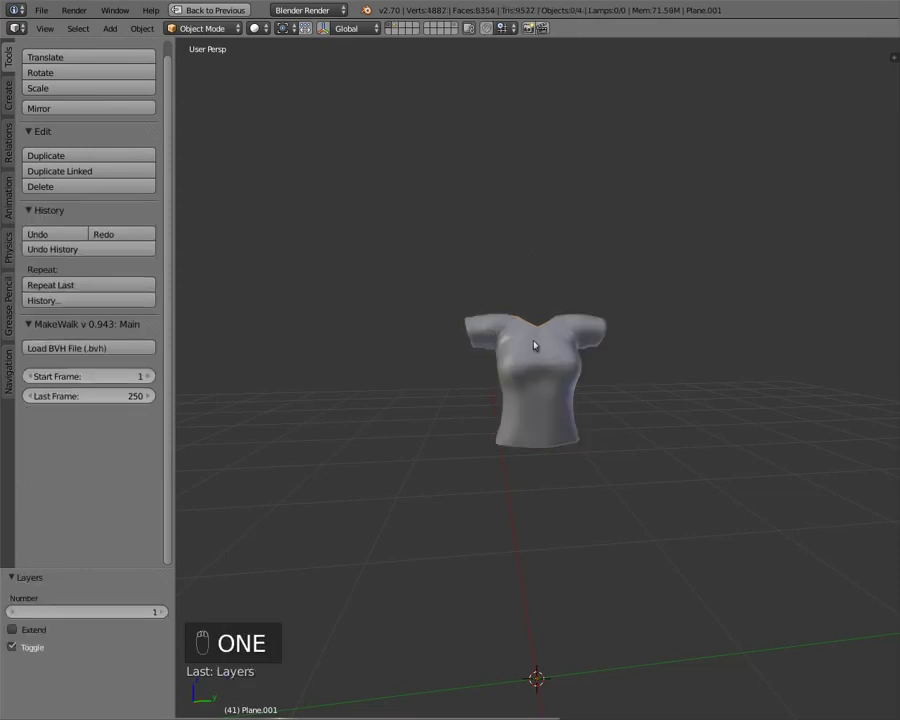
# Select the original shirt on layer 1 and inspect its mesh in Edit Mode and from several angles
pyautogui.moveTo(522, 343); pyautogui.dragTo(556, 309, button='middle')
pyautogui.scroll(4, 560, 353)
pyautogui.press('Tab')
pyautogui.rightClick(502, 358)
pyautogui.moveTo(502, 358); pyautogui.dragTo(534, 345, button='middle')
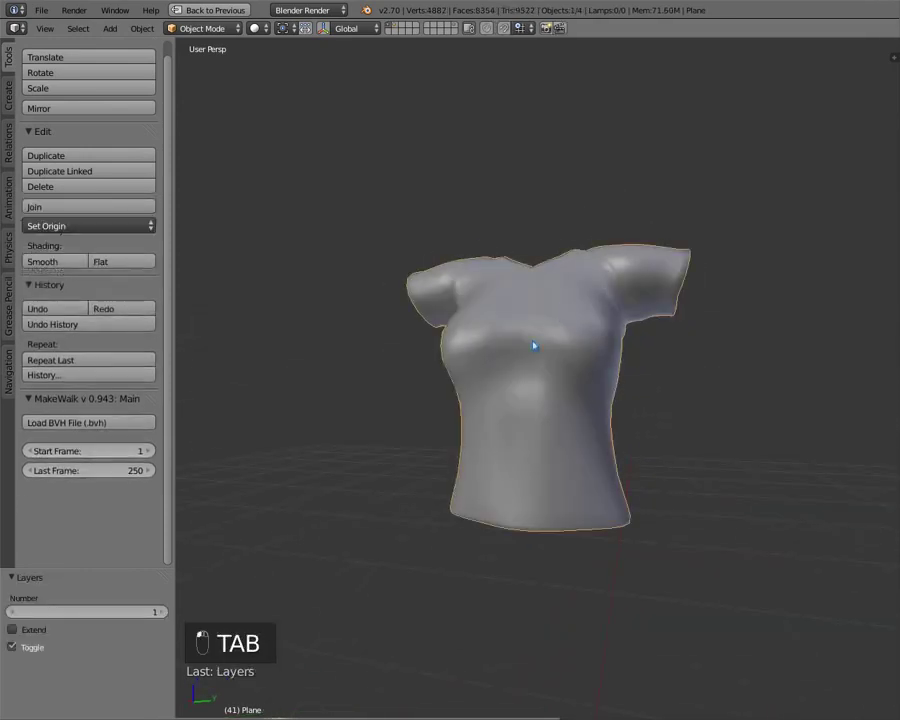
pyautogui.press('Tab')
pyautogui.press('Tab')
pyautogui.moveTo(873, 386); pyautogui.dragTo(735, 385, button='middle')
pyautogui.moveTo(564, 446); pyautogui.dragTo(340, 438, button='middle')
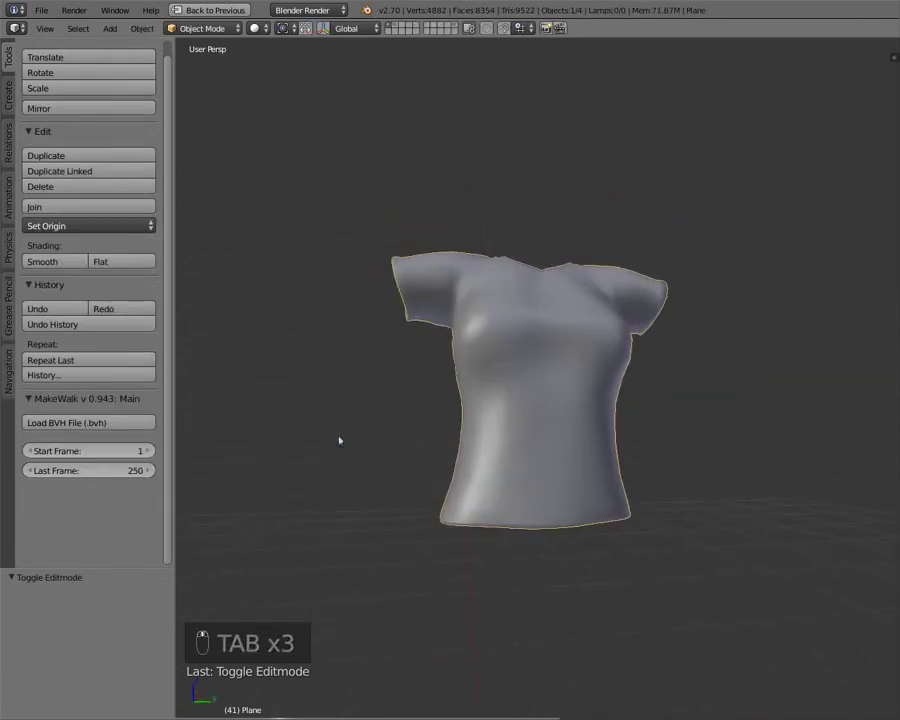
# Compare the smooth shirt on layer 1 with the sculpted shirt on layer 2 from the front, back and above
pyautogui.press('2')
pyautogui.moveTo(556, 325); pyautogui.dragTo(480, 368, button='middle')
pyautogui.press('1')
pyautogui.press('2')
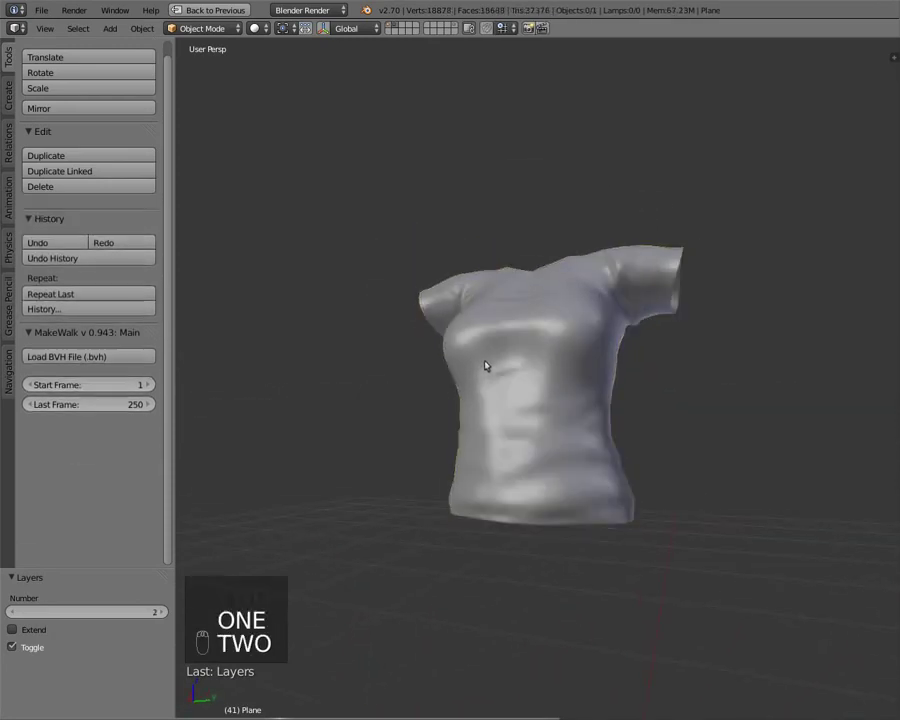
pyautogui.press('1')
pyautogui.press('2')
pyautogui.press('1')
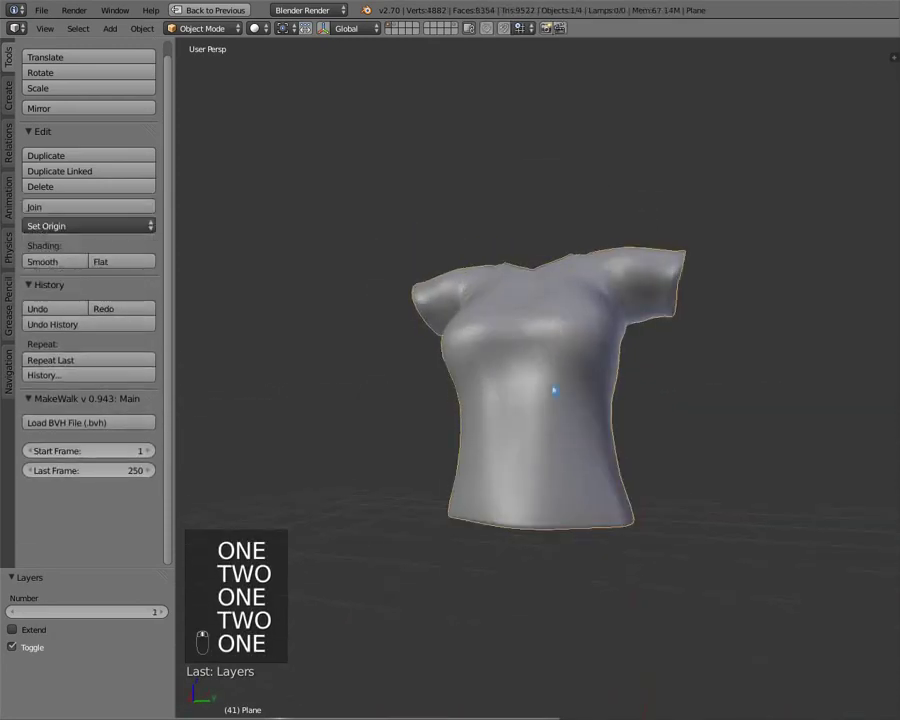
pyautogui.moveTo(554, 392); pyautogui.dragTo(760, 389, button='middle')
pyautogui.press('2')
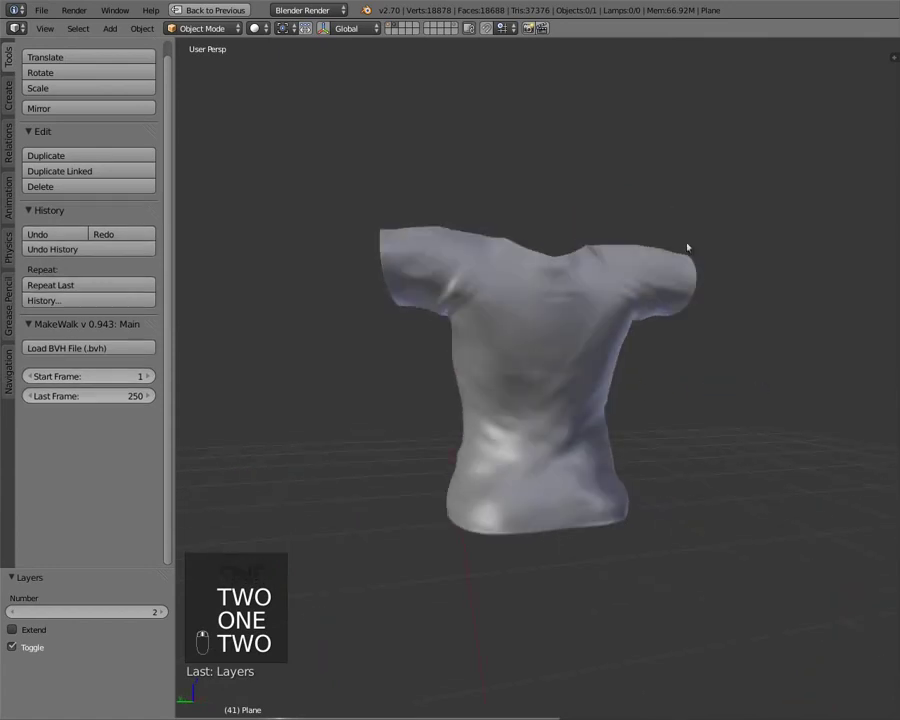
pyautogui.moveTo(659, 227); pyautogui.dragTo(266, 297, button='middle')
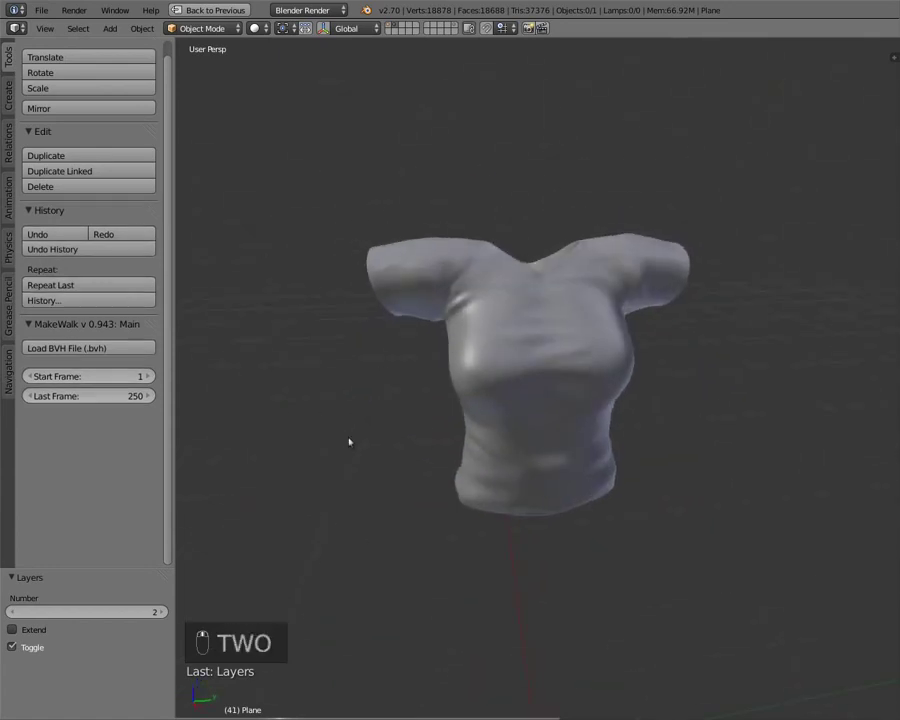
pyautogui.press('1')
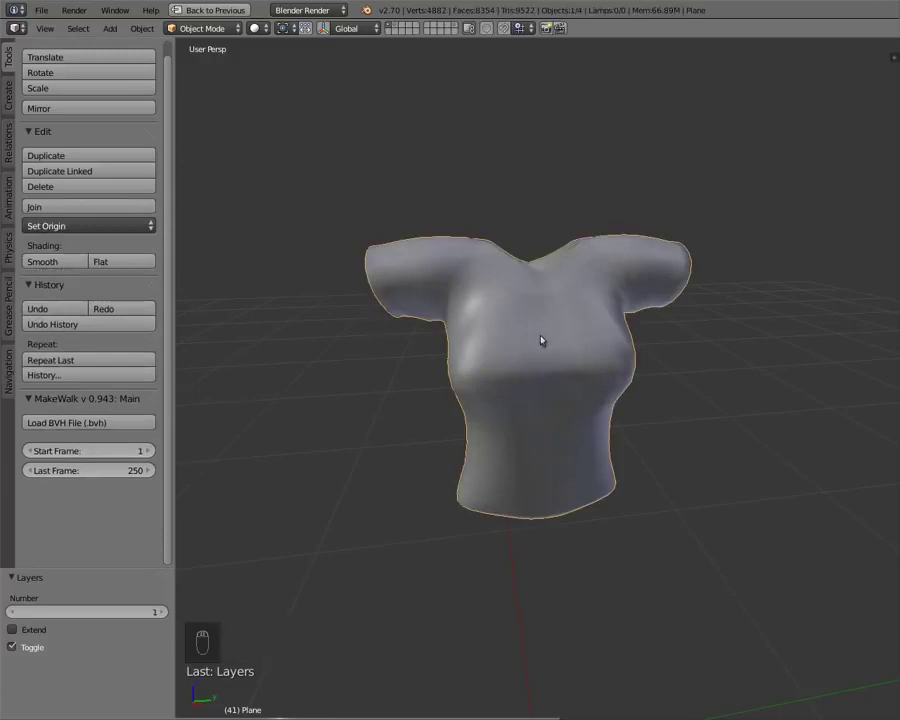
pyautogui.press('2')
pyautogui.moveTo(320, 212); pyautogui.dragTo(390, 341, button='middle')
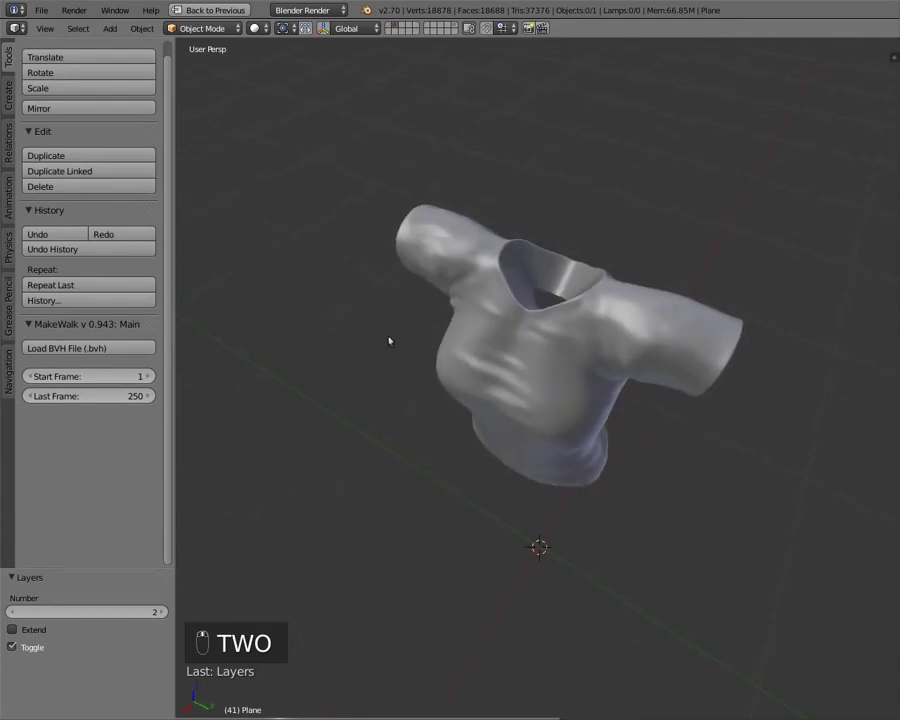
# Restore the split layout, change the Properties editor to the UV/Image Editor and show the sculpted shirt's UVs in Edit Mode
pyautogui.hotkey('ctrl', 'Up')
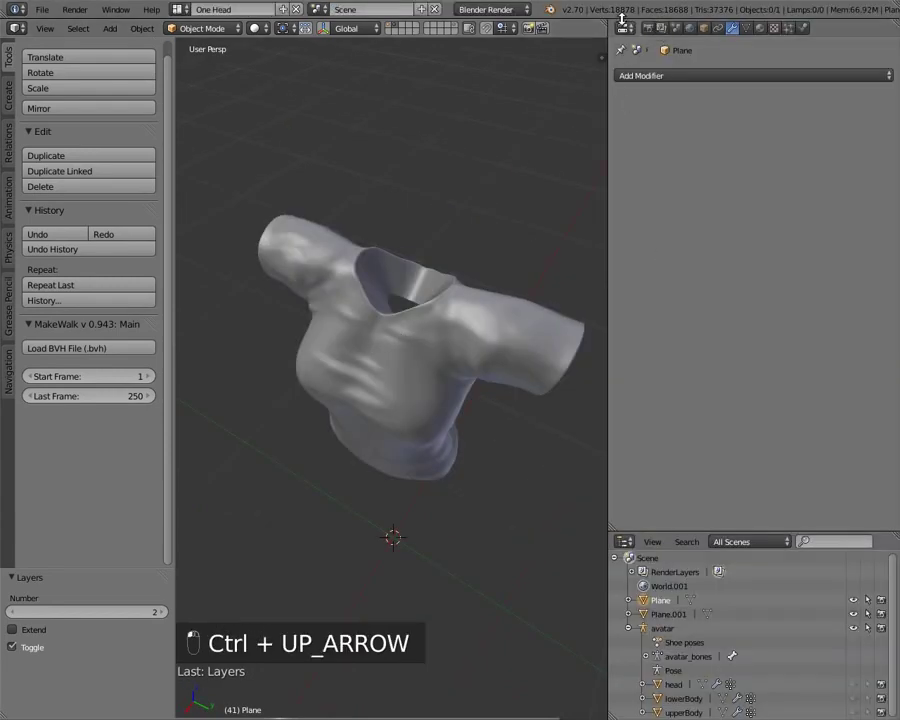
pyautogui.click(623, 24)
pyautogui.click(640, 139)
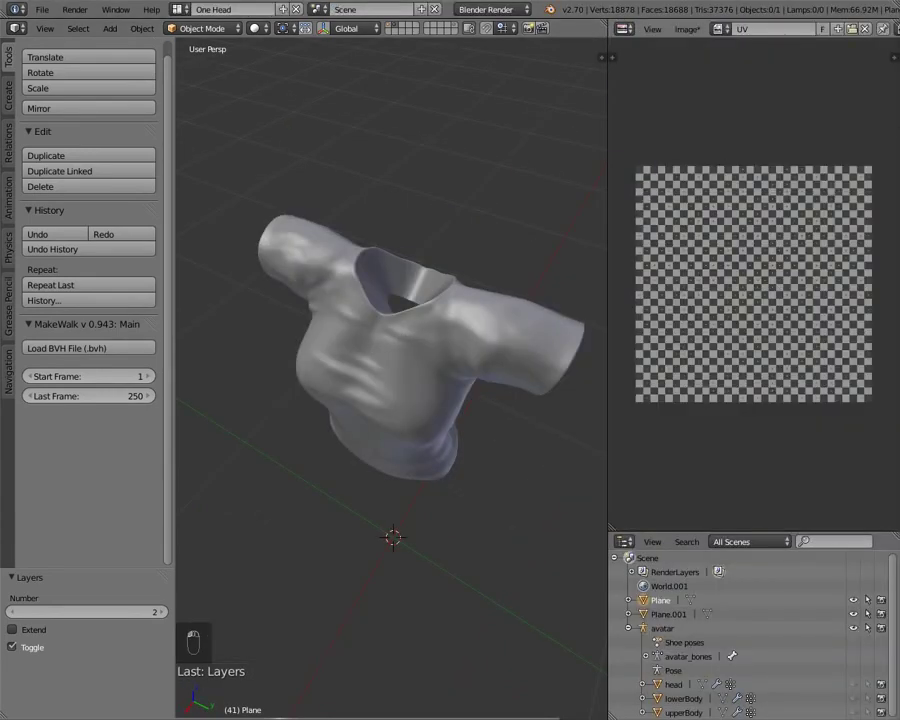
pyautogui.press('Tab')
pyautogui.rightClick(430, 342)
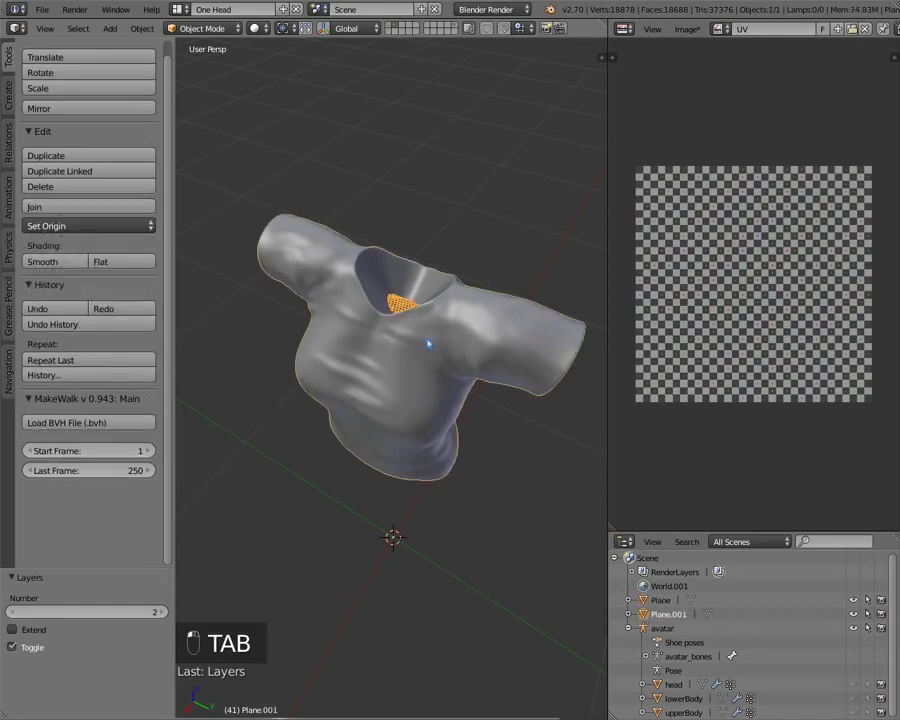
pyautogui.press('Tab')
pyautogui.scroll(2, 641, 442)
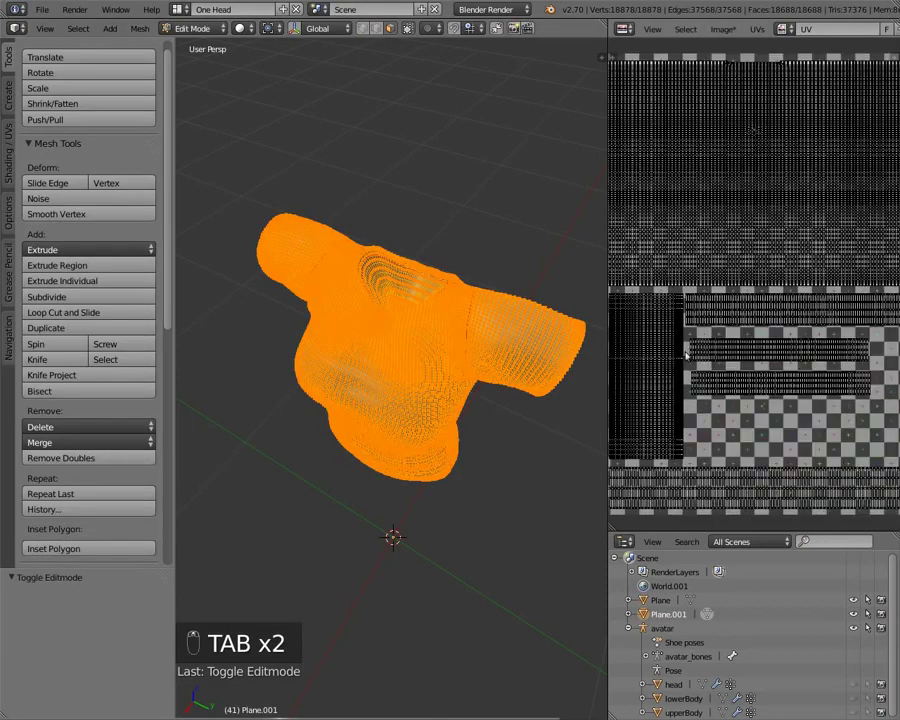
# Examine the sculpted shirt and its UV layout, then return the shirt to Object Mode
pyautogui.scroll(-1, 641, 442)
pyautogui.moveTo(311, 406); pyautogui.dragTo(313, 327, button='middle')
pyautogui.scroll(-5, 313, 327)
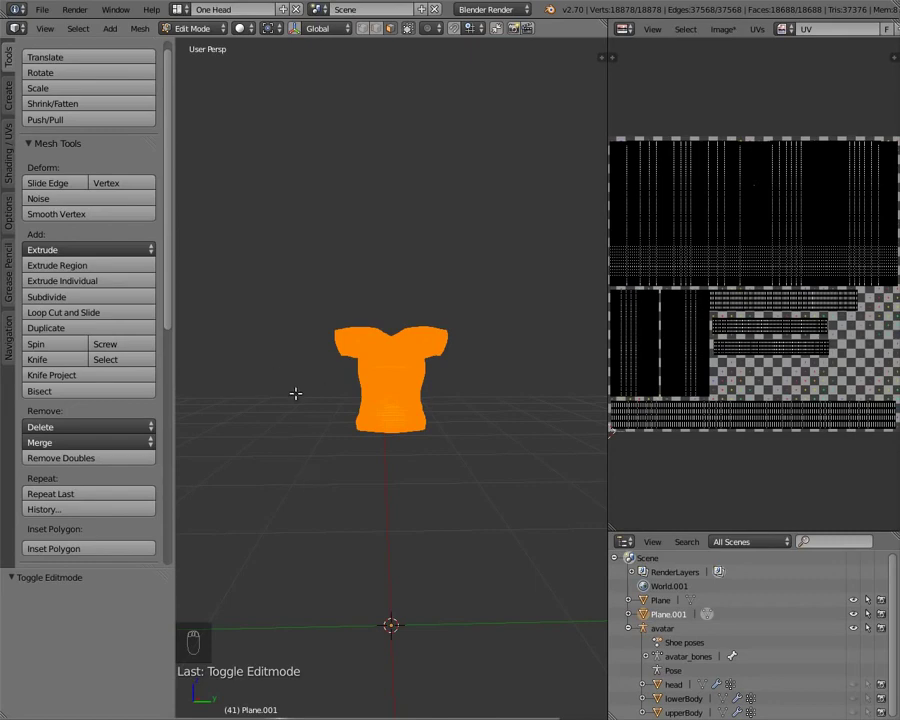
pyautogui.scroll(2, 295, 385)
pyautogui.press('Tab')
pyautogui.moveTo(420, 304); pyautogui.dragTo(441, 343, button='middle')
pyautogui.press('Tab')
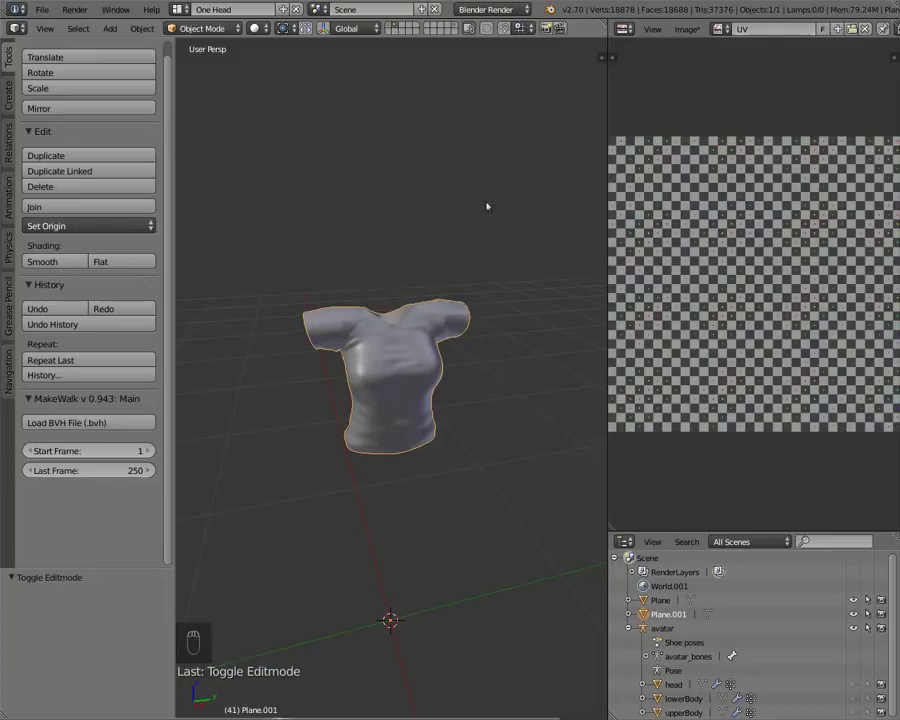
# Widen the UV/Image Editor area, change it to the Properties editor and enable Ambient Occlusion in the world settings
pyautogui.moveTo(607, 114); pyautogui.dragTo(546, 108)
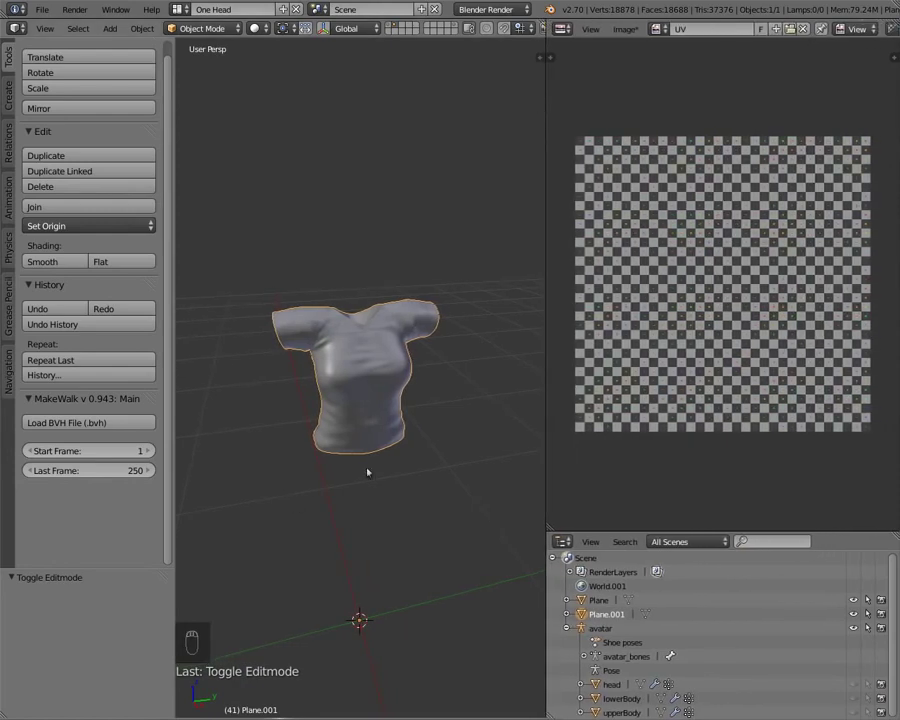
pyautogui.click(562, 28)
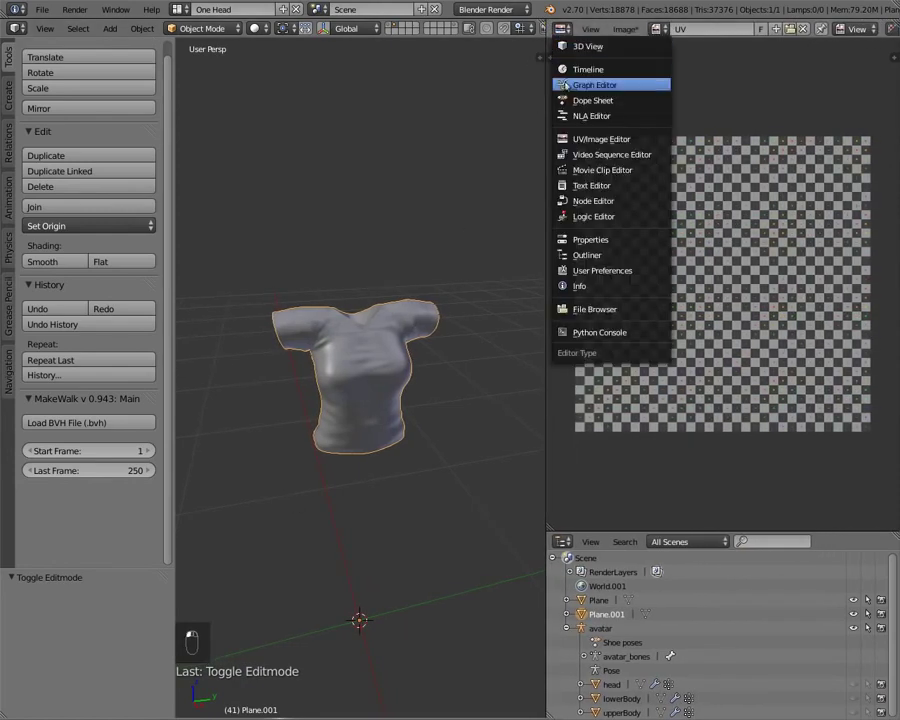
pyautogui.click(580, 239)
pyautogui.click(627, 28)
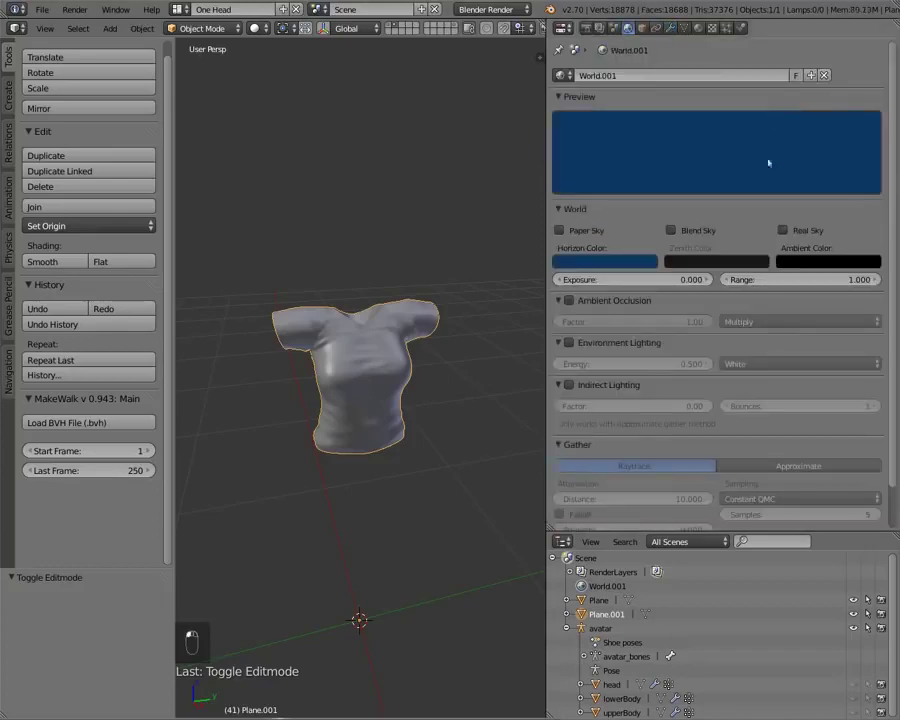
pyautogui.click(569, 300)
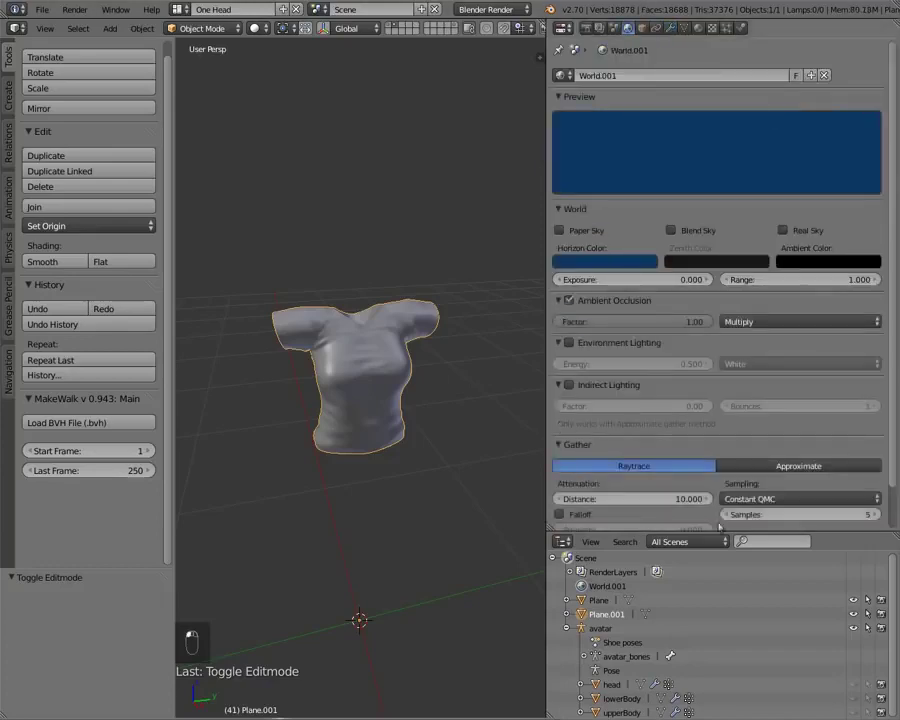
# Set the world's gather samples to 50 and enable Falloff with a strength of 0.25
pyautogui.click(764, 516)
pyautogui.write('0')
pyautogui.press('Return')
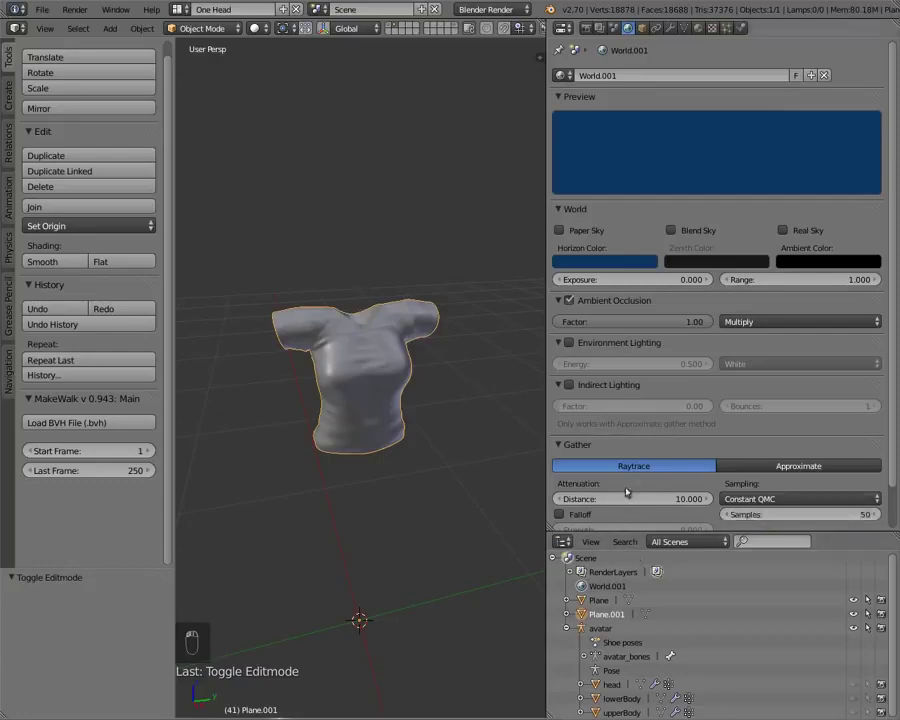
pyautogui.scroll(-2, 591, 457)
pyautogui.click(559, 469)
pyautogui.click(582, 485)
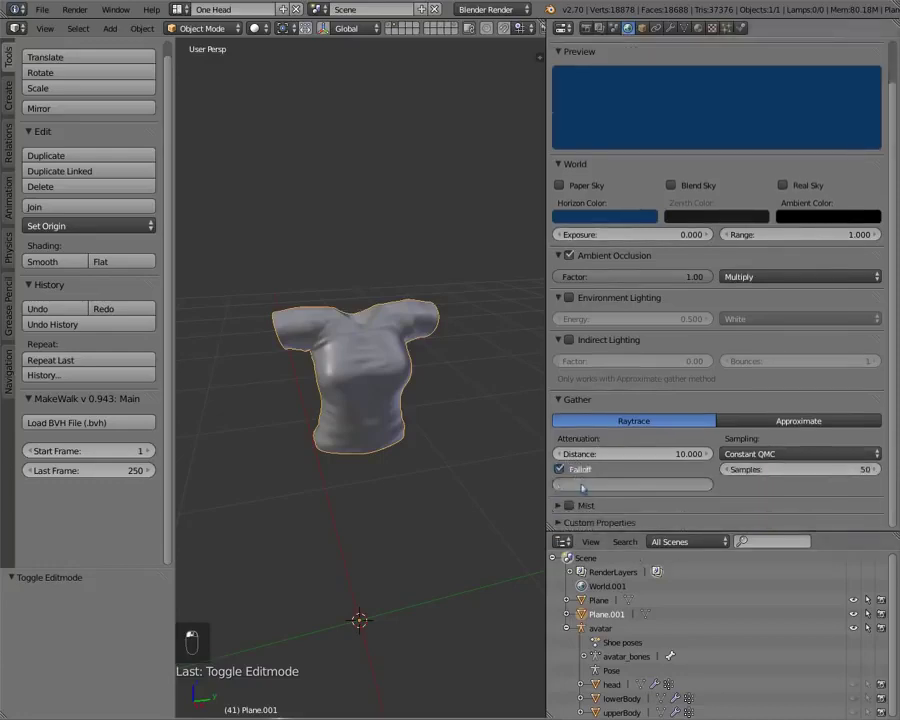
pyautogui.write('.25')
pyautogui.press('Return')
# Set the render bake mode to Ambient Occlusion and enable Normalized
pyautogui.click(599, 27)
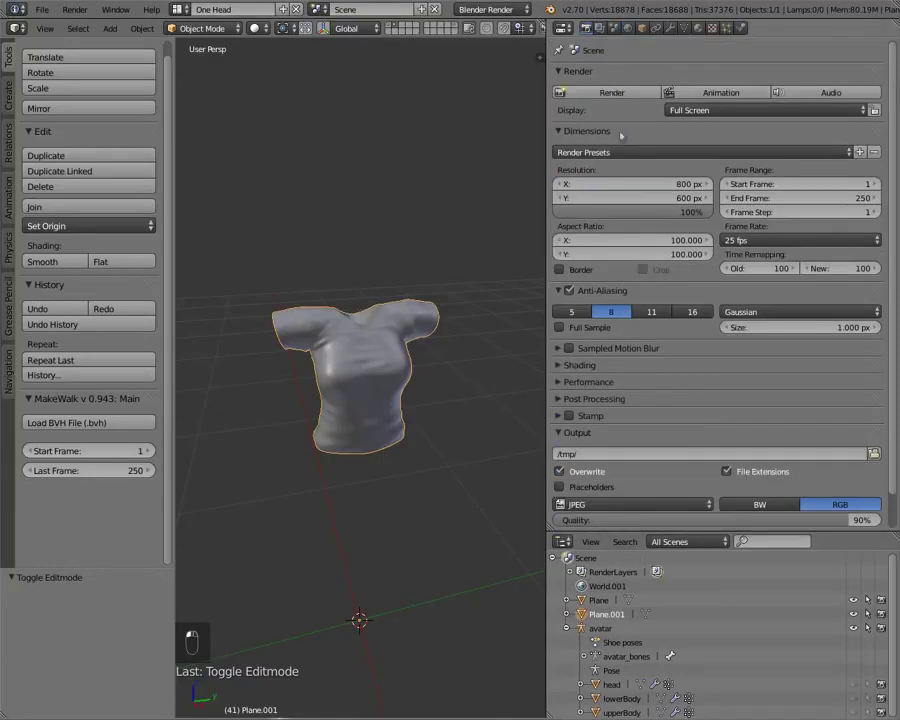
pyautogui.scroll(-2, 580, 470)
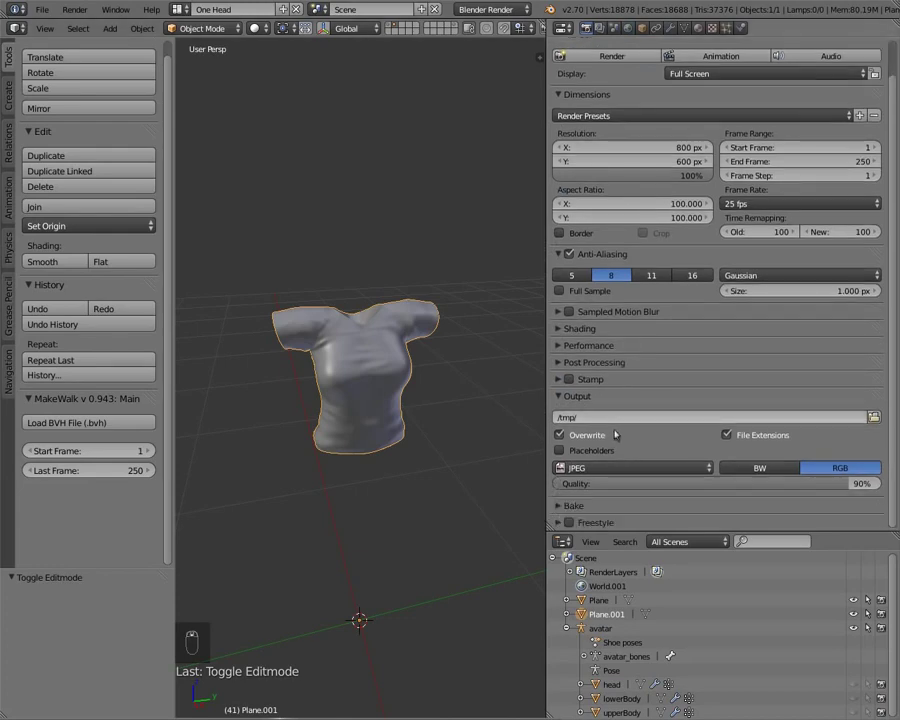
pyautogui.click(574, 505)
pyautogui.scroll(-5, 650, 465)
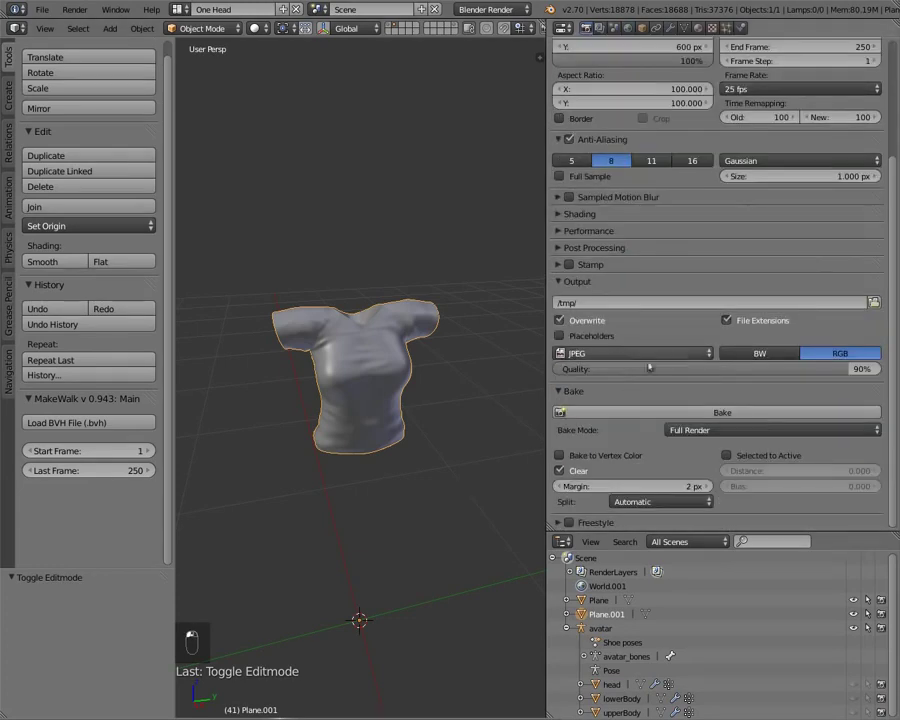
pyautogui.click(731, 425)
pyautogui.click(745, 395)
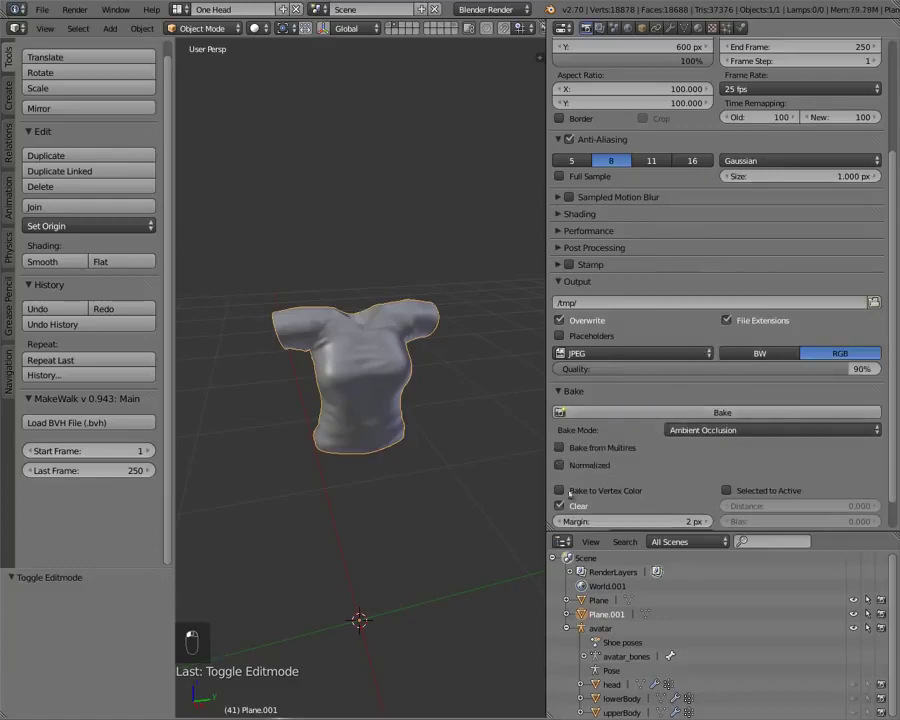
pyautogui.click(560, 465)
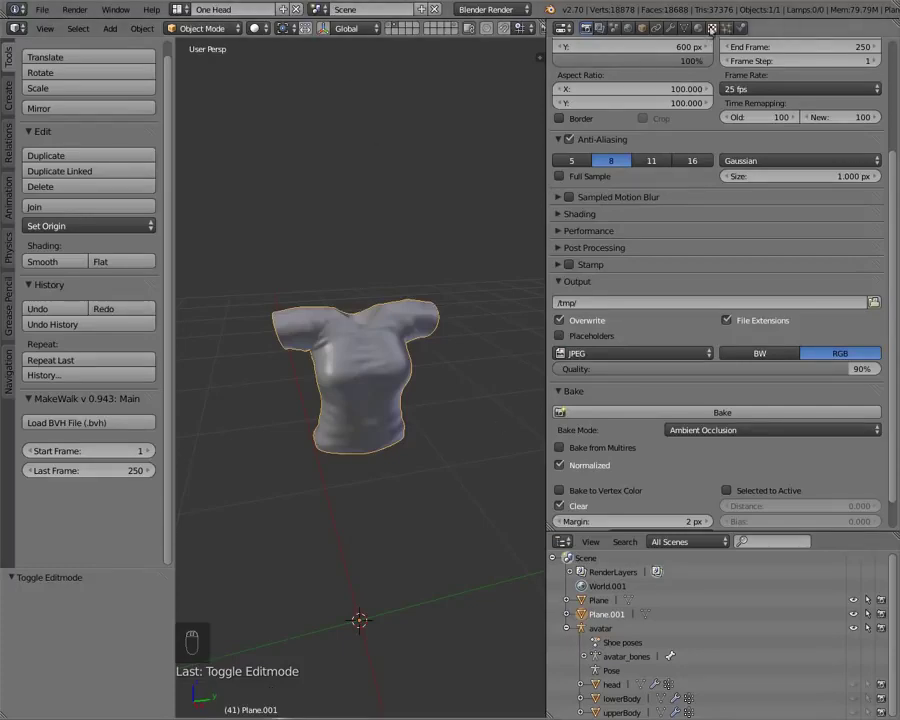
# Change the Properties editor back to the UV/Image Editor and put the sculpted shirt in Edit Mode to display its UVs
pyautogui.click(562, 28)
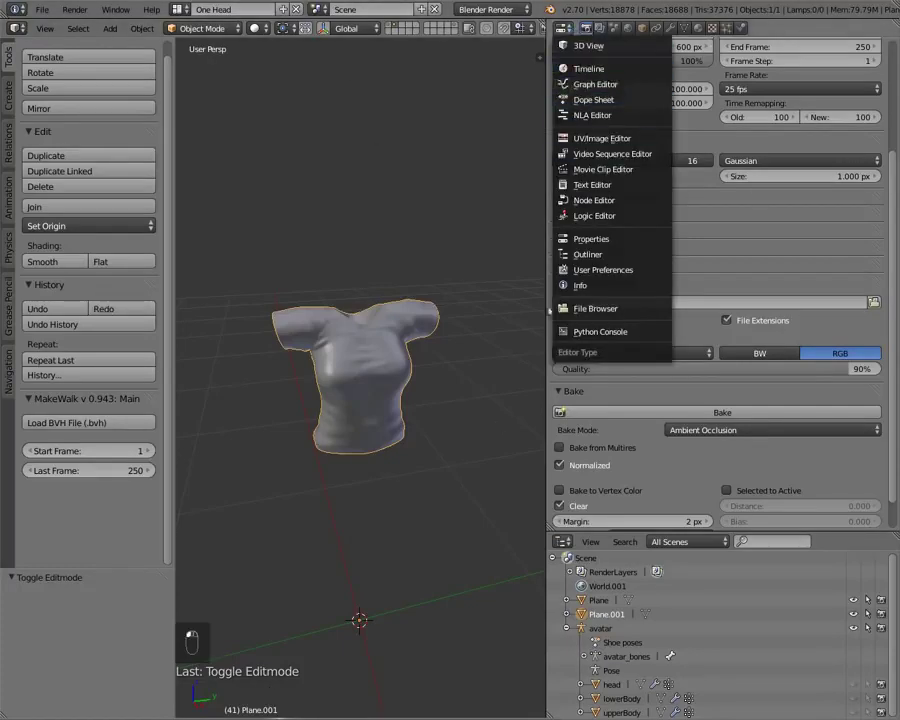
pyautogui.click(600, 138)
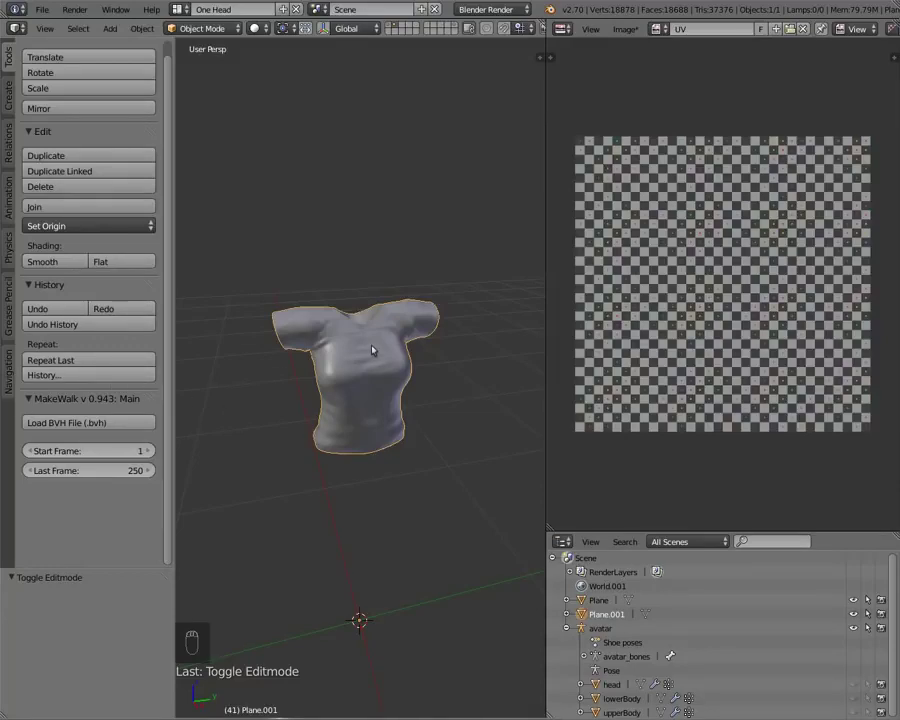
pyautogui.press('Tab')
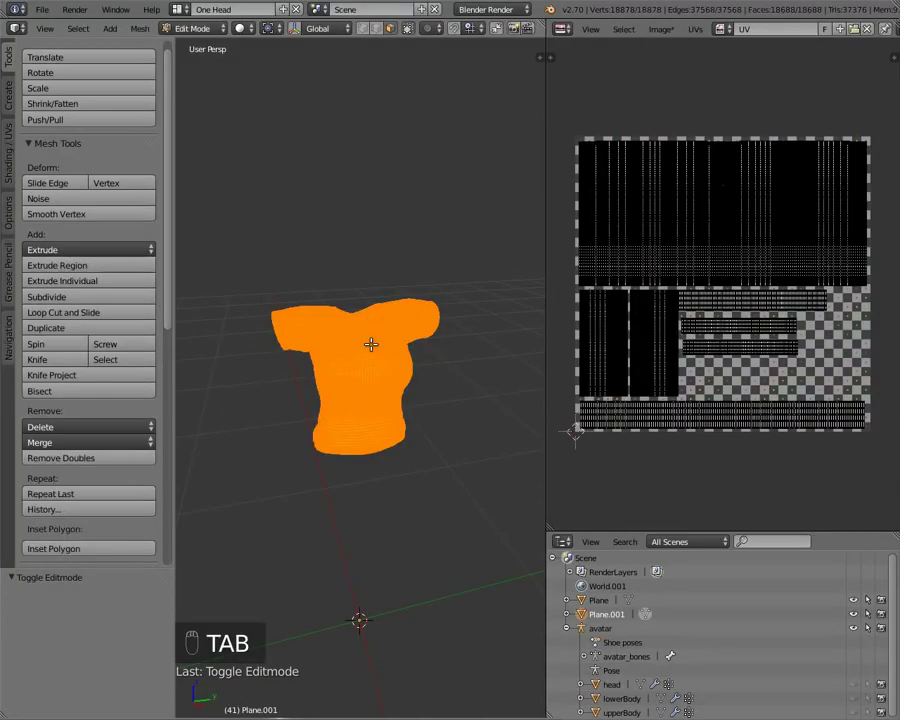
# Create a blank 1024 x 1024 px image named Map_Shadow_OCC with Alpha disabled
pyautogui.click(839, 29)
pyautogui.click(855, 36)
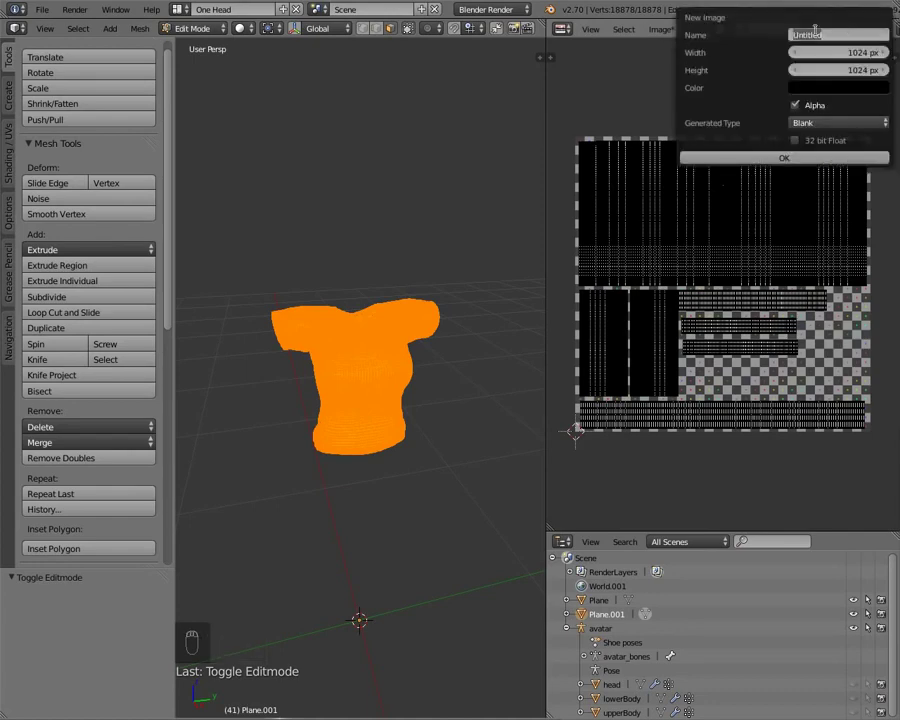
pyautogui.write('Map_ Shadow_OCC')
pyautogui.click(795, 105)
pyautogui.click(796, 104)
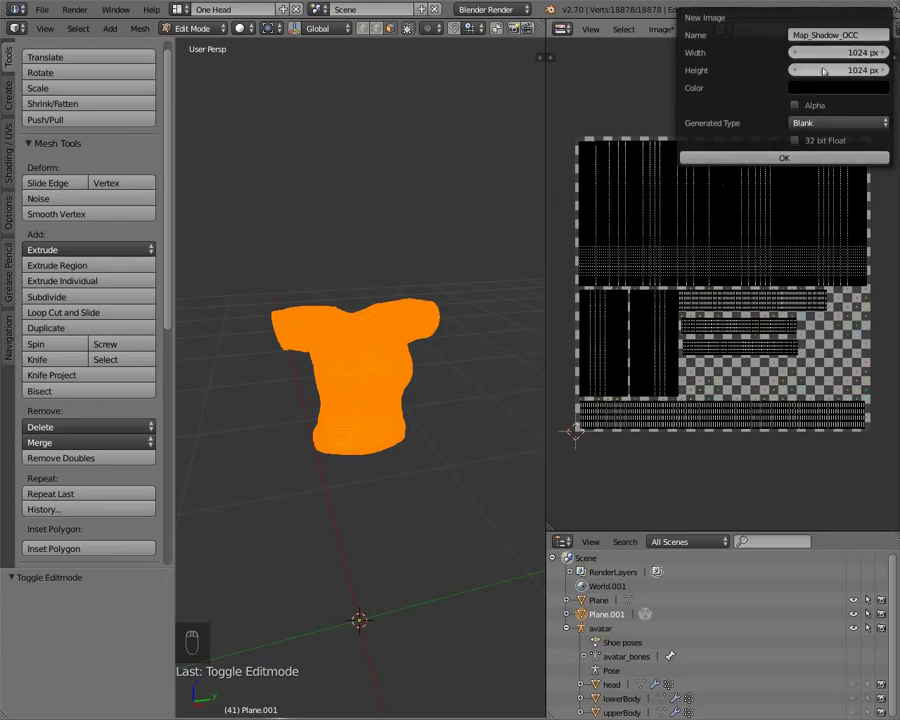
pyautogui.click(784, 158)
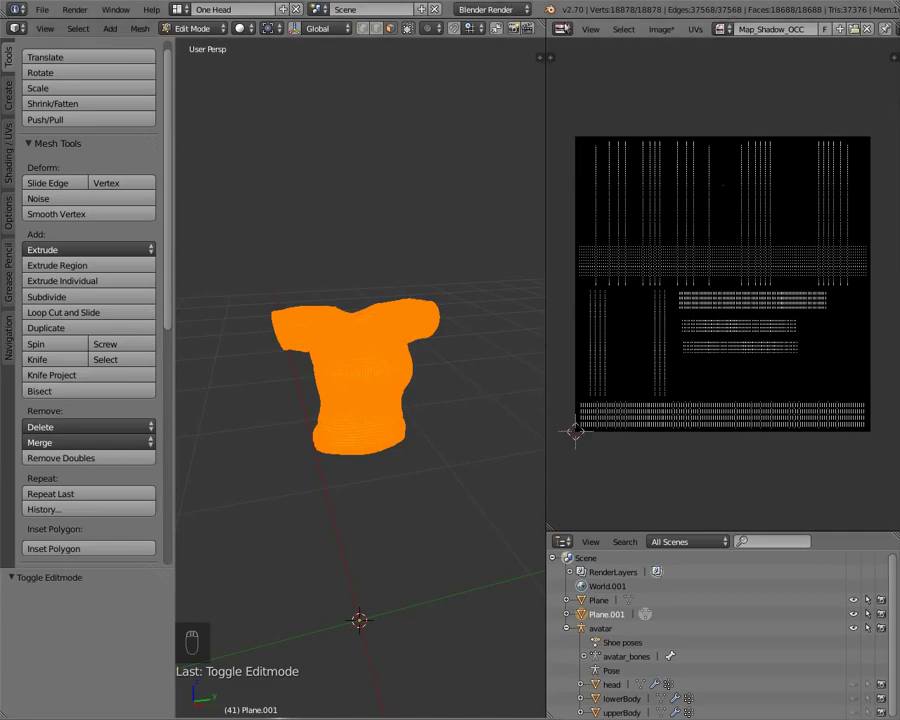
# Change the Outliner area to the Properties editor and show the render settings
pyautogui.click(562, 541)
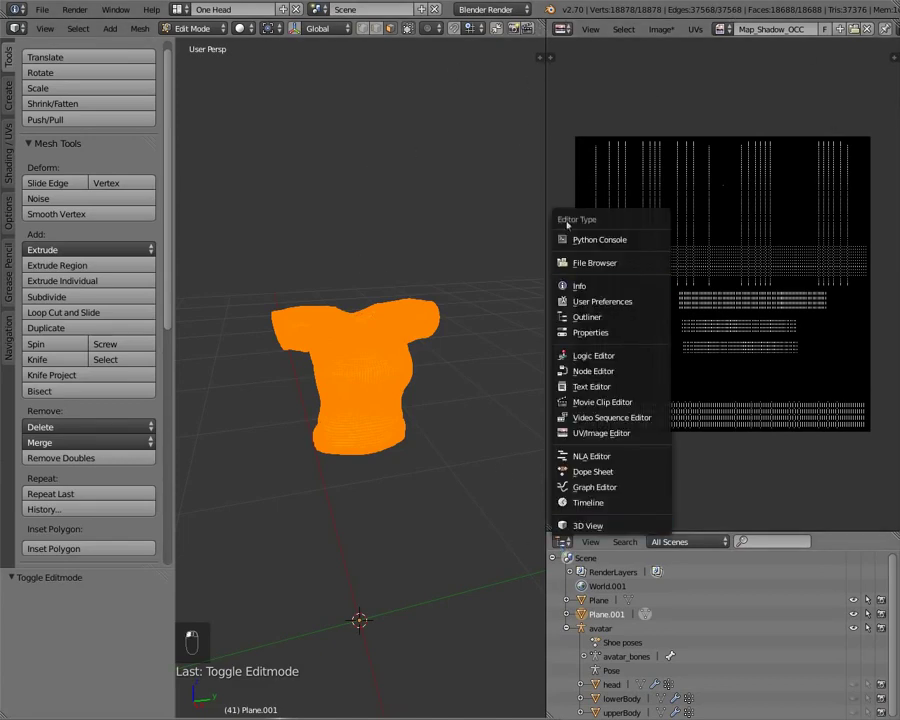
pyautogui.click(576, 334)
pyautogui.scroll(-8, 651, 648)
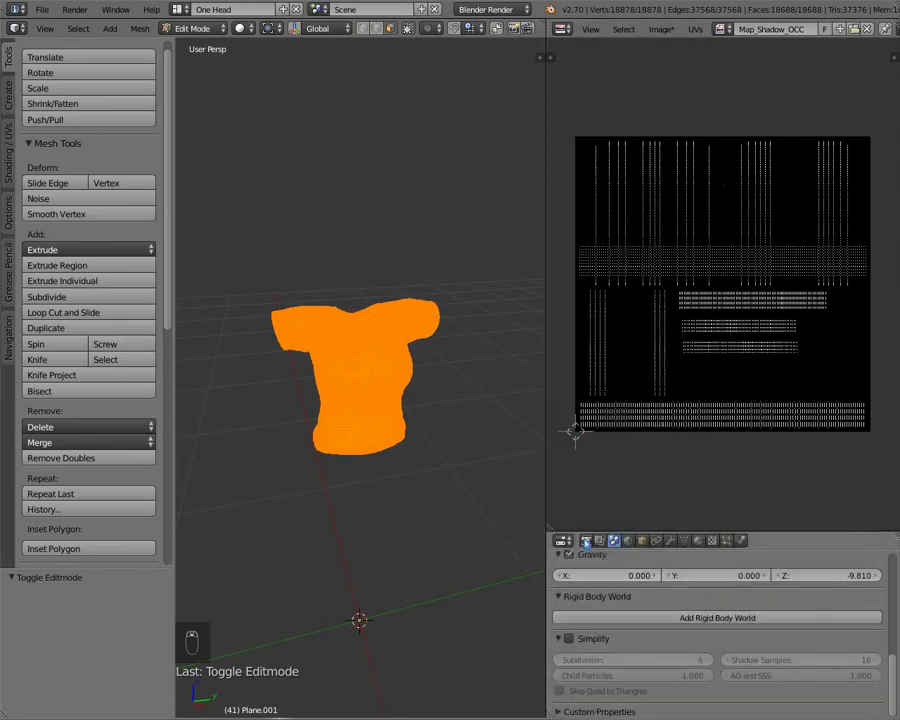
pyautogui.click(586, 540)
# Expand the bake settings and bake the shirt's Ambient Occlusion to the new image
pyautogui.scroll(-15, 610, 625)
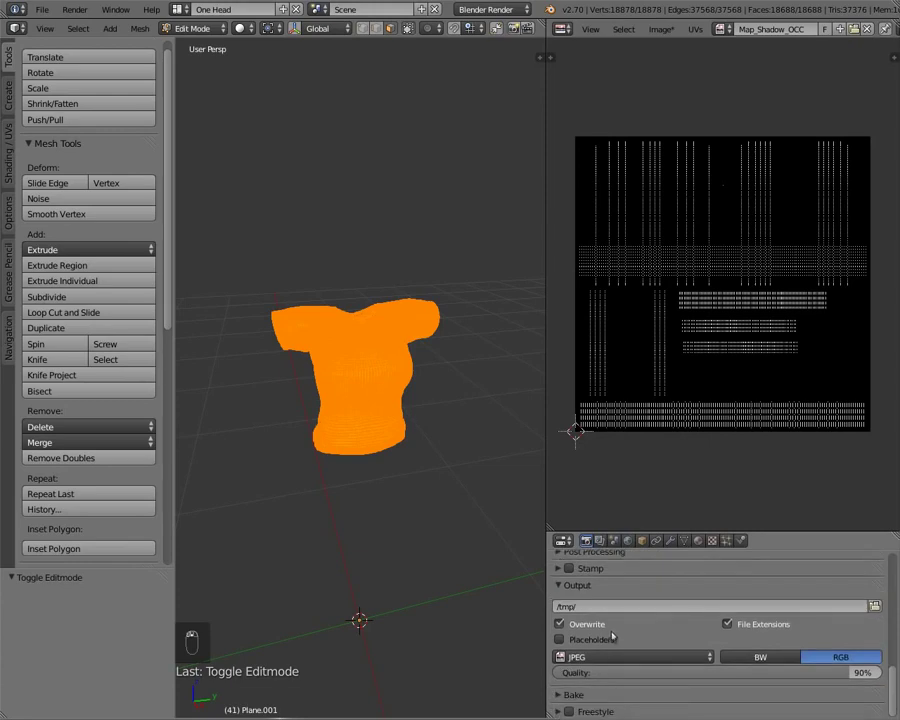
pyautogui.click(566, 694)
pyautogui.scroll(-5, 600, 660)
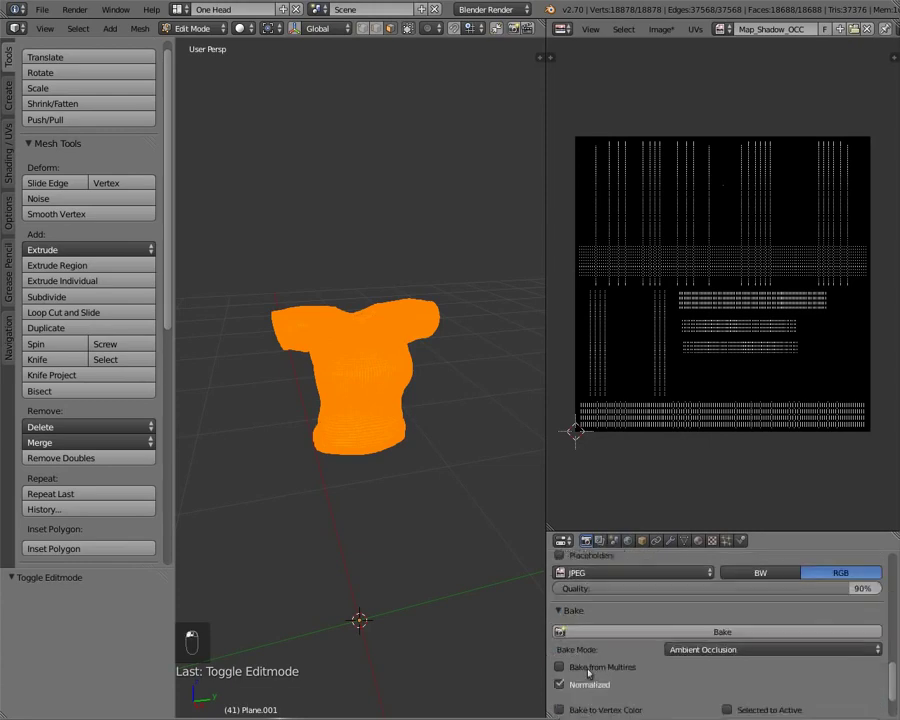
pyautogui.scroll(10, 624, 616)
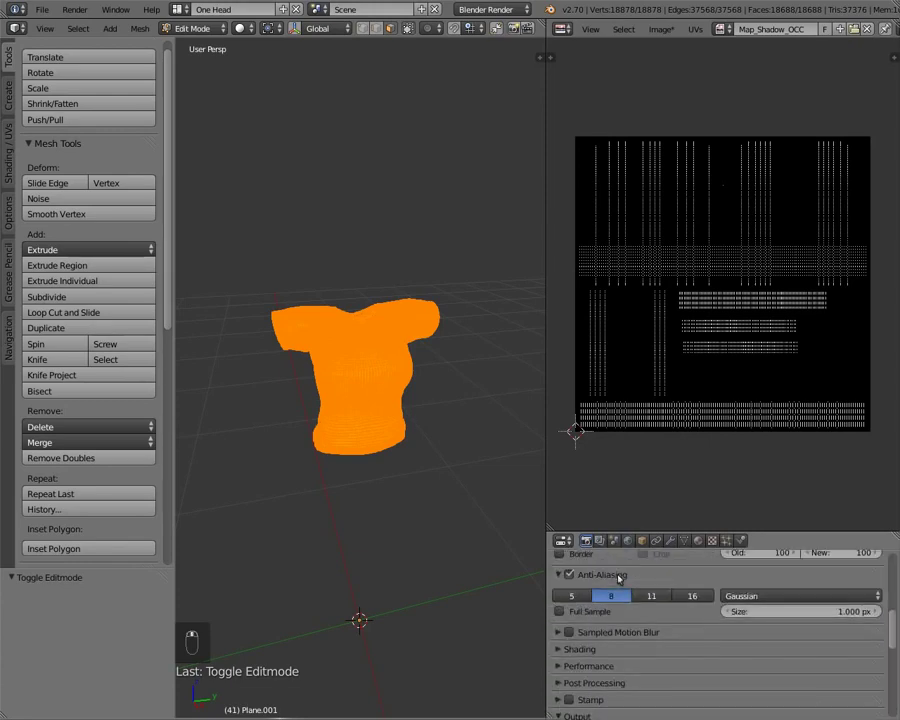
pyautogui.scroll(-10, 632, 620)
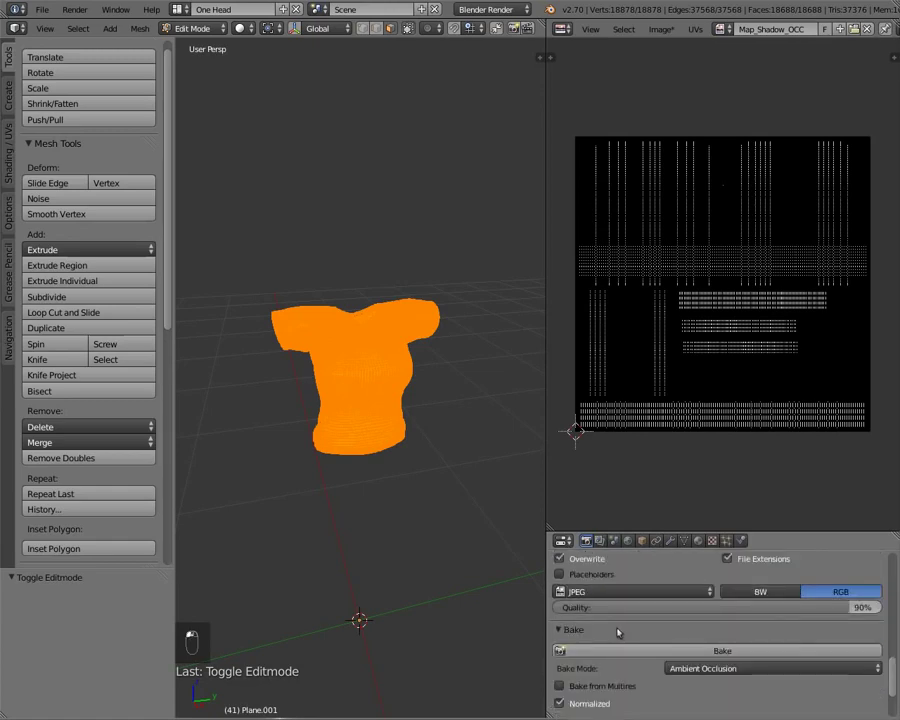
pyautogui.click(625, 652)
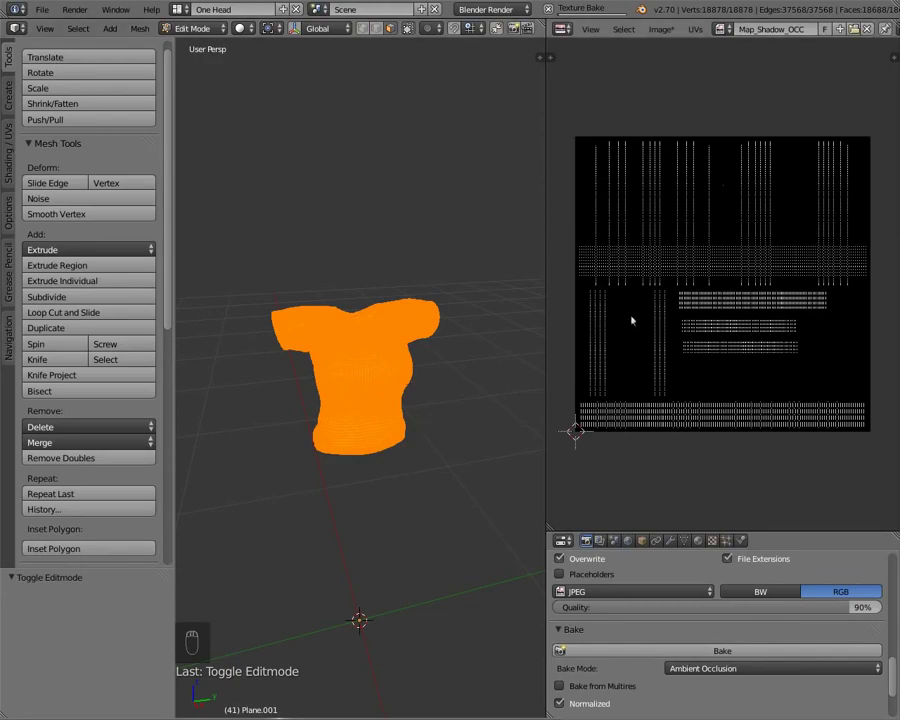
# Maximize the UV/Image Editor and leave Edit Mode to show the baked map without the UV overlay
pyautogui.hotkey('ctrl', 'Up')
pyautogui.scroll(3, 518, 341)
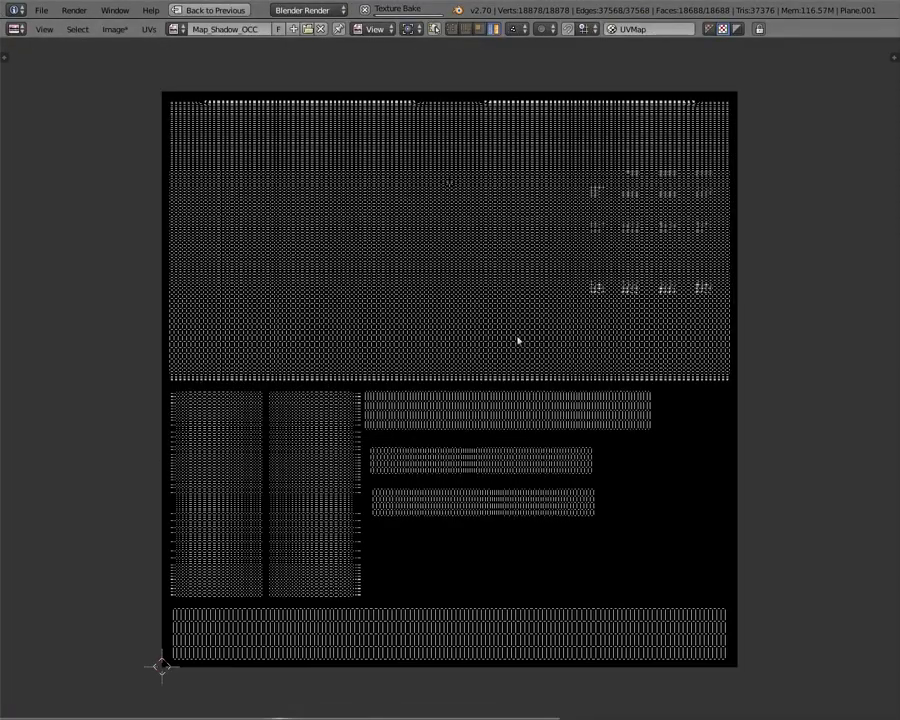
pyautogui.scroll(1, 518, 341)
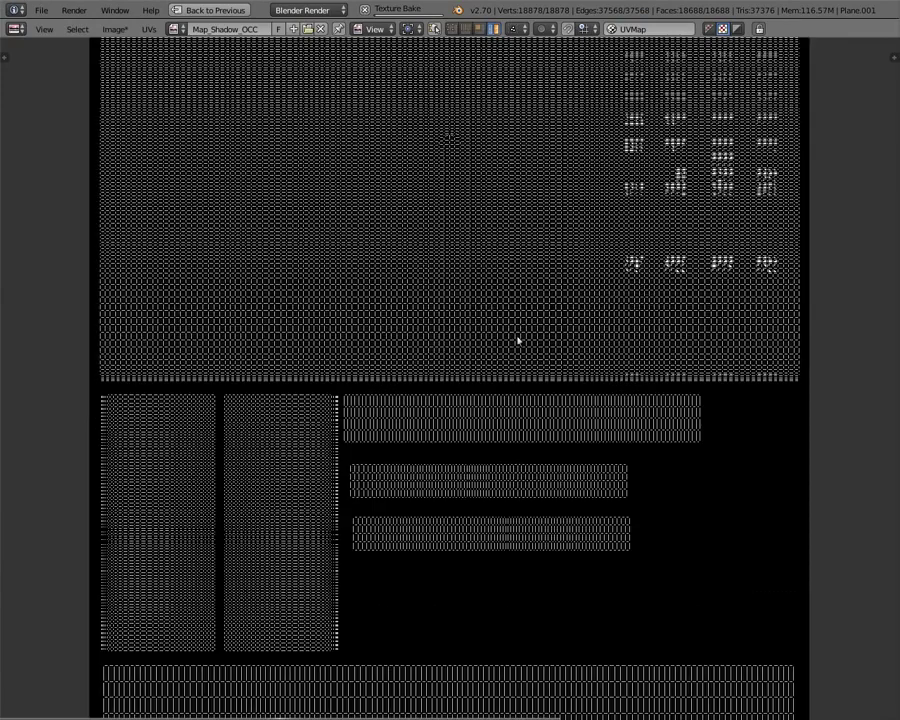
pyautogui.scroll(-1, 518, 341)
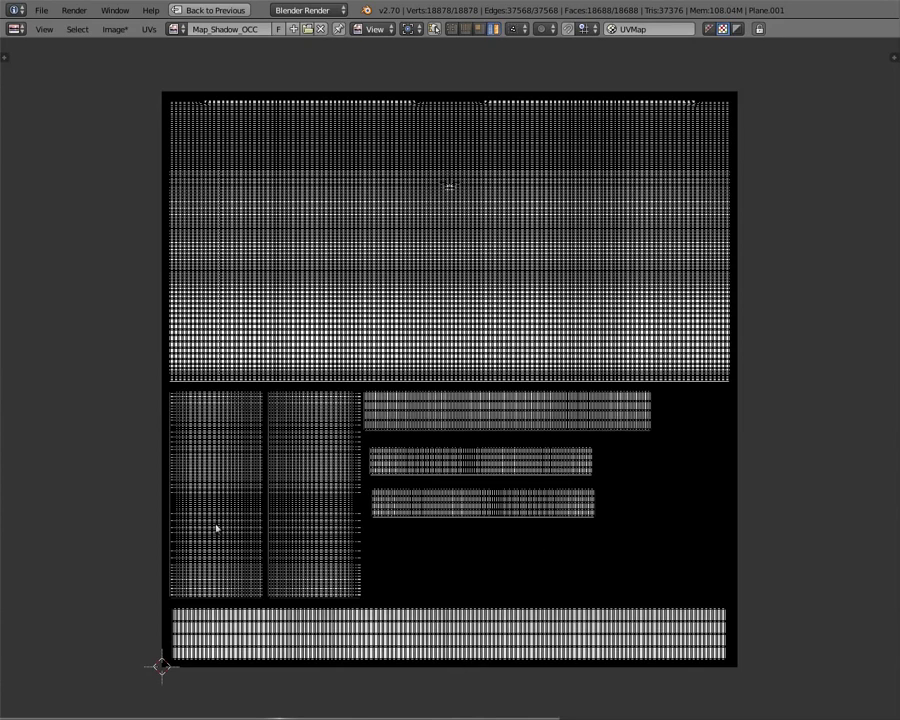
pyautogui.press('Tab')
pyautogui.scroll(2, 484, 336)
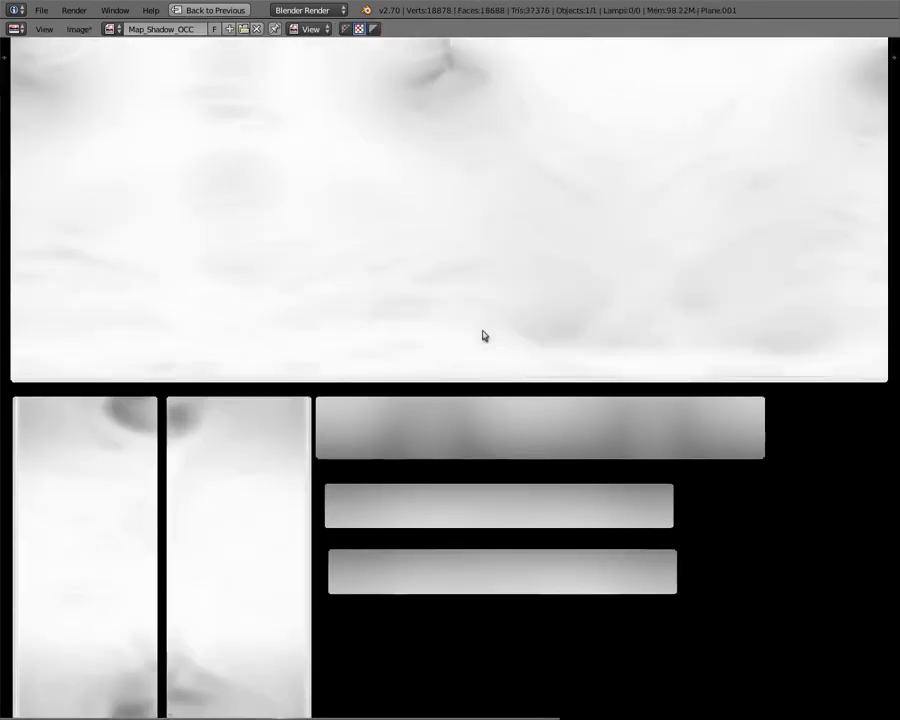
# Examine the baked fold shading, comparing it with the shirt's UV layout around the armpit area
pyautogui.scroll(-1, 476, 342)
pyautogui.scroll(-1, 460, 340)
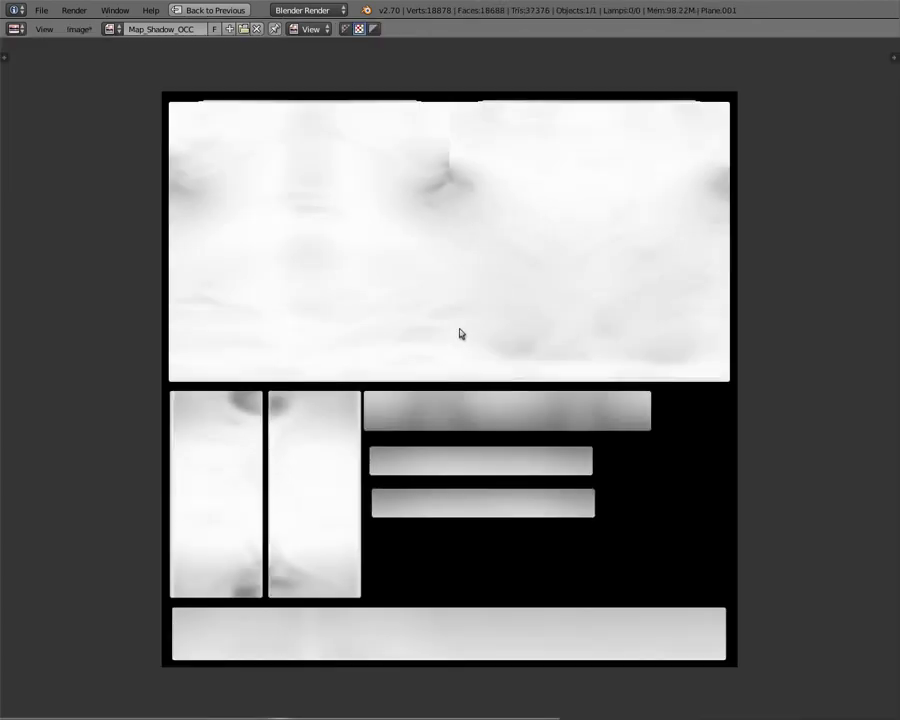
pyautogui.moveTo(448, 306); pyautogui.dragTo(453, 358, button='middle')
pyautogui.scroll(1, 453, 358)
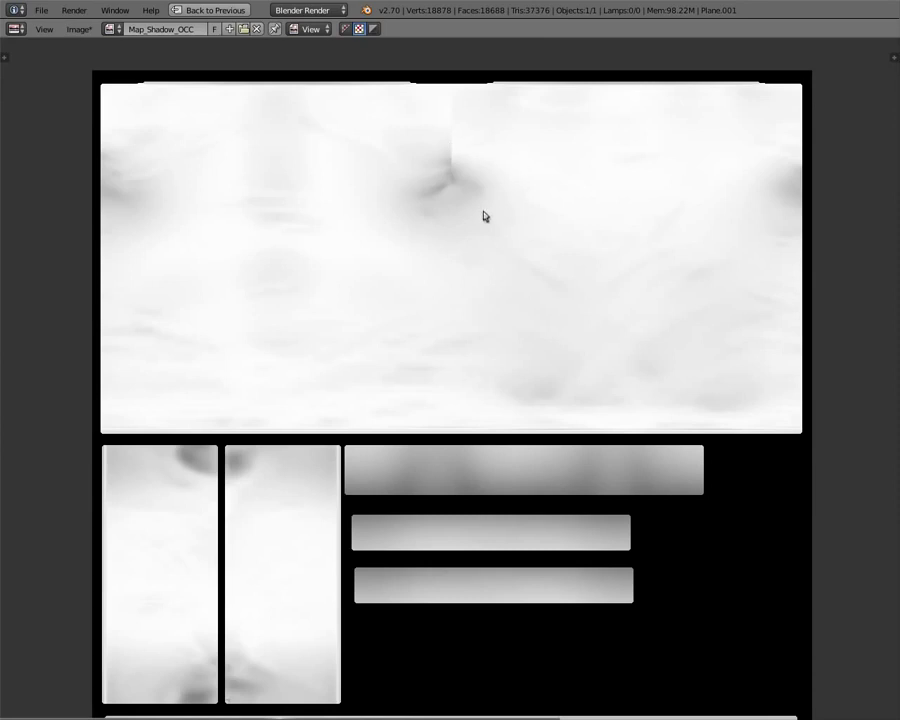
pyautogui.press('Tab')
pyautogui.scroll(2, 455, 198)
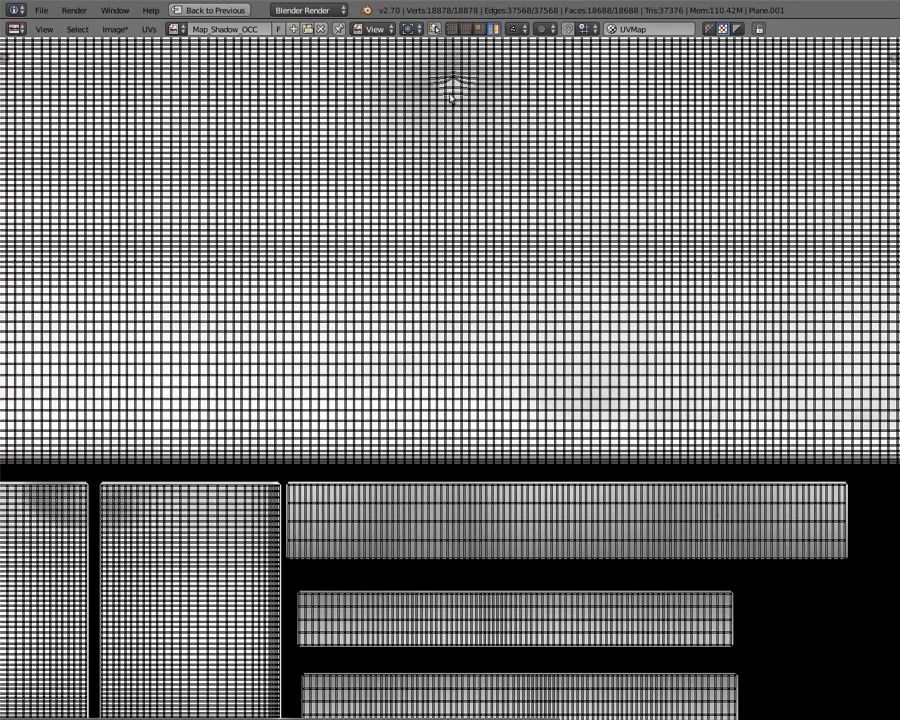
pyautogui.press('Tab')
pyautogui.scroll(-3, 455, 255)
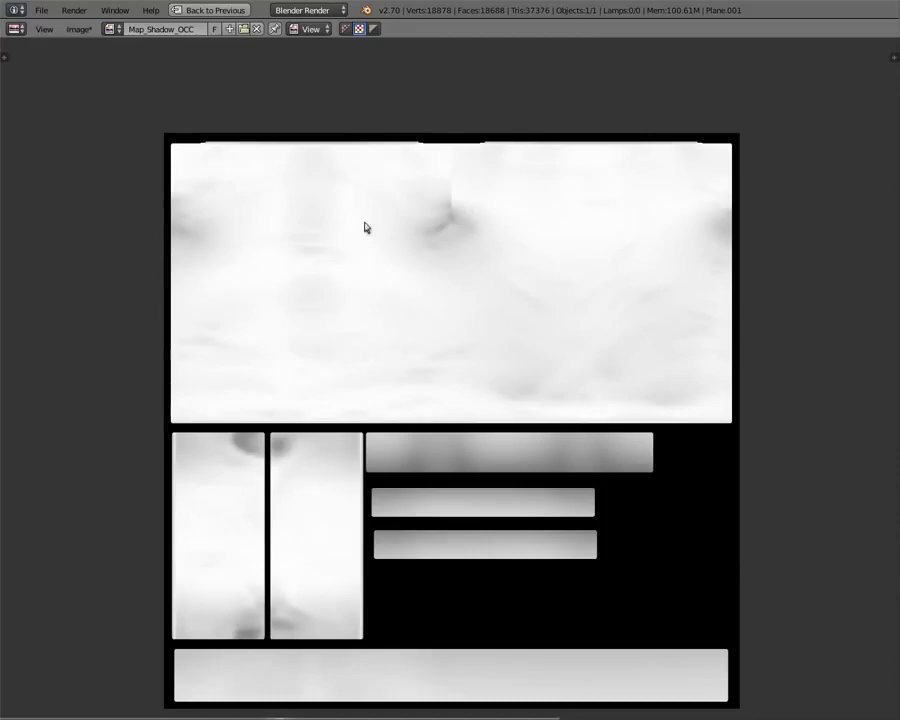
pyautogui.press('Tab')
pyautogui.press('Tab')
# Start saving the baked image to a file and create a folder named Blender Clothes TShirt inside the Meshes folder
pyautogui.click(78, 29)
pyautogui.click(100, 117)
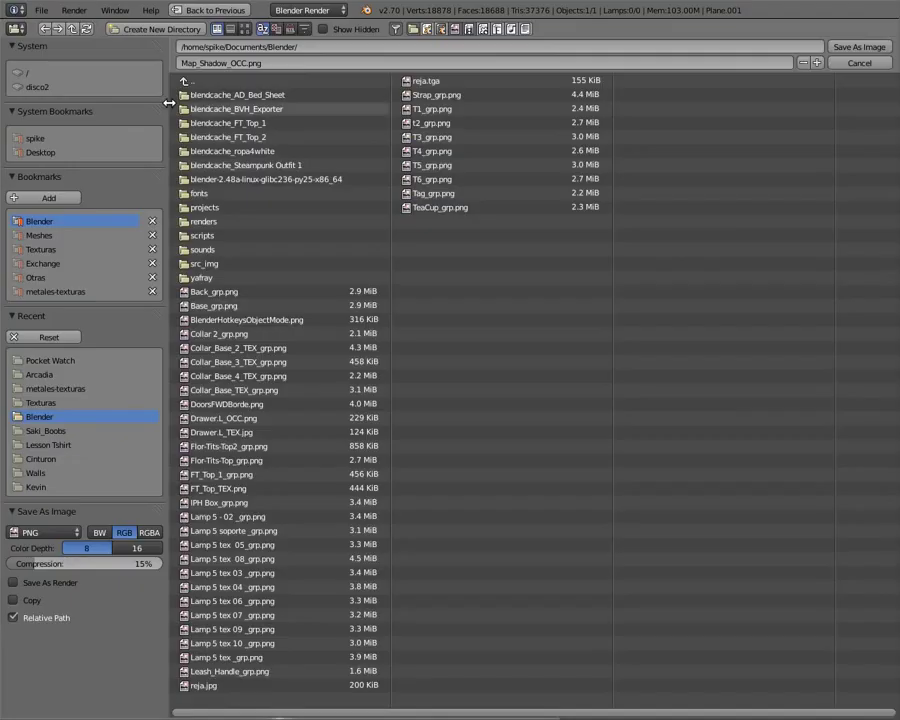
pyautogui.click(50, 237)
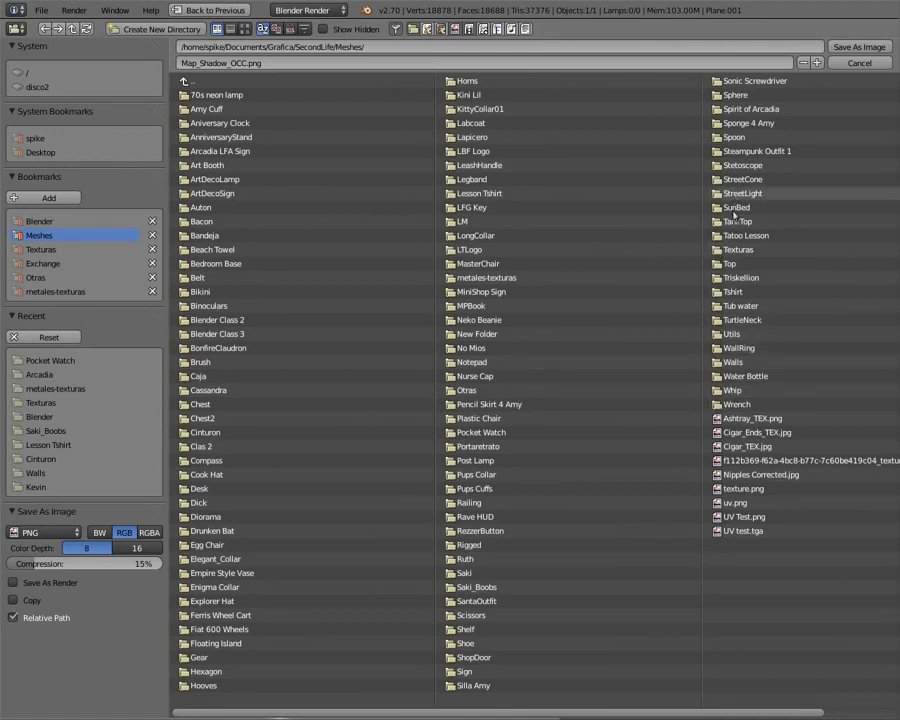
pyautogui.click(731, 290)
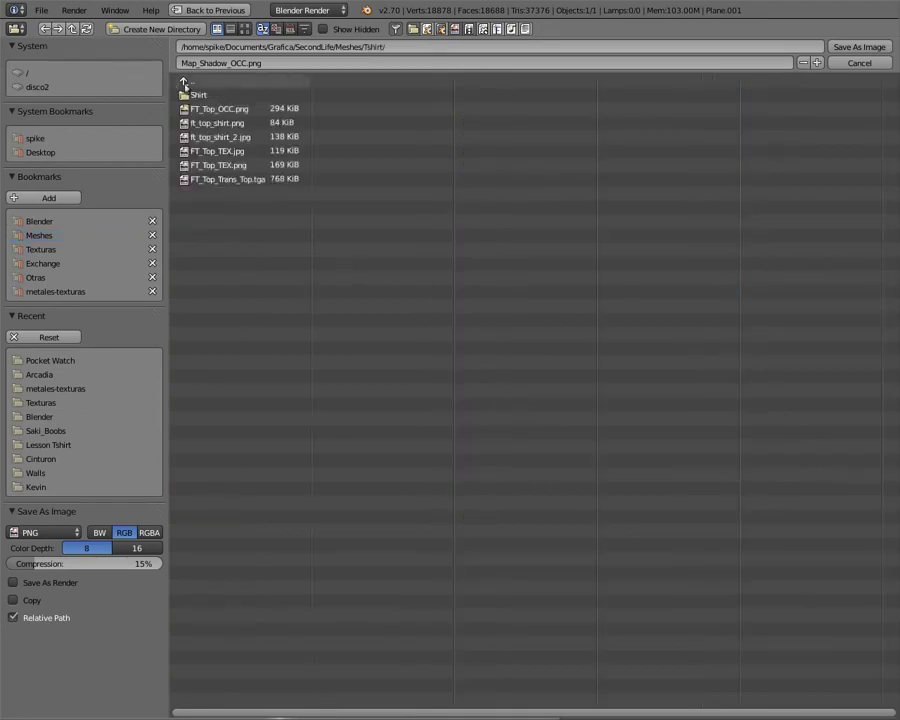
pyautogui.click(184, 82)
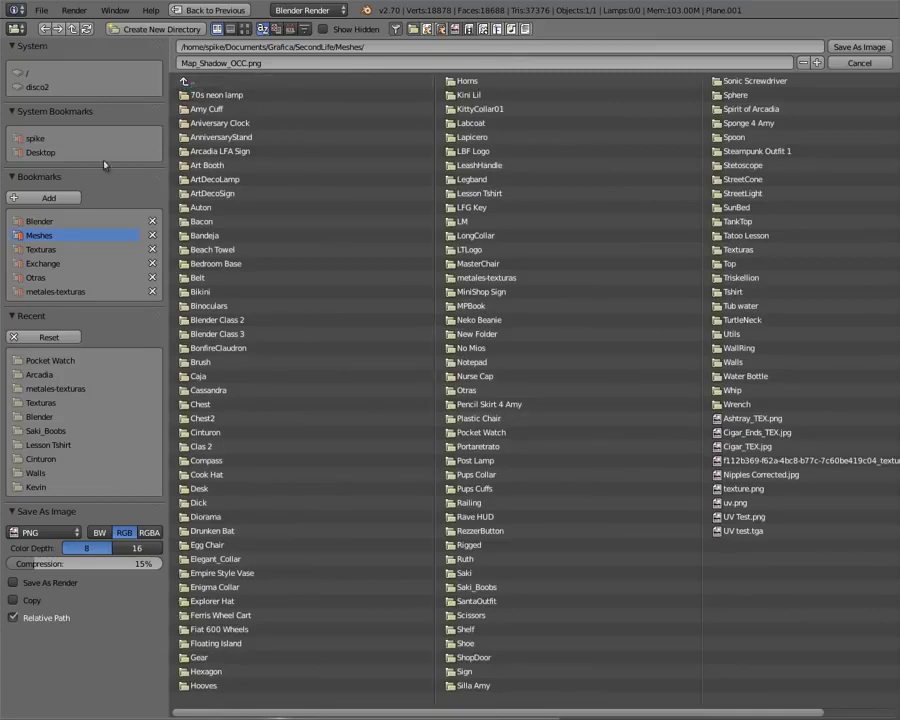
pyautogui.click(170, 29)
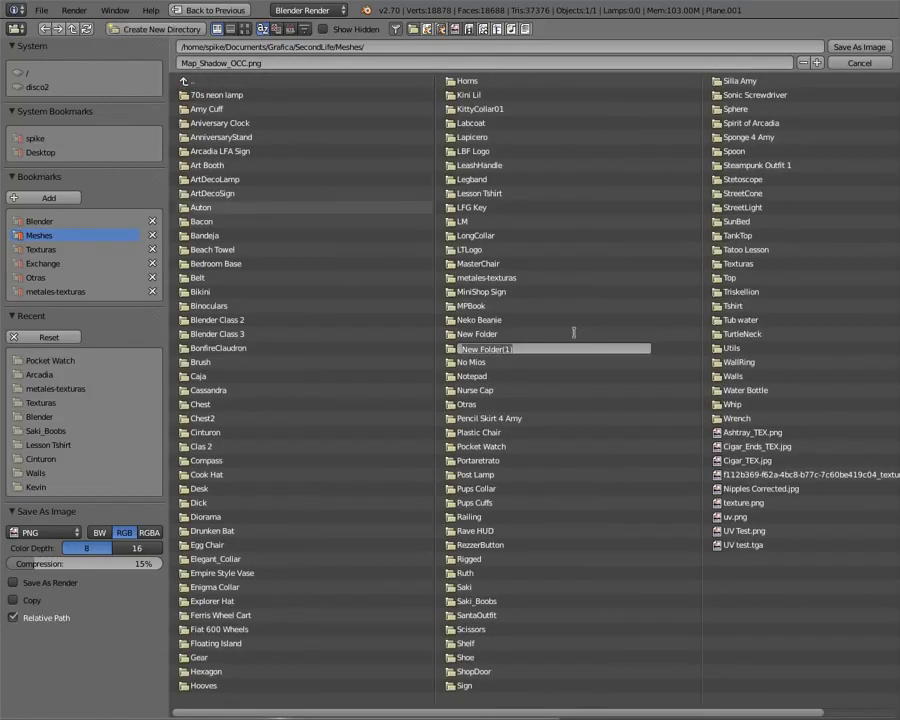
pyautogui.write('Ti')
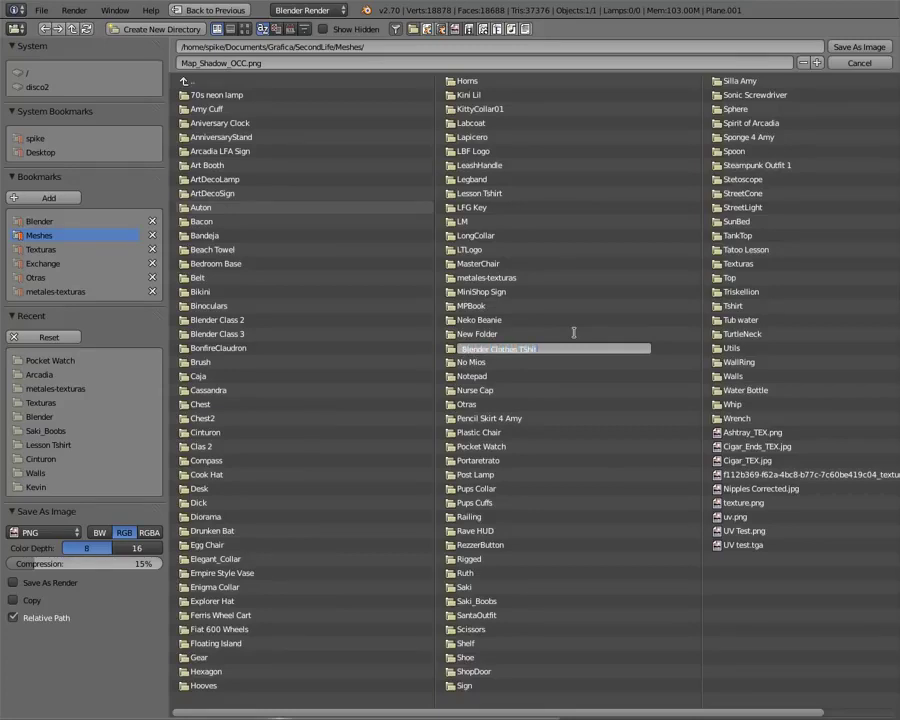
pyautogui.press('Return')
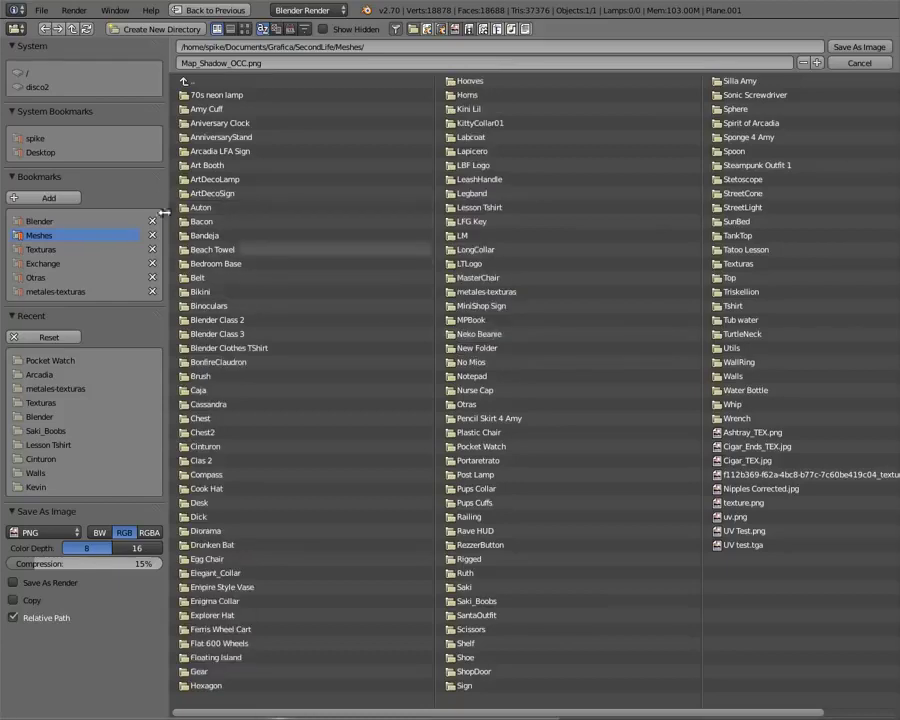
# Raise the PNG compression and save the image as Map_Shadow_OCC.png in the Blender Clothes TShirt folder
pyautogui.click(240, 349)
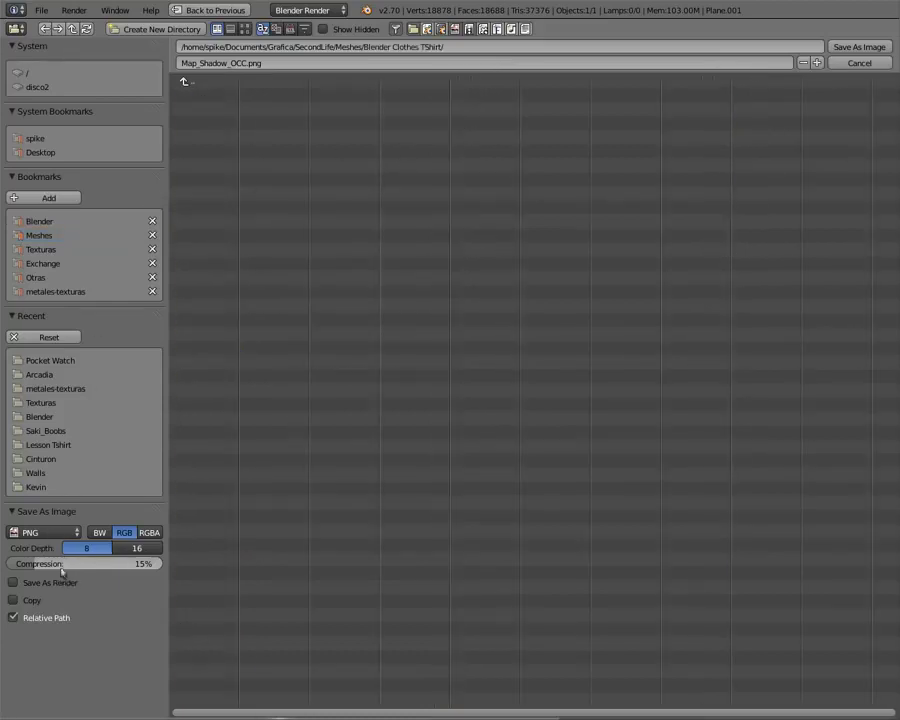
pyautogui.moveTo(64, 564); pyautogui.dragTo(200, 562)
pyautogui.click(857, 47)
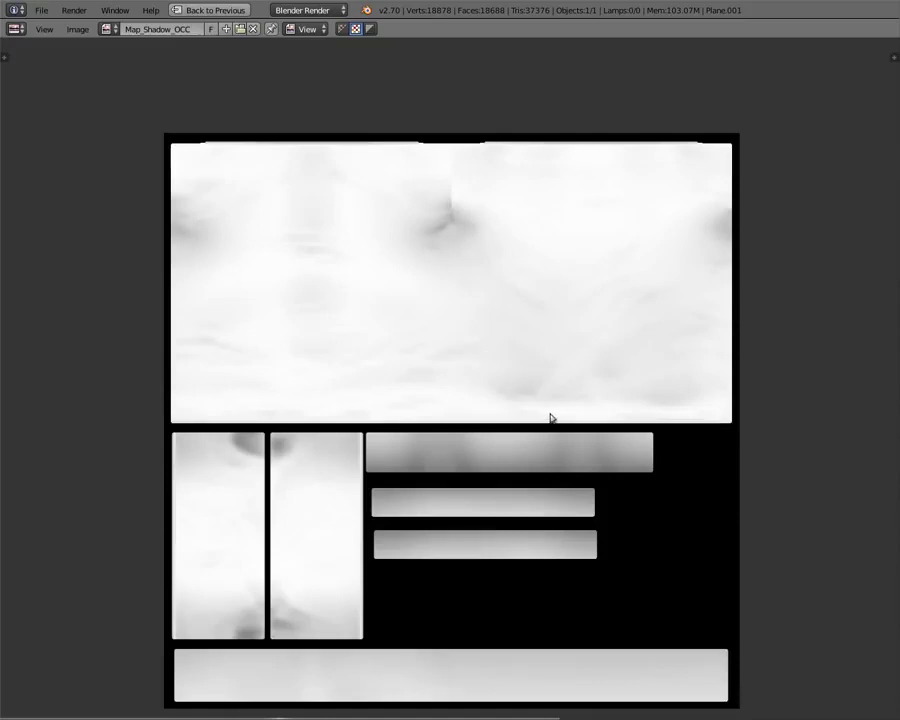
# Check the saved map against the UV layout and restore the multi-editor layout with the whole map in view
pyautogui.moveTo(550, 418); pyautogui.dragTo(558, 367, button='middle')
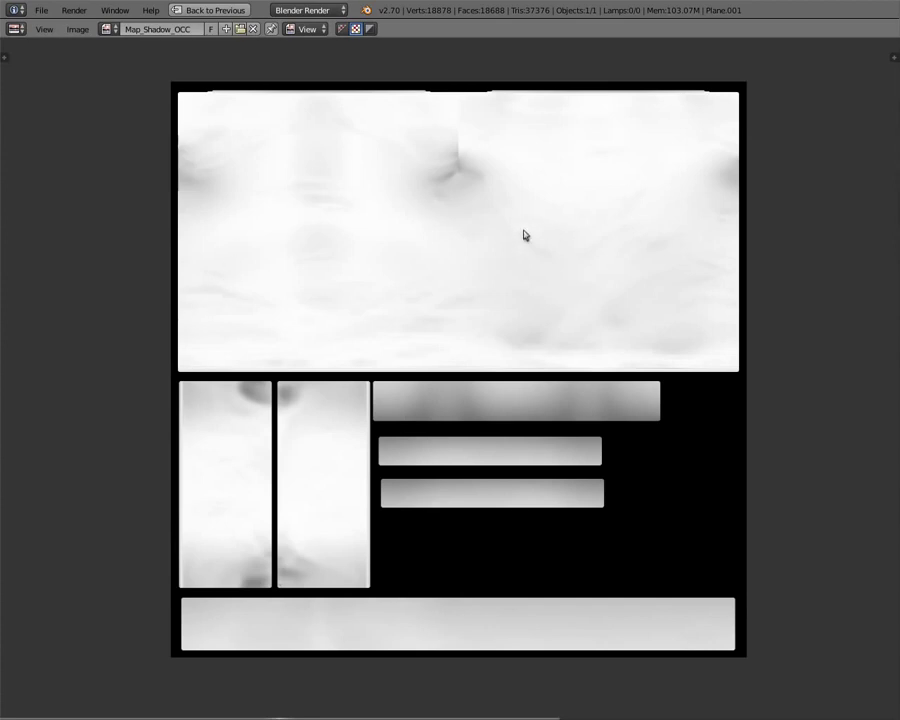
pyautogui.press('Tab')
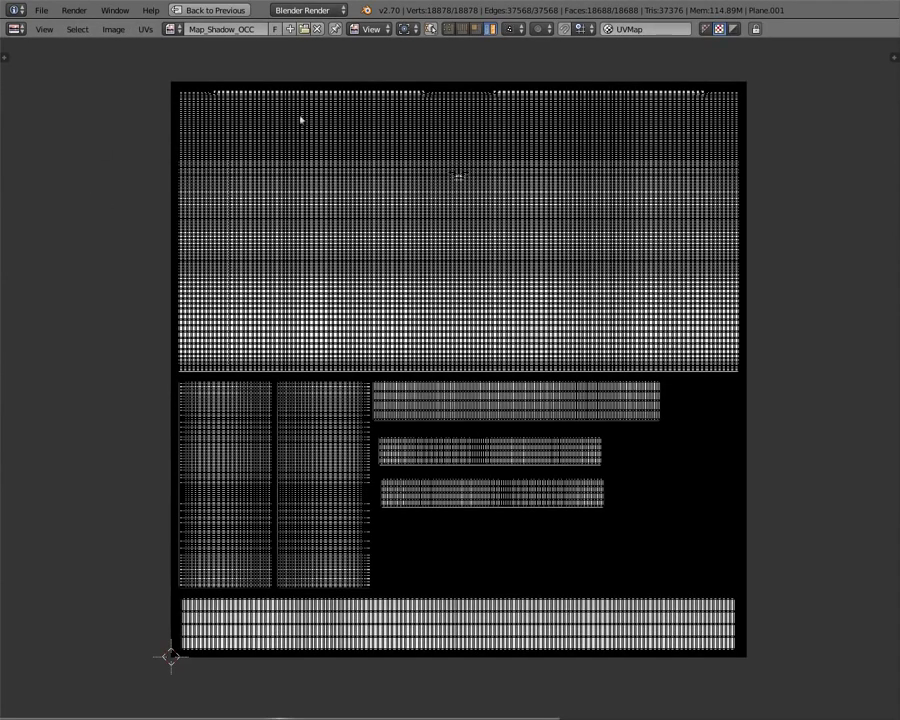
pyautogui.press('Tab')
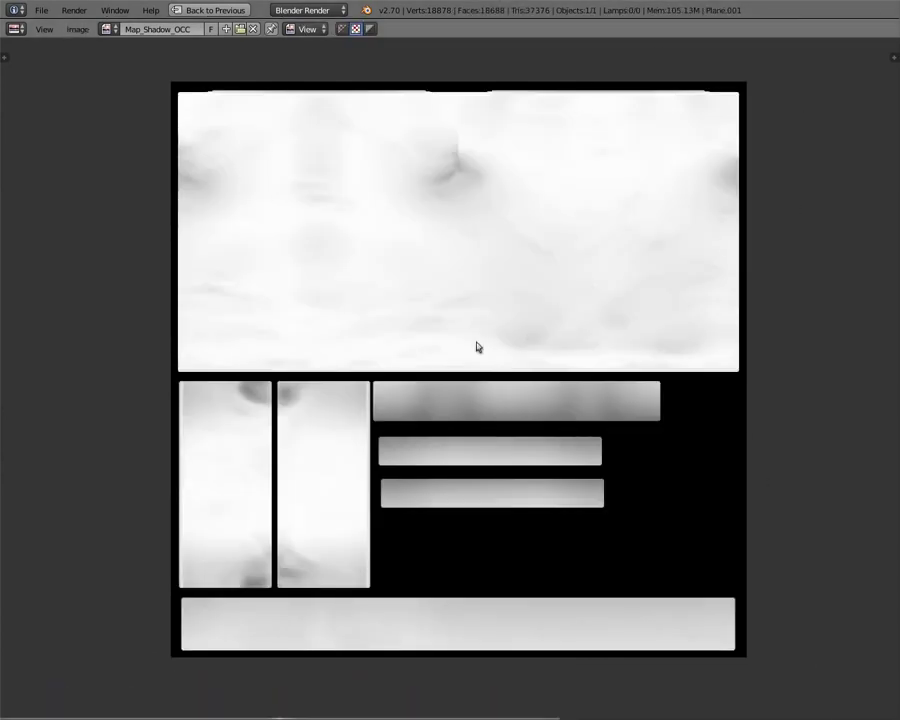
pyautogui.hotkey('ctrl', 'Up')
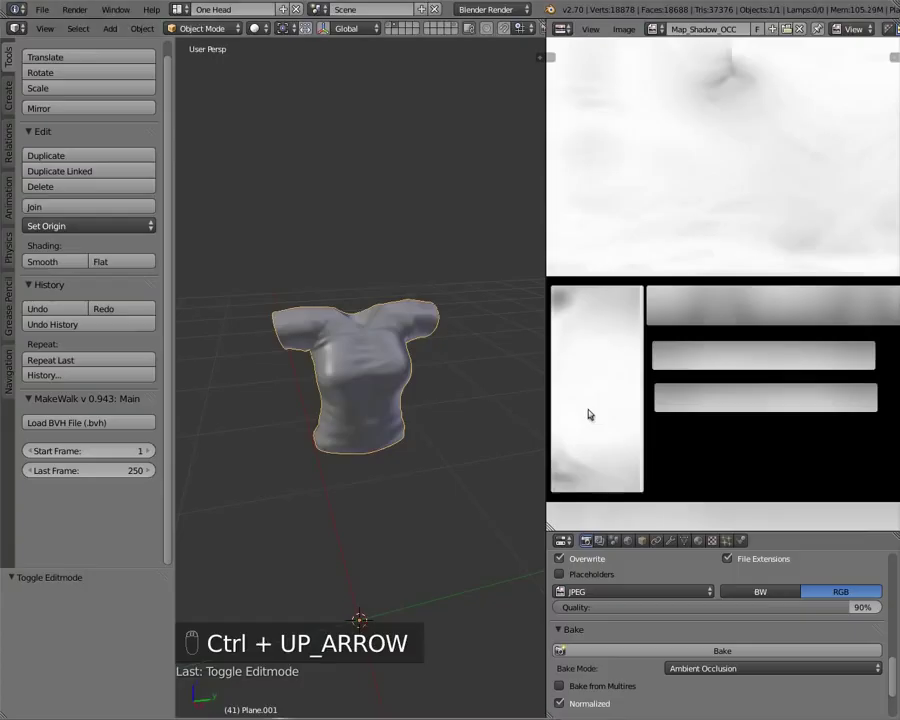
pyautogui.scroll(-5, 646, 166)
pyautogui.scroll(2, 650, 166)
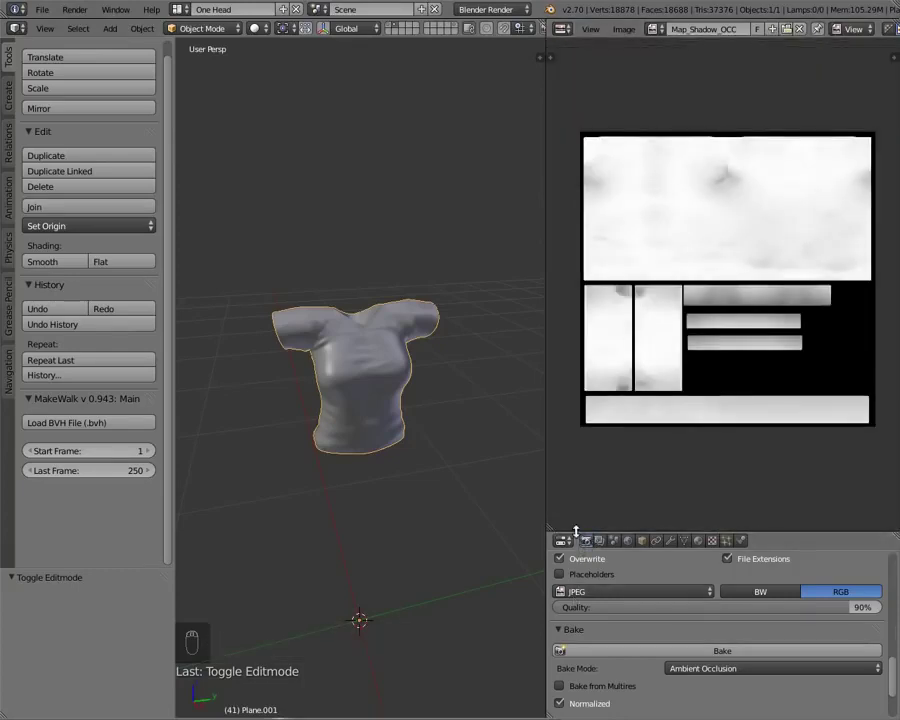
# Enlarge the Properties editor to review the world's Ambient Occlusion and Gather settings, and shrink it again
pyautogui.moveTo(576, 531); pyautogui.dragTo(633, 103)
pyautogui.click(630, 98)
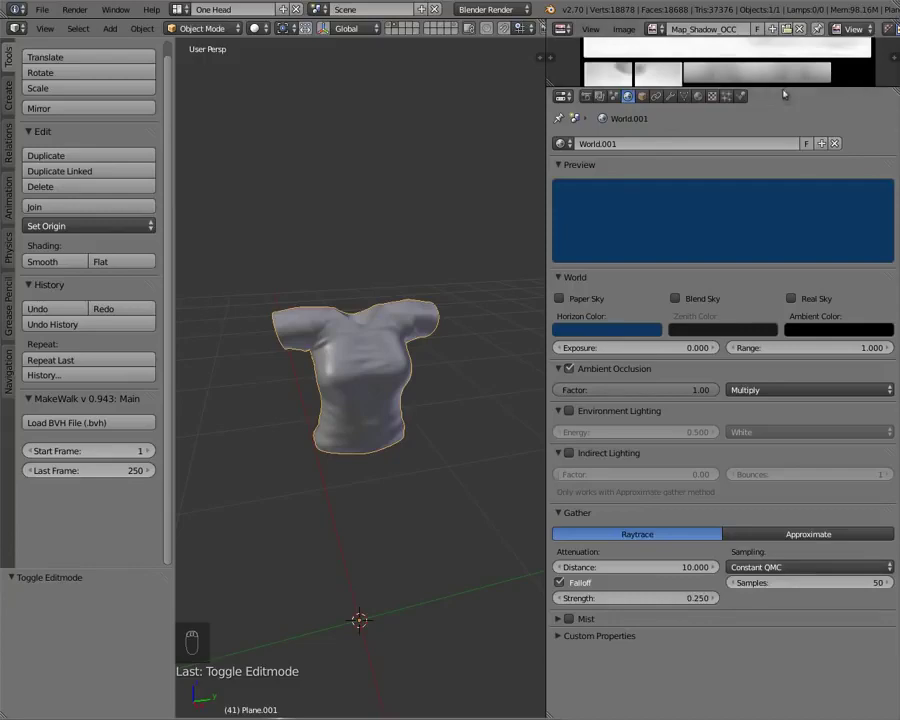
pyautogui.moveTo(778, 86); pyautogui.dragTo(757, 484)
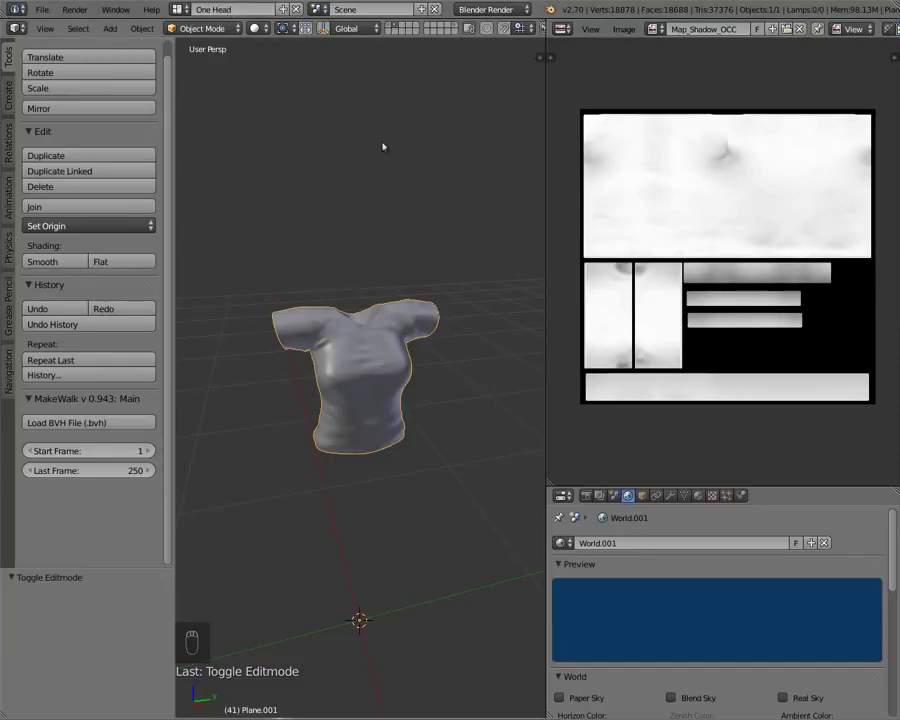
# Switch the 3D view to textured shading and inspect the baked map on the shirt from the side
pyautogui.hotkey('alt', 'z')
pyautogui.moveTo(378, 418)
pyautogui.mouseDown(button='middle')
pyautogui.moveTo(237, 400)
pyautogui.moveTo(295, 368)
pyautogui.moveTo(253, 245)
pyautogui.moveTo(504, 313)
pyautogui.moveTo(482, 376)
pyautogui.moveTo(404, 329)
pyautogui.moveTo(530, 305)
pyautogui.moveTo(120, 222)
pyautogui.mouseUp(button='middle')
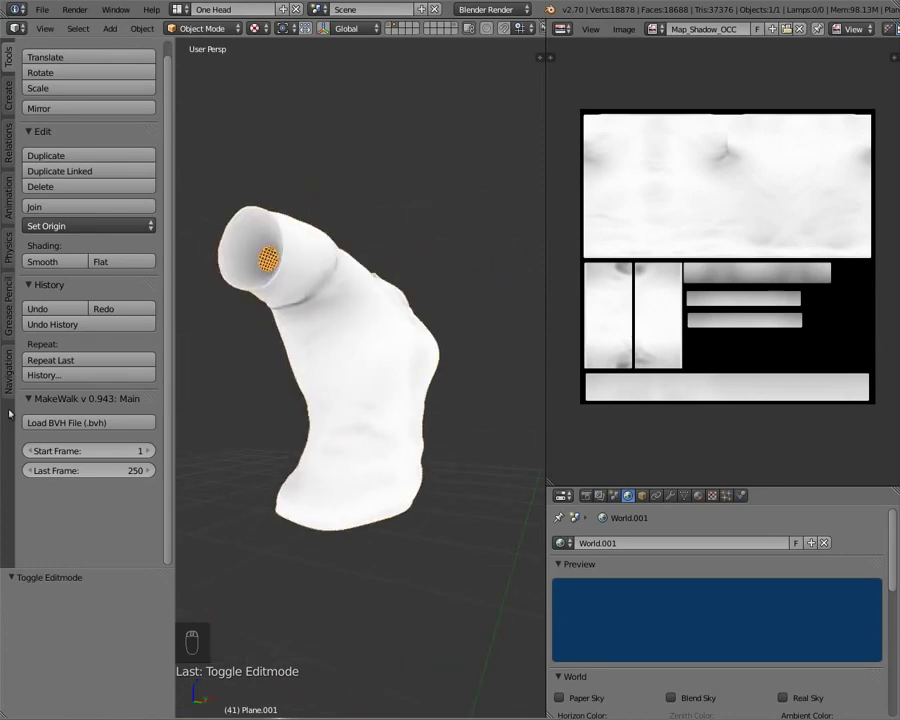
# Inspect the baked occlusion map on the textured shirt from the side, the underside and the front
pyautogui.moveTo(295, 386); pyautogui.dragTo(340, 346, button='middle')
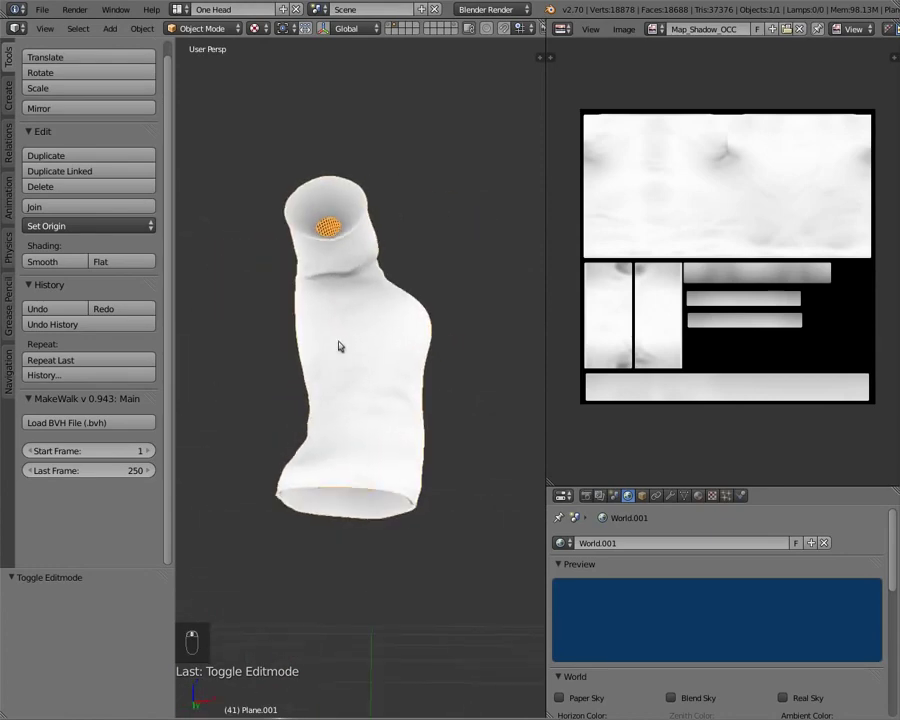
pyautogui.moveTo(342, 281); pyautogui.dragTo(358, 187, button='middle')
pyautogui.scroll(6, 321, 305)
pyautogui.moveTo(392, 251); pyautogui.dragTo(388, 253, button='middle')
pyautogui.scroll(-2, 388, 253)
pyautogui.moveTo(394, 326); pyautogui.dragTo(376, 281, button='middle')
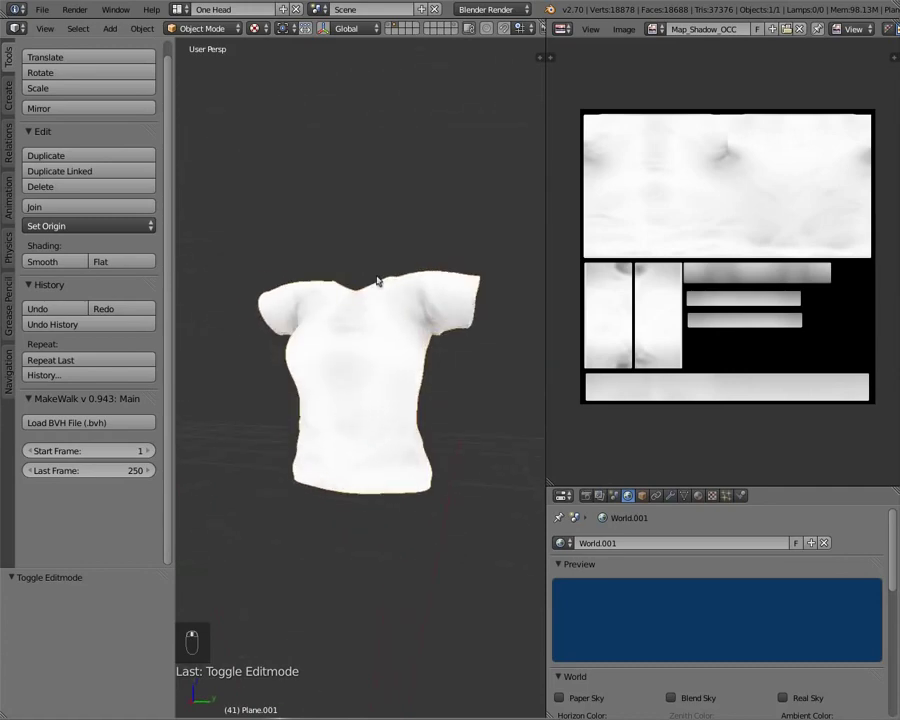
# Compare the shirt in textured and solid shading, leaving the 3D view in solid shading
pyautogui.hotkey('alt', 'z')
pyautogui.moveTo(338, 397)
pyautogui.mouseDown(button='middle')
pyautogui.moveTo(344, 424)
pyautogui.moveTo(458, 423)
pyautogui.moveTo(520, 438)
pyautogui.moveTo(393, 406)
pyautogui.moveTo(220, 394)
pyautogui.moveTo(424, 423)
pyautogui.mouseUp(button='middle')
pyautogui.hotkey('alt', 'z')
pyautogui.hotkey('alt', 'z')
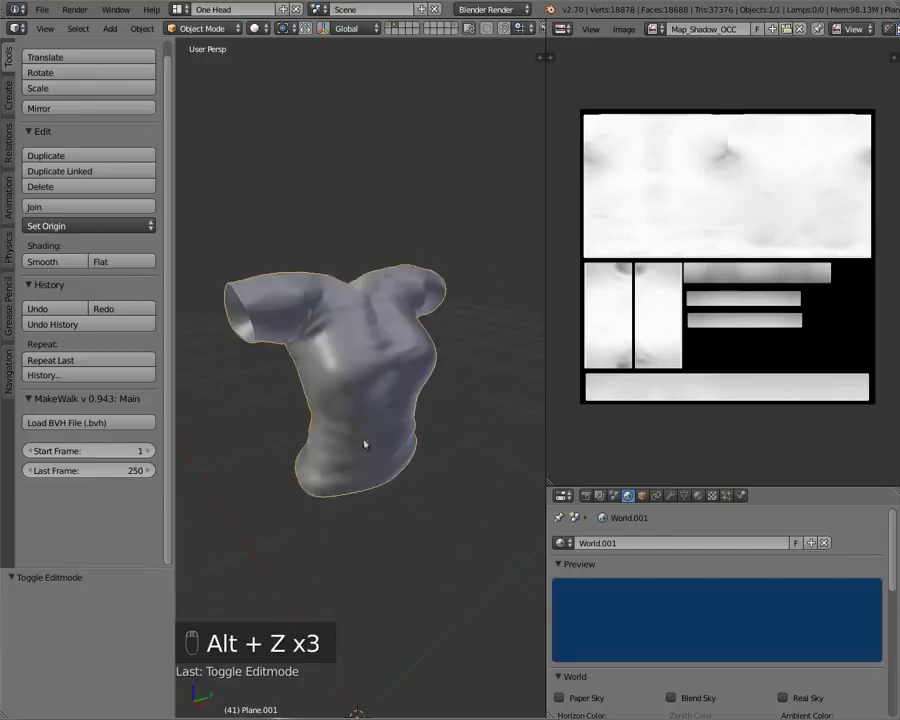
pyautogui.scroll(-4, 390, 403)
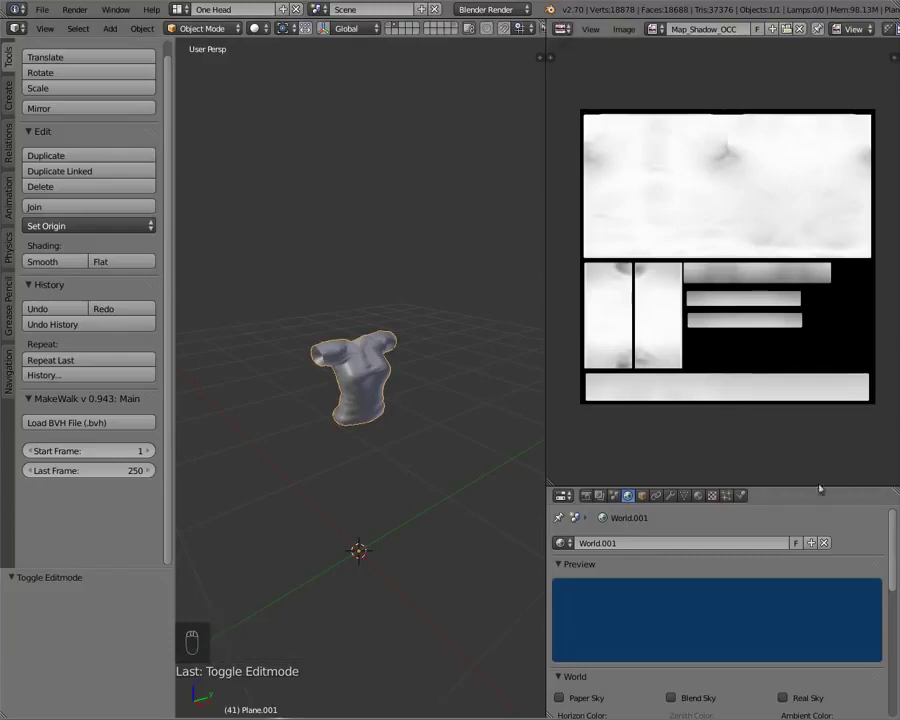
# Enlarge the Properties editor to show the world settings, and add a Hemi lamp to the scene in front view
pyautogui.moveTo(811, 487); pyautogui.dragTo(780, 162)
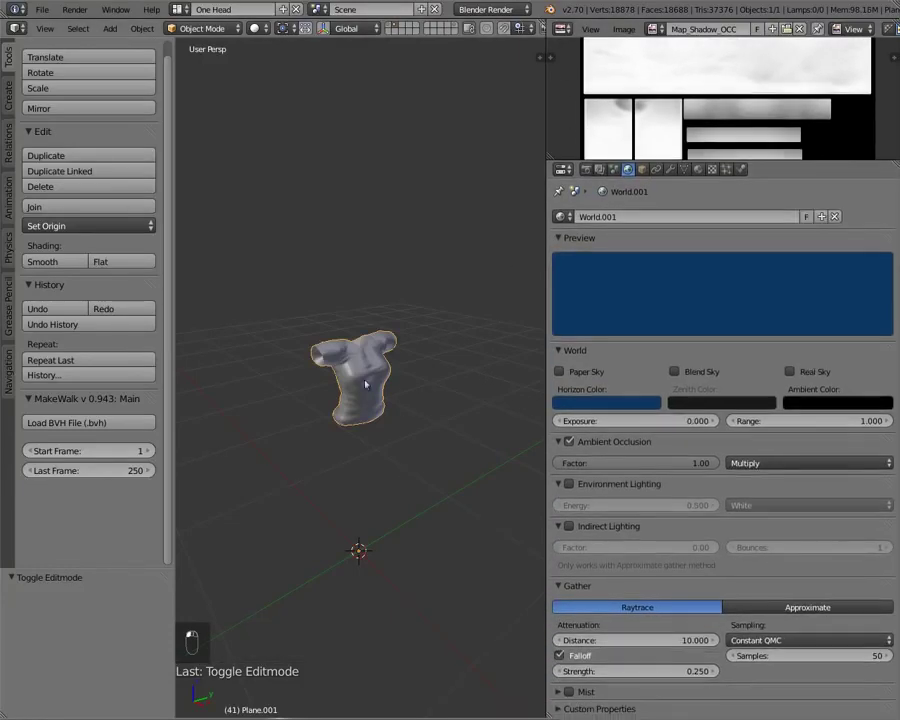
pyautogui.moveTo(440, 360); pyautogui.dragTo(336, 322, button='middle')
pyautogui.scroll(-3, 301, 448)
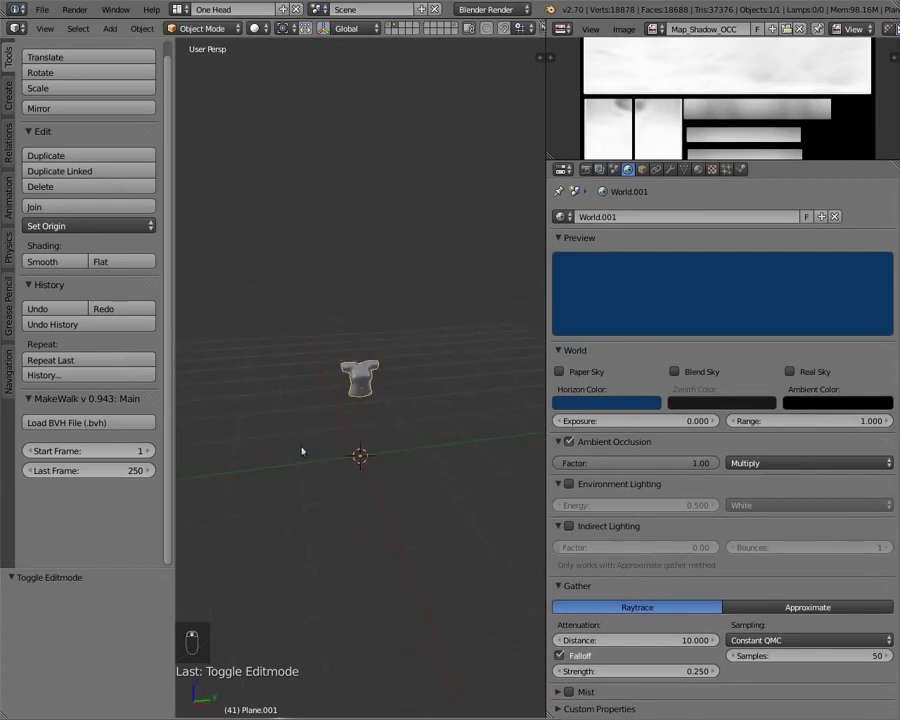
pyautogui.moveTo(301, 448); pyautogui.dragTo(421, 440, button='middle')
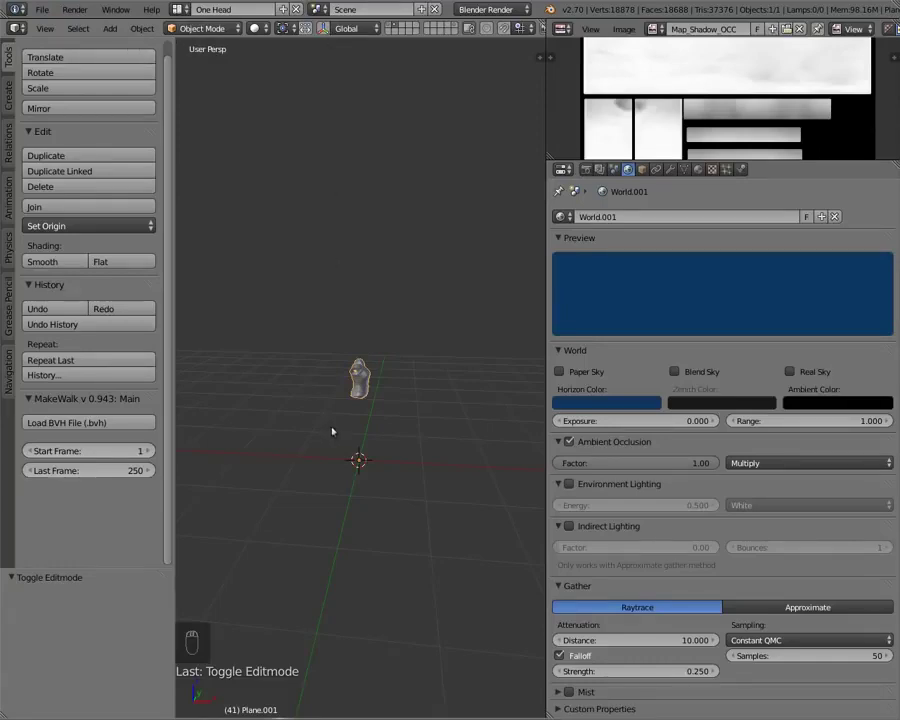
pyautogui.press('KP_1')
pyautogui.click(110, 27)
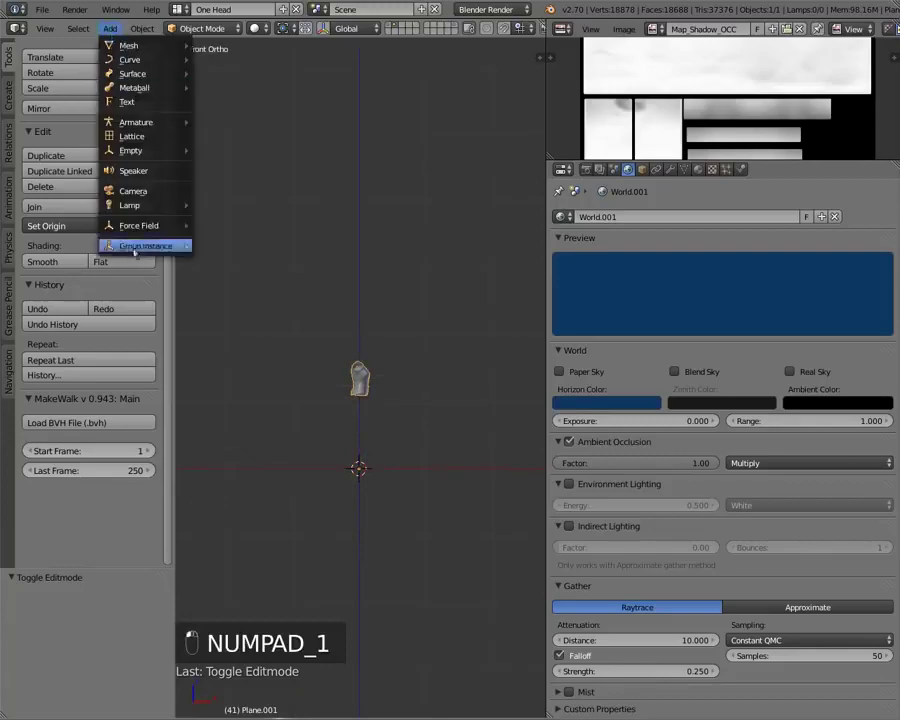
pyautogui.moveTo(130, 204)
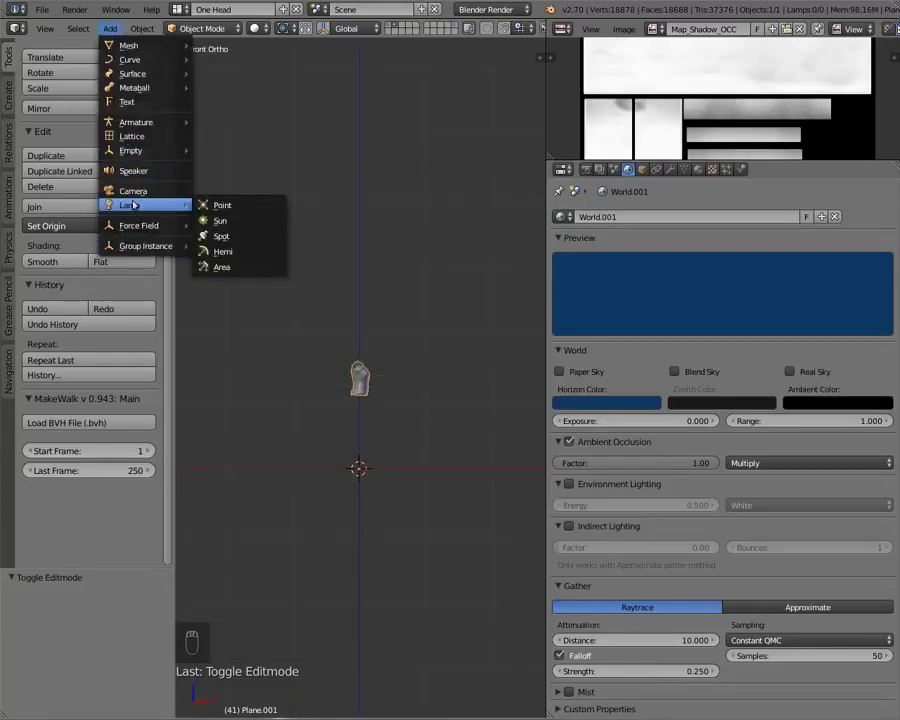
pyautogui.click(222, 251)
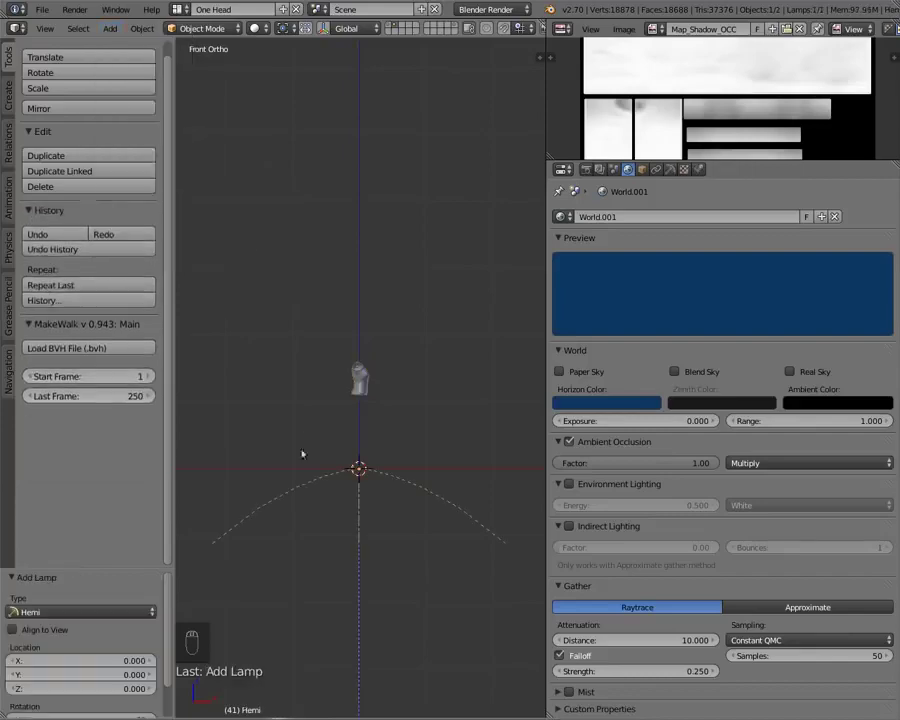
# Raise the Hemi lamp about 5.9 units along Z above the shirt and set the 3D view to textured shading
pyautogui.press('g')
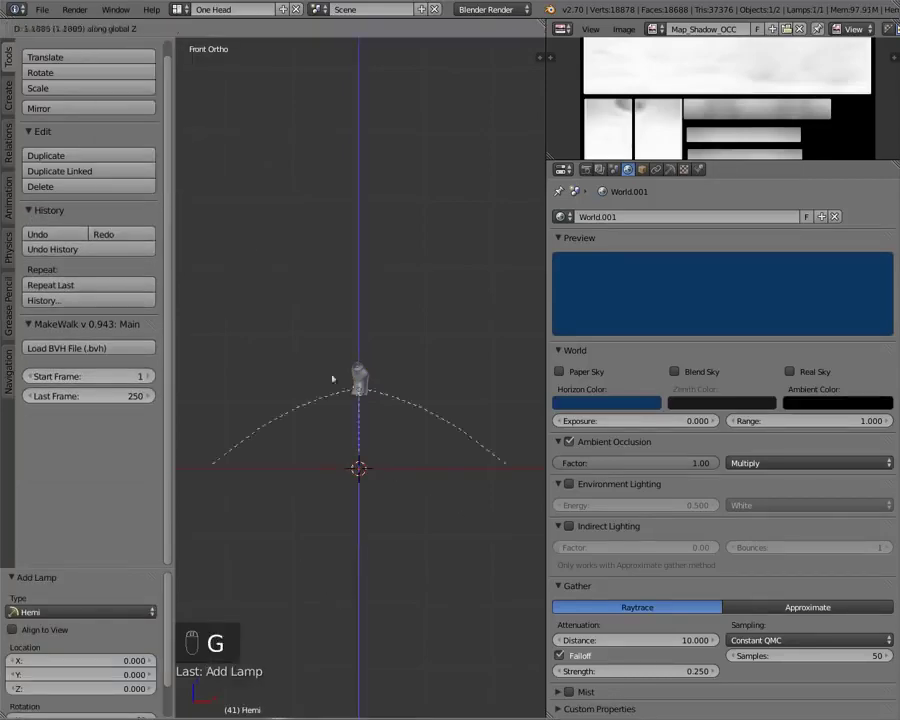
pyautogui.click(352, 196)
pyautogui.hotkey('alt', 'z')
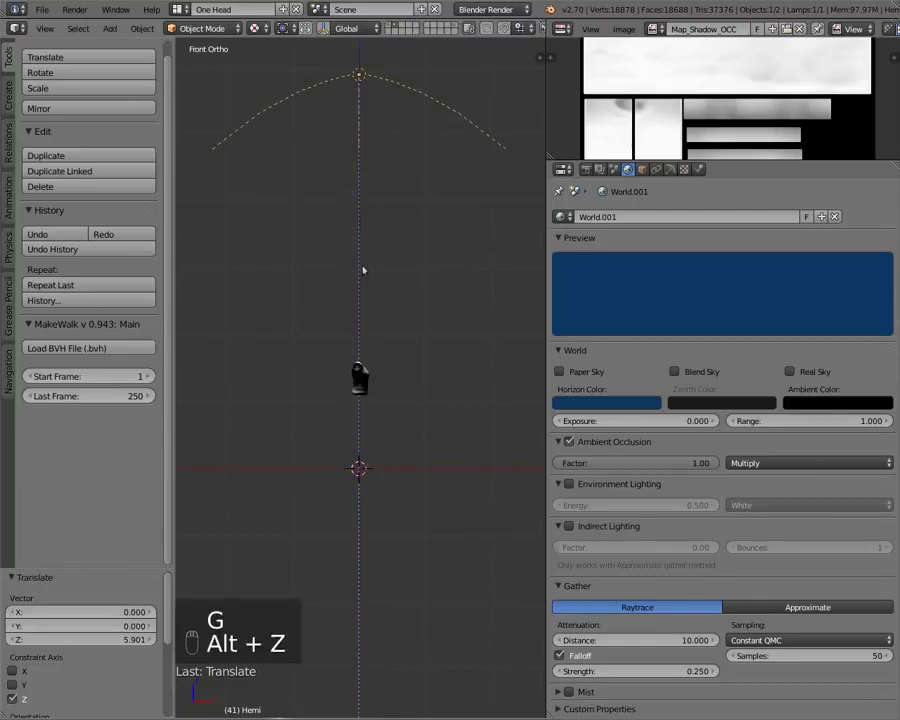
pyautogui.moveTo(364, 267); pyautogui.dragTo(309, 411, button='middle')
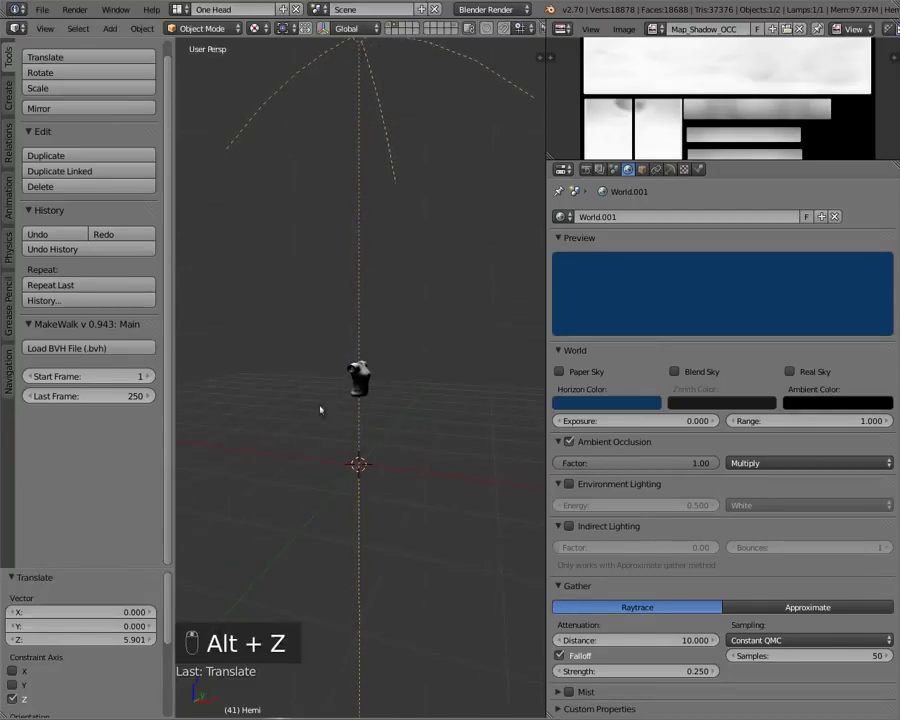
pyautogui.click(258, 28)
pyautogui.click(268, 92)
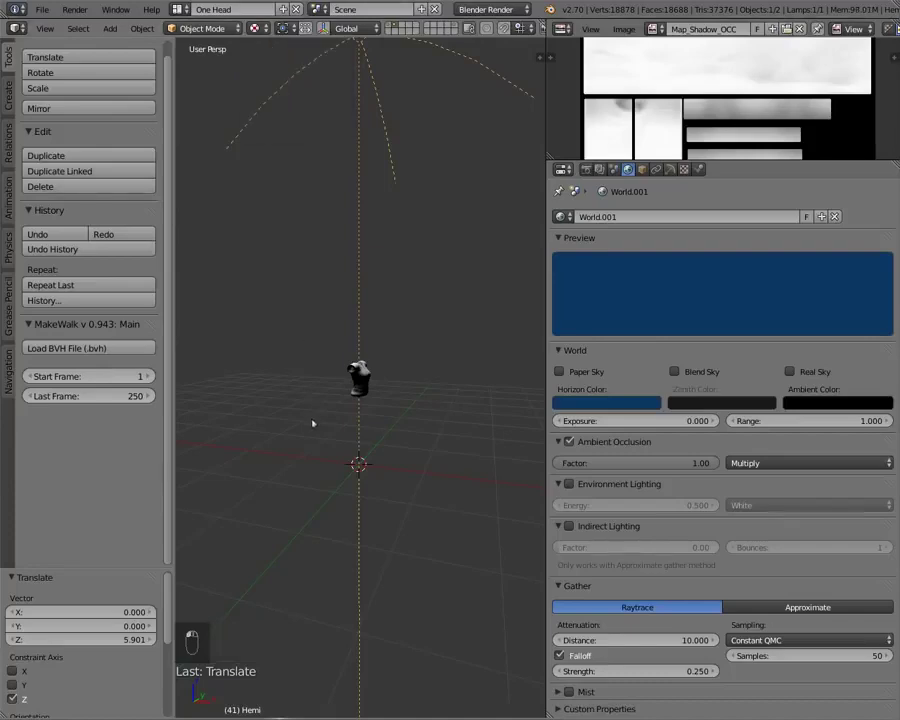
# Set the pivot point to the 3D cursor and rotate the Hemi lamp 30° around it in front view
pyautogui.moveTo(250, 440); pyautogui.dragTo(397, 426, button='middle')
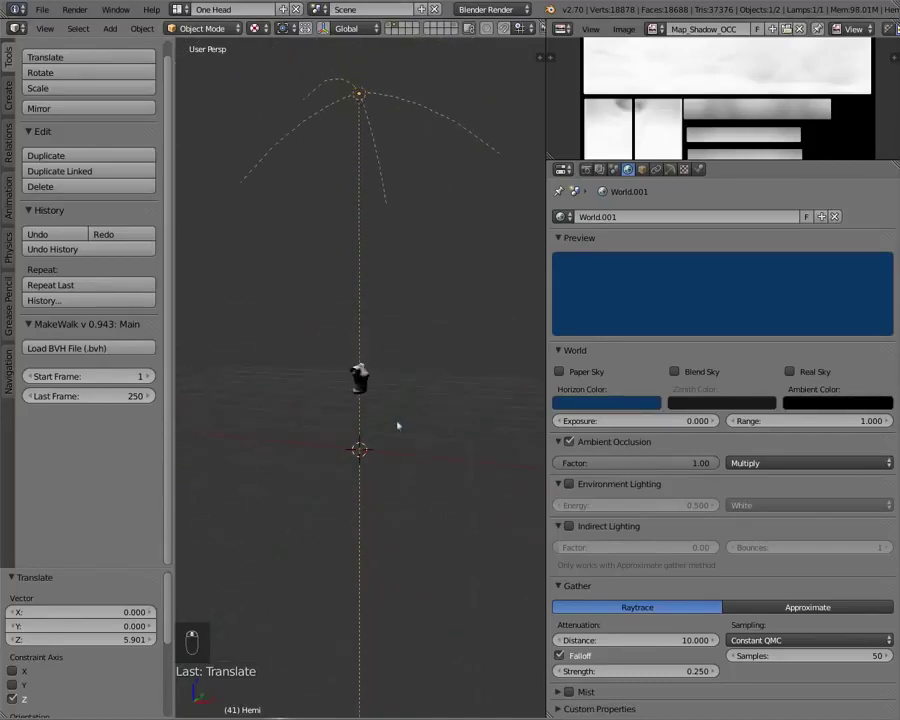
pyautogui.press('KP_3')
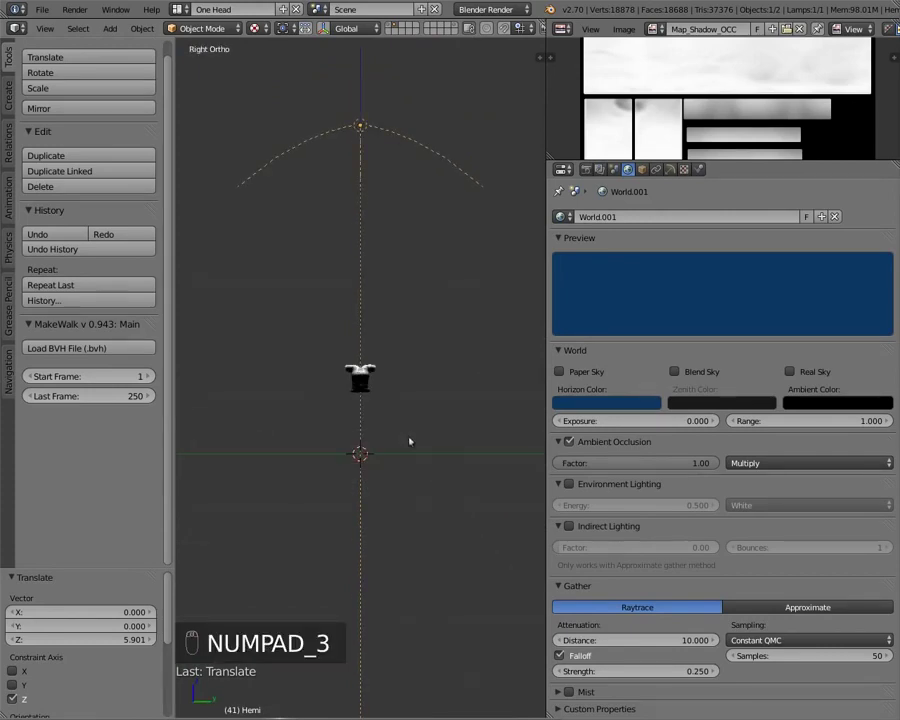
pyautogui.press('KP_1')
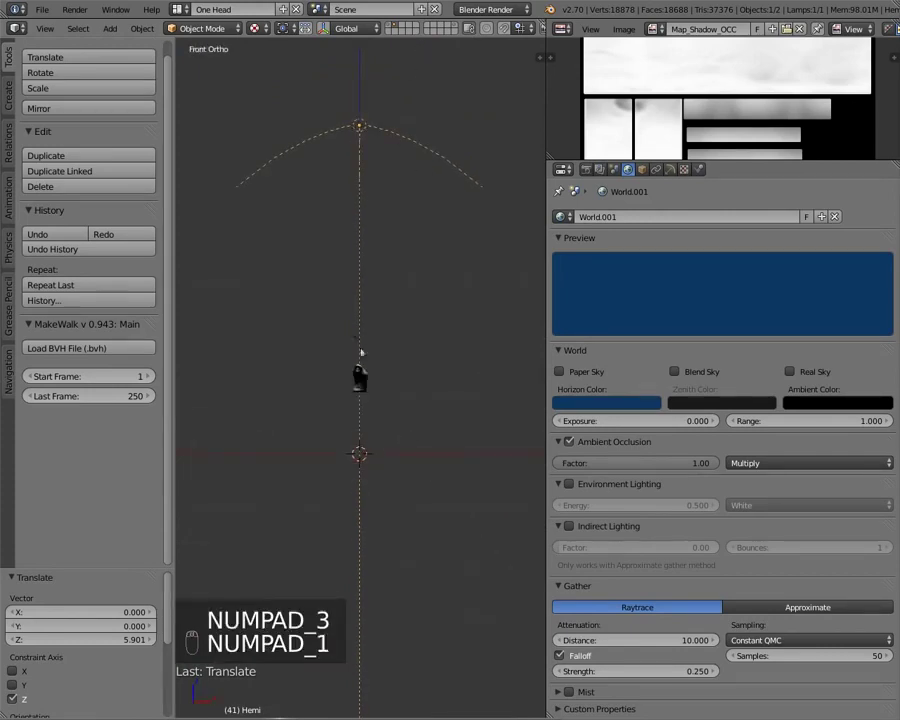
pyautogui.press(',')
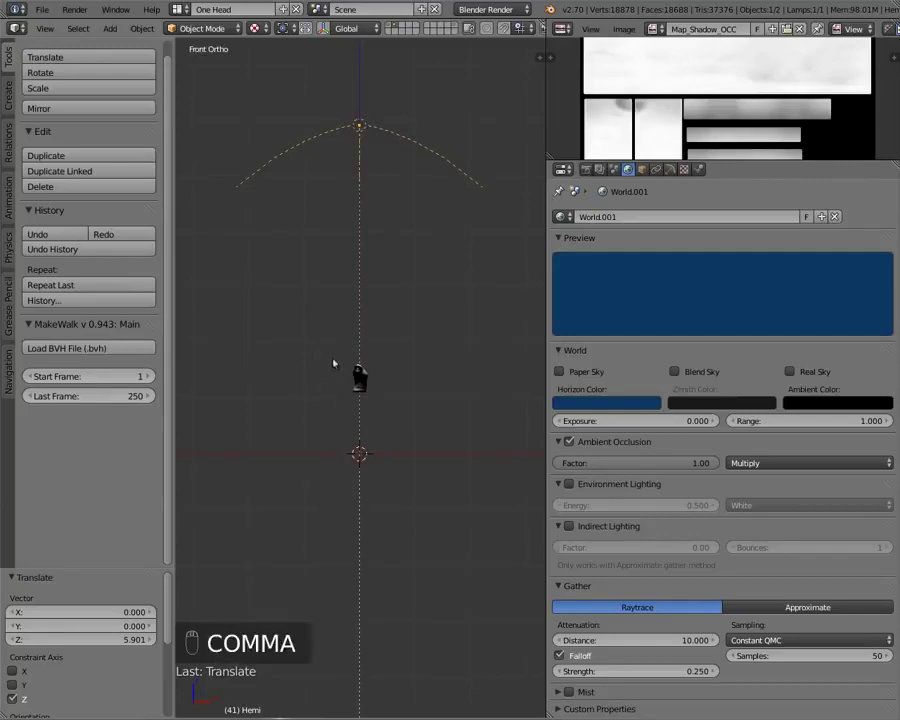
pyautogui.press('.')
pyautogui.press('r')
pyautogui.press('r')
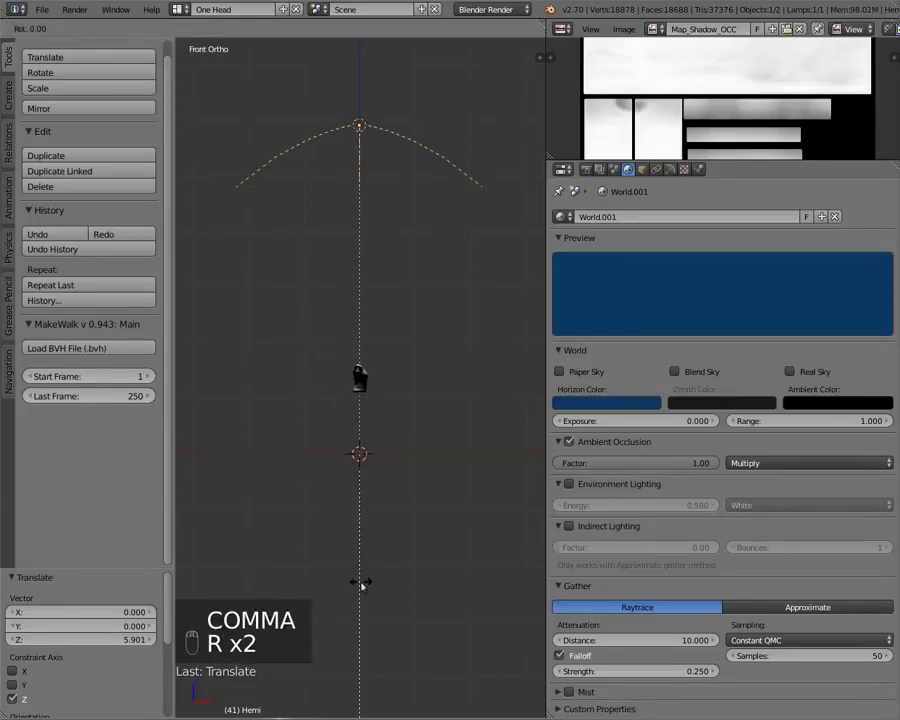
pyautogui.click(311, 547)
pyautogui.moveTo(311, 547); pyautogui.dragTo(312, 501, button='middle')
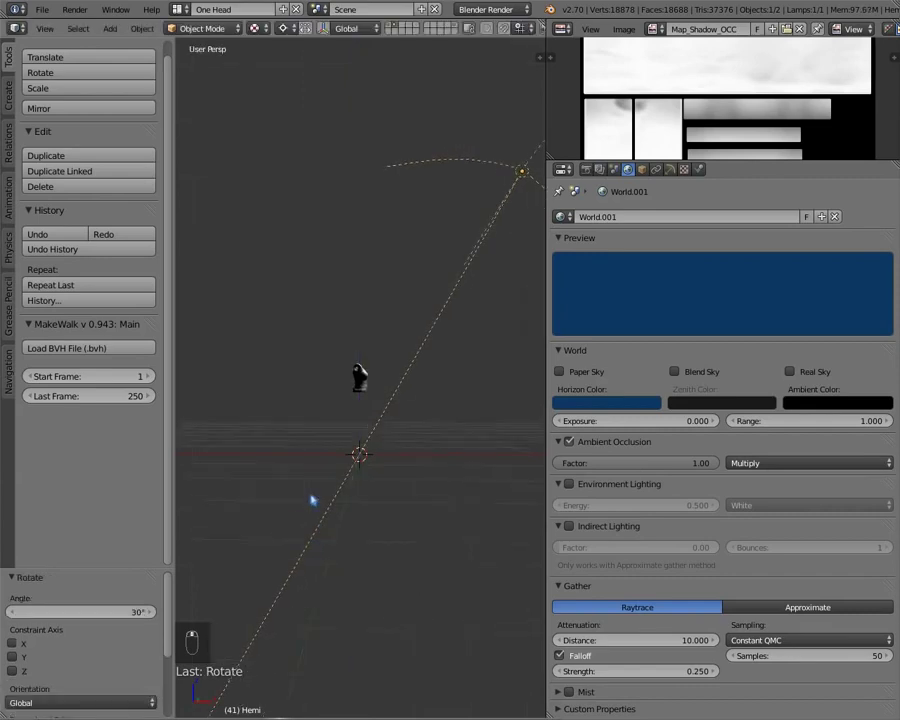
pyautogui.scroll(10, 248, 525)
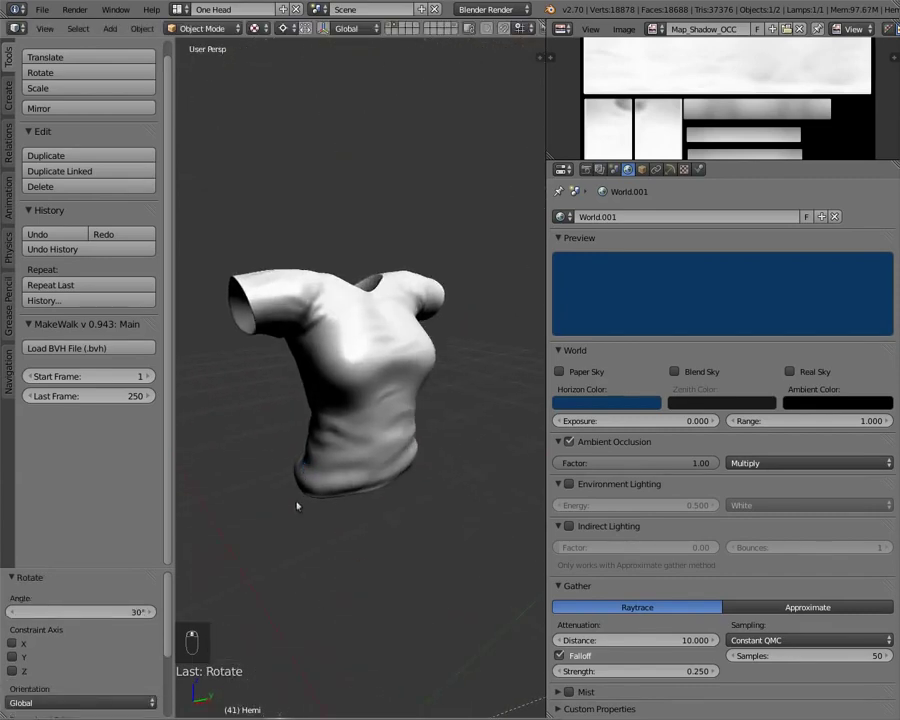
# Rotate the Hemi lamp about -7.8° around the global Y axis and check the lighting on both sides of the shirt
pyautogui.press('r')
pyautogui.rightClick(285, 505)
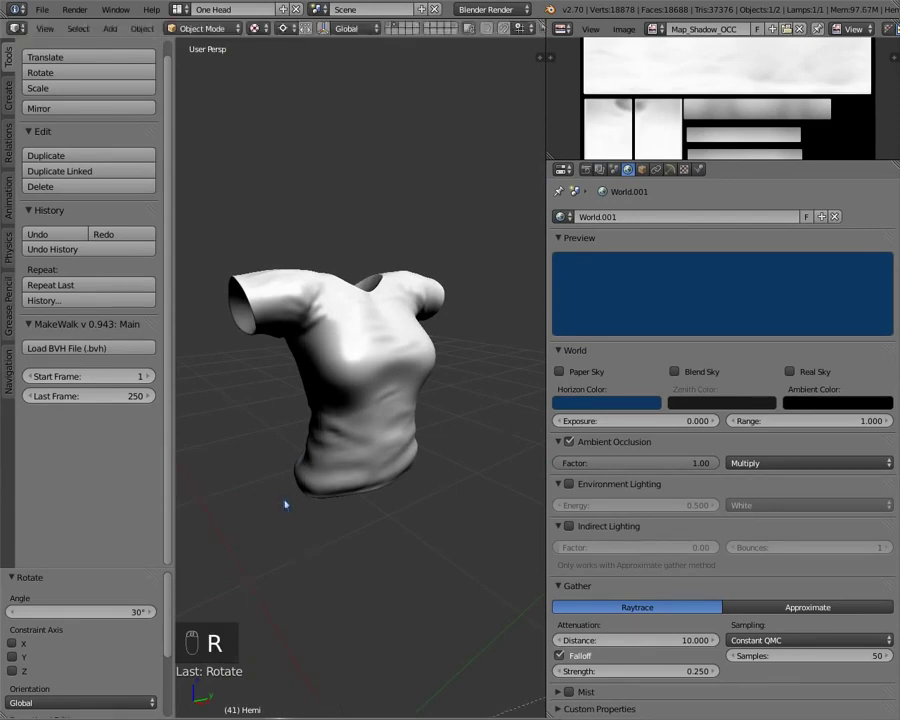
pyautogui.press('r')
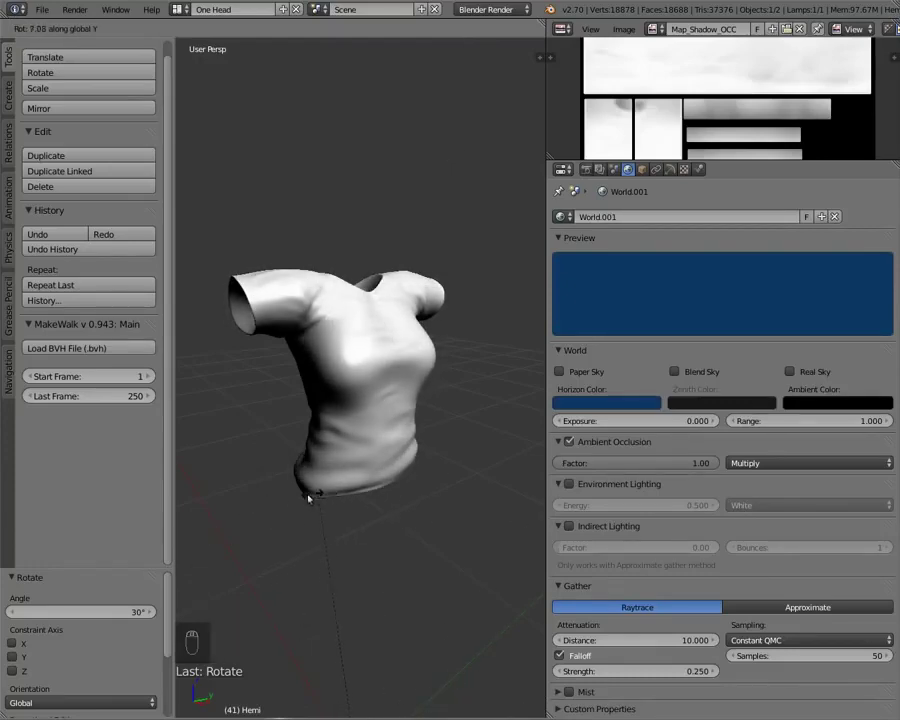
pyautogui.click(257, 524)
pyautogui.moveTo(323, 518); pyautogui.dragTo(73, 449, button='middle')
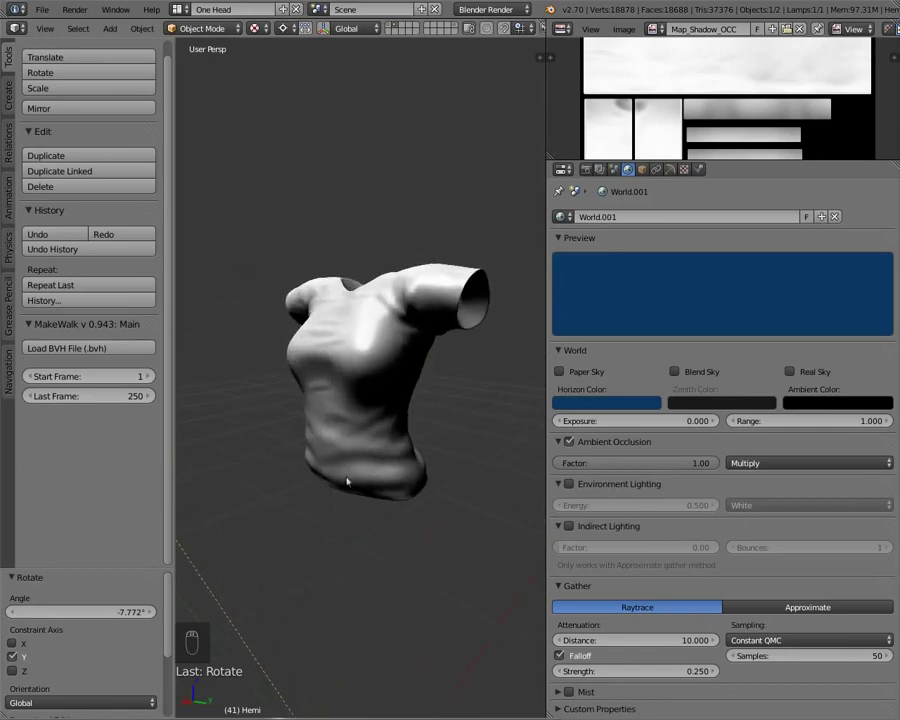
pyautogui.moveTo(329, 394); pyautogui.dragTo(333, 436, button='middle')
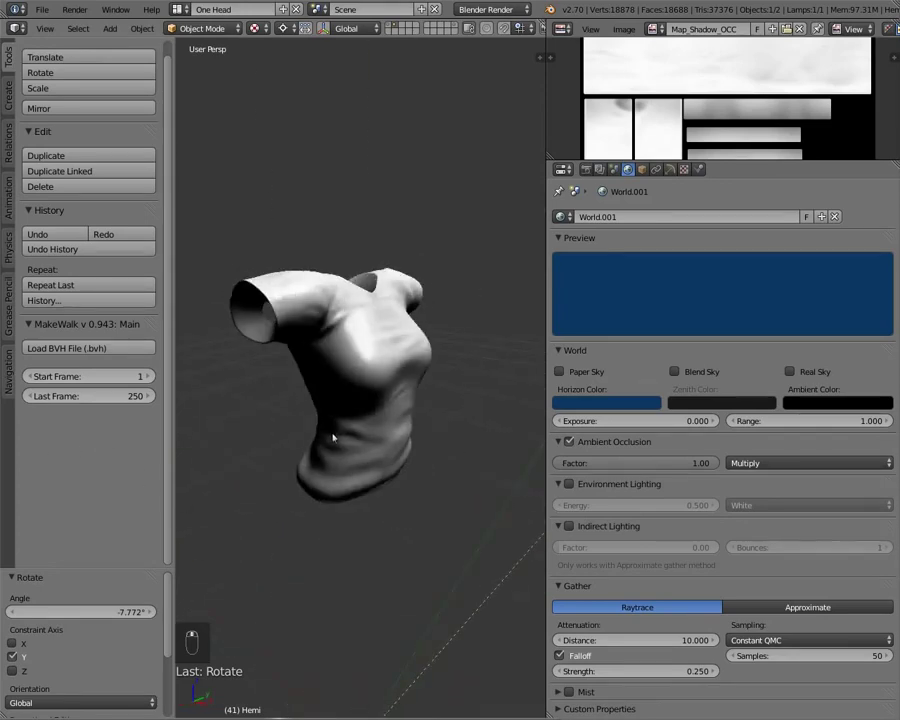
# Try the Hemi lamp's energy at 0.5, and settle on 0.6
pyautogui.scroll(-6, 333, 440)
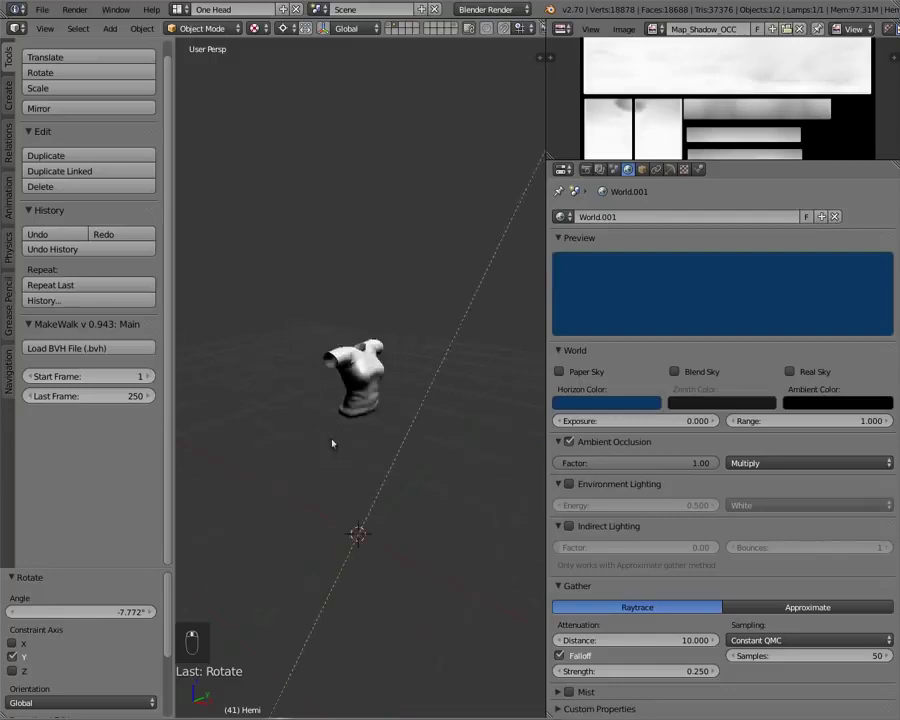
pyautogui.click(670, 169)
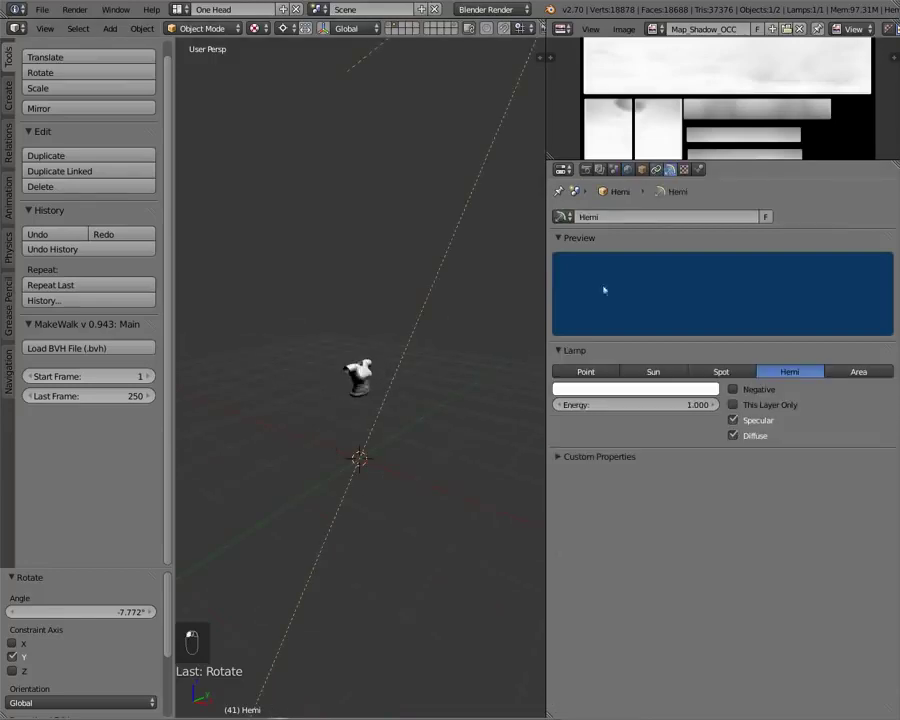
pyautogui.click(580, 408)
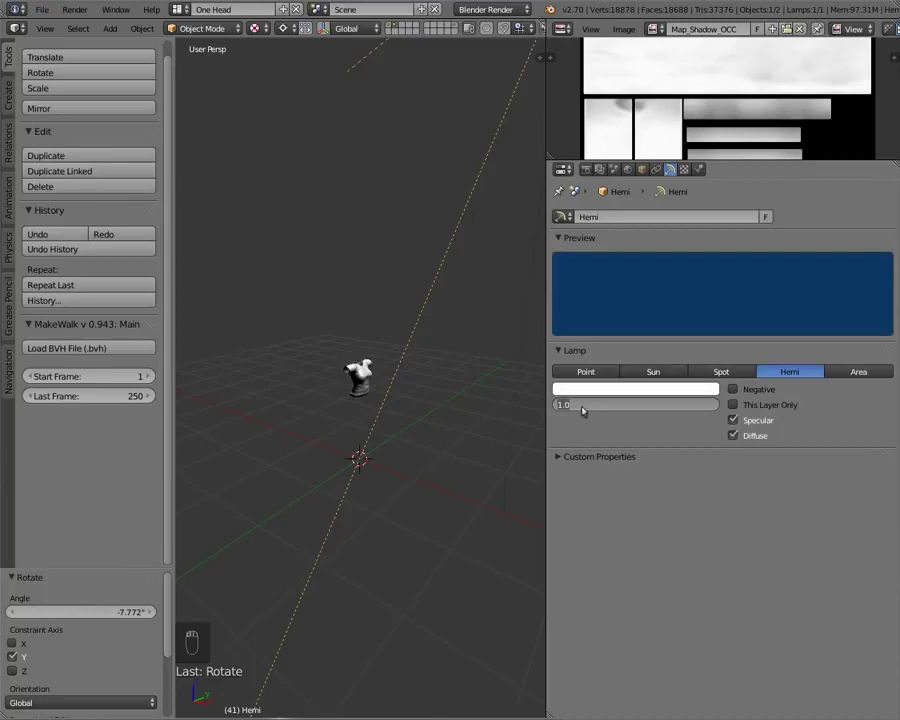
pyautogui.write('.5')
pyautogui.press('Return')
pyautogui.scroll(6, 356, 402)
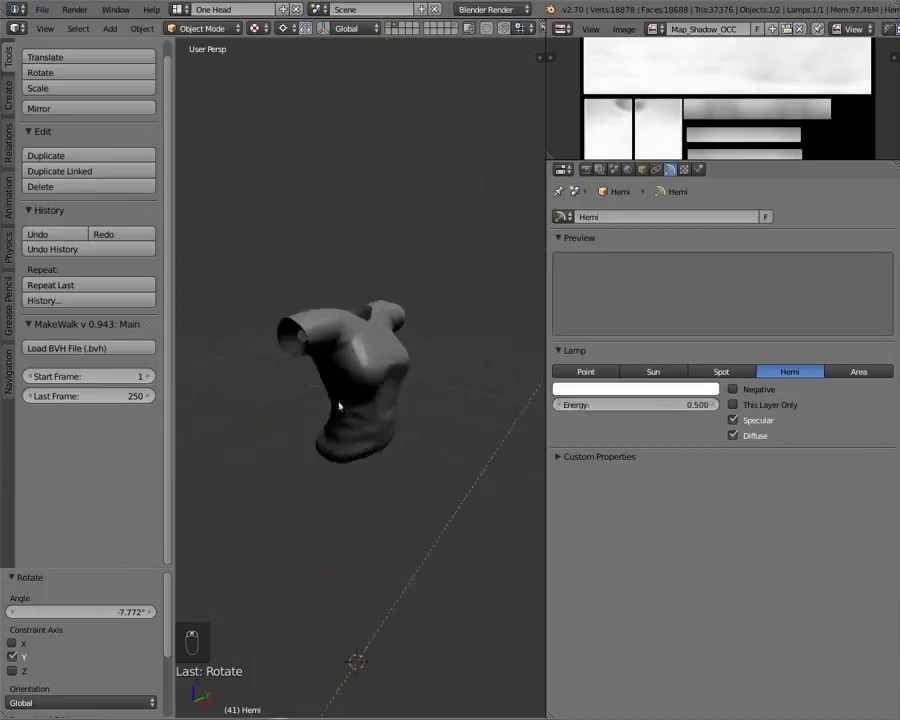
pyautogui.click(598, 410)
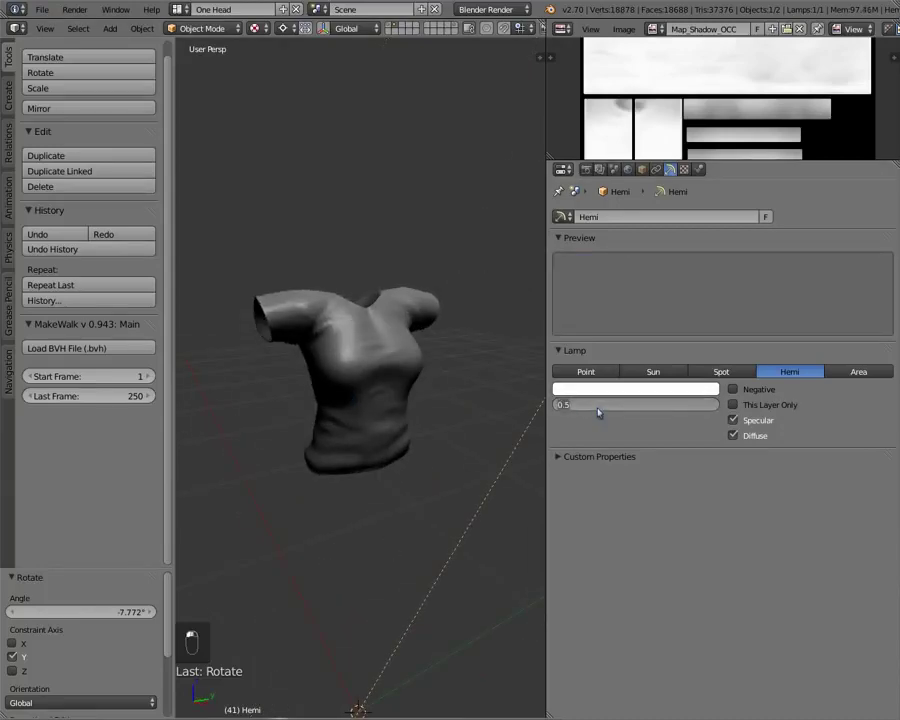
pyautogui.write('.6')
pyautogui.press('Return')
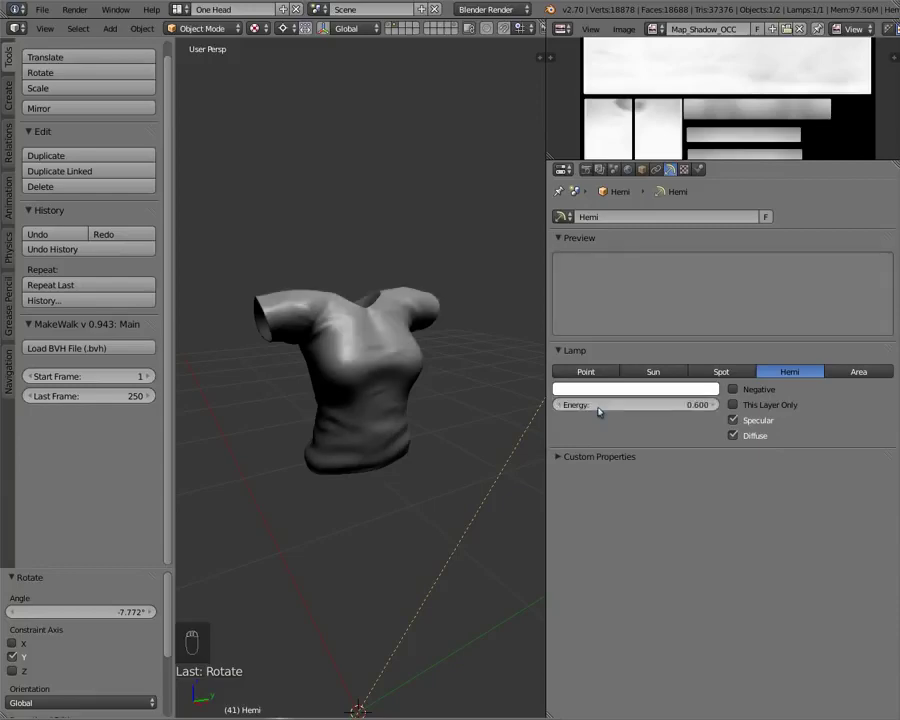
# Examine the lamp's position and how it lights the shirt from the side, back and below
pyautogui.scroll(-8, 290, 425)
pyautogui.press('KP_3')
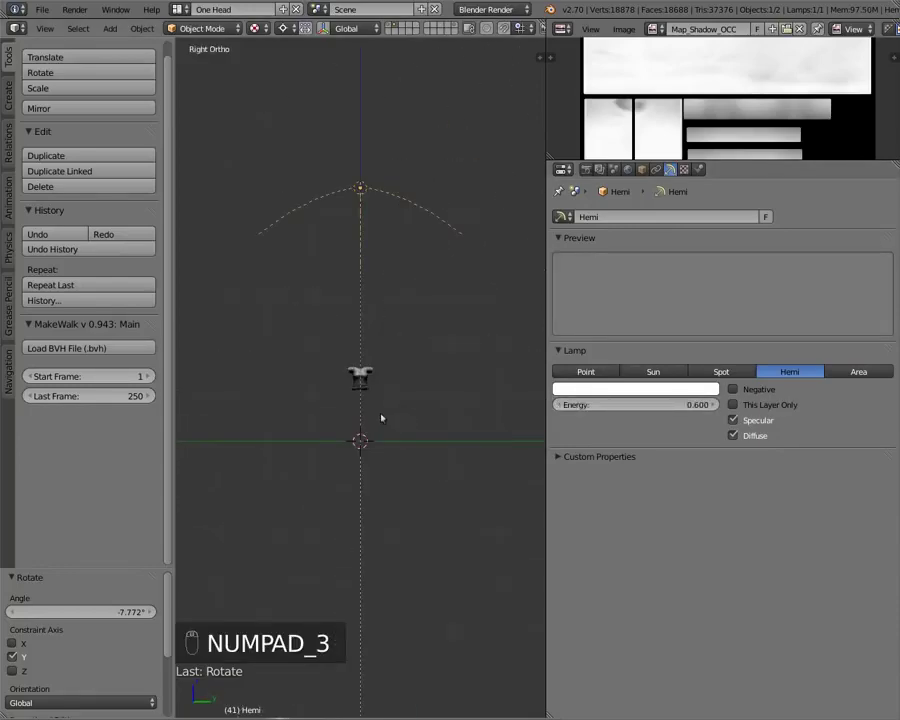
pyautogui.moveTo(382, 418); pyautogui.dragTo(487, 416, button='middle')
pyautogui.moveTo(369, 411); pyautogui.dragTo(528, 388, button='middle')
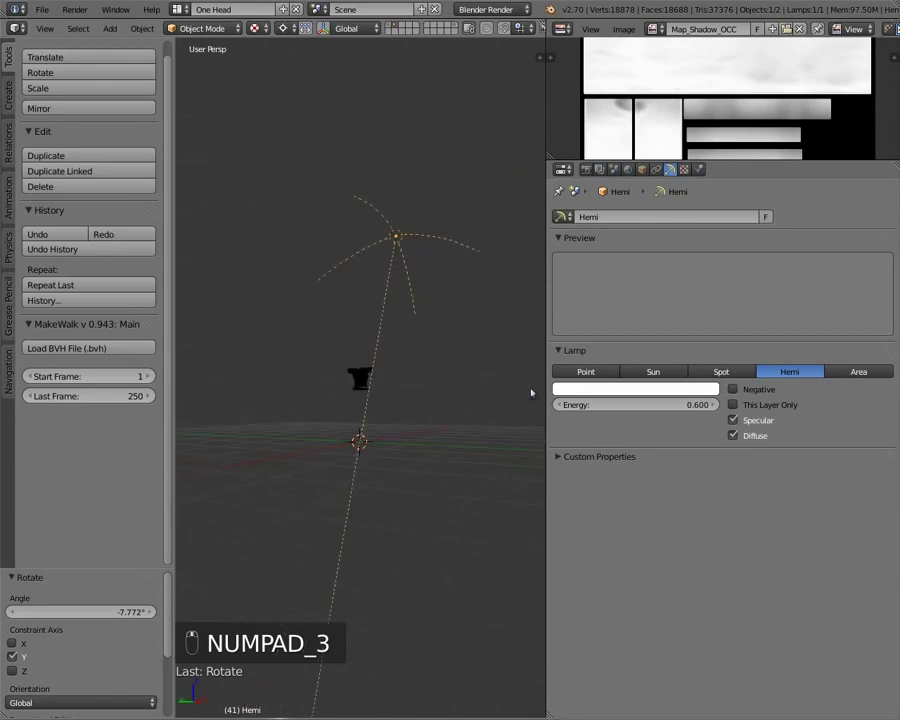
pyautogui.scroll(5, 416, 392)
pyautogui.moveTo(436, 401)
pyautogui.mouseDown(button='middle')
pyautogui.moveTo(350, 426)
pyautogui.moveTo(296, 241)
pyautogui.moveTo(506, 245)
pyautogui.moveTo(426, 388)
pyautogui.mouseUp(button='middle')
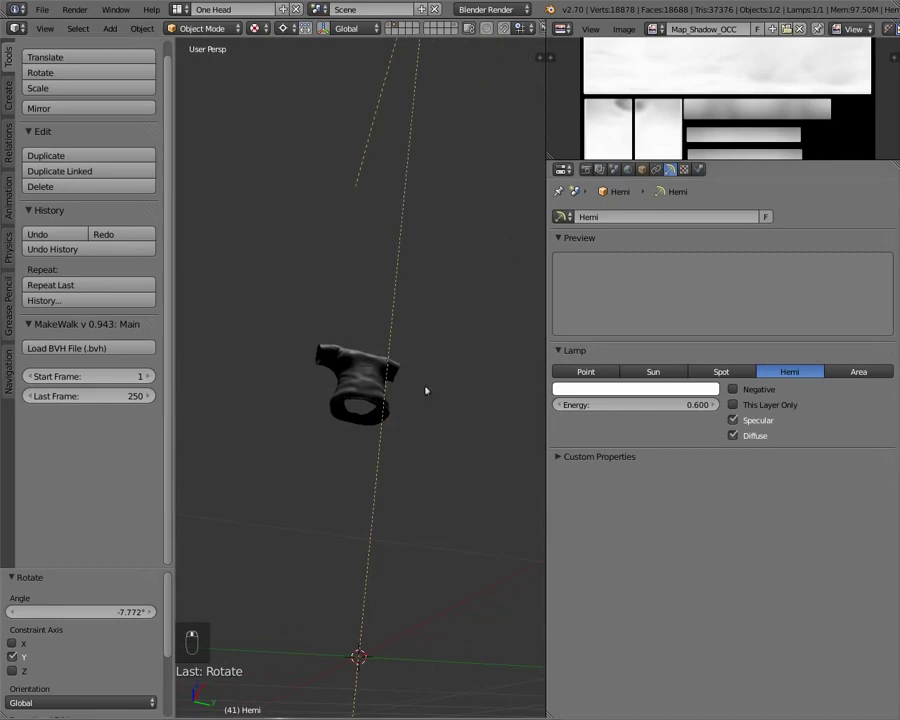
pyautogui.moveTo(257, 404); pyautogui.dragTo(421, 500, button='middle')
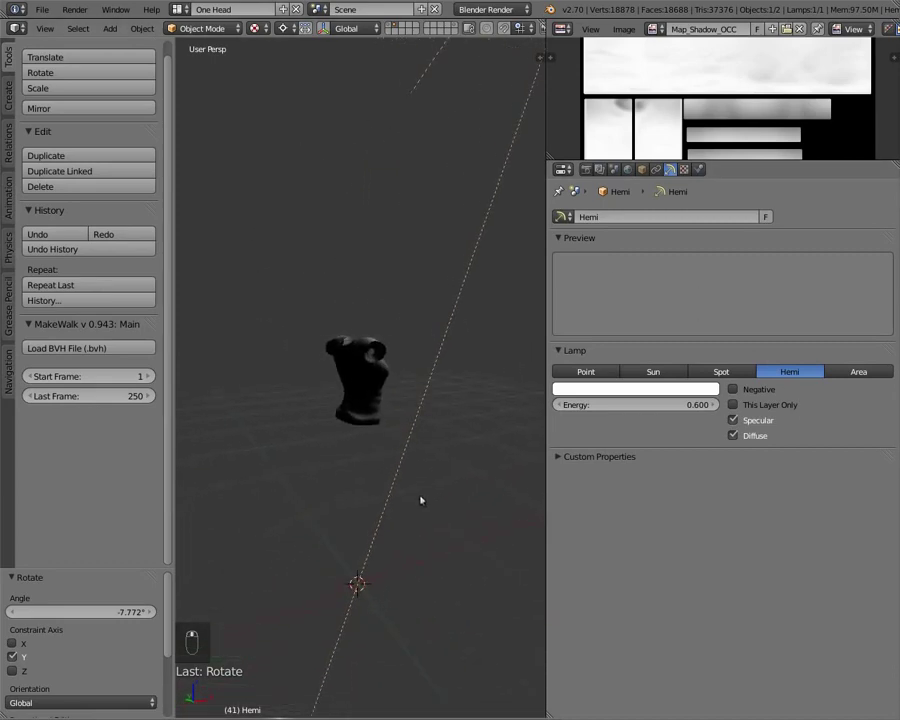
# Duplicate the Hemi lamp in place and rotate the copy about -55.8° around the 3D cursor in front view
pyautogui.press('KP_3')
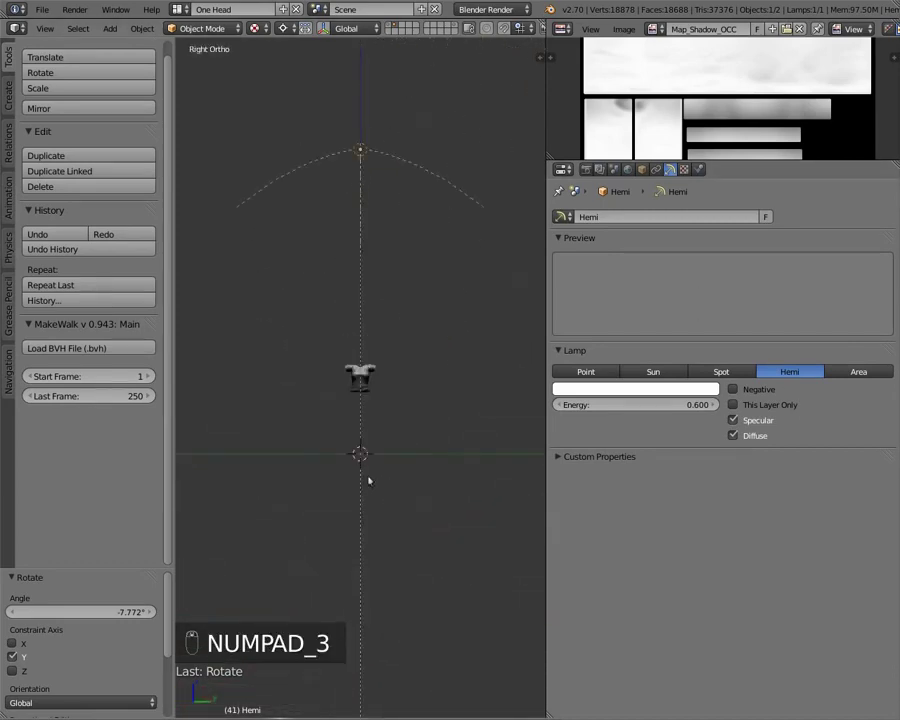
pyautogui.press('KP_1')
pyautogui.hotkey('shift', 'd')
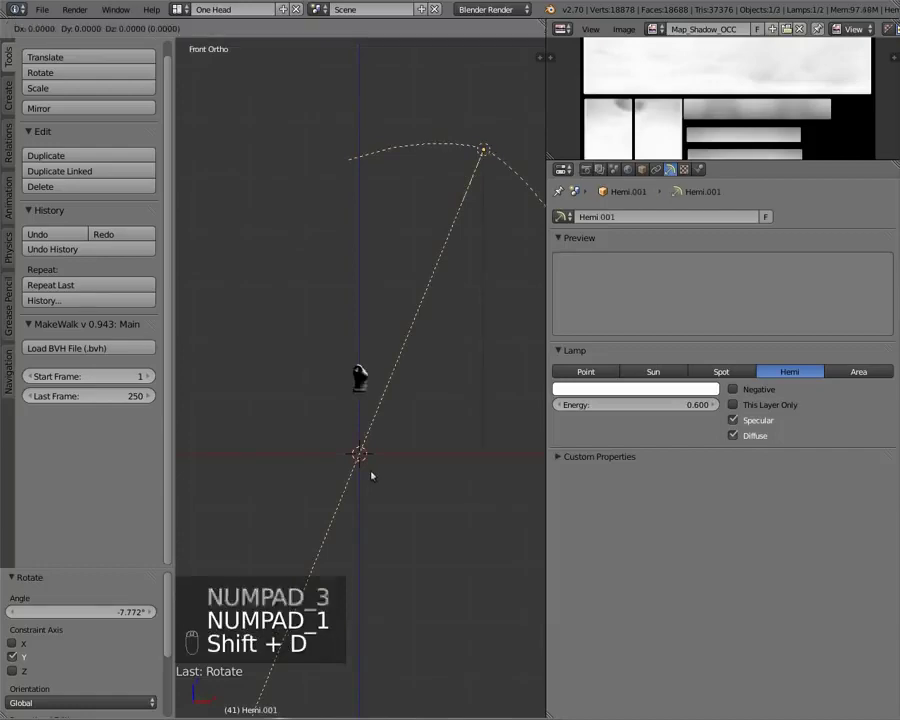
pyautogui.click(371, 476)
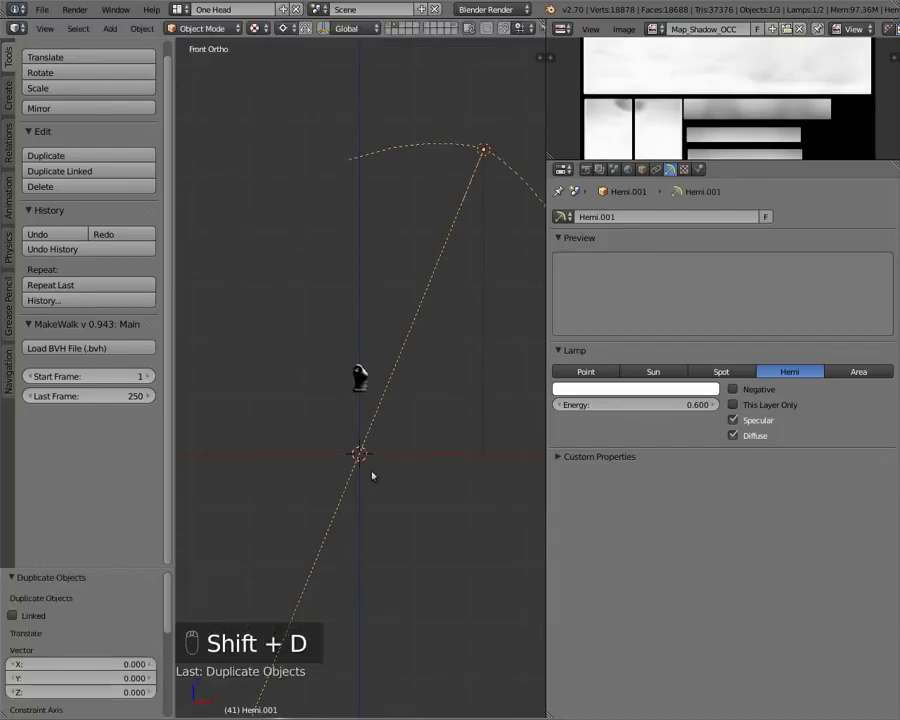
pyautogui.press('r')
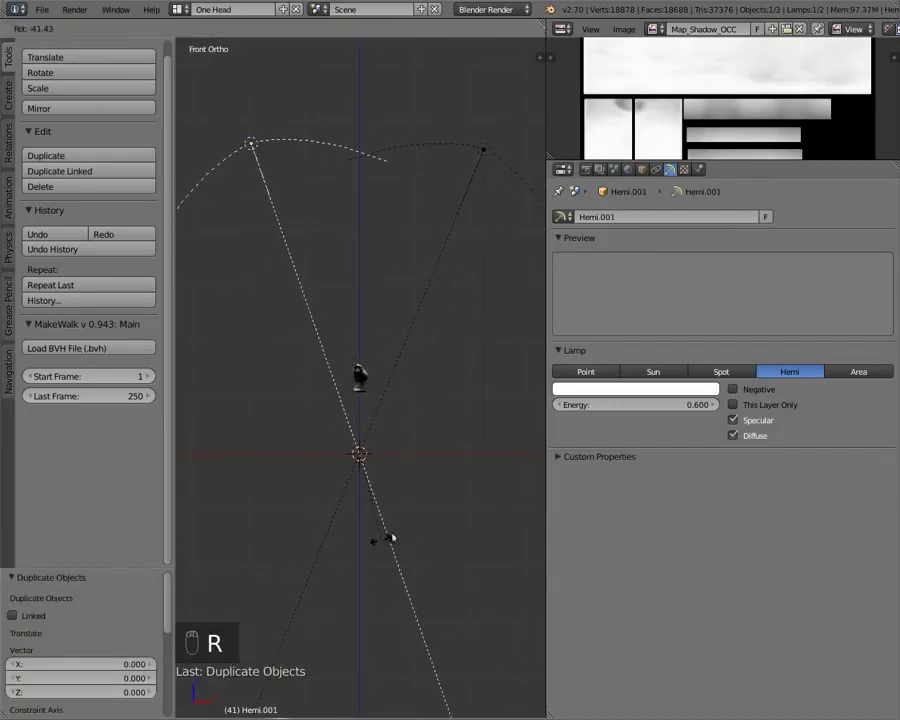
pyautogui.click(402, 532)
pyautogui.moveTo(307, 455); pyautogui.dragTo(263, 417, button='middle')
pyautogui.scroll(-8, 263, 417)
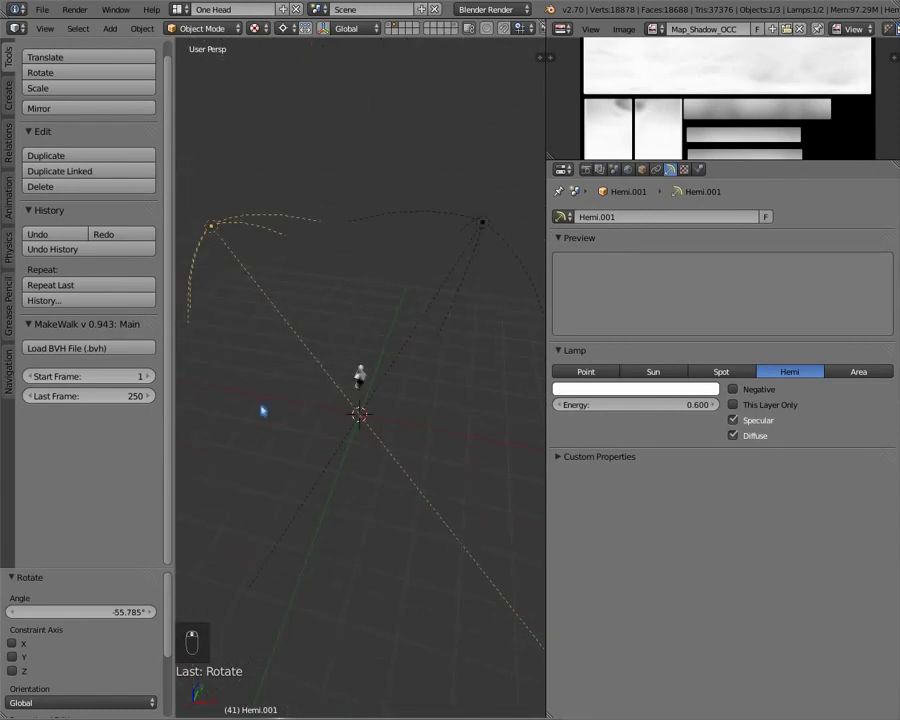
# Duplicate the second Hemi lamp in place and rotate the copy about -146.7° in front view so it sits below the shirt
pyautogui.press('KP_1')
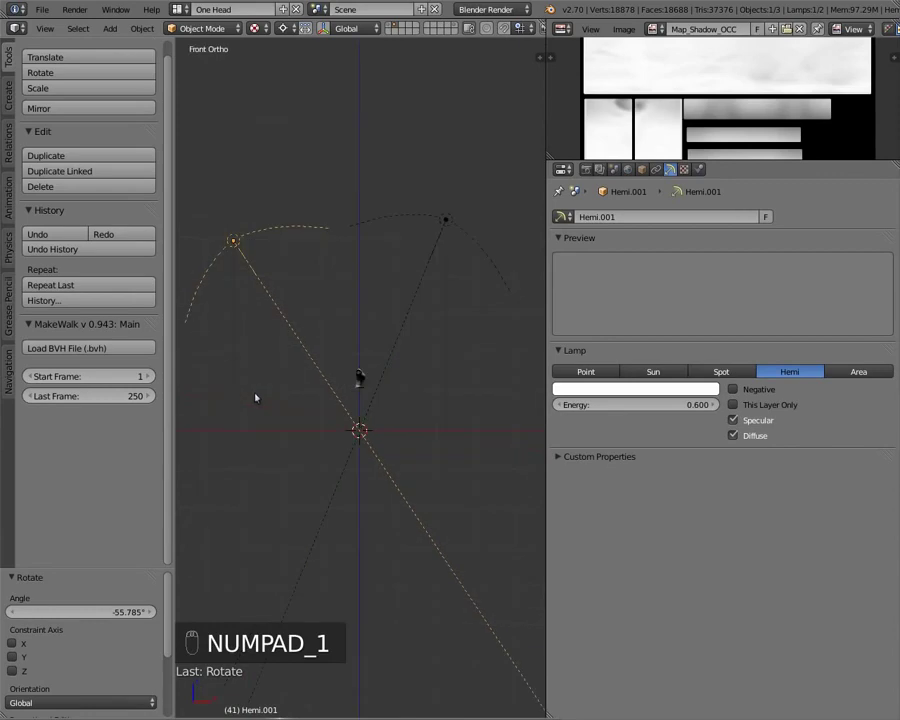
pyautogui.hotkey('shift', 'd')
pyautogui.click(255, 398)
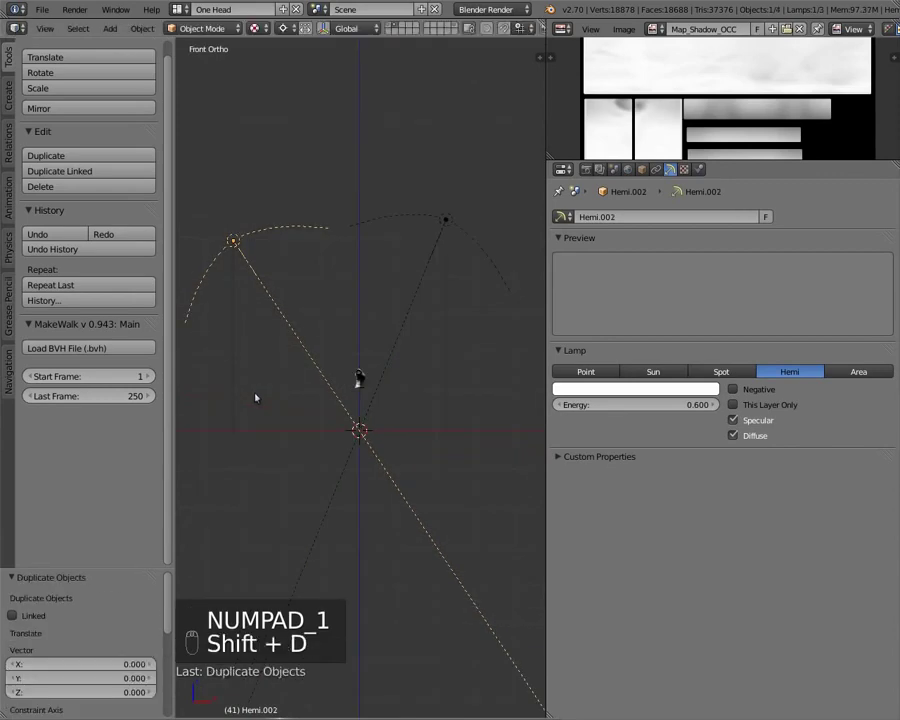
pyautogui.press('r')
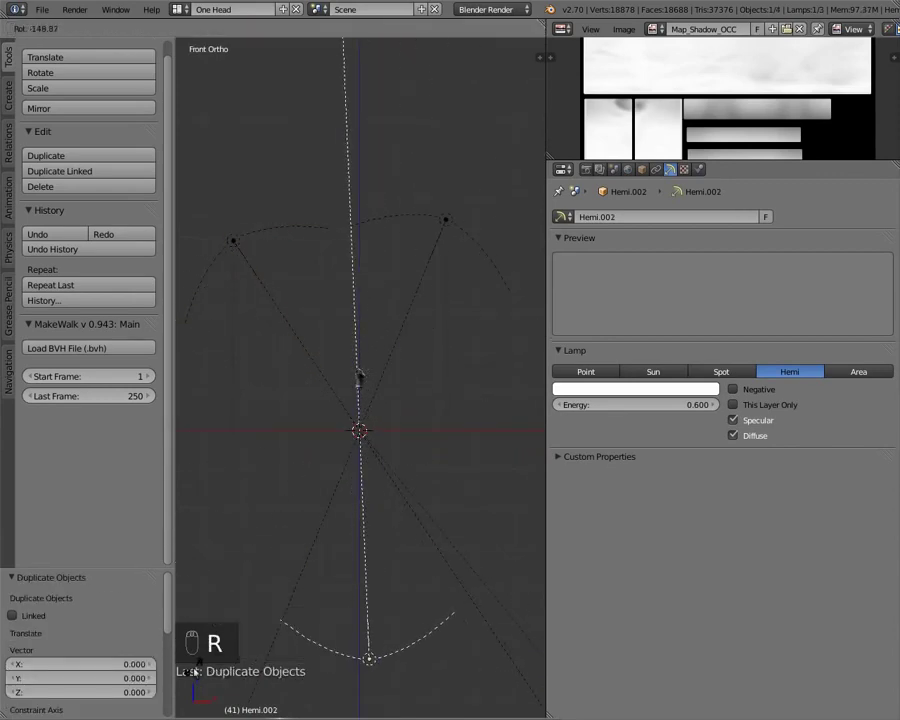
pyautogui.click(306, 334)
pyautogui.scroll(5, 410, 490)
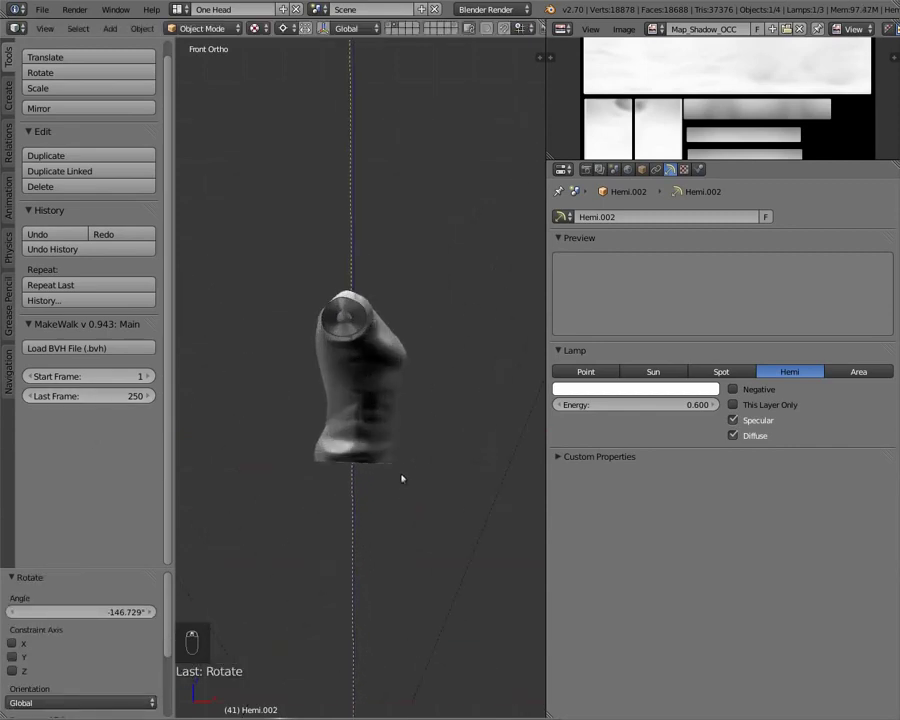
# Select the two upper Hemi lamps and rotate them together about 30° around the global Z axis
pyautogui.moveTo(404, 476); pyautogui.dragTo(194, 455, button='middle')
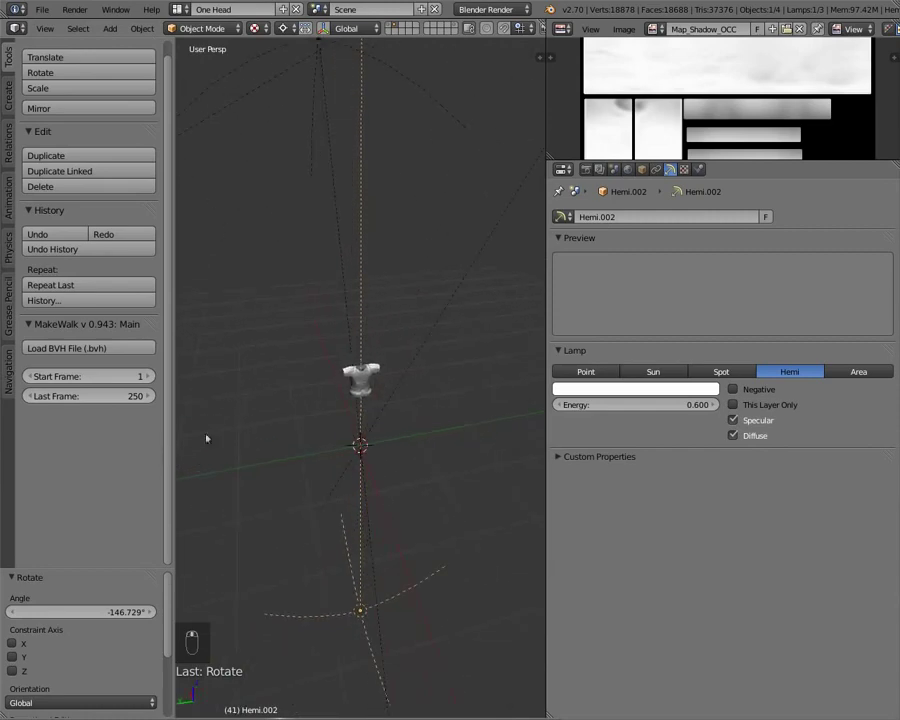
pyautogui.moveTo(292, 439); pyautogui.dragTo(401, 399, button='middle')
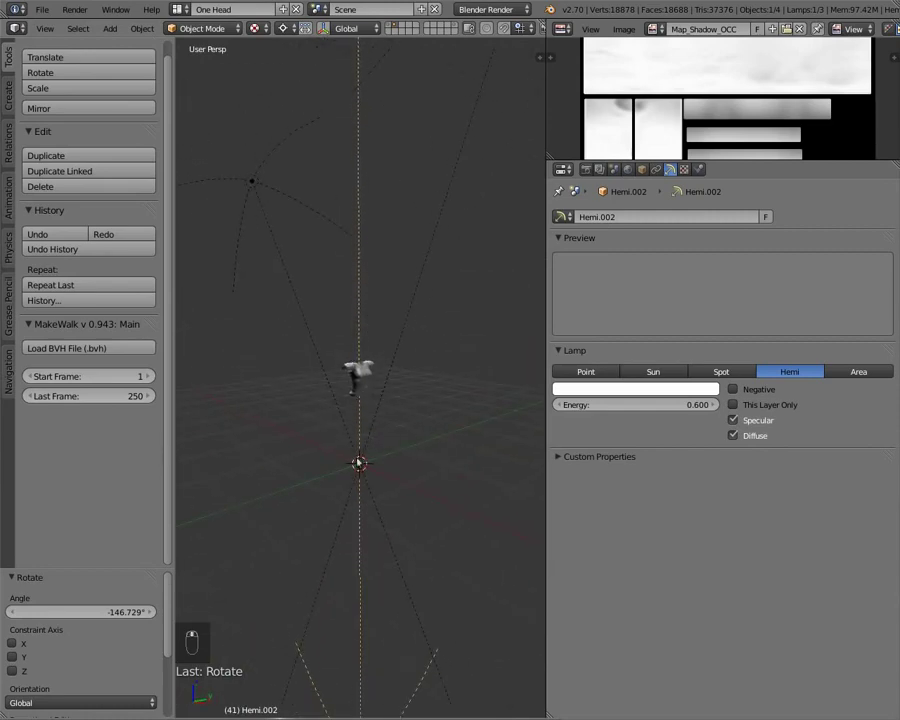
pyautogui.moveTo(360, 463)
pyautogui.mouseDown(button='middle')
pyautogui.moveTo(317, 496)
pyautogui.moveTo(350, 469)
pyautogui.mouseUp(button='middle')
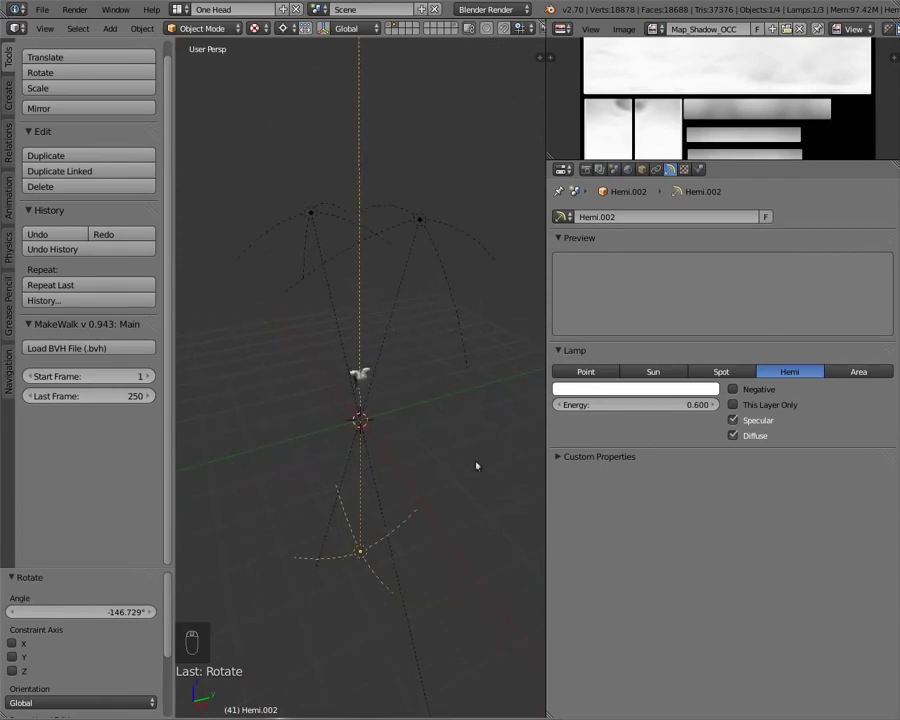
pyautogui.moveTo(430, 386); pyautogui.dragTo(398, 364, button='middle')
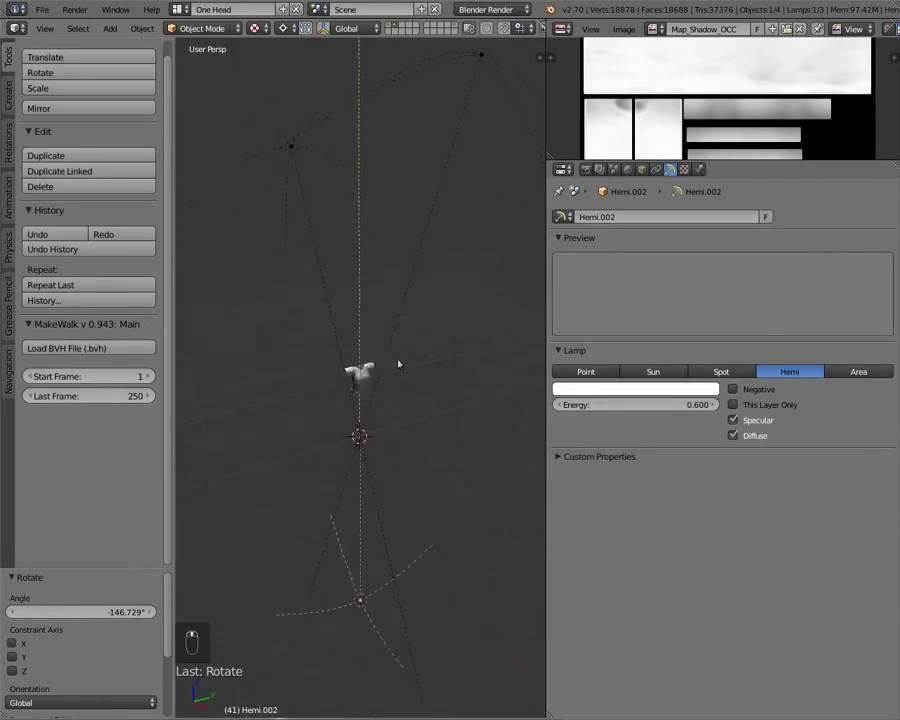
pyautogui.moveTo(351, 297); pyautogui.dragTo(269, 276, button='middle')
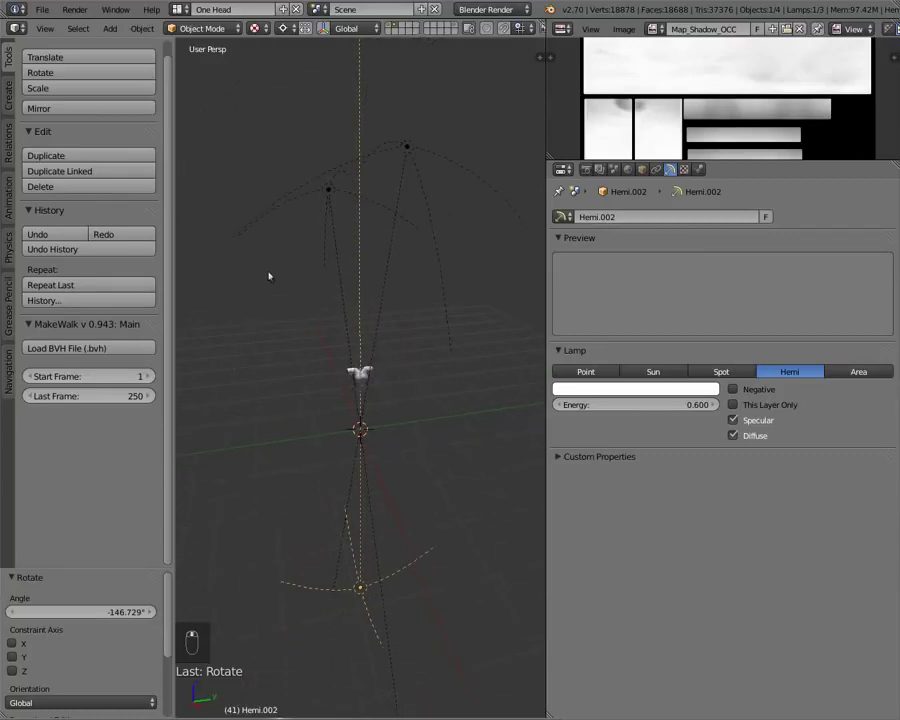
pyautogui.rightClick(329, 197)
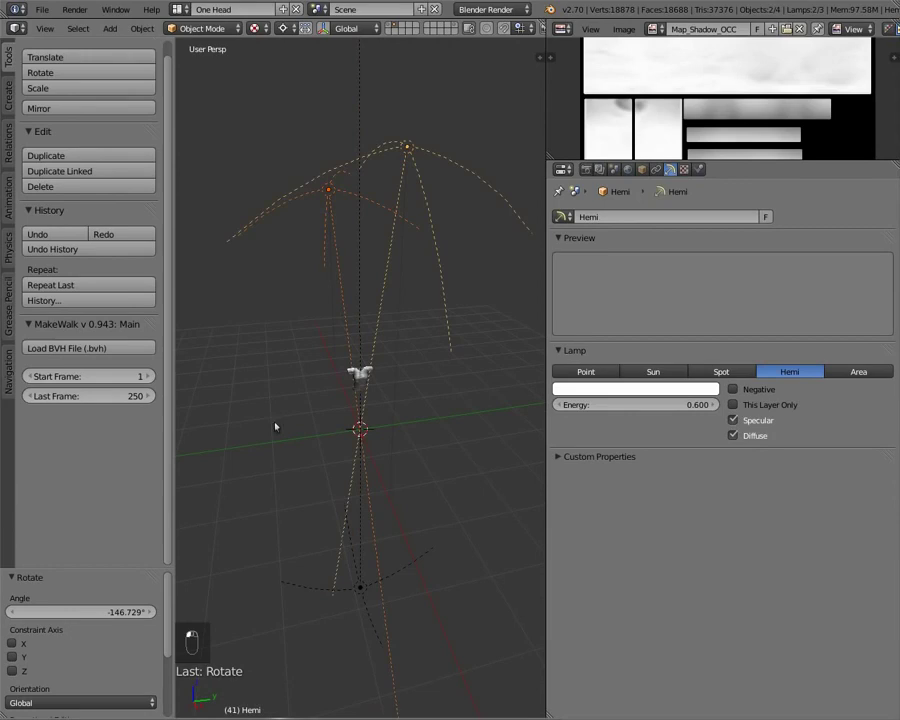
pyautogui.press('r')
pyautogui.click(251, 484)
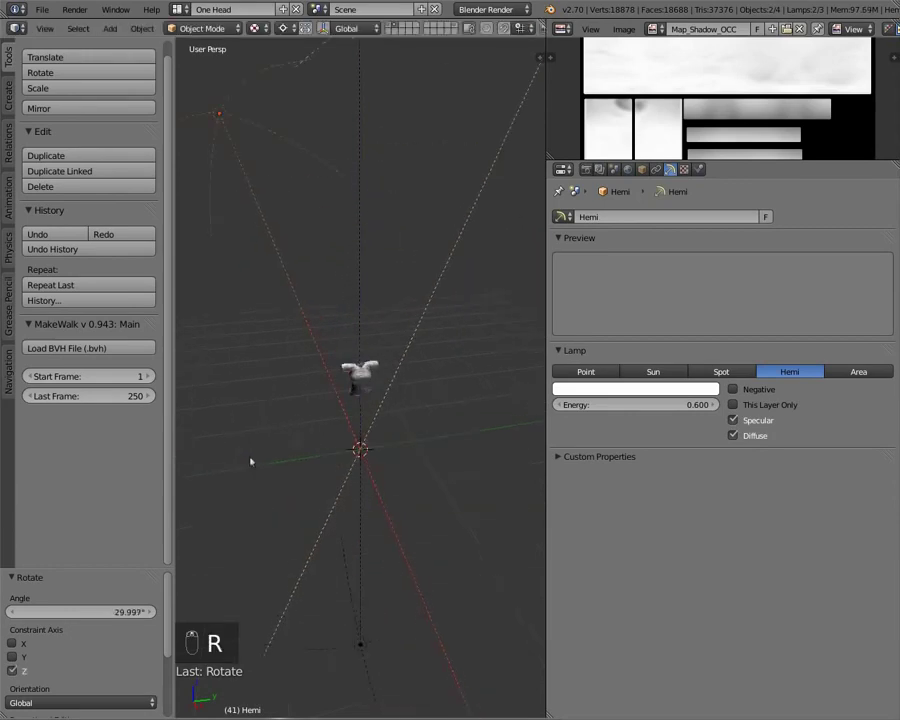
pyautogui.scroll(5, 254, 452)
pyautogui.moveTo(480, 364); pyautogui.dragTo(436, 296, button='middle')
pyautogui.scroll(-5, 352, 370)
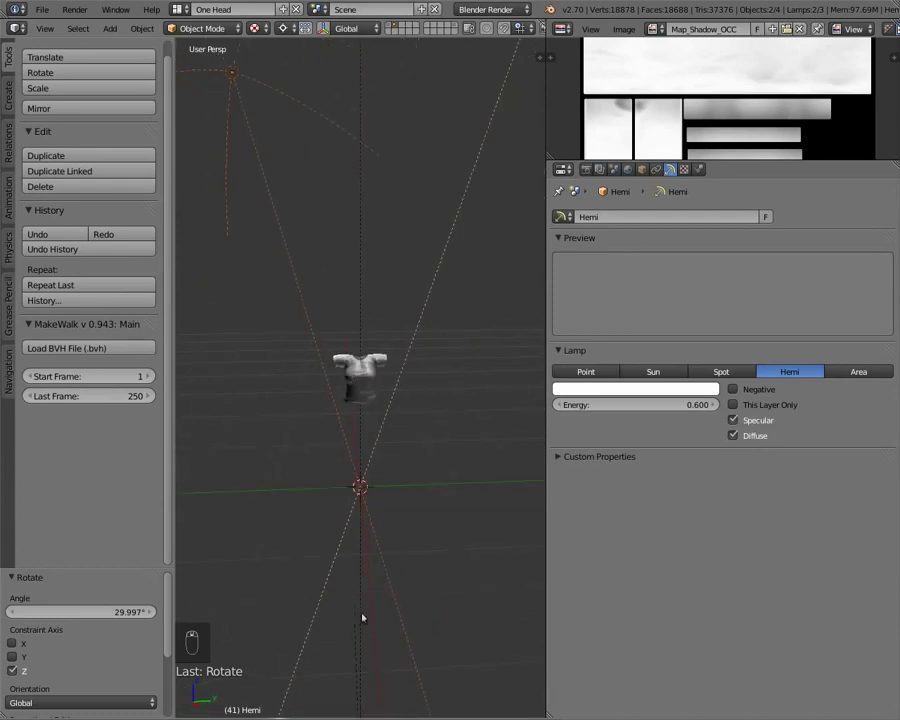
# Rotate the lower Hemi lamp about 23° around the global Y axis, and correct it by about -12.7° on the same axis
pyautogui.rightClick(362, 665)
pyautogui.scroll(4, 370, 590)
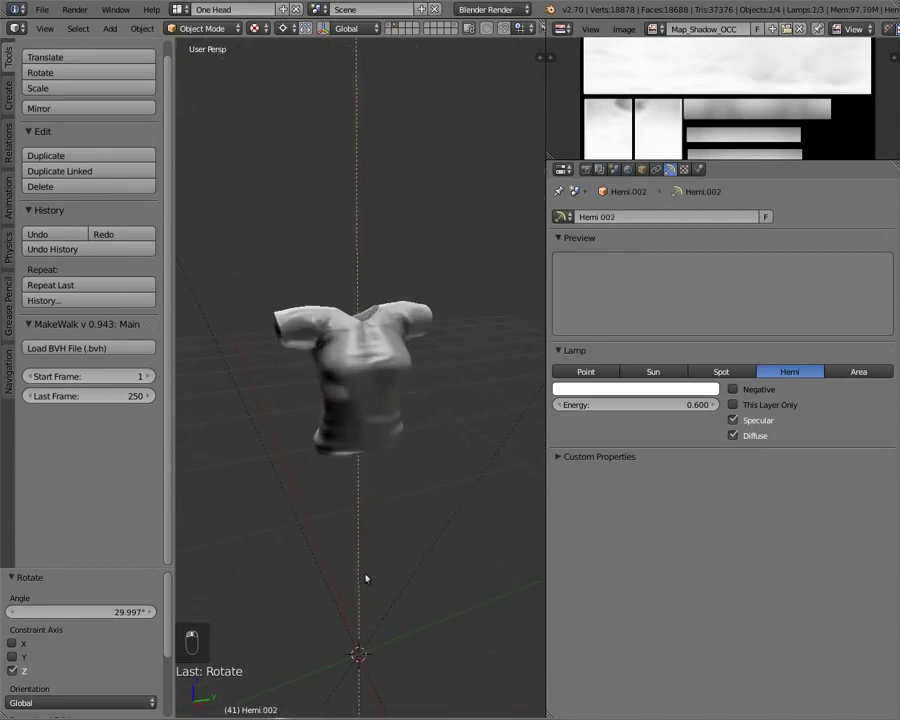
pyautogui.press('r')
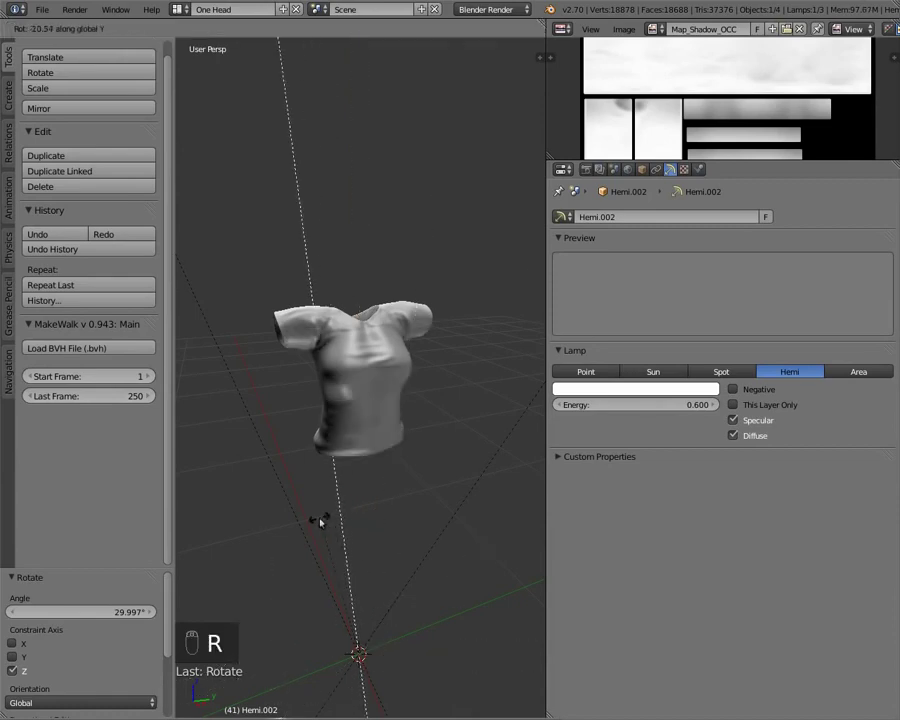
pyautogui.press('y')
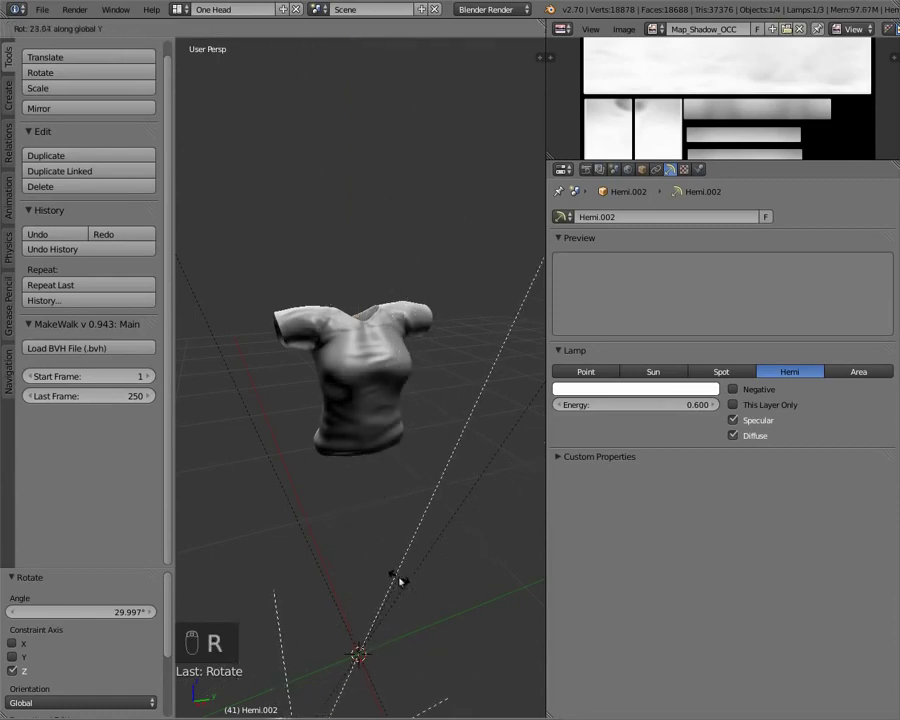
pyautogui.click(399, 581)
pyautogui.moveTo(381, 568); pyautogui.dragTo(404, 555, button='middle')
pyautogui.press('r')
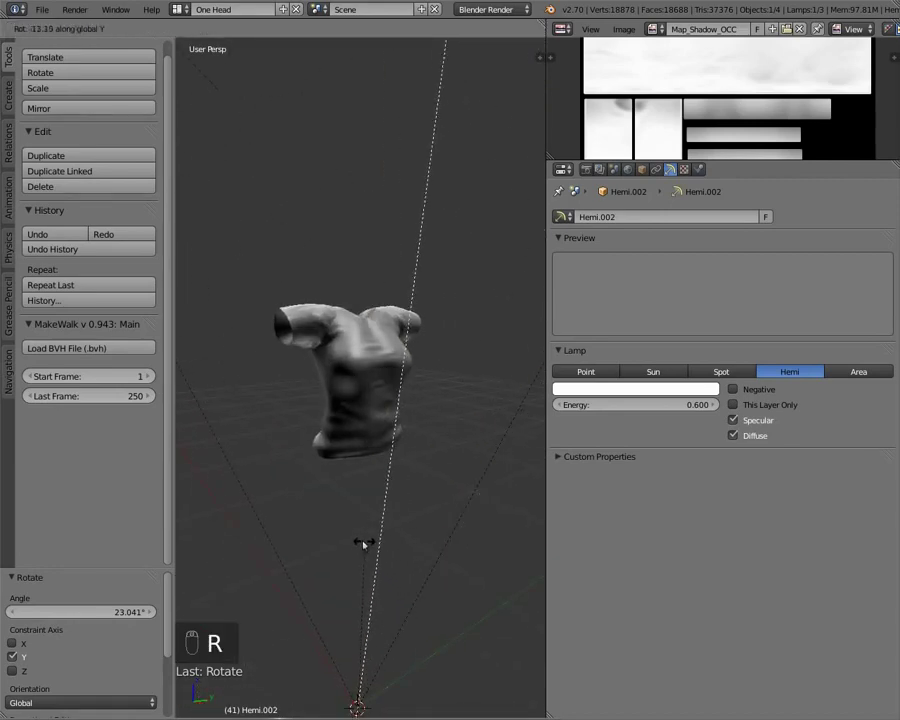
pyautogui.click(367, 550)
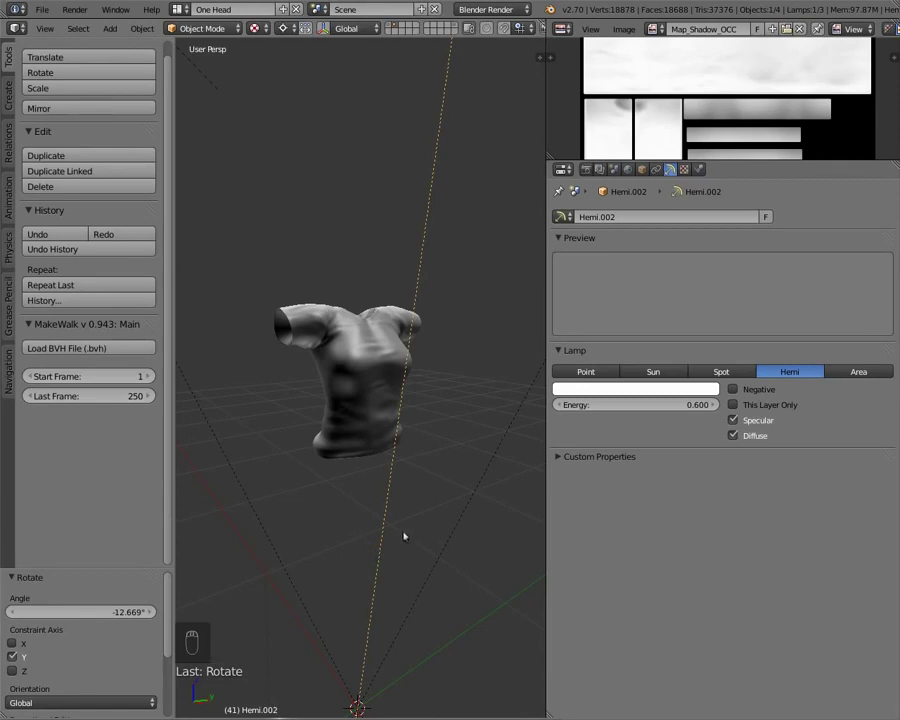
# Try the lower Hemi lamp's energy at 0.4, and settle on 0.3
pyautogui.scroll(-5, 397, 383)
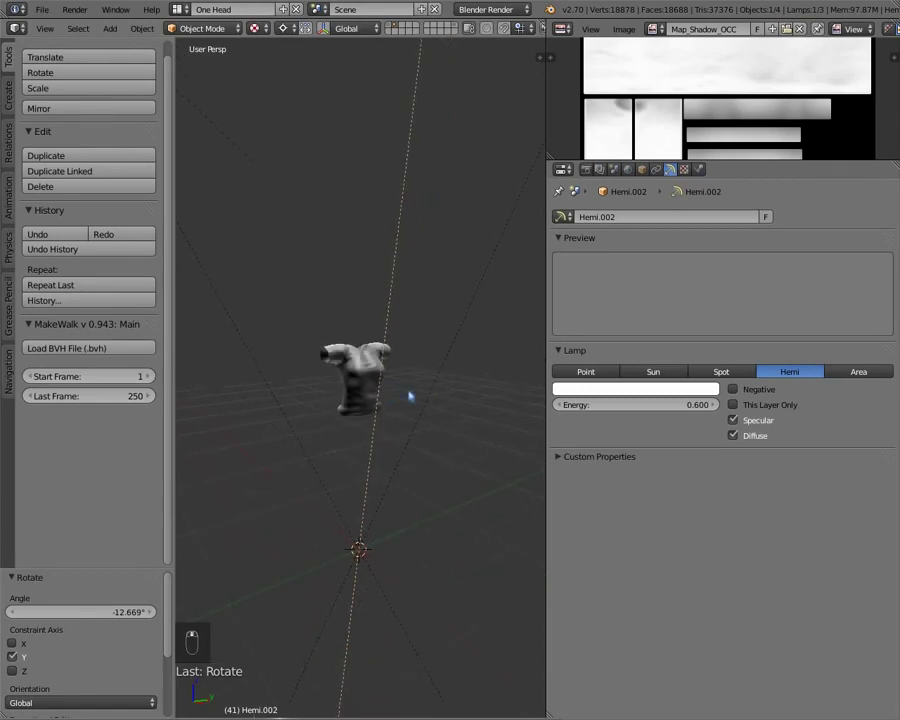
pyautogui.moveTo(410, 394); pyautogui.dragTo(468, 378, button='middle')
pyautogui.scroll(-7, 468, 378)
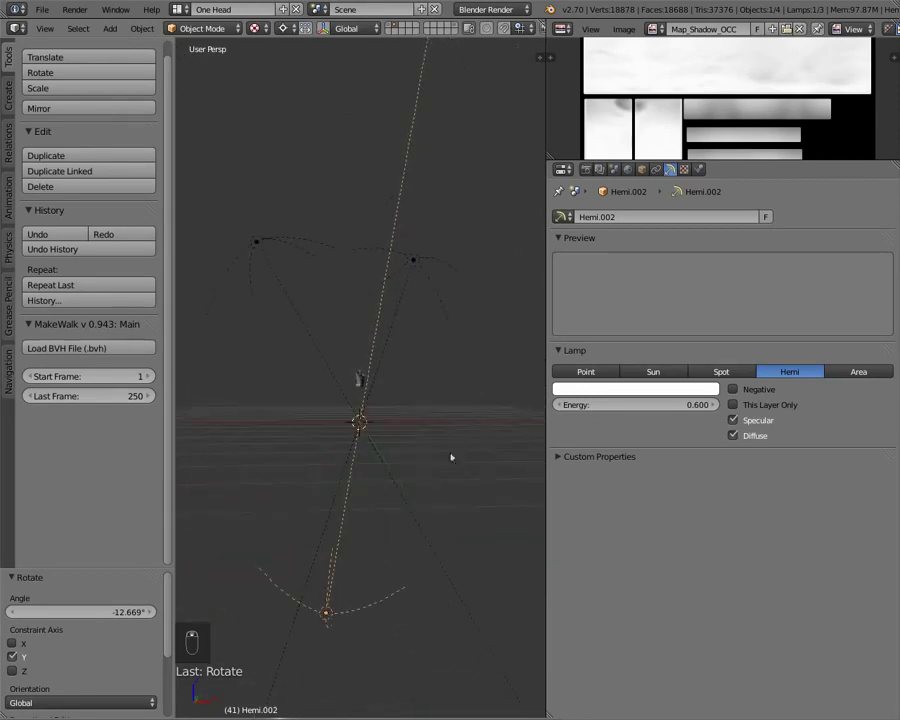
pyautogui.click(611, 405)
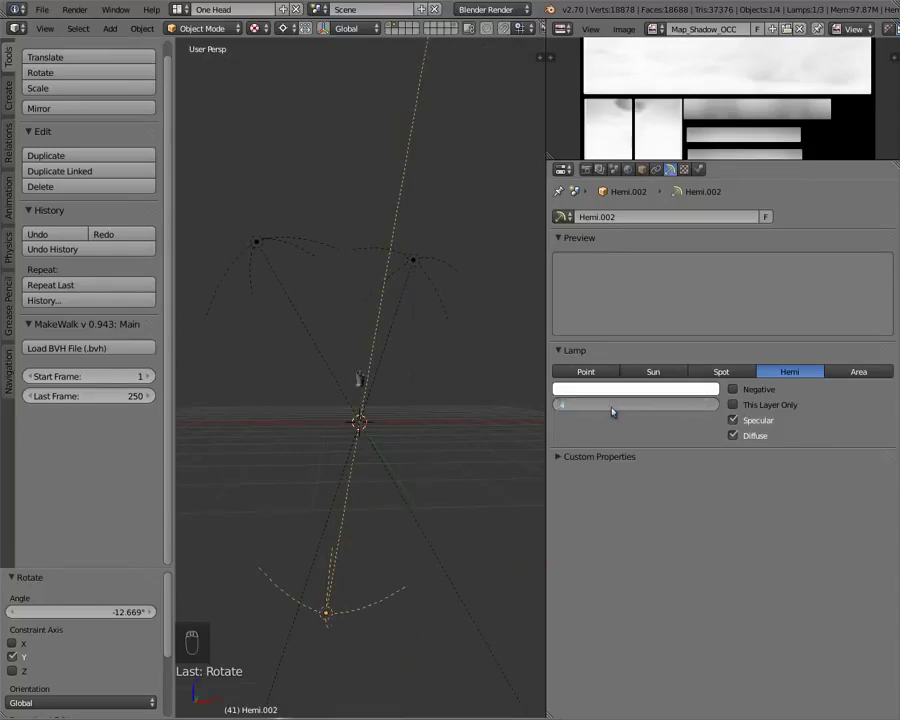
pyautogui.write('.4')
pyautogui.press('Return')
pyautogui.scroll(7, 358, 380)
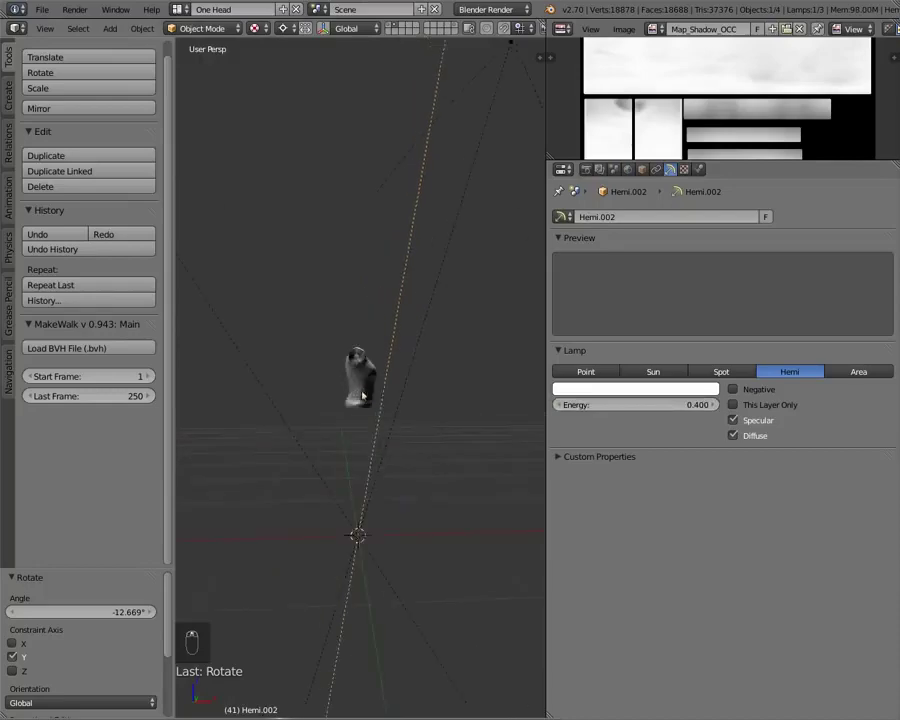
pyautogui.moveTo(340, 375); pyautogui.dragTo(319, 400, button='middle')
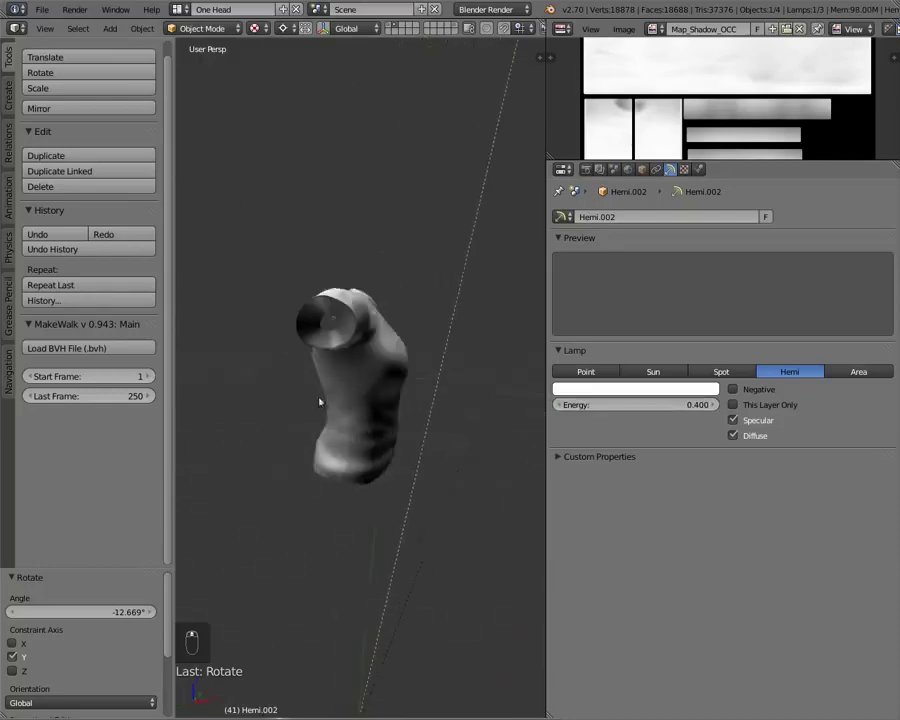
pyautogui.click(601, 406)
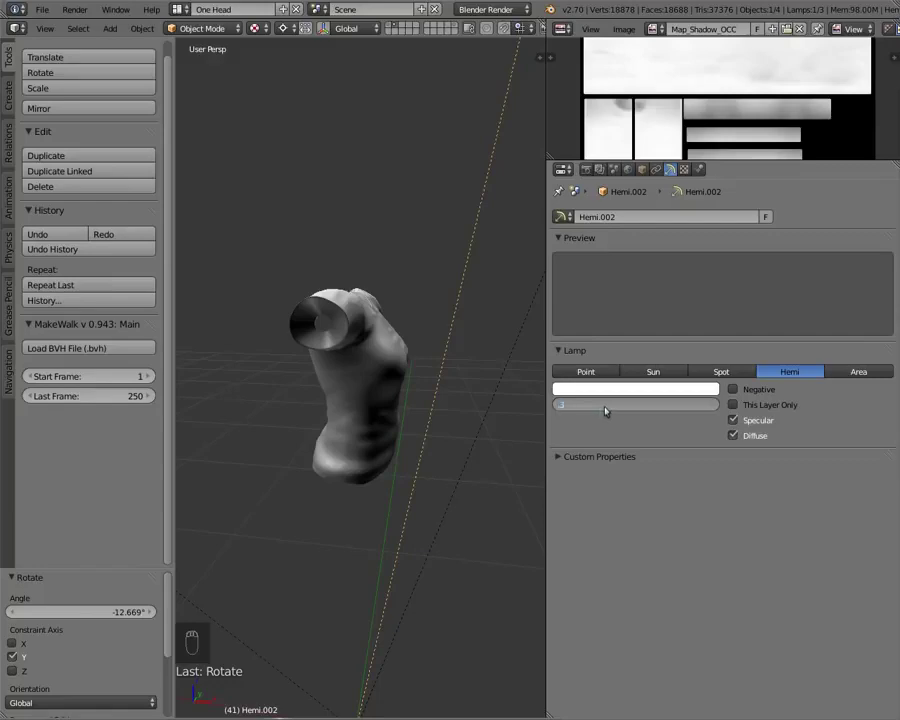
pyautogui.write('.3')
pyautogui.press('Return')
# Duplicate the lower Hemi lamp in place and rotate the copy about -49.8° around the global Y axis
pyautogui.scroll(-8, 357, 436)
pyautogui.moveTo(357, 436); pyautogui.dragTo(354, 391, button='middle')
pyautogui.hotkey('shift', 'd')
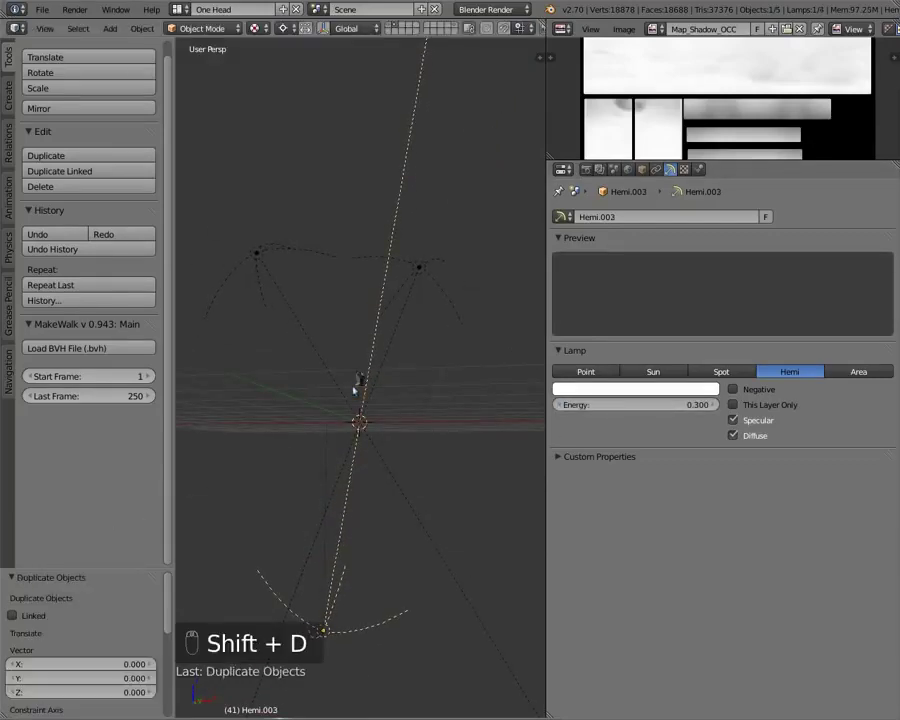
pyautogui.scroll(12, 315, 375)
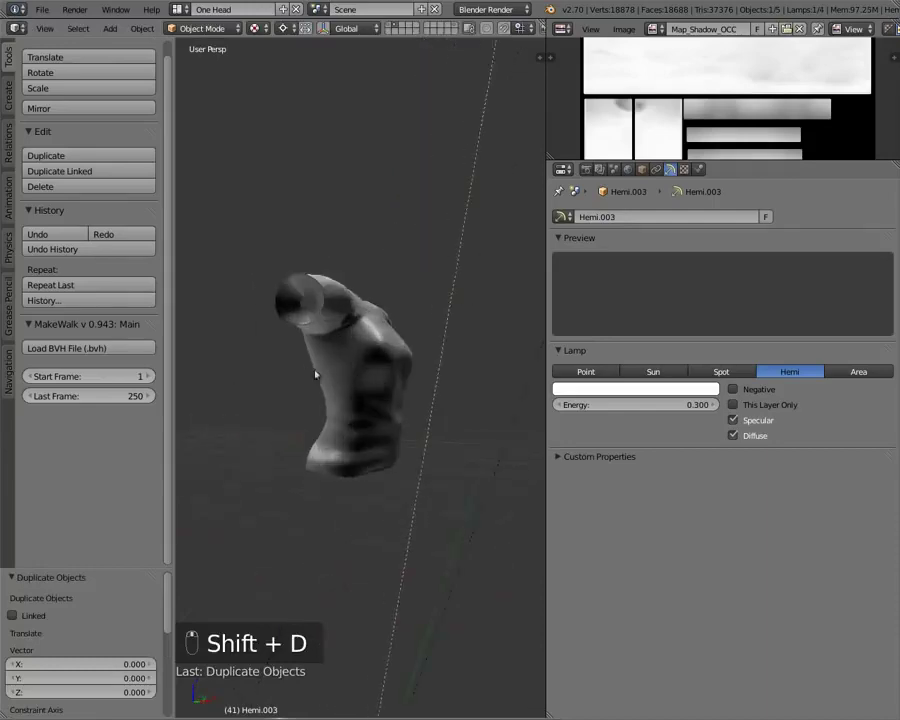
pyautogui.press('r')
pyautogui.press('y')
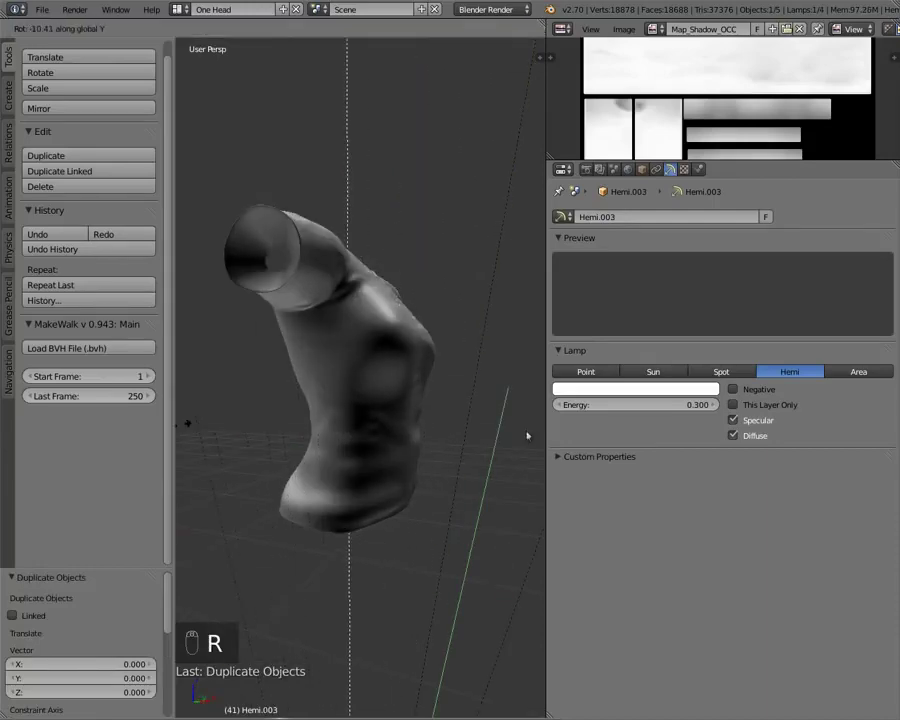
pyautogui.click(429, 594)
pyautogui.moveTo(410, 438); pyautogui.dragTo(323, 478, button='middle')
pyautogui.scroll(-5, 434, 486)
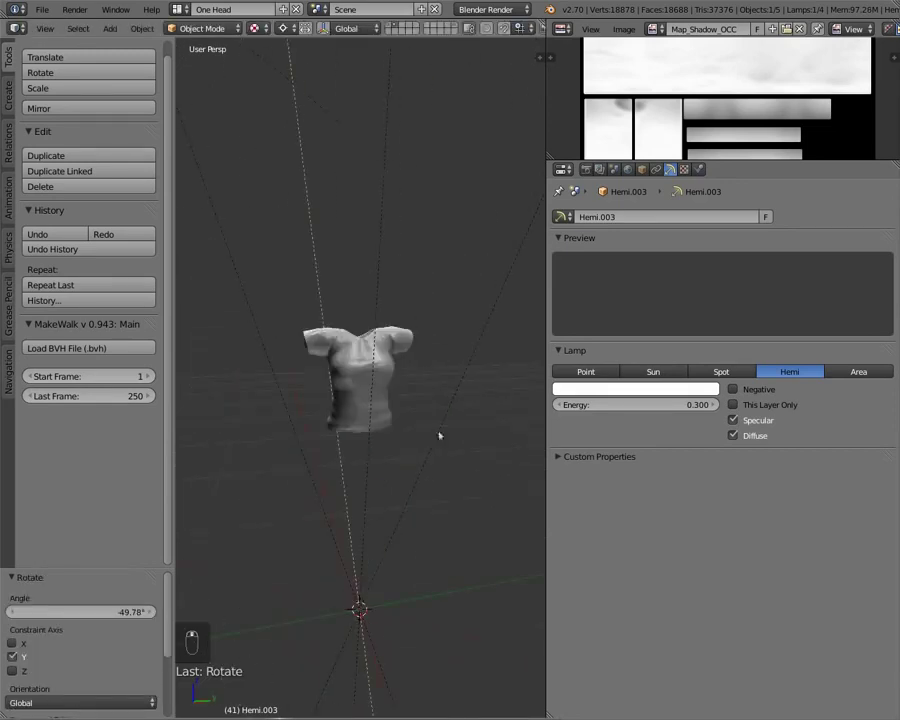
# Set the energy of both lower Hemi lamps, Hemi.003 and Hemi.002, to 0.2
pyautogui.click(661, 409)
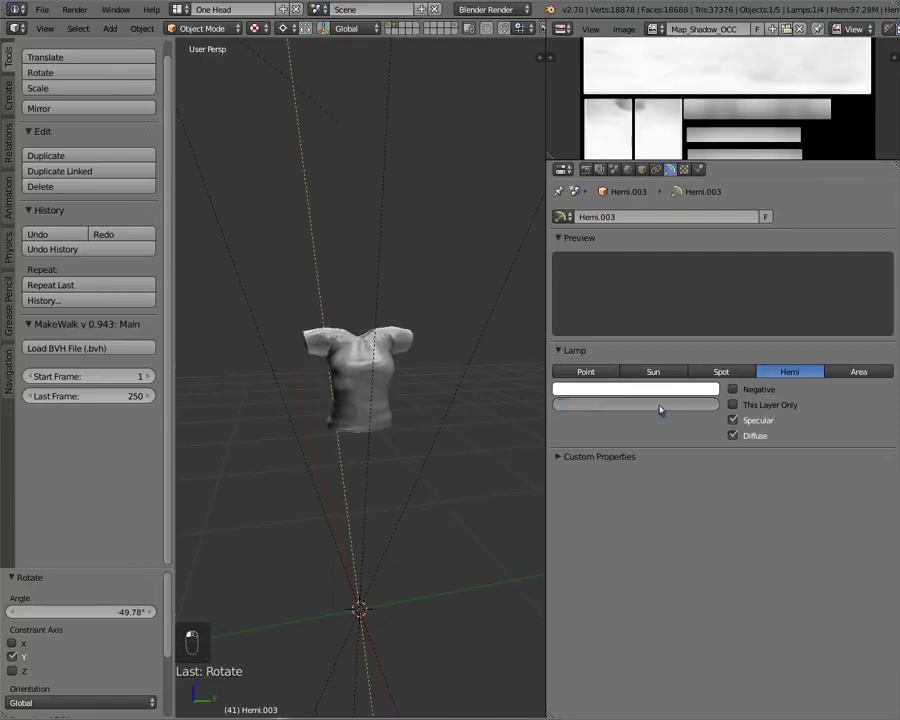
pyautogui.write('.2')
pyautogui.press('Return')
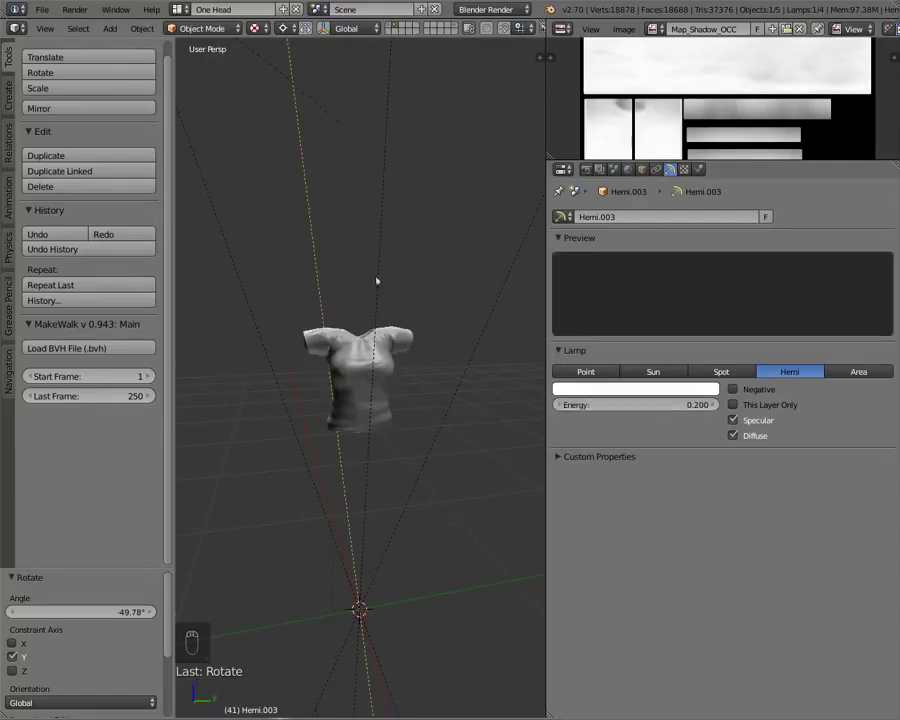
pyautogui.click(653, 405)
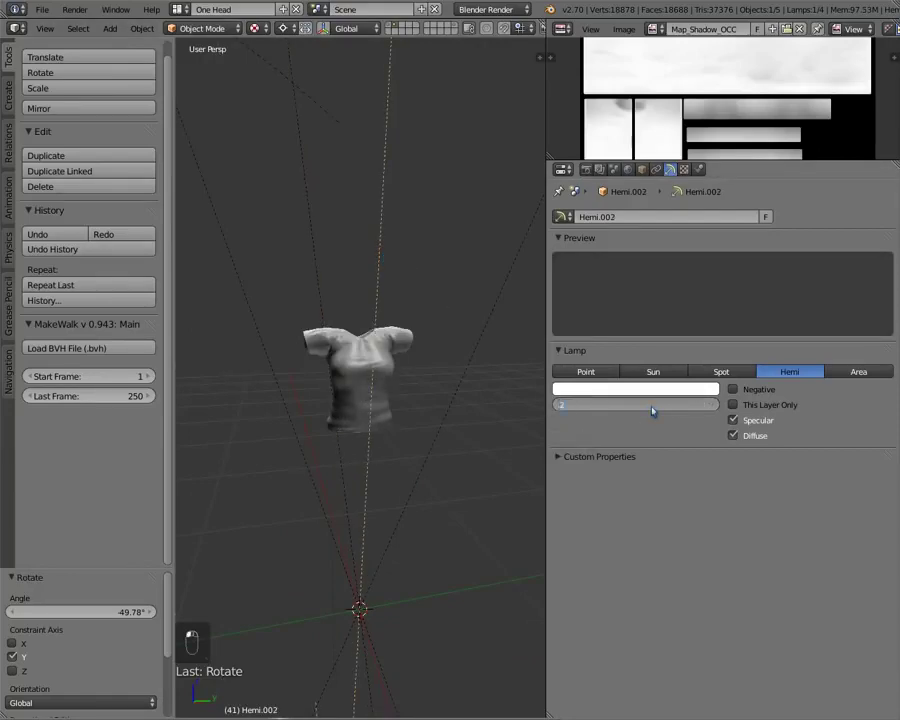
pyautogui.write('.2')
pyautogui.press('Return')
# Rotate the Hemi.002 lamp about 28.7° around the global X axis
pyautogui.moveTo(320, 464); pyautogui.dragTo(301, 464, button='middle')
pyautogui.scroll(-4, 362, 420)
pyautogui.scroll(3, 406, 450)
pyautogui.scroll(-3, 238, 425)
pyautogui.press('r')
pyautogui.press('x')
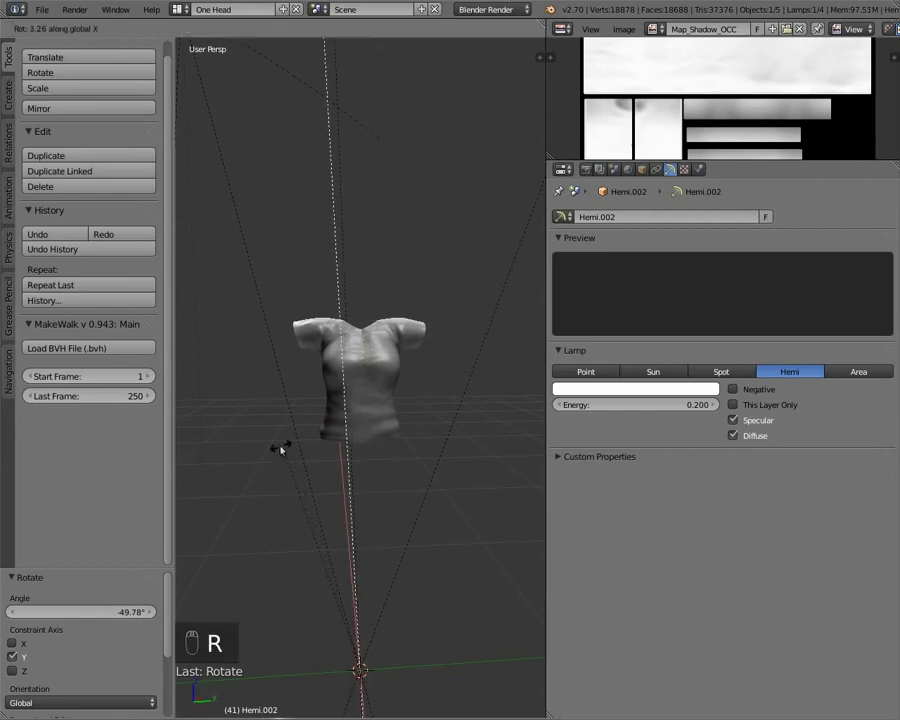
pyautogui.click(188, 495)
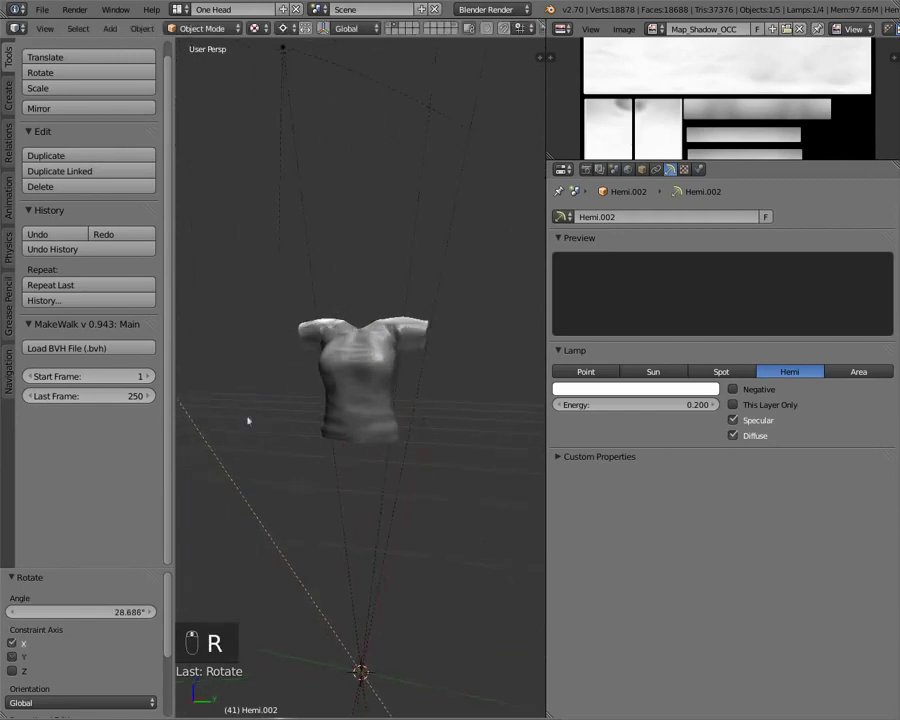
# Select the Hemi.003 lamp and rotate it about -74.7° around the global X axis
pyautogui.moveTo(248, 418); pyautogui.dragTo(476, 427, button='middle')
pyautogui.moveTo(375, 380); pyautogui.dragTo(334, 485, button='middle')
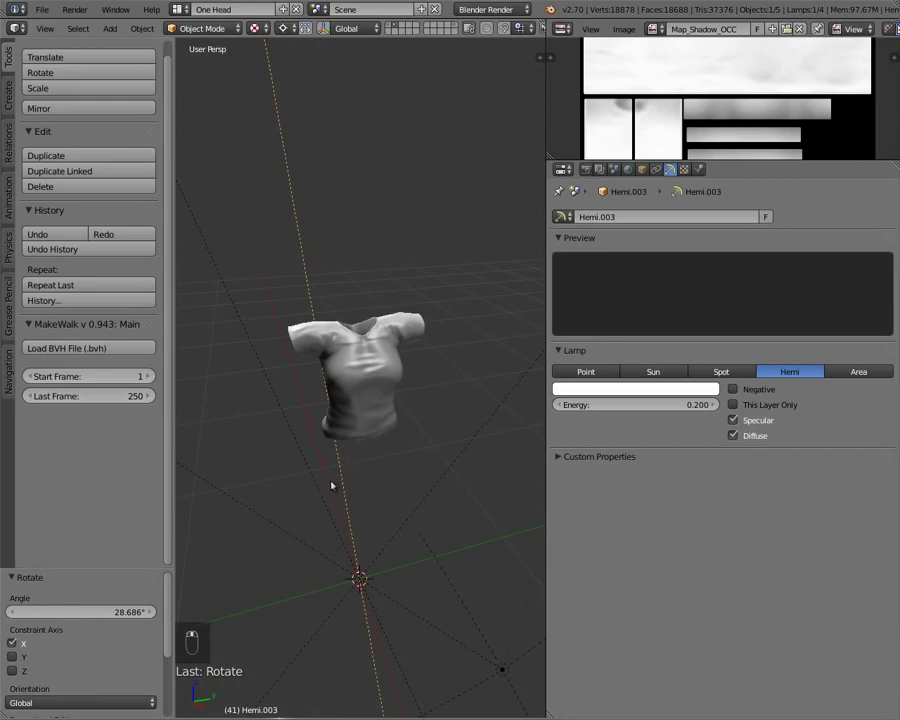
pyautogui.press('r')
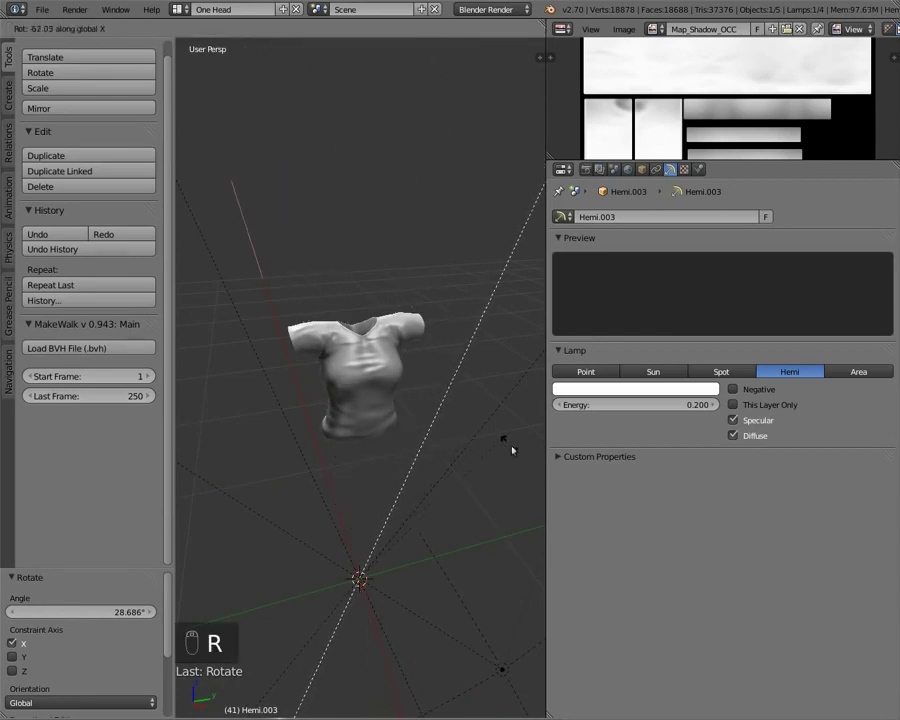
pyautogui.click(186, 469)
# Rotate the upper Hemi.001 lamp about -37.2° around the global Z axis, and correct it by about 6.8° on the same axis
pyautogui.moveTo(337, 399); pyautogui.dragTo(366, 361, button='middle')
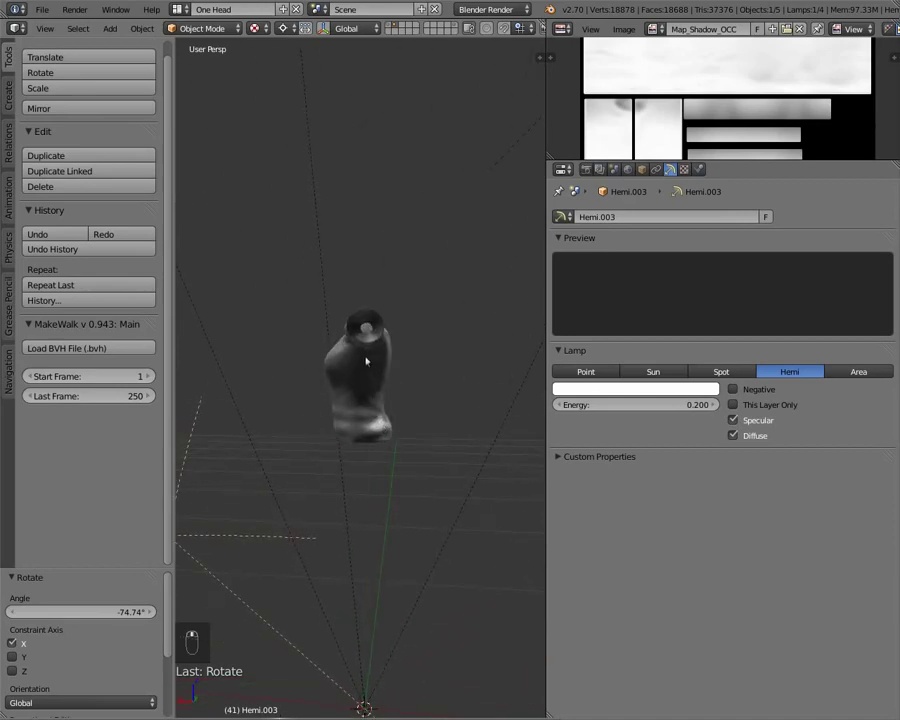
pyautogui.moveTo(359, 413); pyautogui.dragTo(124, 477, button='middle')
pyautogui.moveTo(336, 520); pyautogui.dragTo(451, 507, button='middle')
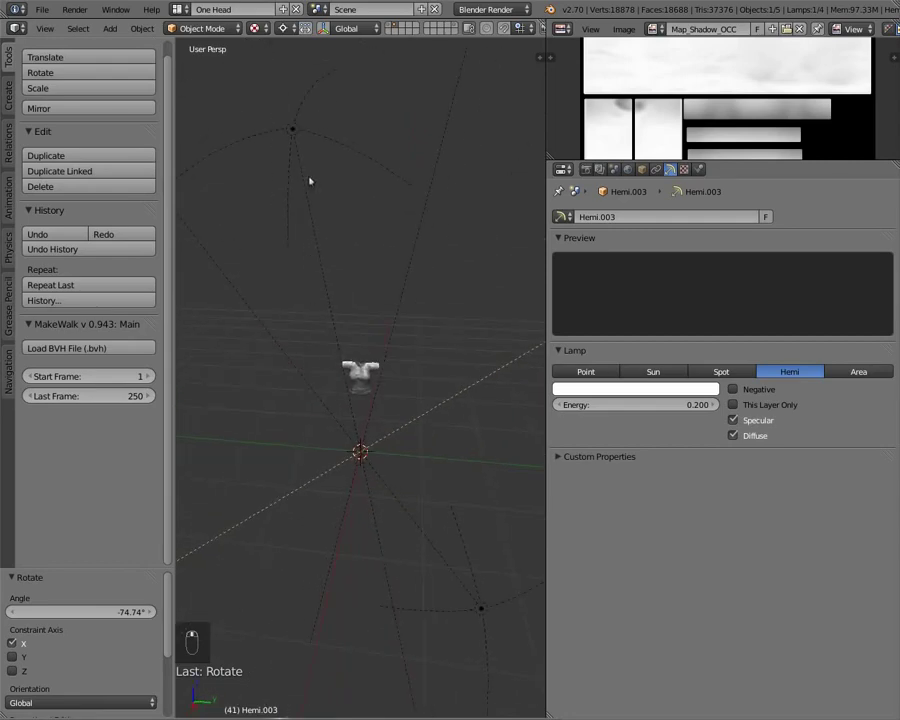
pyautogui.rightClick(311, 202)
pyautogui.moveTo(327, 522); pyautogui.dragTo(257, 428, button='middle')
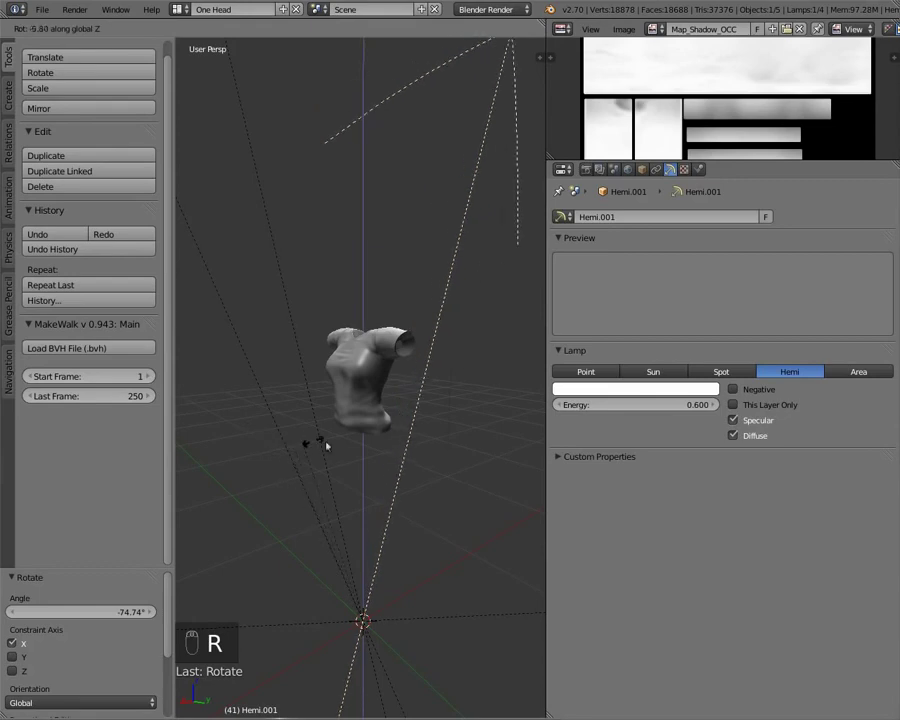
pyautogui.click(390, 465)
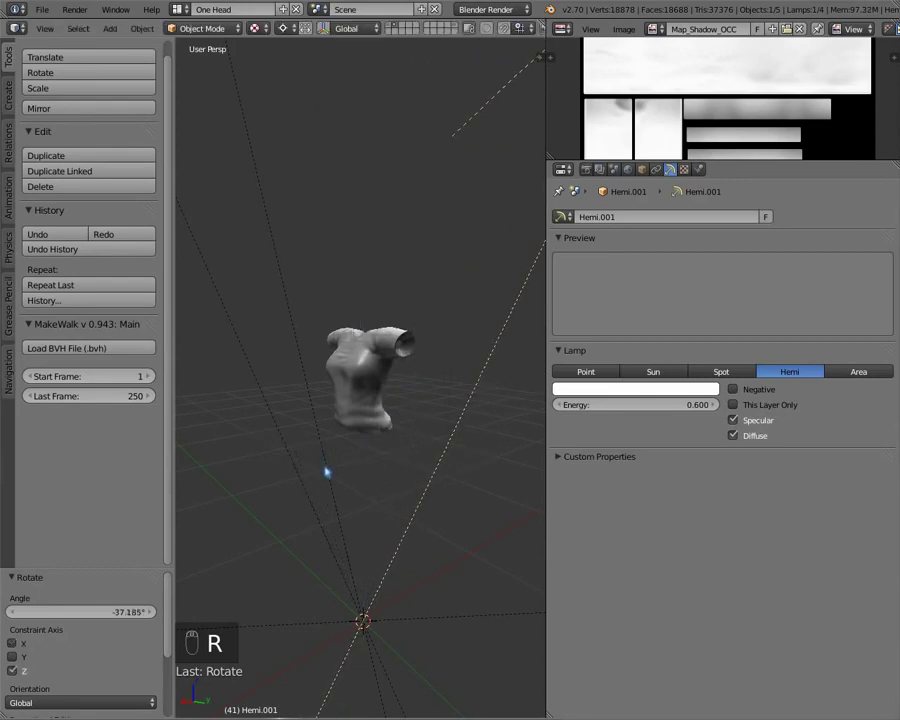
pyautogui.moveTo(327, 470); pyautogui.dragTo(363, 432, button='middle')
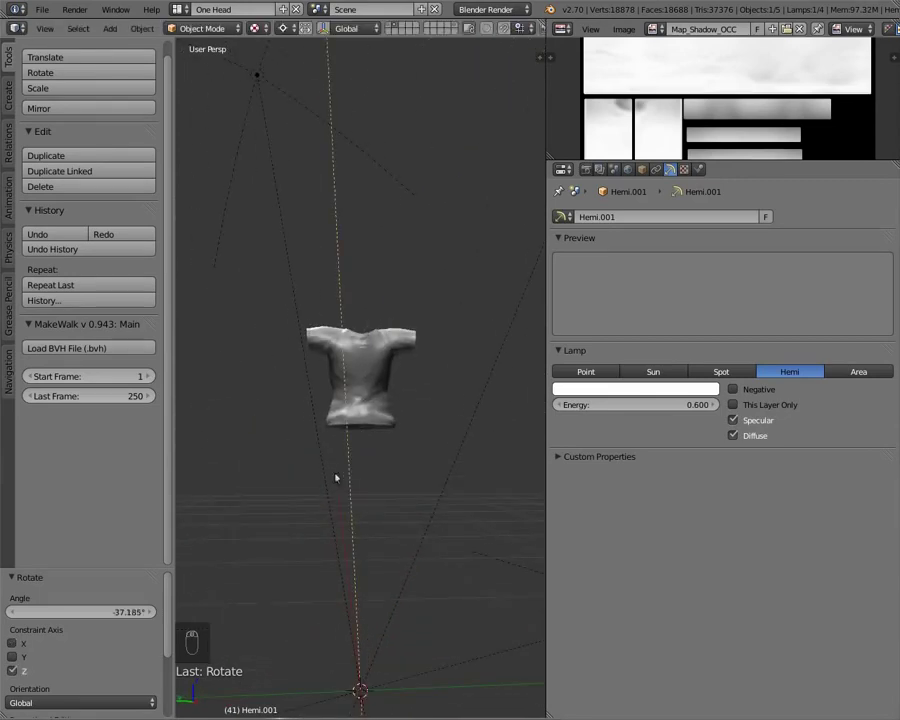
pyautogui.press('r')
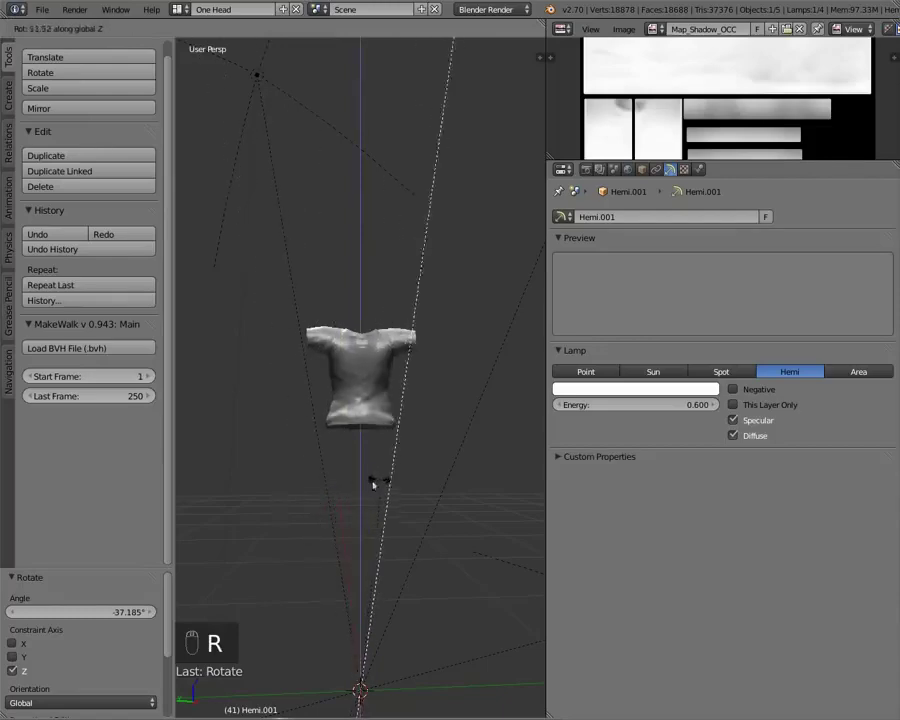
pyautogui.click(362, 485)
pyautogui.moveTo(362, 485); pyautogui.dragTo(299, 391, button='middle')
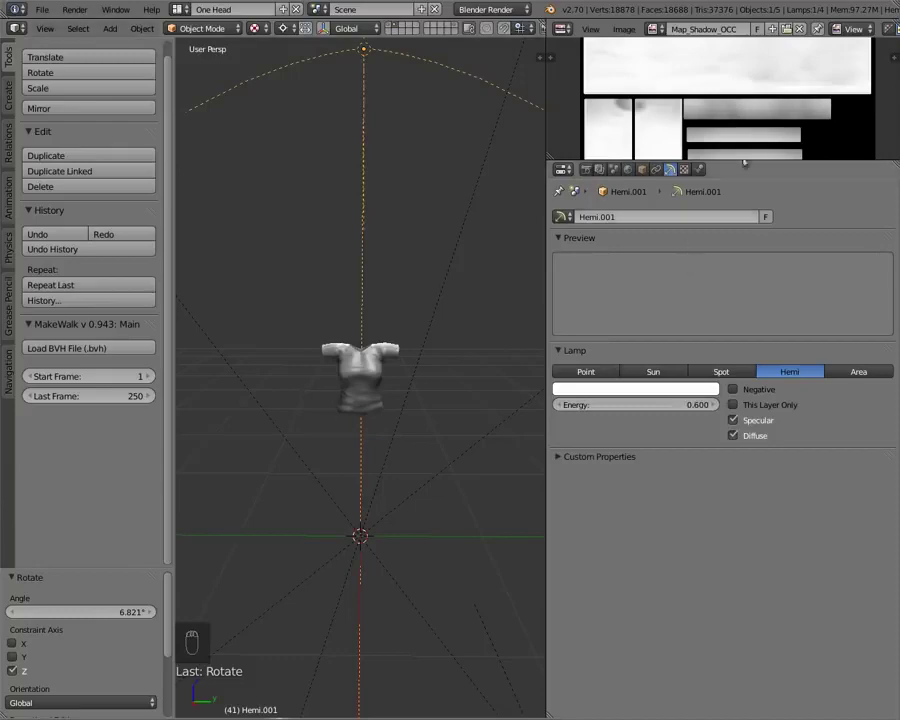
# Enlarge the image editor, select the T-shirt mesh and hide the 3D view's tool shelf
pyautogui.moveTo(781, 159); pyautogui.dragTo(770, 520)
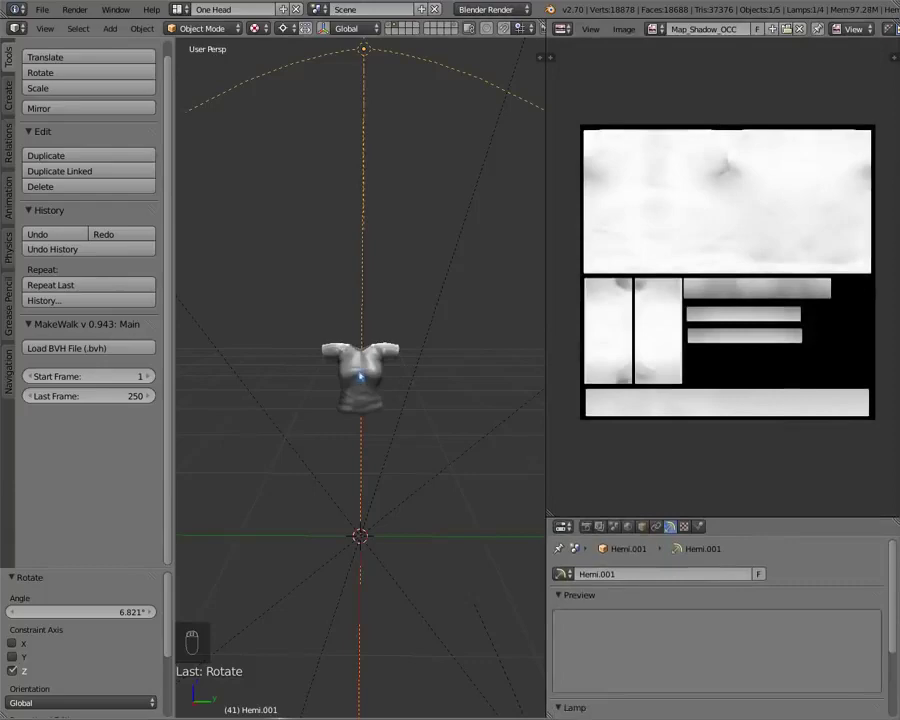
pyautogui.rightClick(361, 376)
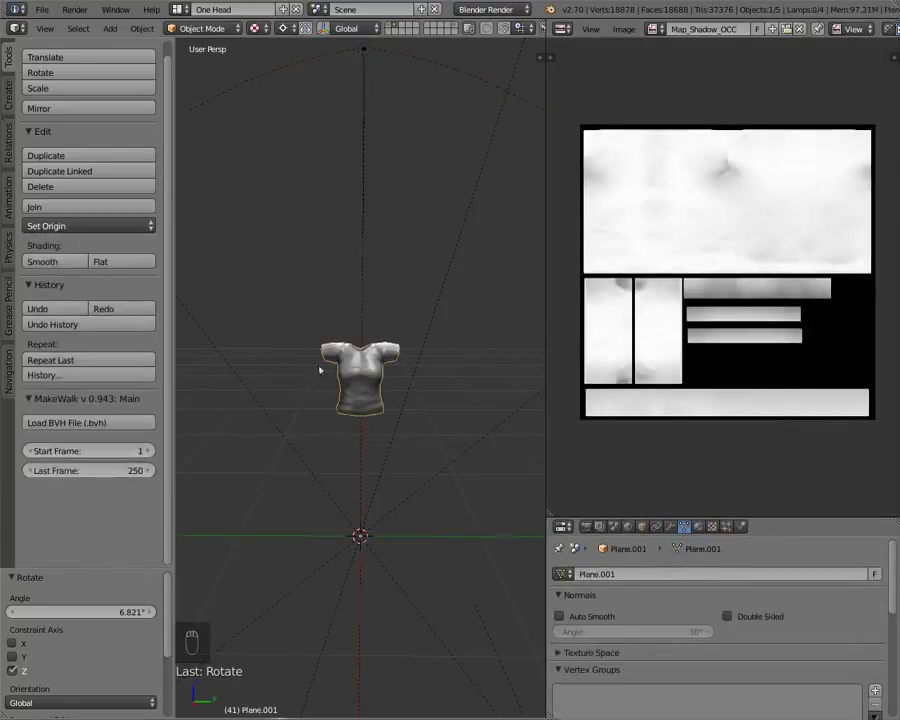
pyautogui.press('t')
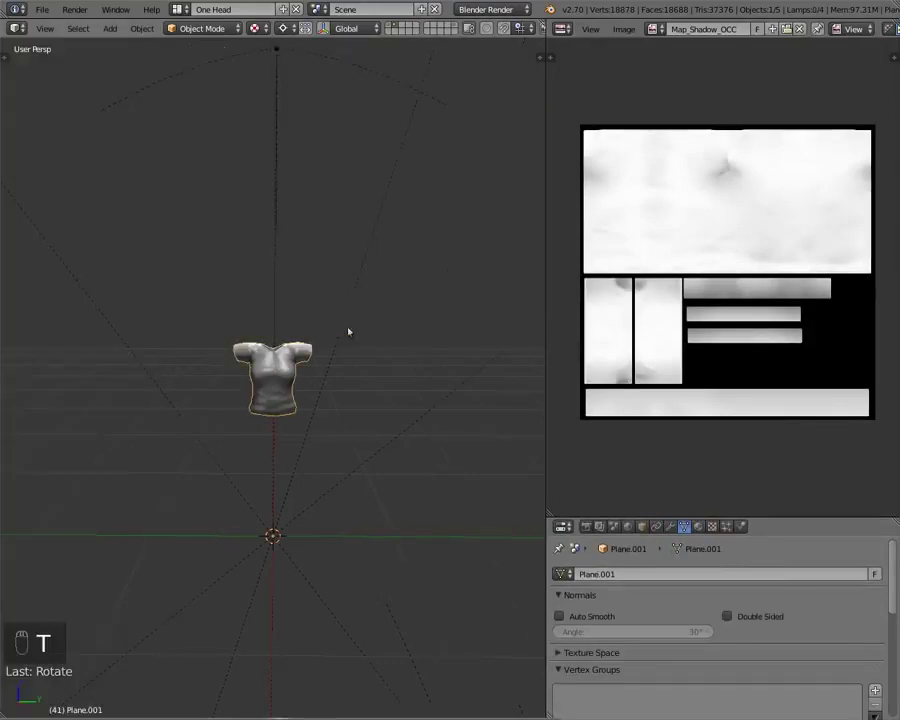
pyautogui.scroll(8, 290, 330)
pyautogui.scroll(-8, 290, 330)
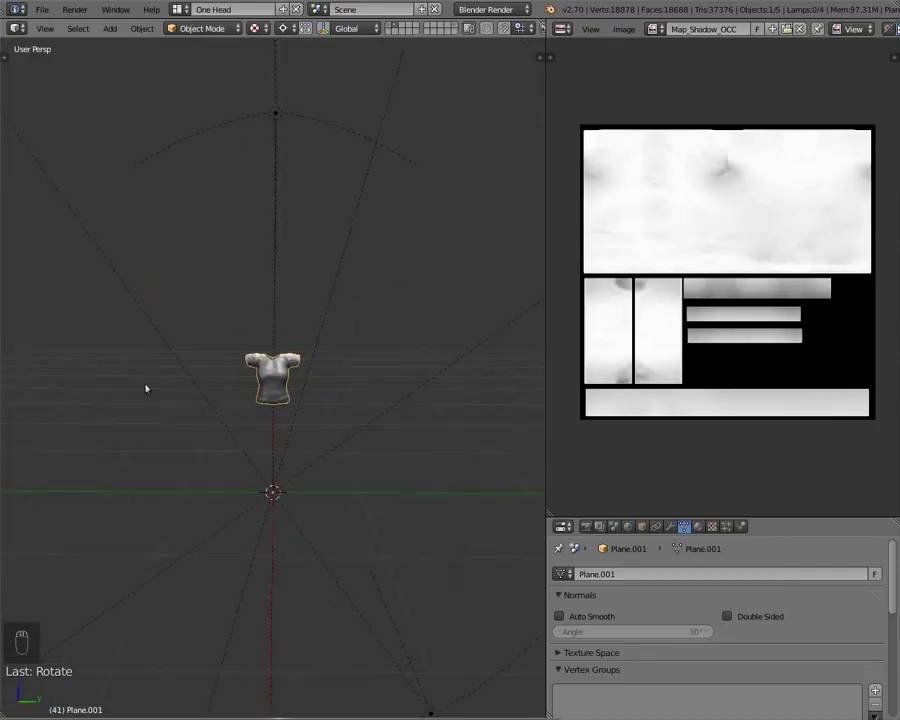
pyautogui.scroll(6, 193, 359)
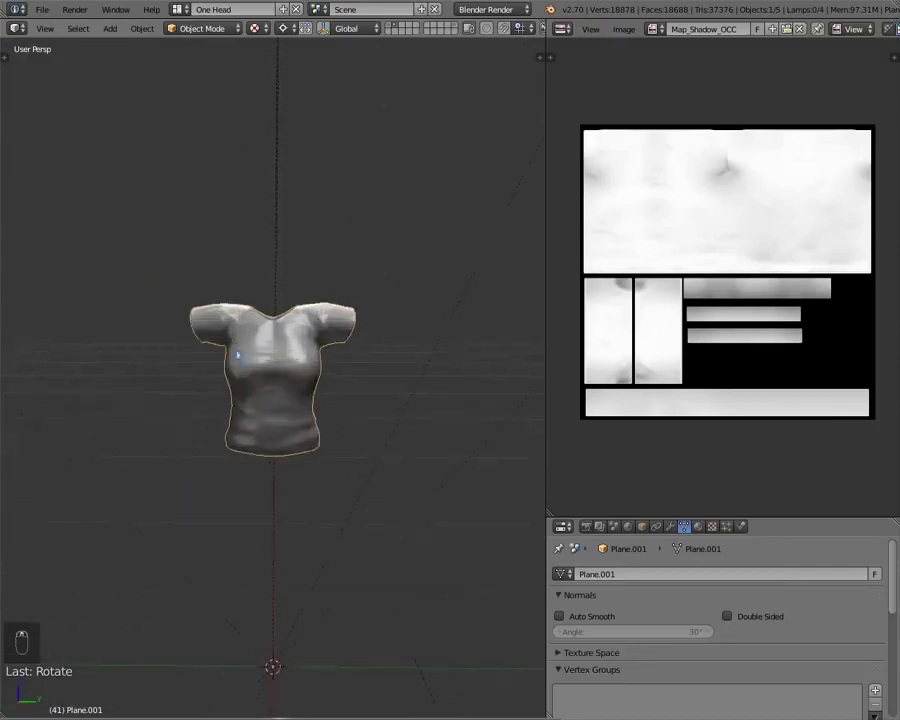
pyautogui.moveTo(237, 354); pyautogui.dragTo(270, 362, button='middle')
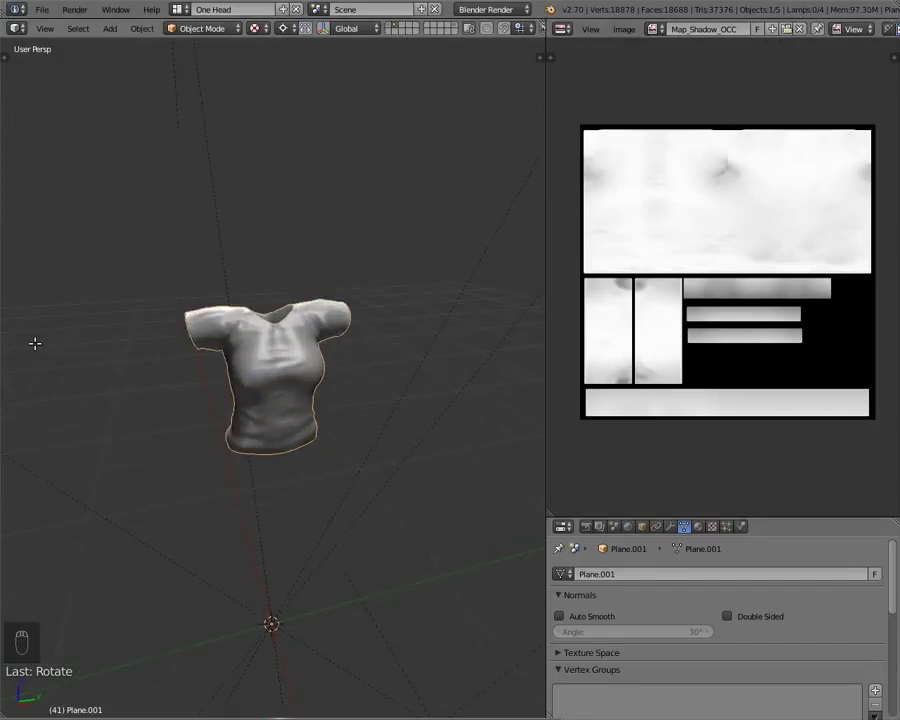
# Enter Edit Mode on the T-shirt with the whole mesh and all its UVs selected
pyautogui.press('Tab')
pyautogui.press('a')
pyautogui.press('a')
pyautogui.press('a')
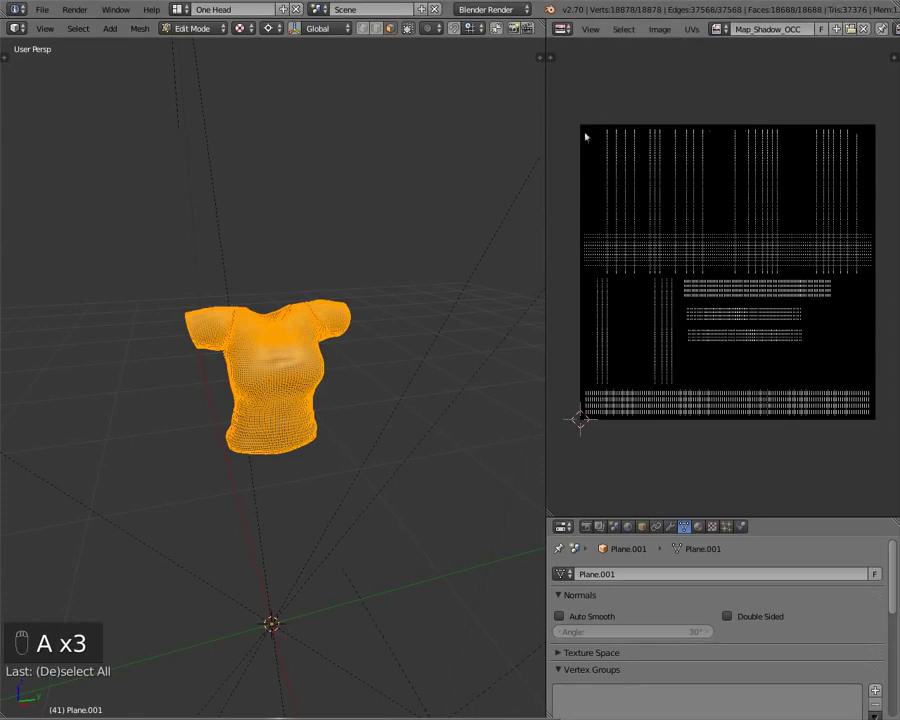
pyautogui.press('a')
pyautogui.press('a')
pyautogui.press('a')
pyautogui.press('a')
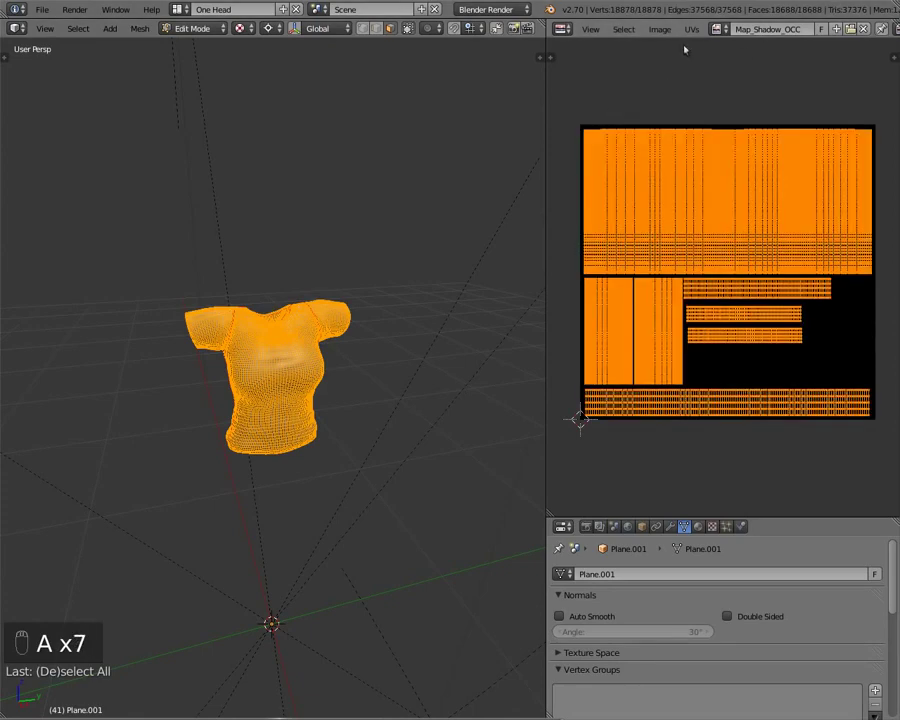
# Create a blank 1024 × 1024 px image named Map_Shadow for the shirt and reselect all its UVs
pyautogui.click(836, 29)
pyautogui.click(833, 34)
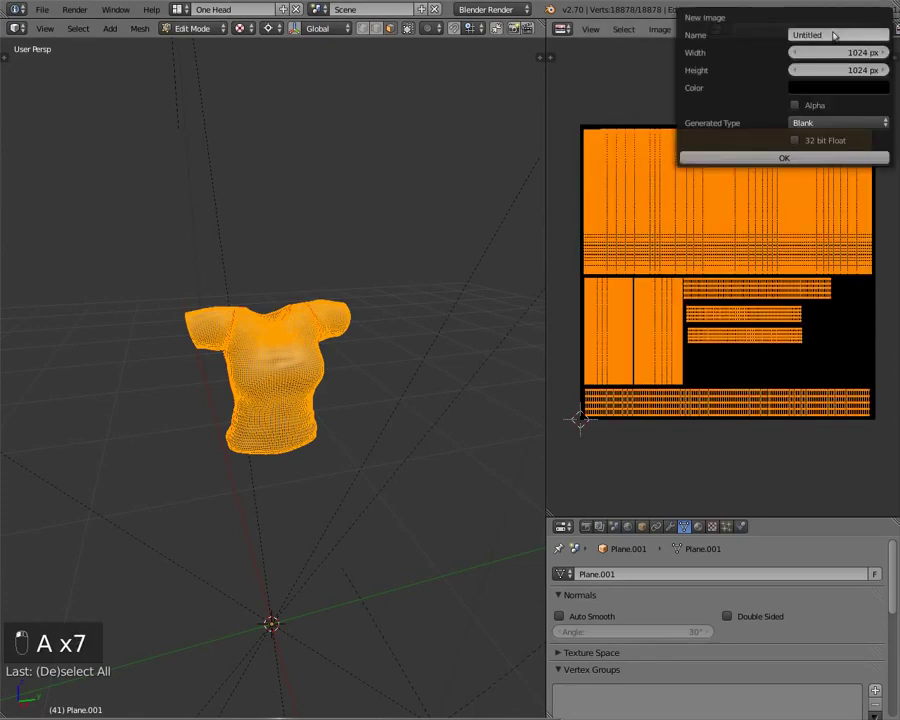
pyautogui.write('Map_S')
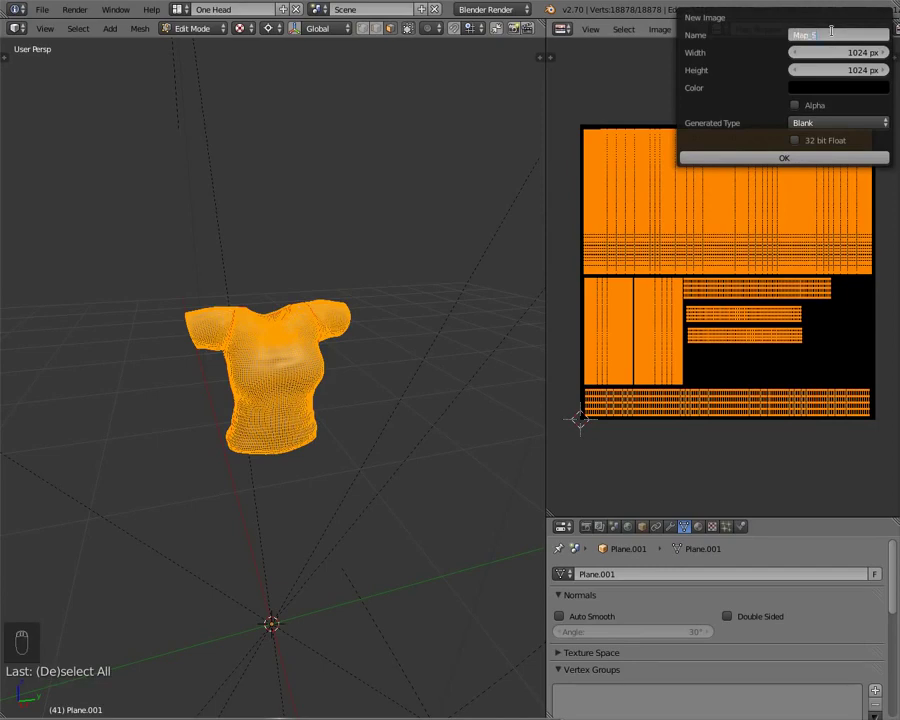
pyautogui.write('hadow')
pyautogui.press('Tab')
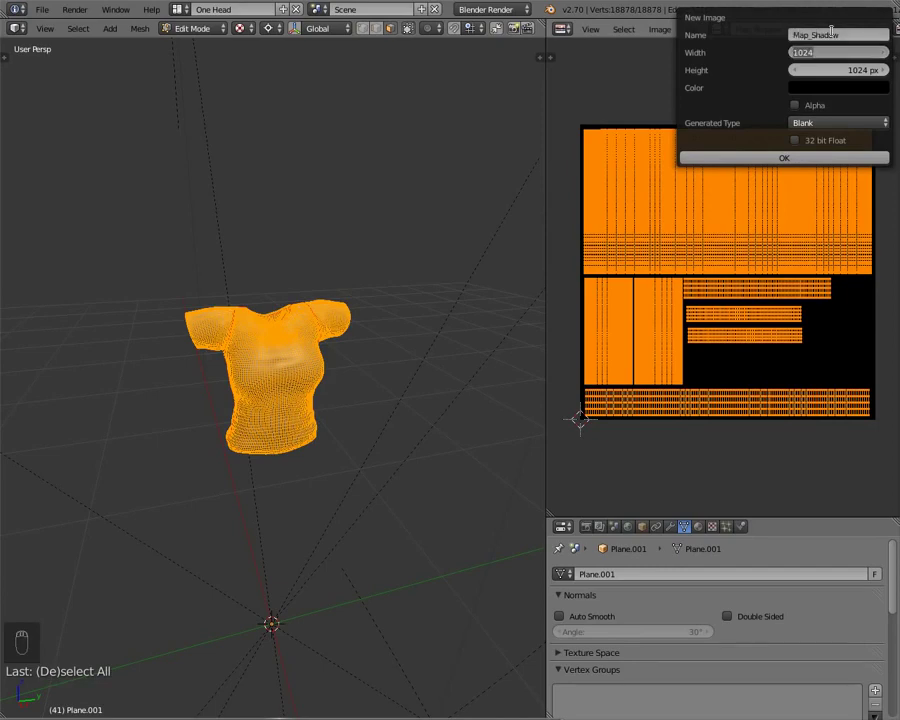
pyautogui.press('Tab')
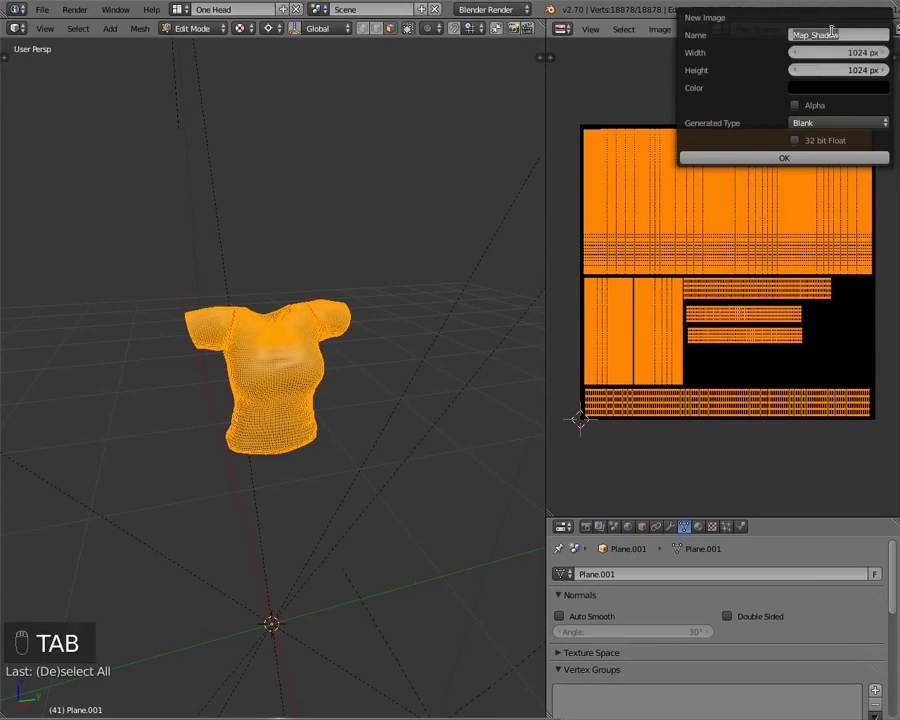
pyautogui.click(745, 159)
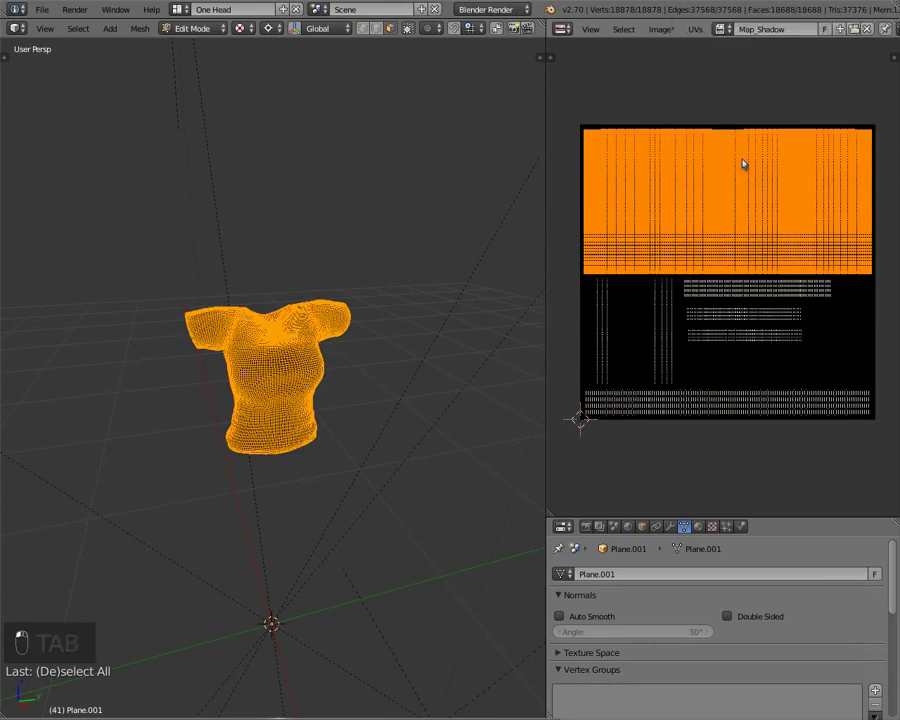
pyautogui.press('a')
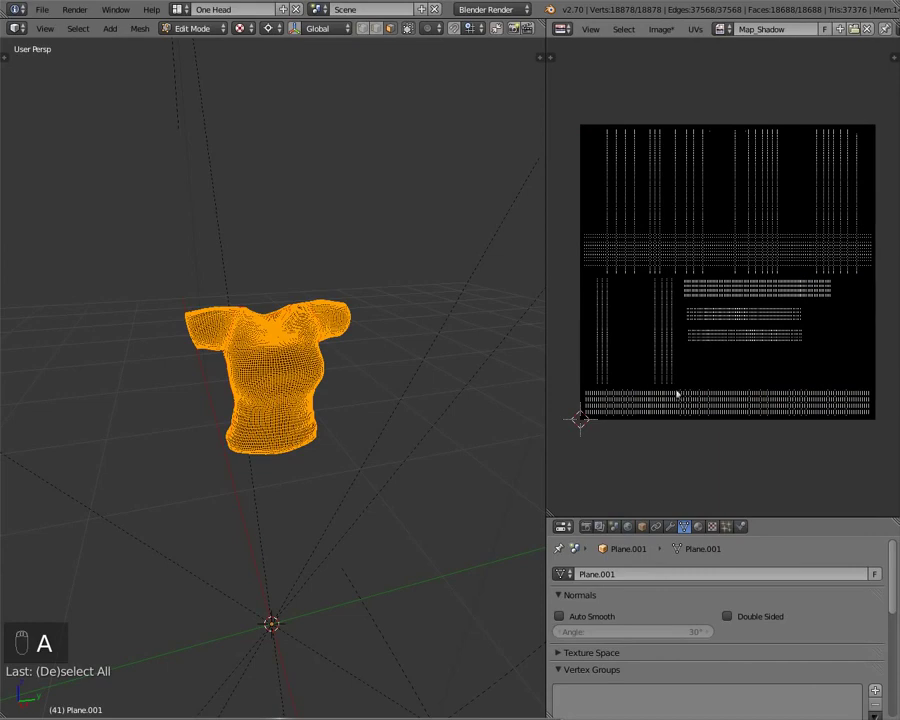
pyautogui.press('a')
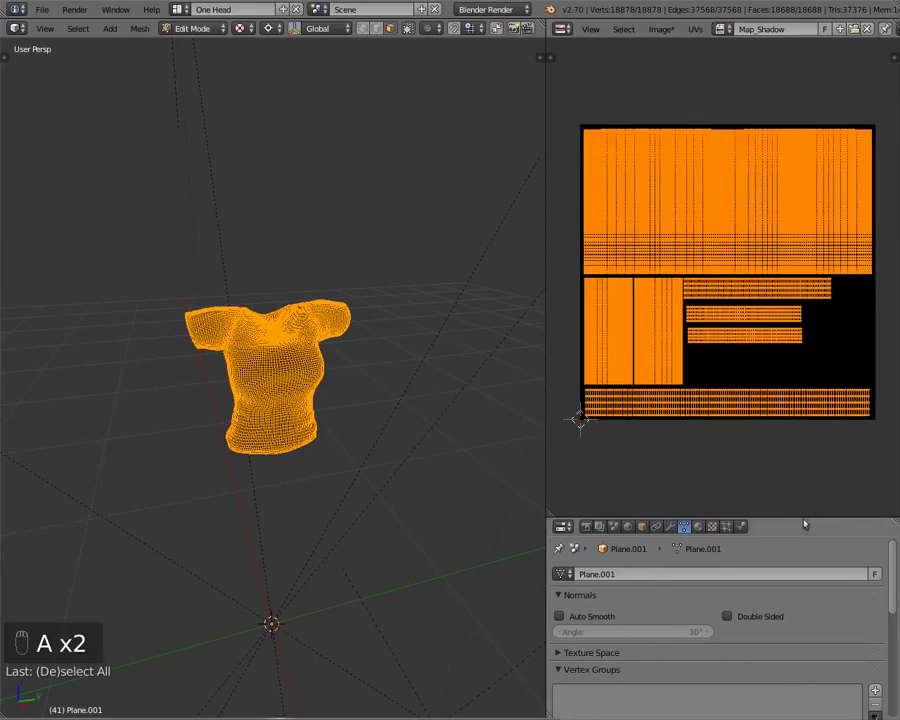
# Enlarge the properties area and turn off Ambient Occlusion in the world settings
pyautogui.moveTo(798, 516); pyautogui.dragTo(640, 145)
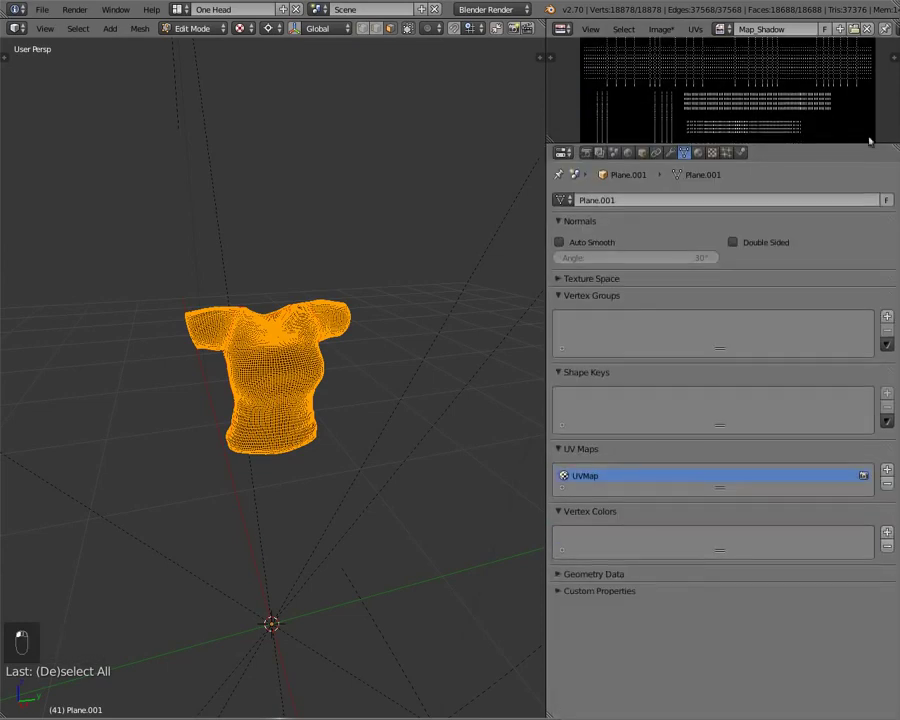
pyautogui.click(629, 153)
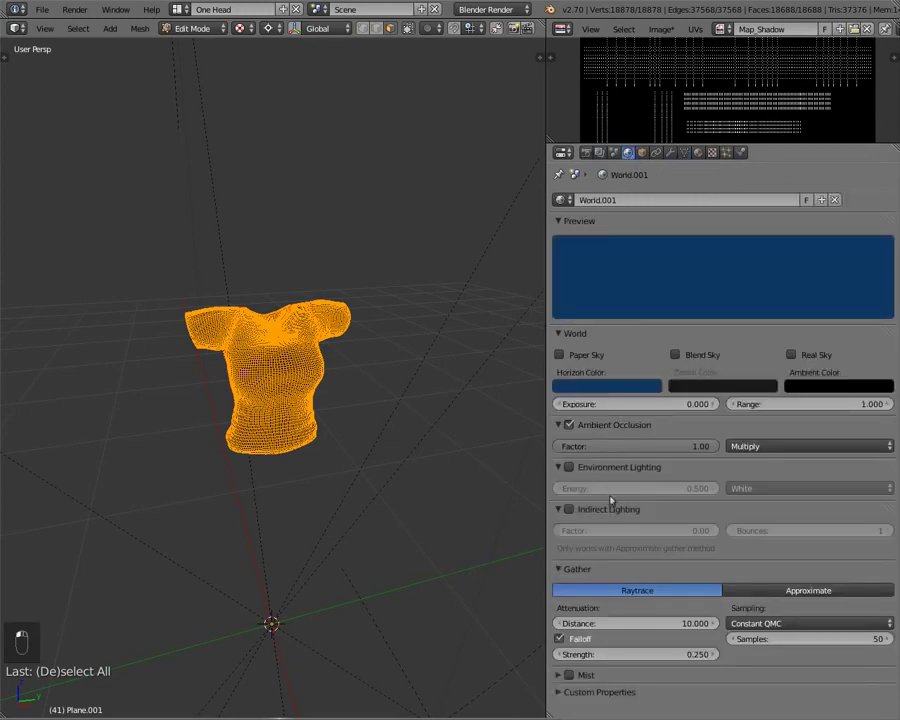
pyautogui.click(570, 424)
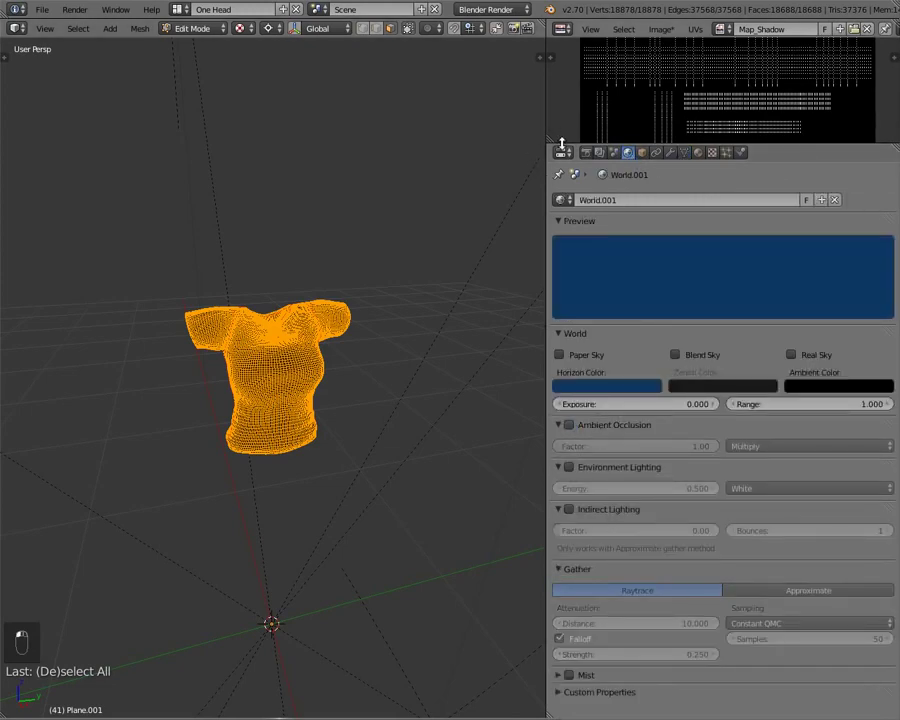
# Set the bake mode to Shadow with a 16 px margin
pyautogui.click(585, 153)
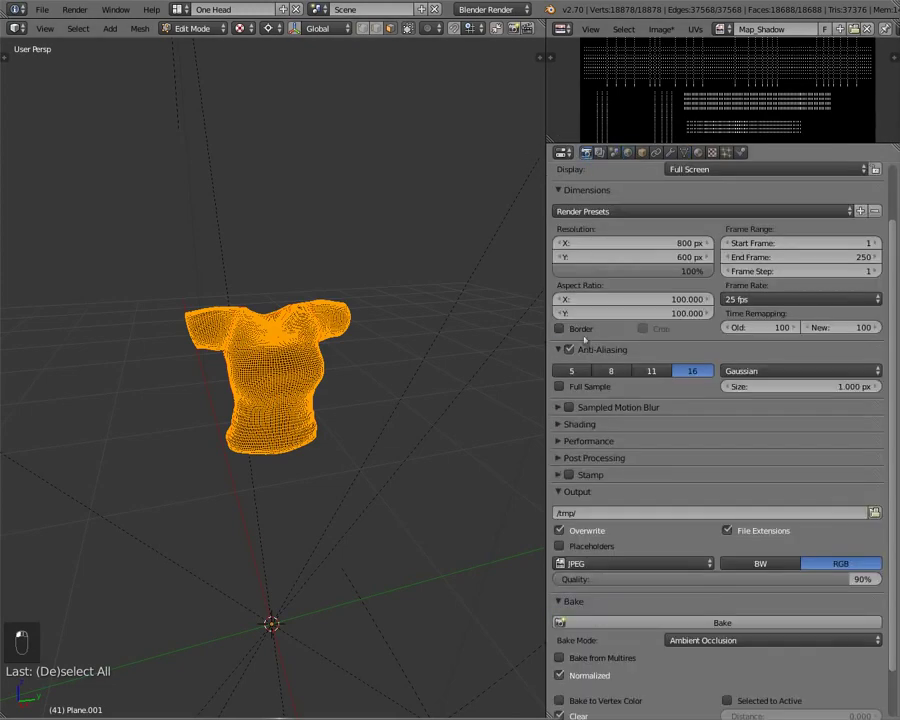
pyautogui.click(717, 640)
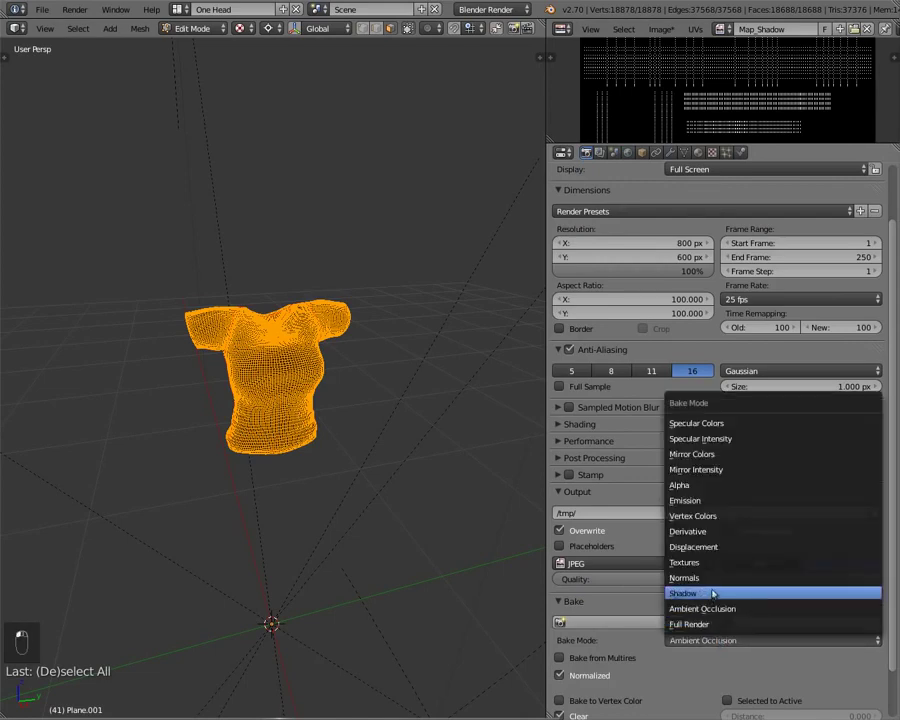
pyautogui.click(713, 594)
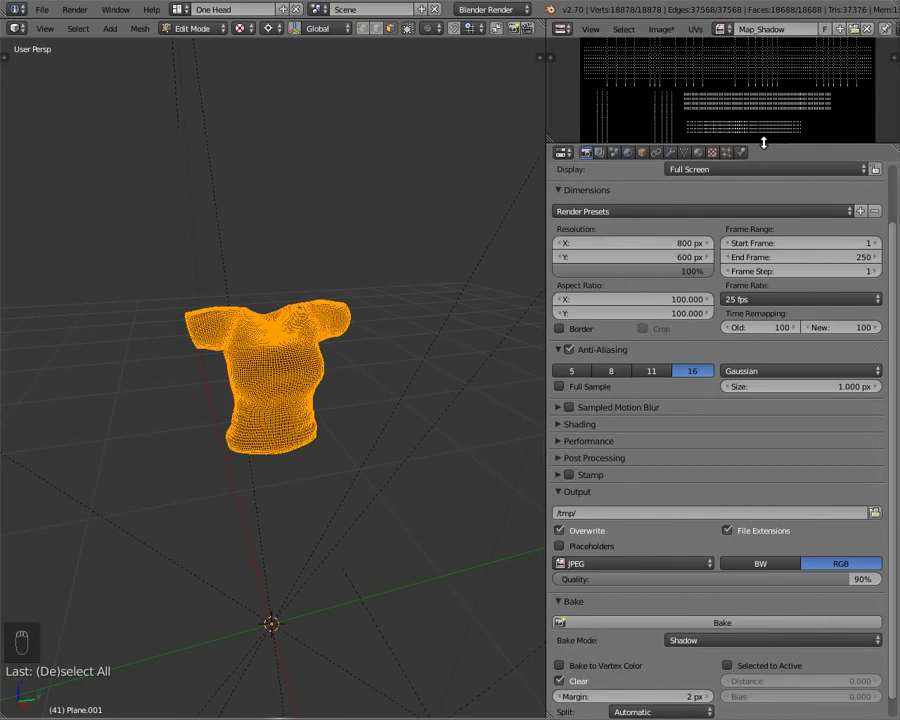
pyautogui.moveTo(623, 697); pyautogui.dragTo(640, 697)
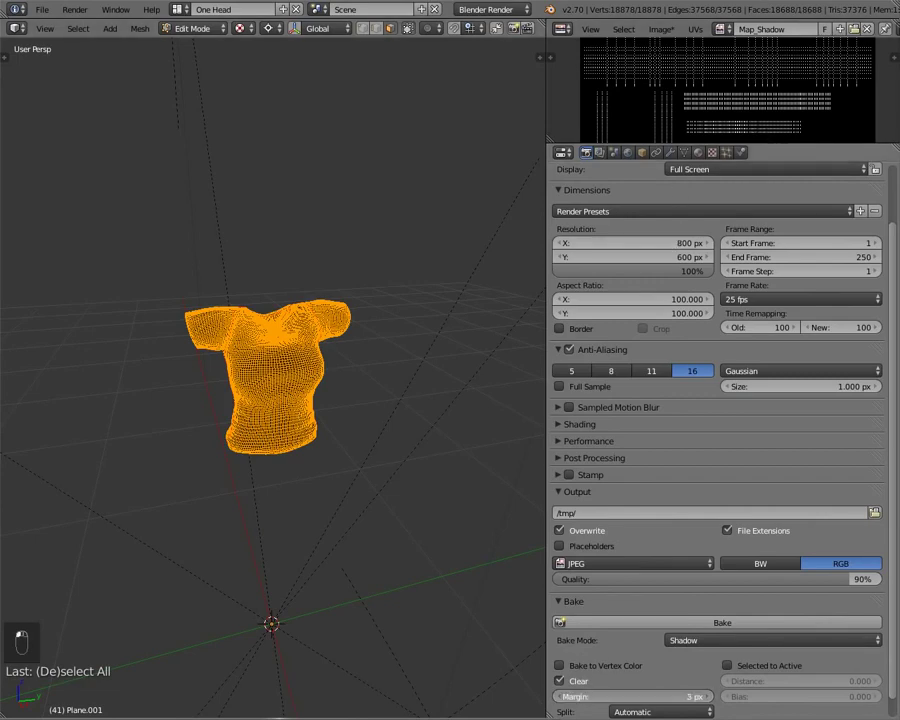
pyautogui.click(668, 697)
pyautogui.write('16')
pyautogui.press('Return')
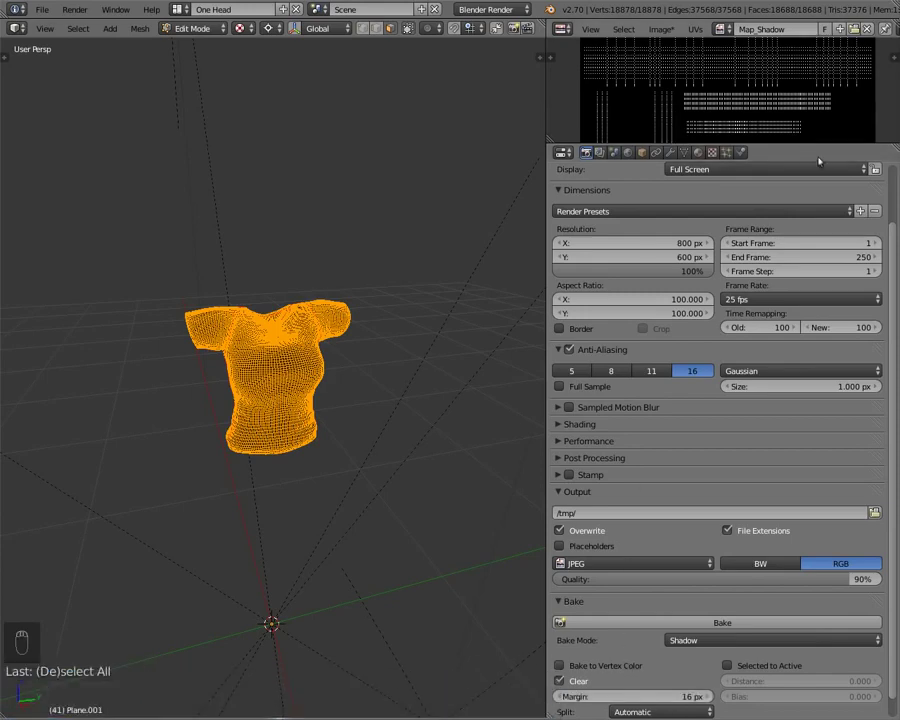
# Select all UVs, bake the shadow map into Map_Shadow and maximize the image editor
pyautogui.press('a')
pyautogui.press('a')
pyautogui.press('a')
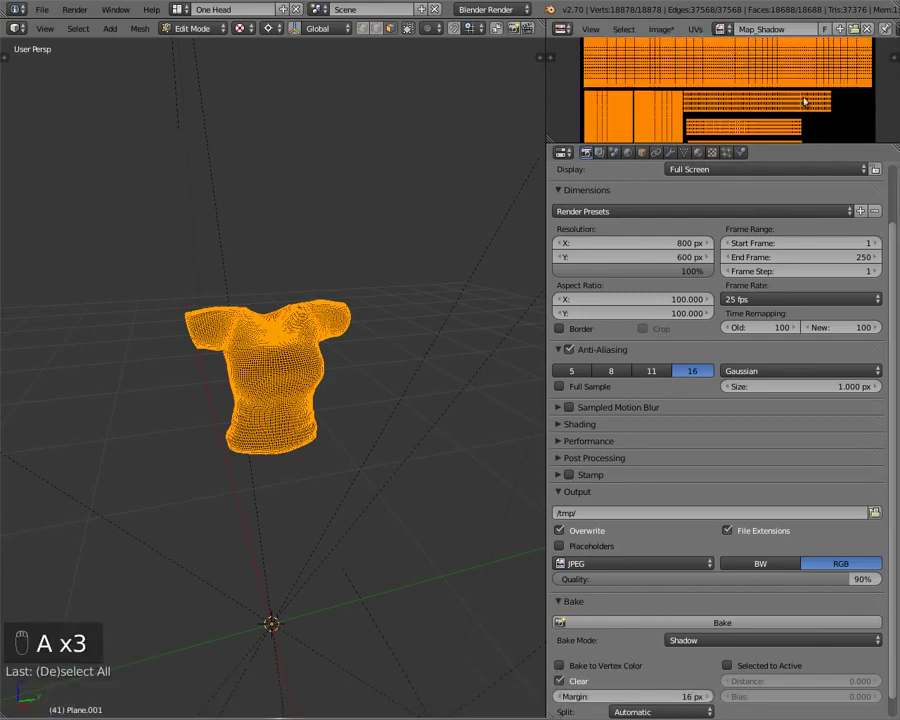
pyautogui.click(596, 626)
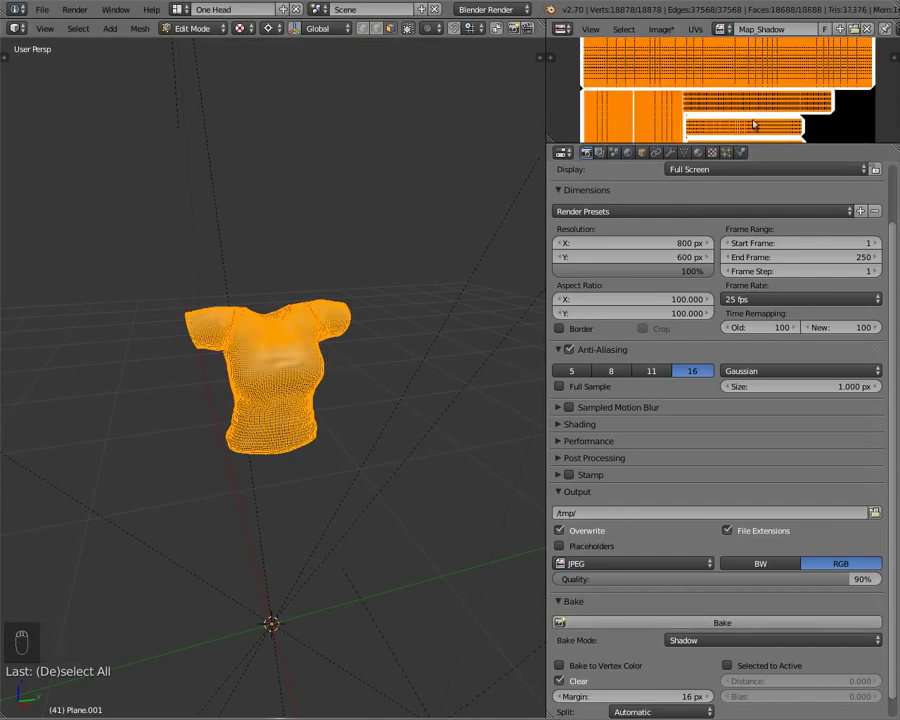
pyautogui.hotkey('ctrl', 'Up')
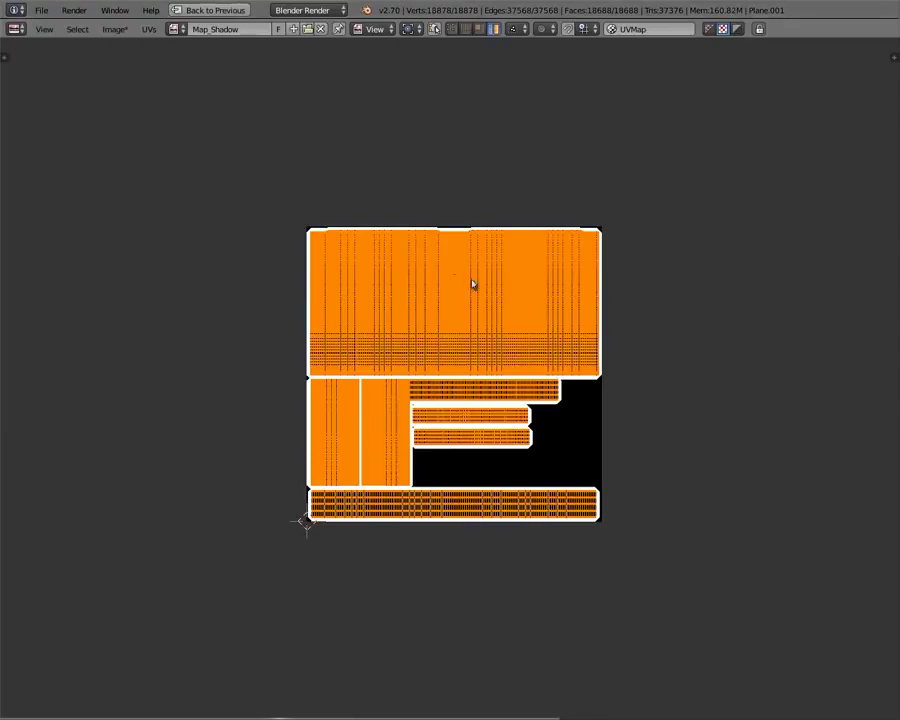
# Bake the high-poly shirt to the Map_Shadow image with the bake mode set to Full Render
pyautogui.press('Tab')
pyautogui.scroll(2, 431, 305)
pyautogui.scroll(-3, 426, 306)
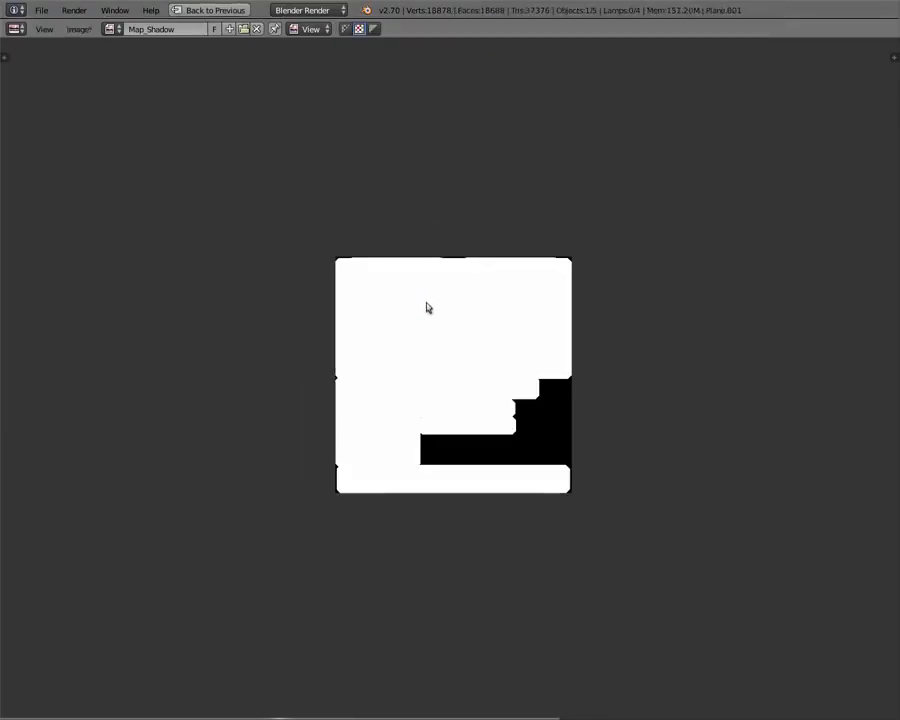
pyautogui.press('Tab')
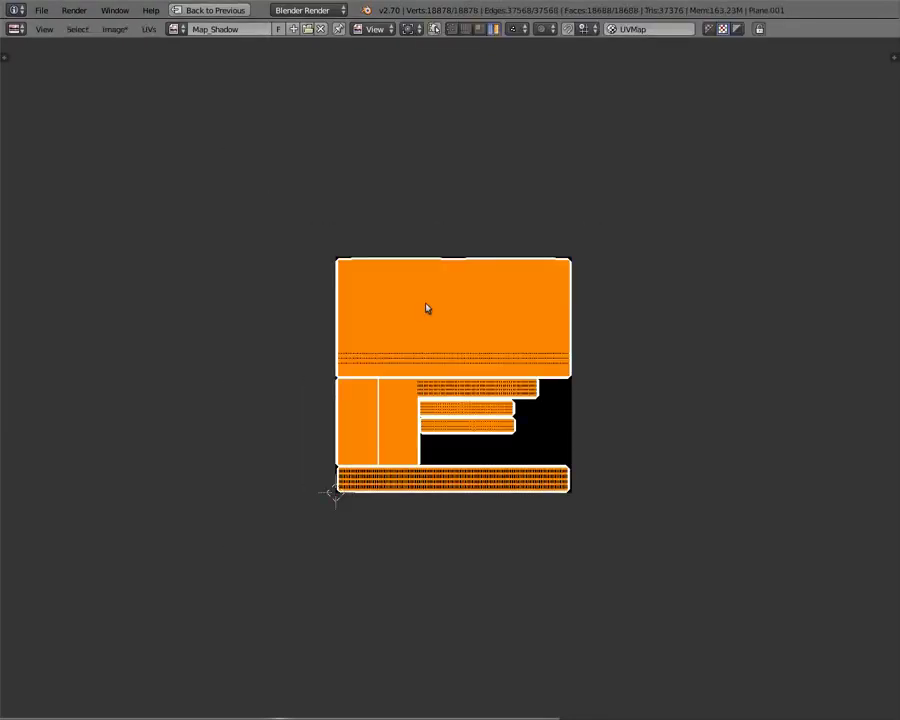
pyautogui.hotkey('ctrl', 'Up')
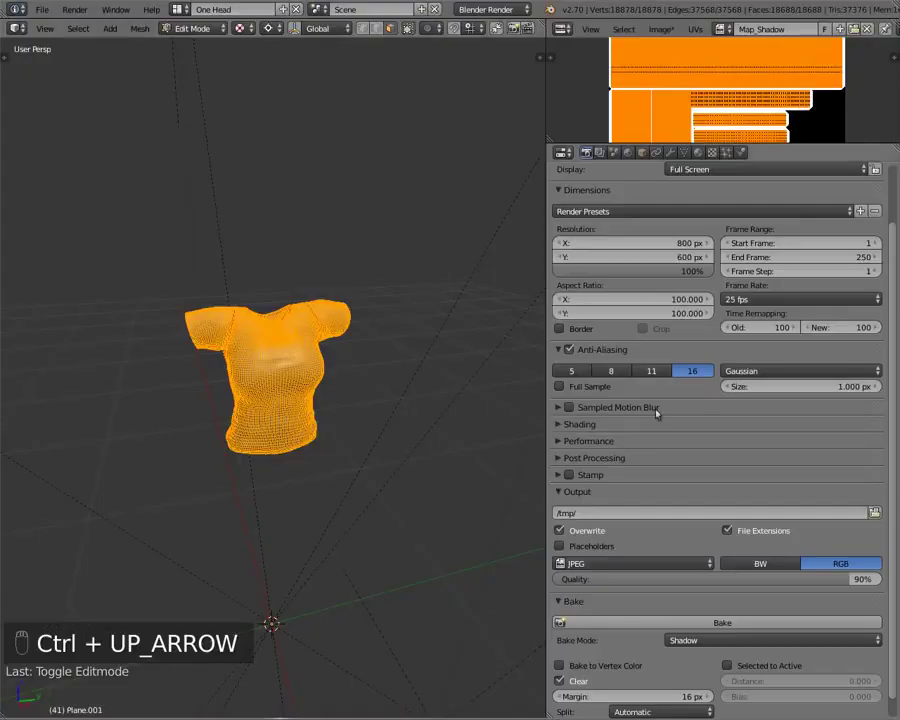
pyautogui.click(699, 642)
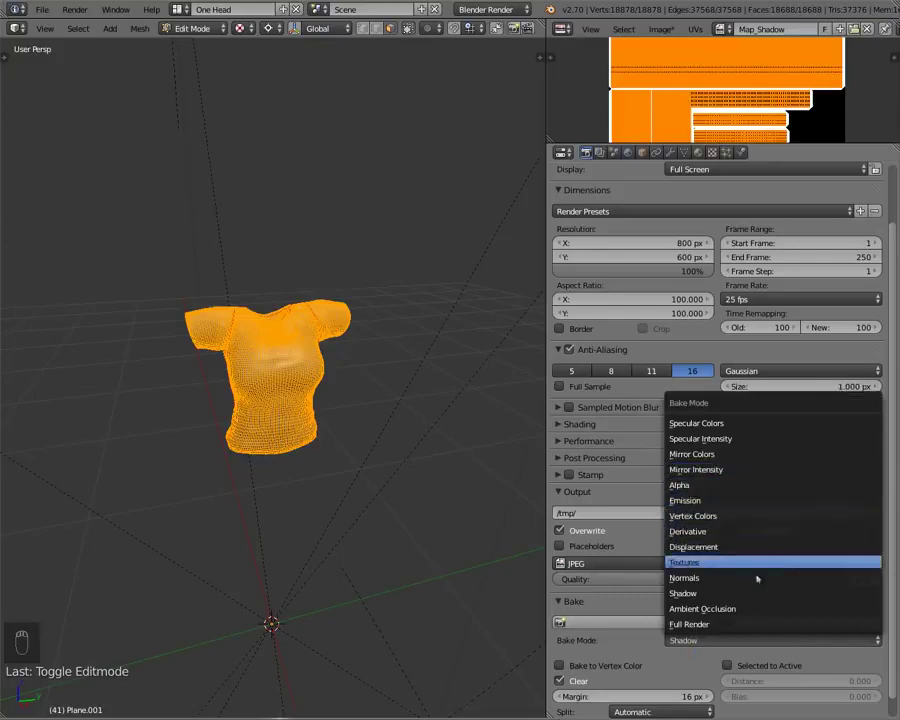
pyautogui.click(736, 624)
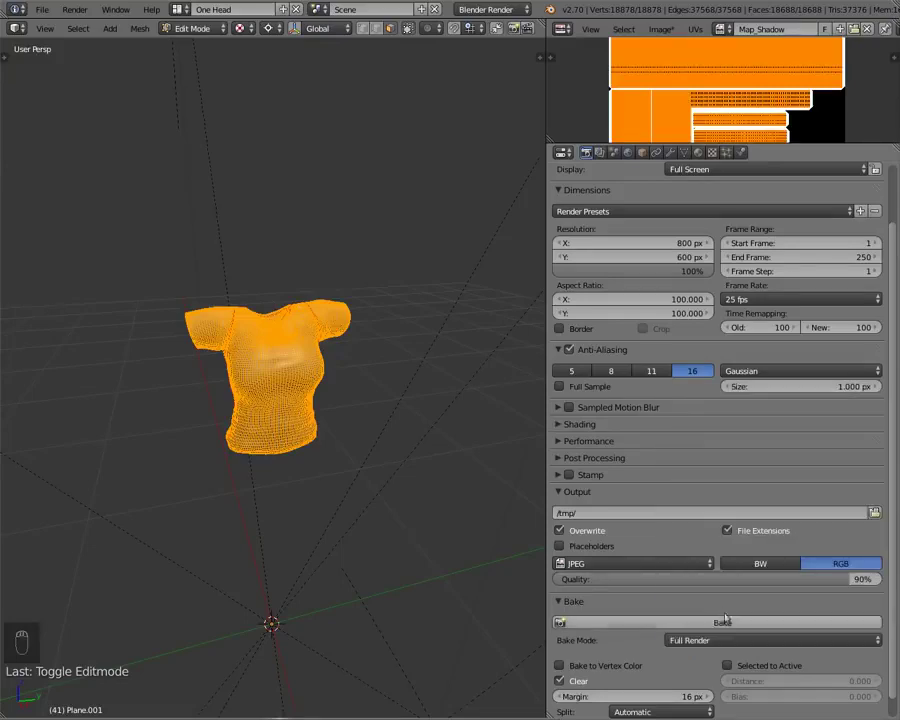
pyautogui.click(700, 622)
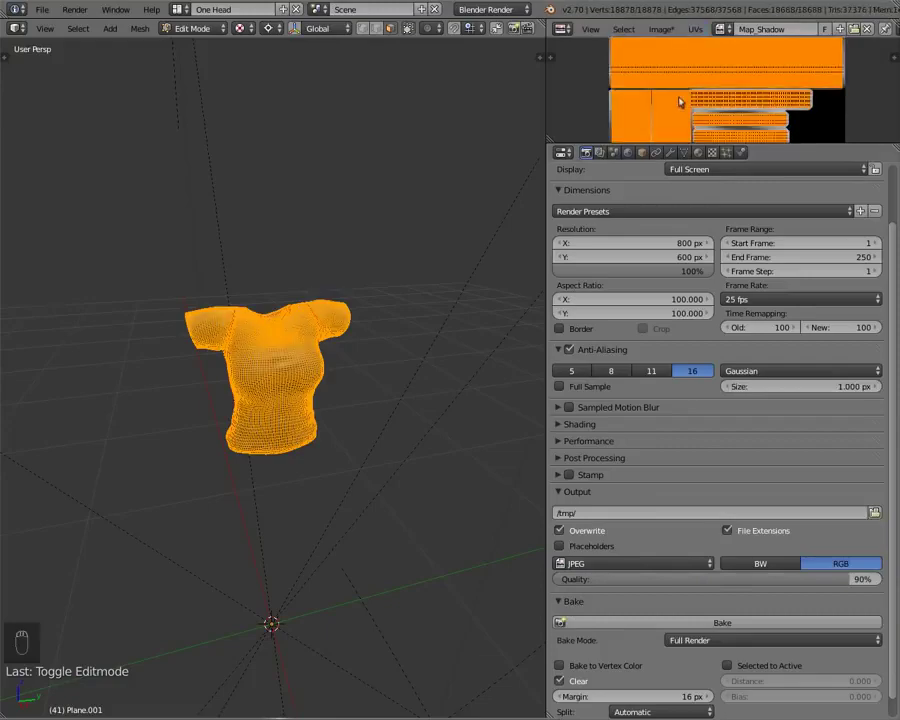
# Check the baked map without the UV overlay and save it as Map_Shadow.png in RGB with increased compression
pyautogui.hotkey('ctrl', 'Up')
pyautogui.press('Tab')
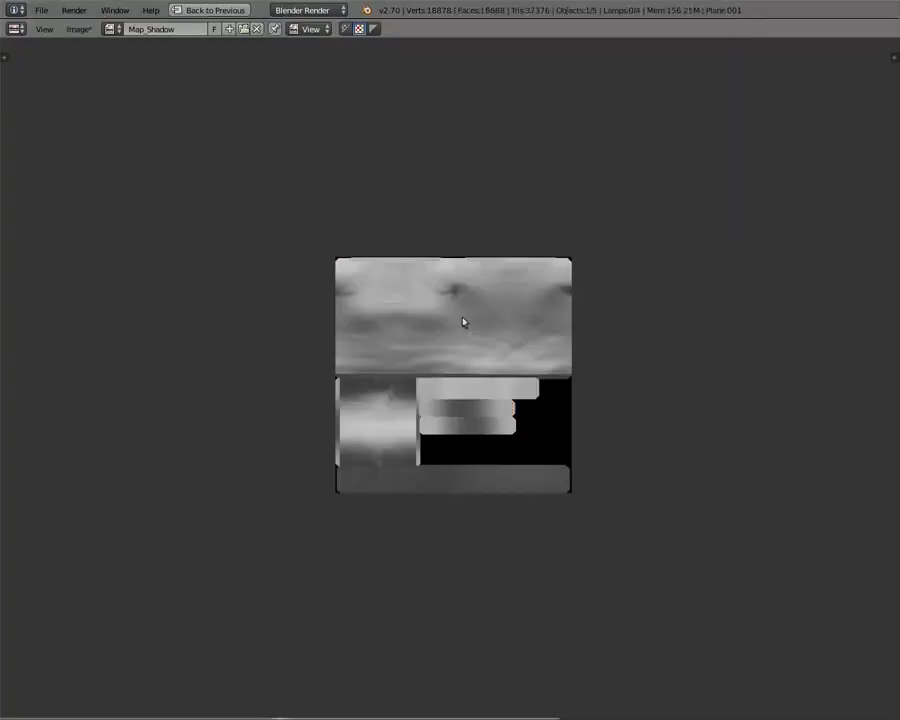
pyautogui.scroll(3, 465, 331)
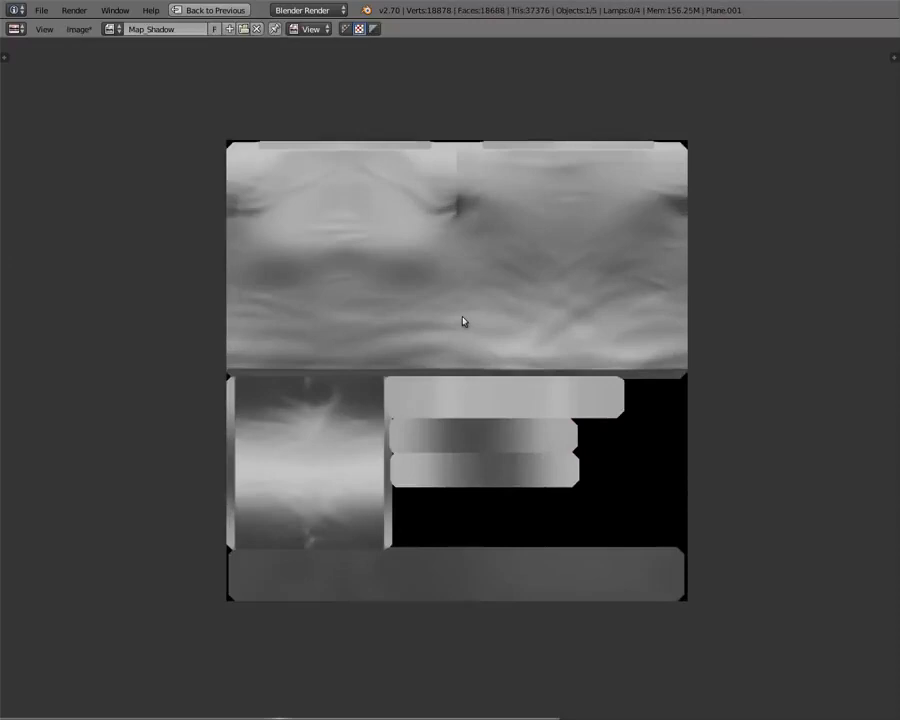
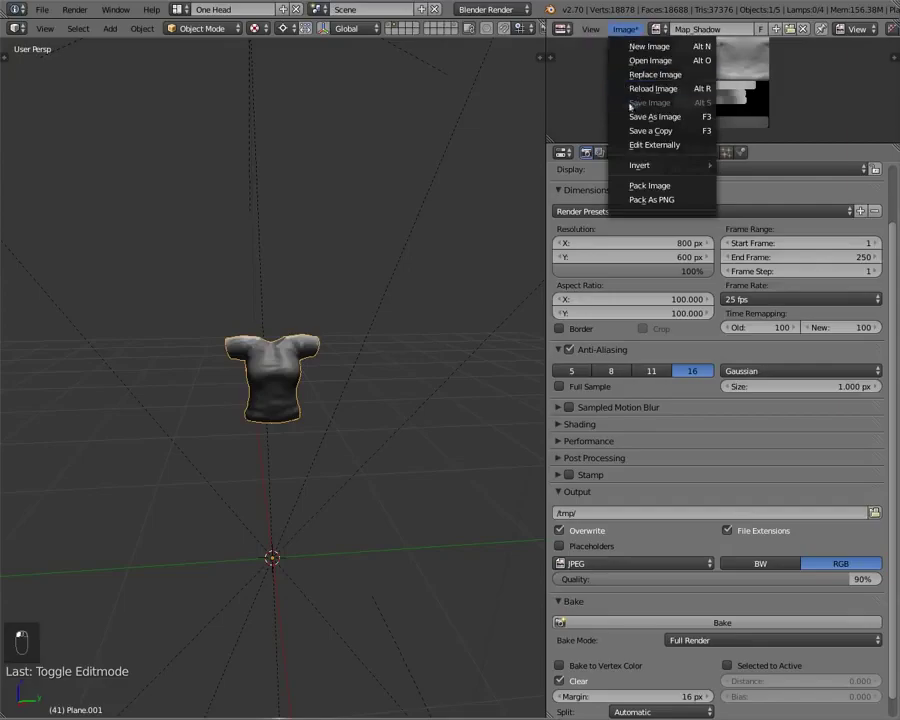
pyautogui.click(629, 118)
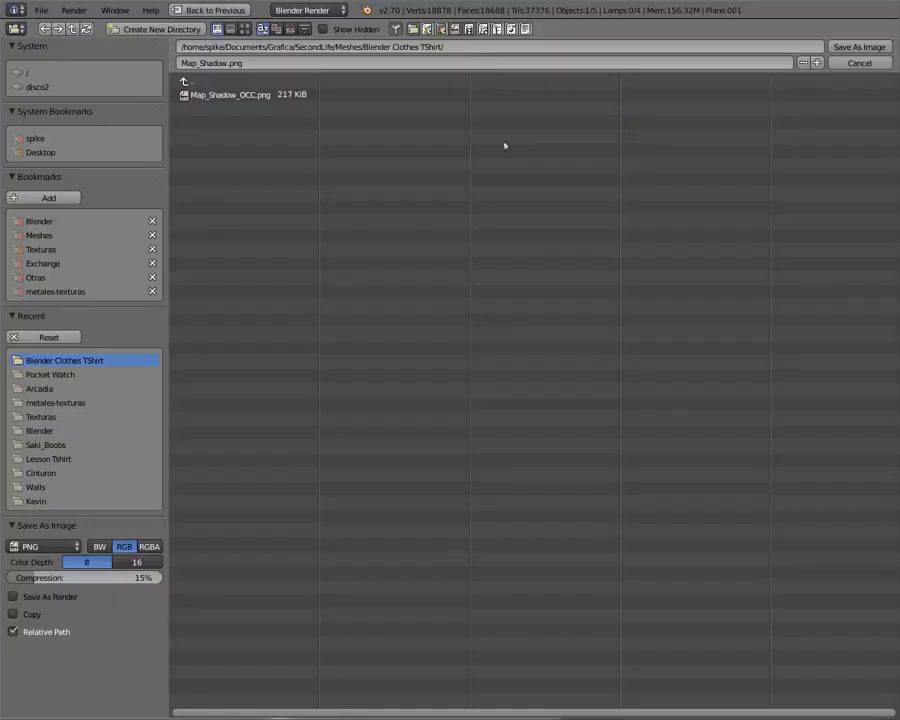
pyautogui.moveTo(22, 580); pyautogui.dragTo(160, 578)
pyautogui.click(840, 46)
# Show the low-poly shirt on the first layer and assign the Map_Shadow image to its UV layout
pyautogui.moveTo(302, 376); pyautogui.dragTo(244, 341, button='middle')
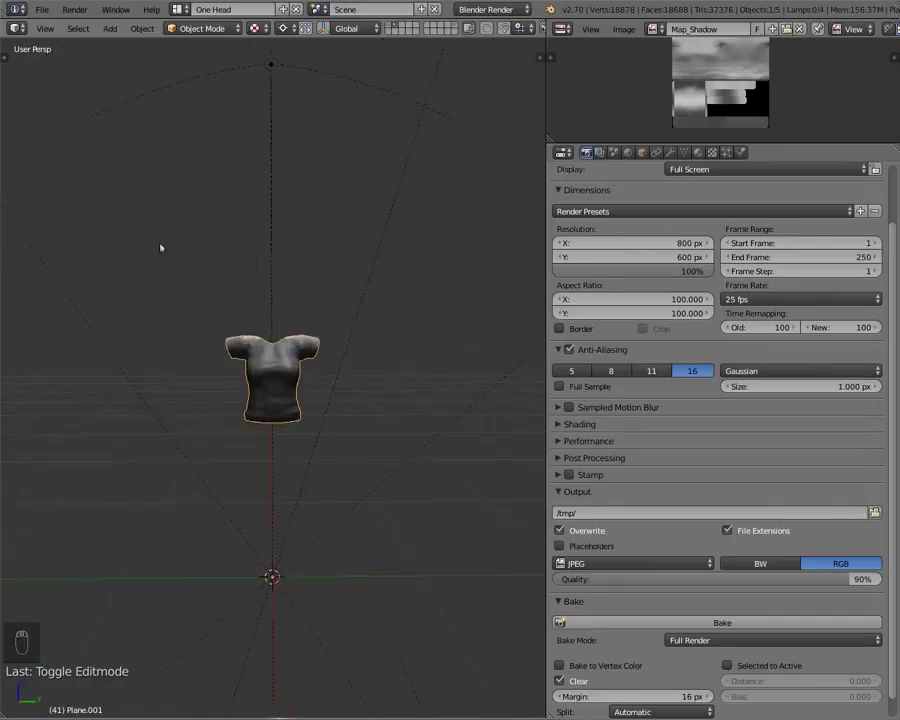
pyautogui.press('1')
pyautogui.moveTo(161, 247); pyautogui.dragTo(361, 414, button='middle')
pyautogui.scroll(3, 260, 403)
pyautogui.press('Tab')
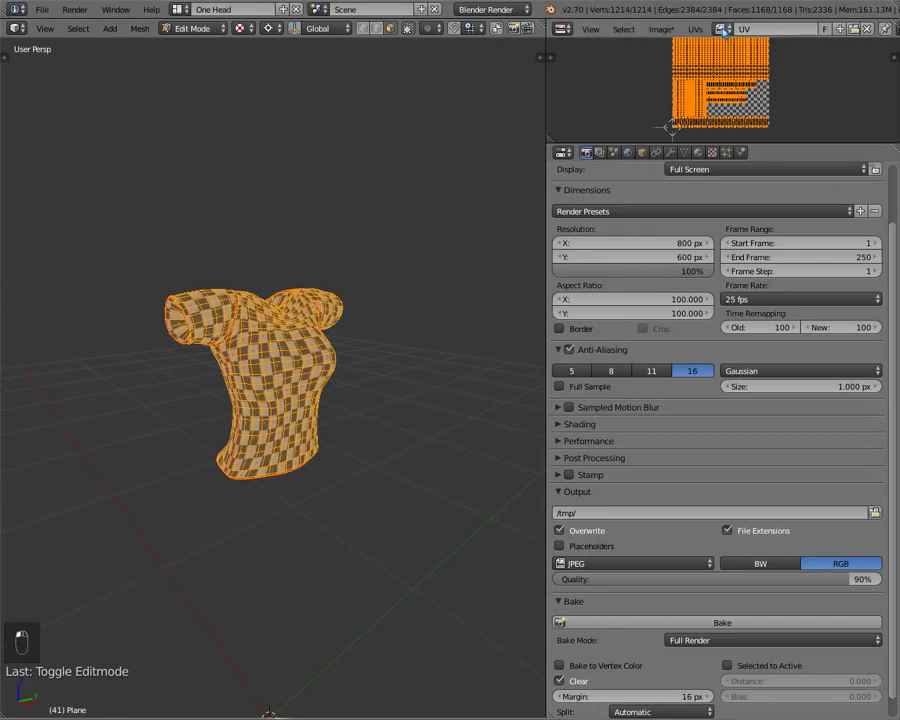
pyautogui.click(721, 28)
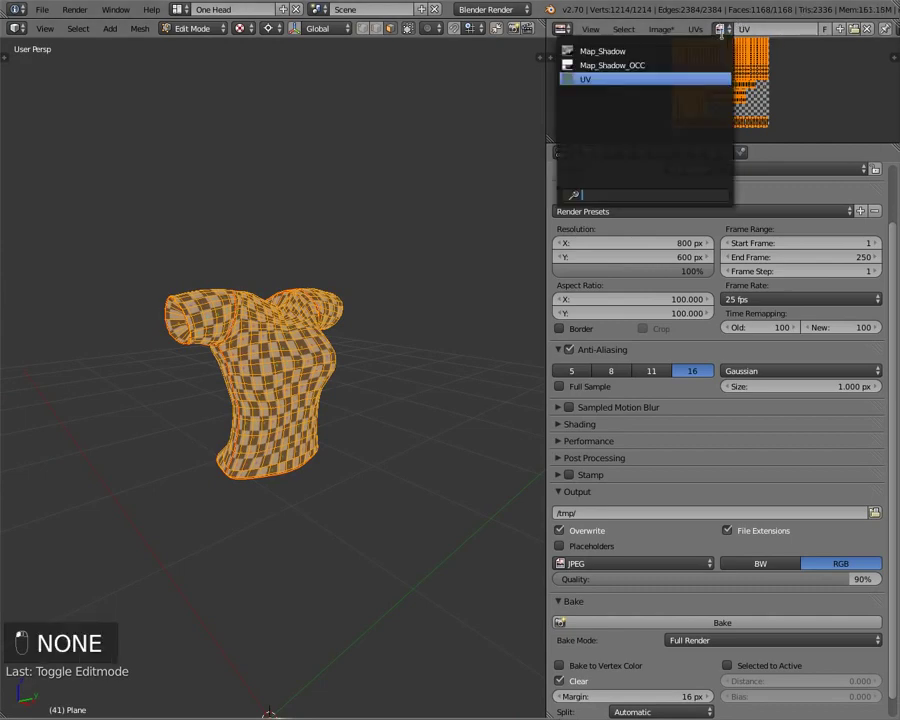
pyautogui.click(621, 52)
# Examine the baked shading on the low-poly shirt from the front, sides and sleeve openings in Object Mode
pyautogui.press('Tab')
pyautogui.moveTo(174, 399); pyautogui.dragTo(267, 360, button='middle')
pyautogui.press('Tab')
pyautogui.press('Tab')
pyautogui.scroll(3, 300, 358)
pyautogui.moveTo(321, 358); pyautogui.dragTo(197, 425, button='middle')
pyautogui.scroll(-3, 348, 399)
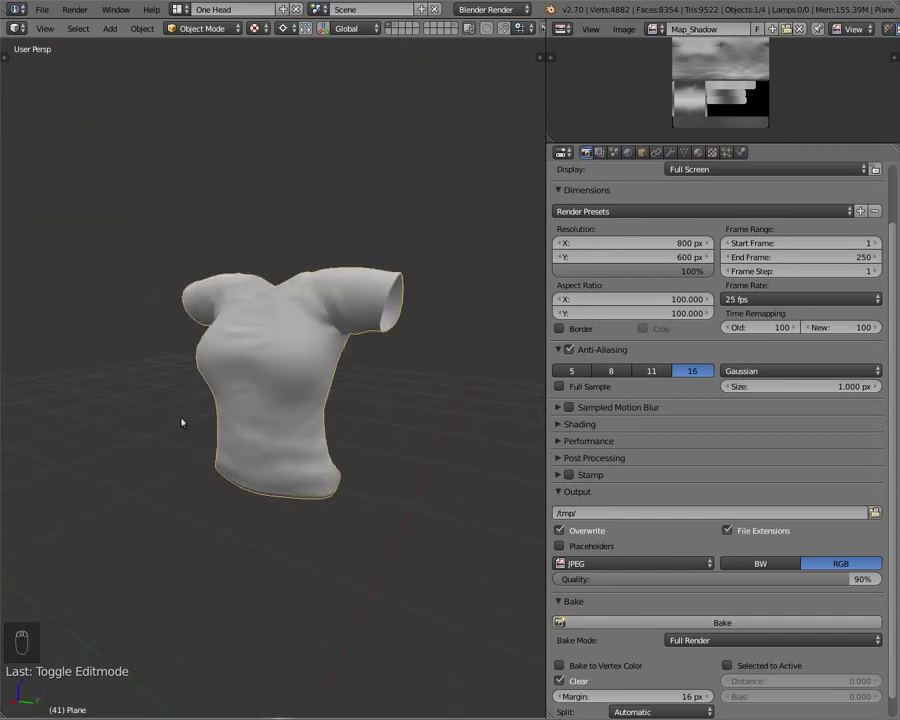
pyautogui.moveTo(412, 438); pyautogui.dragTo(300, 410, button='middle')
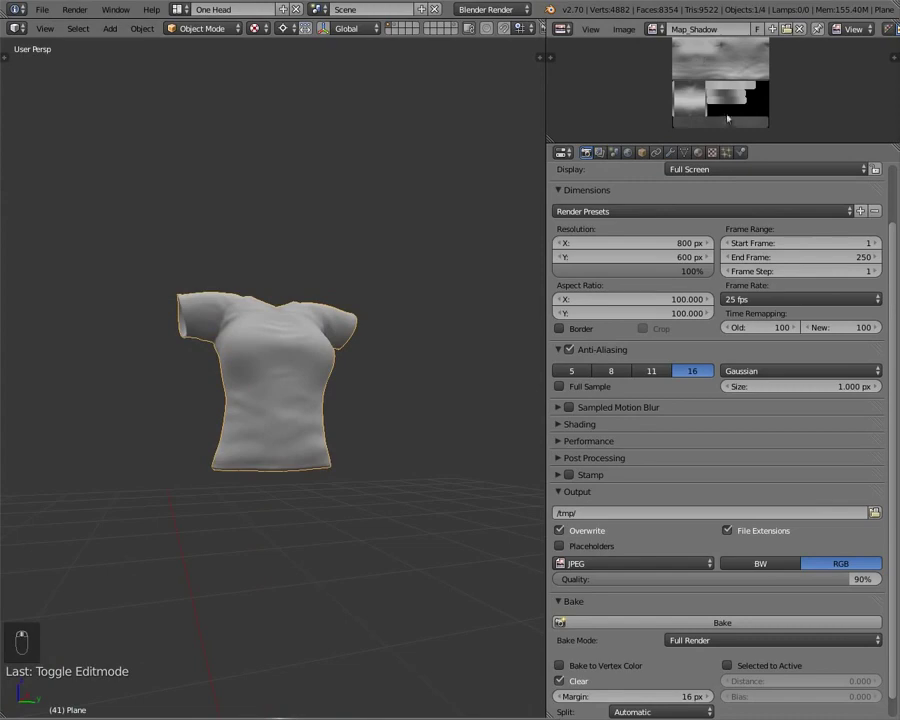
pyautogui.moveTo(243, 418); pyautogui.dragTo(222, 444, button='middle')
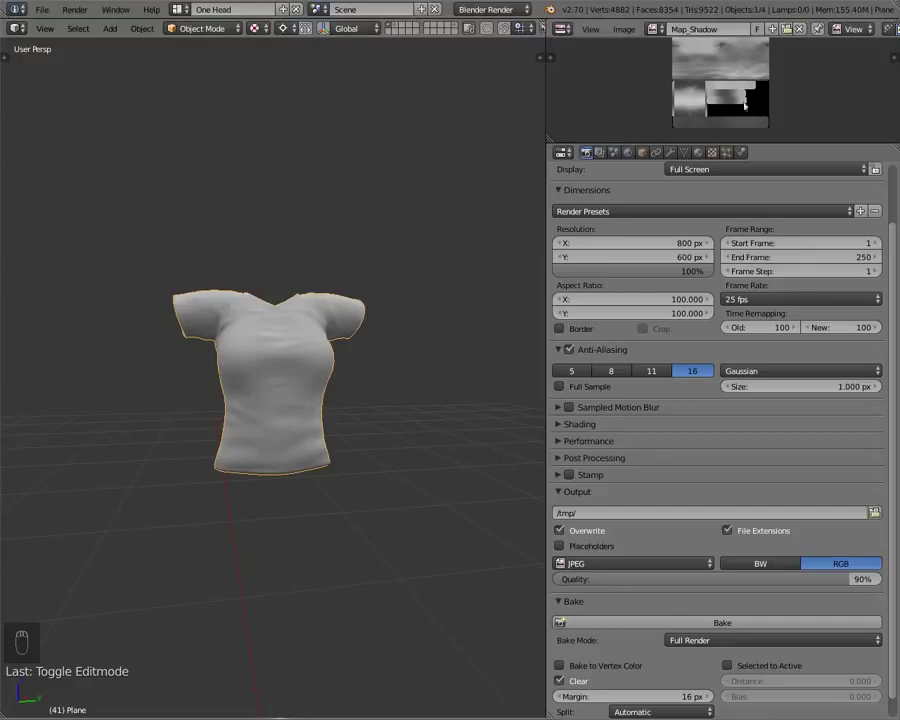
pyautogui.scroll(2, 580, 95)
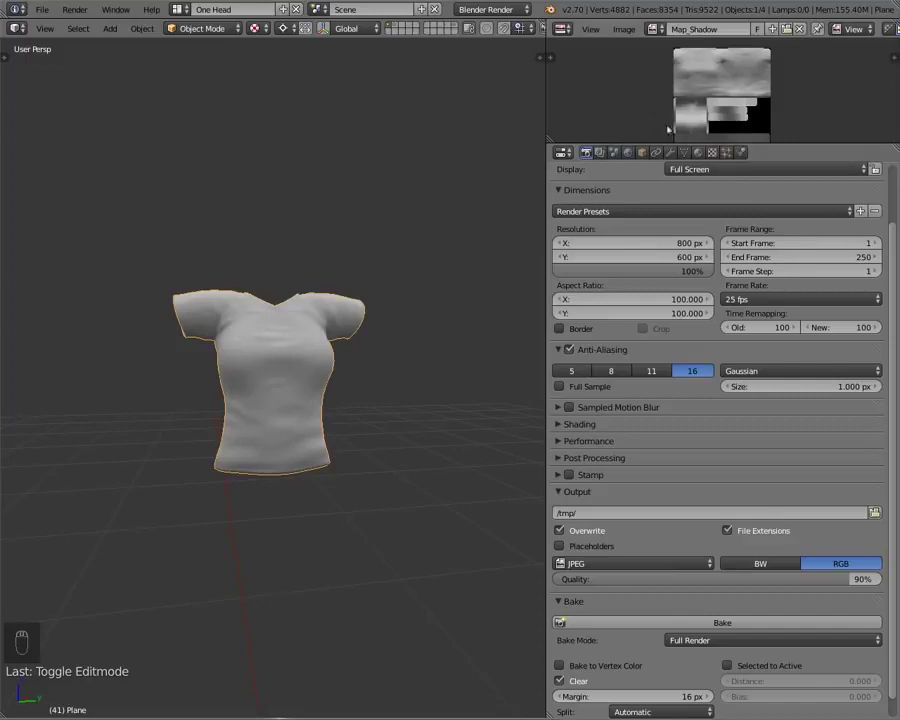
pyautogui.moveTo(301, 462); pyautogui.dragTo(440, 476, button='middle')
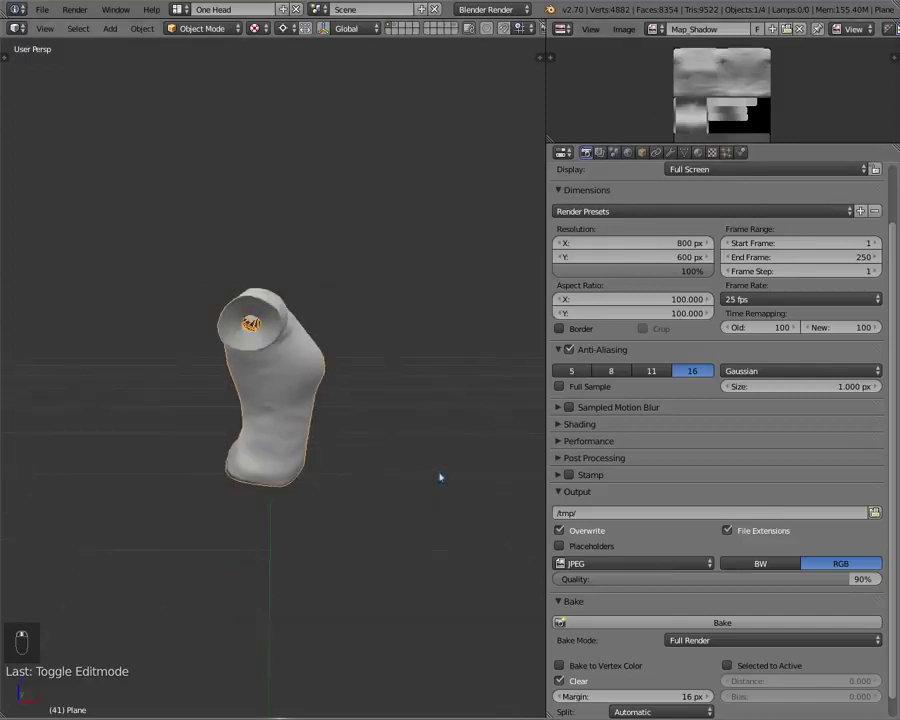
pyautogui.scroll(-1, 622, 482)
pyautogui.moveTo(395, 384); pyautogui.dragTo(215, 360, button='middle')
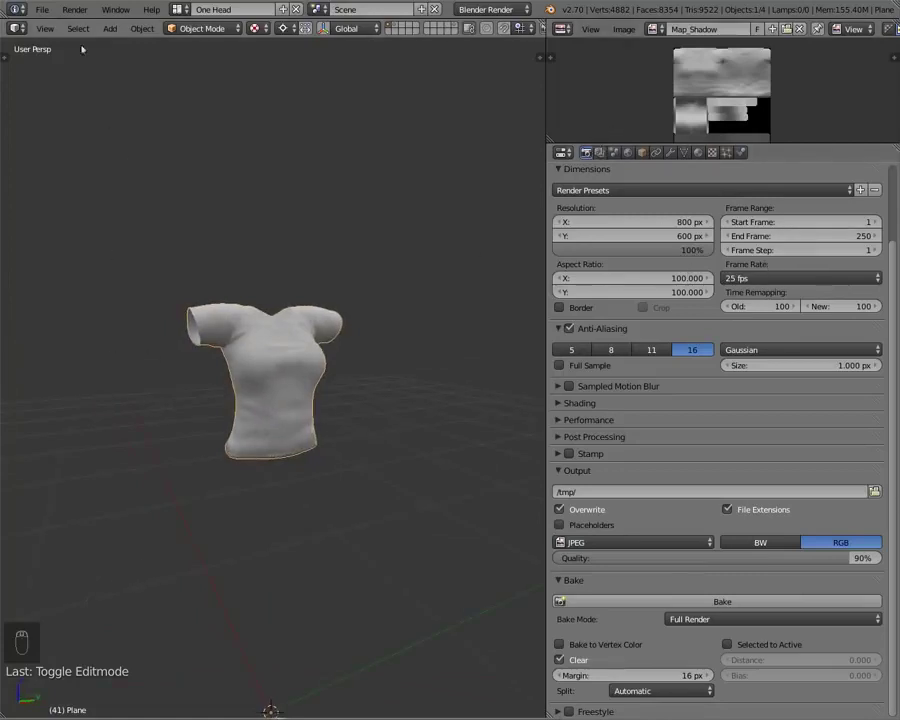
# Change the image editor area to an Outliner and enlarge it to list all the scene's objects
pyautogui.click(42, 9)
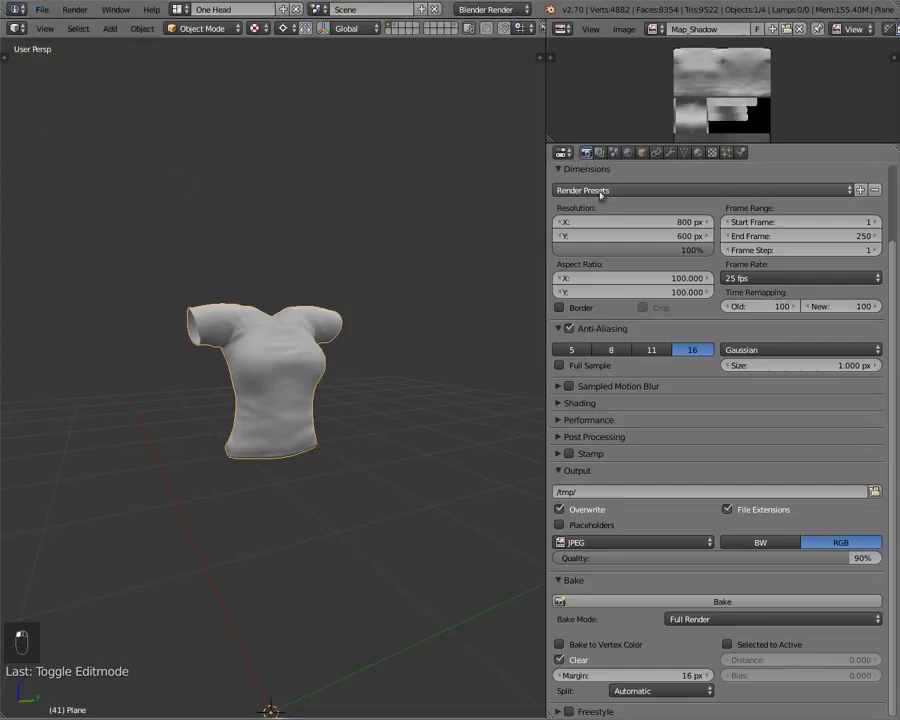
pyautogui.click(563, 29)
pyautogui.click(563, 29)
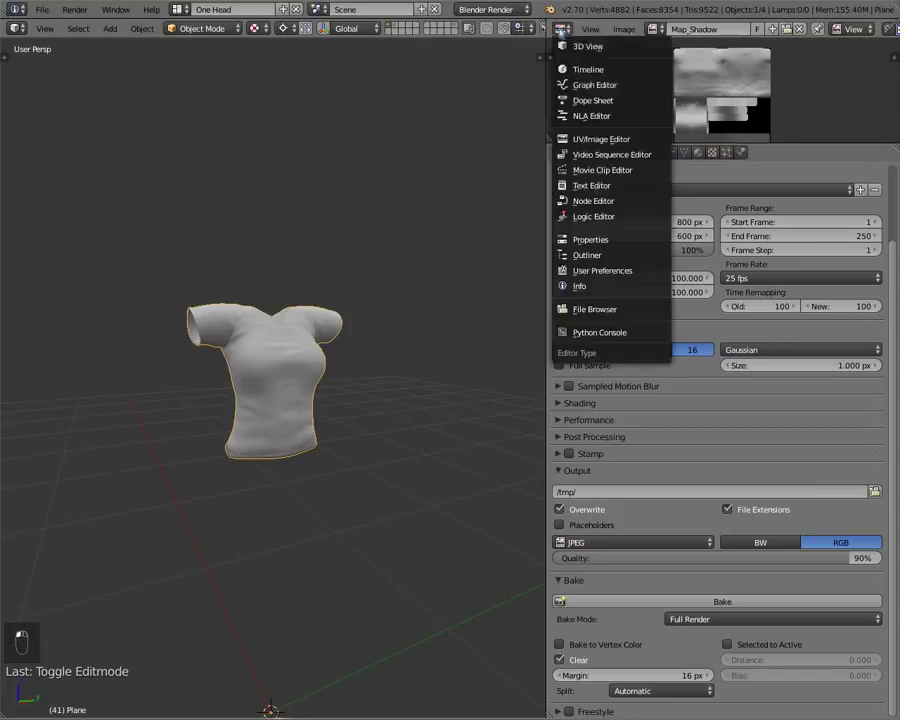
pyautogui.click(585, 255)
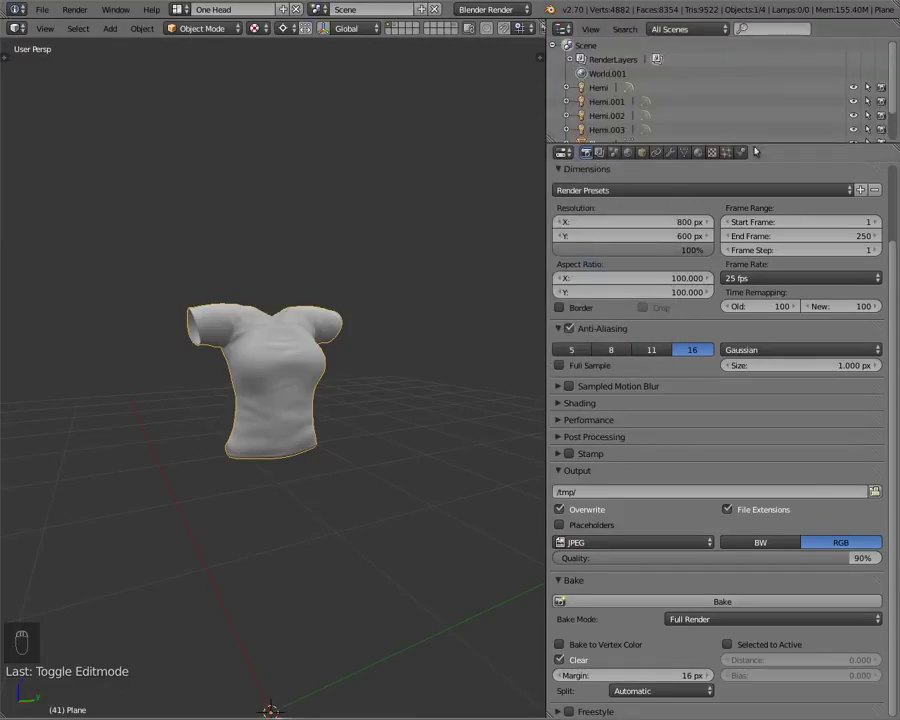
pyautogui.moveTo(758, 148); pyautogui.dragTo(766, 230)
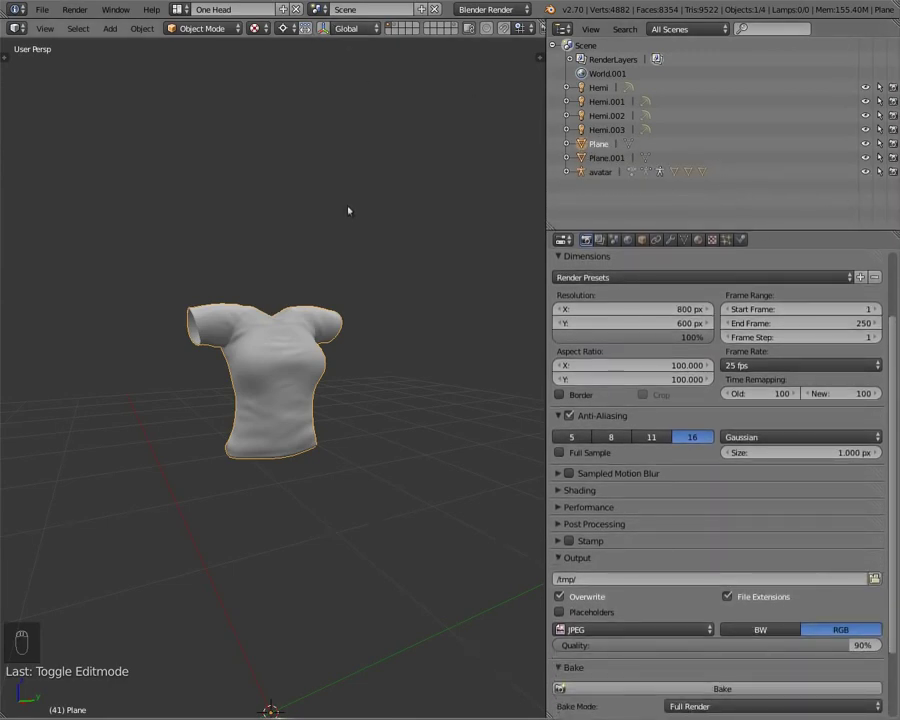
# Examine the high-poly shirt and lamps on the second layer and return to the low-poly shirt on the first layer
pyautogui.press('2')
pyautogui.moveTo(187, 362)
pyautogui.mouseDown(button='middle')
pyautogui.moveTo(297, 382)
pyautogui.moveTo(143, 402)
pyautogui.moveTo(188, 308)
pyautogui.mouseUp(button='middle')
pyautogui.moveTo(288, 373)
pyautogui.mouseDown(button='middle')
pyautogui.moveTo(238, 322)
pyautogui.moveTo(305, 352)
pyautogui.moveTo(280, 380)
pyautogui.mouseUp(button='middle')
pyautogui.scroll(-6, 240, 366)
pyautogui.scroll(3, 282, 381)
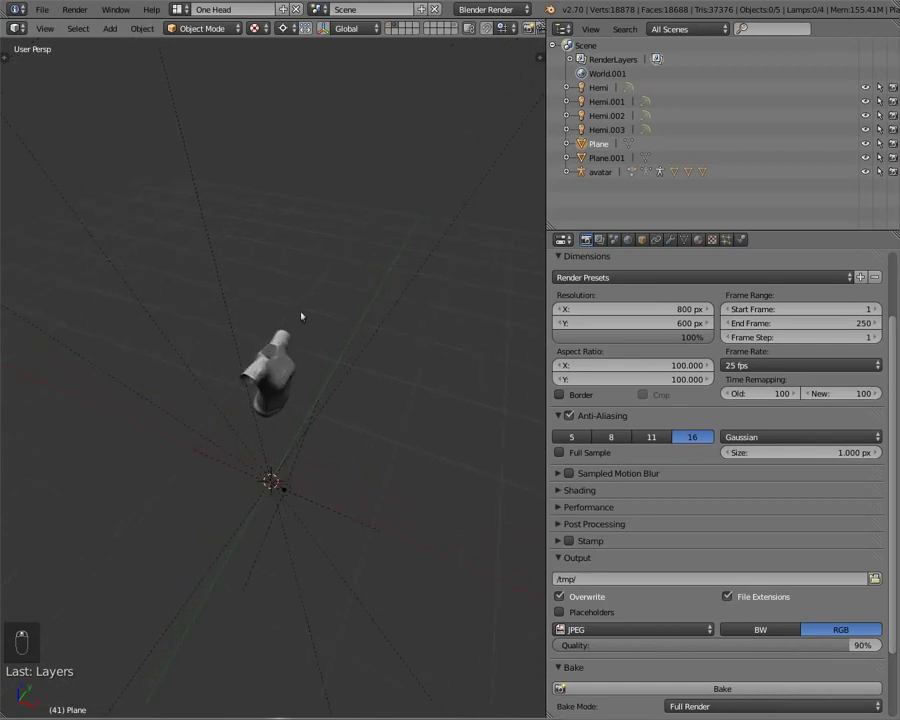
pyautogui.press('1')
pyautogui.moveTo(255, 473); pyautogui.dragTo(199, 352, button='middle')
pyautogui.scroll(3, 150, 345)
pyautogui.scroll(2, 287, 346)
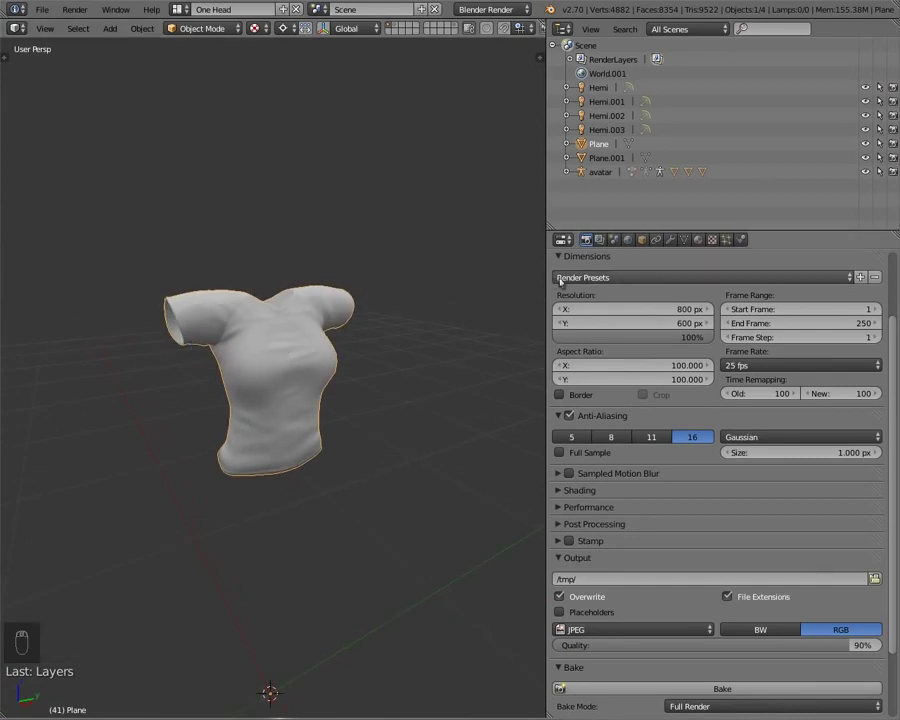
# Rename both the low-poly shirt object and its mesh data to Shirt
pyautogui.doubleClick(597, 145)
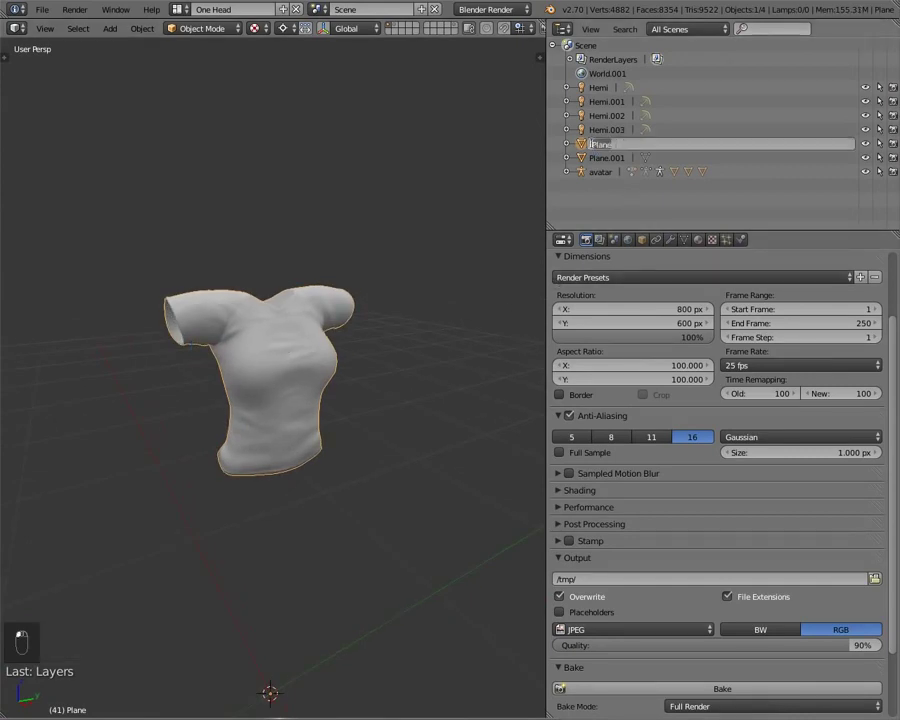
pyautogui.write('Shirt')
pyautogui.press('Return')
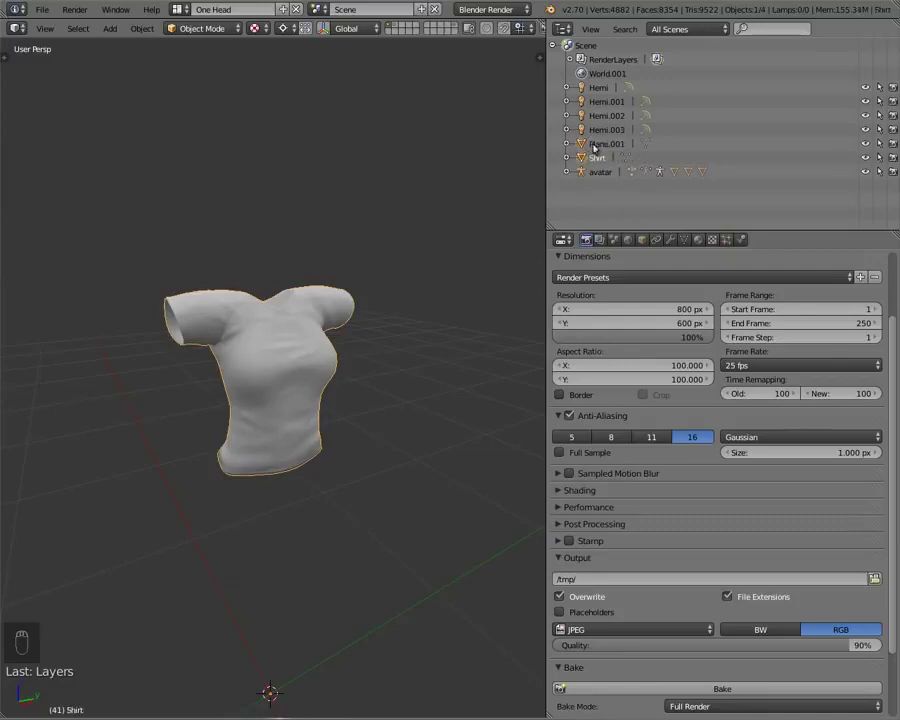
pyautogui.click(683, 241)
pyautogui.click(614, 285)
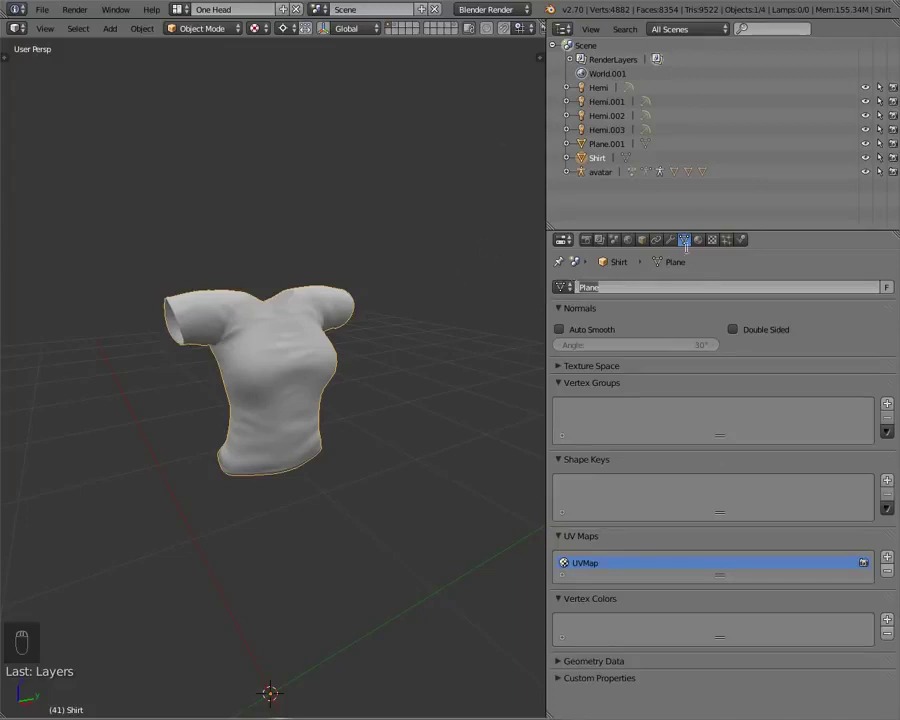
pyautogui.write('Shirt')
pyautogui.press('Return')
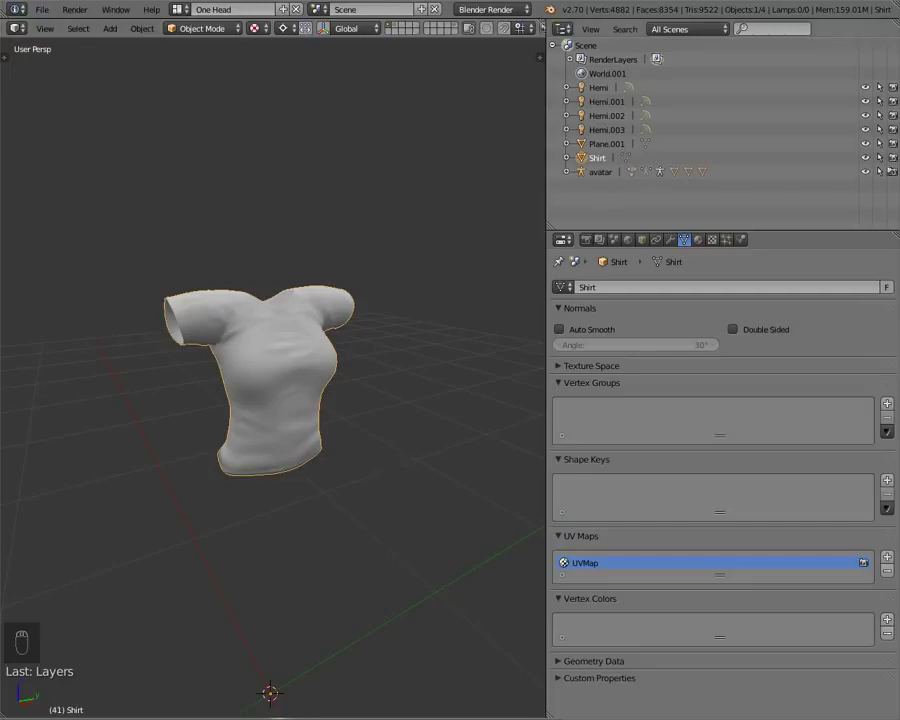
# Expand the avatar's hierarchy in the Outliner and display the avatar together with the shirt
pyautogui.click(566, 172)
pyautogui.scroll(-2, 831, 189)
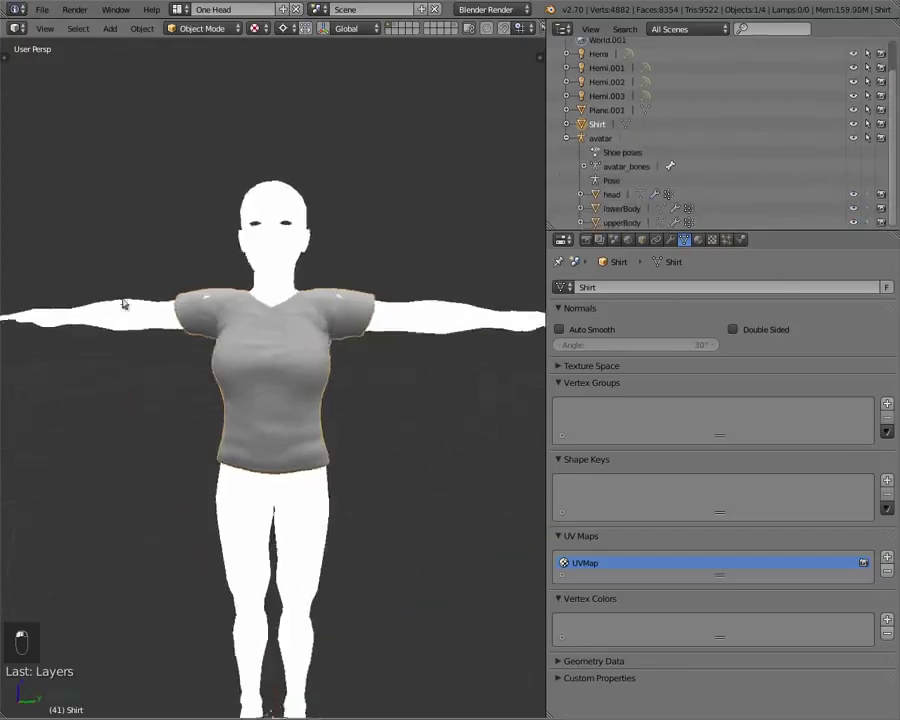
pyautogui.moveTo(114, 301); pyautogui.dragTo(211, 249, button='middle')
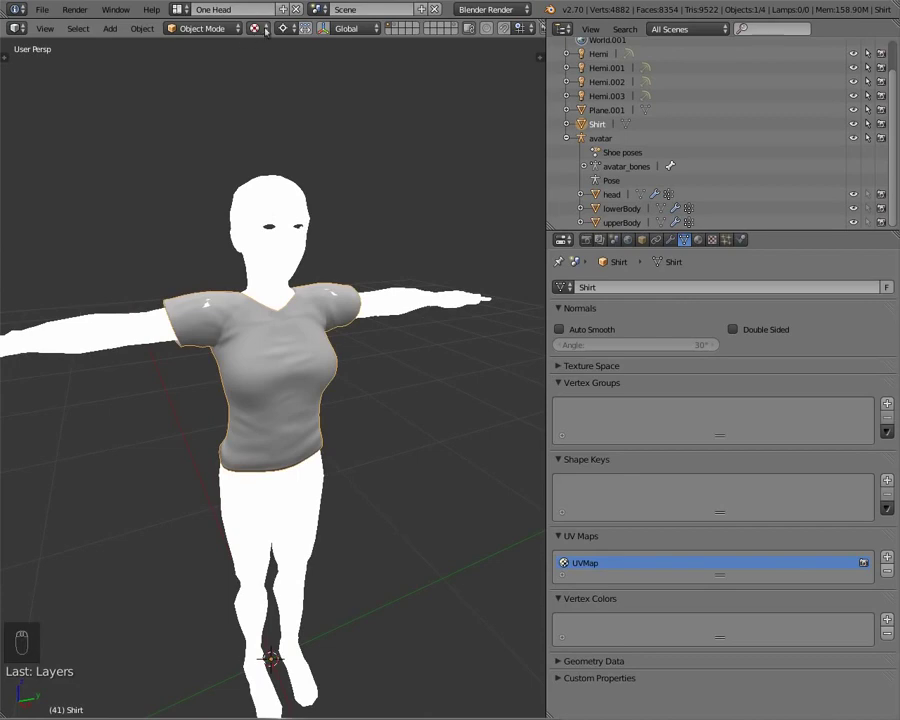
# Switch the viewport to Solid shading and examine the shirt's fit on the avatar from several angles
pyautogui.press('z')
pyautogui.press('z')
pyautogui.press('z')
pyautogui.moveTo(271, 313)
pyautogui.mouseDown(button='middle')
pyautogui.moveTo(242, 326)
pyautogui.moveTo(295, 341)
pyautogui.moveTo(155, 367)
pyautogui.moveTo(241, 342)
pyautogui.moveTo(462, 354)
pyautogui.moveTo(199, 383)
pyautogui.mouseUp(button='middle')
pyautogui.scroll(5, 199, 383)
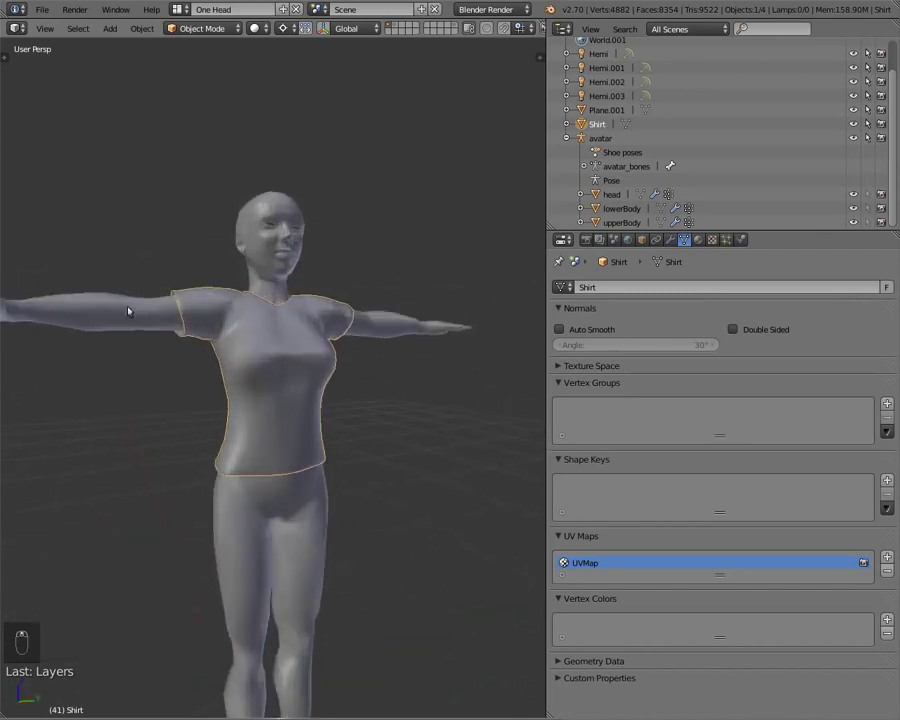
pyautogui.moveTo(131, 311); pyautogui.dragTo(251, 402, button='middle')
pyautogui.scroll(-2, 258, 294)
pyautogui.moveTo(262, 270); pyautogui.dragTo(263, 345, button='middle')
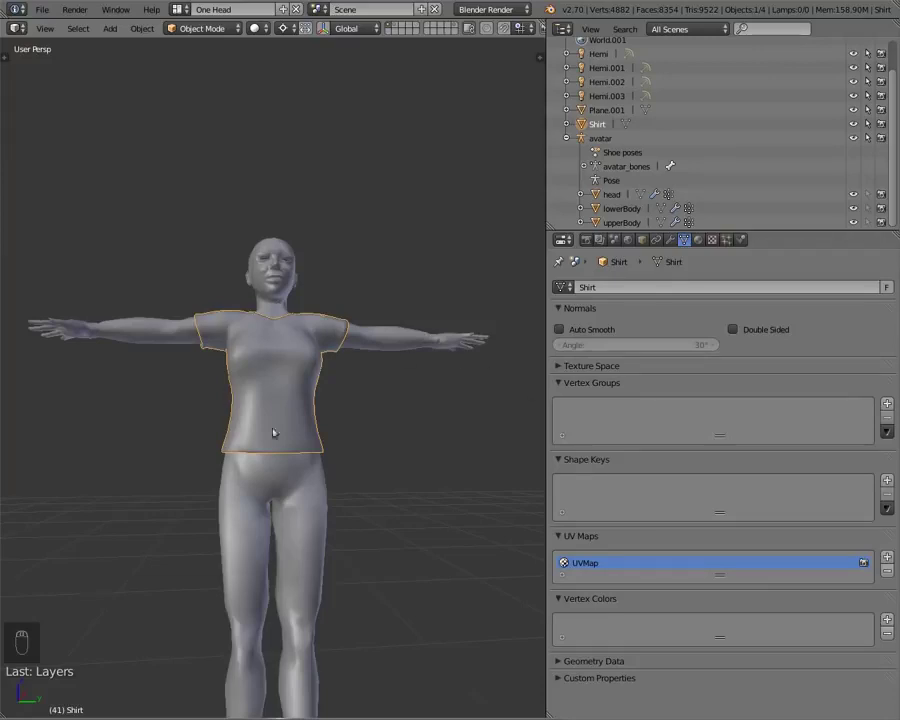
pyautogui.moveTo(212, 461); pyautogui.dragTo(286, 436, button='middle')
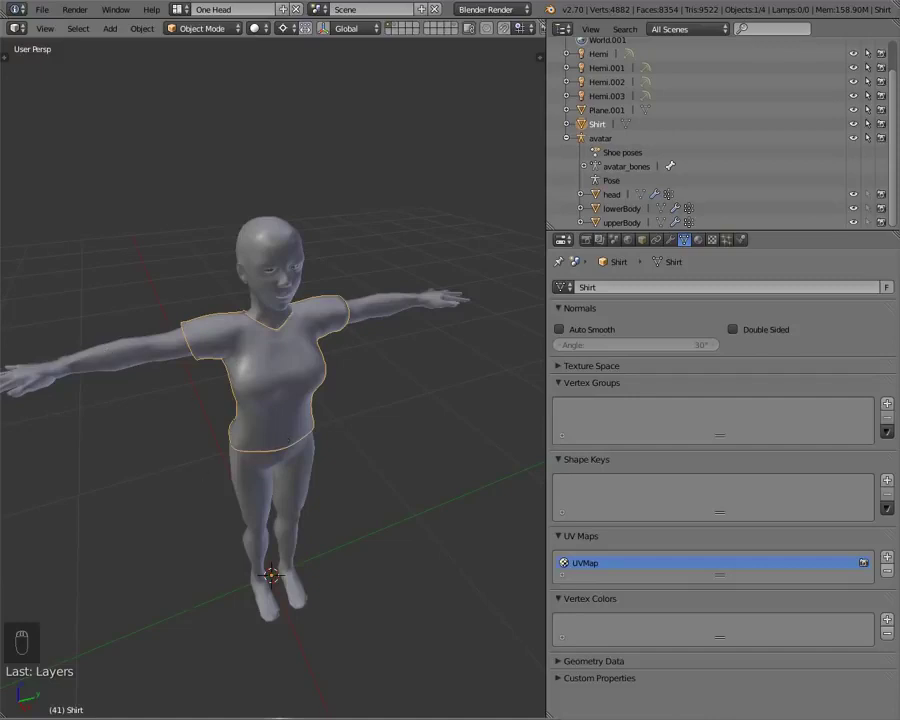
pyautogui.moveTo(258, 597); pyautogui.dragTo(187, 460, button='middle')
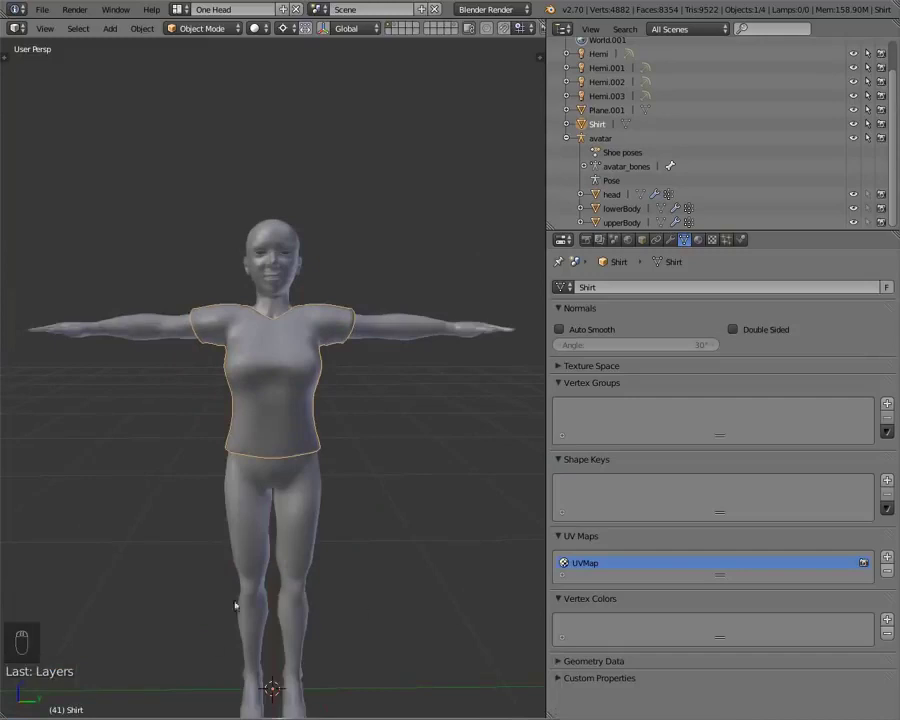
# Display only the layer holding the avatar's armature and select the armature
pyautogui.moveTo(228, 666); pyautogui.dragTo(253, 483, button='middle')
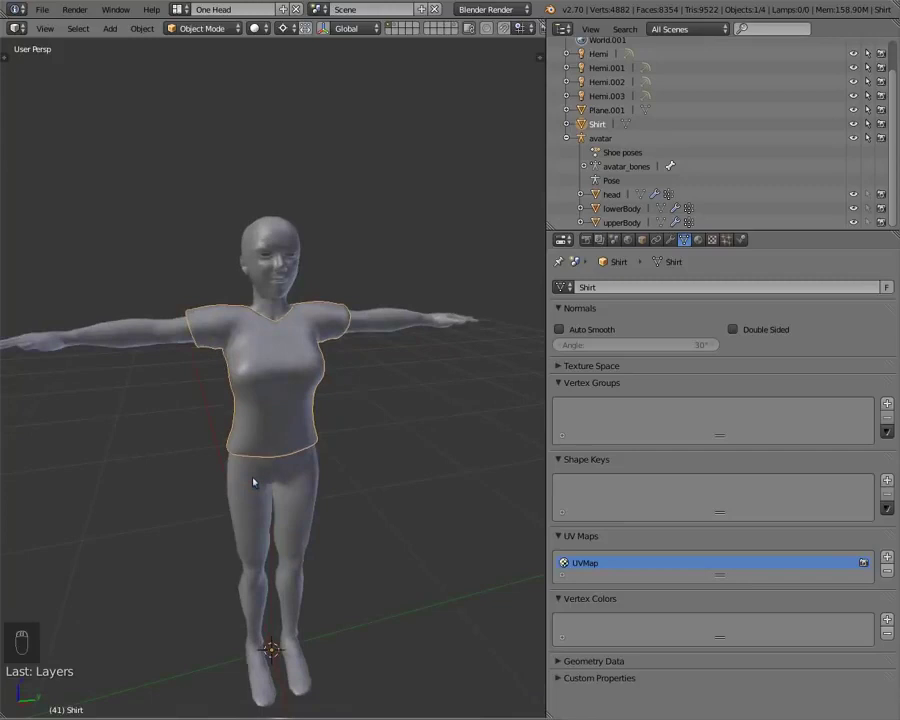
pyautogui.click(454, 32)
pyautogui.click(455, 32)
pyautogui.moveTo(145, 395); pyautogui.dragTo(231, 416, button='middle')
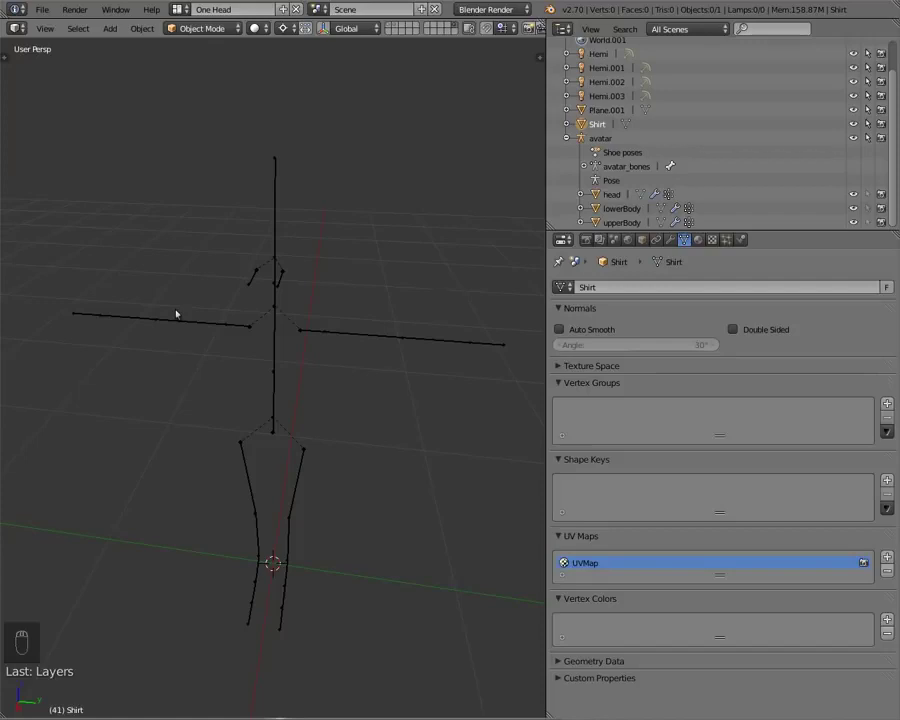
pyautogui.moveTo(177, 311); pyautogui.dragTo(42, 199, button='middle')
pyautogui.scroll(-2, 186, 355)
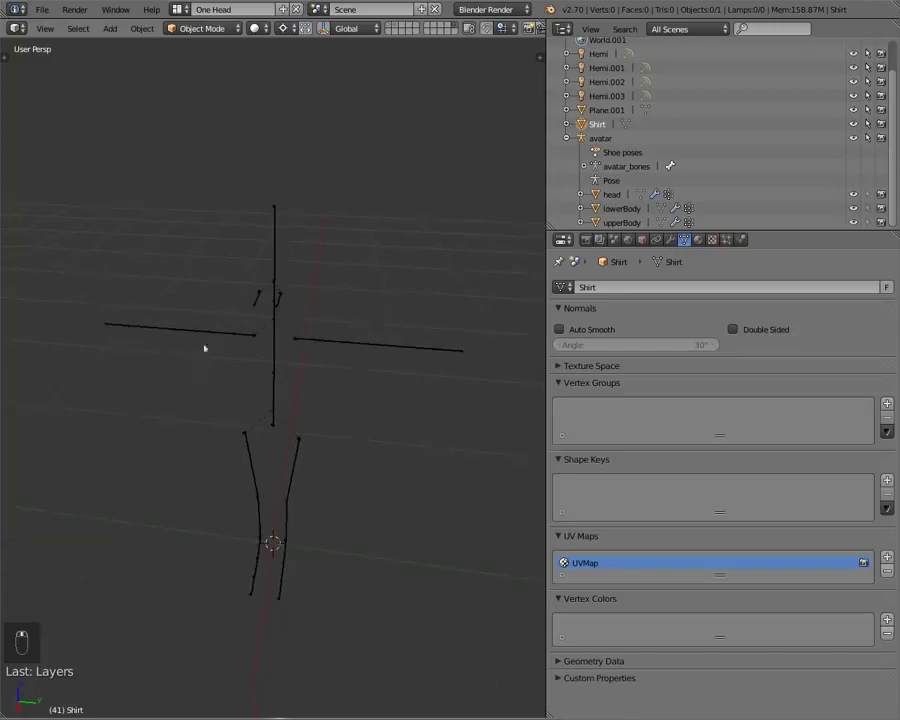
pyautogui.rightClick(243, 343)
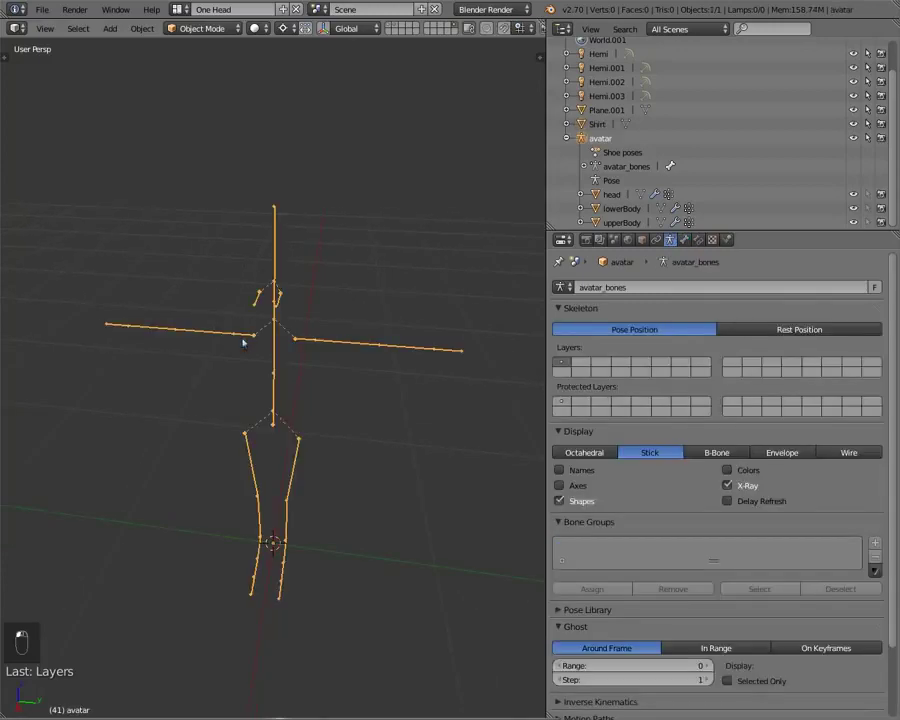
# Put the armature in Edit Mode, show the bone properties, and examine the names of the right arm's bones from collar to wrist
pyautogui.press('Tab')
pyautogui.rightClick(243, 333)
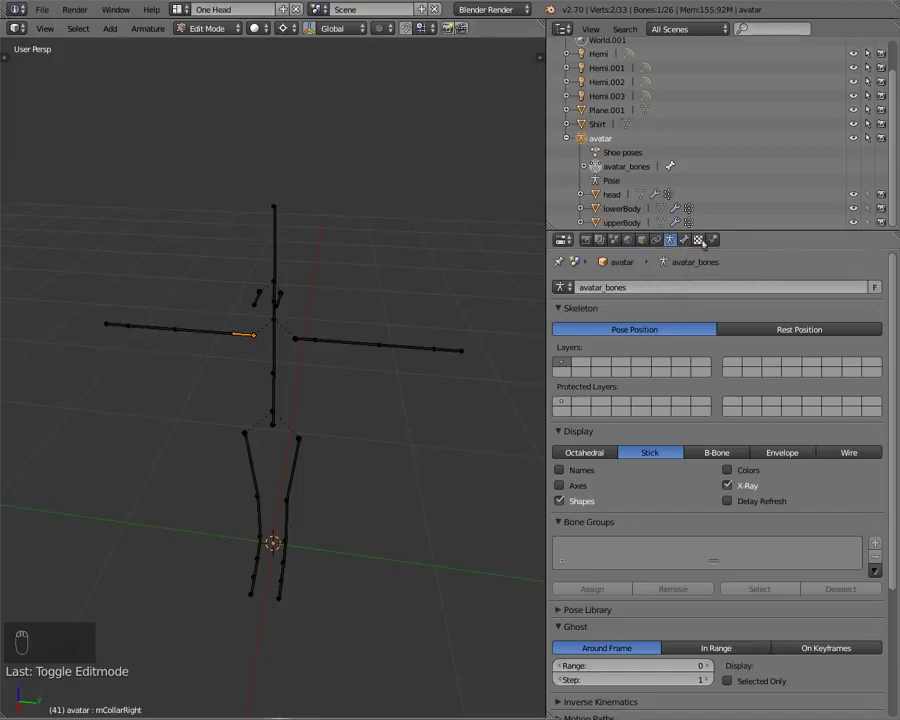
pyautogui.click(684, 240)
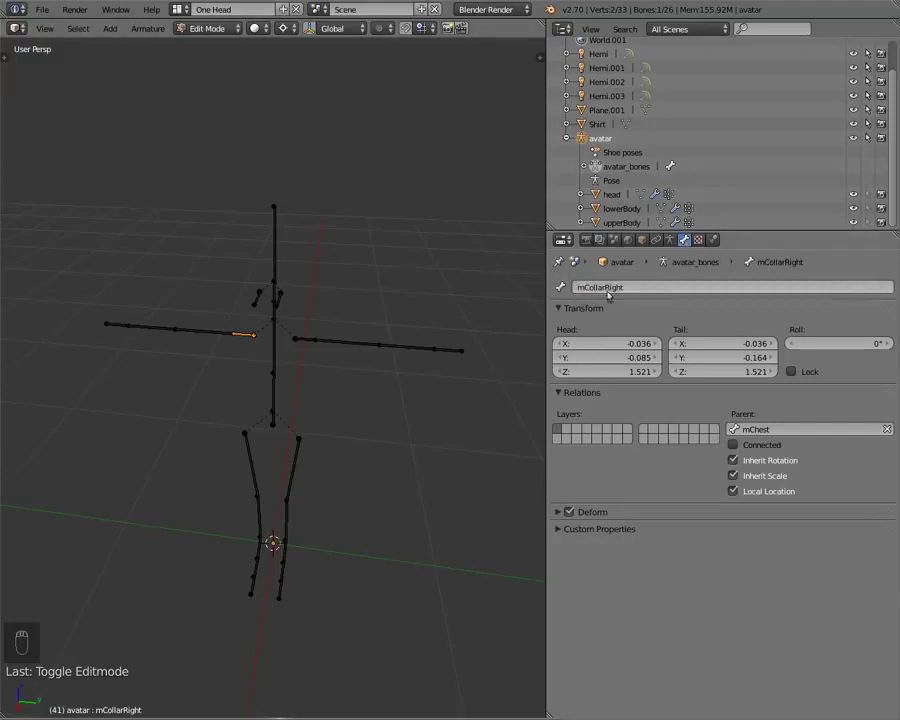
pyautogui.rightClick(180, 331)
pyautogui.rightClick(156, 326)
pyautogui.rightClick(116, 325)
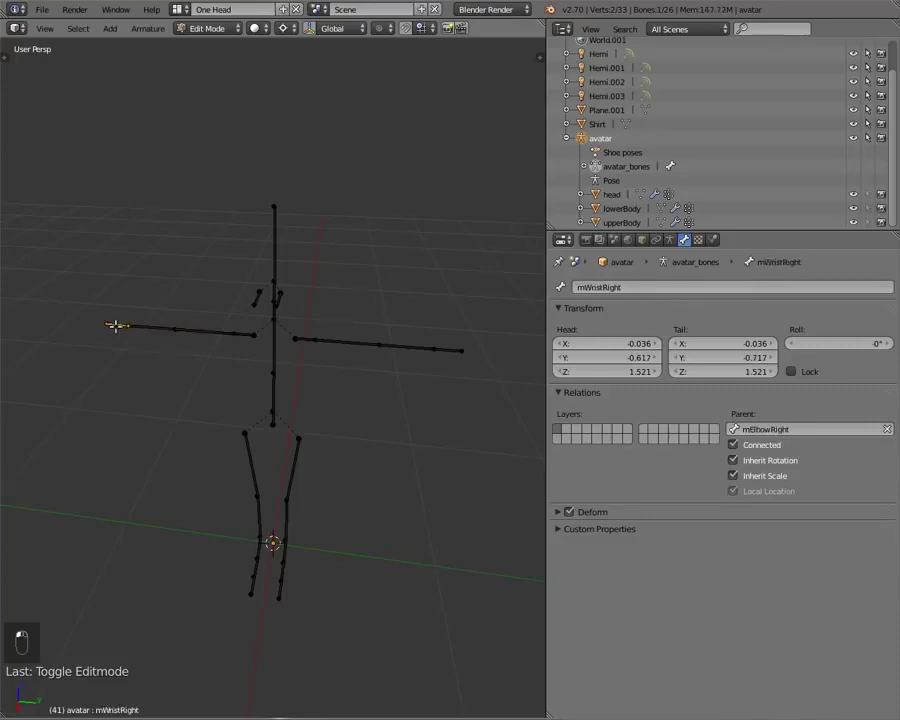
# Examine the names of the right leg and right eye bones, ending with the right collar bone selected
pyautogui.rightClick(246, 440)
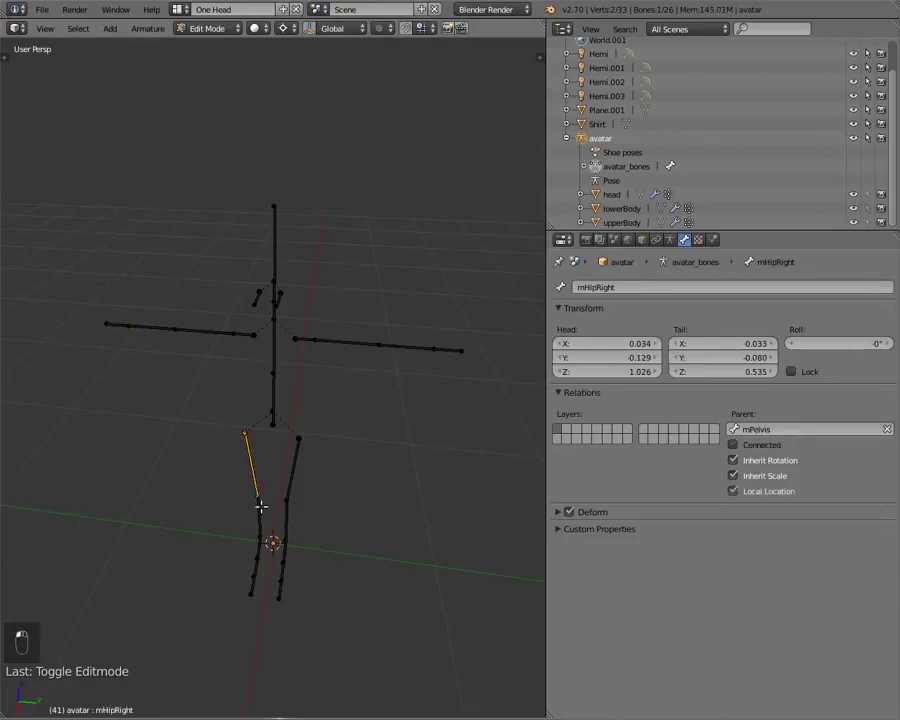
pyautogui.rightClick(259, 536)
pyautogui.rightClick(259, 548)
pyautogui.rightClick(251, 567)
pyautogui.rightClick(255, 587)
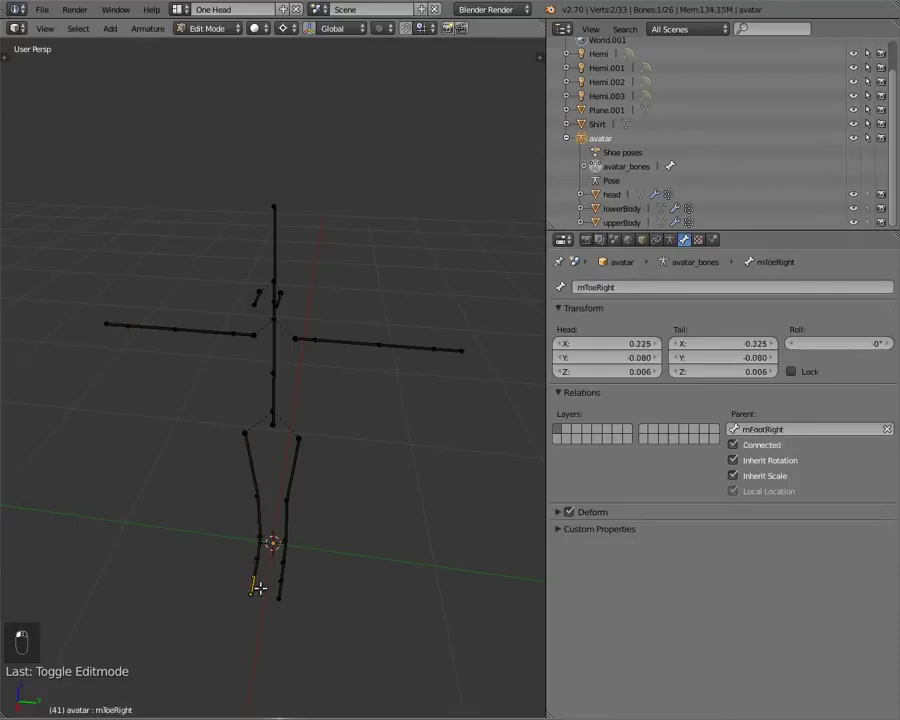
pyautogui.rightClick(258, 300)
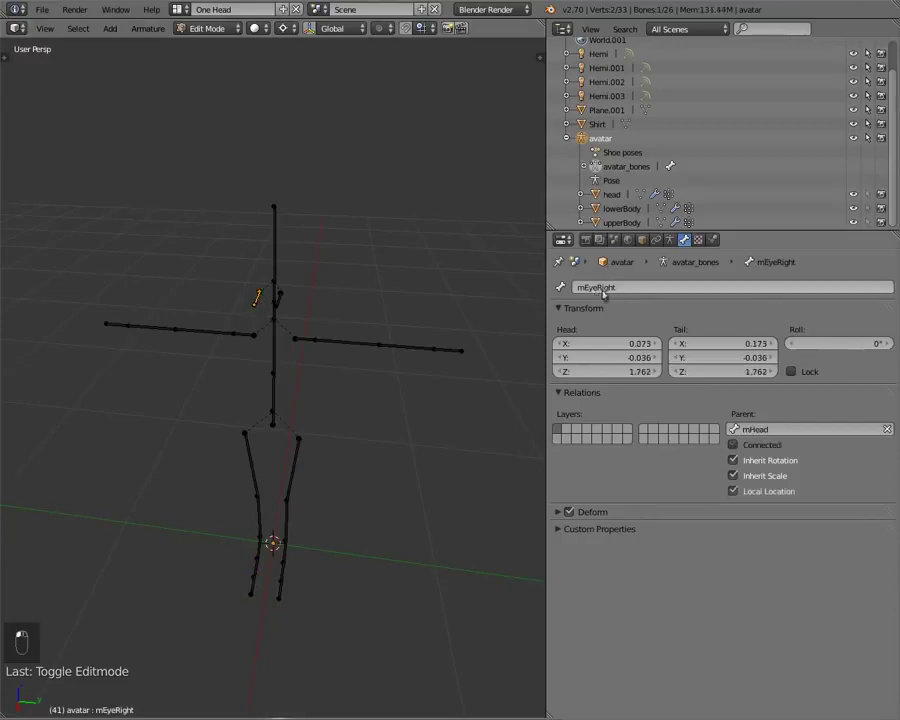
pyautogui.rightClick(239, 337)
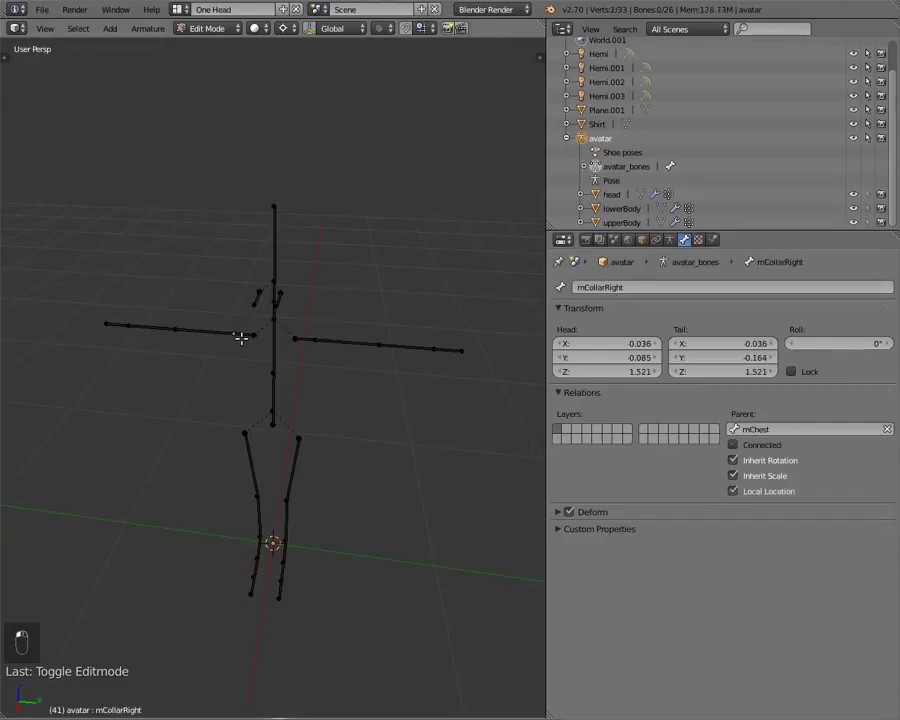
pyautogui.rightClick(241, 338)
pyautogui.rightClick(241, 337)
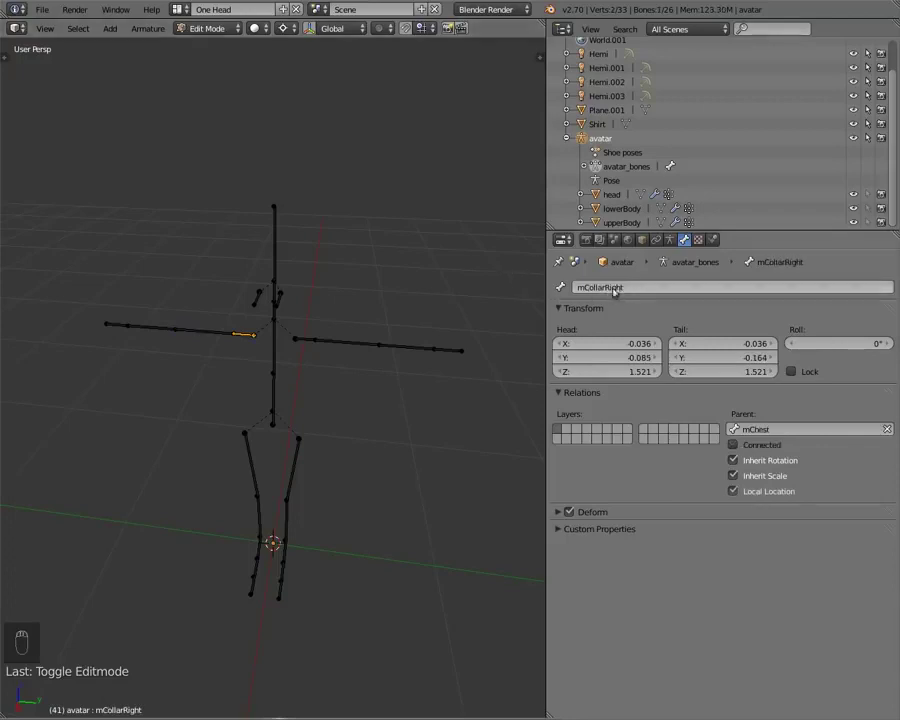
# Switch to MyPaint and draw a large stick figure with arms, legs and feet below the Shrink Wrap line
pyautogui.moveTo(40, 690)
pyautogui.click(128, 704)
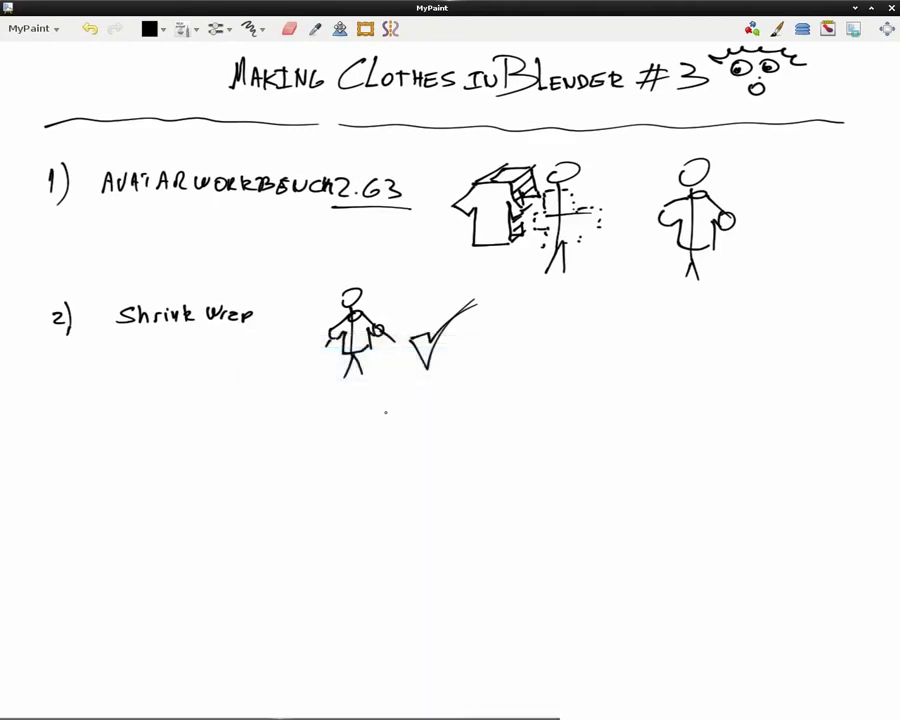
pyautogui.moveTo(391, 412)
pyautogui.mouseDown()
pyautogui.moveTo(409, 555)
pyautogui.moveTo(369, 655)
pyautogui.mouseUp()
pyautogui.moveTo(410, 555)
pyautogui.mouseDown()
pyautogui.moveTo(470, 665)
pyautogui.moveTo(500, 663)
pyautogui.mouseUp()
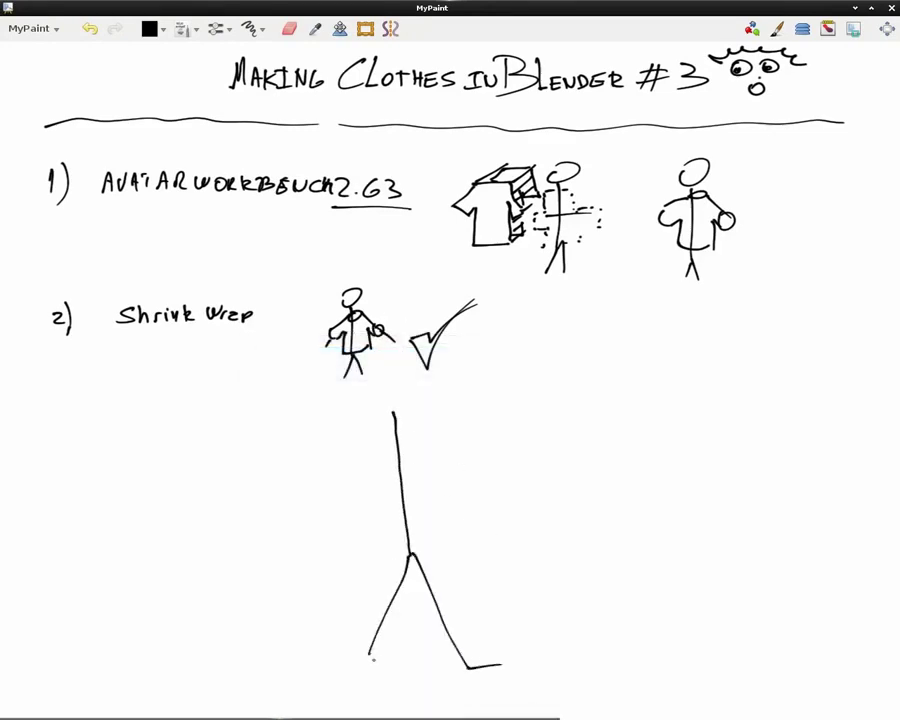
pyautogui.moveTo(333, 481); pyautogui.dragTo(504, 466)
pyautogui.moveTo(370, 655); pyautogui.dragTo(337, 662)
# Add an arrow to one arm of the stick figure and label it SL OS = mArmRight, bracketing the bone name
pyautogui.moveTo(506, 426)
pyautogui.mouseDown()
pyautogui.moveTo(482, 448)
pyautogui.moveTo(492, 461)
pyautogui.mouseUp()
pyautogui.moveTo(529, 412)
pyautogui.mouseDown()
pyautogui.moveTo(519, 426)
pyautogui.moveTo(551, 426)
pyautogui.moveTo(524, 441)
pyautogui.moveTo(550, 448)
pyautogui.moveTo(600, 431)
pyautogui.moveTo(660, 428)
pyautogui.moveTo(665, 411)
pyautogui.moveTo(684, 412)
pyautogui.moveTo(688, 432)
pyautogui.moveTo(720, 403)
pyautogui.mouseUp()
pyautogui.moveTo(604, 450); pyautogui.dragTo(714, 421)
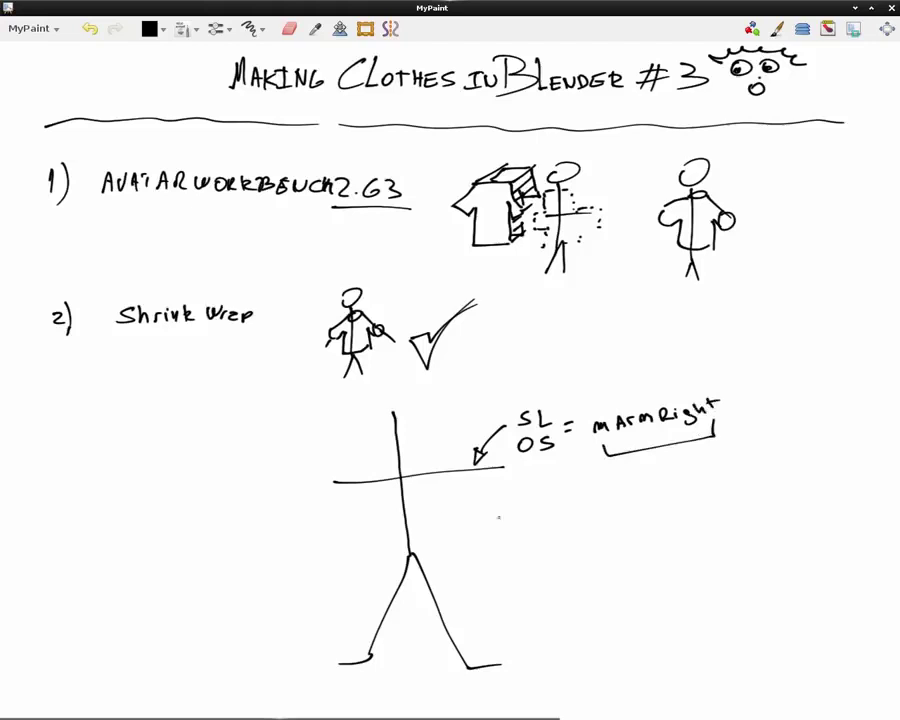
# Point an arrow labelled BLENDER at the stick figure's other arm and write mArm.R and mArm_L beneath the label
pyautogui.moveTo(329, 459)
pyautogui.mouseDown()
pyautogui.moveTo(354, 467)
pyautogui.moveTo(346, 471)
pyautogui.mouseUp()
pyautogui.moveTo(251, 456)
pyautogui.mouseDown()
pyautogui.moveTo(312, 446)
pyautogui.moveTo(322, 454)
pyautogui.mouseUp()
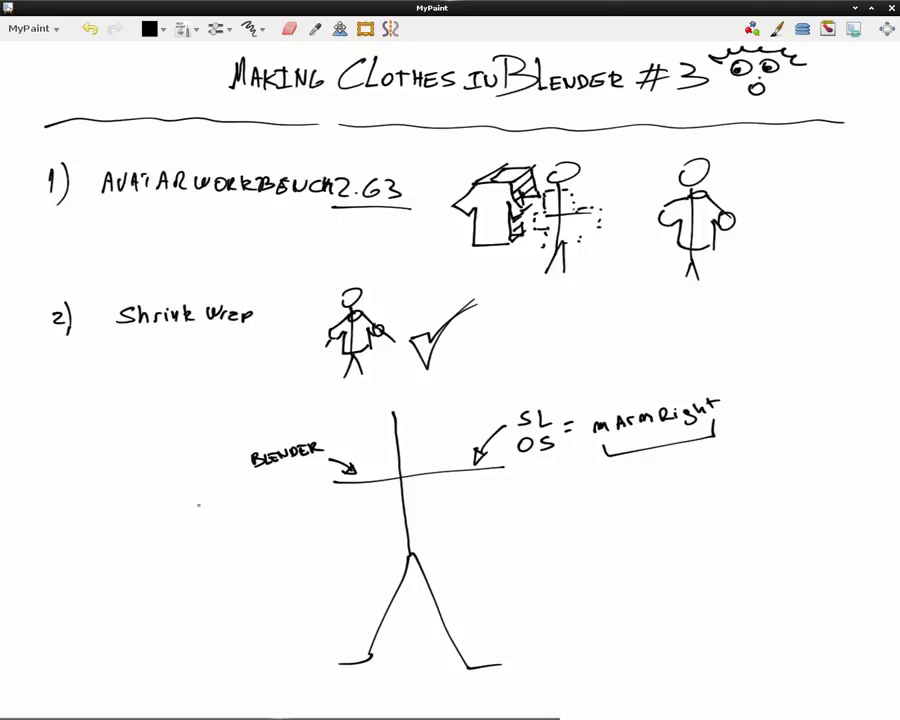
pyautogui.moveTo(203, 504)
pyautogui.mouseDown()
pyautogui.moveTo(205, 492)
pyautogui.moveTo(217, 503)
pyautogui.moveTo(241, 489)
pyautogui.mouseUp()
pyautogui.moveTo(278, 477); pyautogui.dragTo(290, 491)
pyautogui.moveTo(212, 530); pyautogui.dragTo(302, 508)
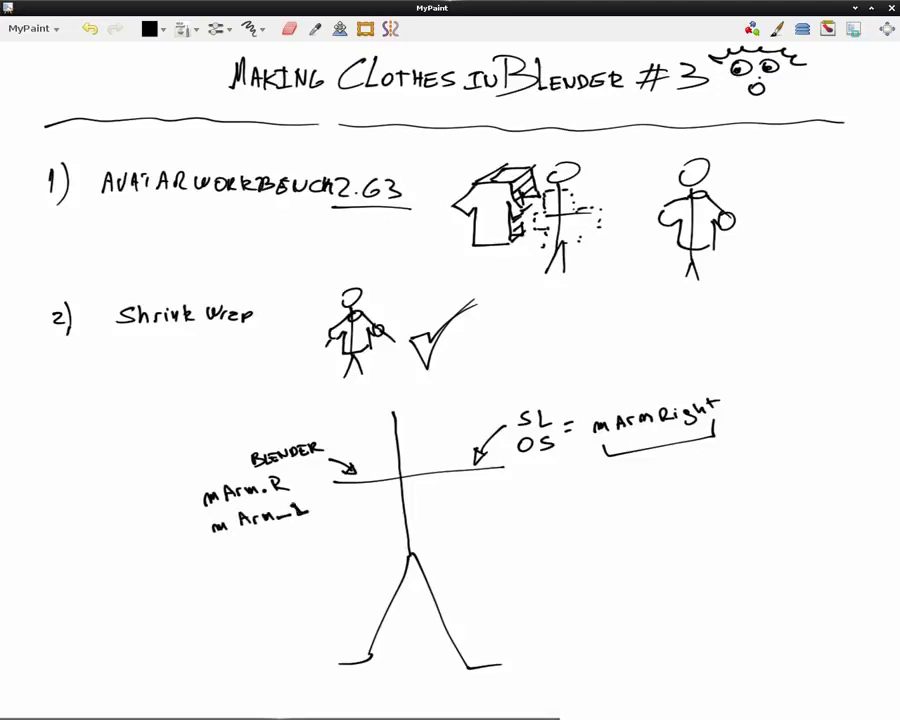
# Erase the R in the mArm.R note and write L in its place
pyautogui.press('e')
pyautogui.moveTo(296, 483)
pyautogui.mouseDown()
pyautogui.moveTo(278, 480)
pyautogui.moveTo(295, 487)
pyautogui.mouseUp()
pyautogui.press('e')
# Switch back to Blender and rename the right collar bone to mCollar.R
pyautogui.moveTo(5, 705)
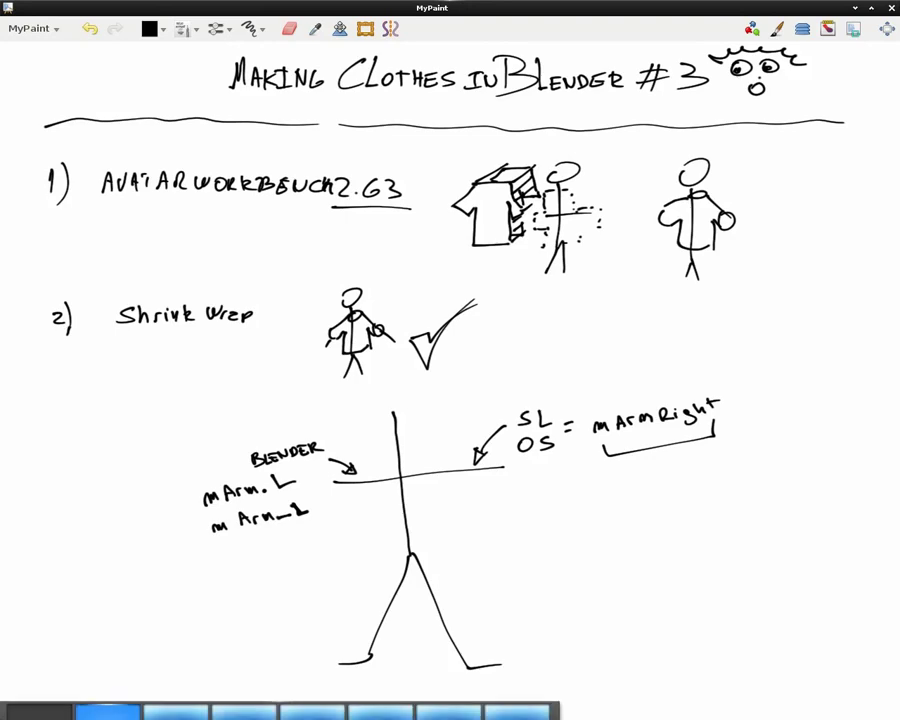
pyautogui.click(35, 712)
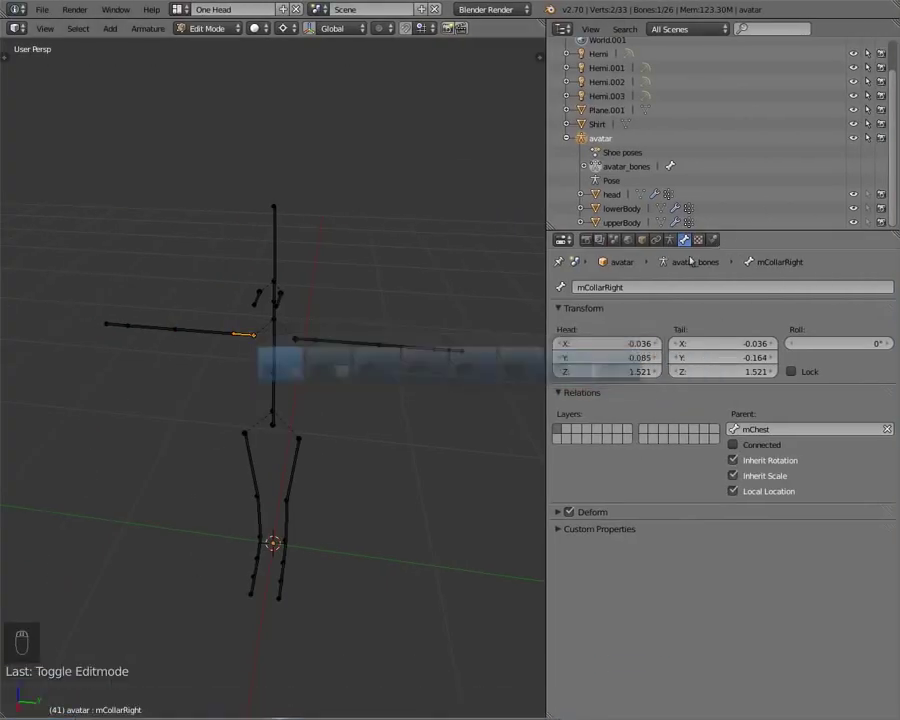
pyautogui.moveTo(157, 442); pyautogui.dragTo(173, 443, button='middle')
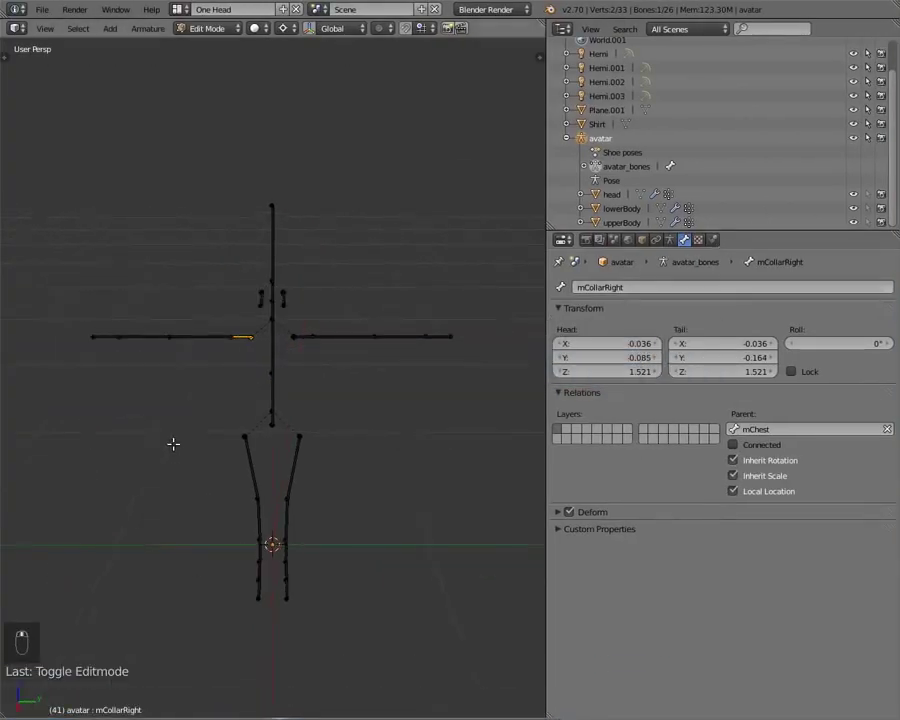
pyautogui.click(602, 287)
pyautogui.press('Escape')
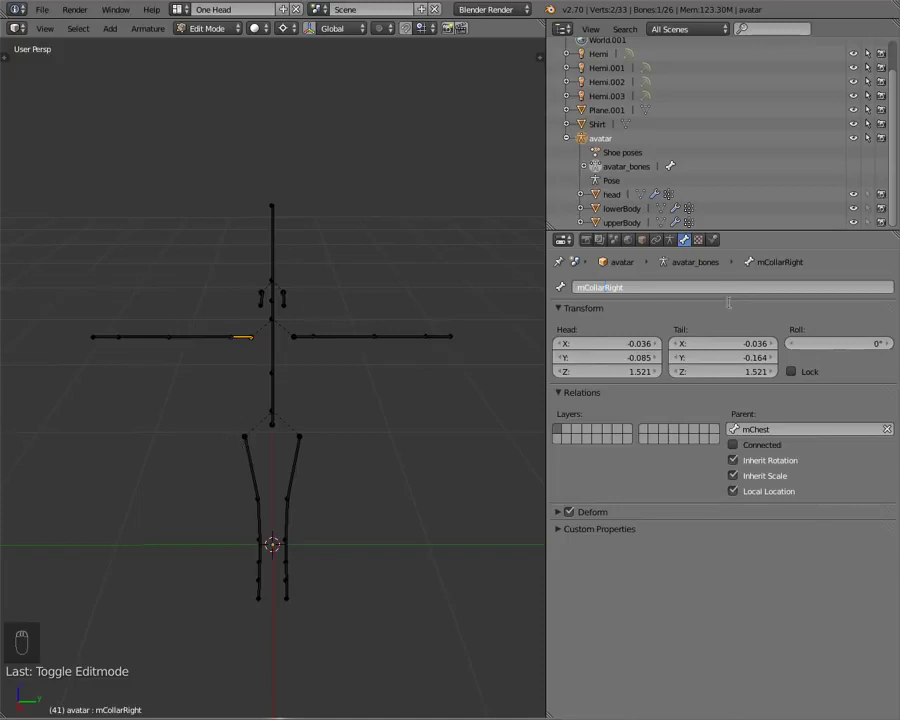
pyautogui.write('.')
pyautogui.press('BackSpace')
pyautogui.press('BackSpace')
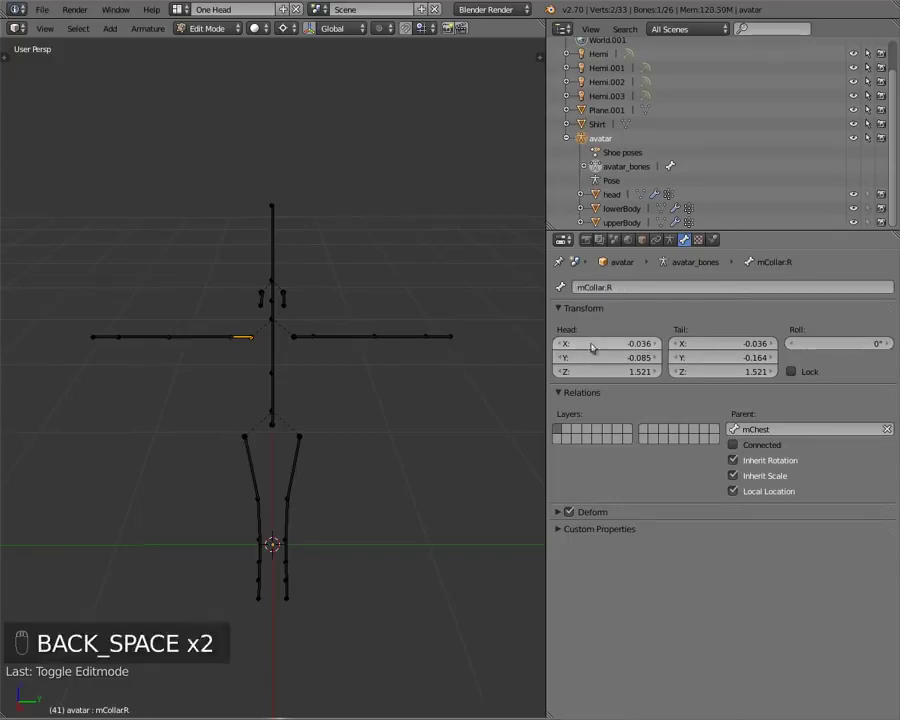
# Rename the right shoulder bone to mShoulder.R
pyautogui.click(229, 336)
pyautogui.click(213, 336)
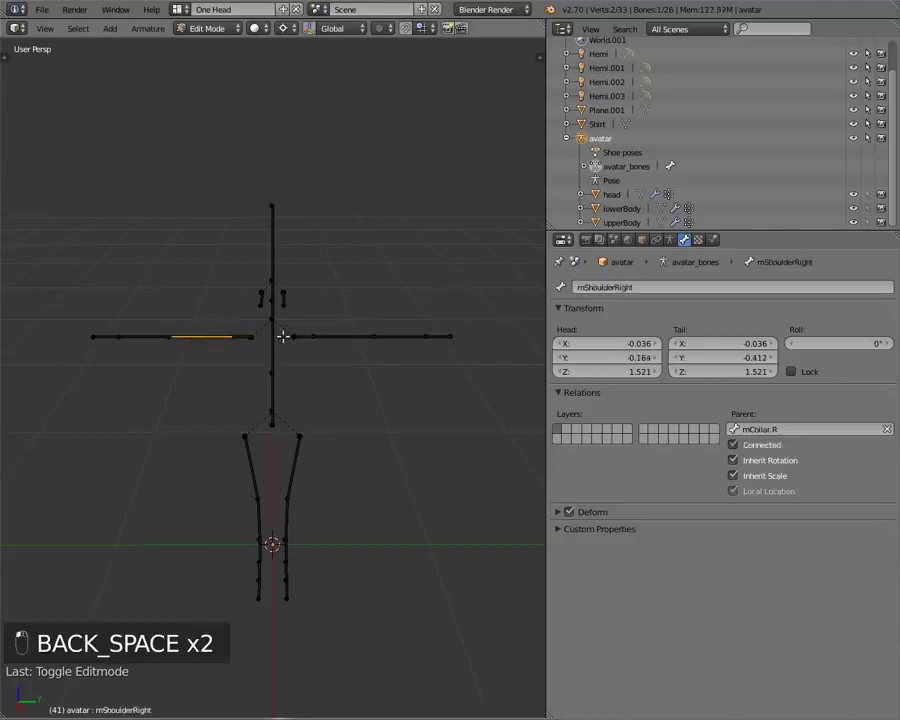
pyautogui.click(617, 287)
pyautogui.press('Escape')
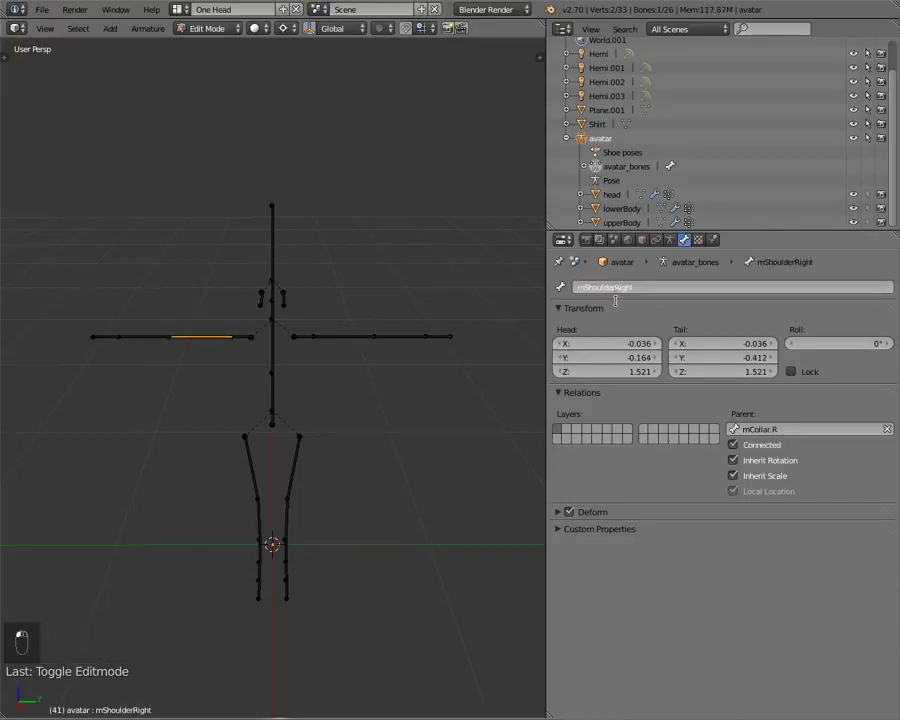
pyautogui.press('BackSpace')
pyautogui.press('BackSpace')
pyautogui.write('.R')
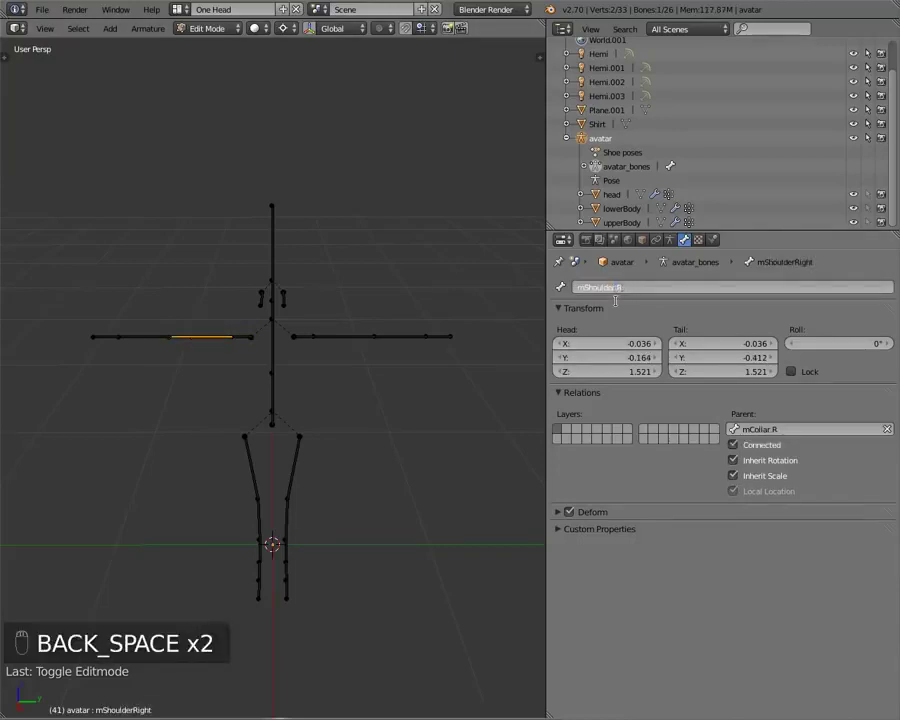
pyautogui.press('Return')
# Rename the right elbow bone to mElbow.R
pyautogui.click(147, 337)
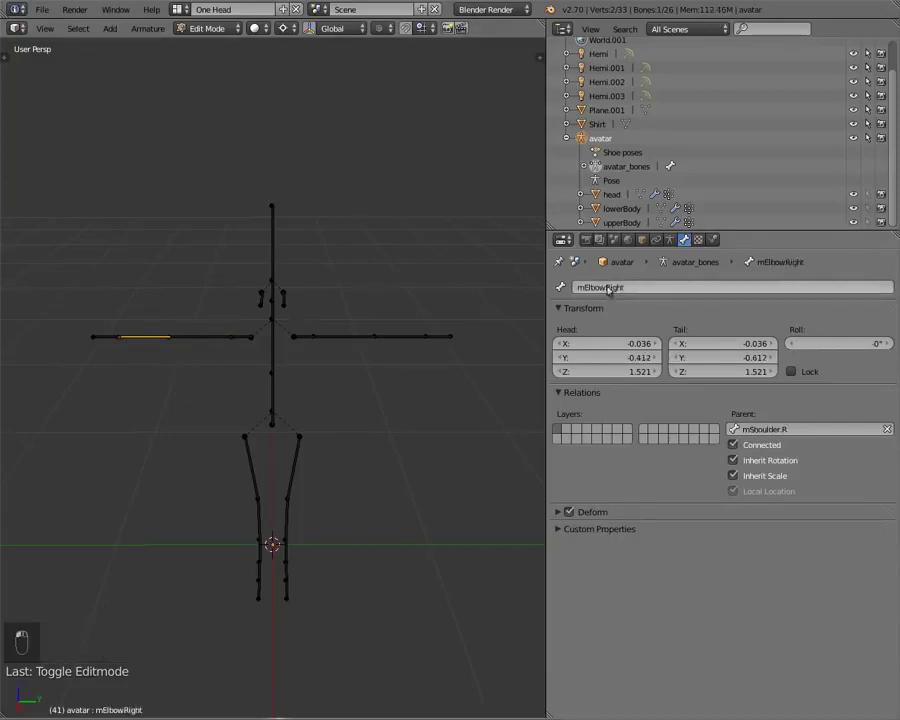
pyautogui.click(606, 289)
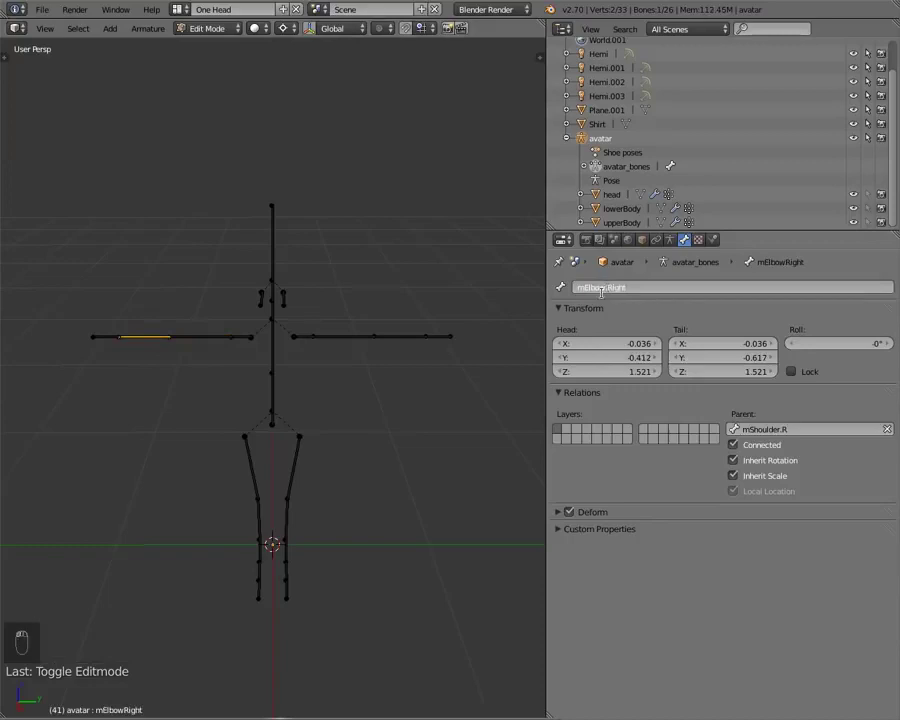
pyautogui.press('BackSpace')
pyautogui.press('BackSpace')
pyautogui.write('.R')
pyautogui.press('Return')
# Rename the right wrist bone to mWrist.R
pyautogui.click(102, 339)
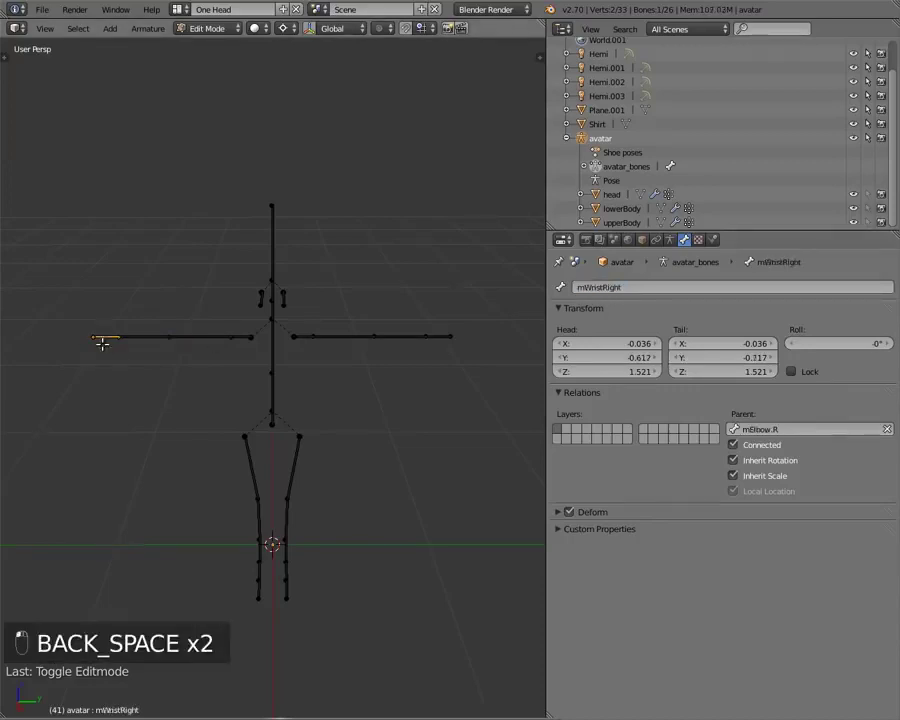
pyautogui.click(604, 288)
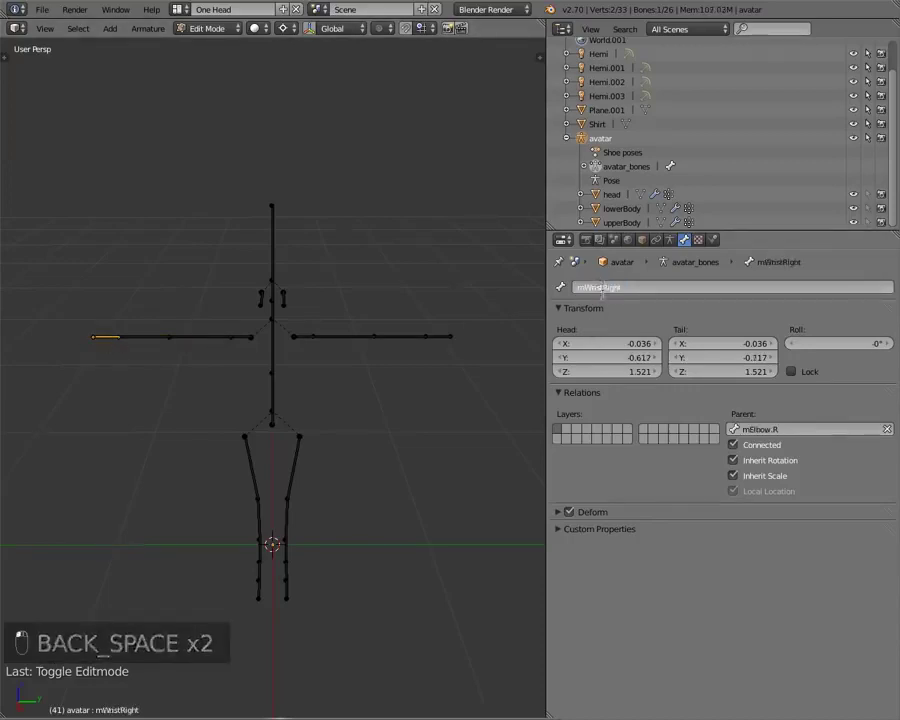
pyautogui.click(636, 284)
pyautogui.press('BackSpace')
pyautogui.press('BackSpace')
pyautogui.press('BackSpace')
pyautogui.press('BackSpace')
pyautogui.press('BackSpace')
pyautogui.write('.R')
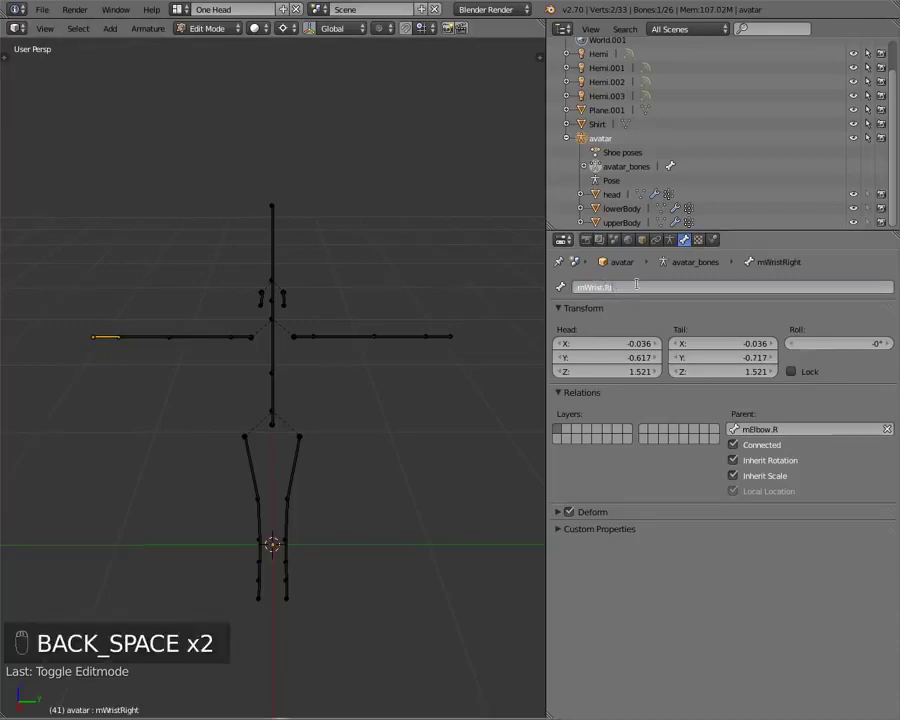
pyautogui.press('Return')
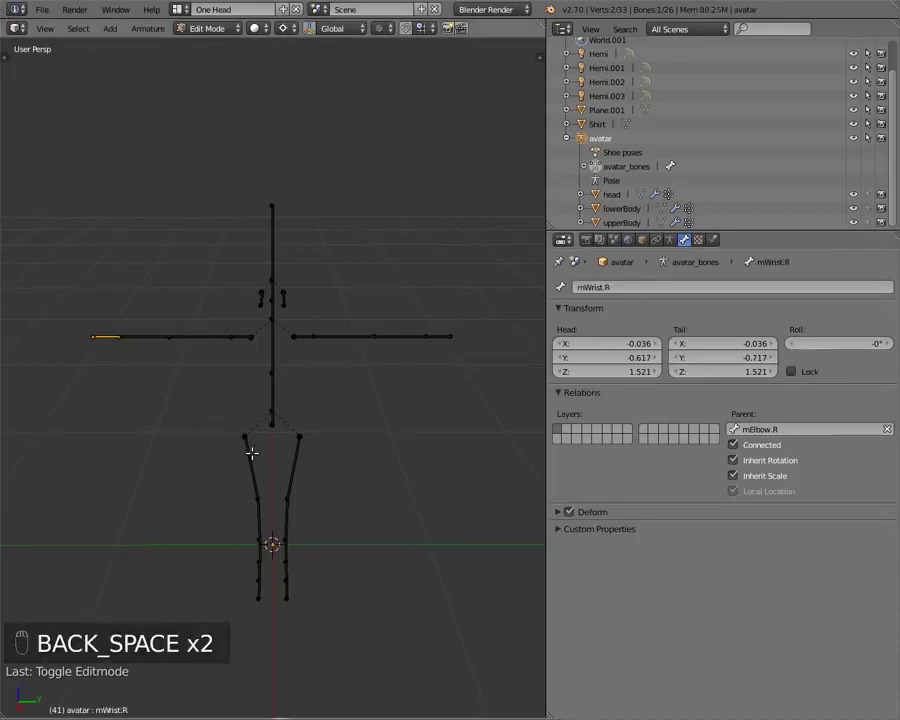
# Rename the right hip bone to mHip.R
pyautogui.rightClick(252, 453)
pyautogui.click(595, 287)
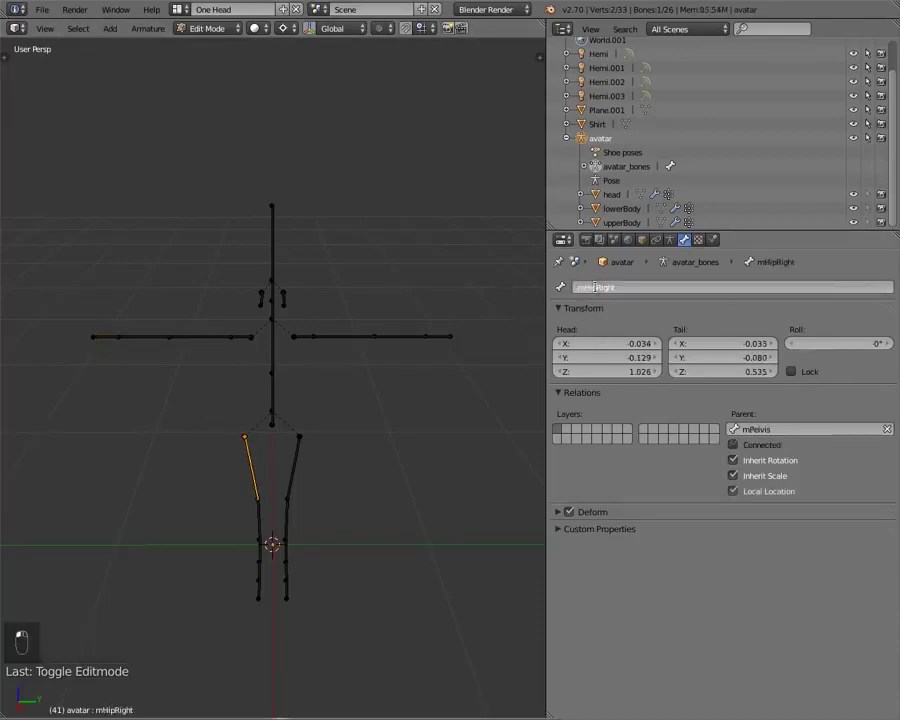
pyautogui.press('BackSpace')
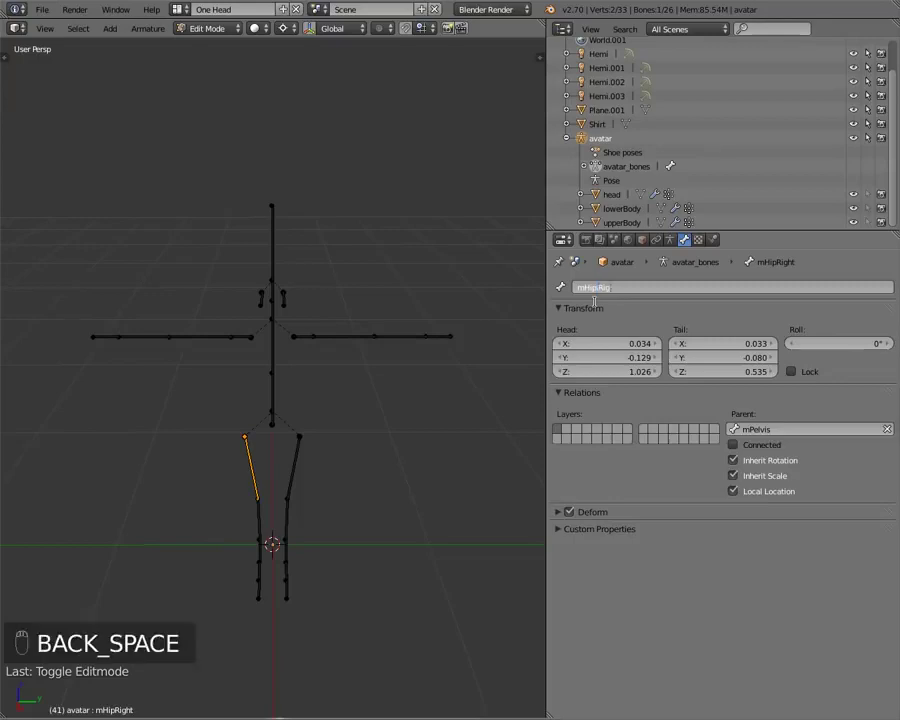
pyautogui.press('BackSpace')
pyautogui.write('mHip.R')
pyautogui.press('Return')
# Rename the right knee bone to mKnee.R
pyautogui.rightClick(259, 518)
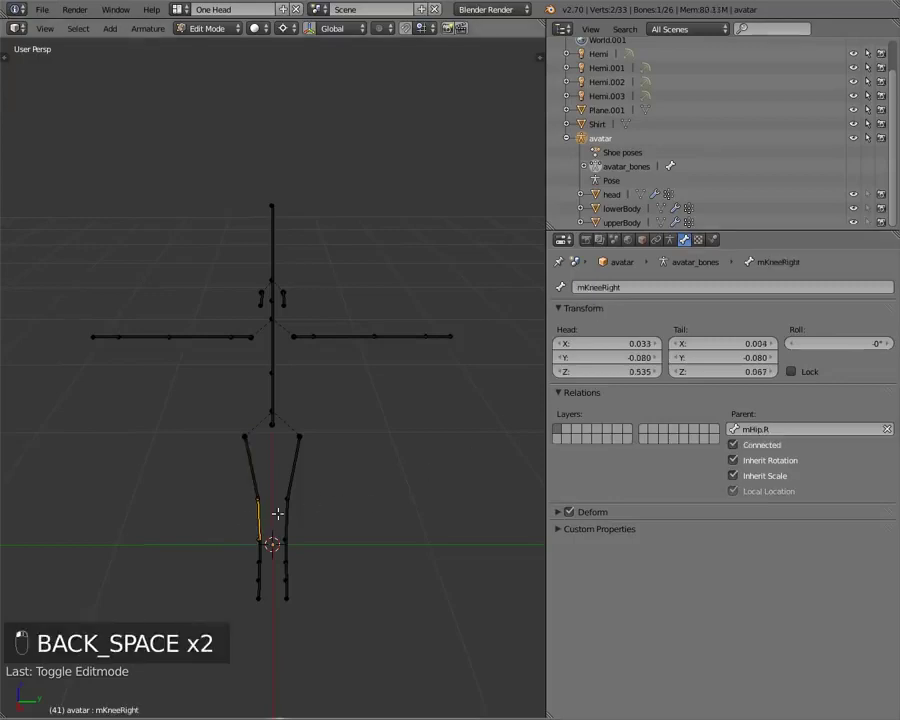
pyautogui.click(588, 287)
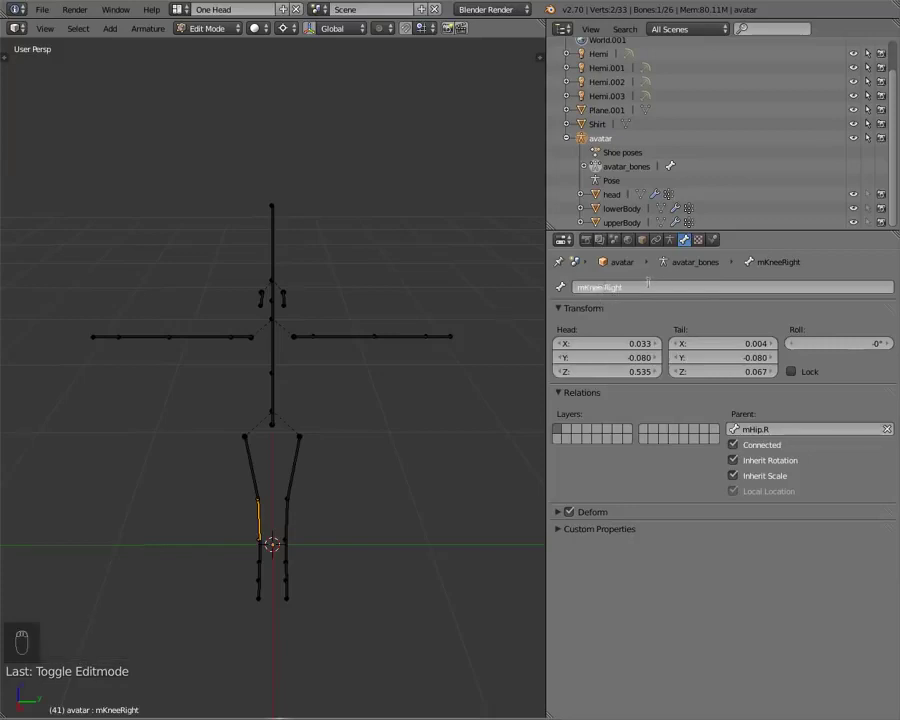
pyautogui.press('BackSpace')
pyautogui.press('BackSpace')
pyautogui.write('mKnee.R')
pyautogui.press('Return')
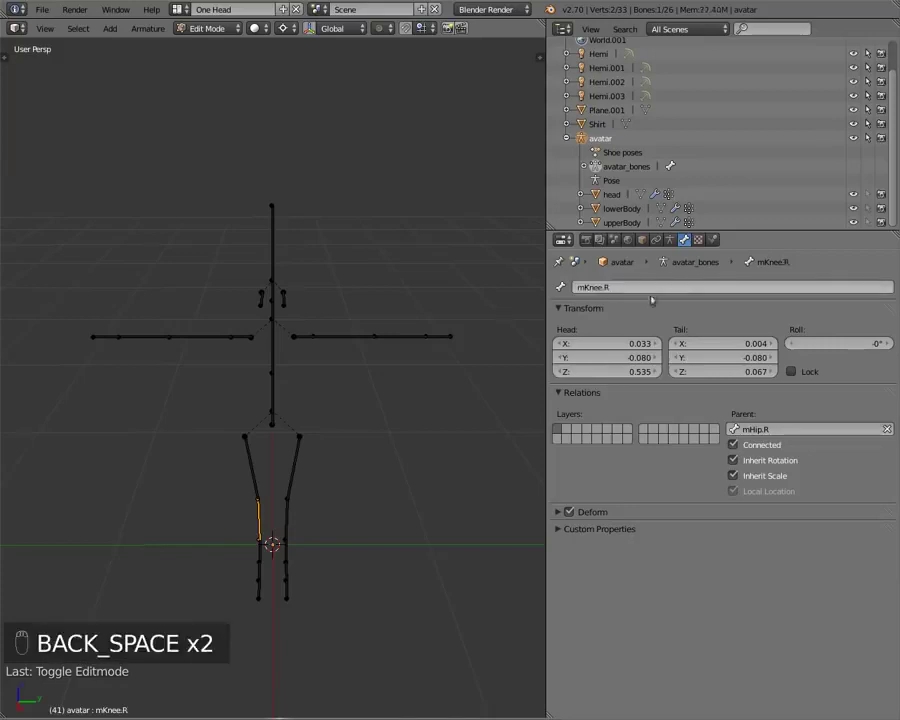
# Rename the right ankle bone to mAnkle.R
pyautogui.rightClick(261, 546)
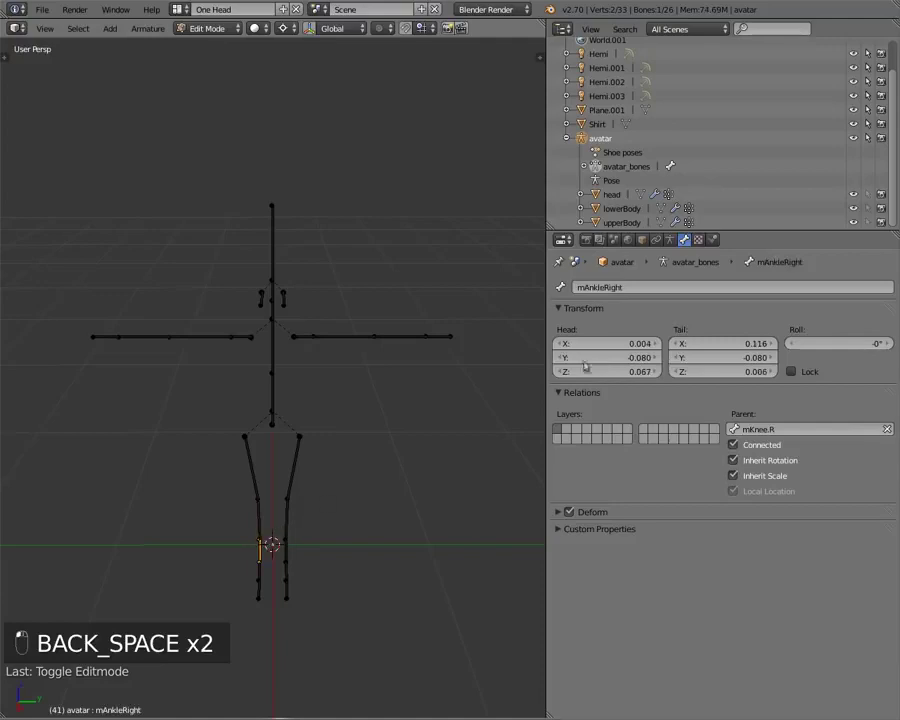
pyautogui.click(604, 288)
pyautogui.press('BackSpace')
pyautogui.press('BackSpace')
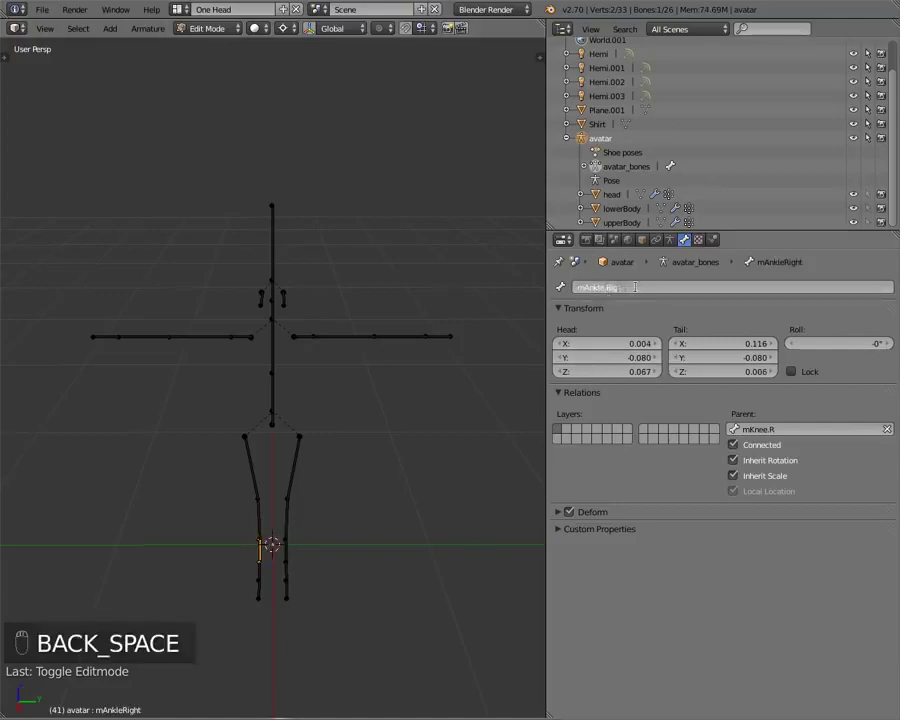
pyautogui.write('mAnkle.R')
pyautogui.press('Return')
# Rename the right foot bone to mFoot.R
pyautogui.rightClick(261, 570)
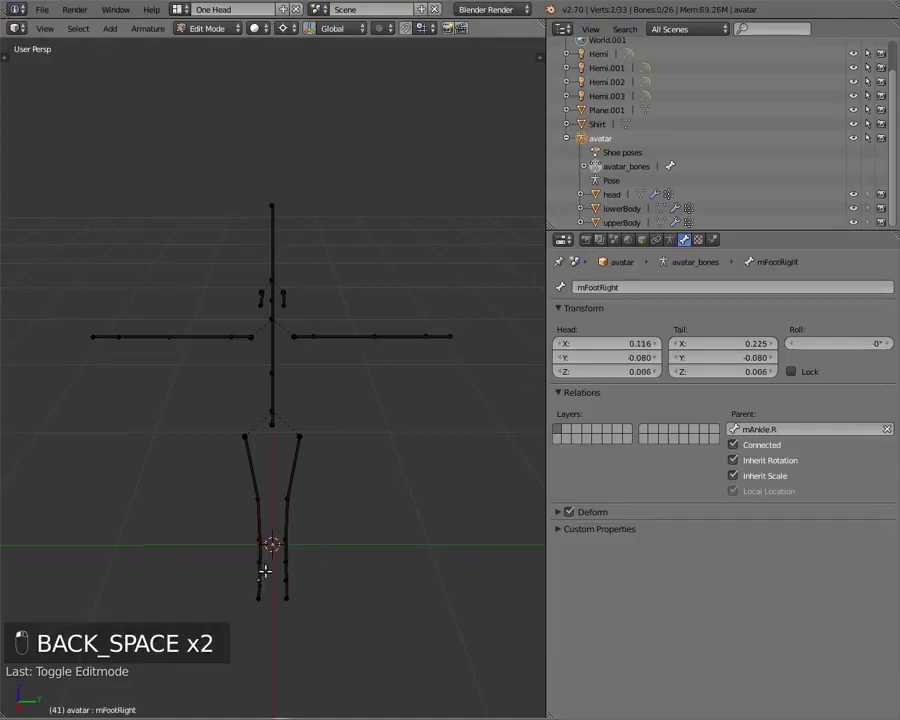
pyautogui.click(600, 288)
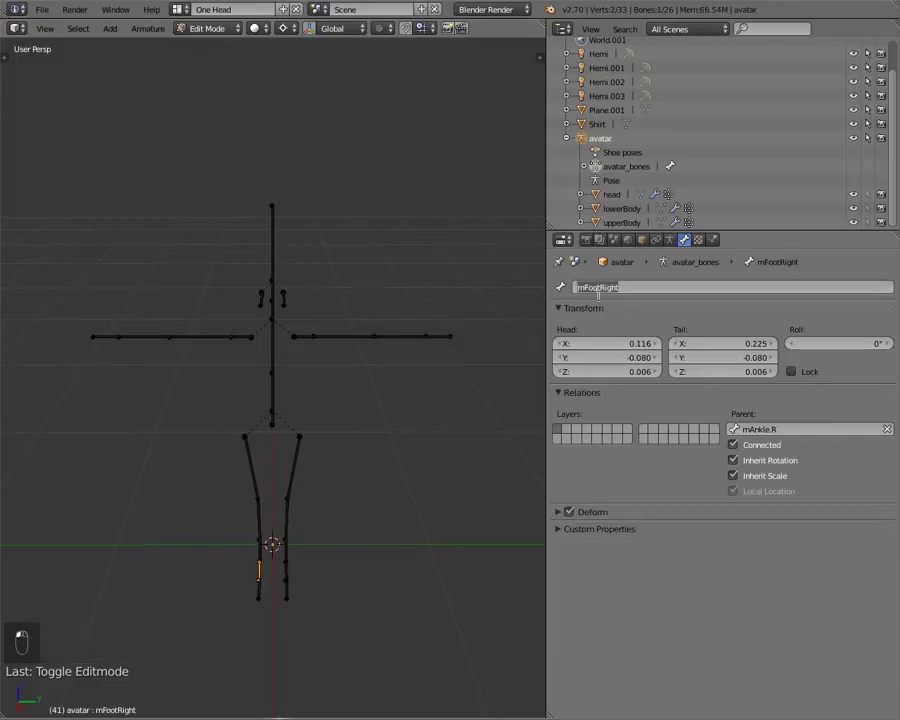
pyautogui.click(599, 288)
pyautogui.write('.')
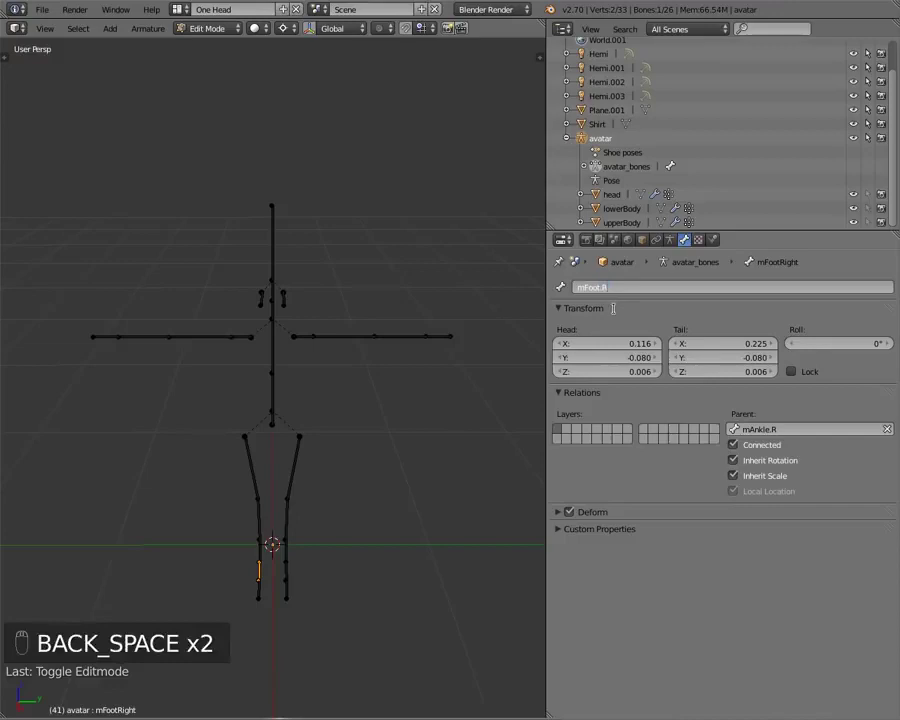
pyautogui.hotkey('shift', 'Left')
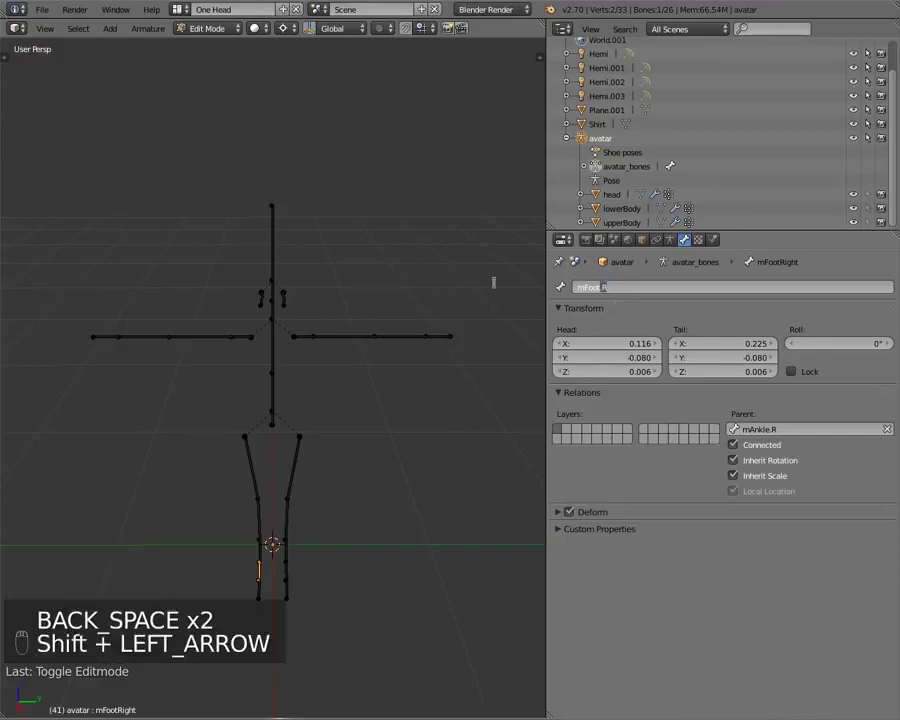
pyautogui.click(256, 587)
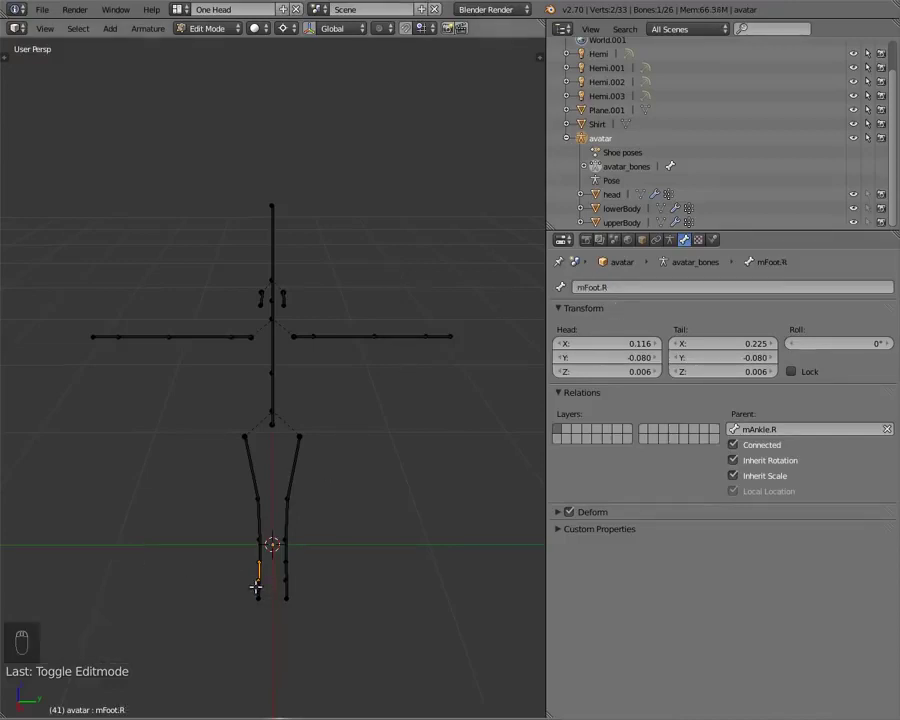
# Rename the right toe bone to mToe.R
pyautogui.rightClick(257, 590)
pyautogui.click(596, 286)
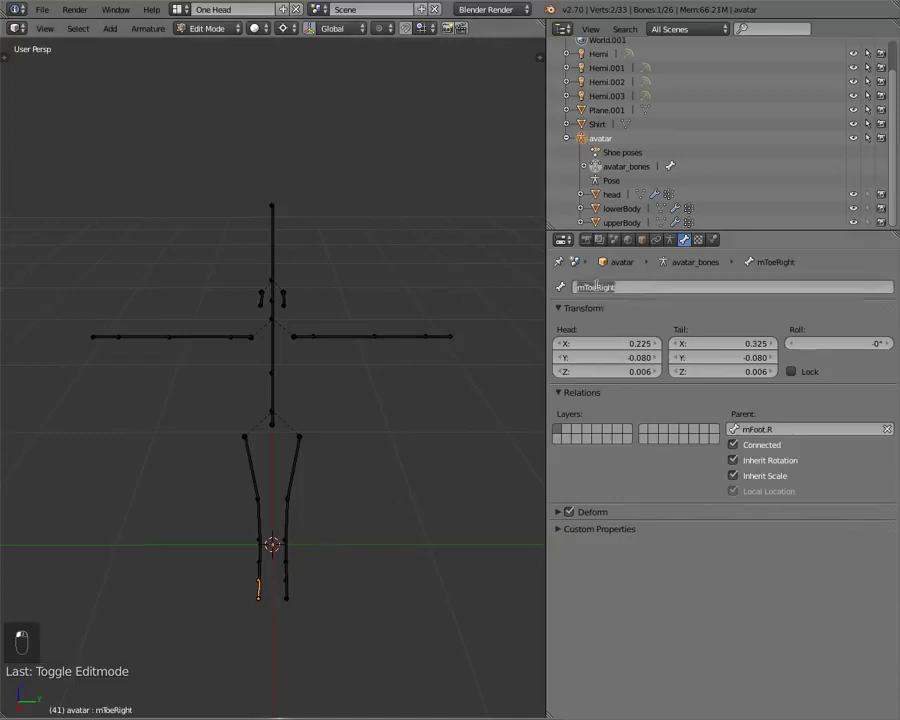
pyautogui.moveTo(596, 286); pyautogui.dragTo(715, 274)
pyautogui.write('e.R')
# Rename the right eye bone to mEye.R
pyautogui.rightClick(261, 297)
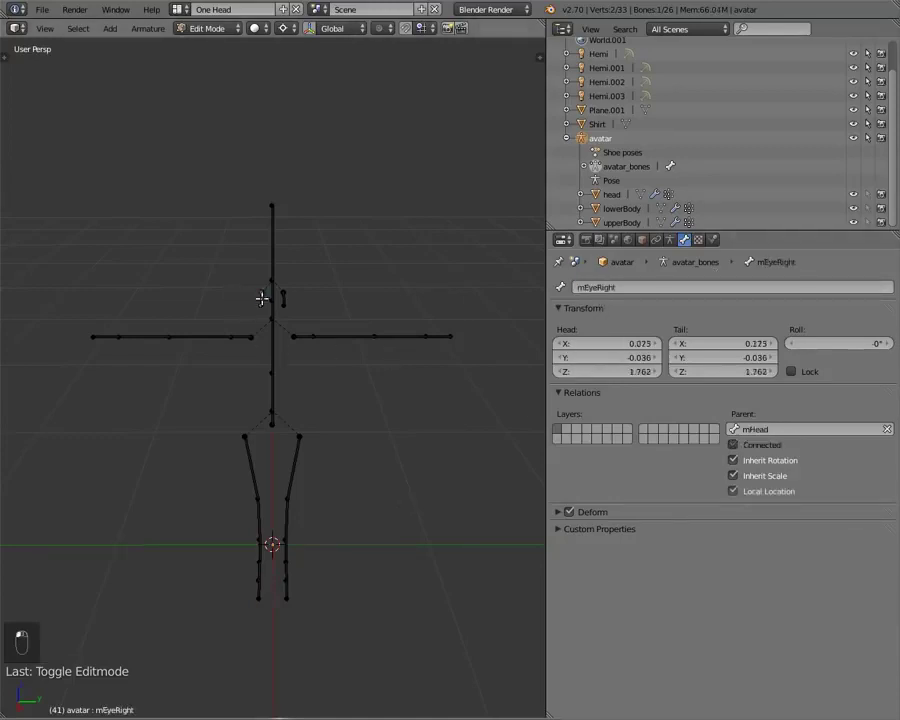
pyautogui.click(600, 287)
pyautogui.write('.R')
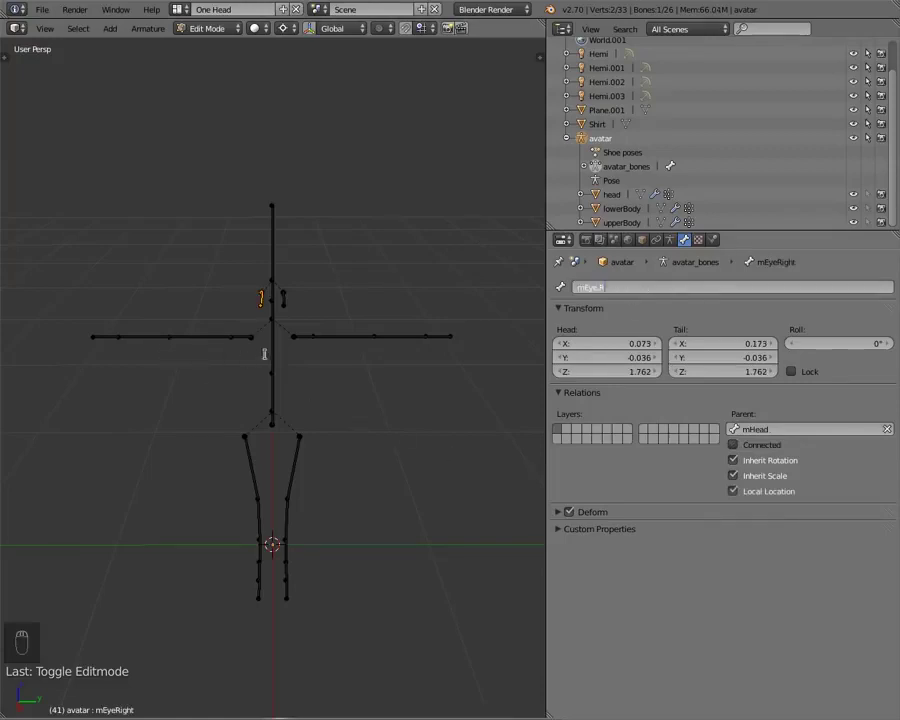
pyautogui.press('Return')
# Rename the left collar bone to mCollar.L and copy the .L suffix from its name
pyautogui.rightClick(241, 337)
pyautogui.rightClick(300, 336)
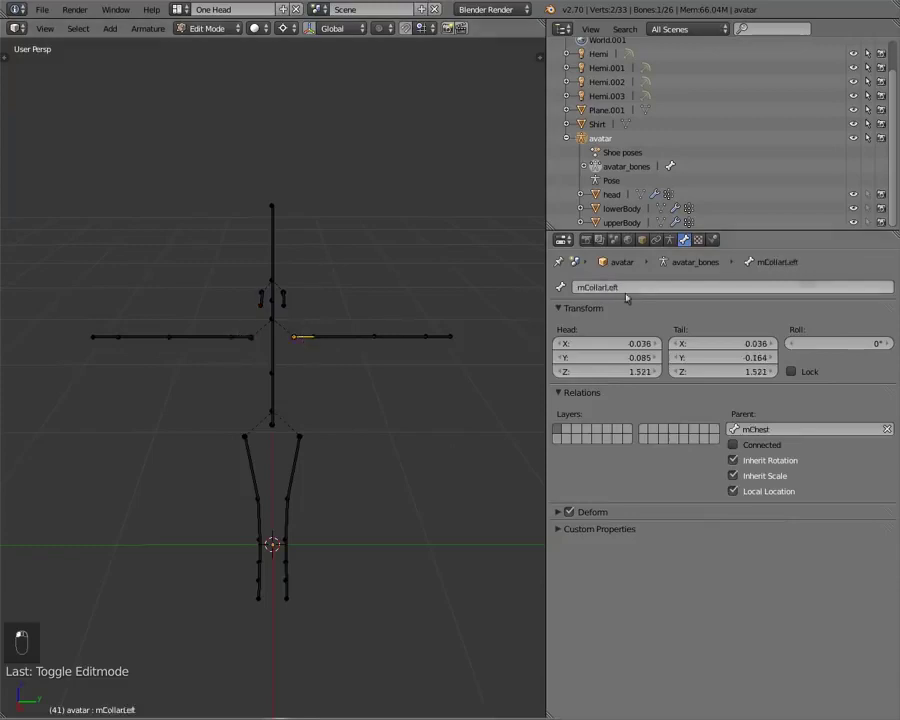
pyautogui.click(605, 287)
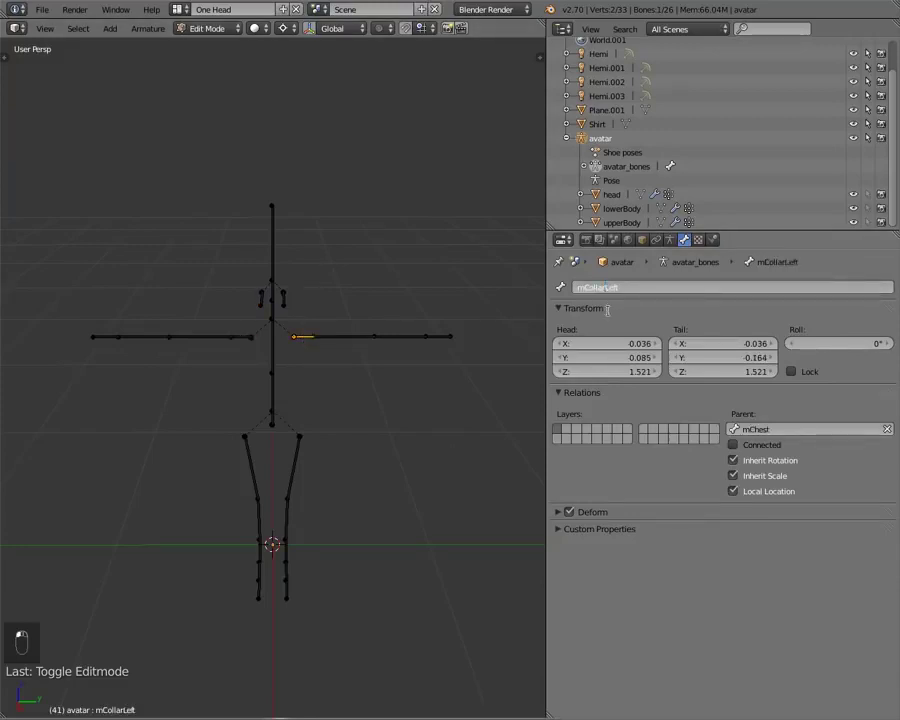
pyautogui.press('BackSpace')
pyautogui.press('BackSpace')
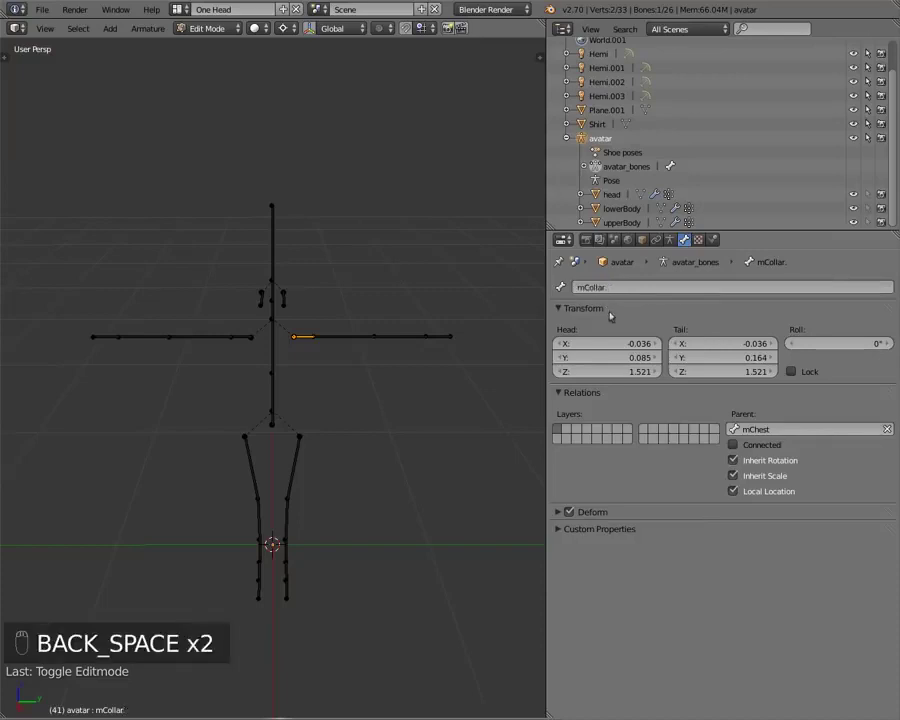
pyautogui.moveTo(581, 287); pyautogui.dragTo(614, 286)
pyautogui.write('L')
pyautogui.press('Return')
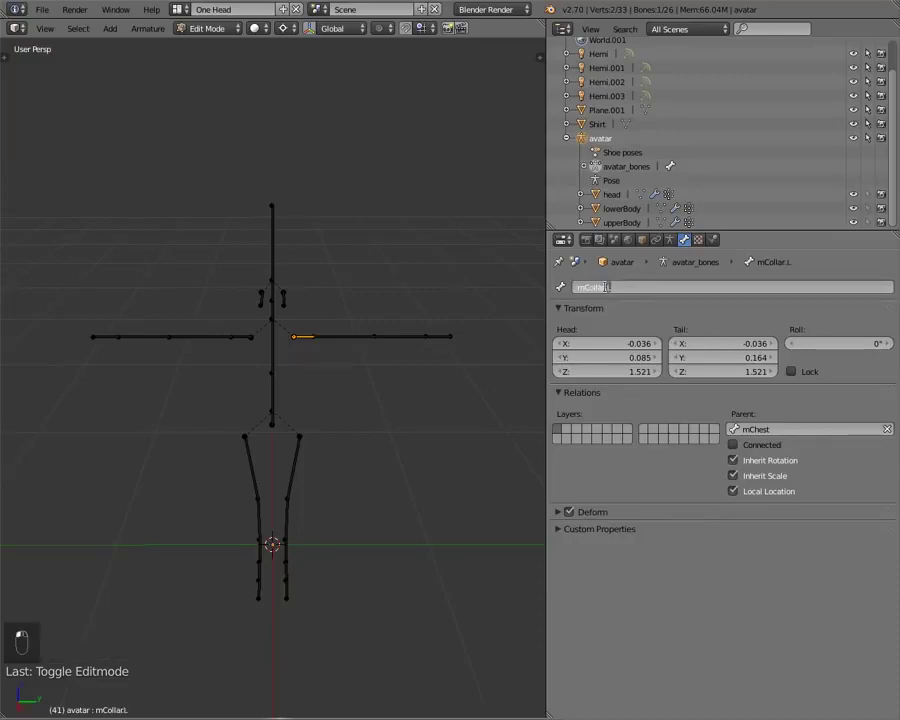
pyautogui.hotkey('ctrl', 'c')
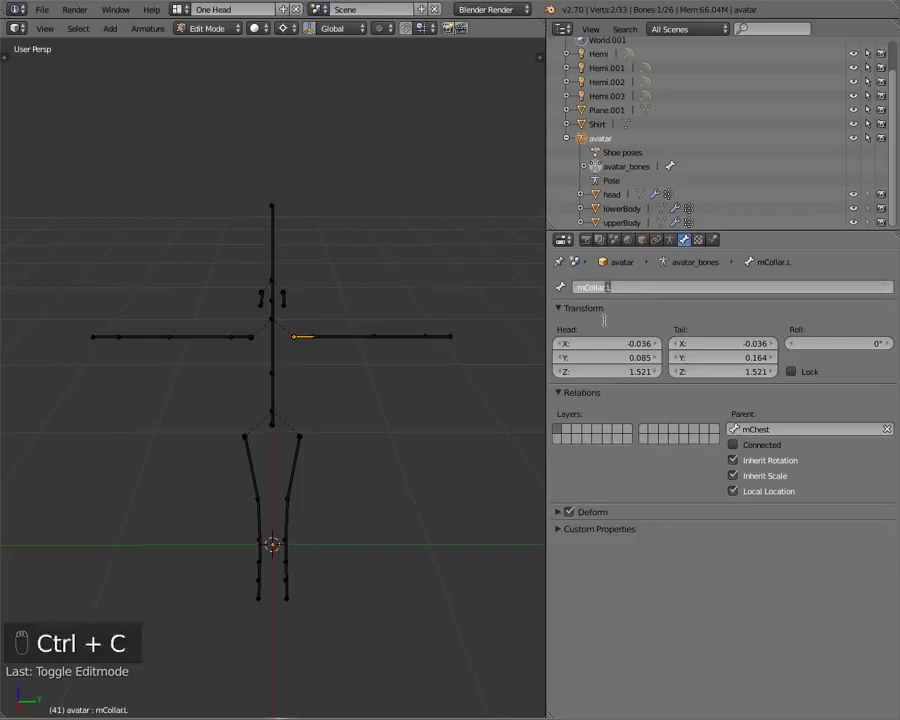
# Rename the left shoulder bone to mShoulder.L
pyautogui.rightClick(348, 331)
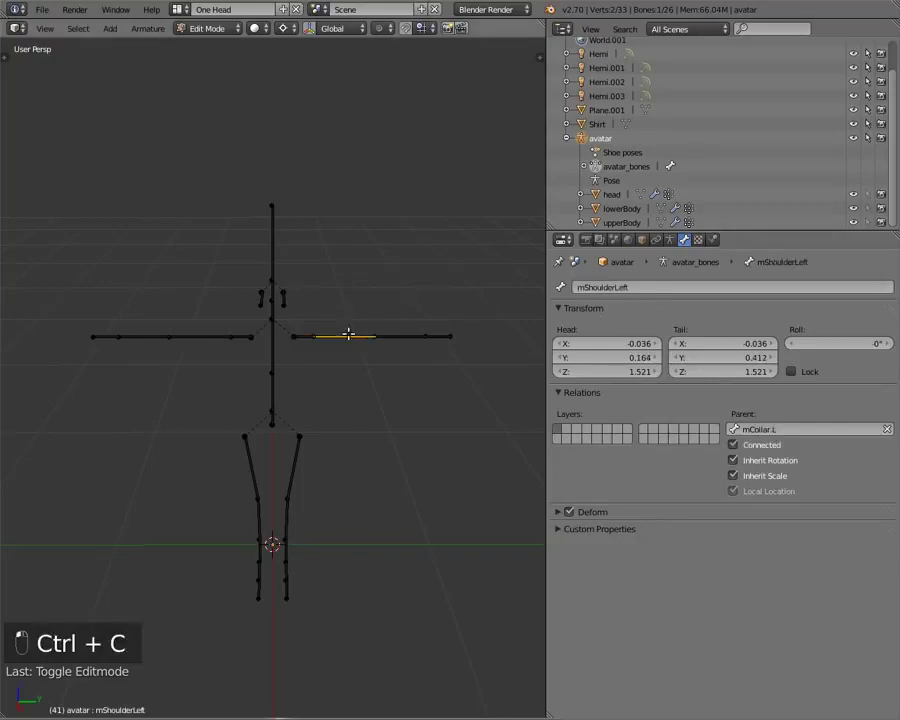
pyautogui.click(612, 287)
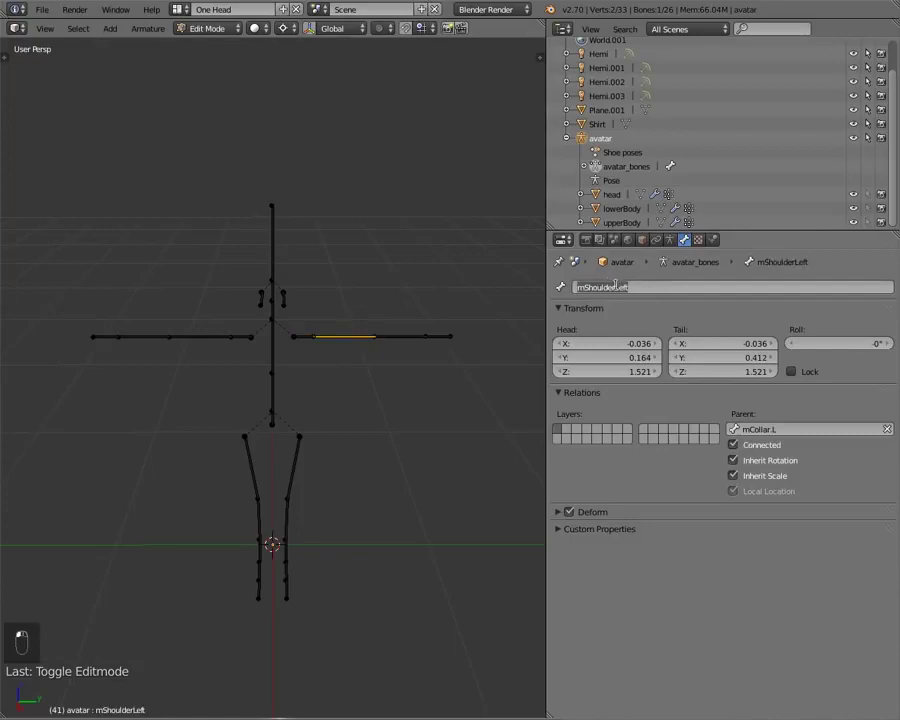
pyautogui.click(620, 286)
pyautogui.write('.L')
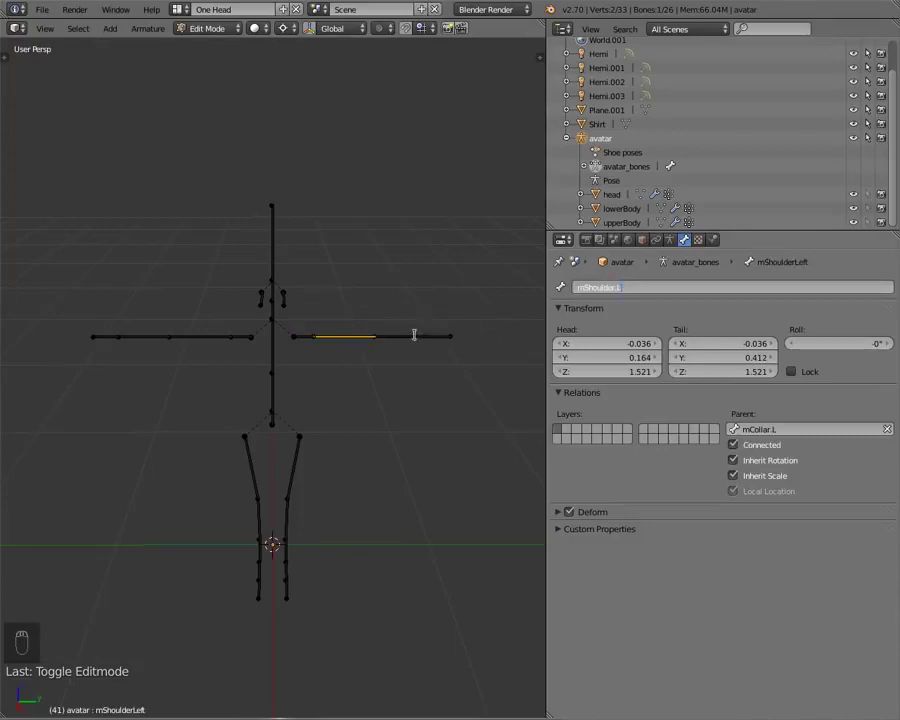
pyautogui.press('Return')
# Rename the left elbow bone to mElbow.L
pyautogui.rightClick(416, 335)
pyautogui.click(606, 287)
pyautogui.moveTo(622, 287); pyautogui.dragTo(606, 285)
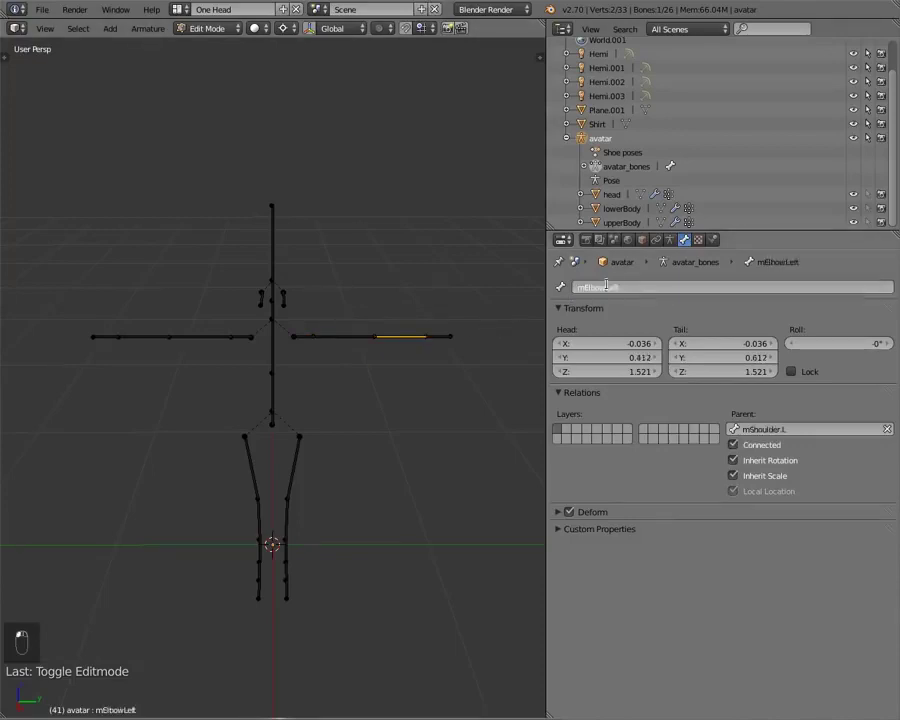
pyautogui.write('.L')
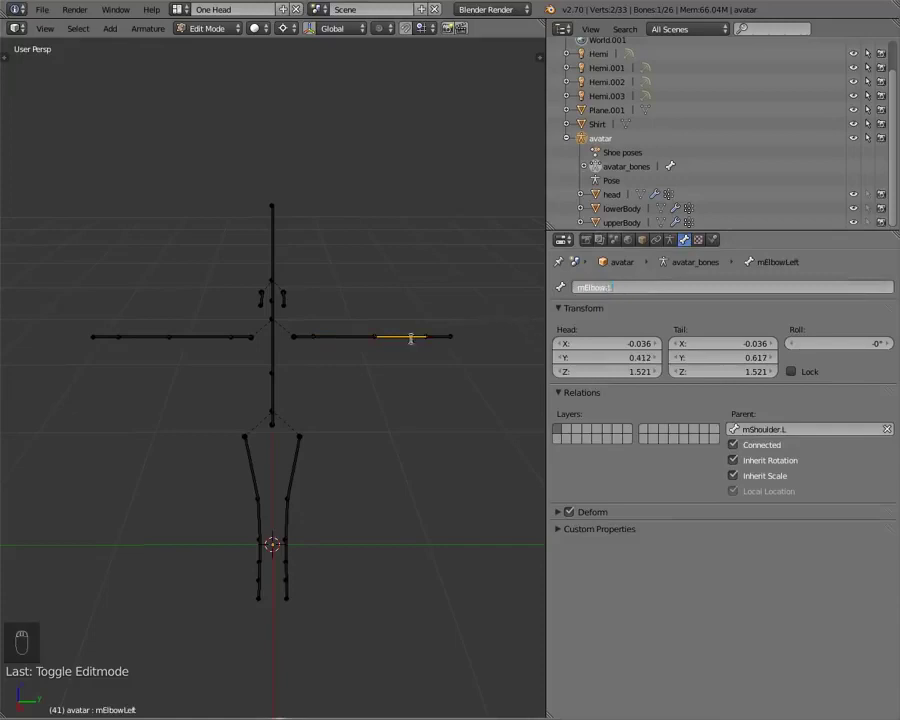
pyautogui.press('Return')
# Rename the left wrist bone to mWrist.L
pyautogui.rightClick(442, 336)
pyautogui.click(608, 287)
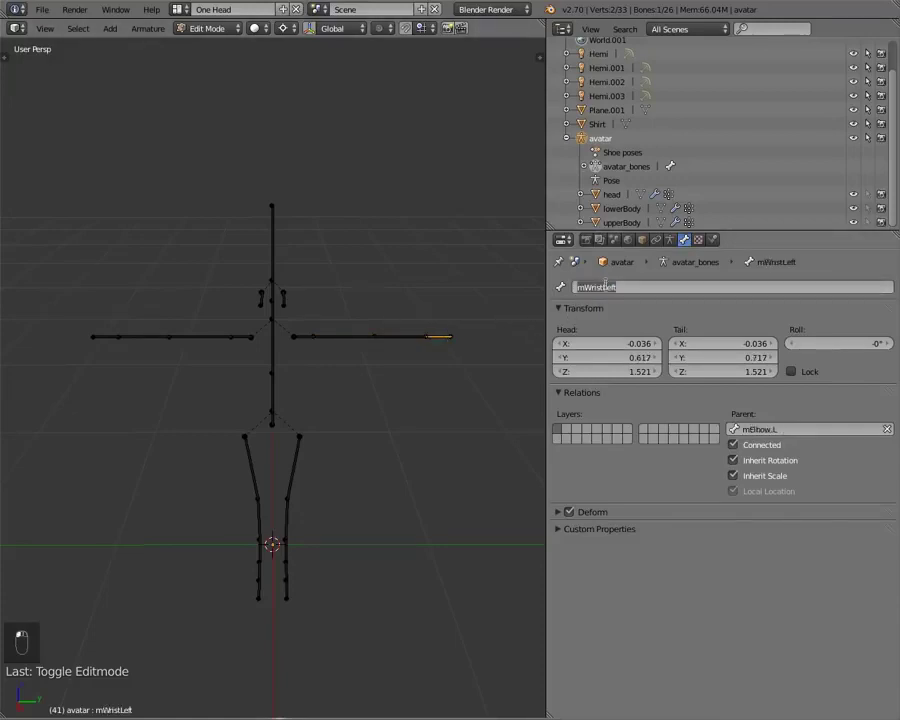
pyautogui.write('.L')
pyautogui.press('Return')
# Rename the left eye bone to mEye.L
pyautogui.rightClick(283, 297)
pyautogui.click(600, 287)
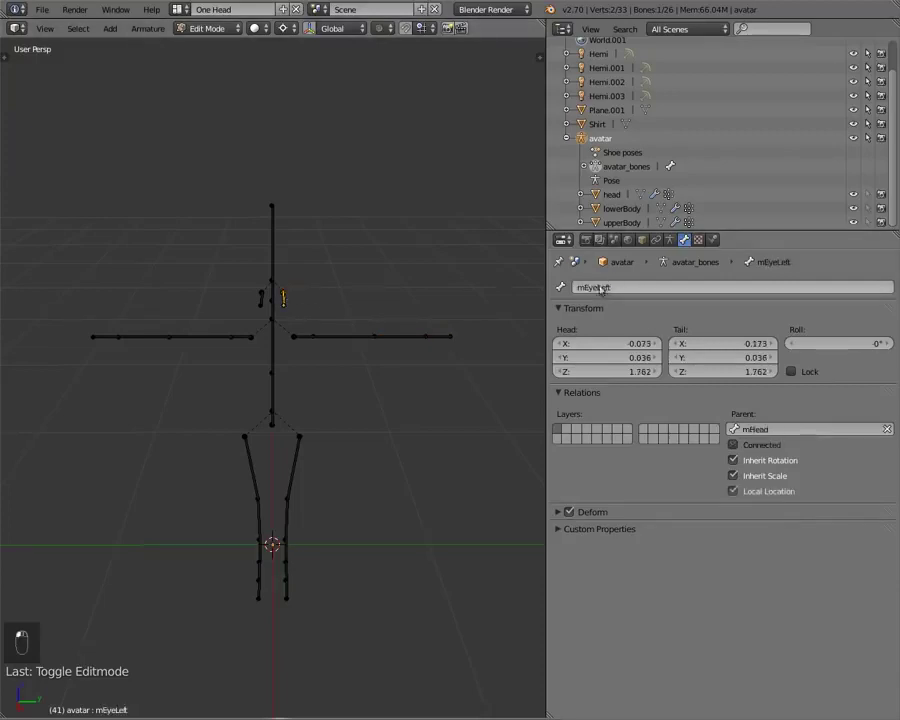
pyautogui.write('.L')
pyautogui.press('Return')
# Rename the left hip bone to mHip.L
pyautogui.rightClick(294, 466)
pyautogui.click(597, 288)
pyautogui.write('mHip.L')
pyautogui.press('Return')
# Rename the left knee bone to mKnee.L
pyautogui.rightClick(287, 516)
pyautogui.click(604, 288)
pyautogui.write('mKnee.L')
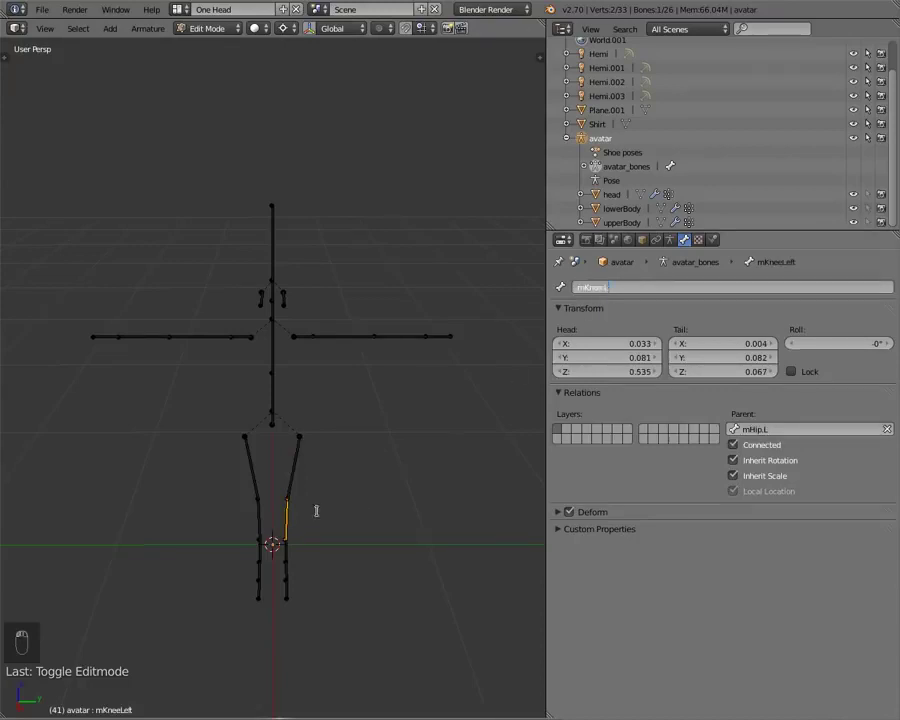
pyautogui.press('Return')
# Rename the left ankle bone to mAnkle.L
pyautogui.rightClick(285, 548)
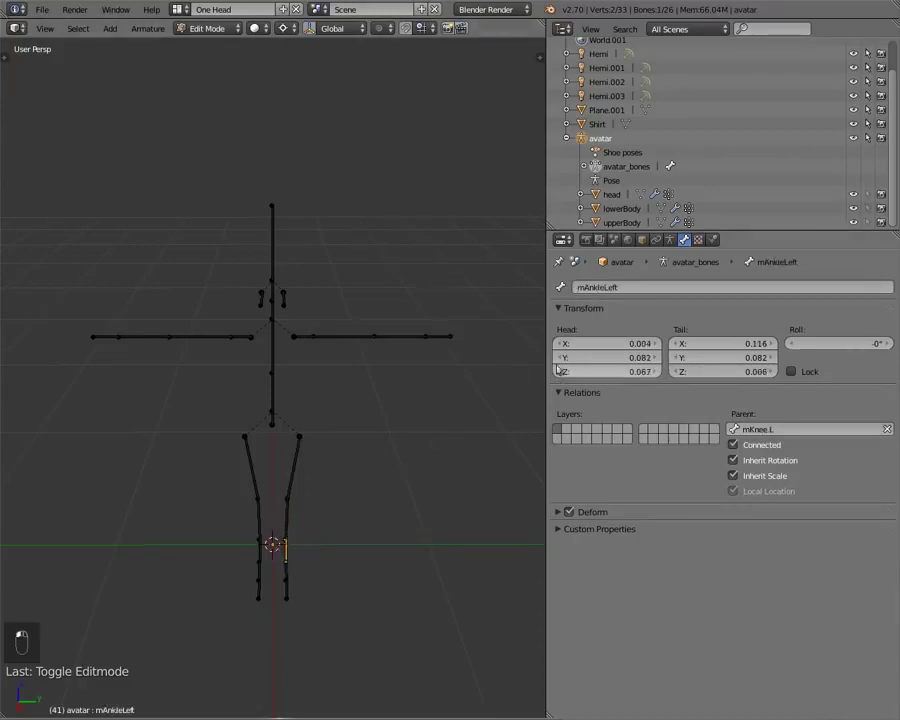
pyautogui.click(604, 287)
pyautogui.write('mAnkle.L')
pyautogui.press('Return')
# Rename the left foot bone to mFoot.L
pyautogui.rightClick(286, 574)
pyautogui.click(601, 287)
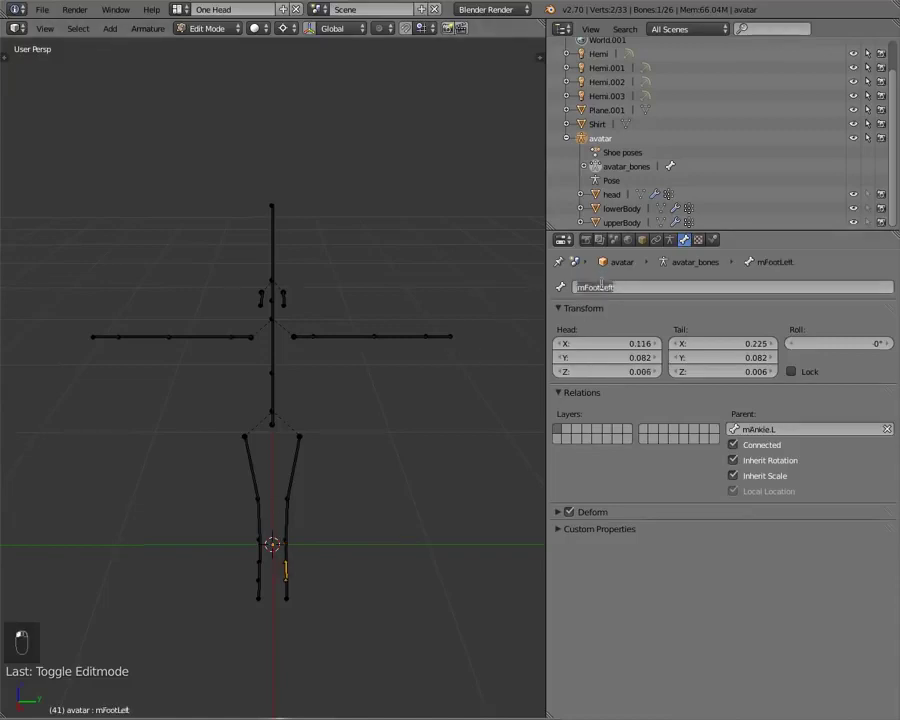
pyautogui.write('mFoot.L')
pyautogui.press('Return')
# Rename the left toe bone to mToe.L
pyautogui.rightClick(287, 589)
pyautogui.click(601, 287)
pyautogui.write('mToe.L')
pyautogui.press('Return')
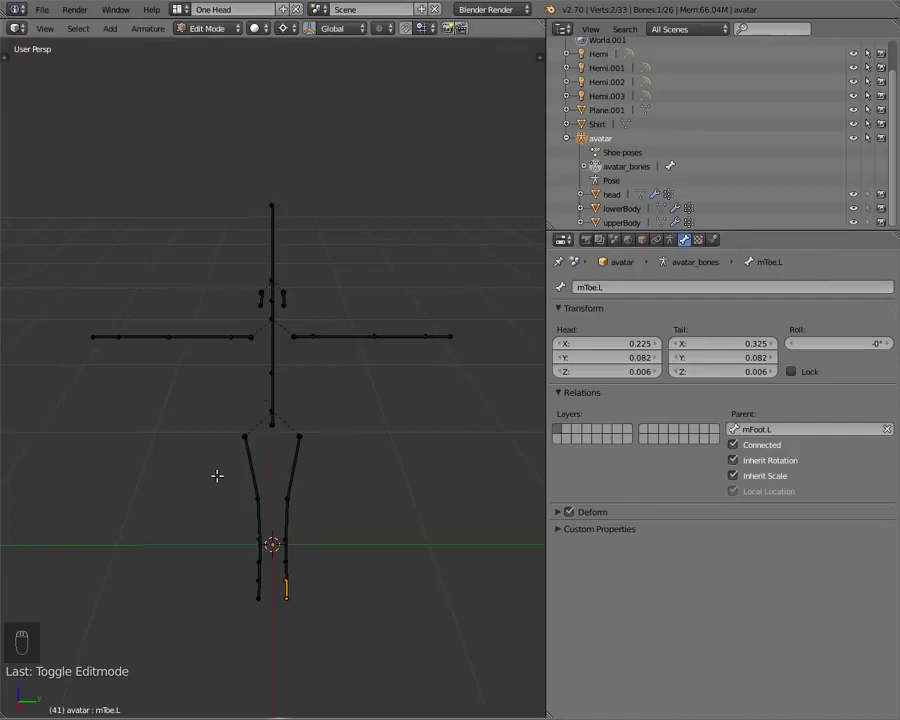
# Return to Object Mode, show the object's transform values and rotate the avatar armature 90° about the global Z axis
pyautogui.press('Tab')
pyautogui.moveTo(364, 388); pyautogui.dragTo(298, 428, button='middle')
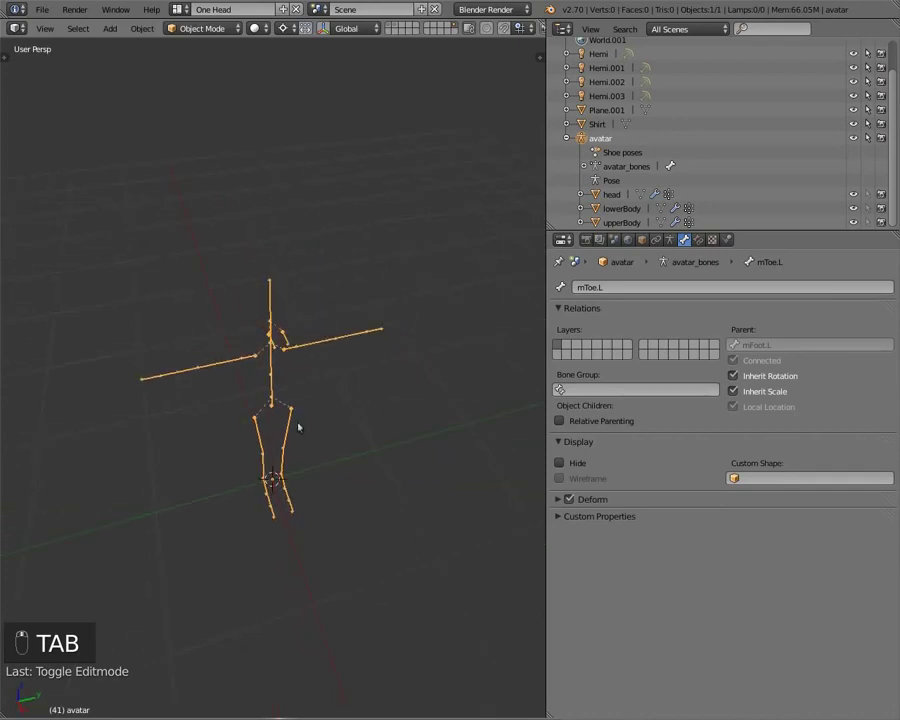
pyautogui.press('n')
pyautogui.moveTo(241, 362); pyautogui.dragTo(403, 391, button='middle')
pyautogui.moveTo(240, 406); pyautogui.dragTo(292, 383, button='middle')
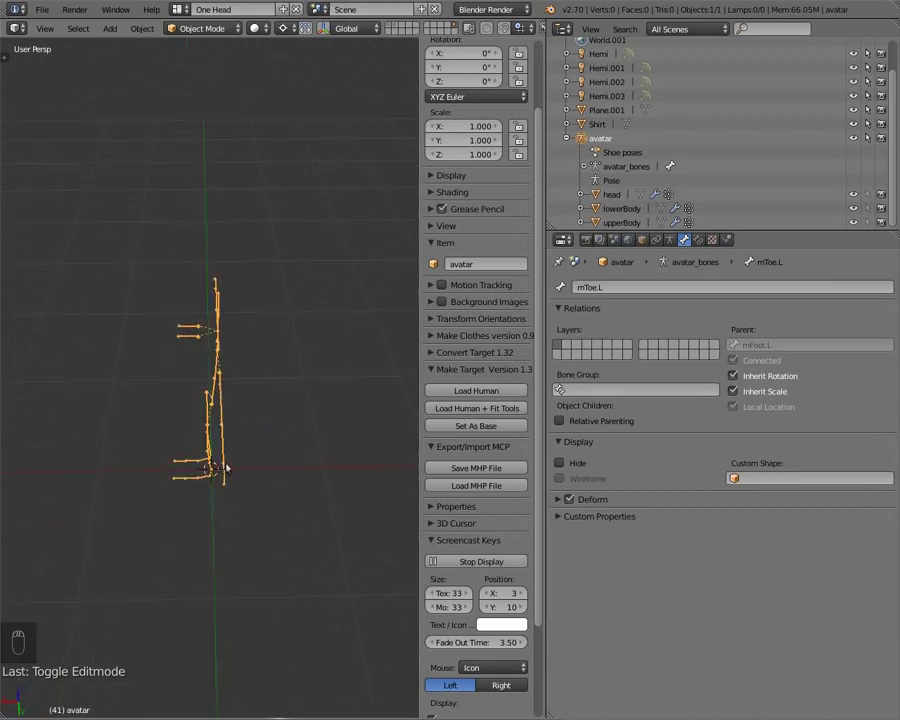
pyautogui.press('r')
pyautogui.press('z')
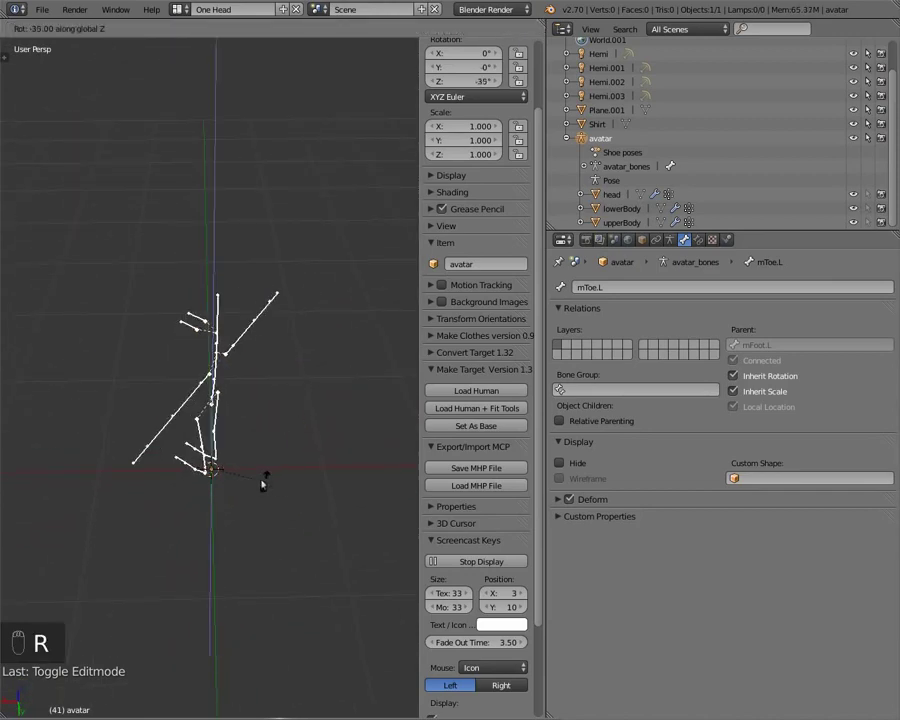
pyautogui.moveTo(101, 258)
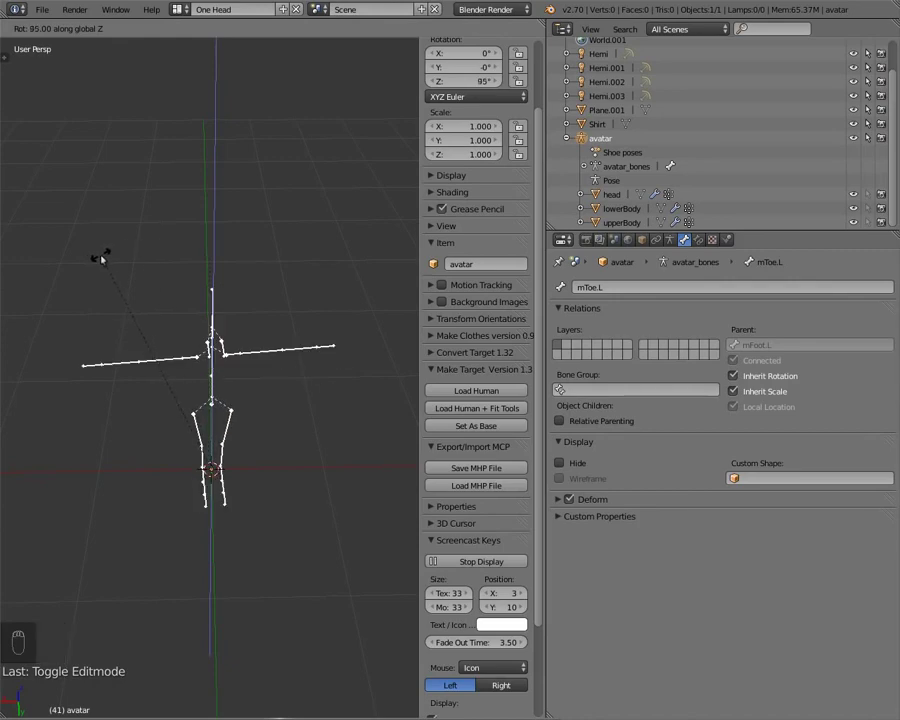
pyautogui.click(116, 248)
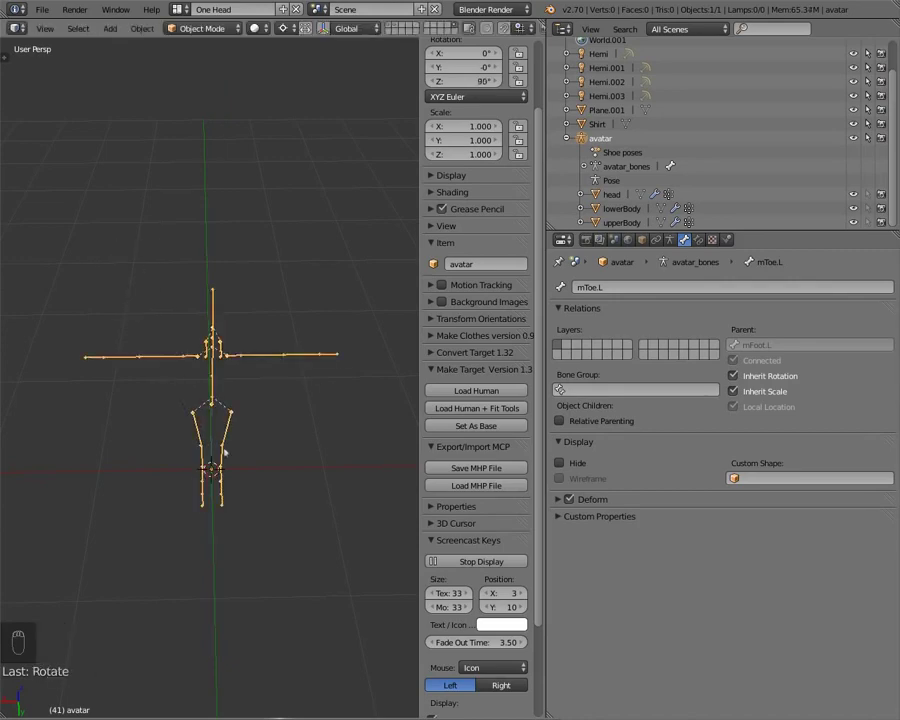
pyautogui.moveTo(265, 318); pyautogui.dragTo(173, 335, button='middle')
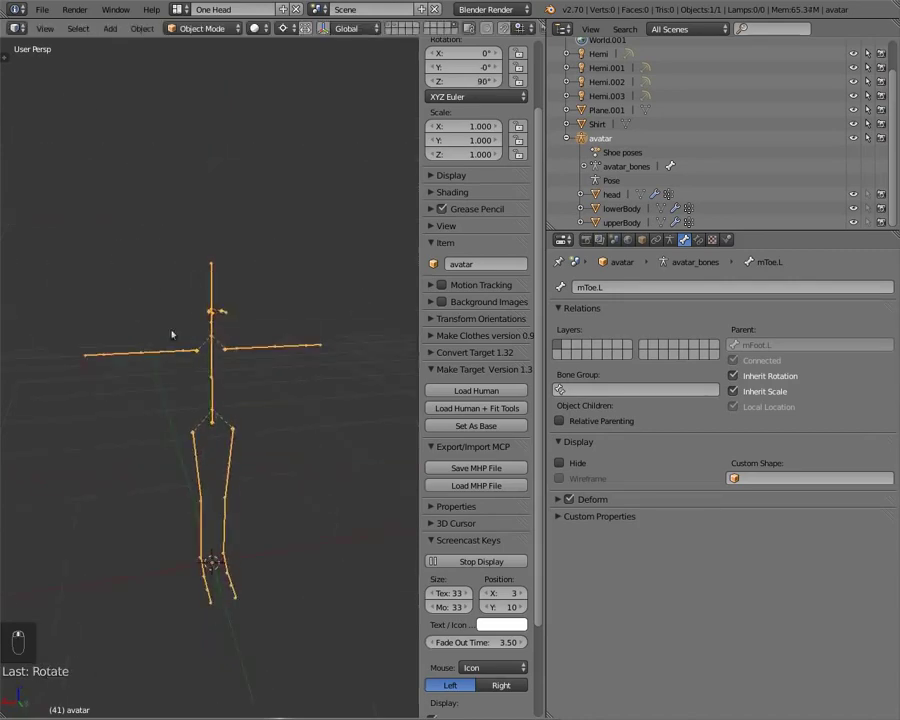
# Apply the avatar armature's rotation
pyautogui.hotkey('ctrl', 'a')
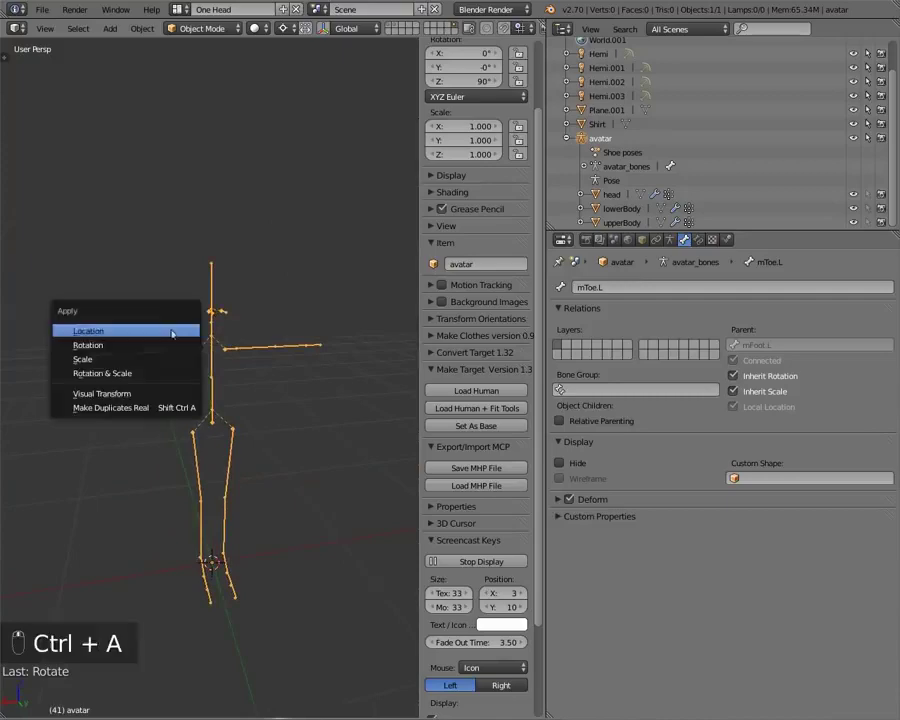
pyautogui.click(120, 345)
pyautogui.moveTo(179, 454); pyautogui.dragTo(150, 450, button='middle')
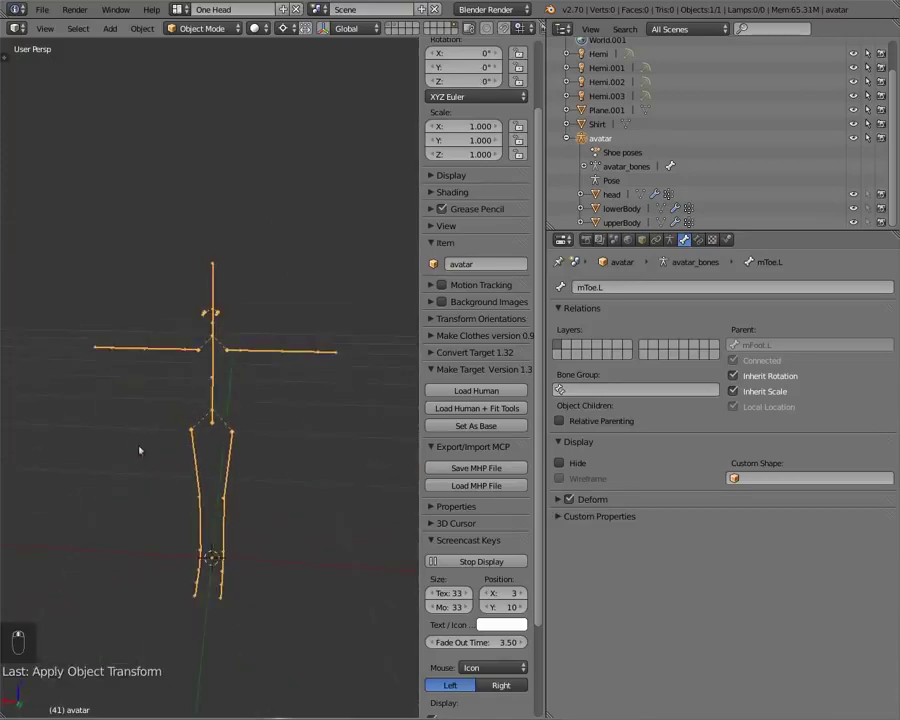
# Find the armature's layer and show layer 1 with the body and shirt meshes together with it
pyautogui.press('1')
pyautogui.moveTo(207, 430); pyautogui.dragTo(222, 456, button='middle')
pyautogui.press('2')
pyautogui.press('1')
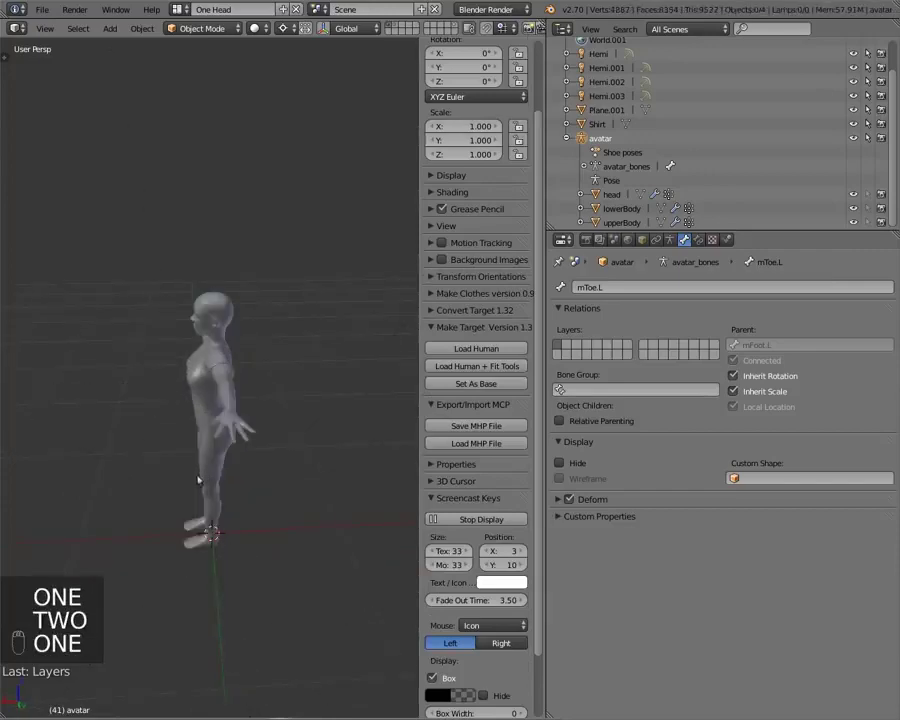
pyautogui.press('7')
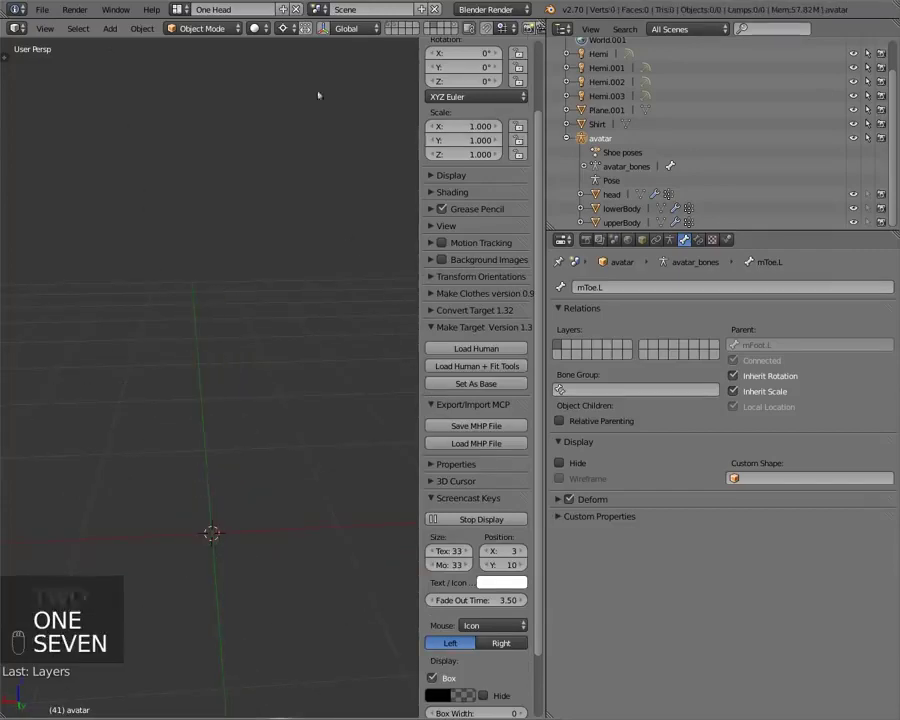
pyautogui.press('8')
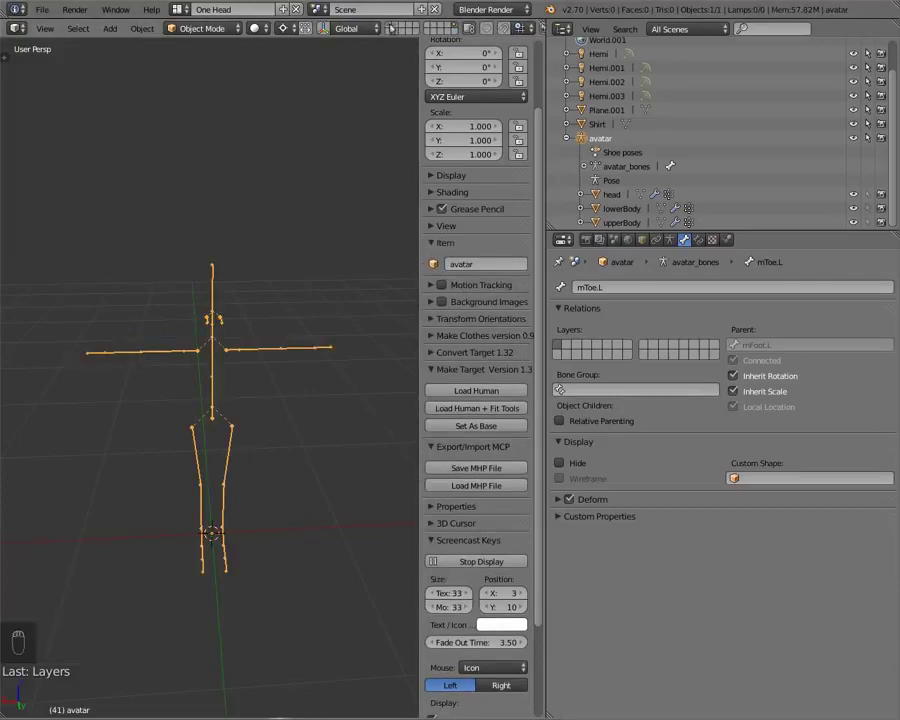
pyautogui.hotkey('shift', '1')
# Test-rotate the mShoulder.R bone in Pose Mode, cancel it, and compare the armature's orientation with the body in an enlarged 3D view
pyautogui.moveTo(181, 404); pyautogui.dragTo(178, 399, button='middle')
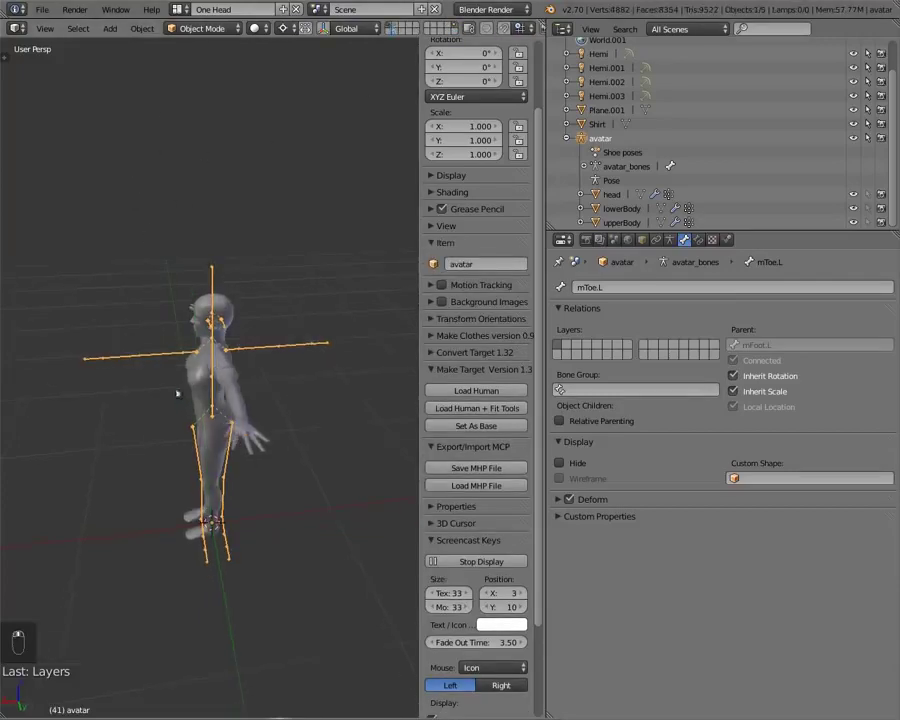
pyautogui.hotkey('ctrl', 'Tab')
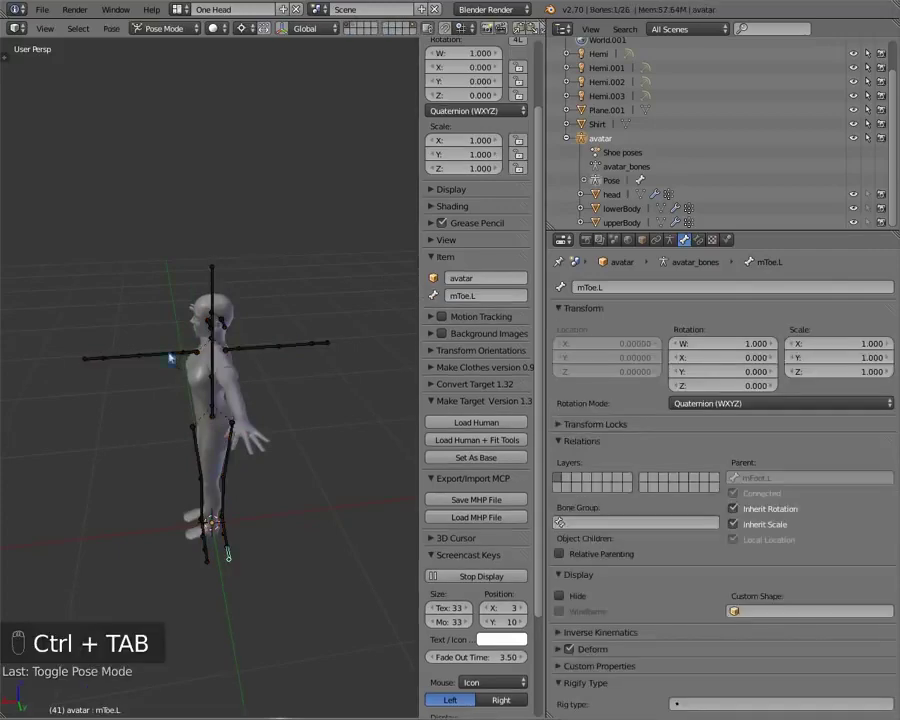
pyautogui.rightClick(170, 357)
pyautogui.press('r')
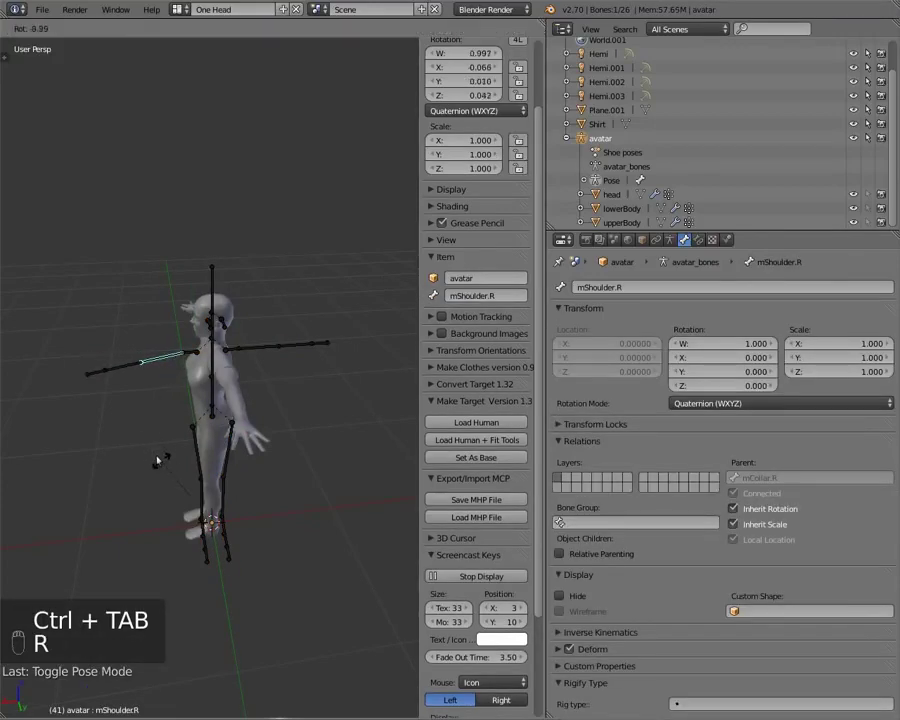
pyautogui.rightClick(146, 344)
pyautogui.rightClick(230, 400)
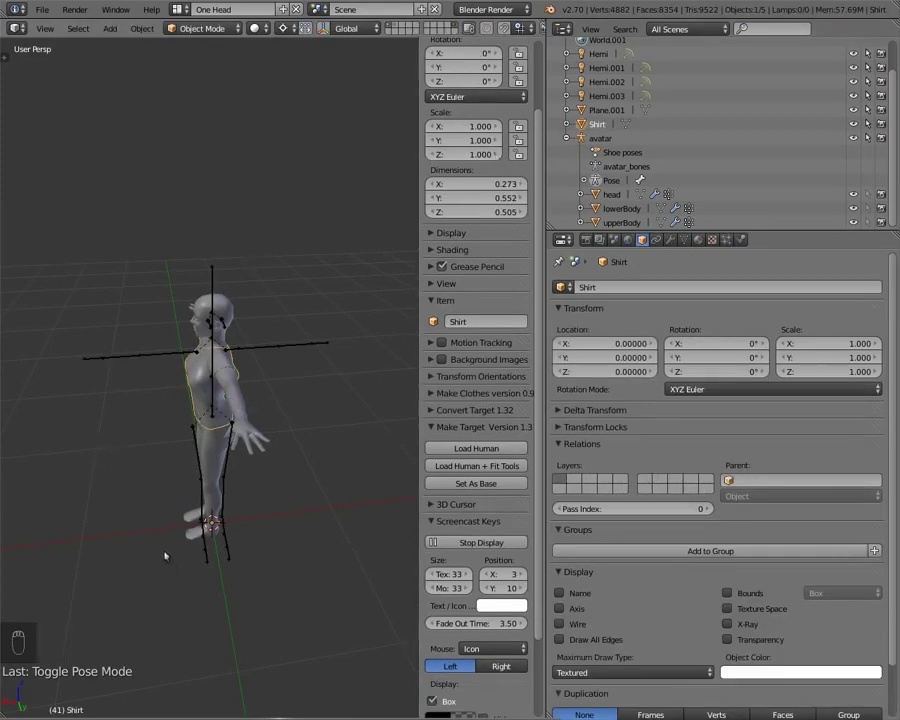
pyautogui.hotkey('ctrl', 'Up')
pyautogui.rightClick(418, 436)
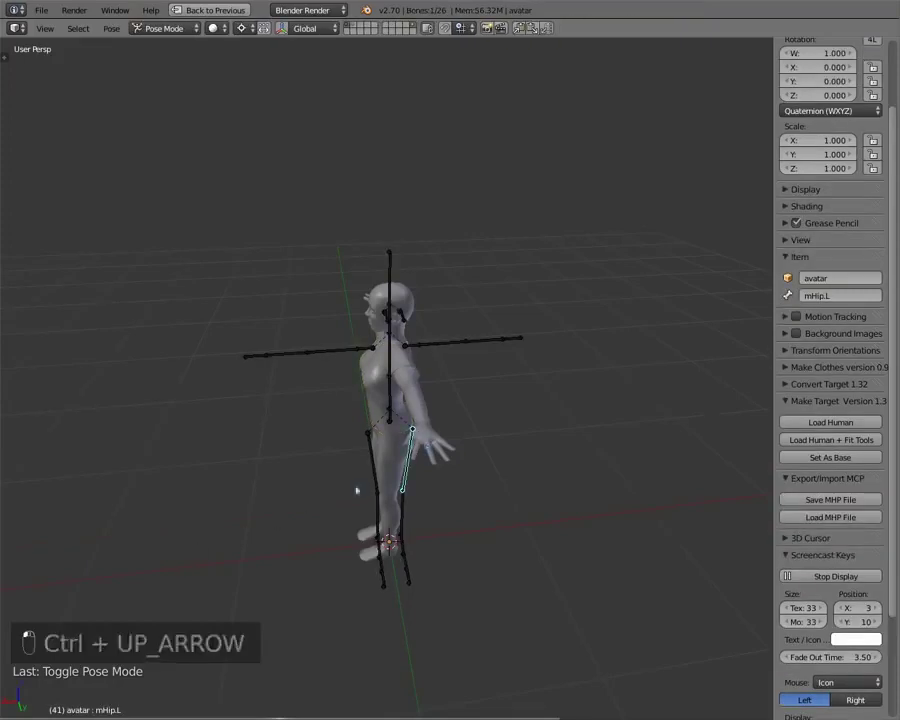
pyautogui.moveTo(356, 488); pyautogui.dragTo(528, 446, button='middle')
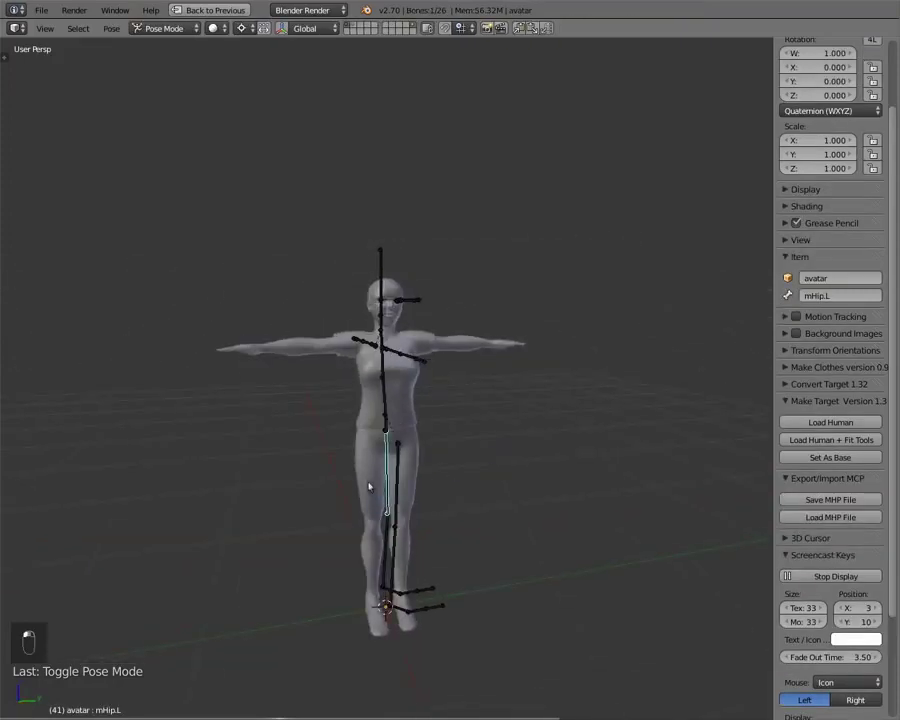
# Return the armature to Object Mode, restore the full layout and make the head, lowerBody and upperBody meshes selectable
pyautogui.hotkey('ctrl', 'Tab')
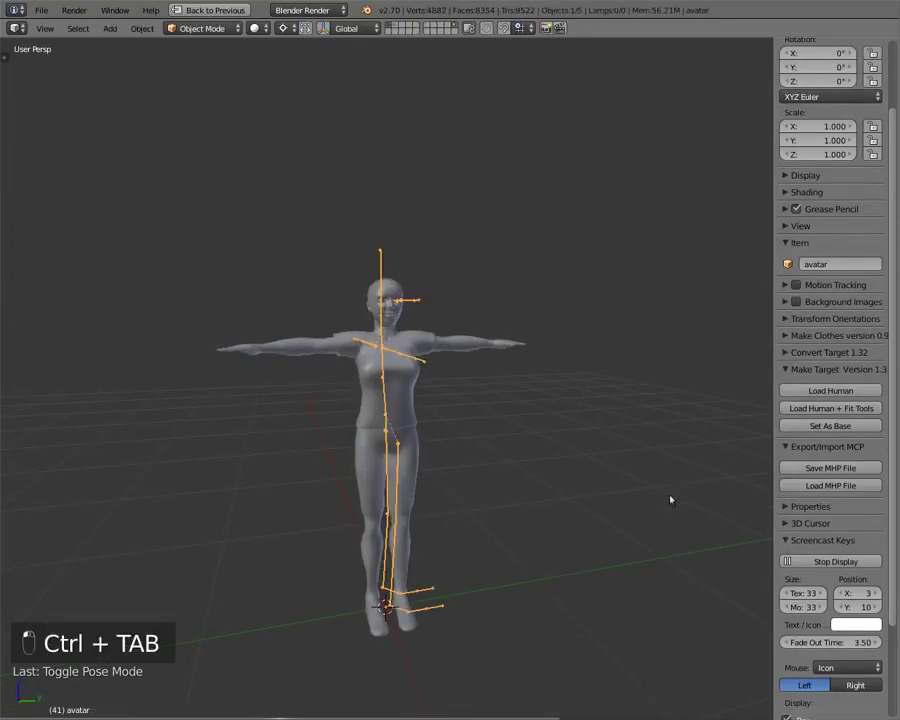
pyautogui.hotkey('ctrl', 'Up')
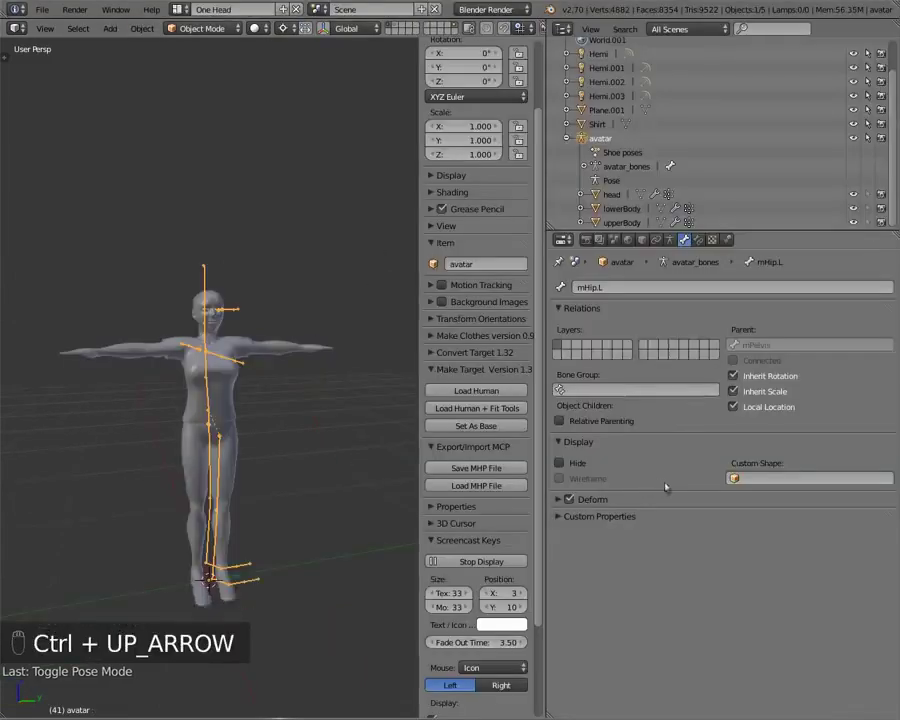
pyautogui.click(865, 199)
pyautogui.moveTo(869, 222); pyautogui.dragTo(867, 195)
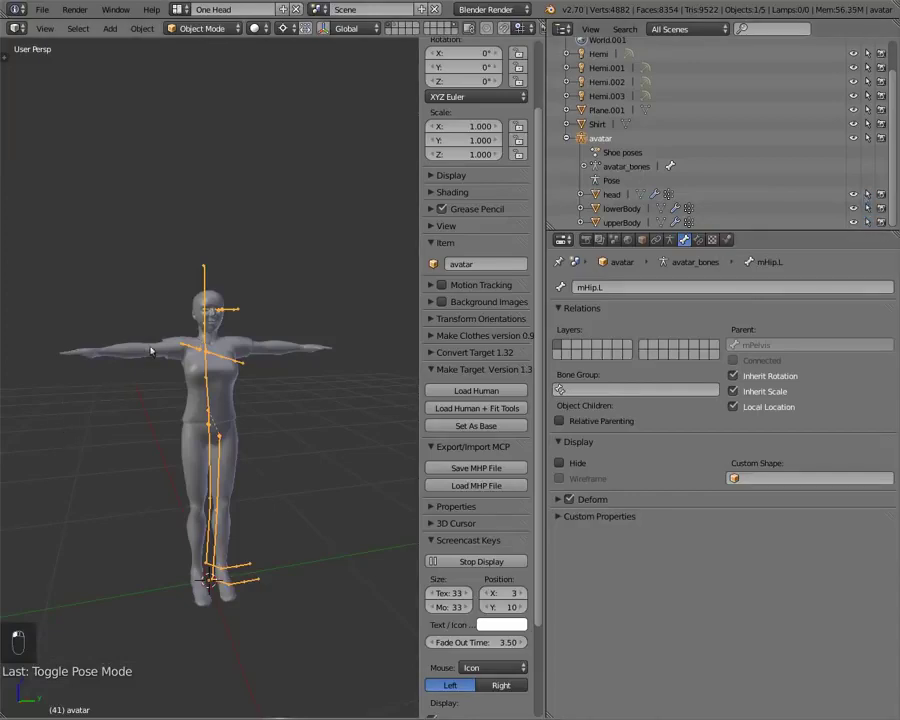
# Maximize the 3D view, select the upperBody, head and lowerBody meshes together and rotate them 90° about the global Z axis
pyautogui.rightClick(159, 366)
pyautogui.hotkey('ctrl', 'Up')
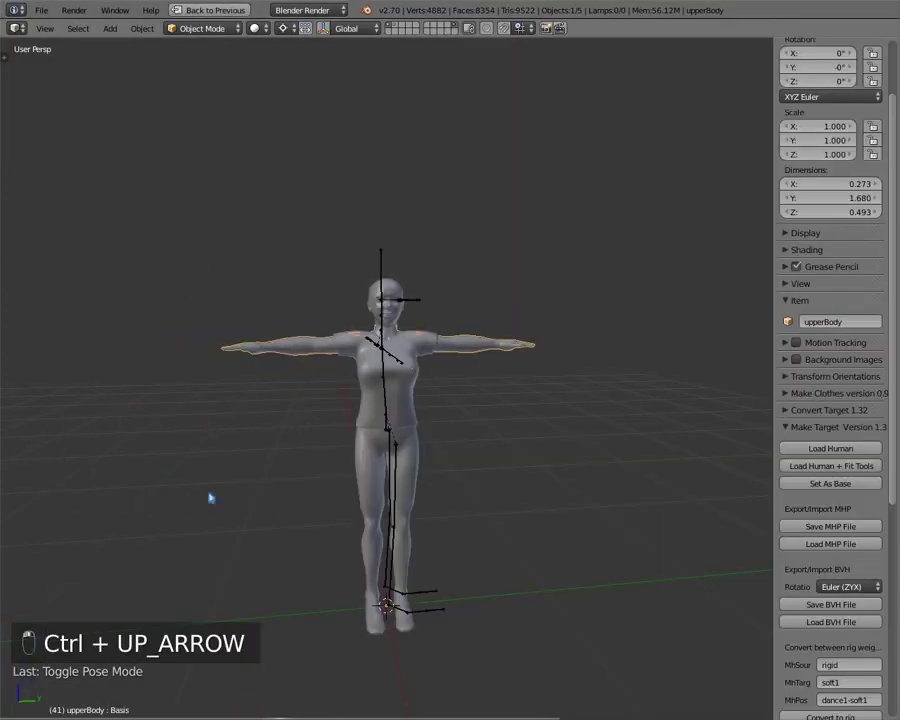
pyautogui.press('Tab')
pyautogui.press('Tab')
pyautogui.moveTo(326, 438); pyautogui.dragTo(208, 521, button='middle')
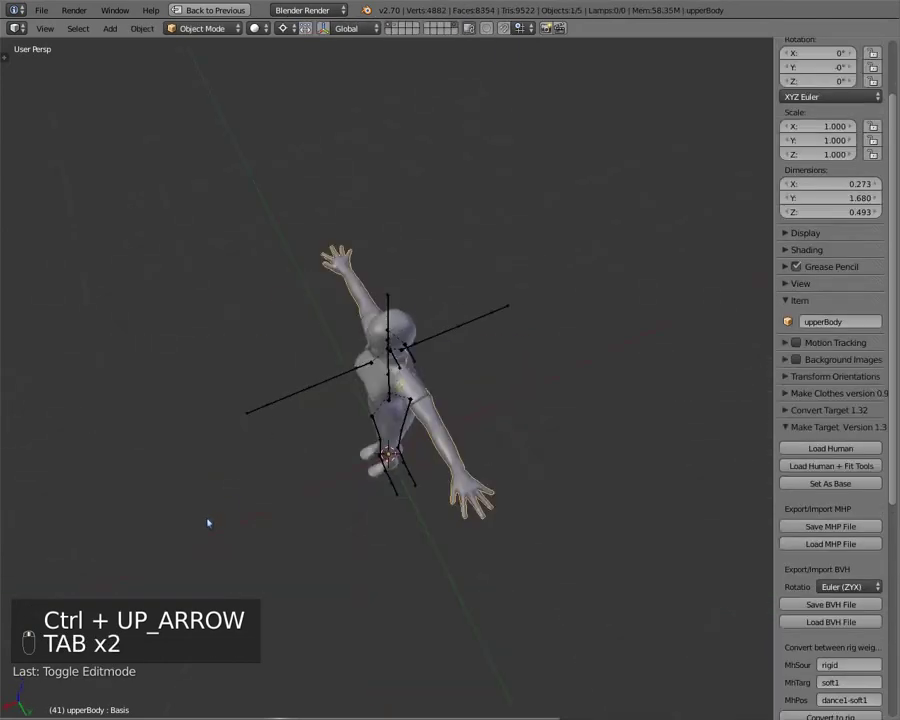
pyautogui.press('z')
pyautogui.press('z')
pyautogui.moveTo(283, 448); pyautogui.dragTo(219, 456, button='middle')
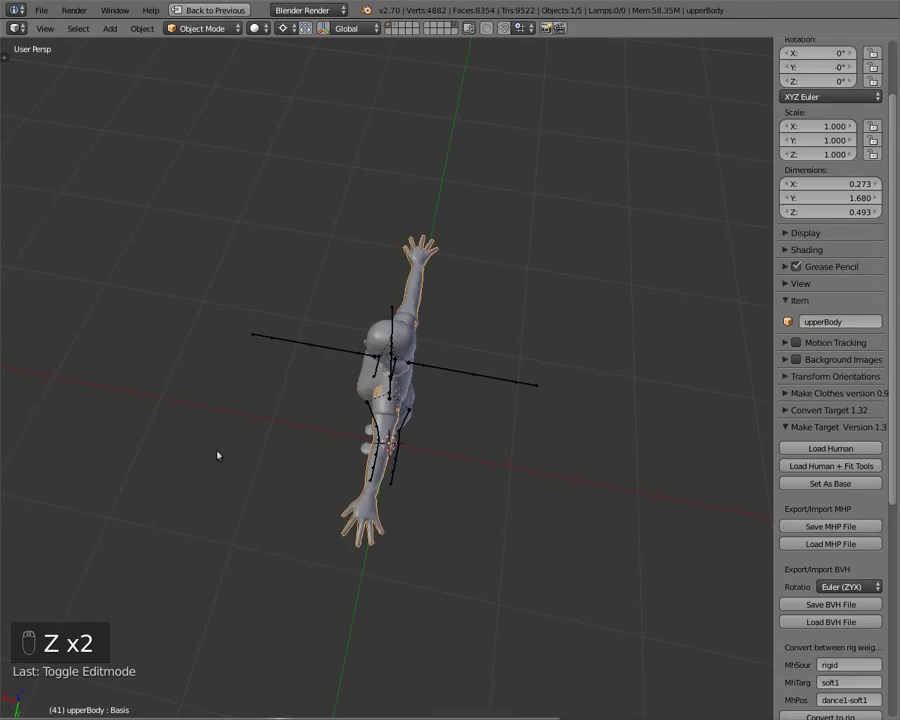
pyautogui.rightClick(375, 332)
pyautogui.moveTo(377, 331); pyautogui.dragTo(328, 422, button='middle')
pyautogui.keyDown('shift'); pyautogui.rightClick(358, 473); pyautogui.keyUp('shift')
pyautogui.keyDown('shift'); pyautogui.rightClick(358, 473); pyautogui.keyUp('shift')
pyautogui.press('r')
pyautogui.press('z')
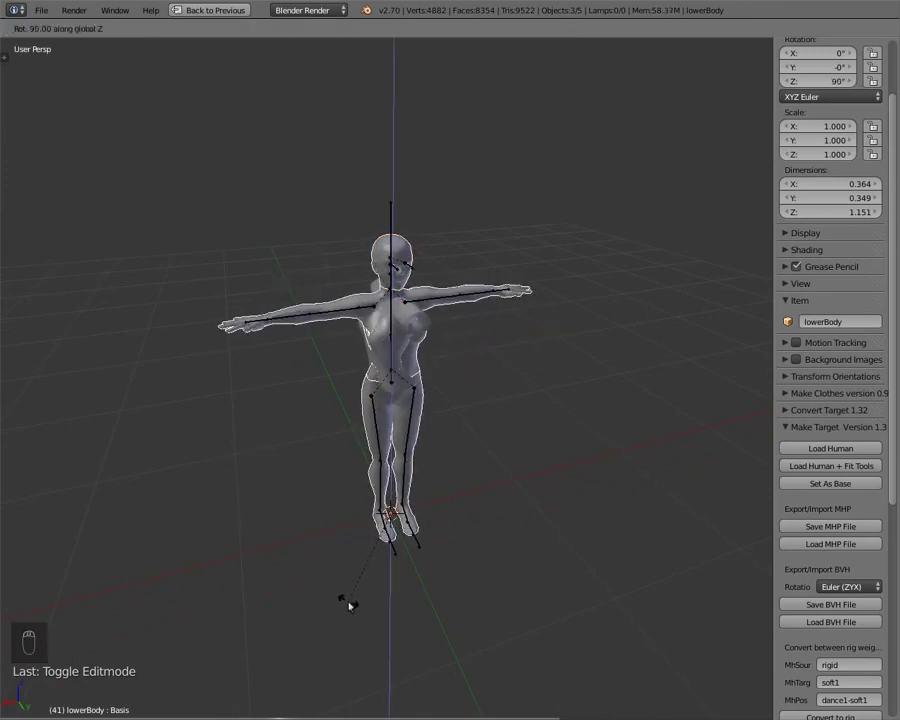
pyautogui.click(360, 600)
# Rotate the Shirt object 90° about the global Z axis
pyautogui.moveTo(360, 600); pyautogui.dragTo(410, 357, button='middle')
pyautogui.rightClick(406, 336)
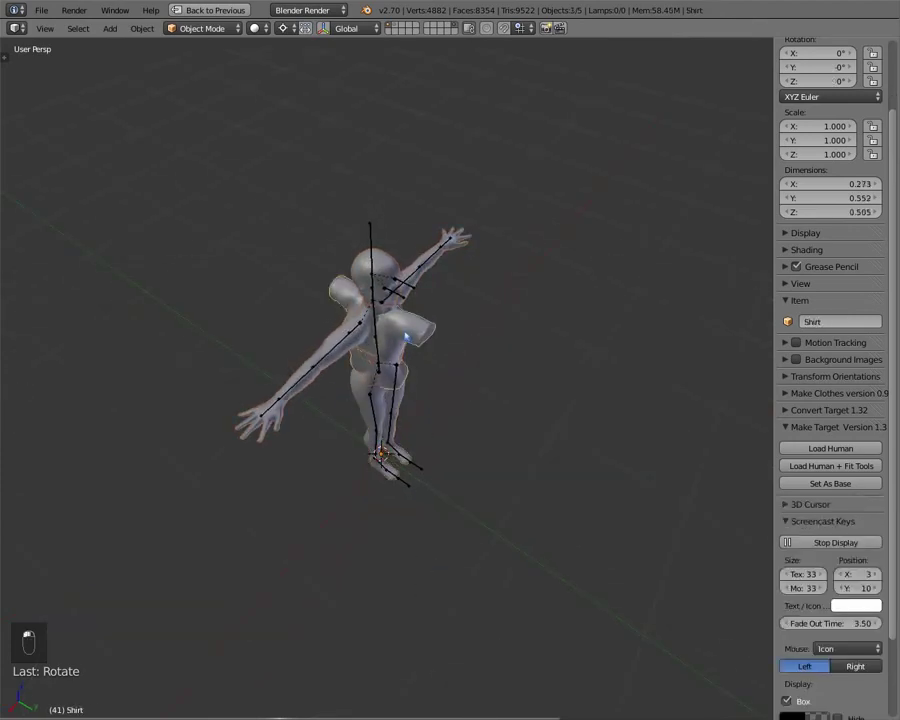
pyautogui.press('r')
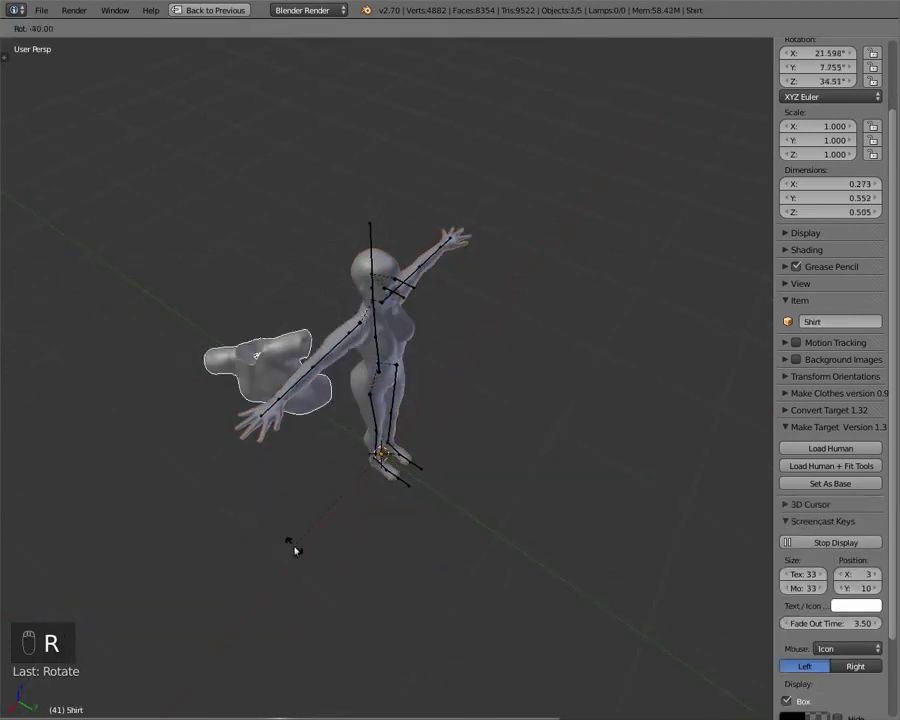
pyautogui.rightClick(293, 549)
pyautogui.press('r')
pyautogui.press('z')
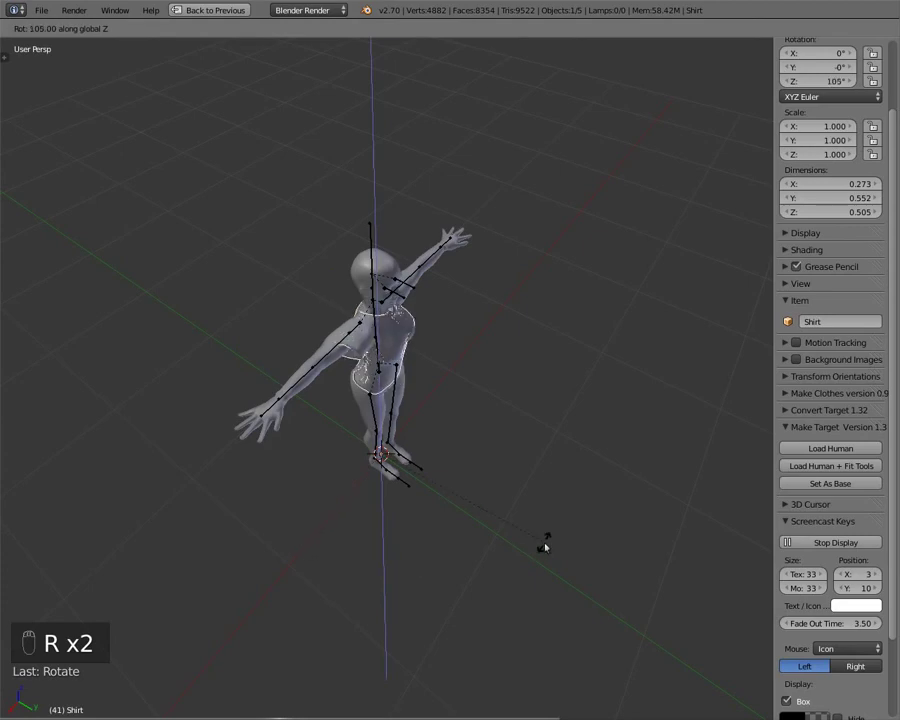
pyautogui.click(496, 558)
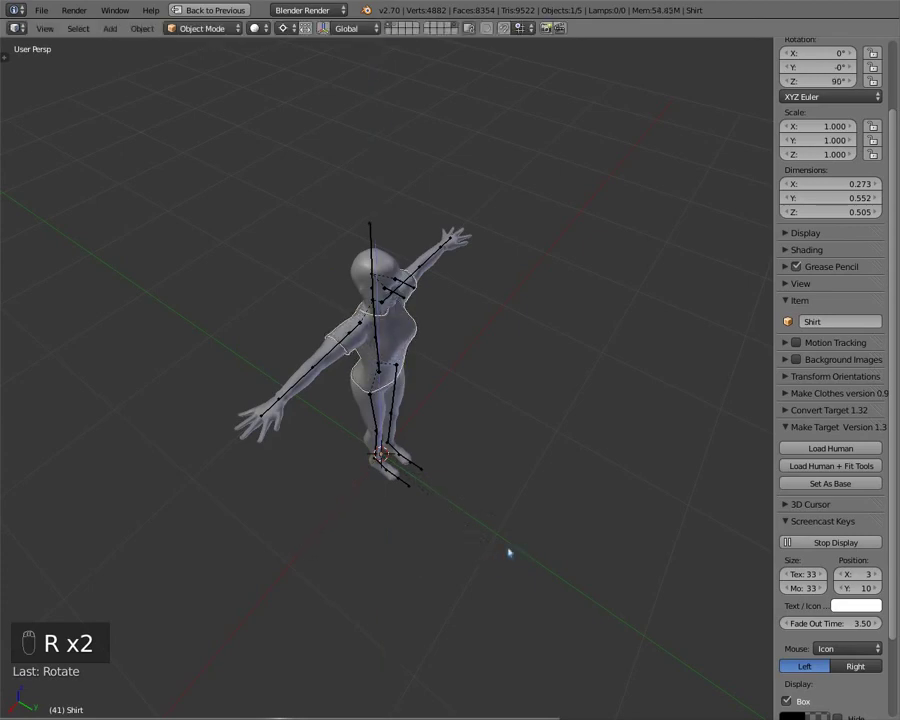
# Test-rotate the armature's mShoulder.R bone in Pose Mode, cancelling each rotation, and switch the pivot point to the bounding box center
pyautogui.moveTo(496, 562); pyautogui.dragTo(407, 480, button='middle')
pyautogui.scroll(3, 403, 474)
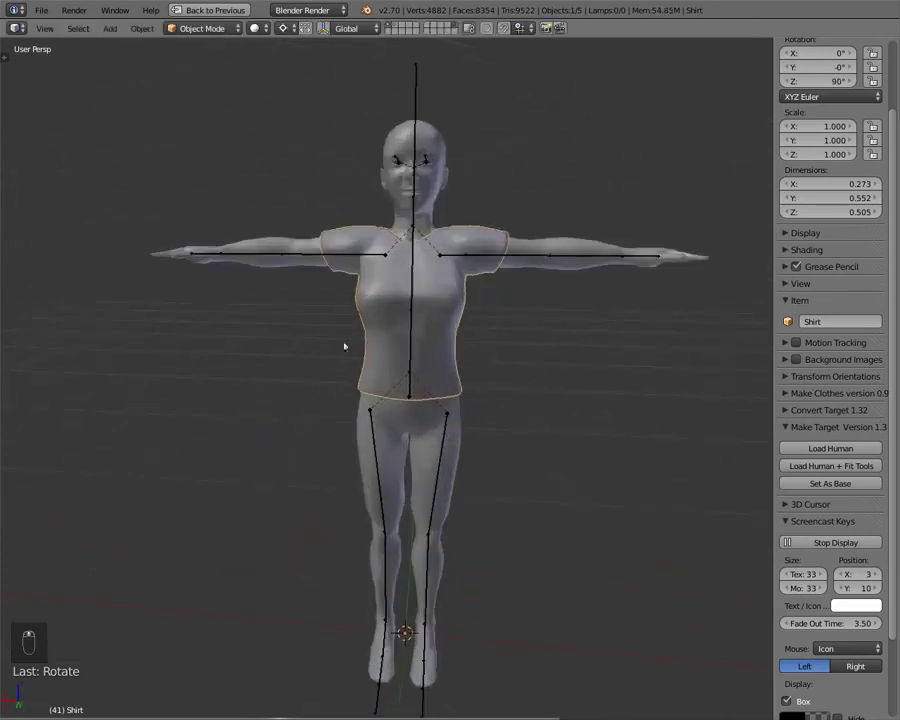
pyautogui.rightClick(304, 260)
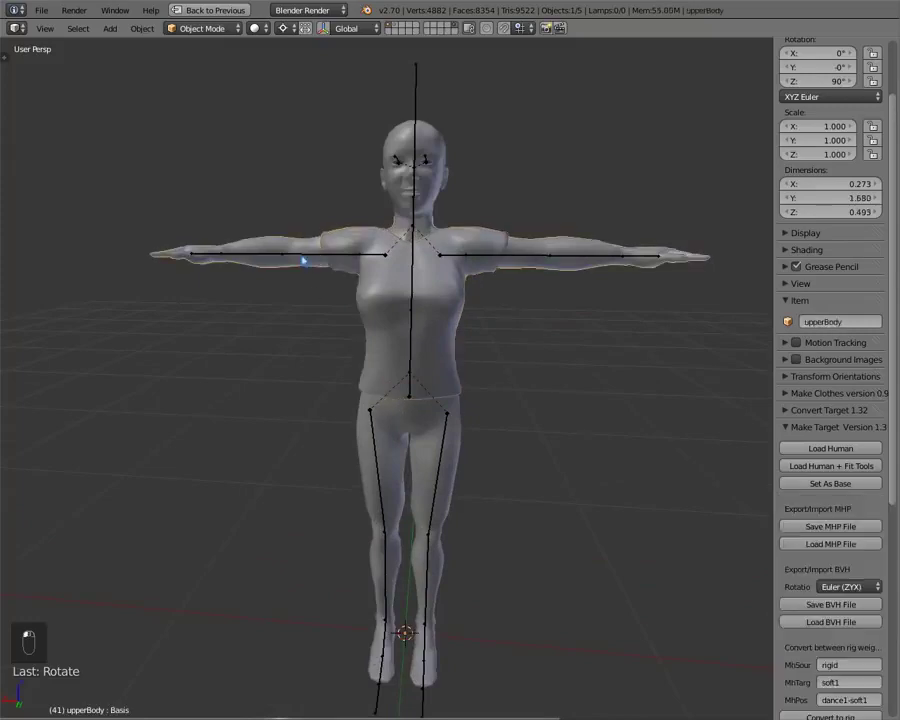
pyautogui.rightClick(414, 96)
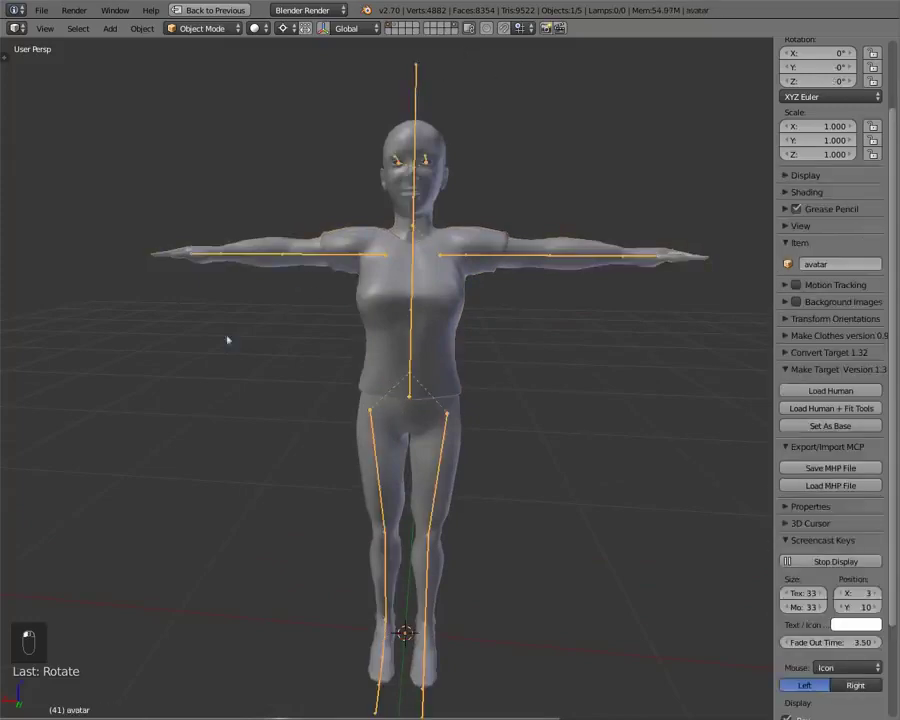
pyautogui.hotkey('ctrl', 'Tab')
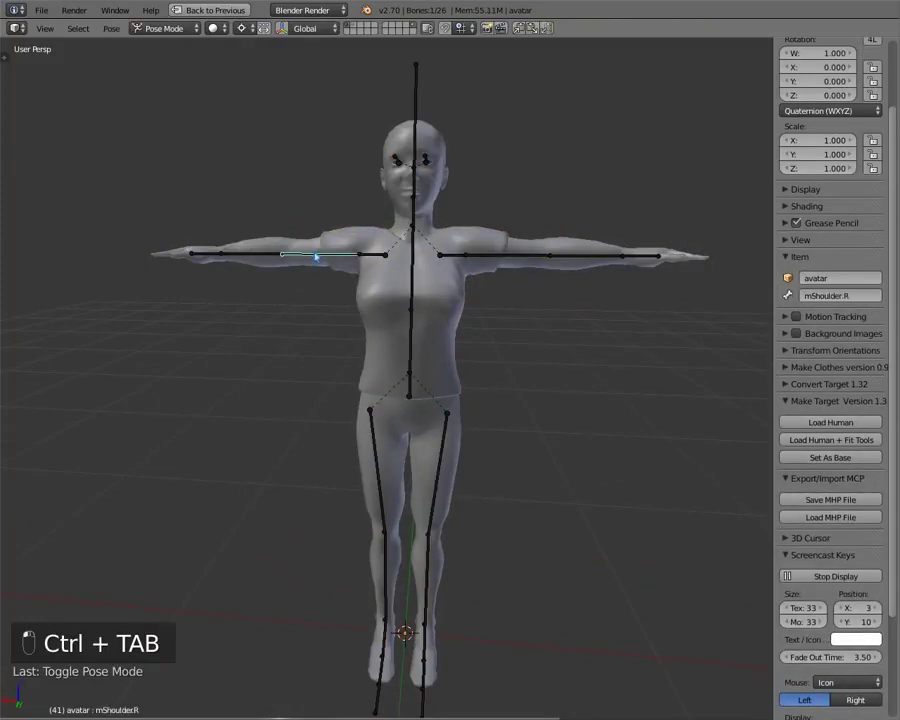
pyautogui.press('r')
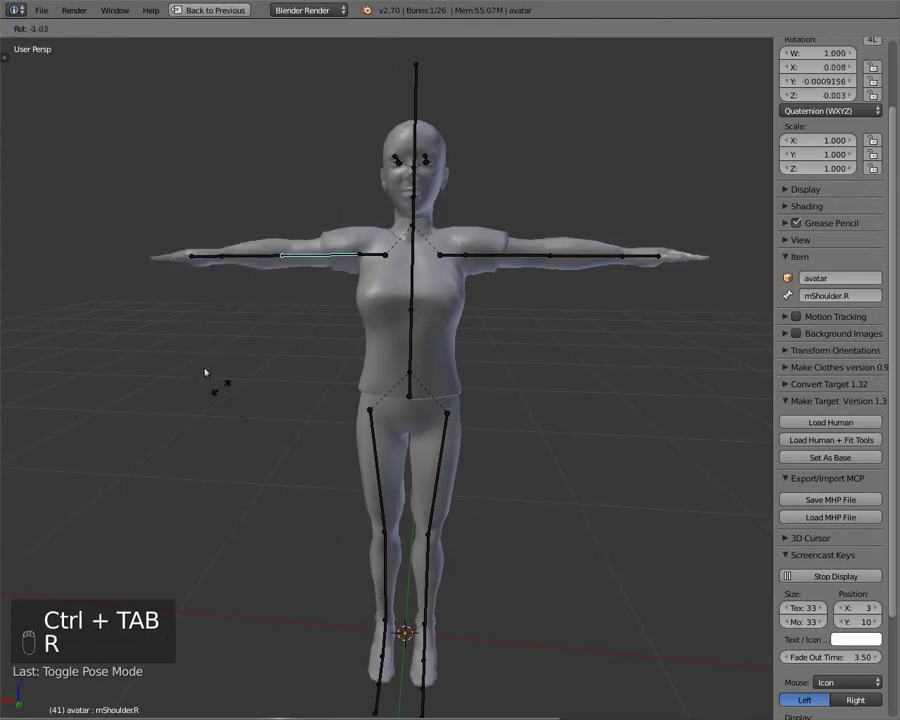
pyautogui.rightClick(184, 369)
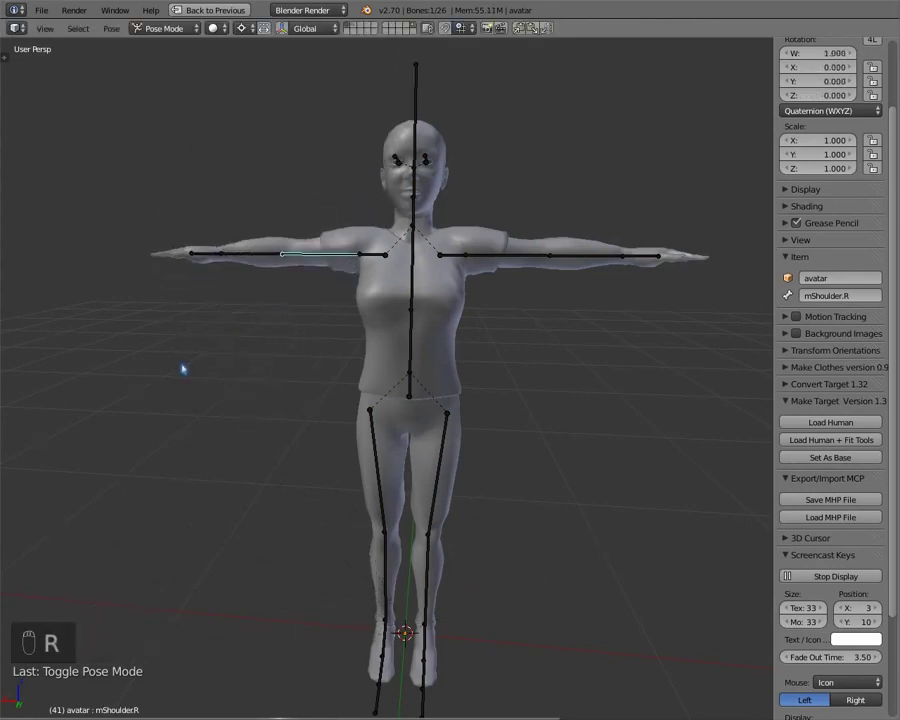
pyautogui.press(',')
pyautogui.press('r')
pyautogui.rightClick(254, 290)
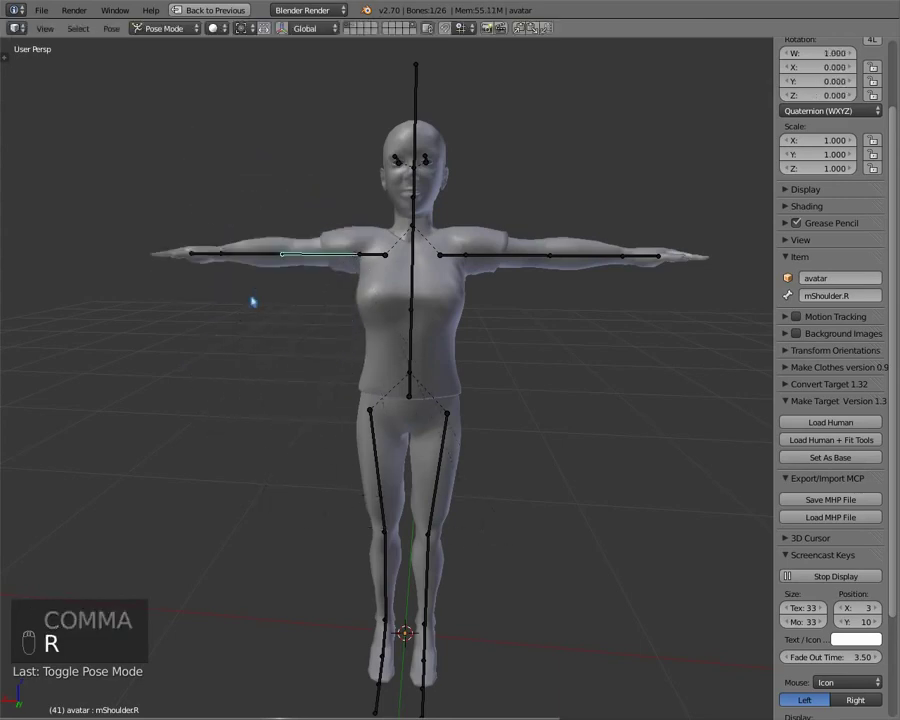
# Test-rotate the mChest bone to check how the body and shirt follow, cancel it and view the avatar from another side
pyautogui.rightClick(412, 165)
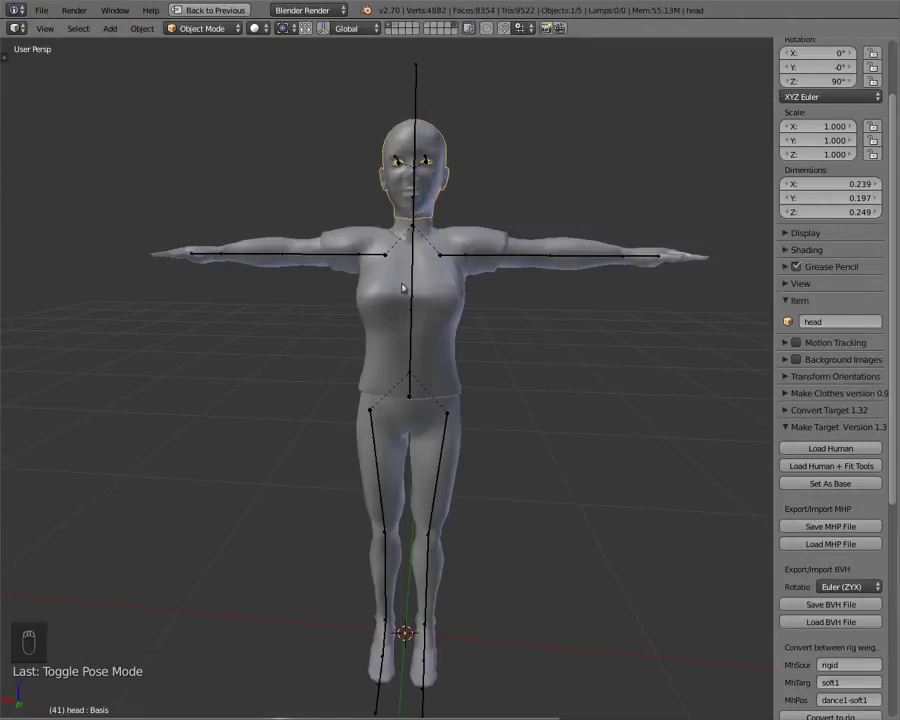
pyautogui.rightClick(416, 91)
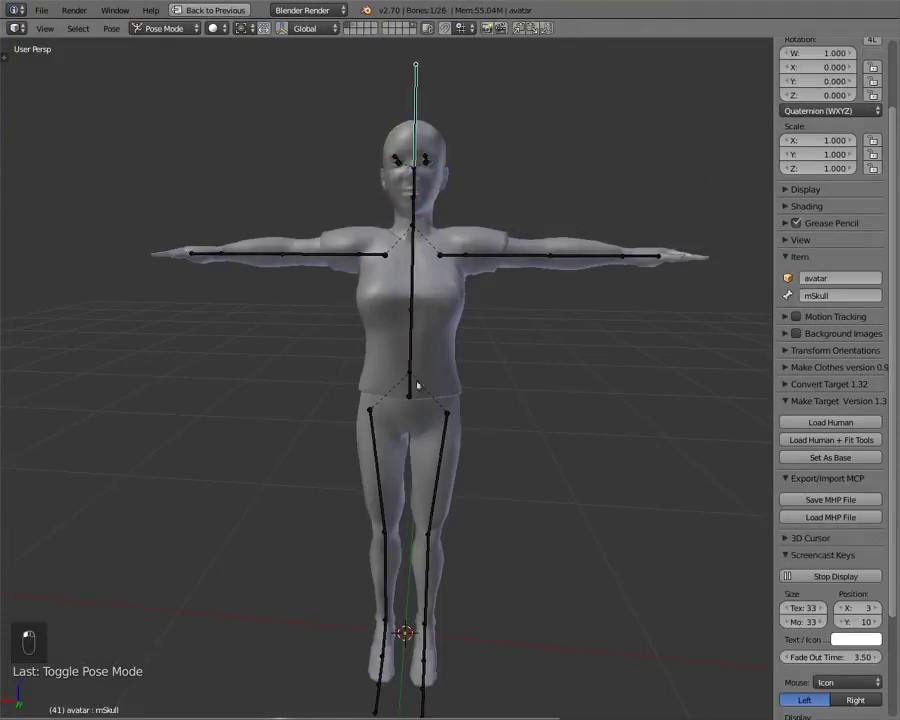
pyautogui.moveTo(350, 420); pyautogui.dragTo(349, 455, button='middle')
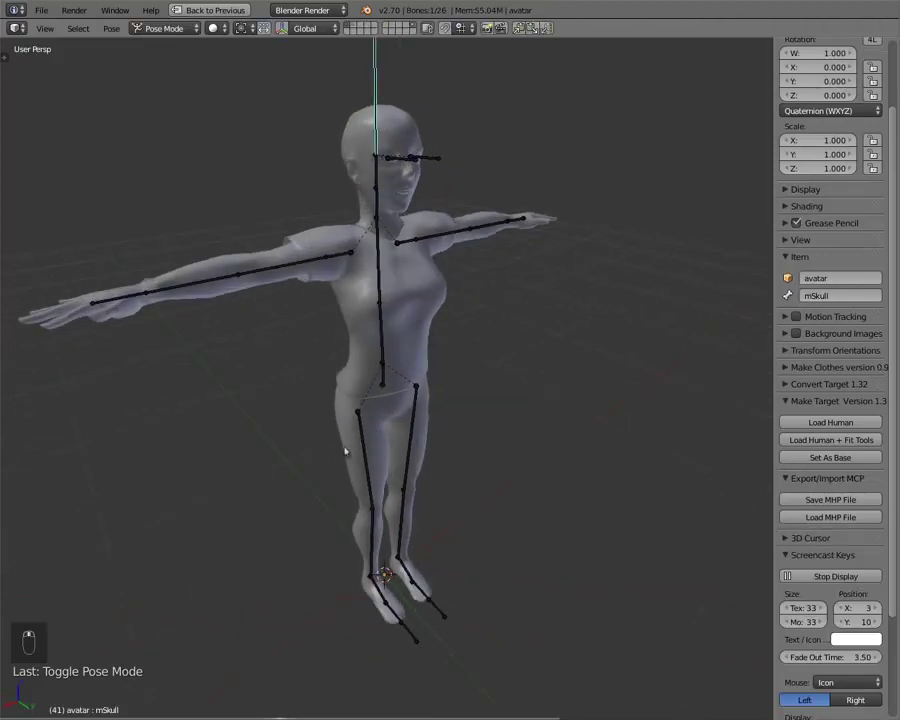
pyautogui.rightClick(384, 271)
pyautogui.press('r')
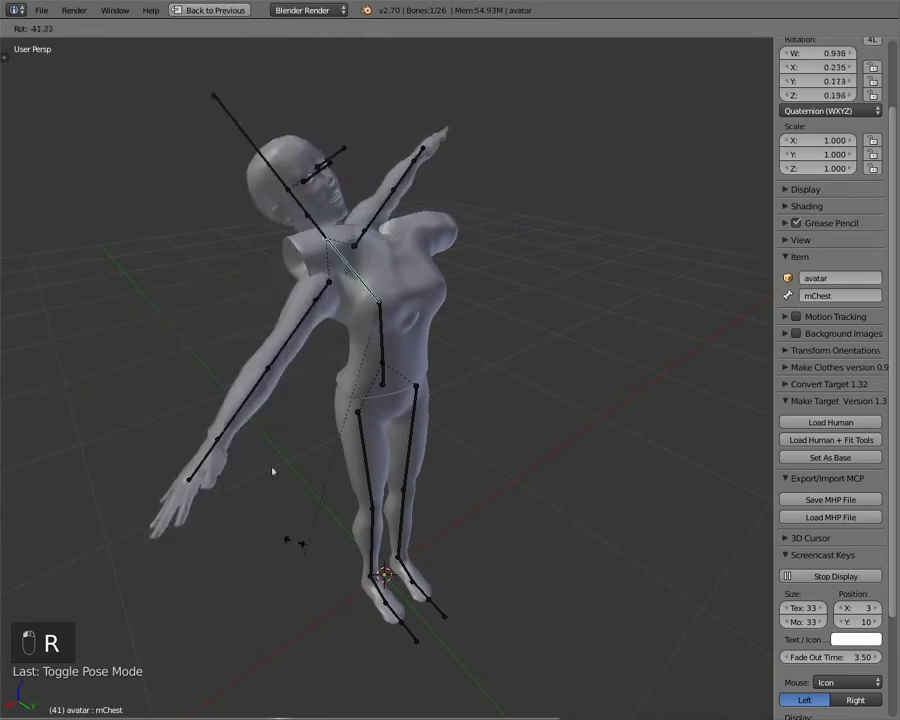
pyautogui.rightClick(273, 489)
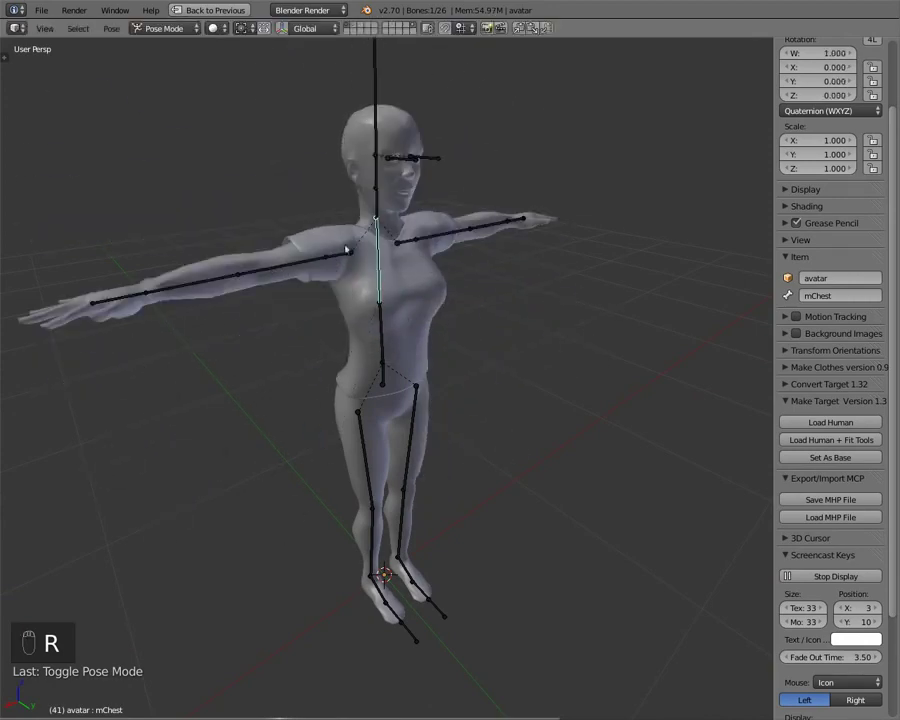
pyautogui.moveTo(396, 298); pyautogui.dragTo(237, 251, button='middle')
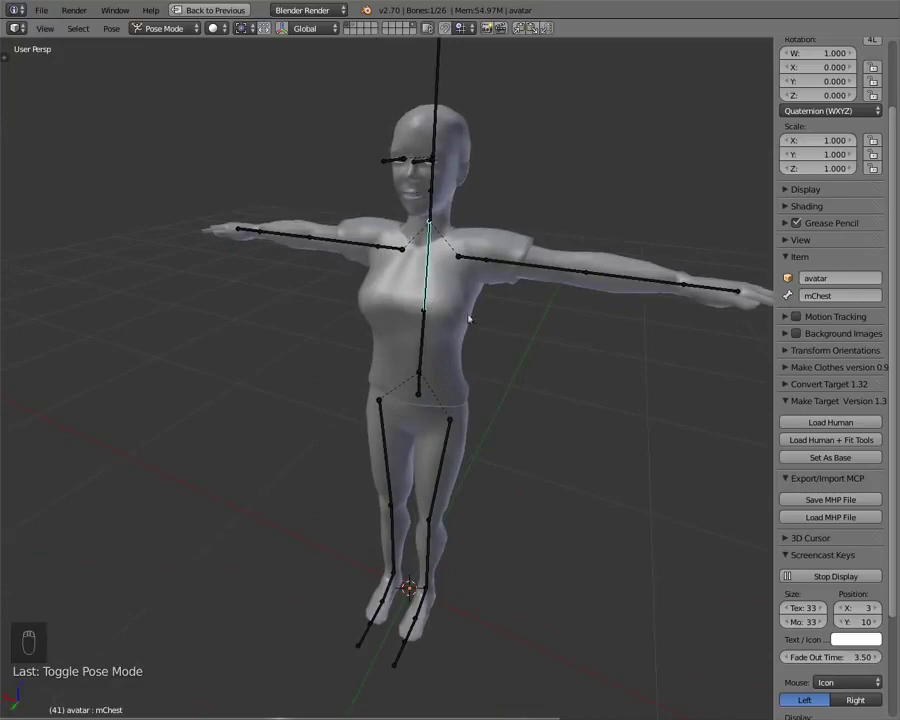
# Select the Shirt object and apply its rotation
pyautogui.moveTo(406, 337); pyautogui.dragTo(400, 530, button='middle')
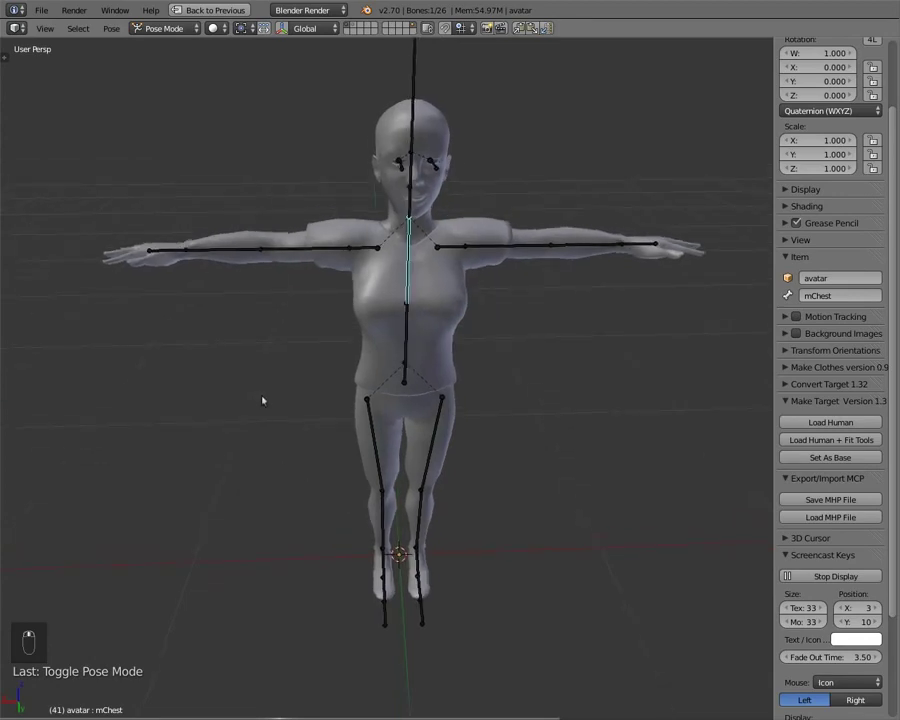
pyautogui.rightClick(395, 302)
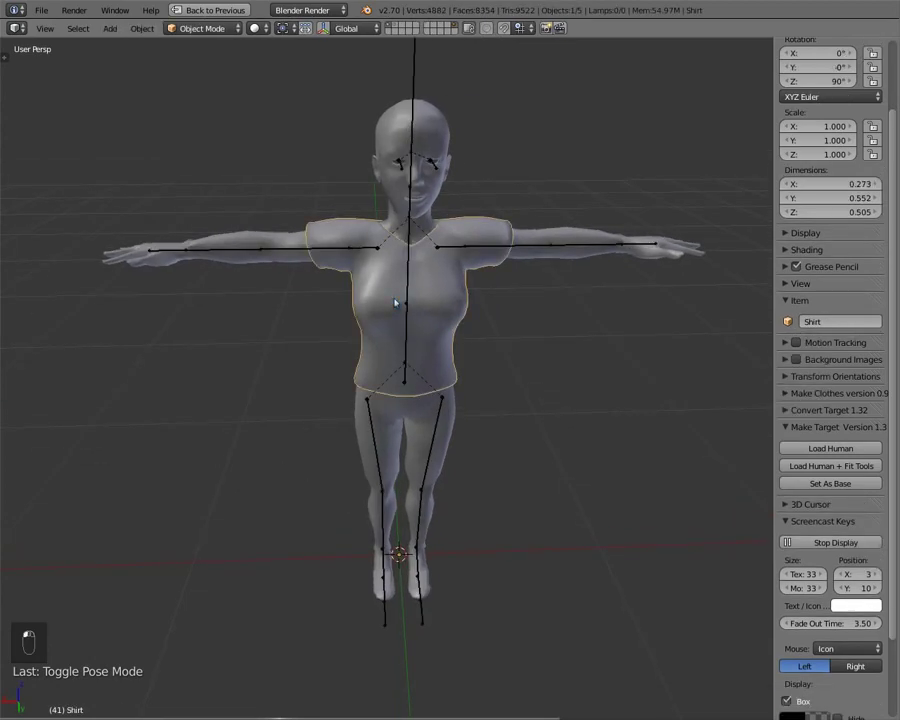
pyautogui.hotkey('ctrl', 'a')
pyautogui.click(396, 299)
# Examine the avatar and Shirt from the front, side and oblique angles to check their orientation against the global axes
pyautogui.moveTo(400, 301)
pyautogui.mouseDown(button='middle')
pyautogui.moveTo(317, 249)
pyautogui.moveTo(408, 249)
pyautogui.moveTo(395, 278)
pyautogui.mouseUp(button='middle')
pyautogui.scroll(-5, 330, 408)
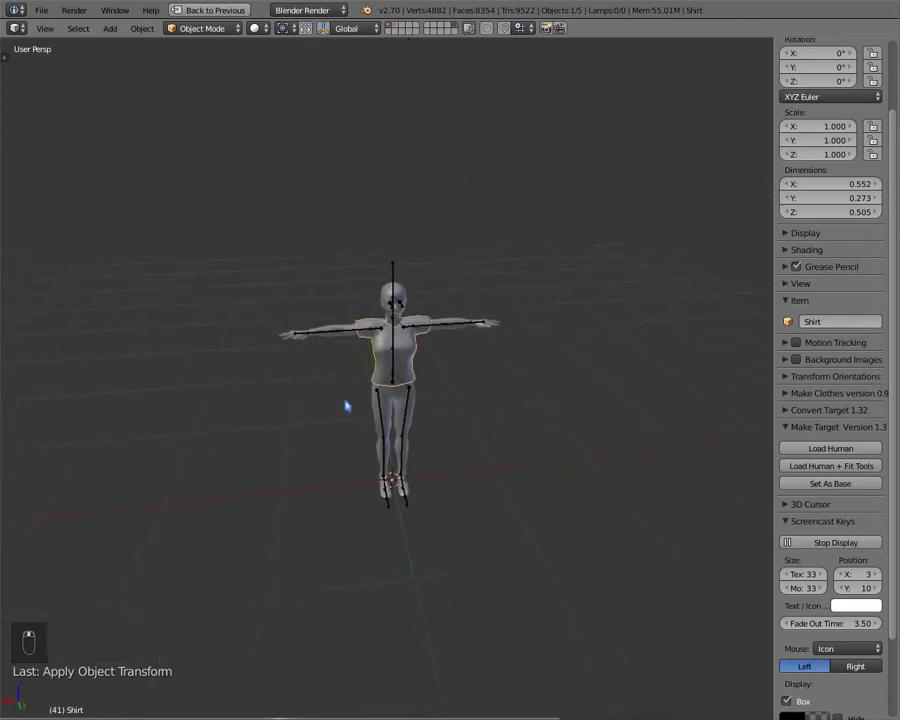
pyautogui.moveTo(343, 402); pyautogui.dragTo(447, 326, button='middle')
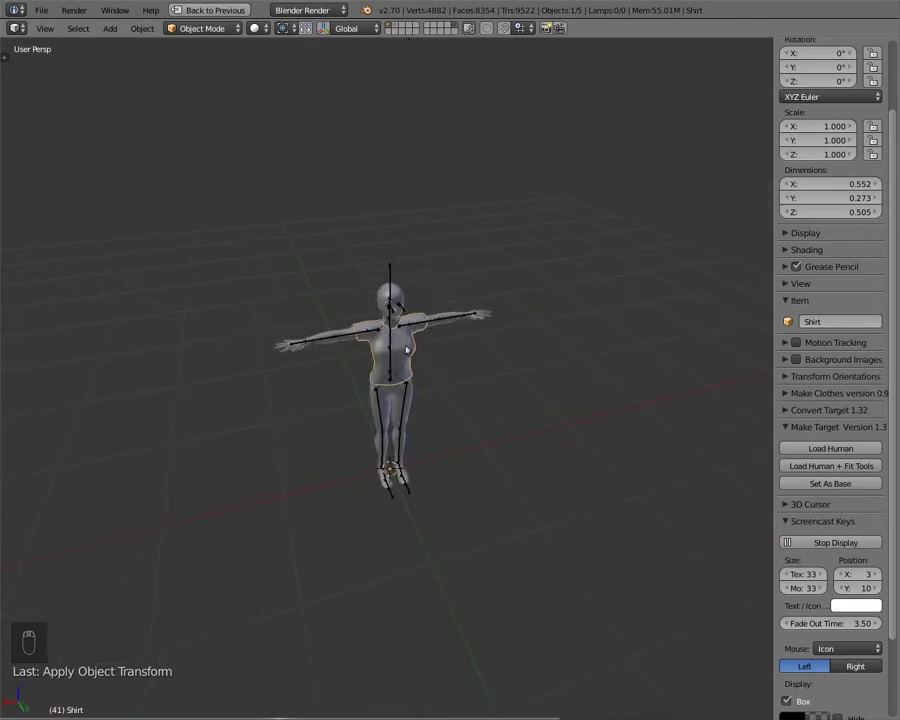
pyautogui.moveTo(405, 456); pyautogui.dragTo(369, 439, button='middle')
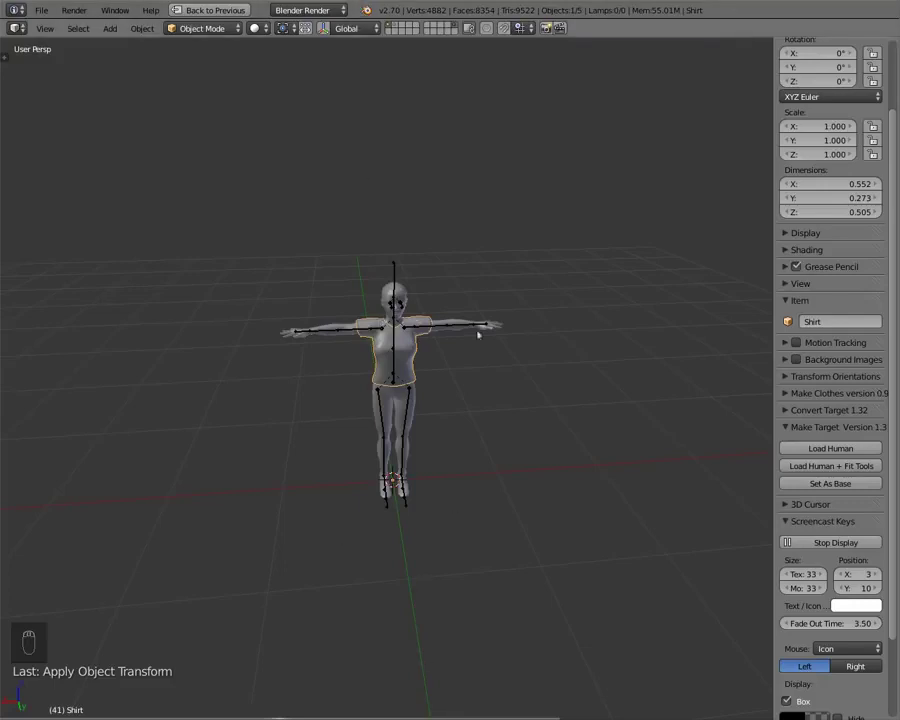
pyautogui.moveTo(363, 470); pyautogui.dragTo(441, 498, button='middle')
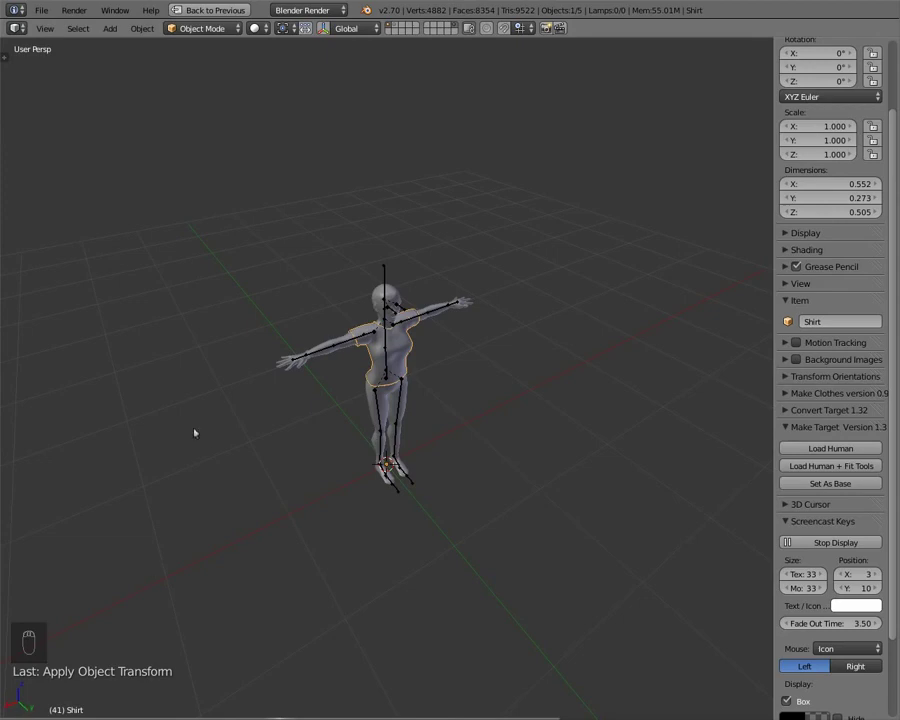
pyautogui.moveTo(271, 510); pyautogui.dragTo(339, 446, button='middle')
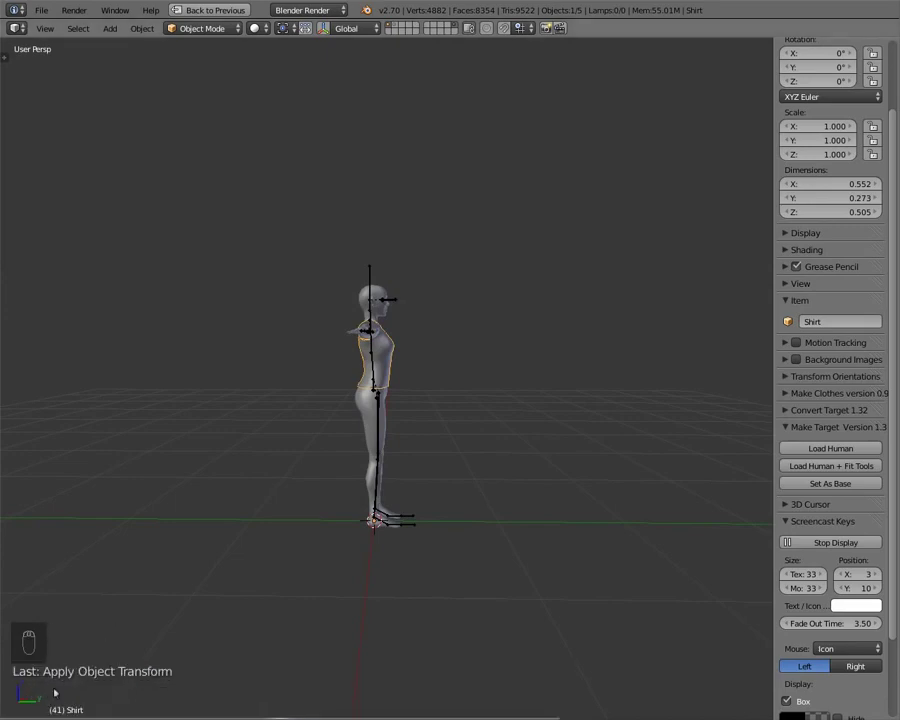
pyautogui.moveTo(188, 592); pyautogui.dragTo(309, 490, button='middle')
pyautogui.moveTo(392, 394); pyautogui.dragTo(406, 424, button='middle')
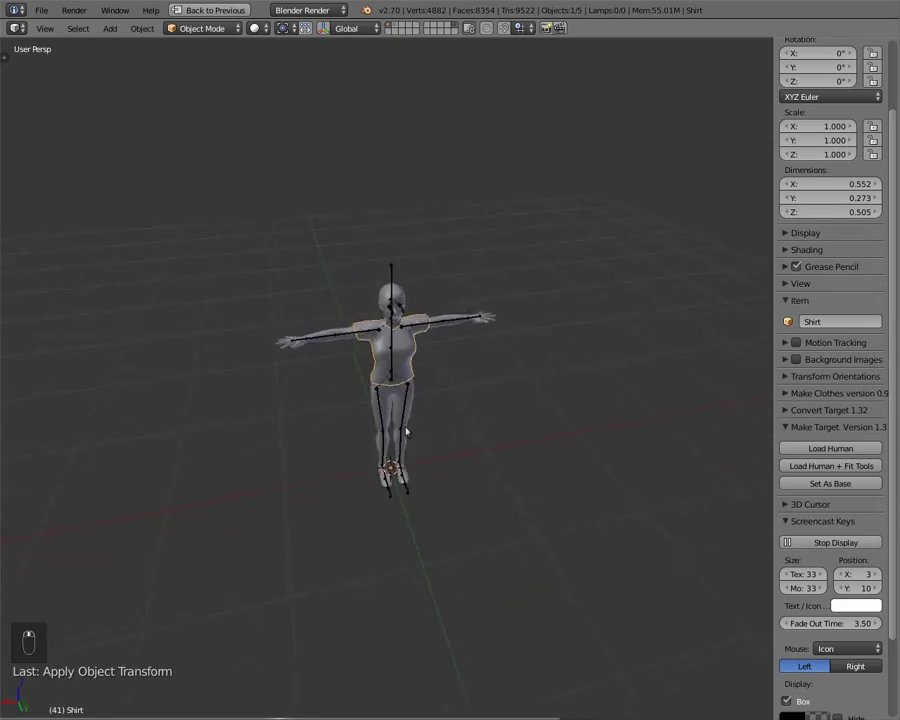
pyautogui.scroll(3, 402, 418)
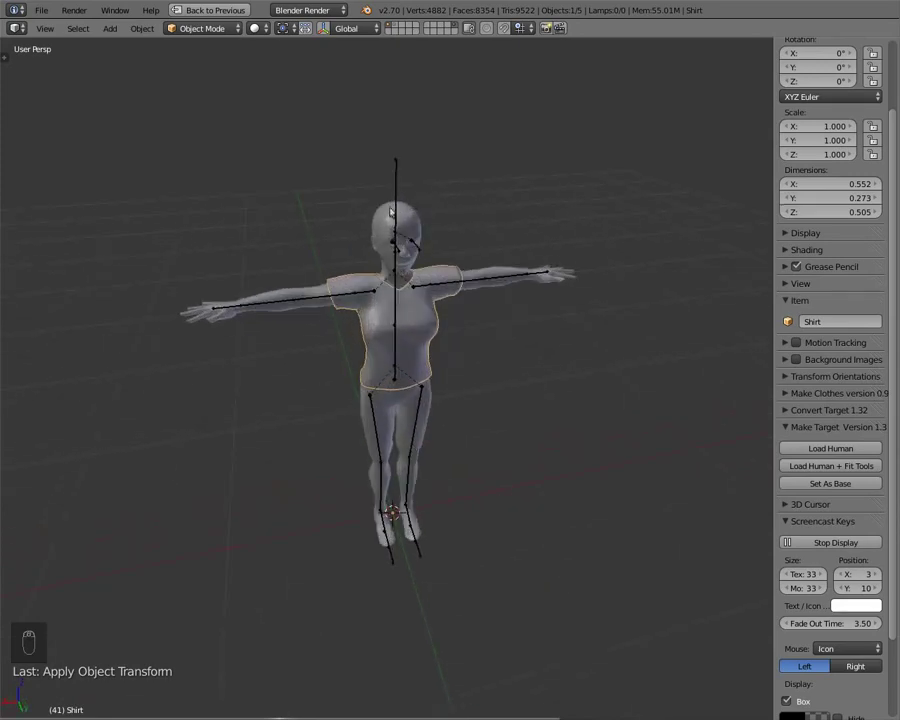
# Inspect the transform values of the head, upperBody and lowerBody meshes
pyautogui.rightClick(393, 211)
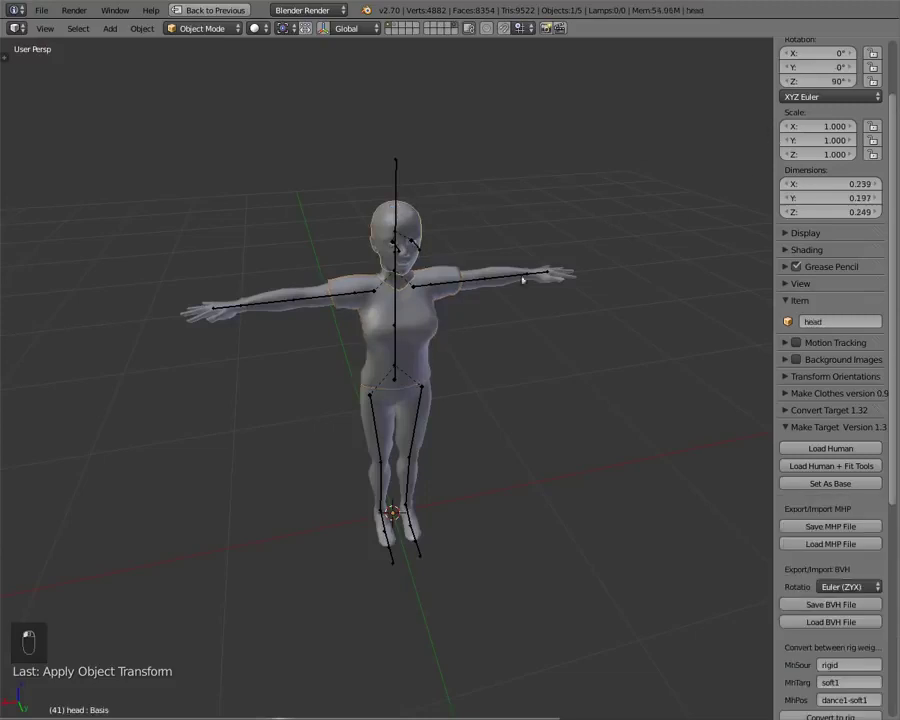
pyautogui.moveTo(337, 276); pyautogui.dragTo(330, 305, button='middle')
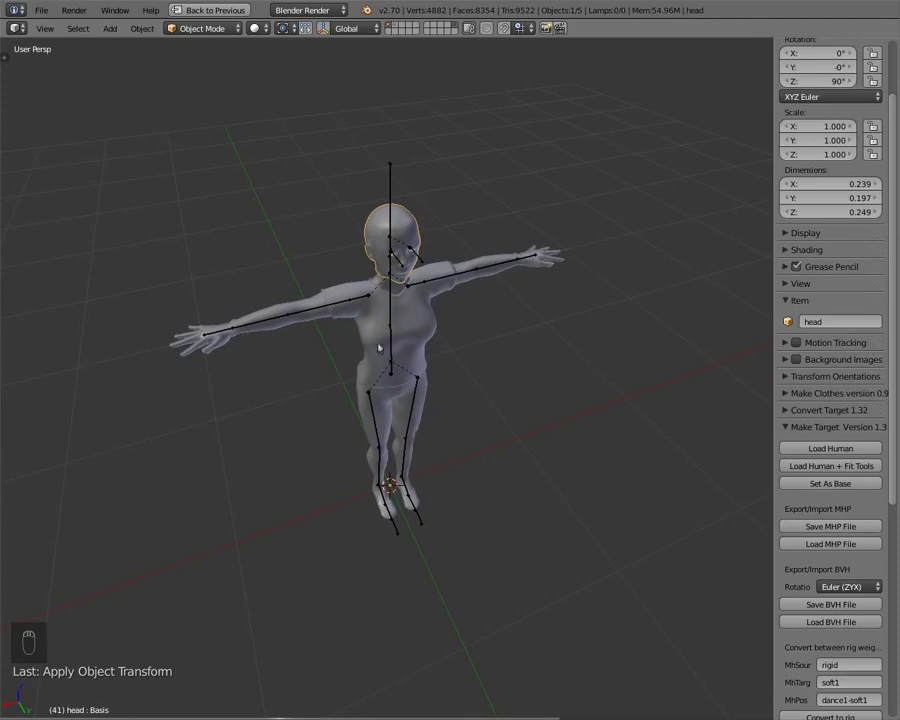
pyautogui.moveTo(397, 268); pyautogui.dragTo(418, 279, button='middle')
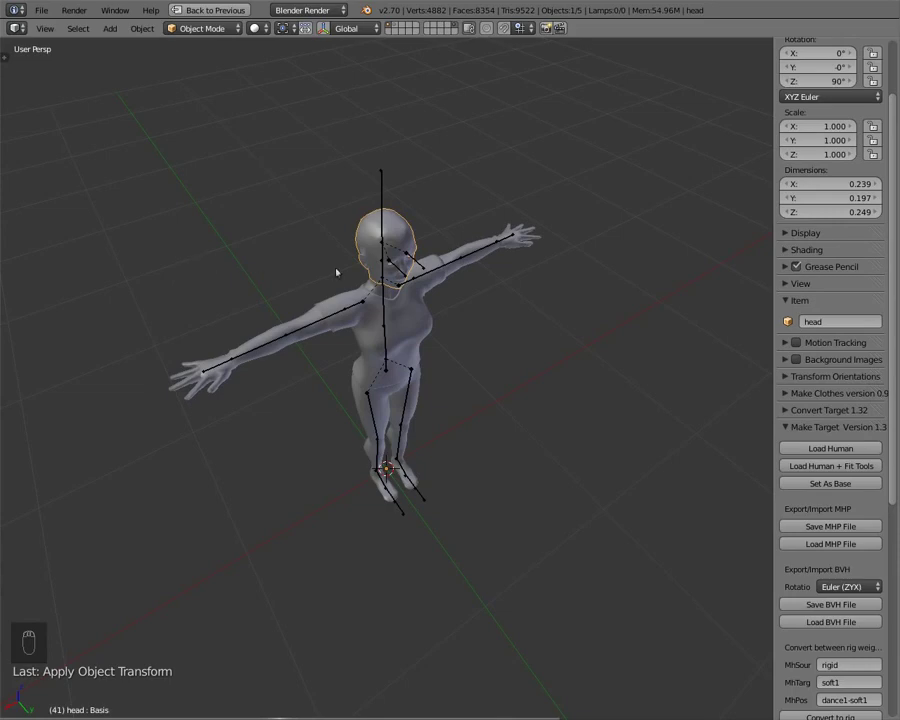
pyautogui.moveTo(444, 309)
pyautogui.mouseDown(button='middle')
pyautogui.moveTo(311, 319)
pyautogui.moveTo(440, 325)
pyautogui.moveTo(439, 314)
pyautogui.mouseUp(button='middle')
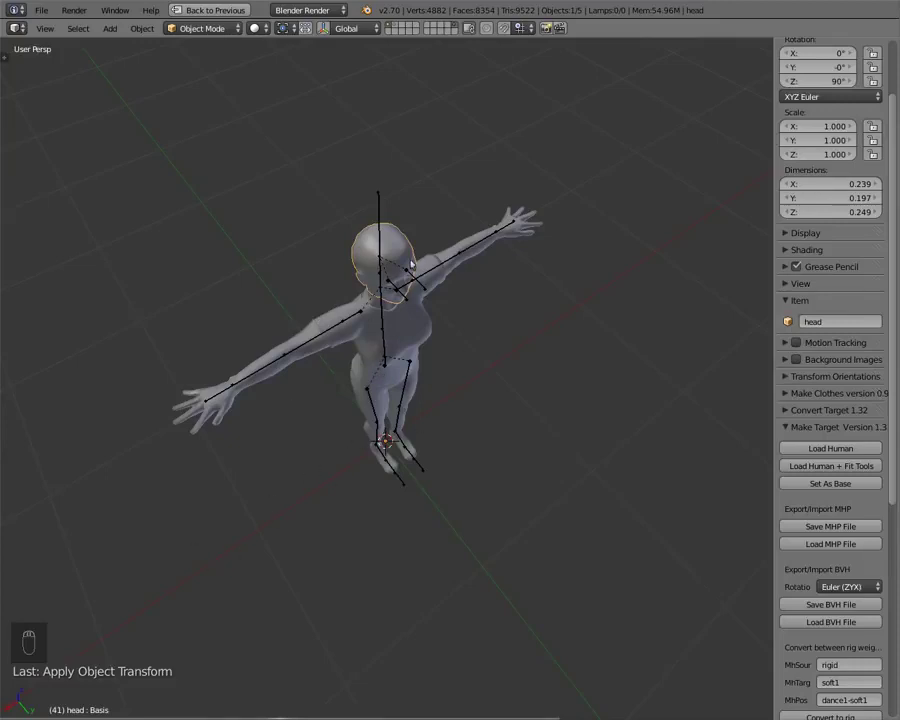
pyautogui.rightClick(280, 369)
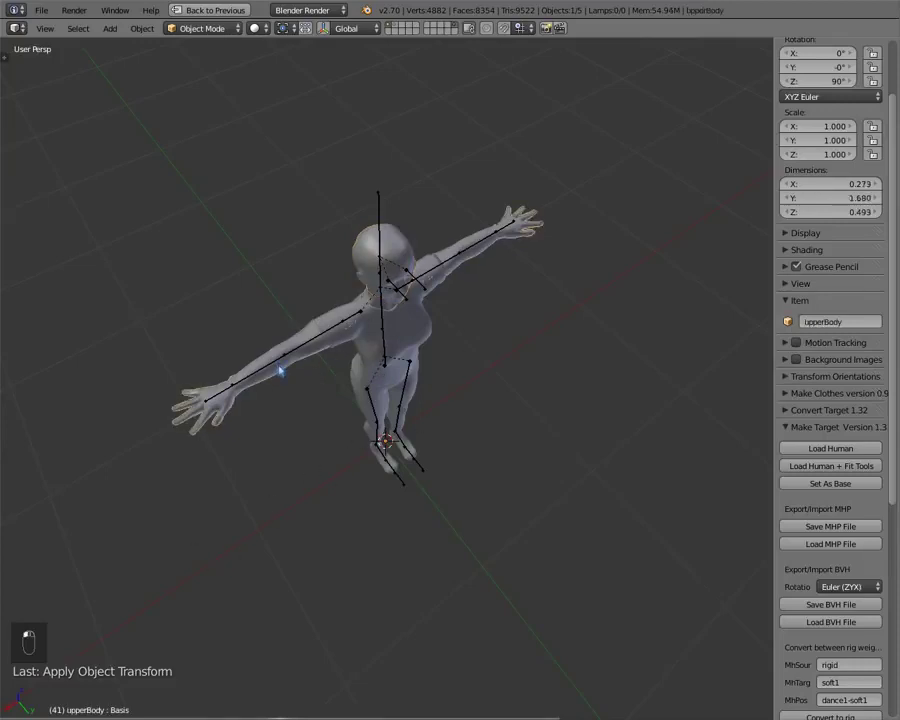
pyautogui.rightClick(374, 399)
pyautogui.rightClick(363, 255)
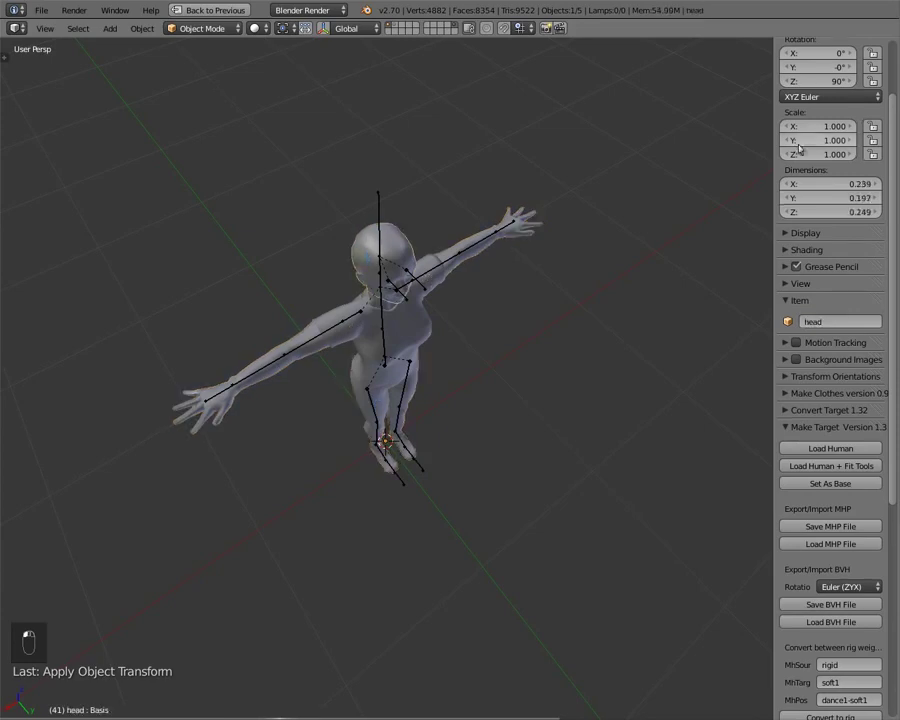
pyautogui.scroll(3, 800, 148)
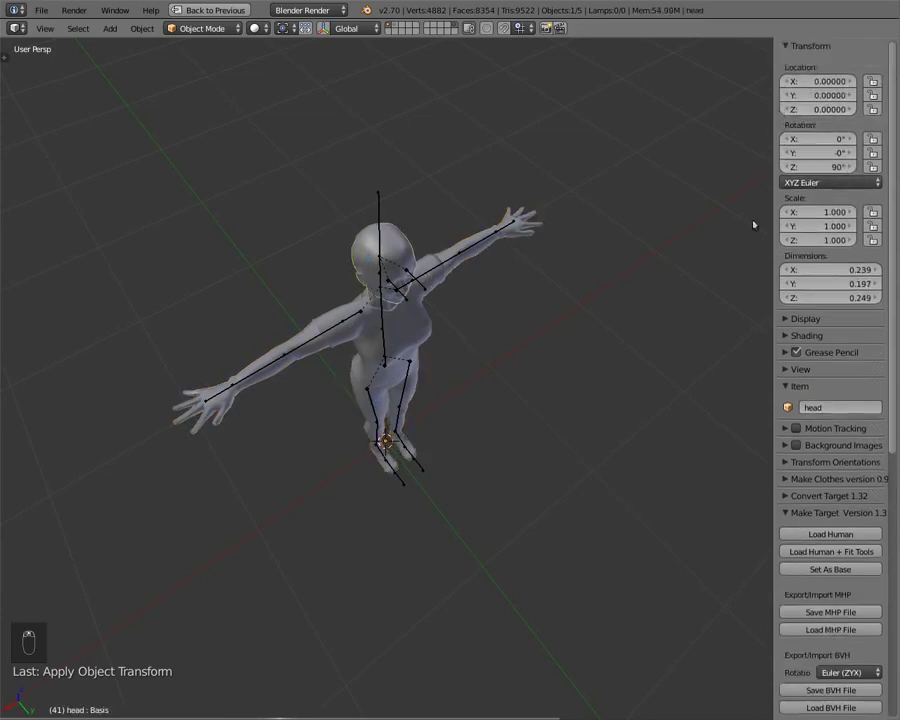
pyautogui.press('n')
pyautogui.press('n')
# Test-rotate the head mesh about the global Z axis, check it from above and undo the rotation
pyautogui.press('r')
pyautogui.press('z')
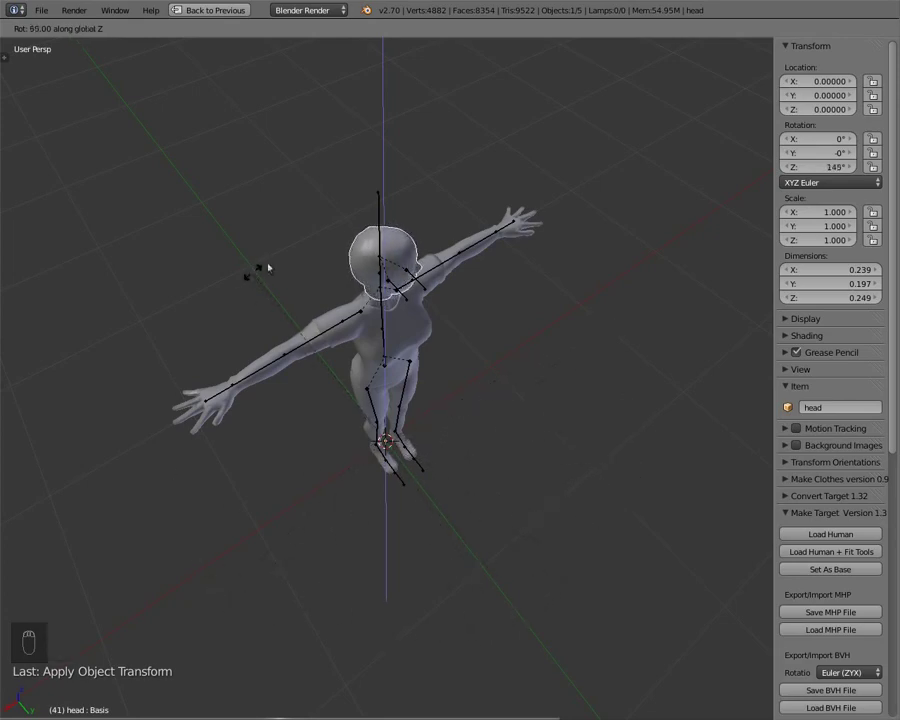
pyautogui.click(572, 510)
pyautogui.moveTo(572, 510); pyautogui.dragTo(472, 299, button='middle')
pyautogui.moveTo(333, 311); pyautogui.dragTo(356, 235, button='middle')
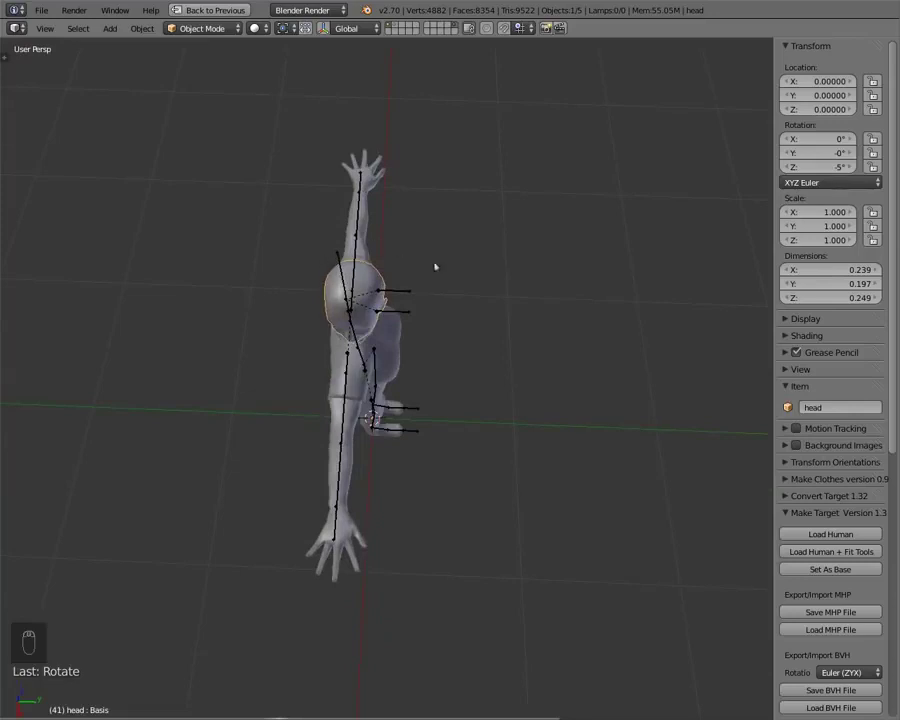
pyautogui.moveTo(325, 555); pyautogui.dragTo(70, 562, button='middle')
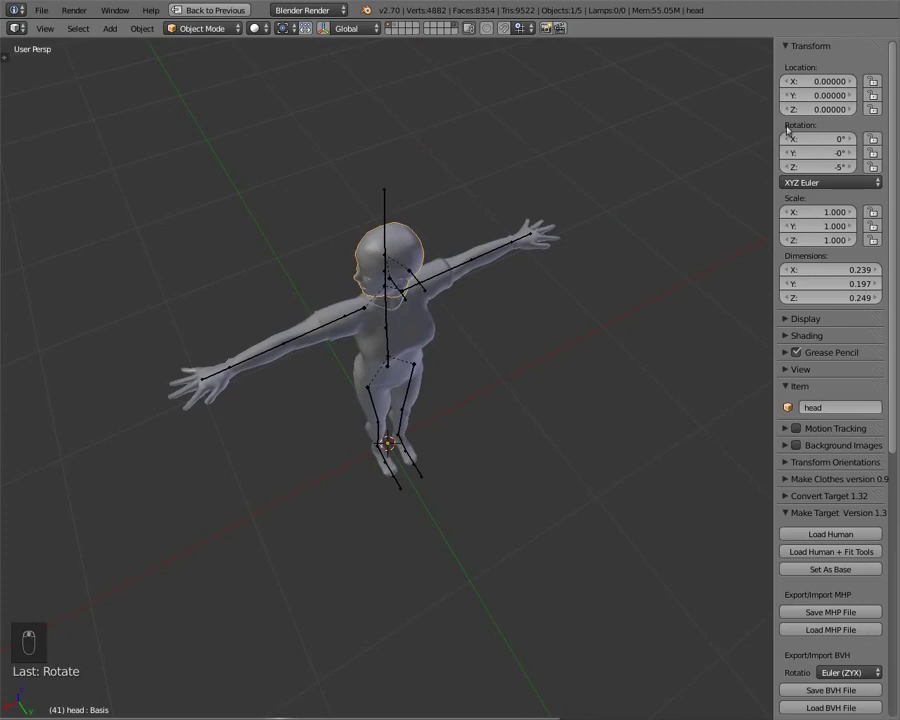
pyautogui.hotkey('ctrl', 'z')
pyautogui.hotkey('ctrl', 'z')
# Enable X Mirror and Topology Mirror for the Shirt in Weight Paint mode, and return to Object Mode
pyautogui.moveTo(388, 327); pyautogui.dragTo(257, 412, button='middle')
pyautogui.scroll(-3, 366, 366)
pyautogui.scroll(3, 332, 373)
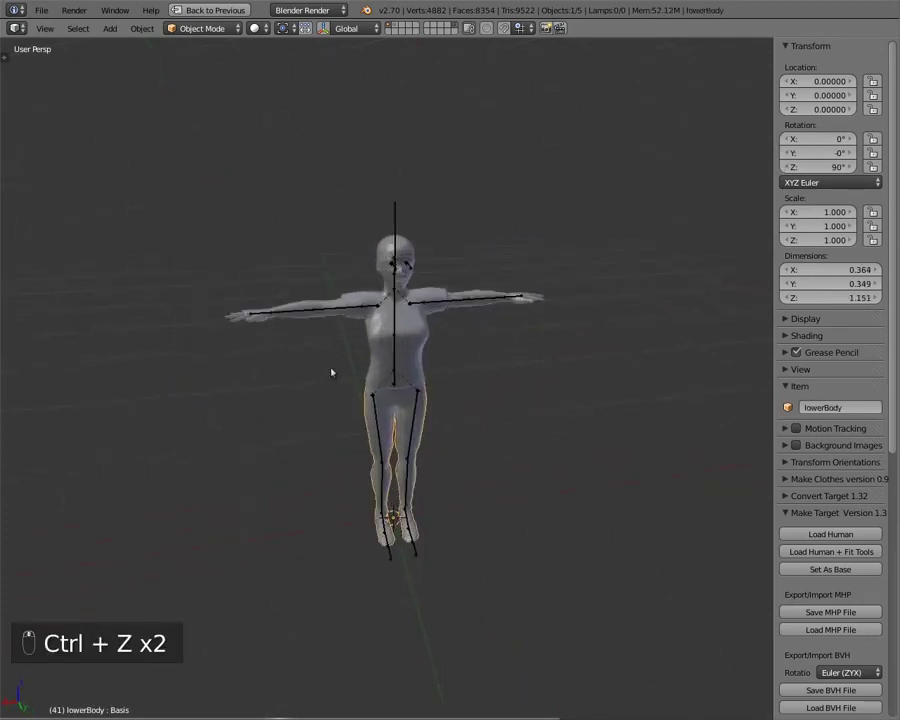
pyautogui.scroll(3, 370, 400)
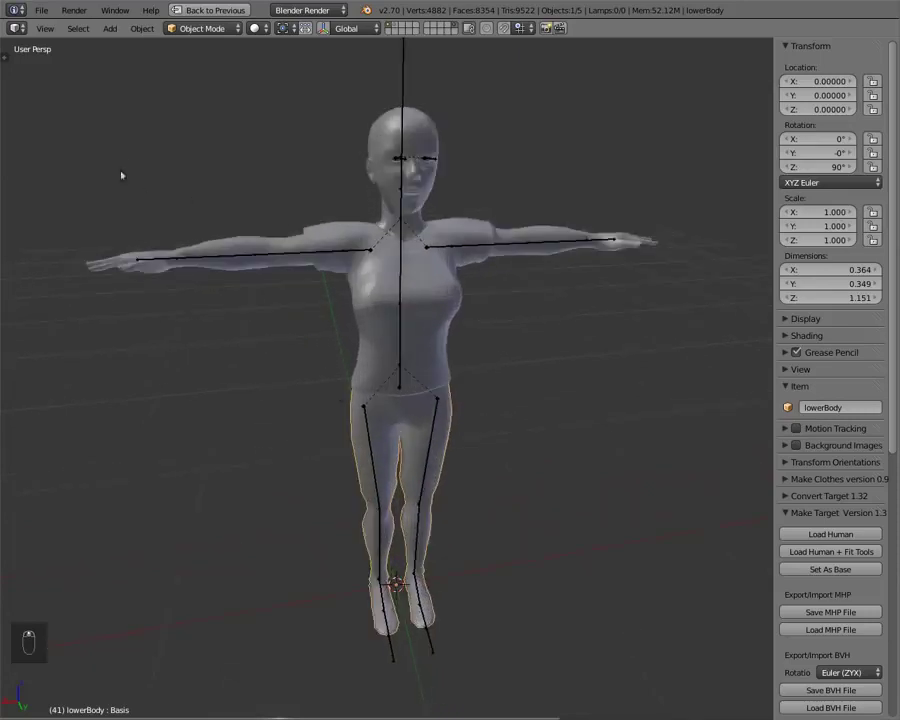
pyautogui.press('t')
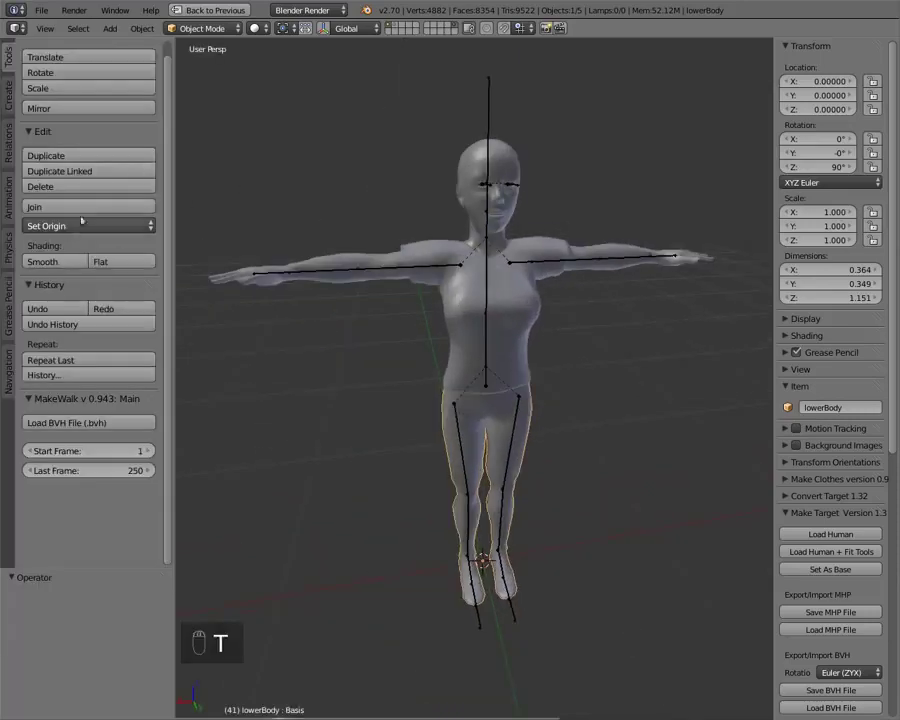
pyautogui.rightClick(432, 267)
pyautogui.rightClick(457, 292)
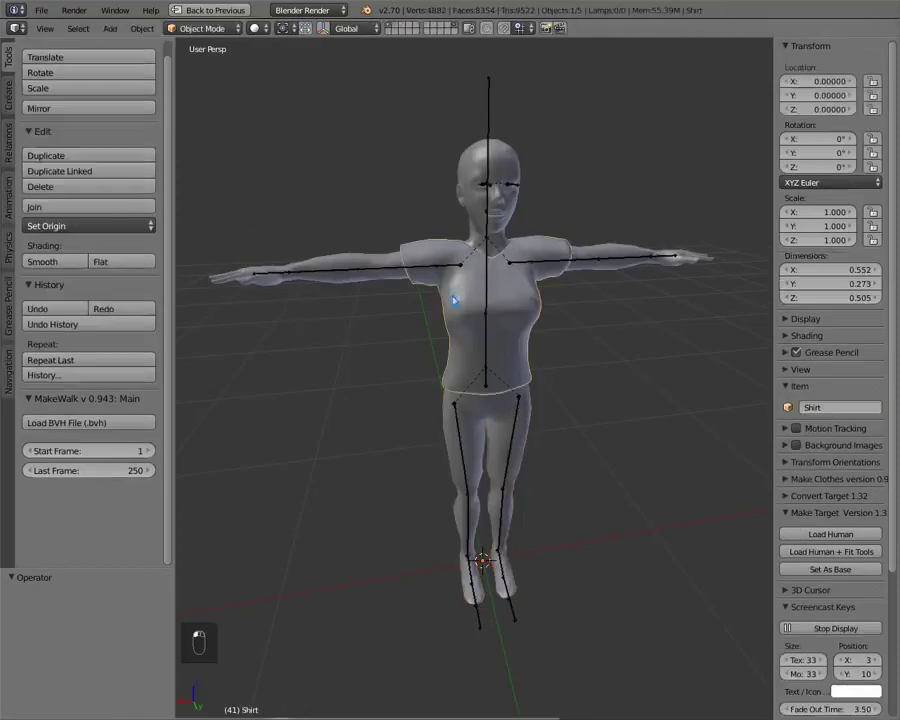
pyautogui.hotkey('ctrl', 'Tab')
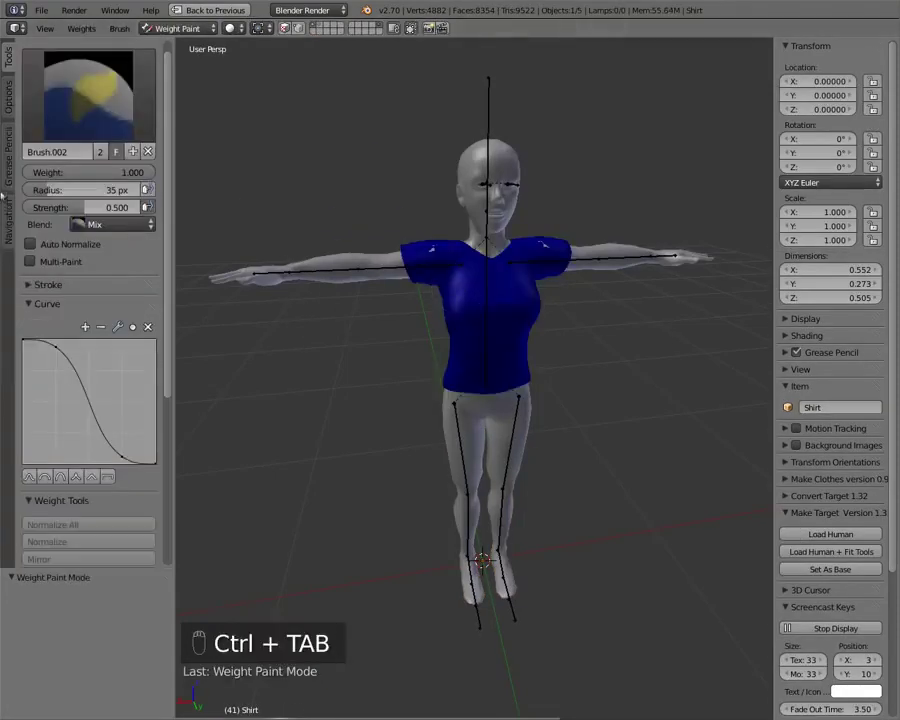
pyautogui.click(7, 78)
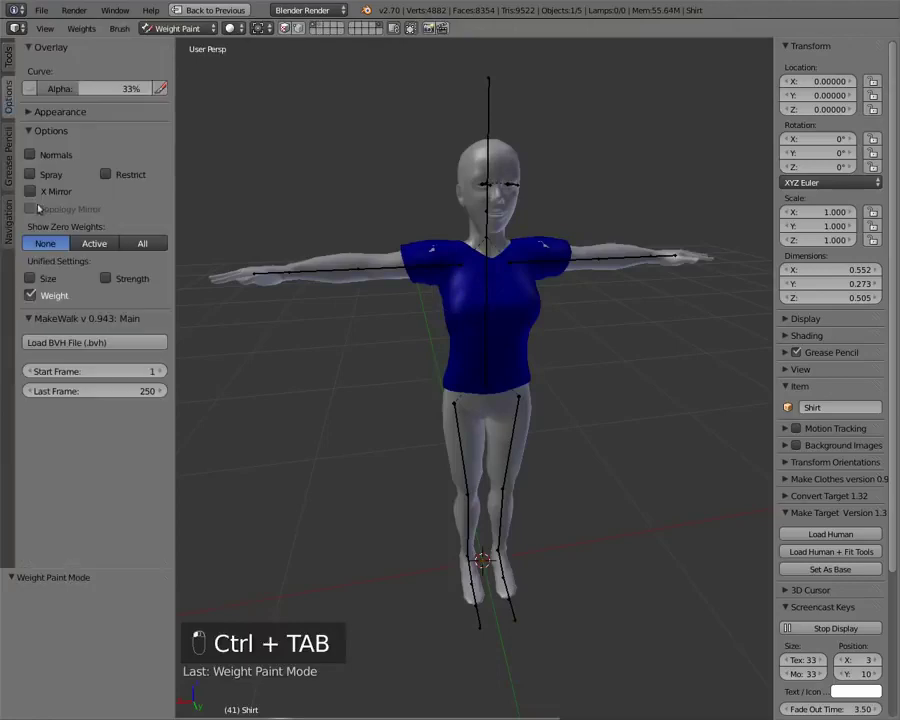
pyautogui.click(31, 192)
pyautogui.click(32, 209)
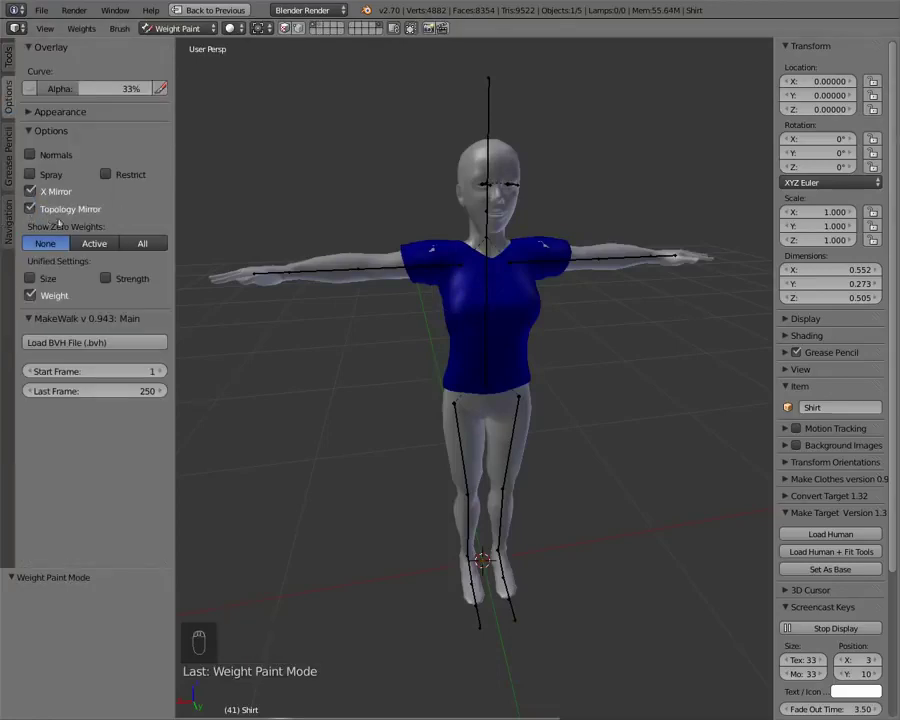
pyautogui.hotkey('ctrl', 'Tab')
# Select the lowerBody, upperBody and head meshes, test-move them together without keeping the move, and join them into one object
pyautogui.moveTo(404, 305); pyautogui.dragTo(403, 292, button='middle')
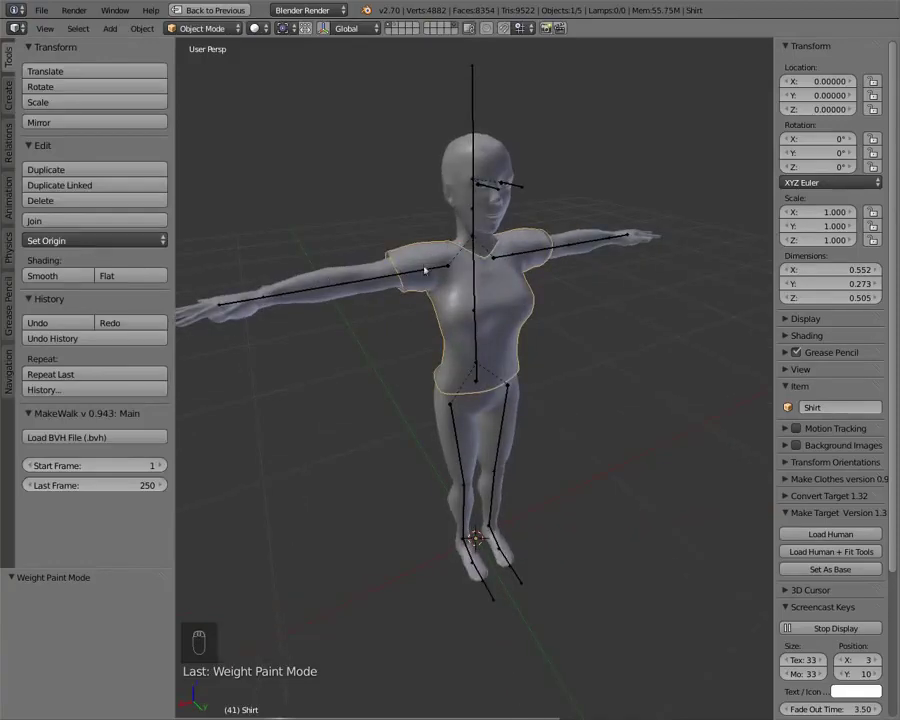
pyautogui.moveTo(436, 267); pyautogui.dragTo(559, 273, button='middle')
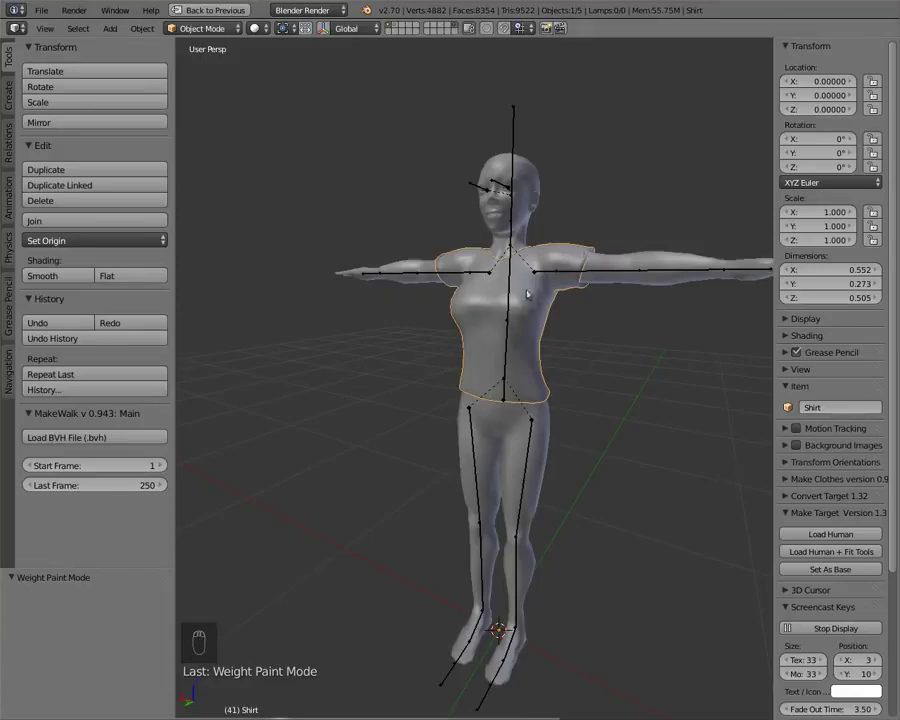
pyautogui.moveTo(516, 400); pyautogui.dragTo(410, 339, button='middle')
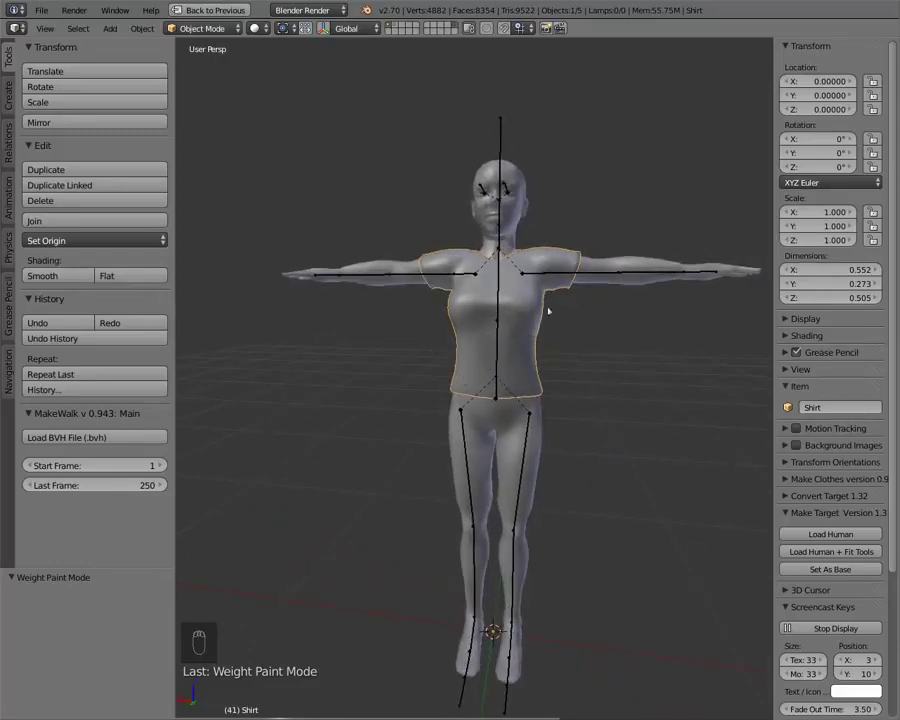
pyautogui.moveTo(368, 362); pyautogui.dragTo(374, 366, button='middle')
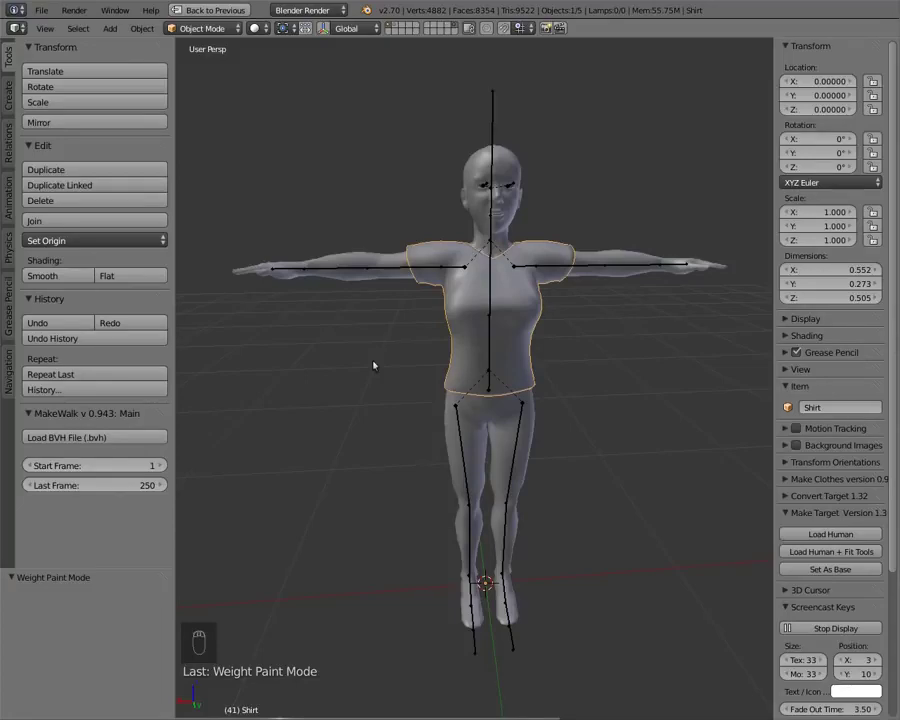
pyautogui.moveTo(325, 371); pyautogui.dragTo(392, 373, button='middle')
pyautogui.rightClick(432, 418)
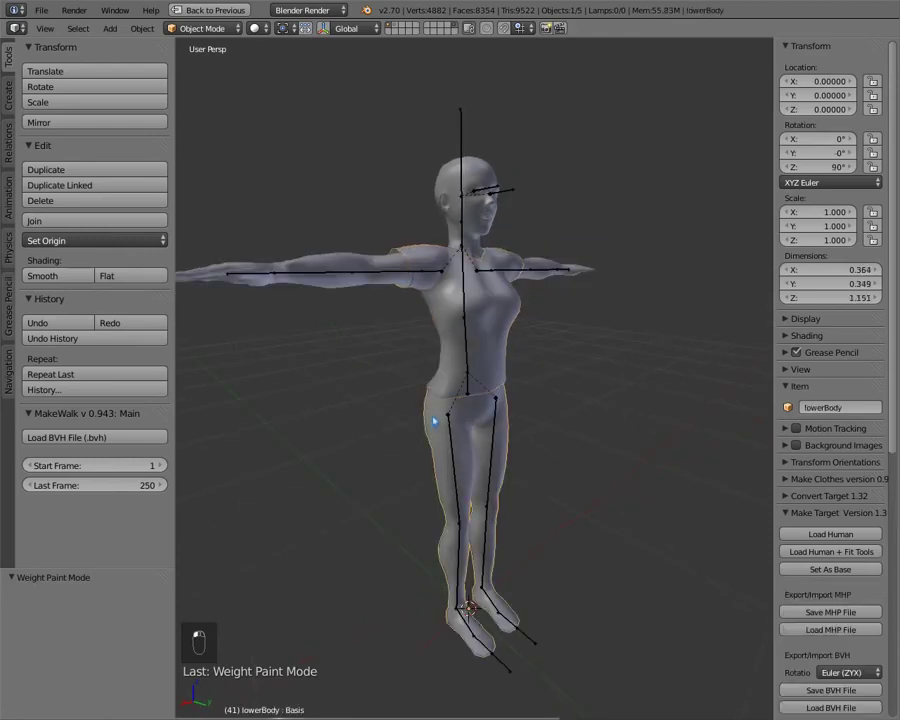
pyautogui.rightClick(430, 202)
pyautogui.rightClick(432, 204)
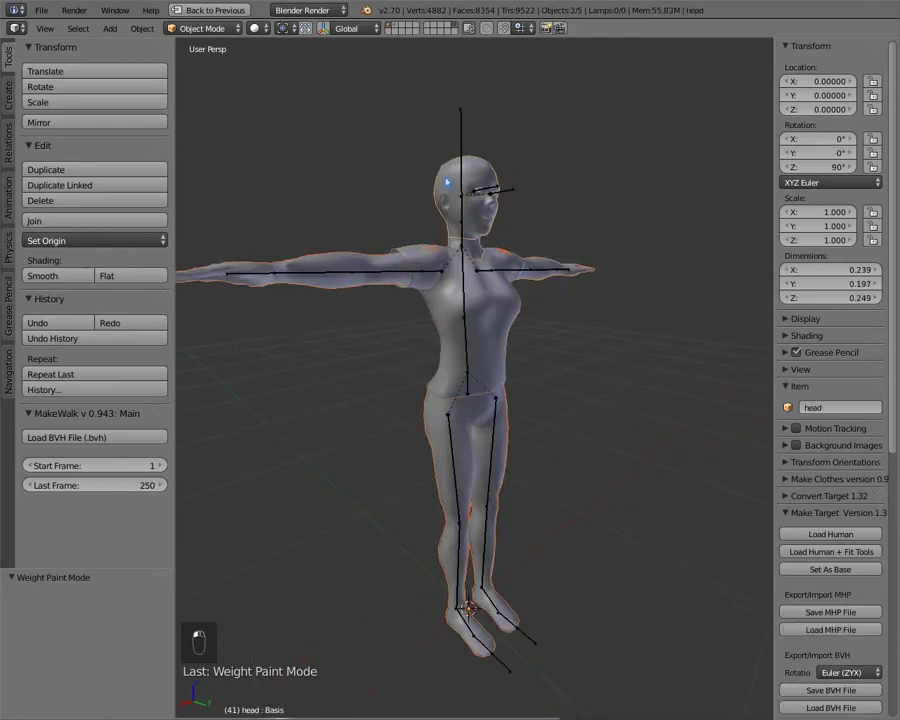
pyautogui.moveTo(432, 204); pyautogui.dragTo(413, 394, button='middle')
pyautogui.press('g')
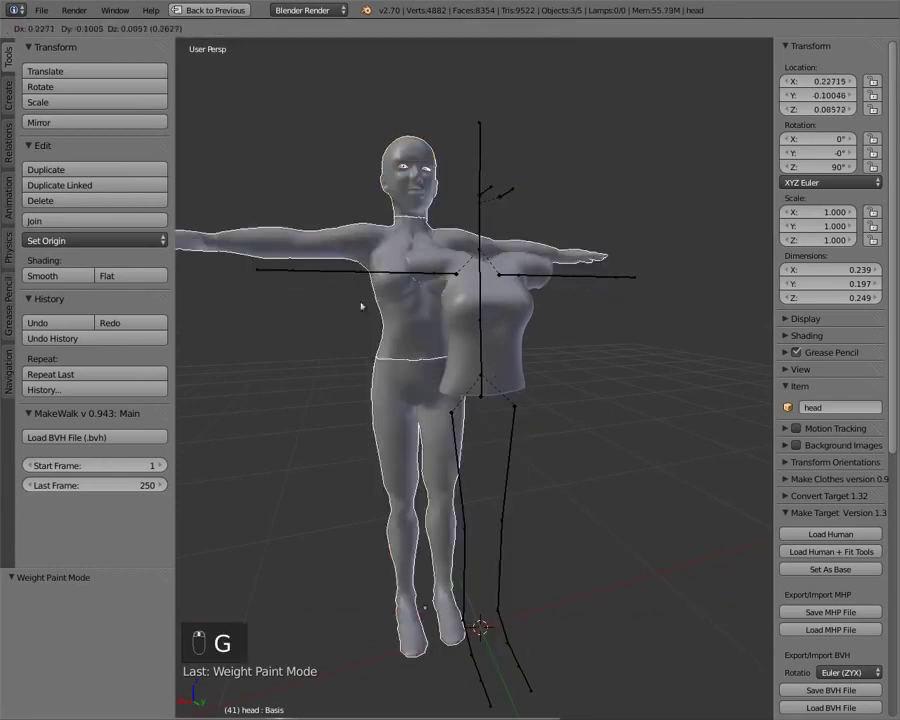
pyautogui.press('Escape')
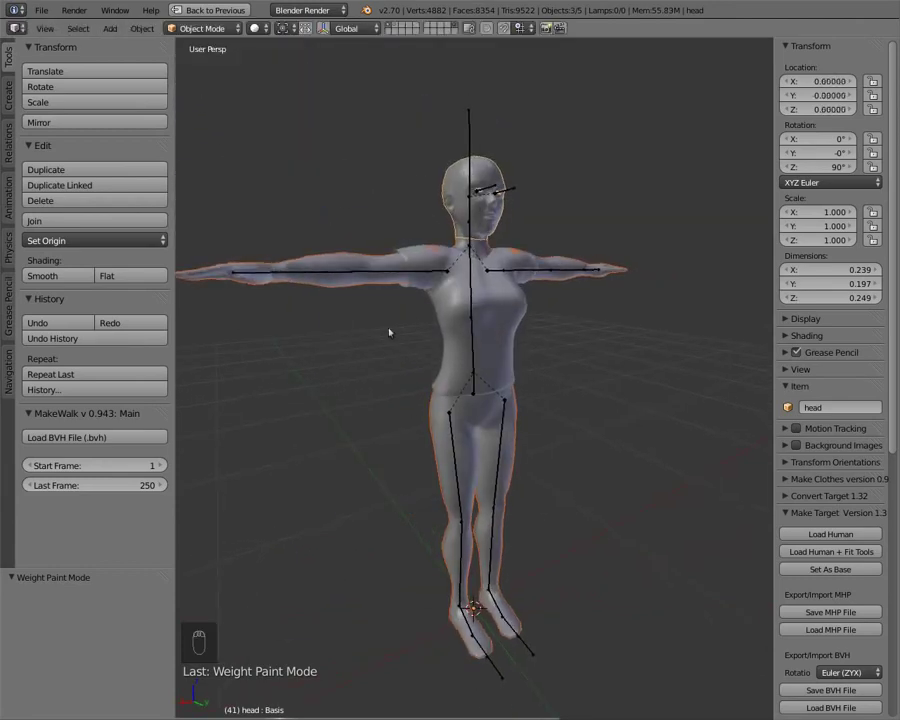
pyautogui.hotkey('ctrl', 'j')
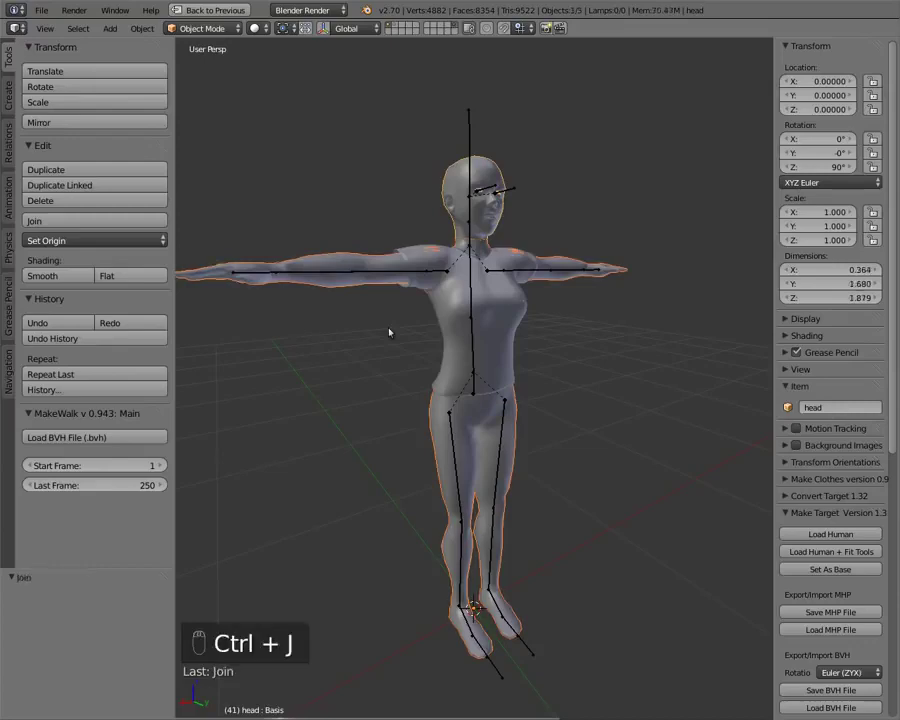
# Remove duplicate vertices from the joined body mesh with a merge distance of 0.0001 and return to Object Mode
pyautogui.moveTo(388, 331); pyautogui.dragTo(364, 346, button='middle')
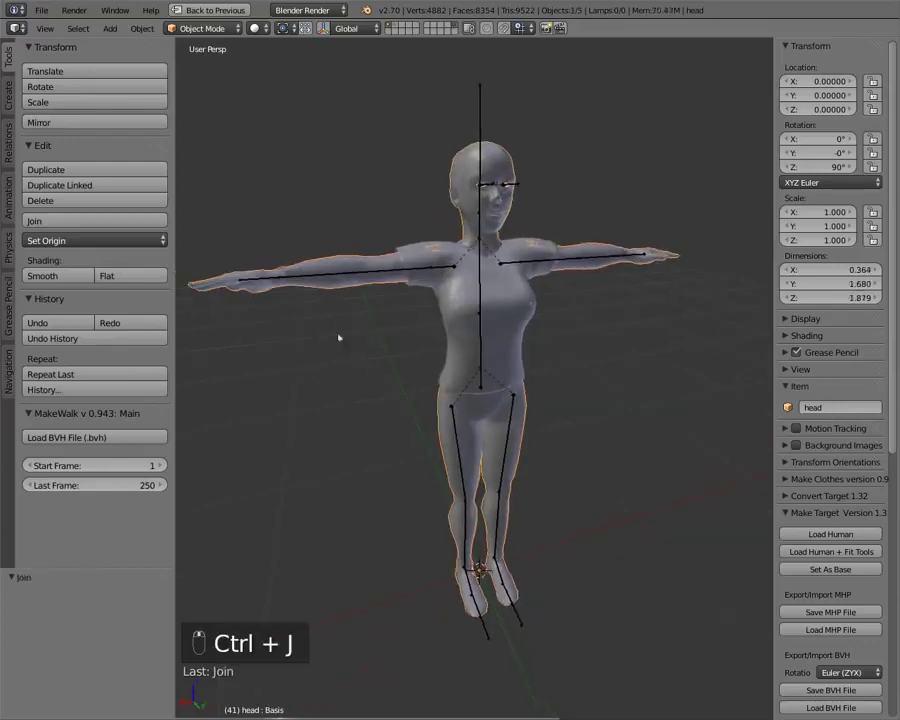
pyautogui.press('Tab')
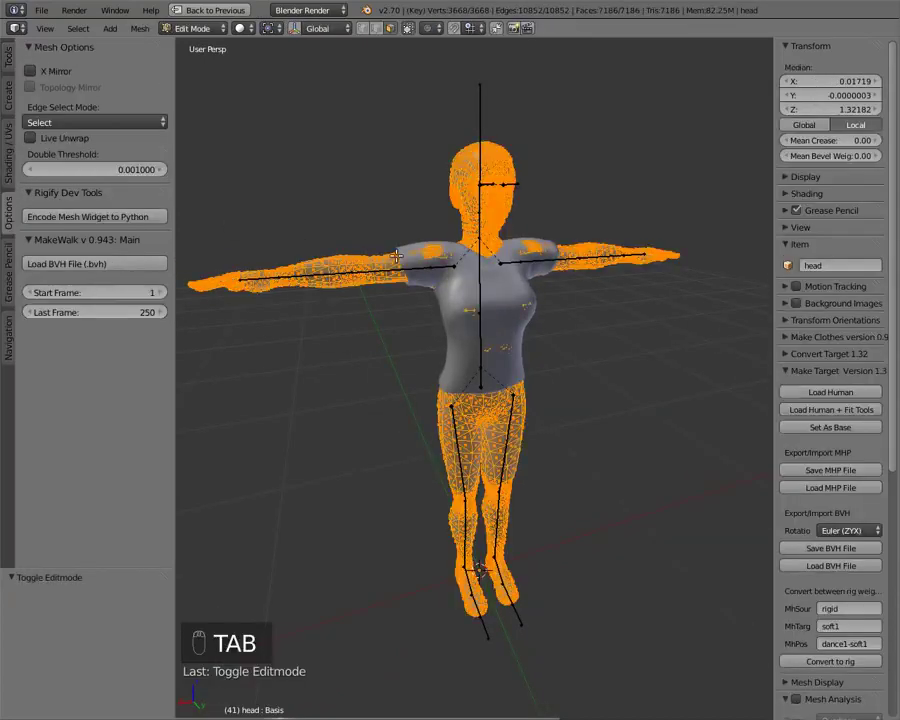
pyautogui.click(8, 55)
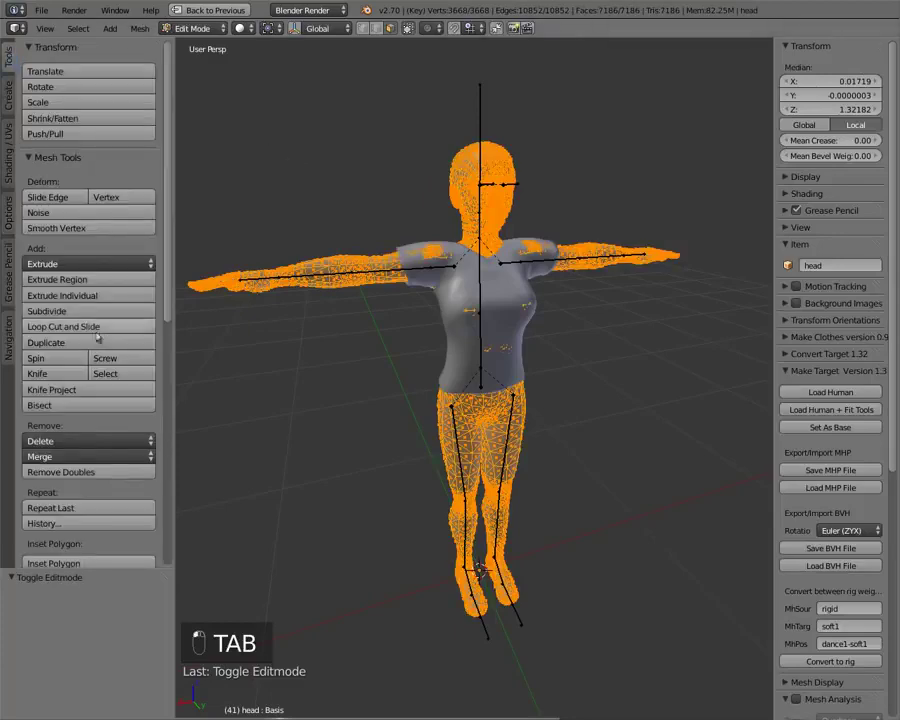
pyautogui.click(110, 472)
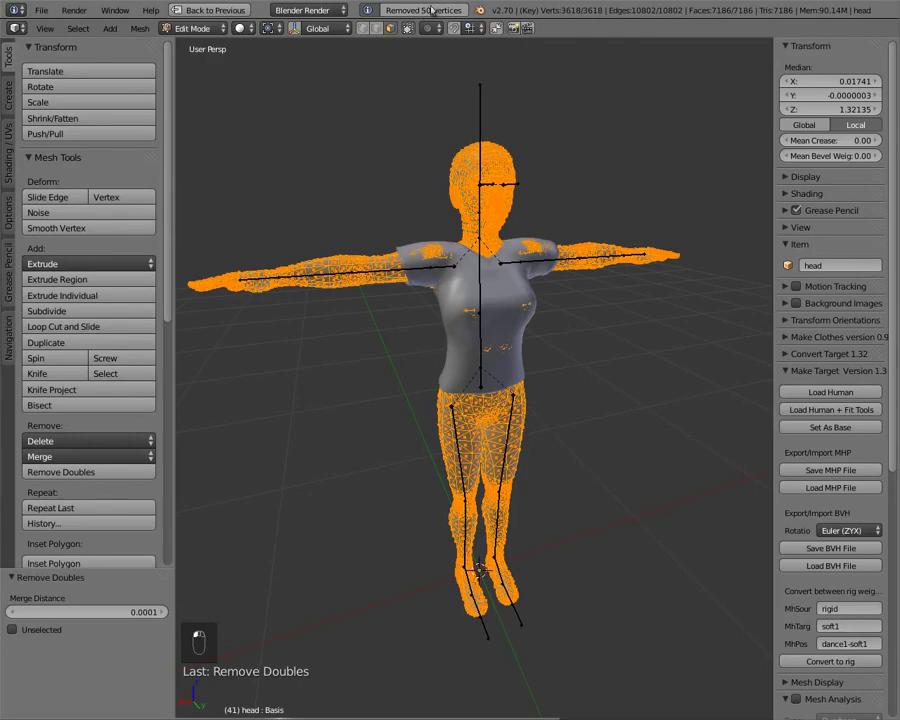
pyautogui.press('Tab')
# Test-rotate the avatar's mShoulder.R bone to check how the arm deforms, without keeping the rotation
pyautogui.moveTo(432, 321); pyautogui.dragTo(531, 311, button='middle')
pyautogui.scroll(2, 531, 311)
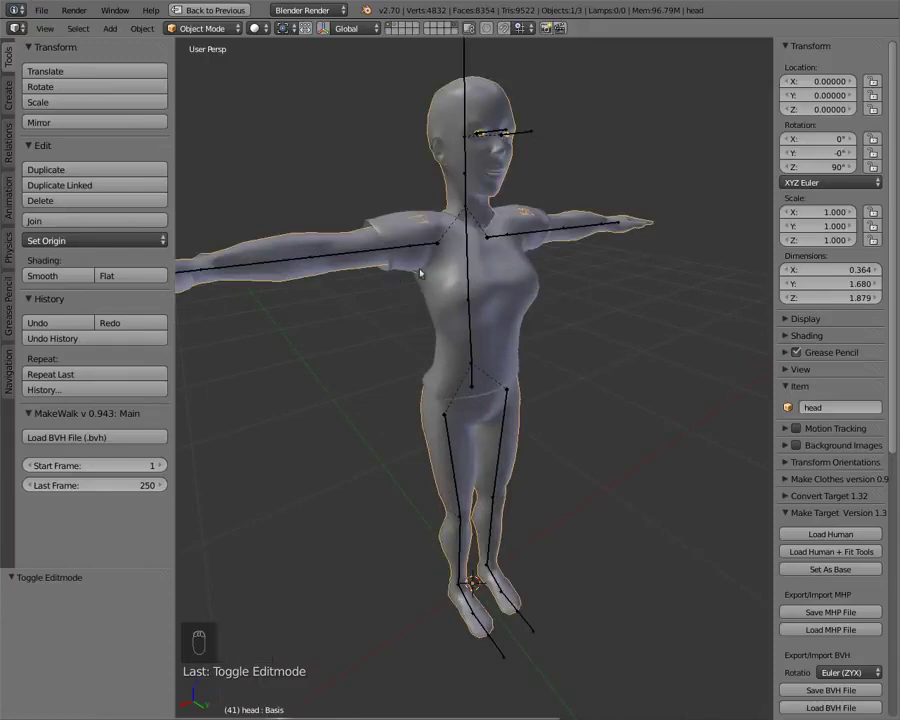
pyautogui.rightClick(338, 258)
pyautogui.press('r')
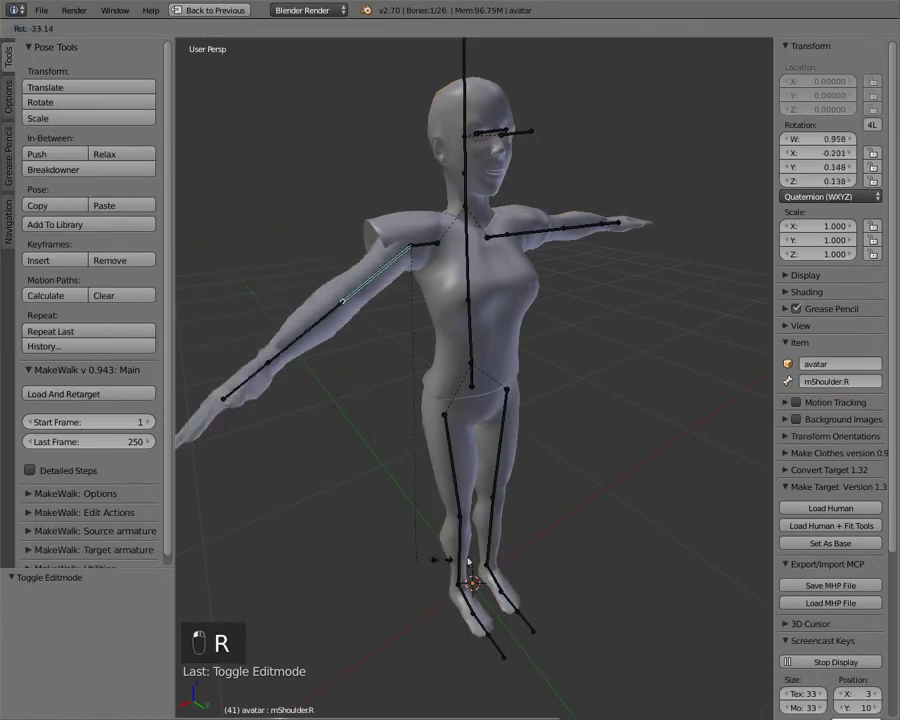
pyautogui.rightClick(461, 244)
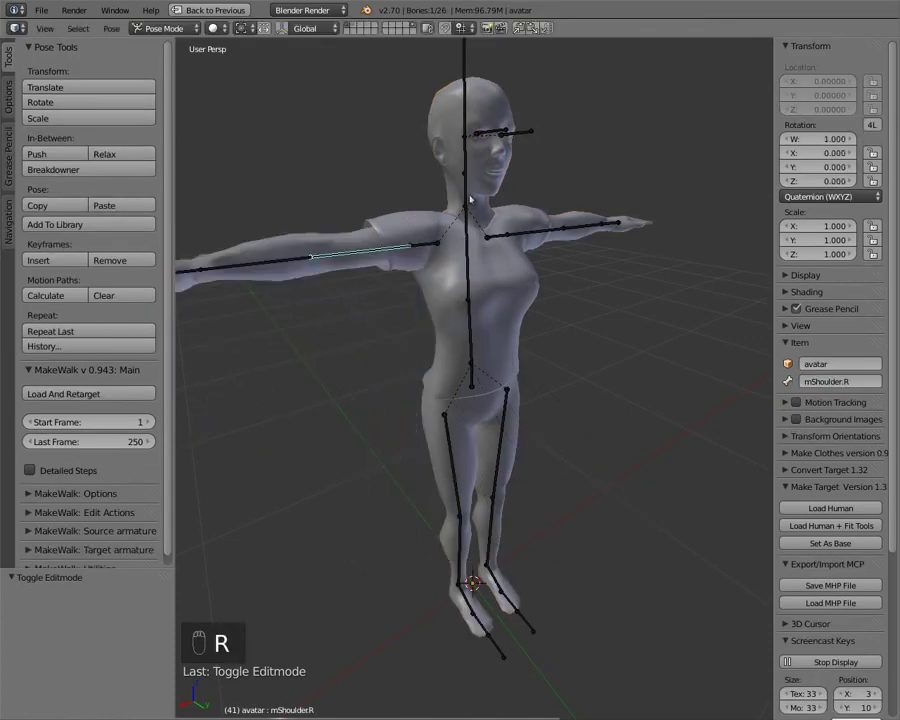
# Test-rotate the mNeck bone from the front and from the side, without keeping either rotation
pyautogui.rightClick(466, 196)
pyautogui.press('r')
pyautogui.rightClick(428, 180)
pyautogui.press('KP_1')
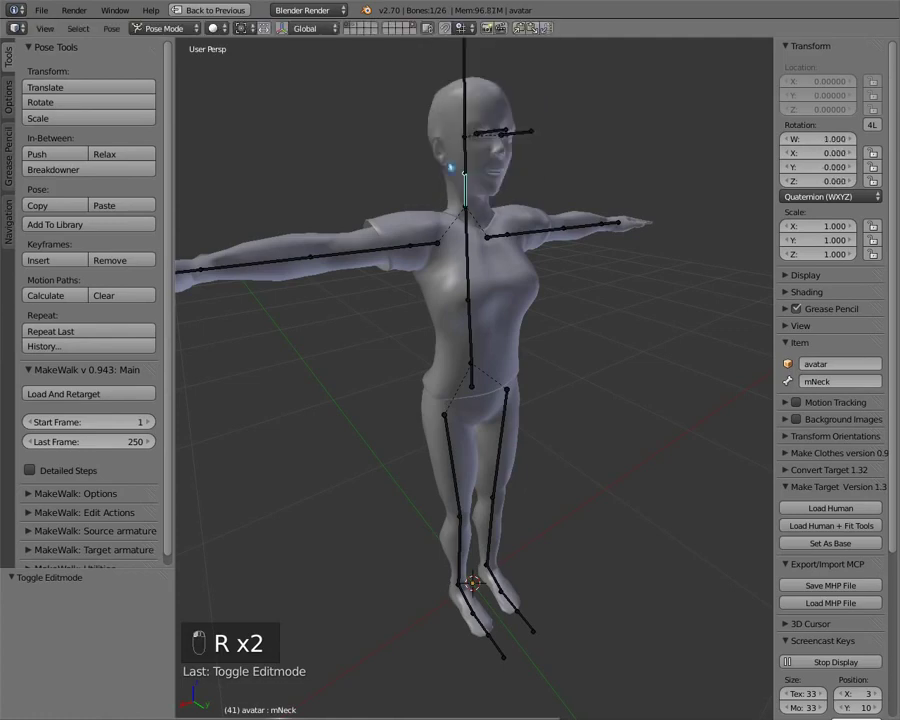
pyautogui.scroll(2, 388, 265)
pyautogui.scroll(1, 481, 299)
pyautogui.moveTo(481, 299); pyautogui.dragTo(381, 139, button='middle')
pyautogui.press('r')
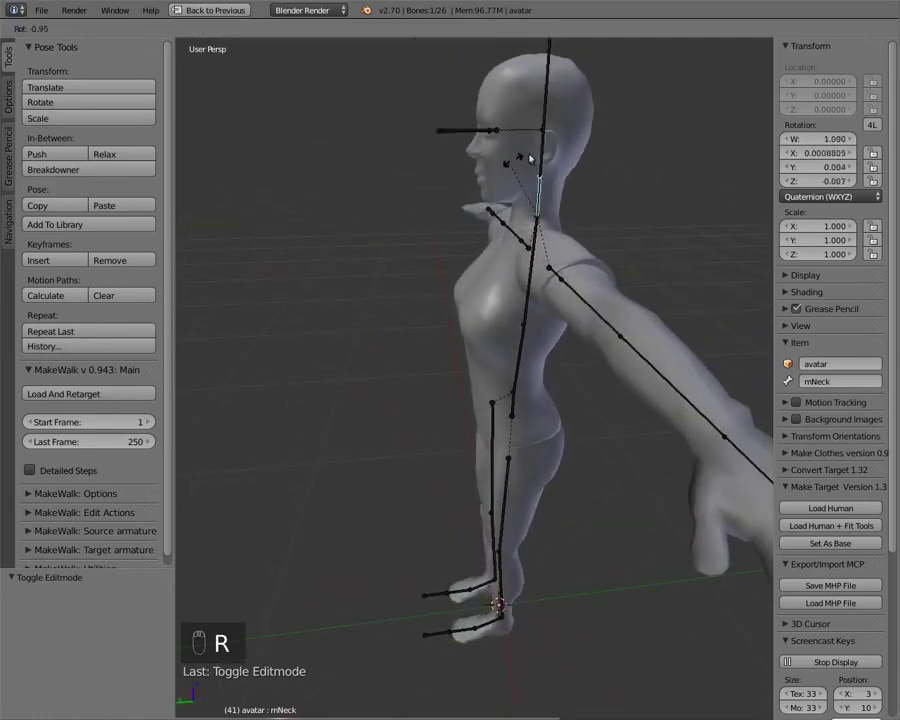
pyautogui.rightClick(545, 160)
# Test-rotate the mHip.L bone, cancel the rotation and examine the avatar from the front
pyautogui.moveTo(545, 160); pyautogui.dragTo(531, 403, button='middle')
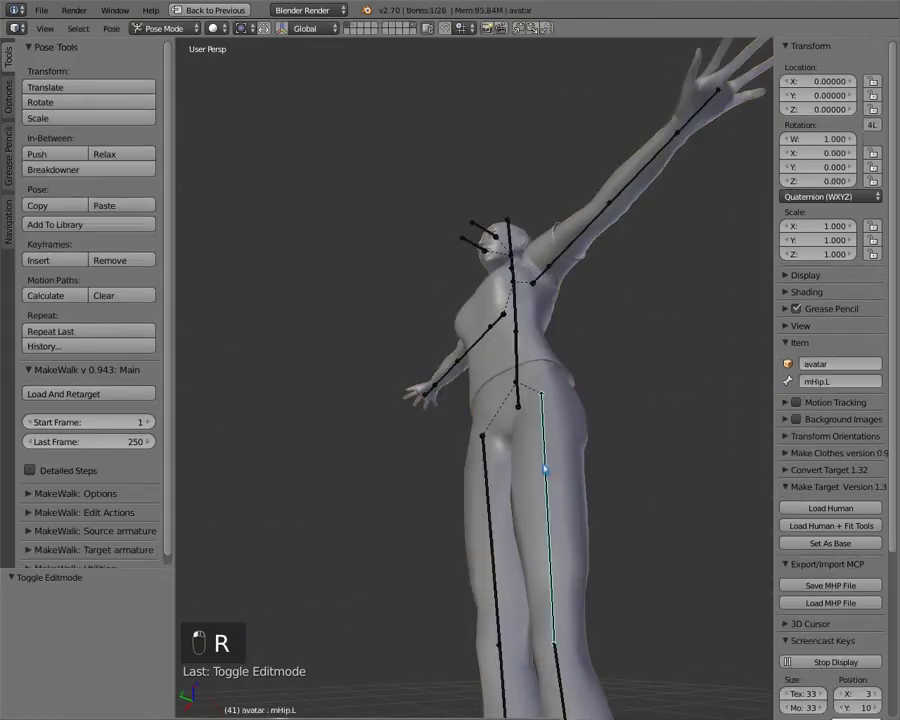
pyautogui.press('r')
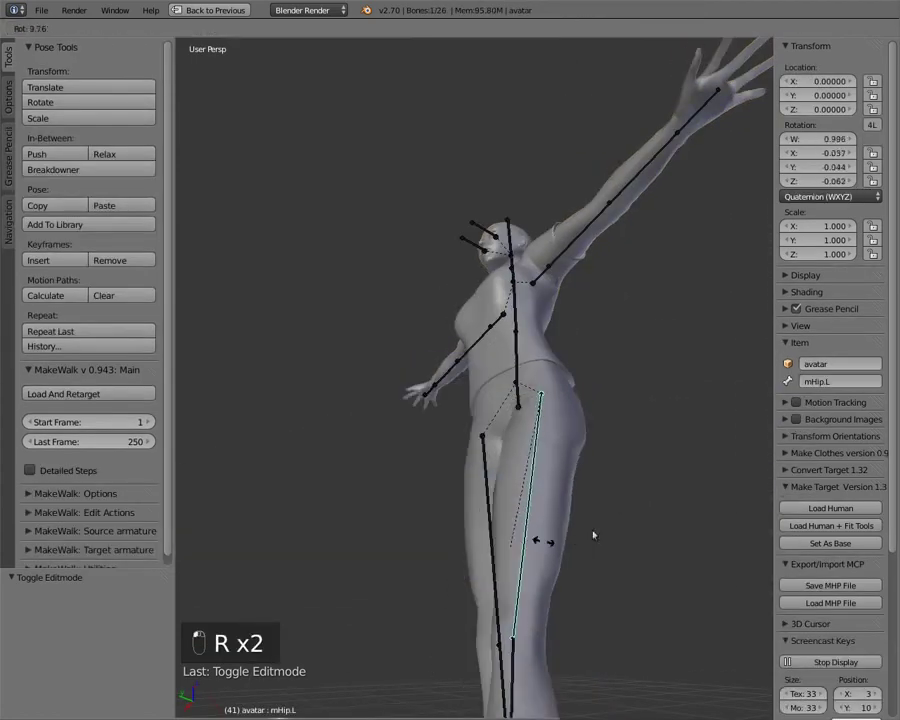
pyautogui.rightClick(405, 370)
pyautogui.moveTo(412, 376); pyautogui.dragTo(465, 353, button='middle')
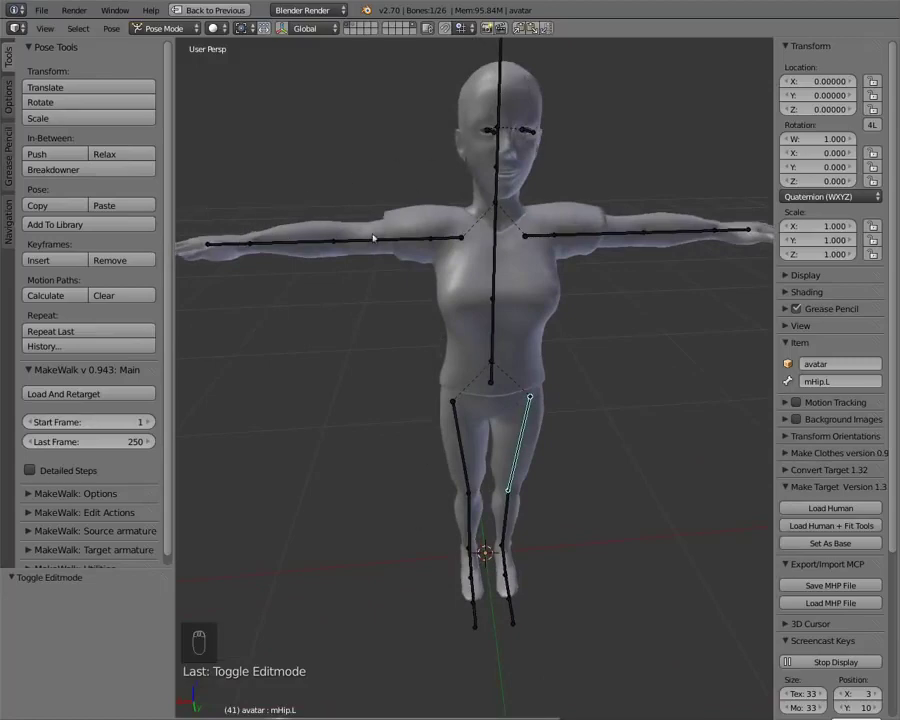
pyautogui.moveTo(498, 217); pyautogui.dragTo(472, 224, button='middle')
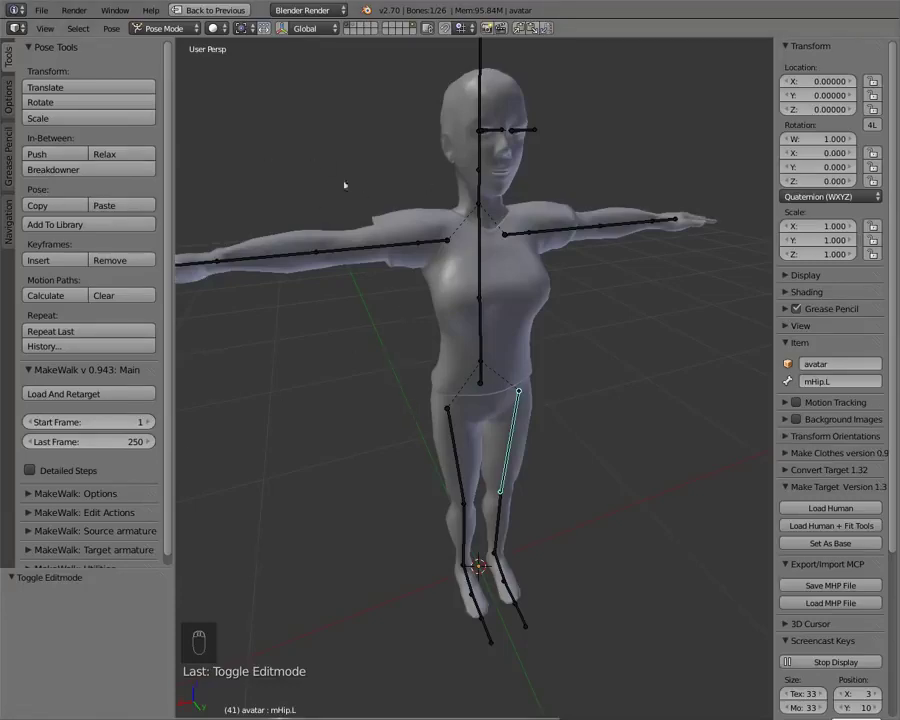
pyautogui.moveTo(476, 333); pyautogui.dragTo(437, 342, button='middle')
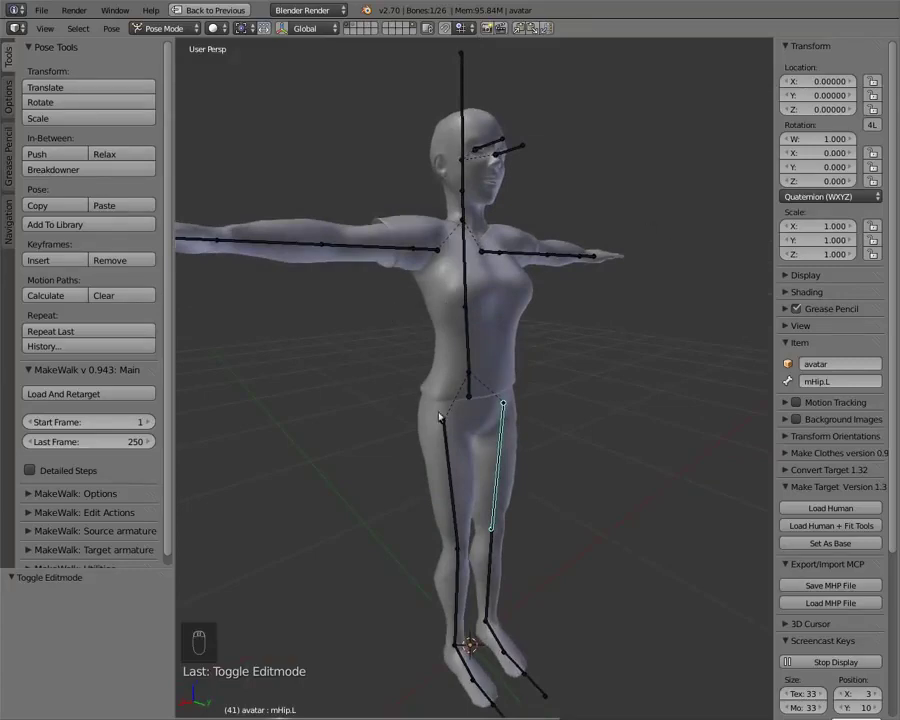
# Select the body mesh with the Shirt active and, in Weight Paint mode, transfer all groups' weights using the Nearest face method
pyautogui.hotkey('ctrl', 'Tab')
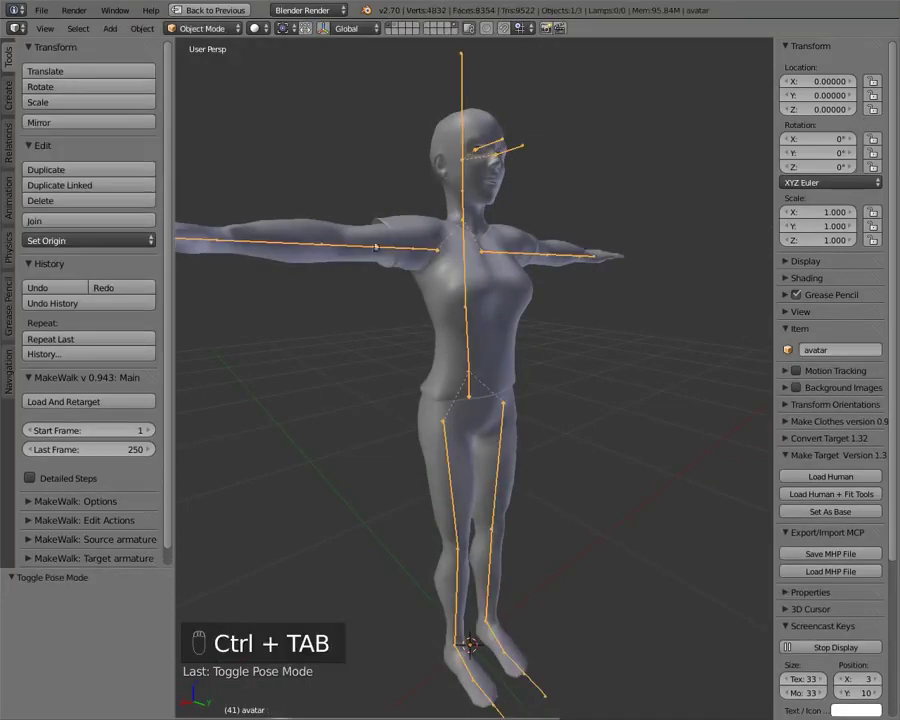
pyautogui.rightClick(350, 265)
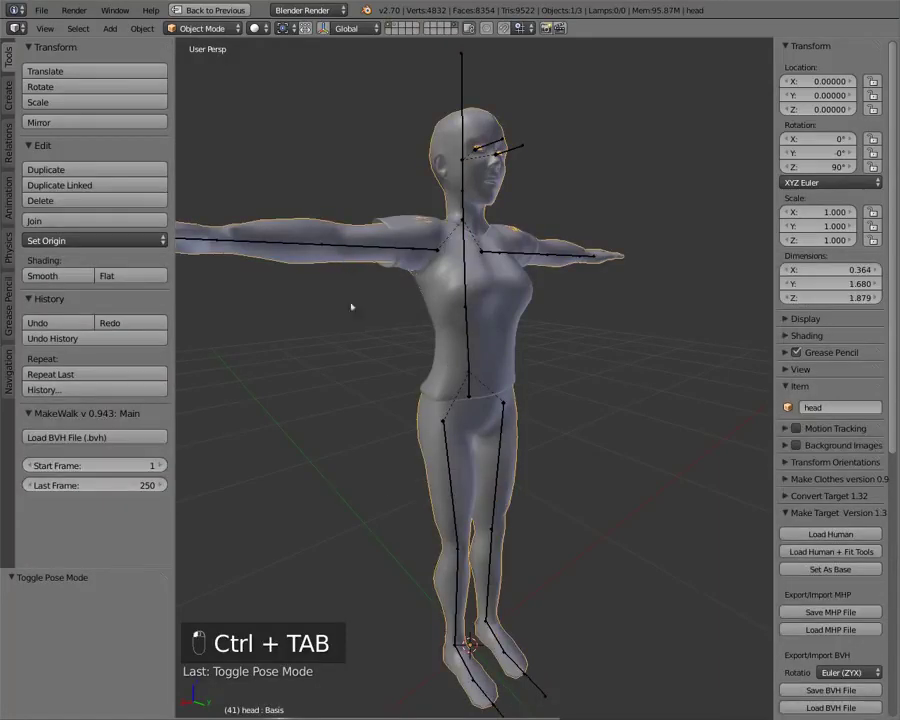
pyautogui.rightClick(451, 367)
pyautogui.moveTo(451, 367); pyautogui.dragTo(601, 446, button='middle')
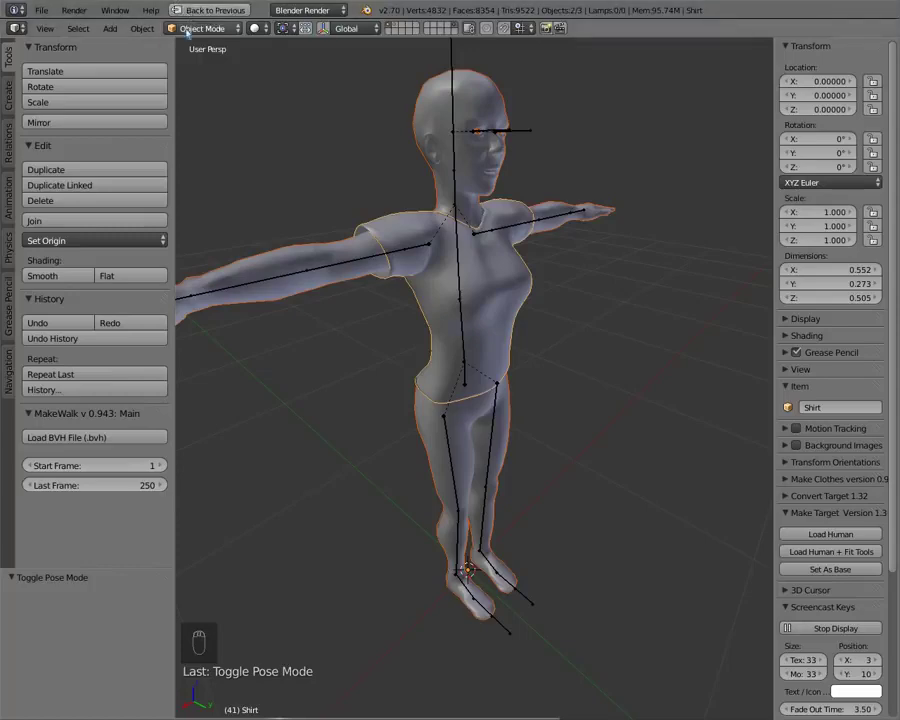
pyautogui.click(204, 28)
pyautogui.hotkey('ctrl', 'Tab')
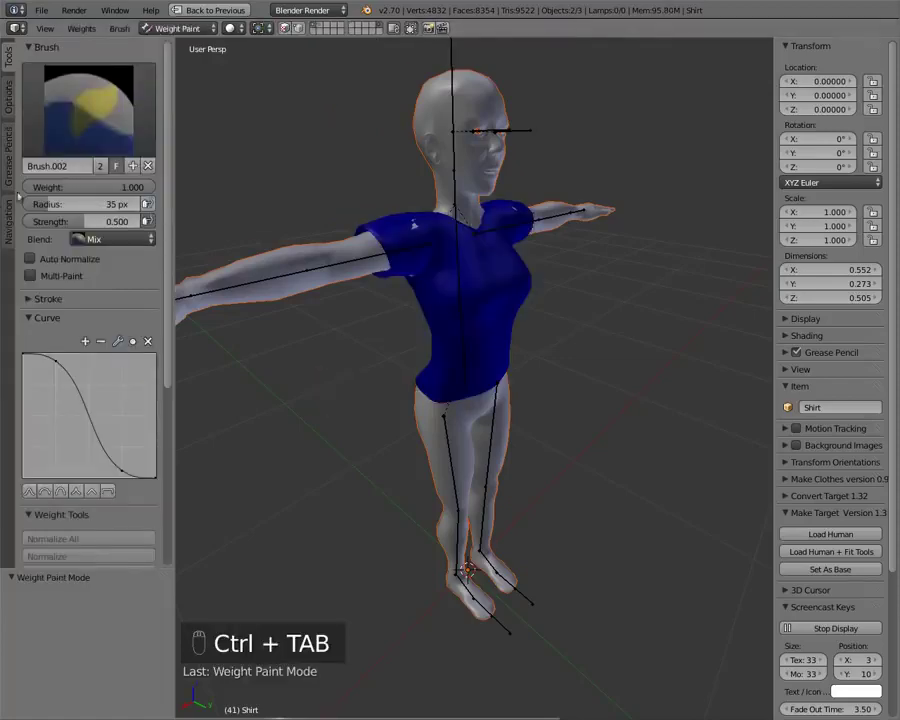
pyautogui.scroll(-5, 101, 520)
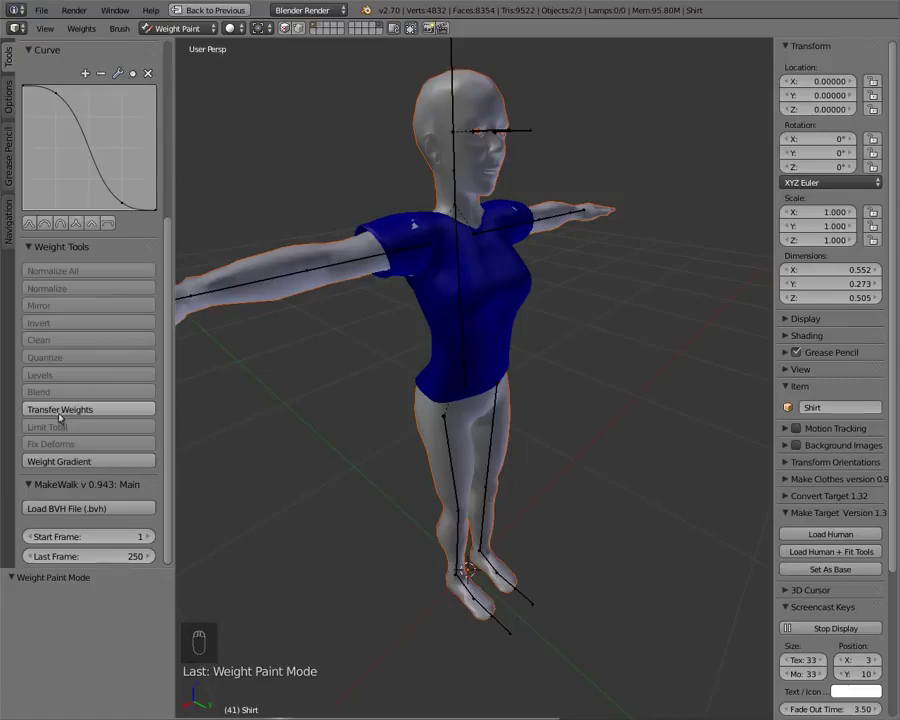
pyautogui.click(39, 417)
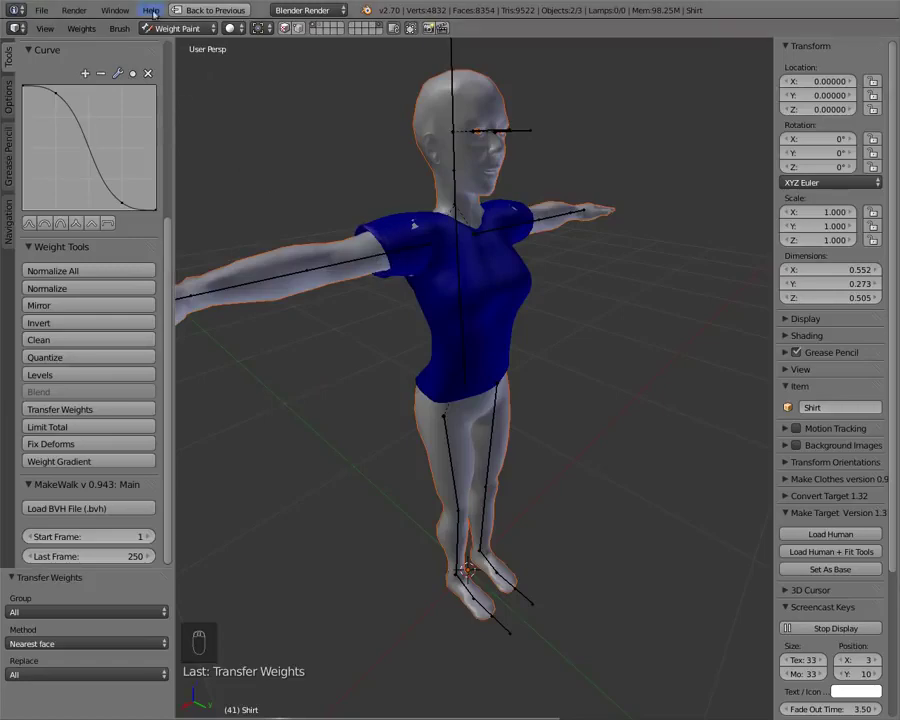
# Return to Object Mode, select only the Shirt and check its entry in the scene outliner
pyautogui.hotkey('ctrl', 'Tab')
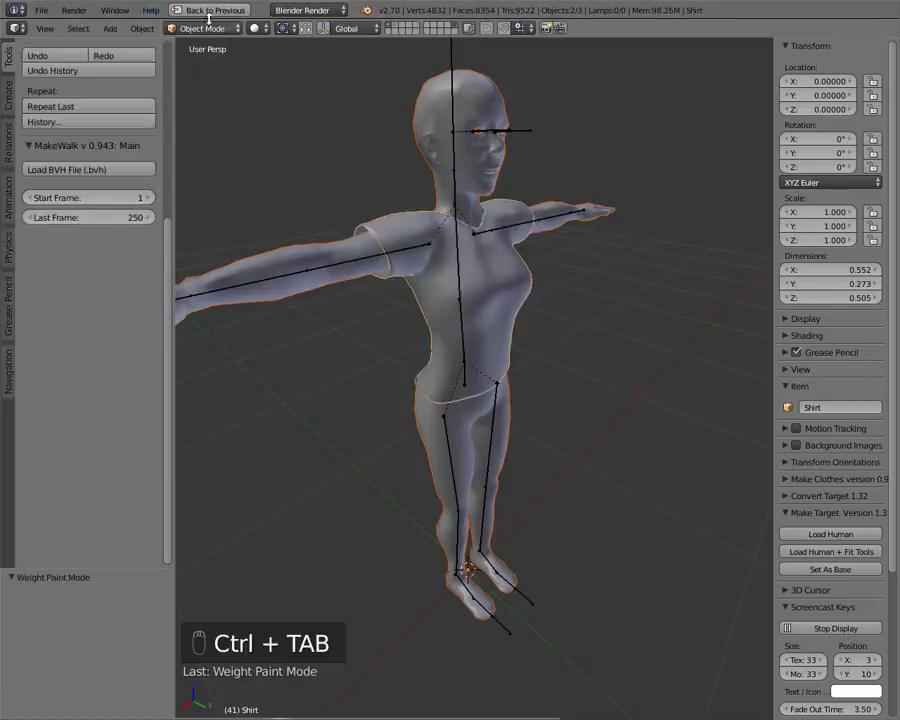
pyautogui.rightClick(418, 247)
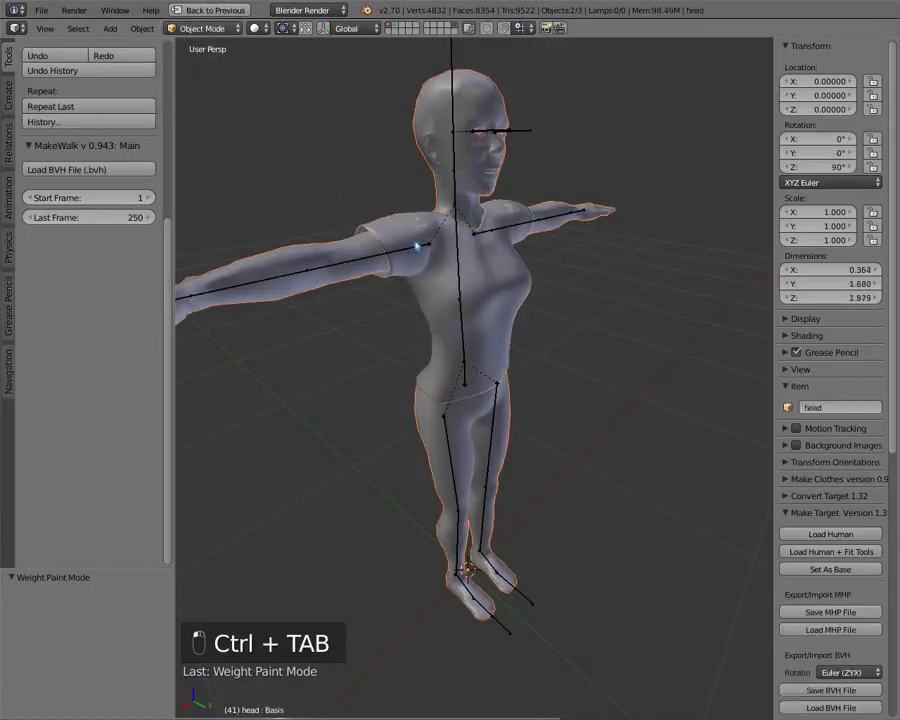
pyautogui.rightClick(420, 240)
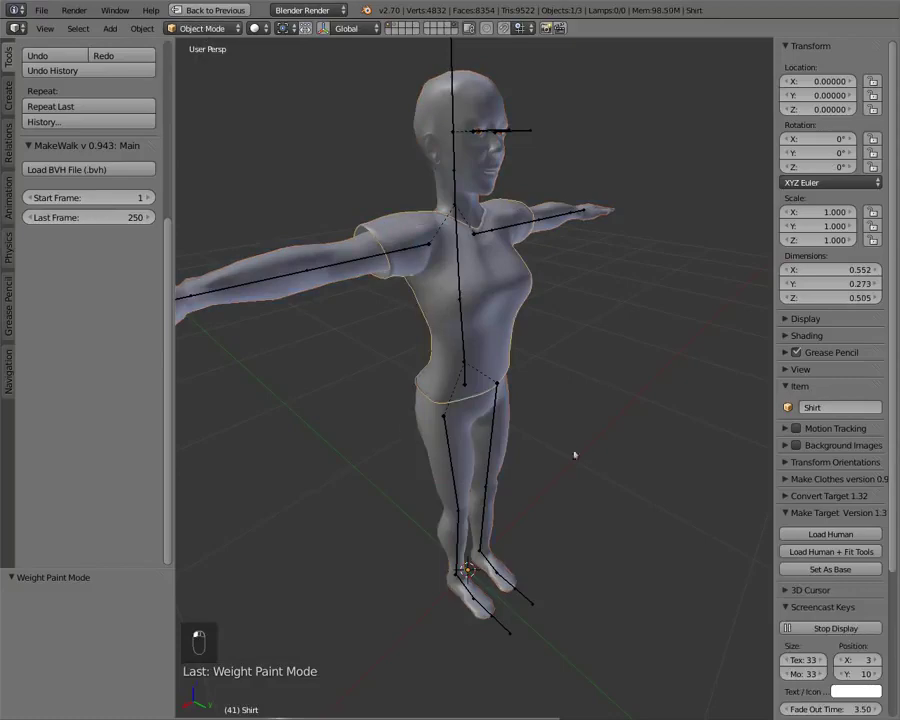
pyautogui.hotkey('ctrl', 'Up')
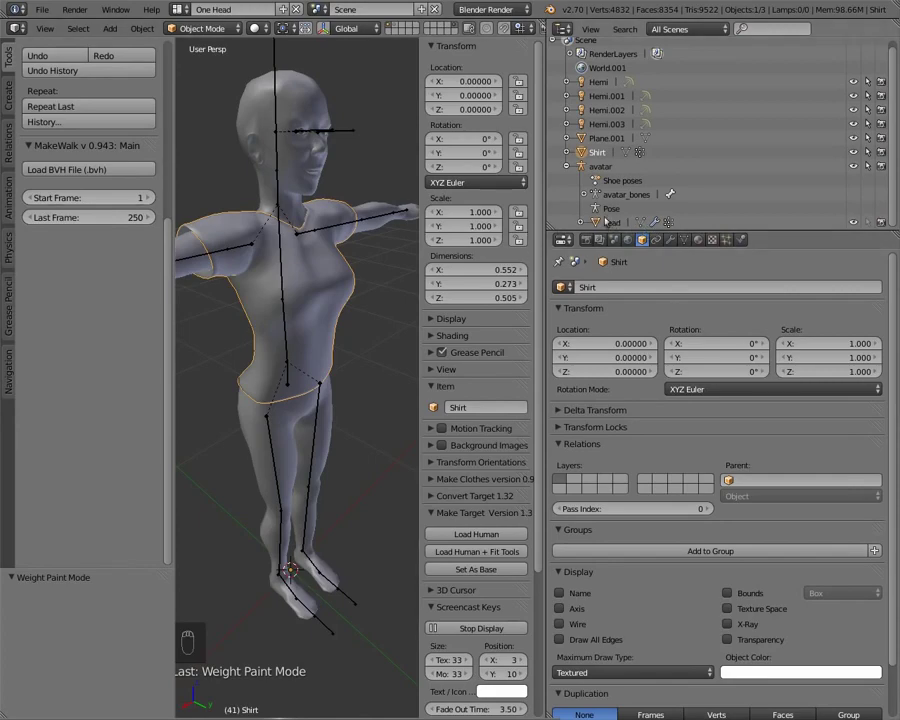
pyautogui.hotkey('ctrl', 'Up')
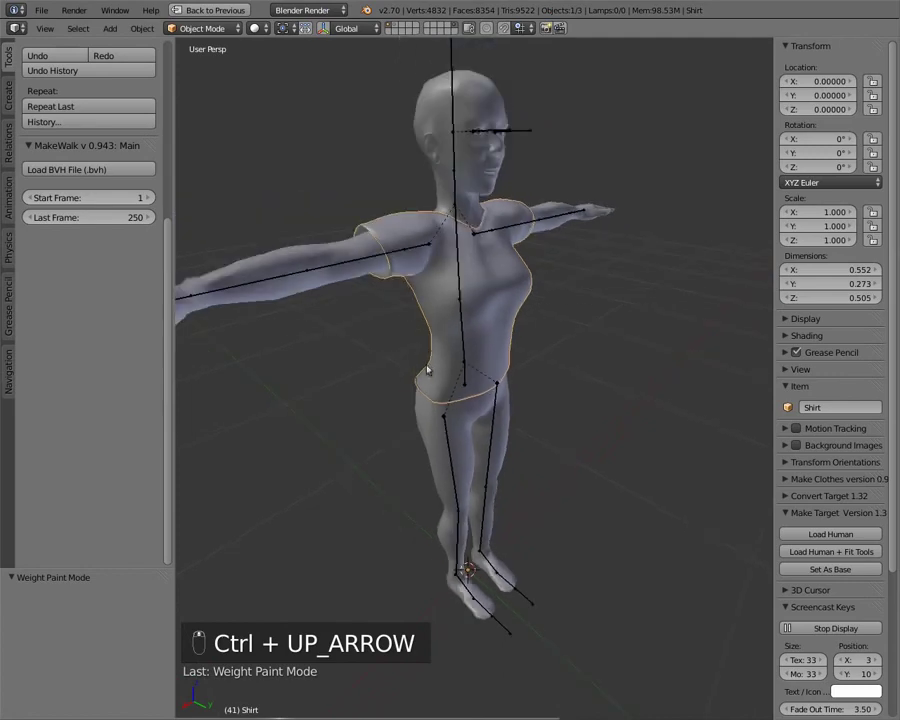
# Put the avatar armature into Pose Mode and return to the Shirt in Weight Paint mode
pyautogui.hotkey('ctrl', 'Tab')
pyautogui.scroll(3, 380, 310)
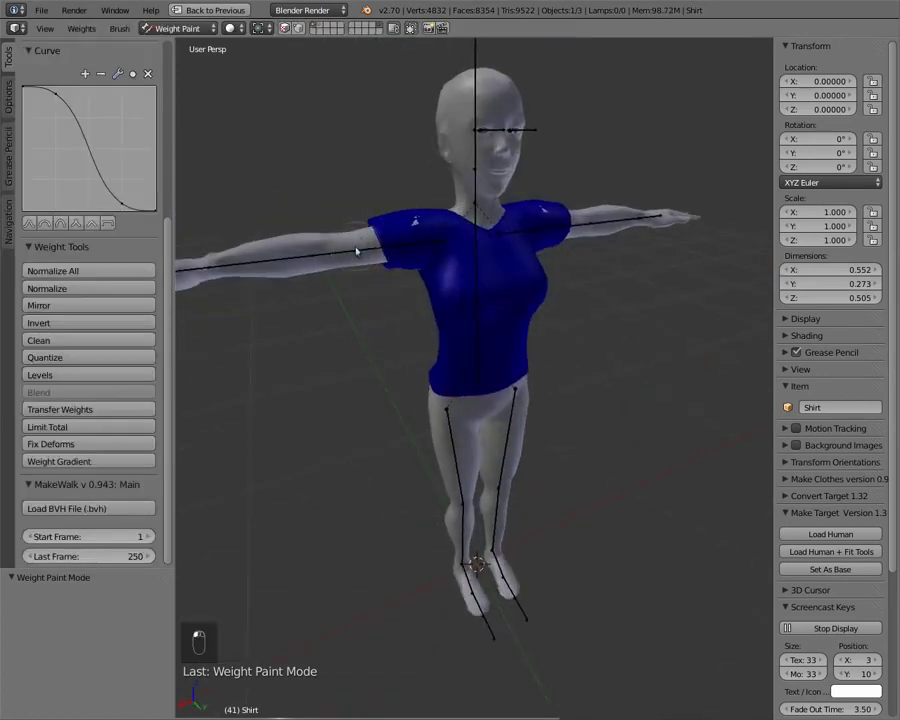
pyautogui.hotkey('ctrl', 'Tab')
pyautogui.hotkey('ctrl', 'Tab')
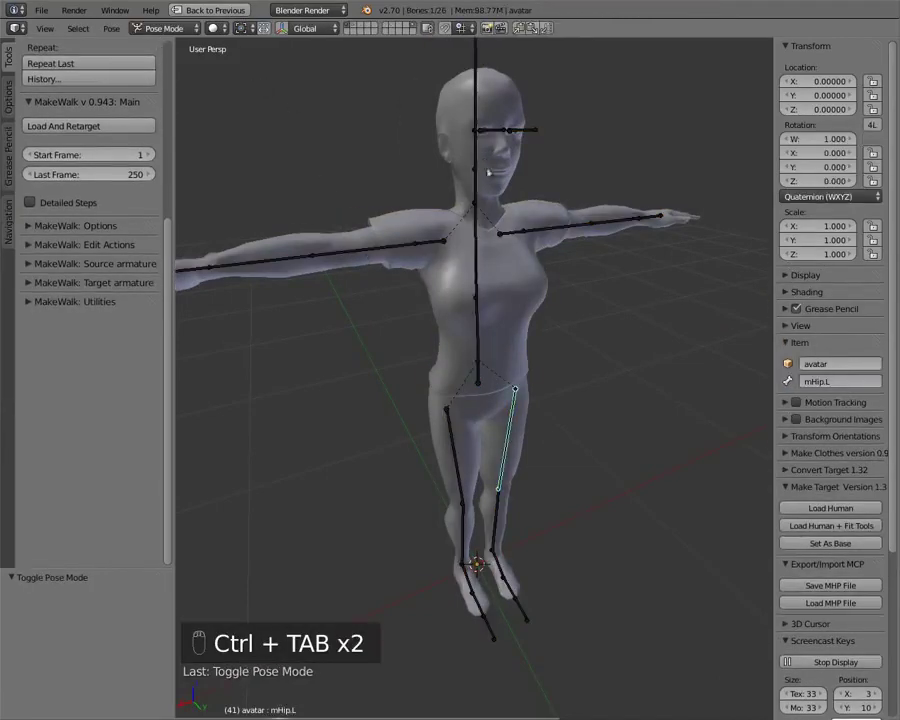
pyautogui.rightClick(401, 243)
pyautogui.hotkey('ctrl', 'Tab')
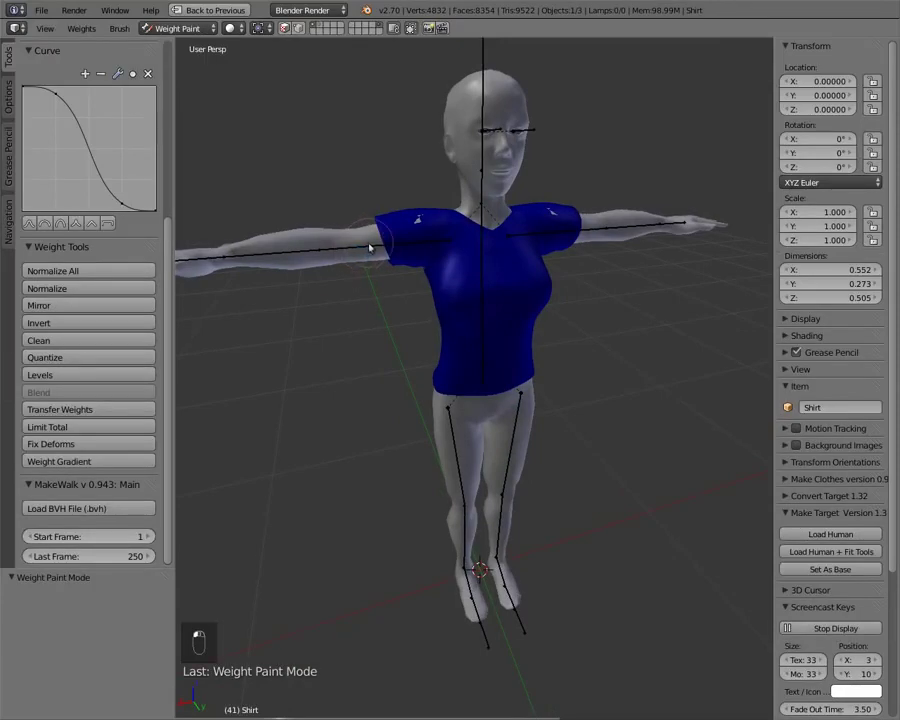
pyautogui.moveTo(358, 250); pyautogui.dragTo(388, 249, button='middle')
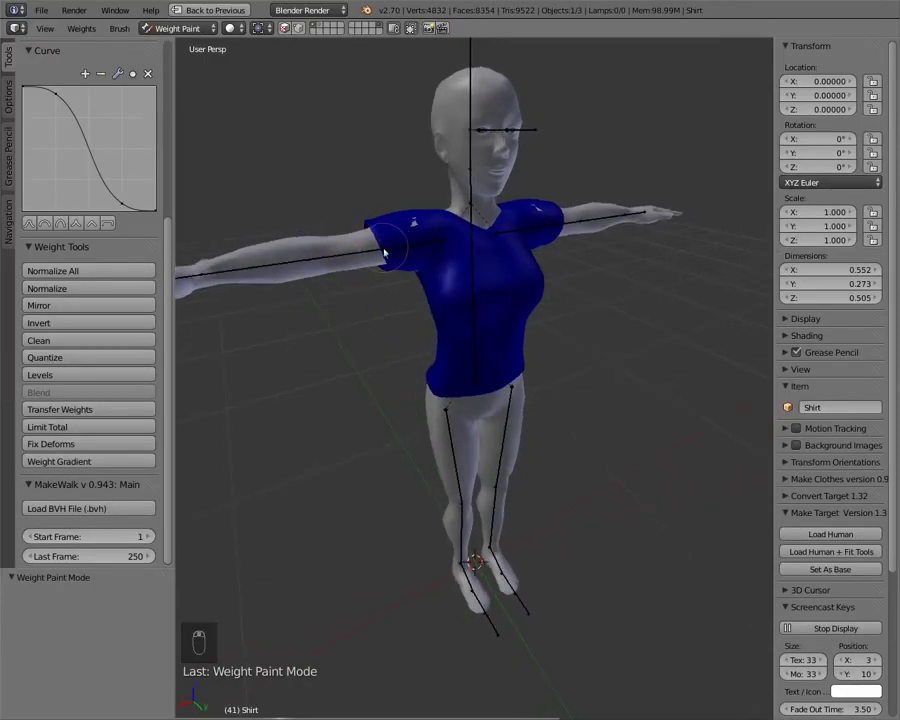
# Restore the multi-editor layout, hide the 3D view's side panels and show the Shirt's mesh data properties
pyautogui.hotkey('ctrl', 'Up')
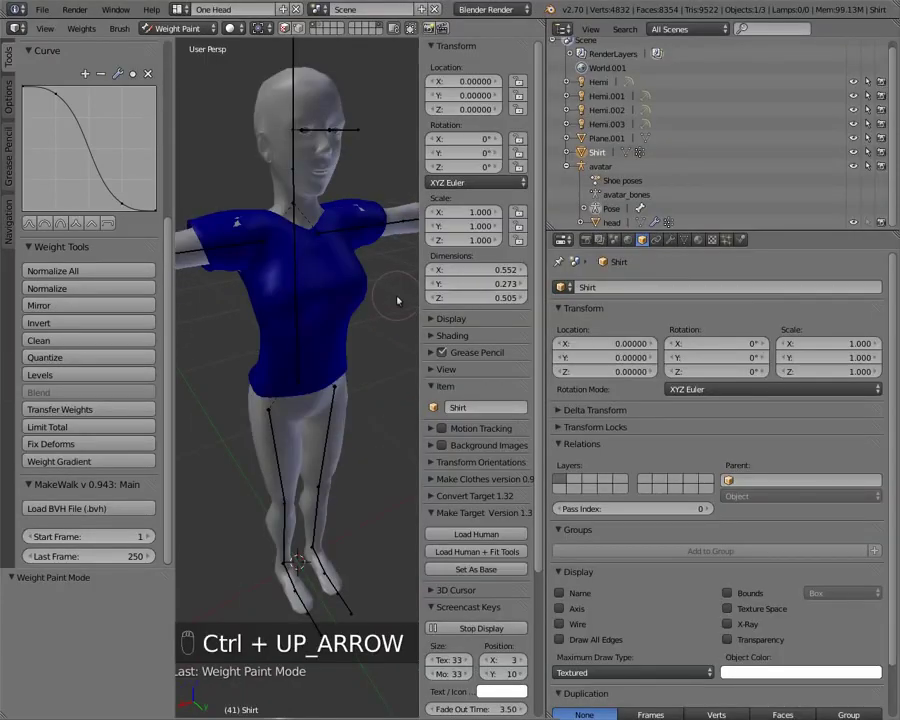
pyautogui.press('n')
pyautogui.press('t')
pyautogui.scroll(-3, 400, 298)
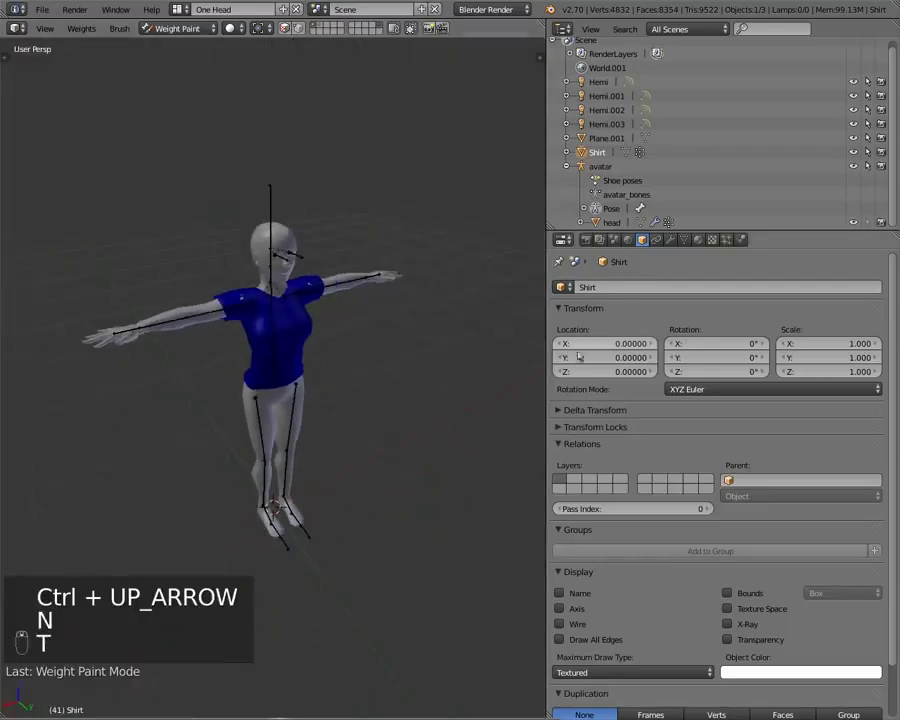
pyautogui.click(684, 240)
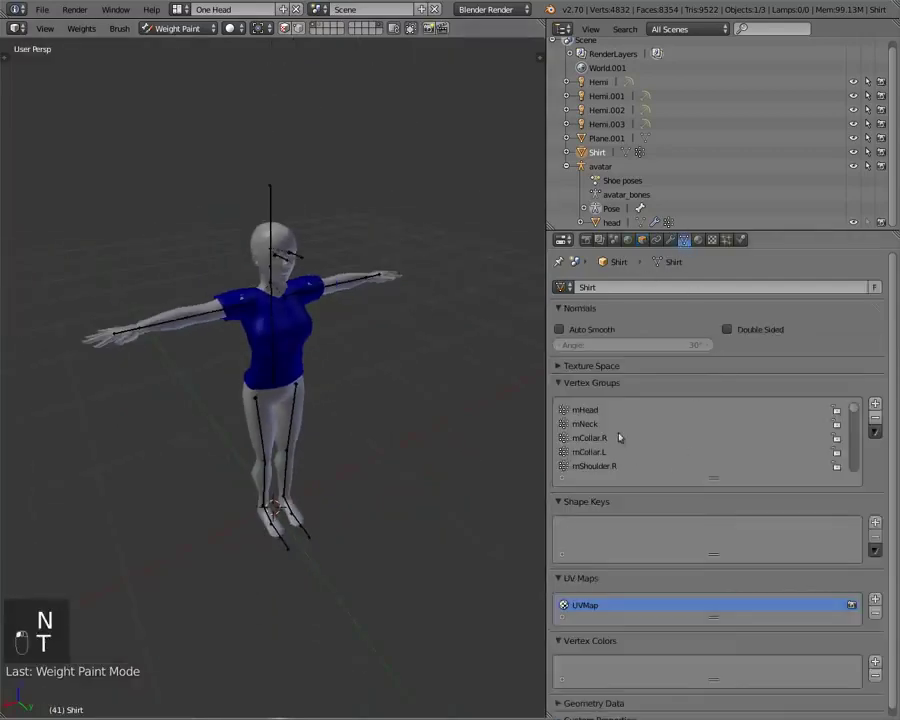
# Go through the Shirt's vertex groups from mHead down the list and back up to mCollar.L, examining the weights of each
pyautogui.click(597, 409)
pyautogui.press('Down')
pyautogui.press('Down')
pyautogui.press('Down')
pyautogui.press('Down')
pyautogui.press('Down')
pyautogui.press('Down')
pyautogui.press('Down')
pyautogui.press('Down')
pyautogui.press('Down')
pyautogui.press('Down')
pyautogui.press('Down')
pyautogui.press('Down')
pyautogui.press('Down')
pyautogui.press('Down')
pyautogui.press('Down')
pyautogui.press('Down')
pyautogui.press('Down')
pyautogui.press('Down')
pyautogui.press('Down')
pyautogui.press('Down')
pyautogui.press('Down')
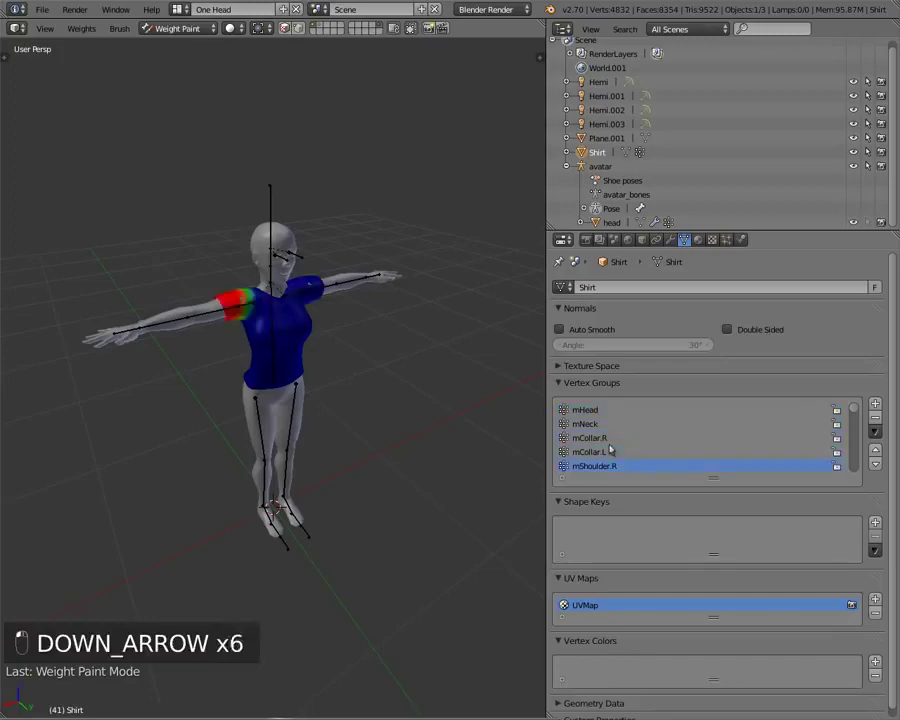
pyautogui.press('Down')
pyautogui.press('Down')
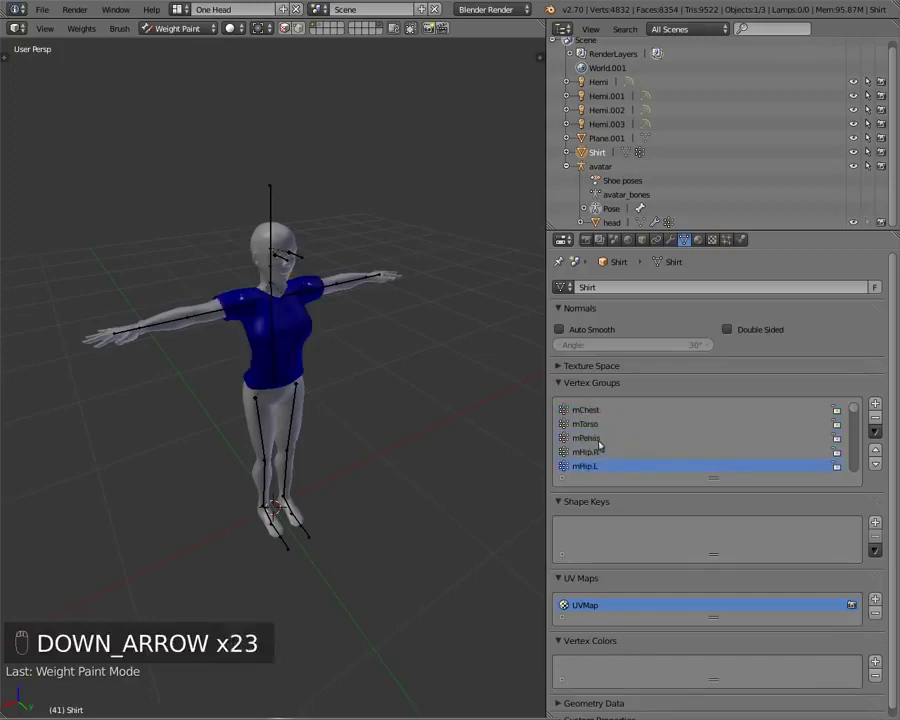
pyautogui.press('Up')
pyautogui.press('Up')
pyautogui.press('Up')
pyautogui.press('Up')
pyautogui.press('Up')
pyautogui.press('Up')
pyautogui.press('Up')
pyautogui.press('Up')
pyautogui.press('Up')
pyautogui.press('Up')
pyautogui.press('Up')
pyautogui.press('Up')
pyautogui.press('Up')
pyautogui.press('Up')
pyautogui.press('Up')
pyautogui.press('Up')
pyautogui.press('Up')
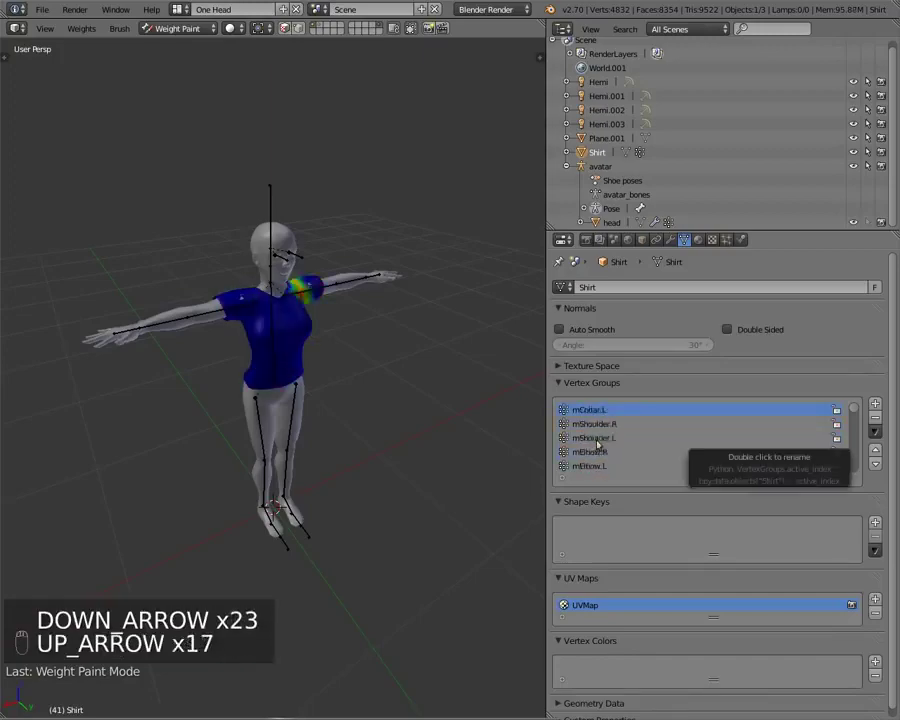
# Check the mCollar.R weights, leave Weight Paint mode and try rotating the mShoulder.R bone
pyautogui.press('Up')
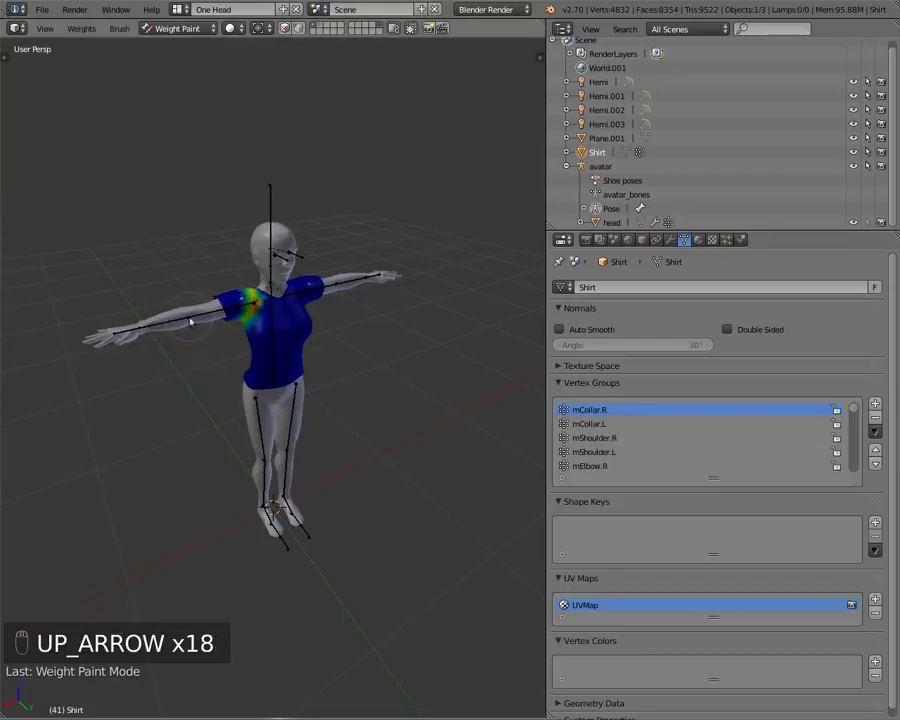
pyautogui.hotkey('ctrl', 'Tab')
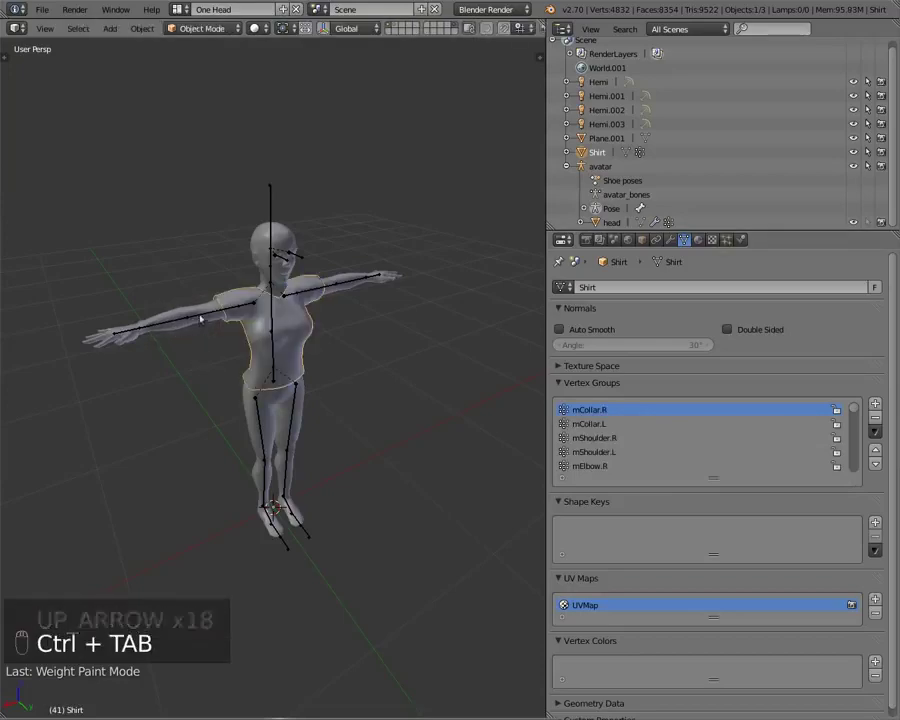
pyautogui.press('r')
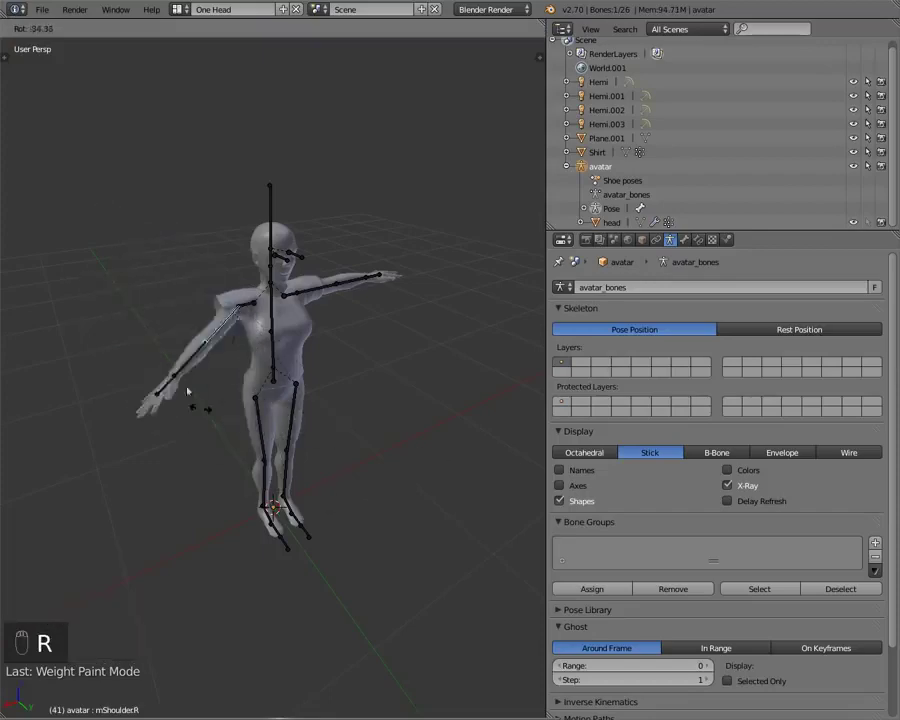
pyautogui.click(188, 345)
# Select the avatar armature and take it out of Pose Mode, back to Object Mode
pyautogui.click(261, 325)
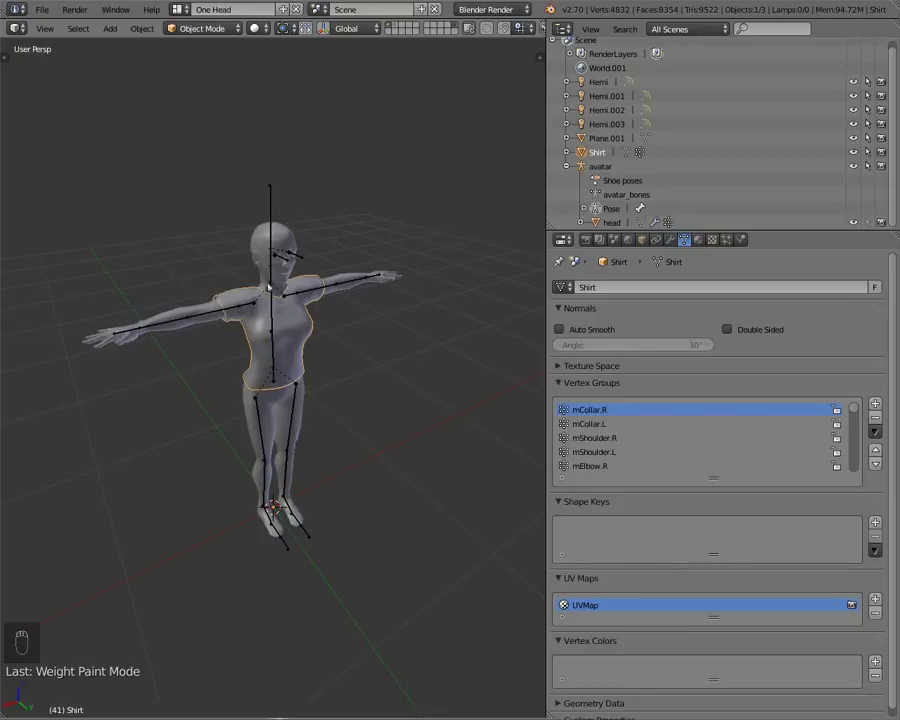
pyautogui.rightClick(213, 314)
pyautogui.hotkey('ctrl', 'Tab')
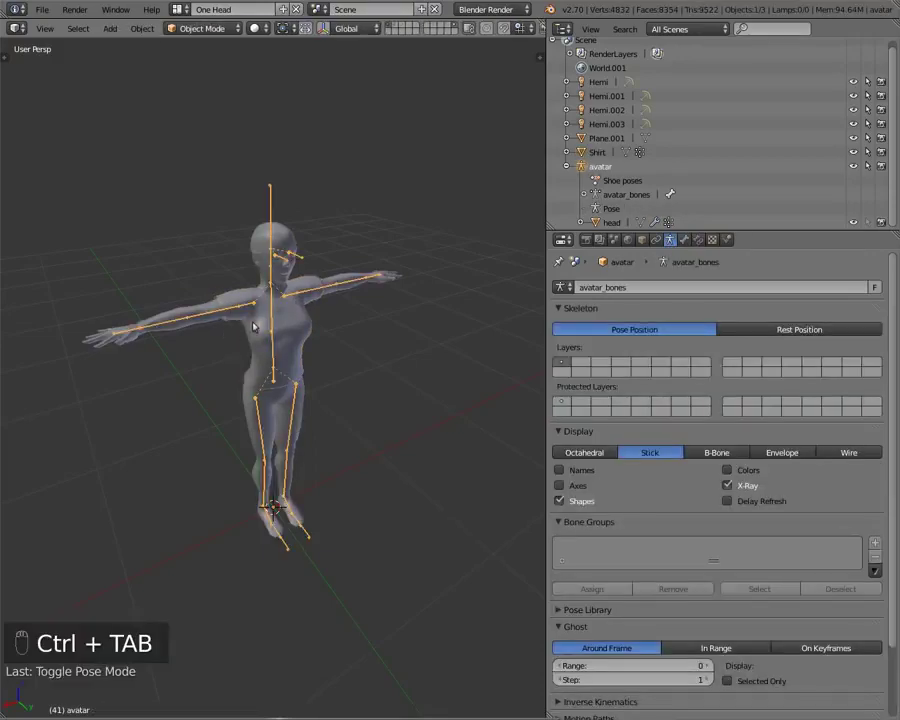
pyautogui.scroll(5, 253, 326)
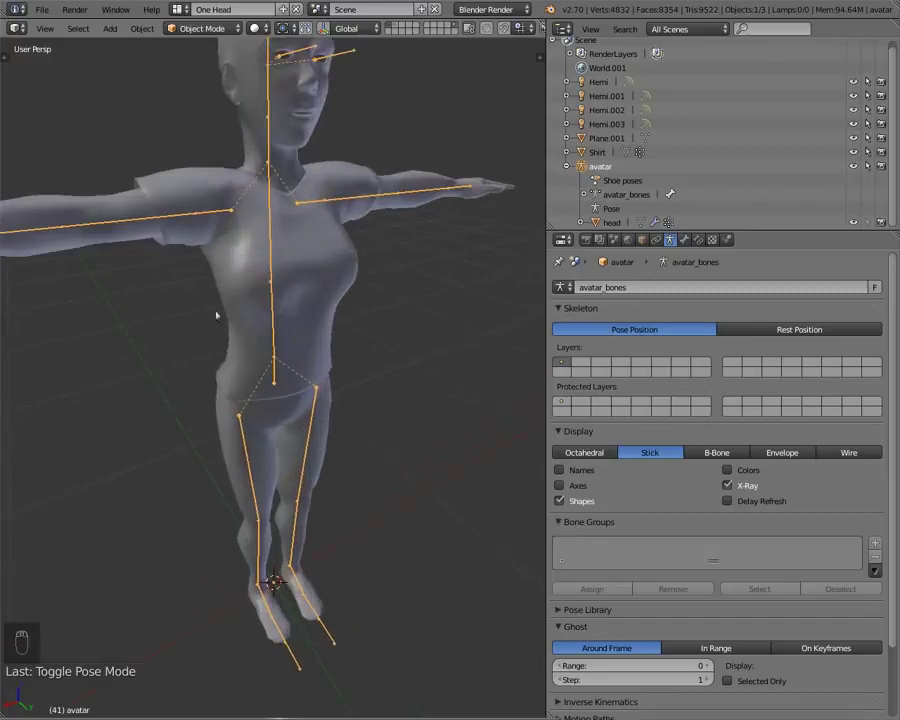
# Parent the Shirt to the avatar armature with Armature Deform, and check the Shirt's Armature modifier
pyautogui.rightClick(246, 258)
pyautogui.scroll(-2, 246, 258)
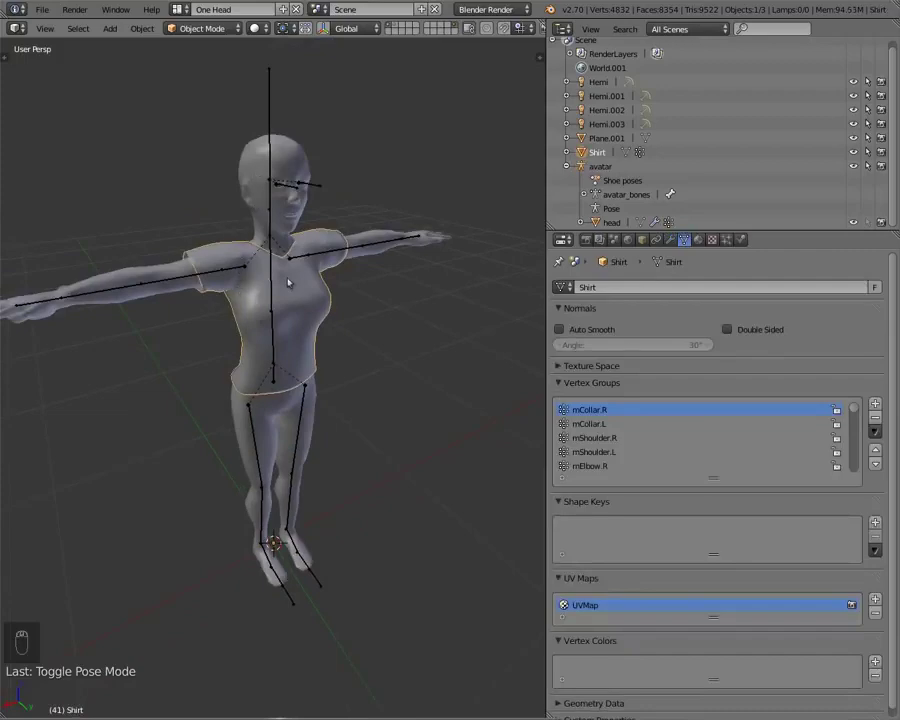
pyautogui.rightClick(271, 112)
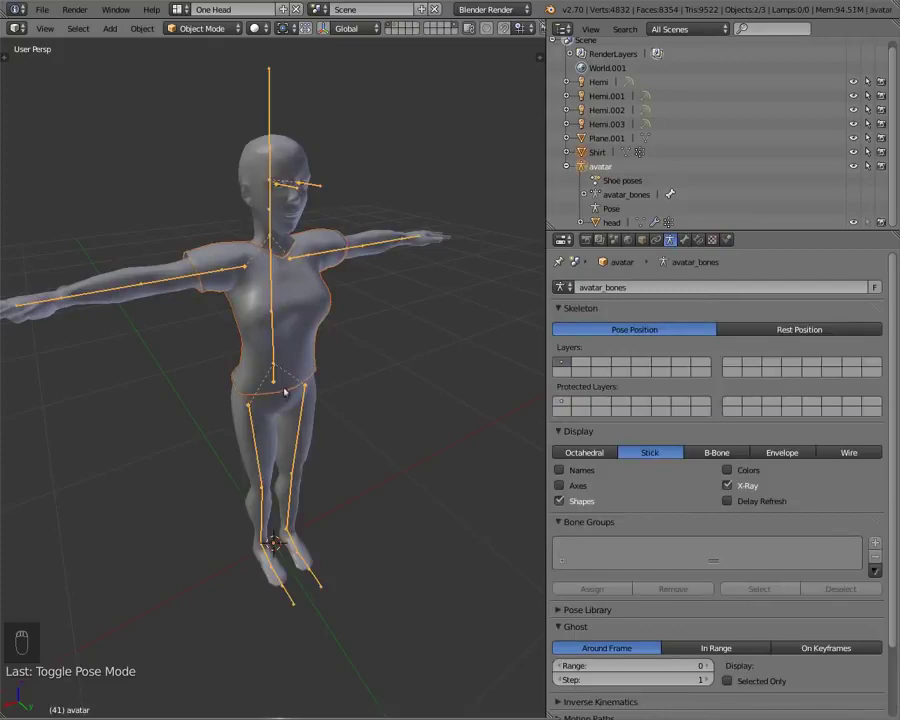
pyautogui.hotkey('ctrl', 'p')
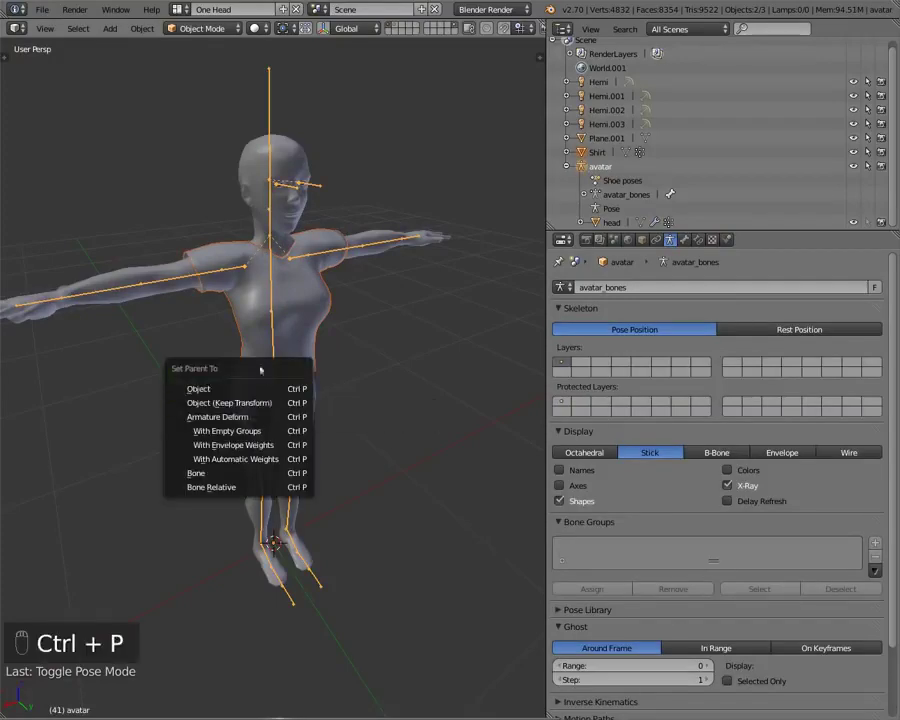
pyautogui.click(265, 388)
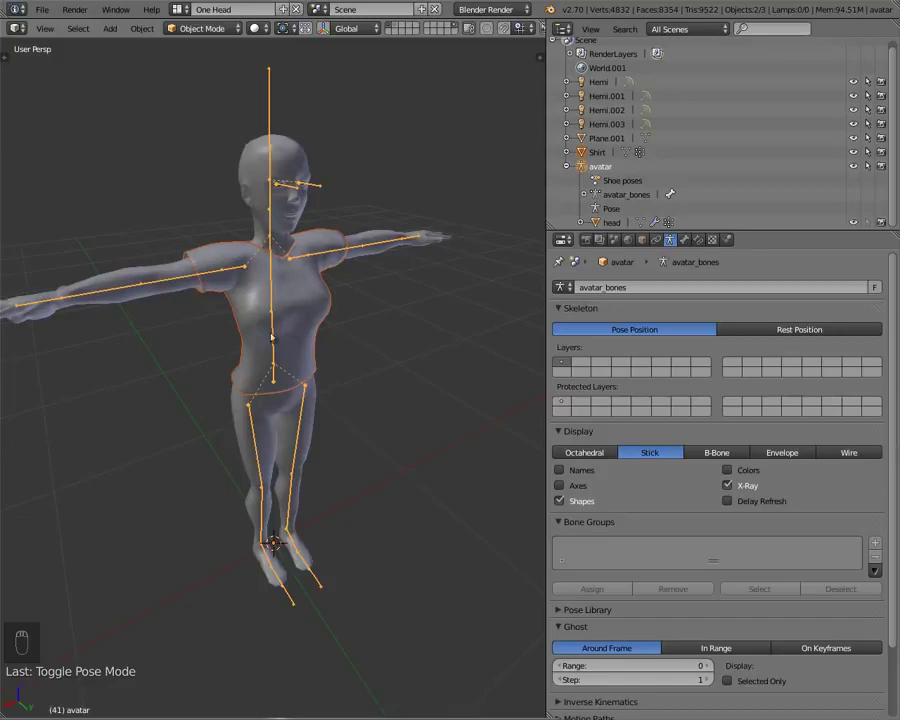
pyautogui.hotkey('ctrl', 'p')
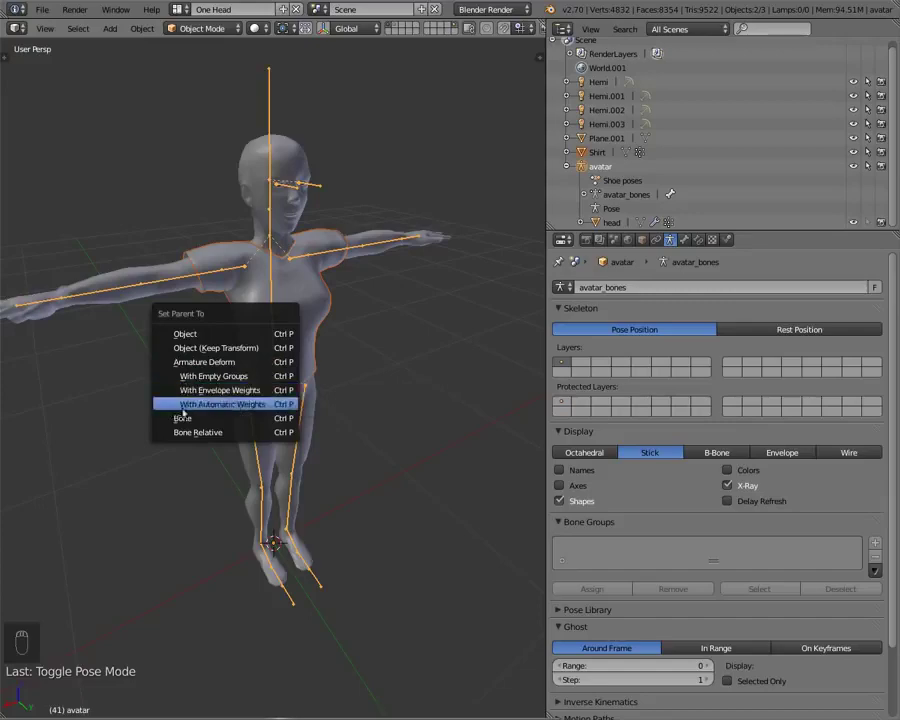
pyautogui.click(205, 363)
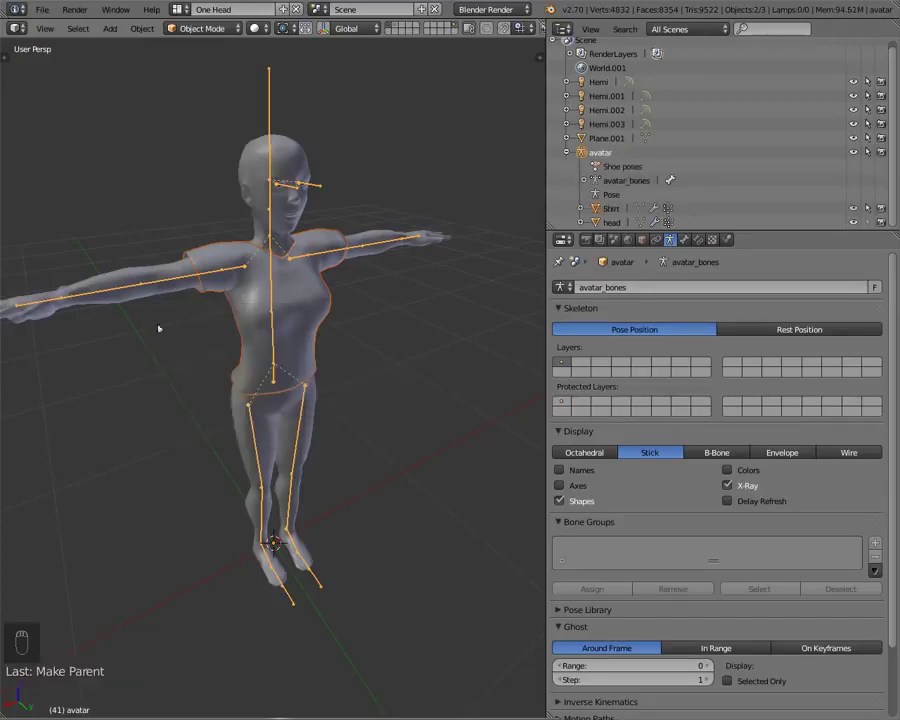
pyautogui.rightClick(248, 350)
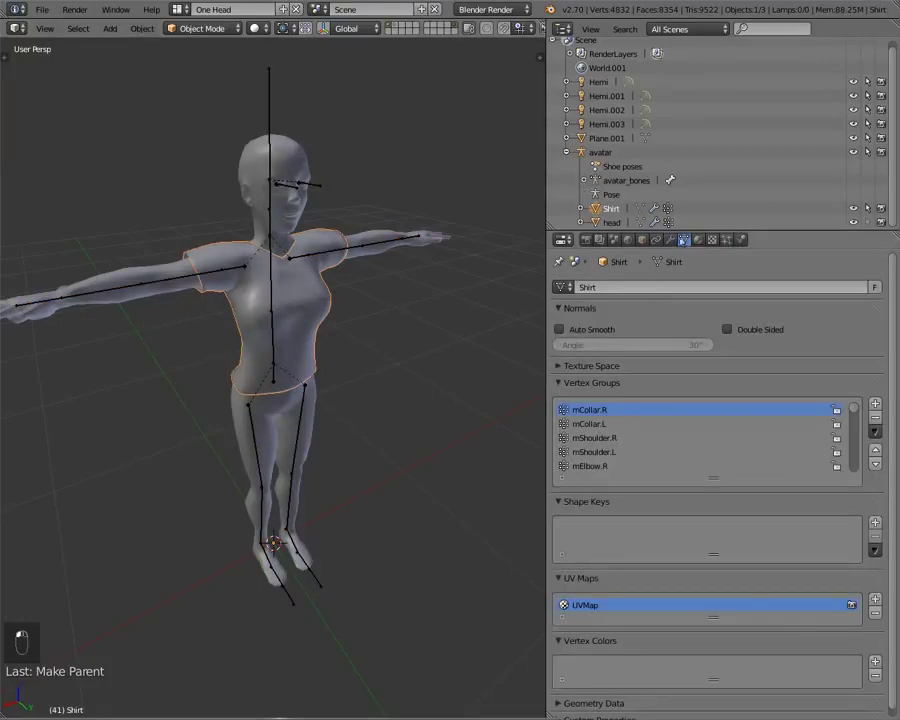
pyautogui.click(673, 241)
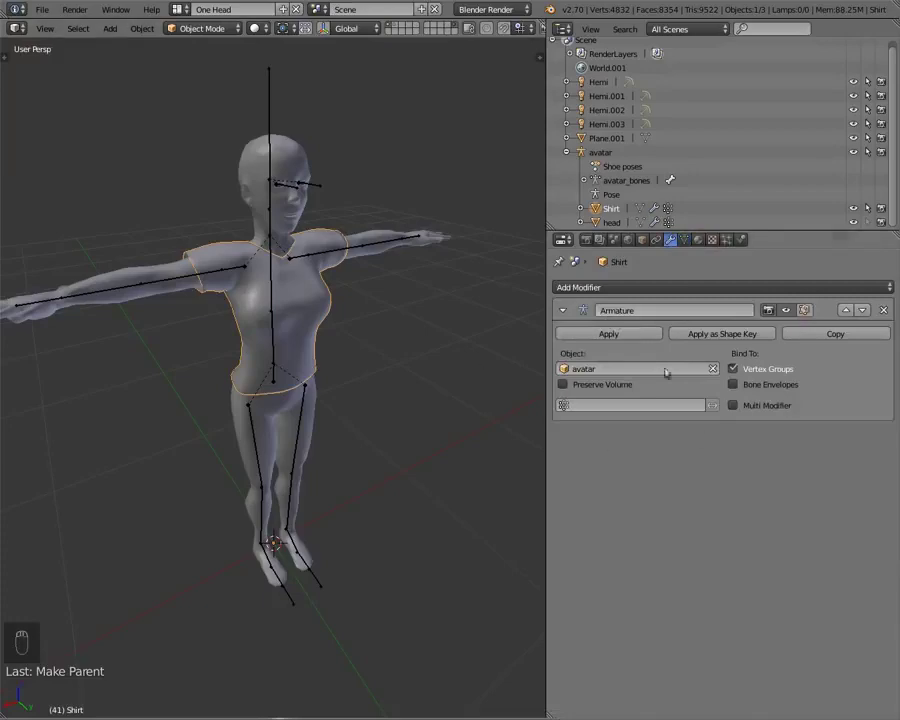
# Put the avatar armature into Pose Mode and try rotating the mShoulder.R bone to test the sleeve
pyautogui.rightClick(184, 281)
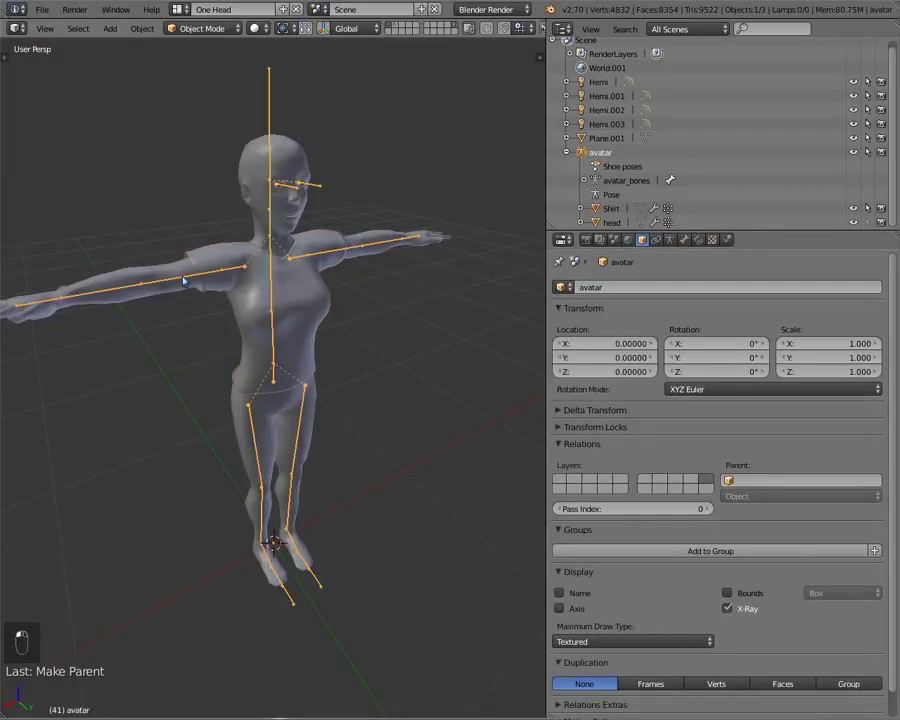
pyautogui.hotkey('ctrl', 'Tab')
pyautogui.press('r')
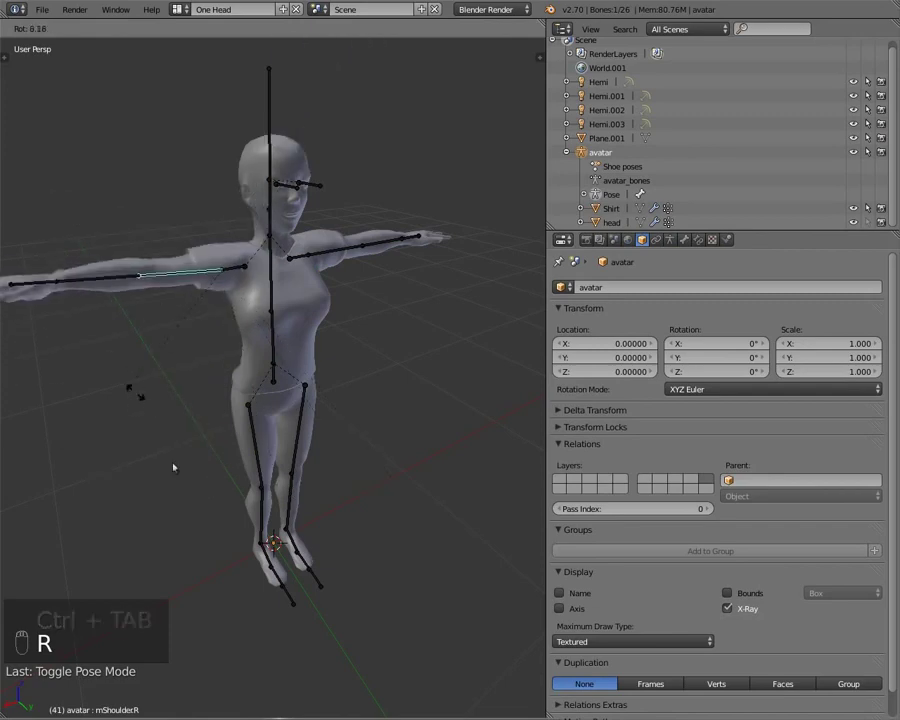
pyautogui.rightClick(268, 458)
# Try rotating the mChest bone freely and the mTorso bone about the global X axis to test the shirt's deformation
pyautogui.rightClick(285, 300)
pyautogui.press('r')
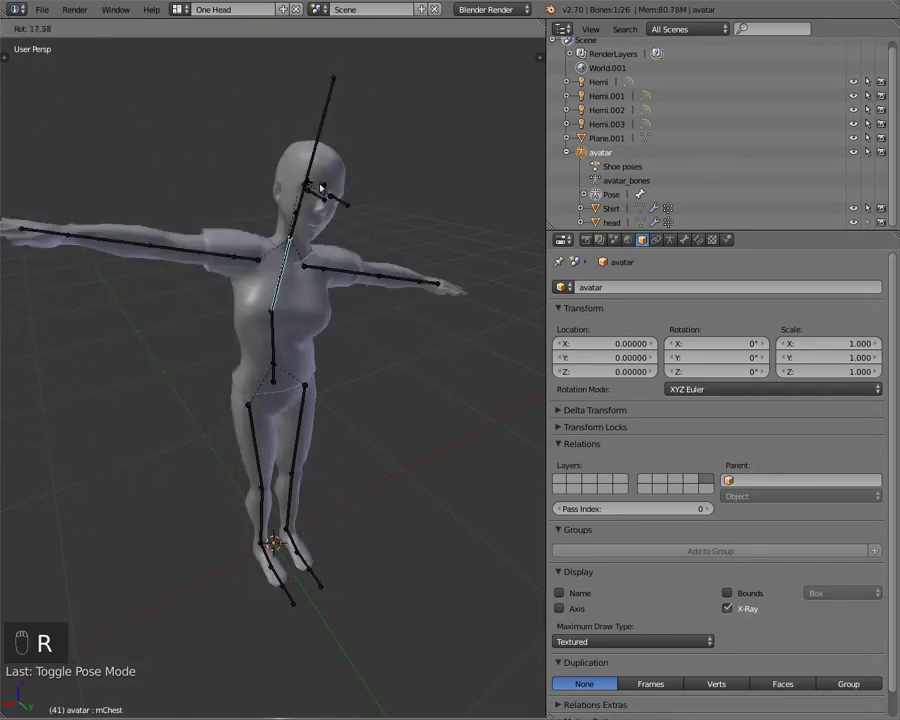
pyautogui.rightClick(247, 382)
pyautogui.rightClick(272, 340)
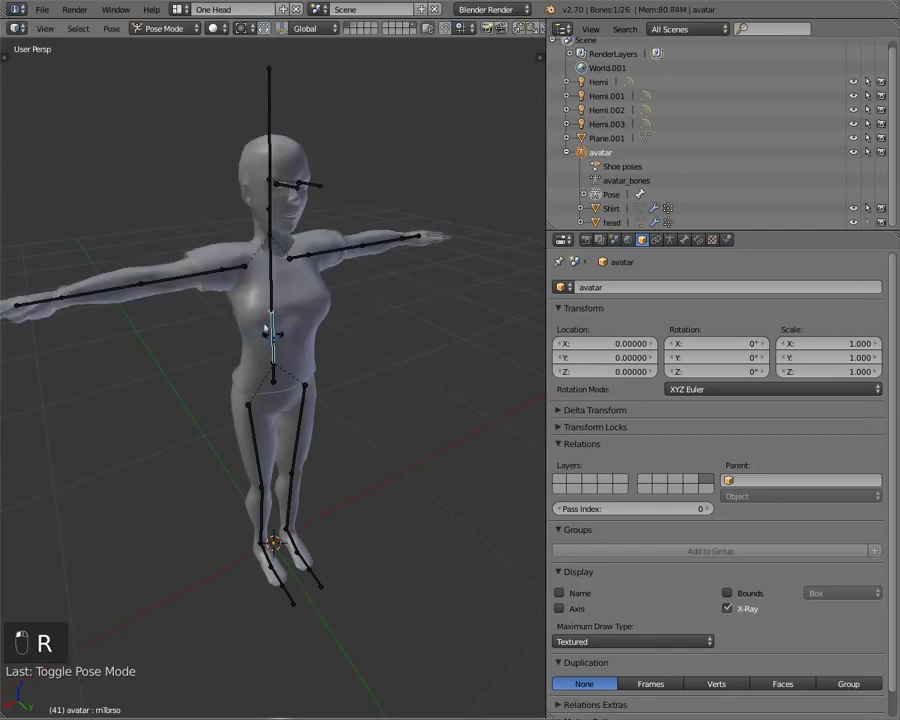
pyautogui.press('r')
pyautogui.press('x')
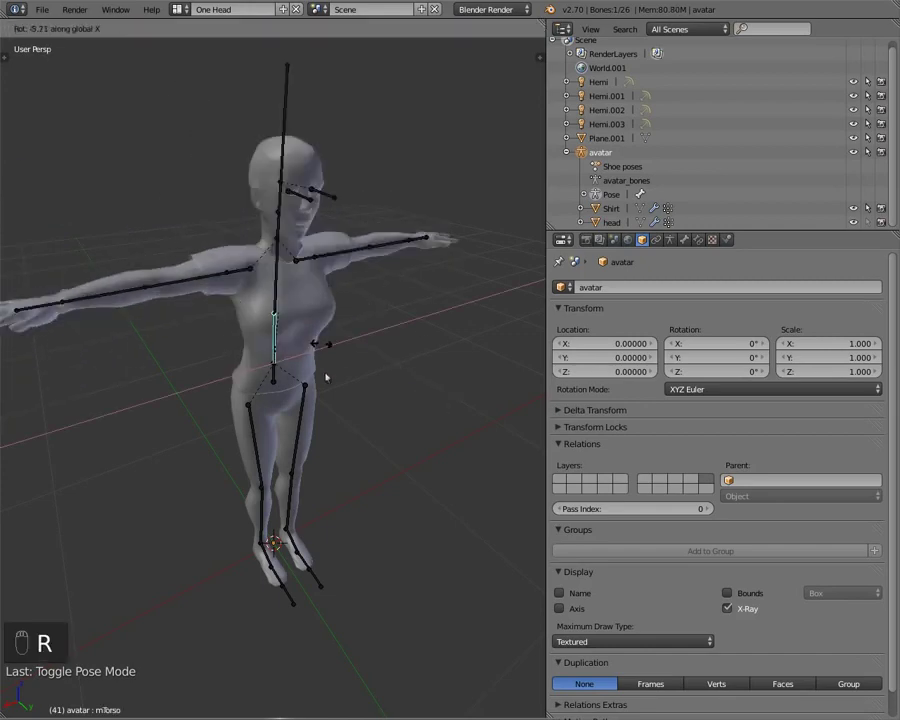
pyautogui.rightClick(171, 207)
# Rotate the mShoulder.R bone about global Y to lower the arm beside the body, and inspect the shirt's shoulder
pyautogui.moveTo(171, 207); pyautogui.dragTo(220, 257, button='middle')
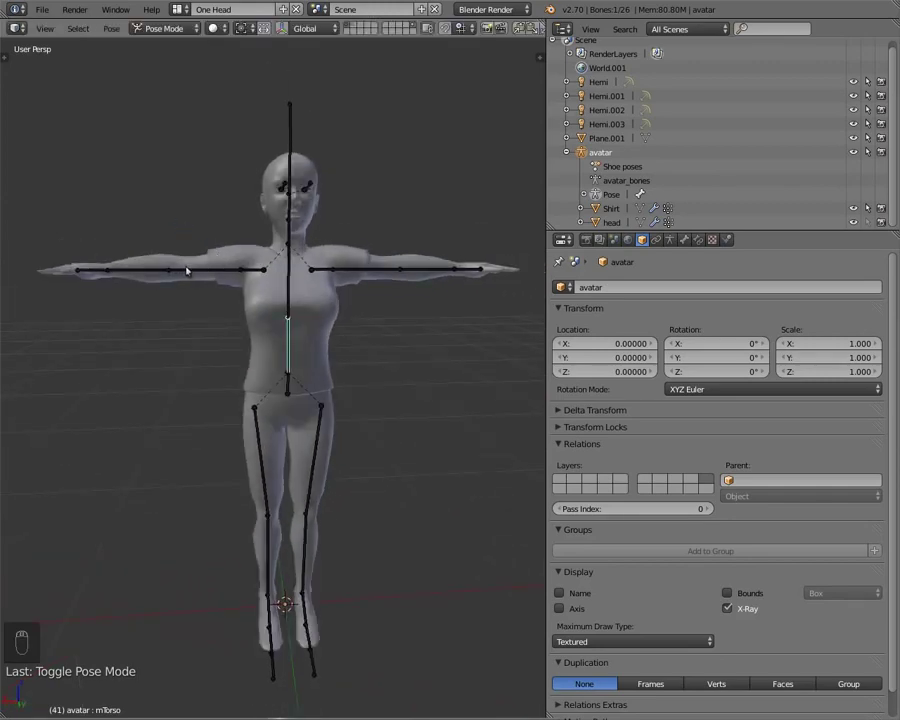
pyautogui.rightClick(190, 271)
pyautogui.press('r')
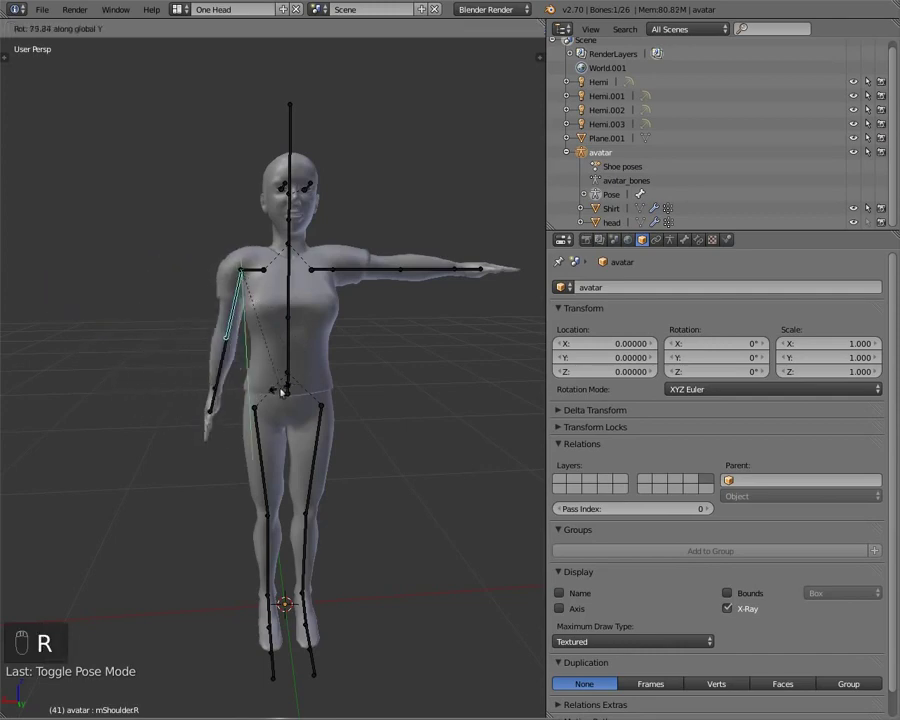
pyautogui.click(195, 277)
pyautogui.moveTo(195, 277); pyautogui.dragTo(173, 51, button='middle')
pyautogui.scroll(5, 150, 295)
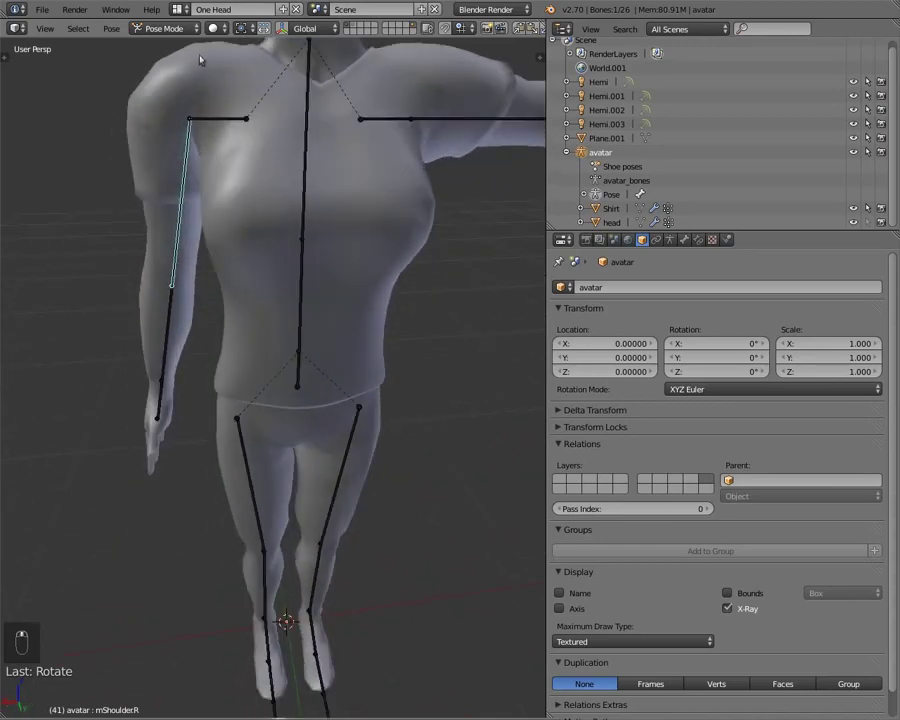
pyautogui.scroll(-4, 174, 182)
pyautogui.moveTo(174, 212); pyautogui.dragTo(308, 268, button='middle')
# Reselect the armature in Pose Mode, tilt the mChest bone about global Y toward the lowered arm and inspect the shirt's back
pyautogui.hotkey('ctrl', 'Tab')
pyautogui.rightClick(295, 258)
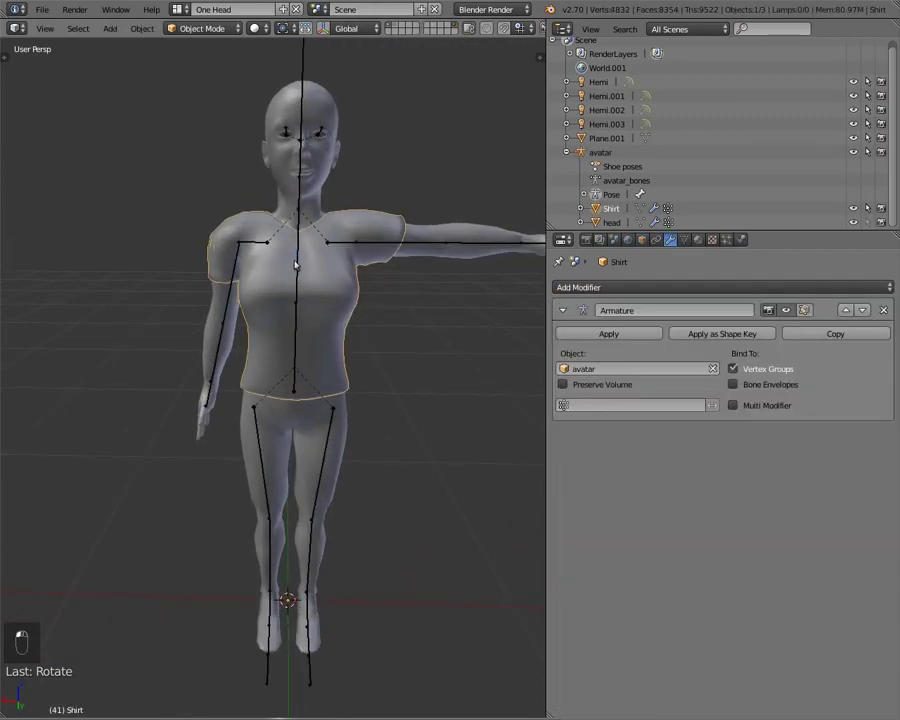
pyautogui.rightClick(297, 258)
pyautogui.hotkey('ctrl', 'Tab')
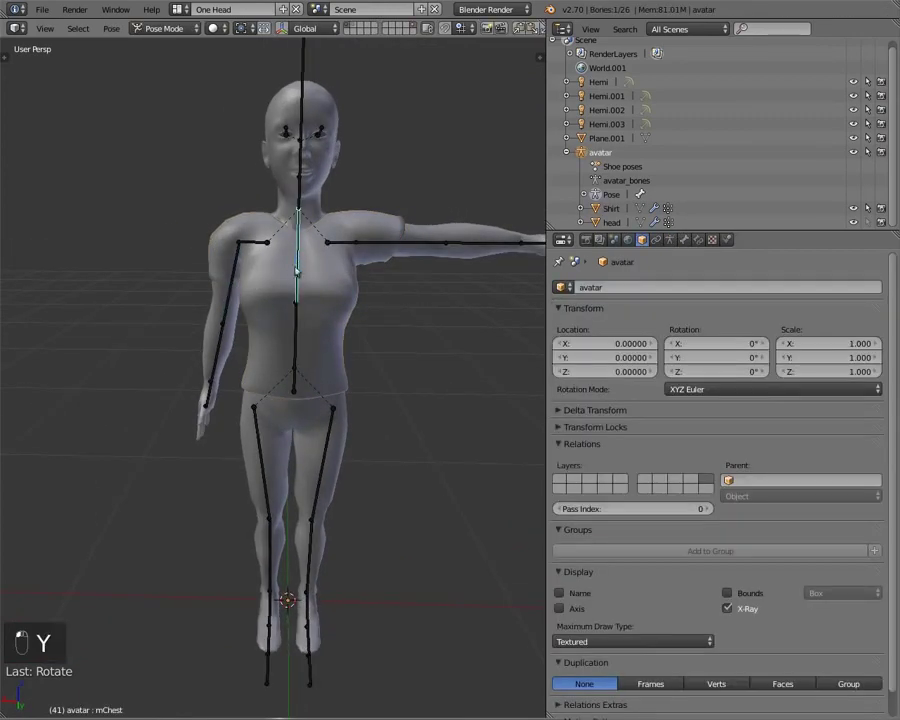
pyautogui.press('r')
pyautogui.press('y')
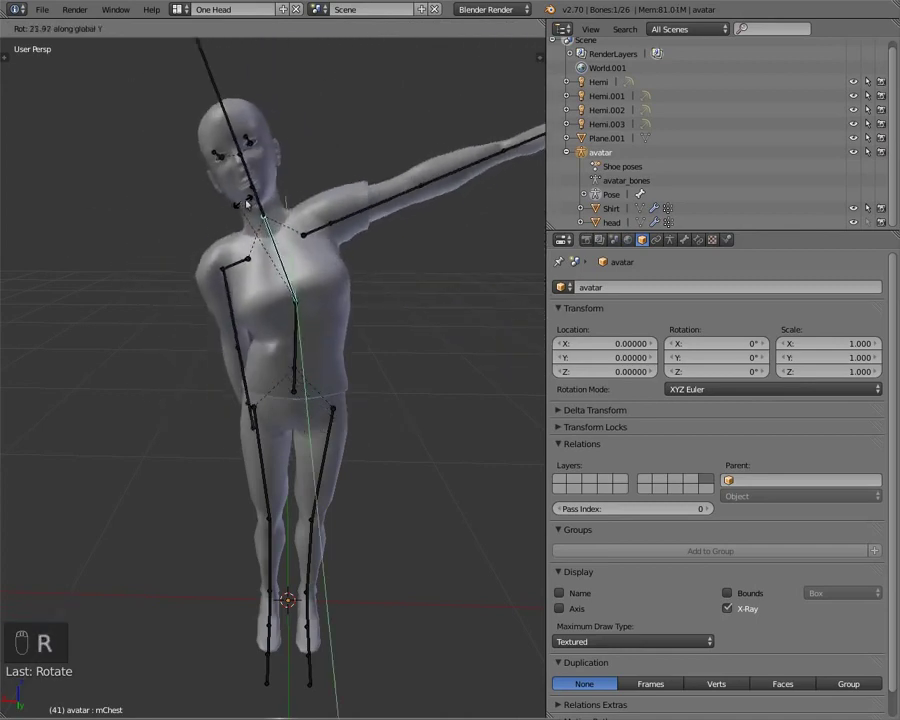
pyautogui.click(297, 196)
pyautogui.moveTo(297, 196); pyautogui.dragTo(48, 263, button='middle')
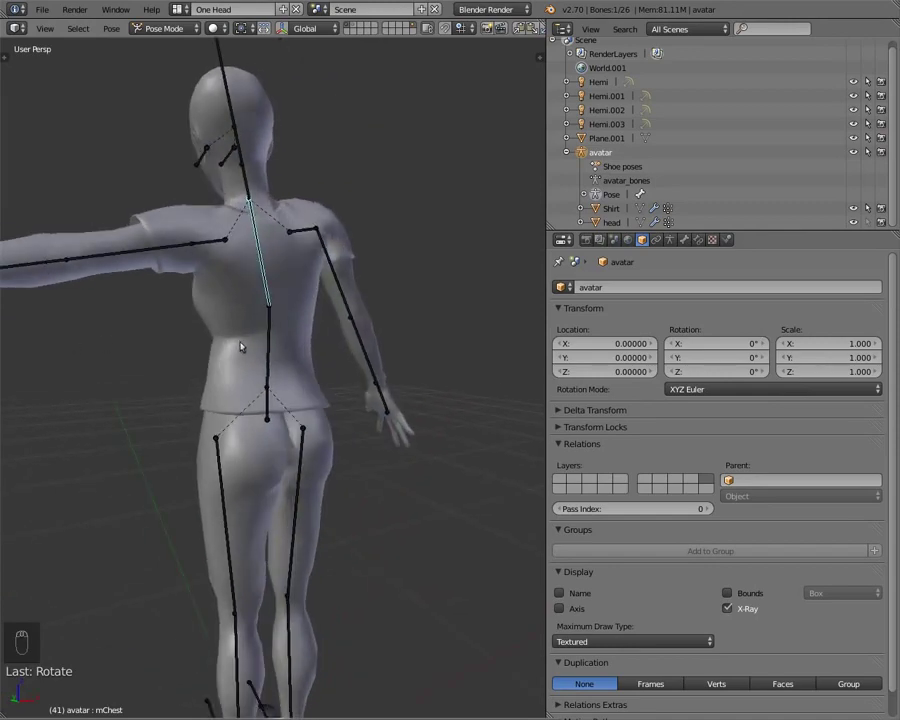
# Switch to textured shading and tilt the mChest bone about global Y toward the raised arm
pyautogui.hotkey('alt', 'z')
pyautogui.moveTo(240, 350)
pyautogui.mouseDown(button='middle')
pyautogui.moveTo(490, 370)
pyautogui.moveTo(494, 386)
pyautogui.mouseUp(button='middle')
pyautogui.press('r')
pyautogui.press('y')
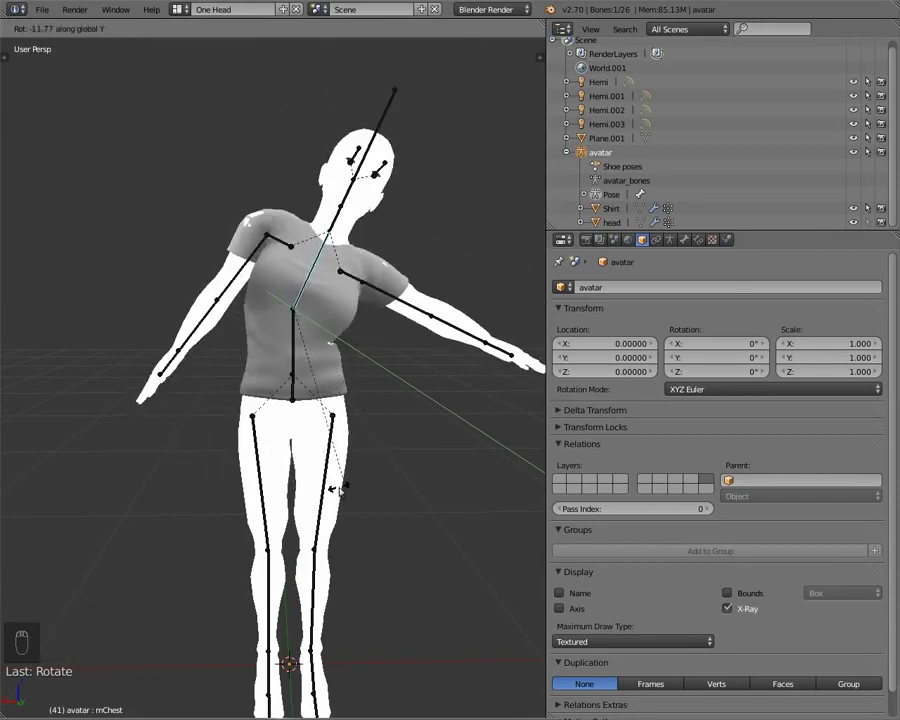
pyautogui.click(295, 475)
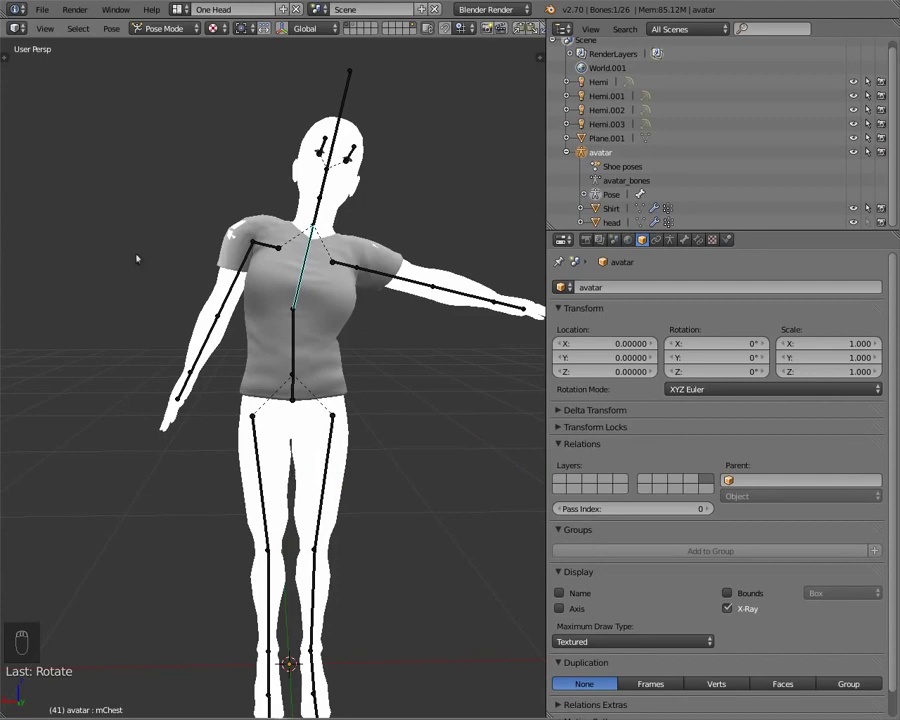
# Clear the pose rotation of the mChest and mShoulder.R bones and return the view to solid shading
pyautogui.hotkey('alt', 'r')
pyautogui.rightClick(227, 322)
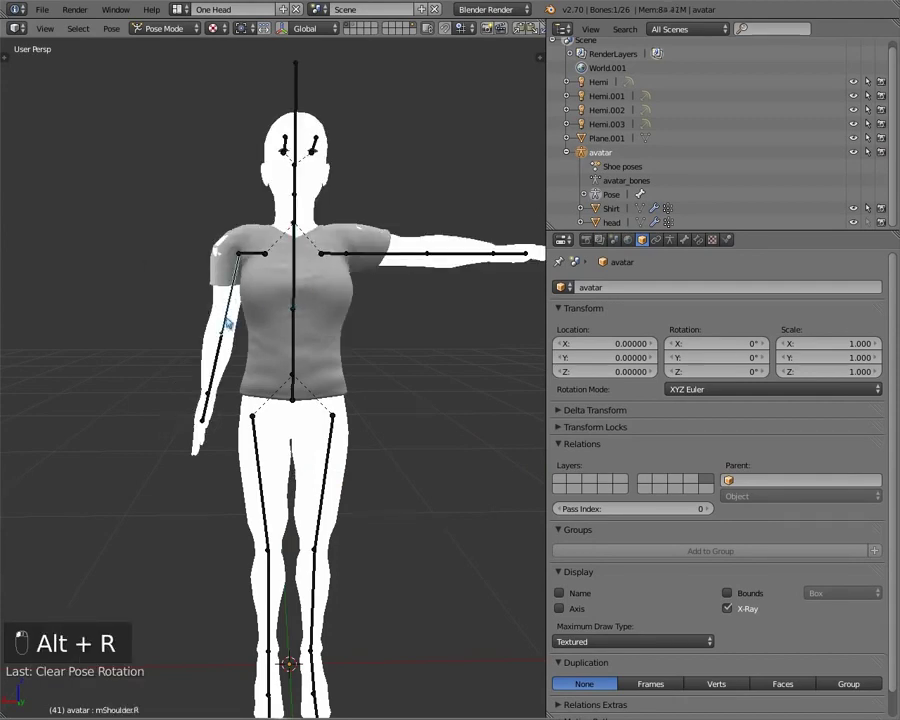
pyautogui.hotkey('alt', 'r')
pyautogui.press('z')
pyautogui.press('z')
pyautogui.press('z')
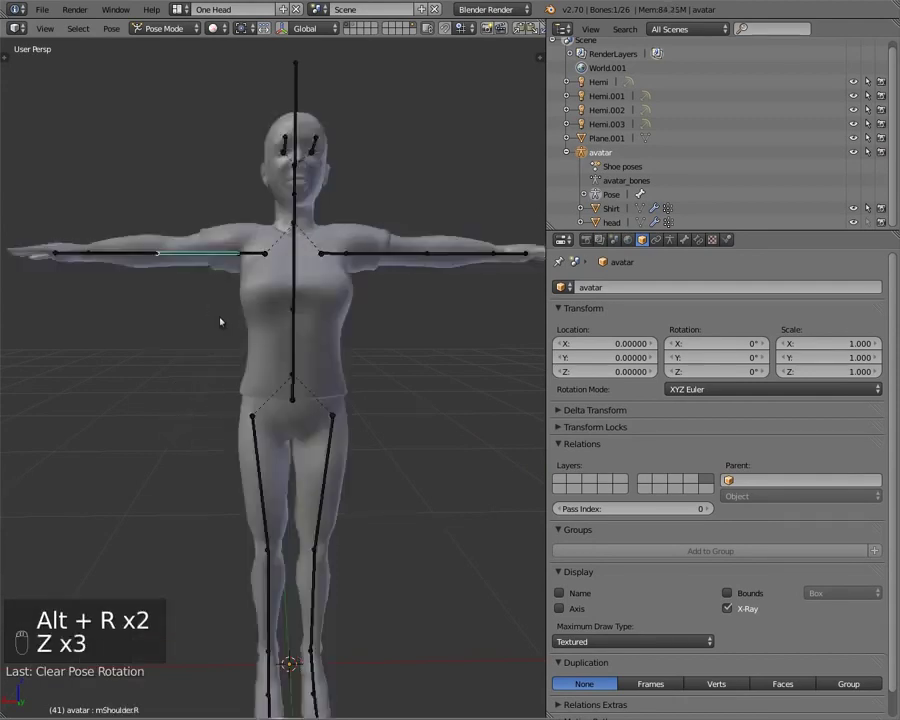
# Put the Shirt into Weight Paint mode and examine its weights for the mShoulder.R, mShoulder.L and mCollar.R bones
pyautogui.moveTo(220, 318); pyautogui.dragTo(234, 263, button='middle')
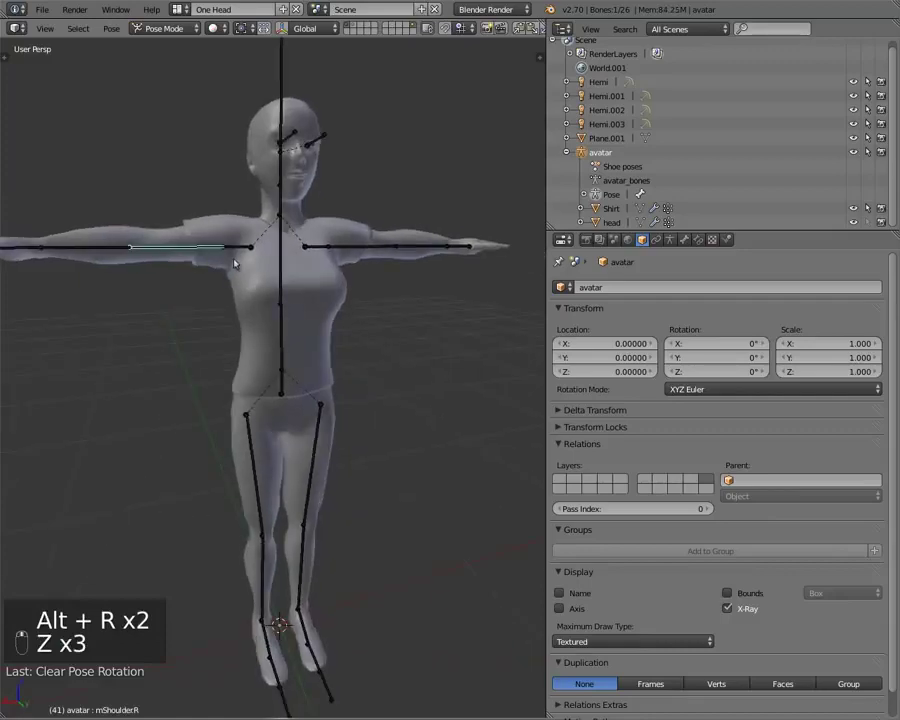
pyautogui.rightClick(321, 314)
pyautogui.hotkey('ctrl', 'Tab')
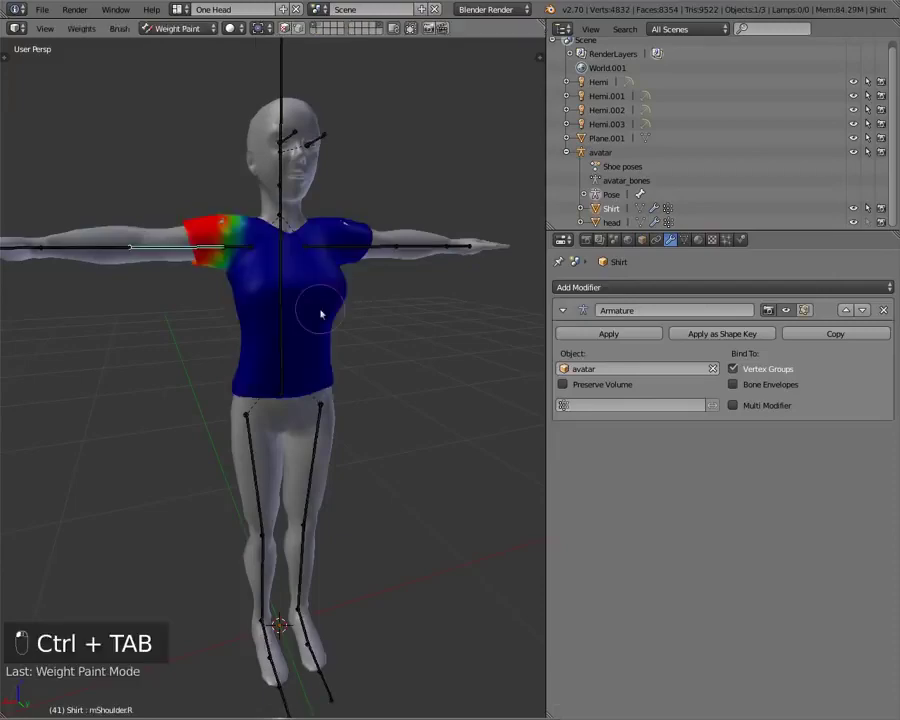
pyautogui.moveTo(161, 293); pyautogui.dragTo(121, 297, button='middle')
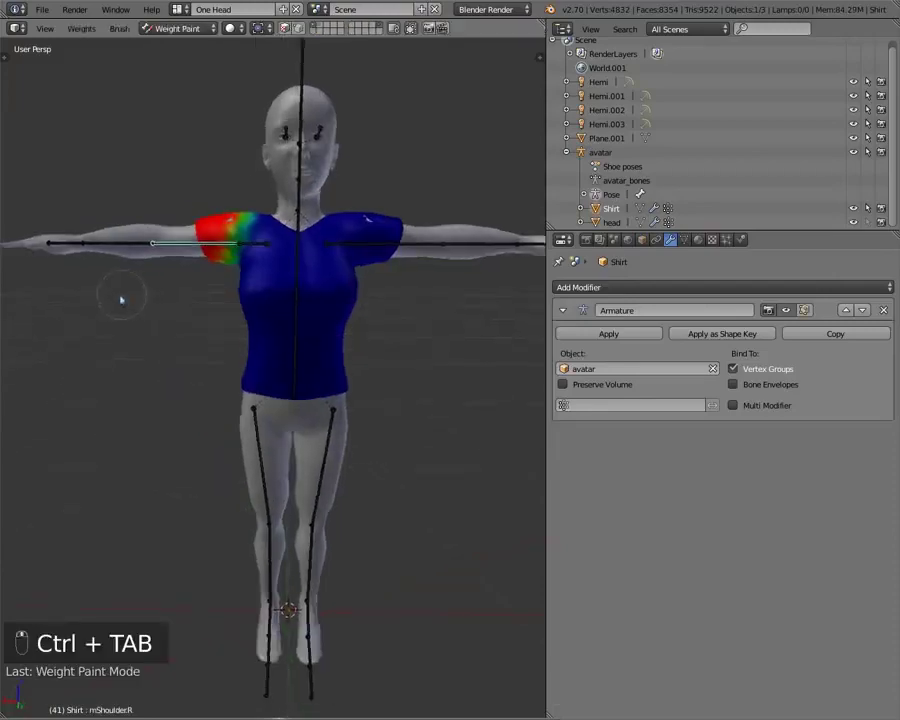
pyautogui.rightClick(407, 247)
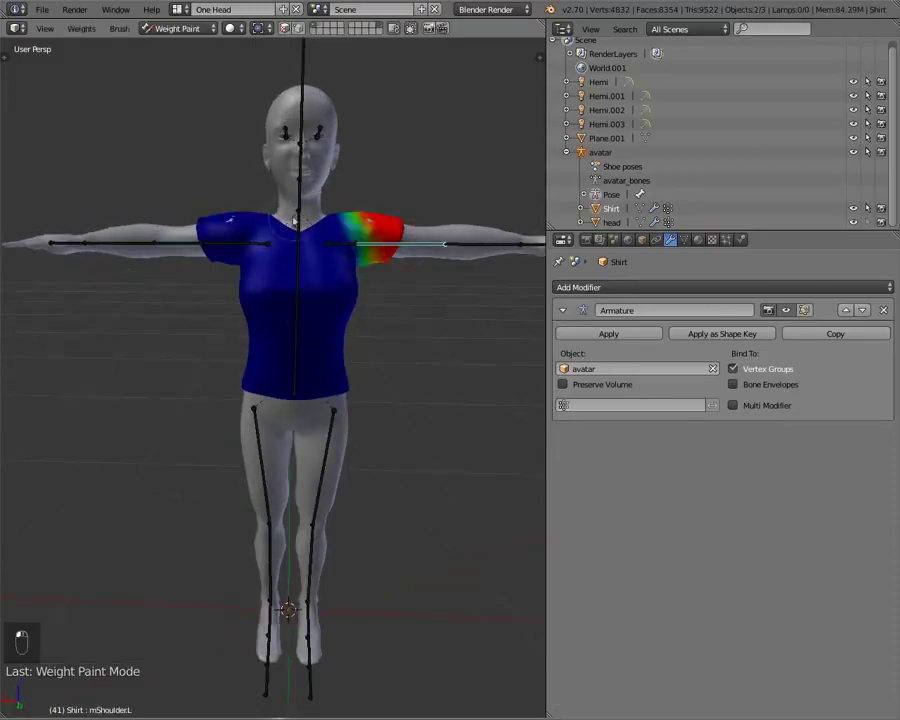
pyautogui.rightClick(258, 244)
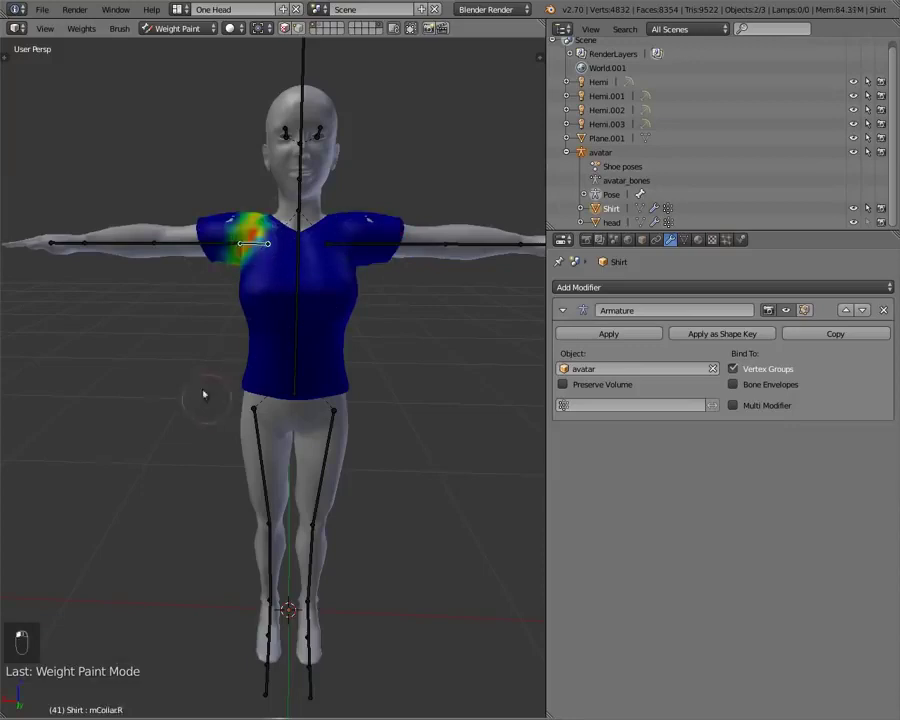
# Examine the Shirt's weights for the mShoulder.R, mPelvis and mChest bones from several angles
pyautogui.rightClick(219, 245)
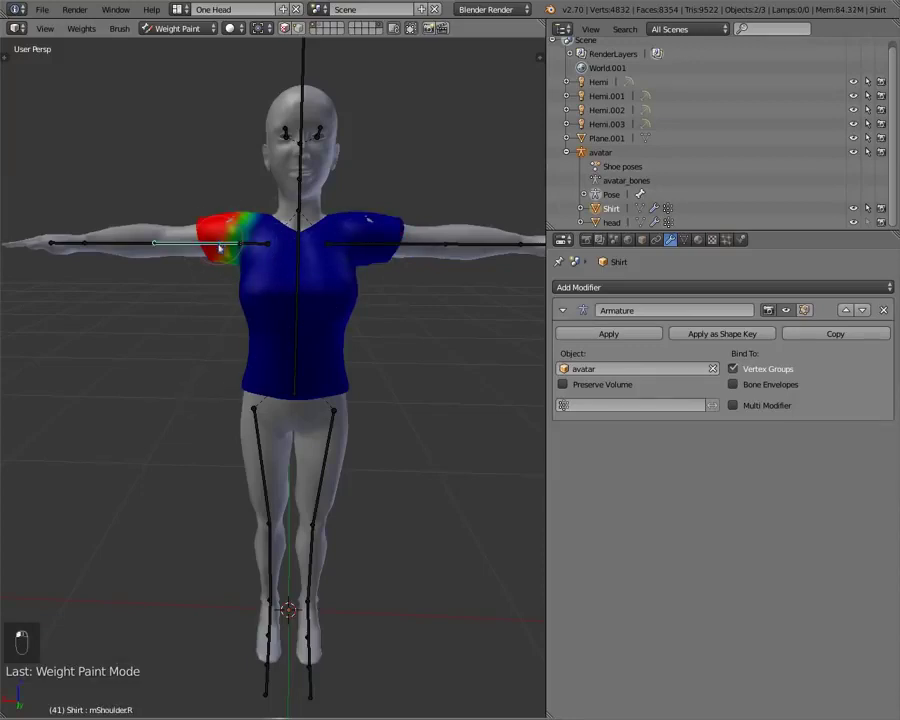
pyautogui.rightClick(294, 333)
pyautogui.moveTo(294, 333); pyautogui.dragTo(286, 406, button='middle')
pyautogui.rightClick(284, 397)
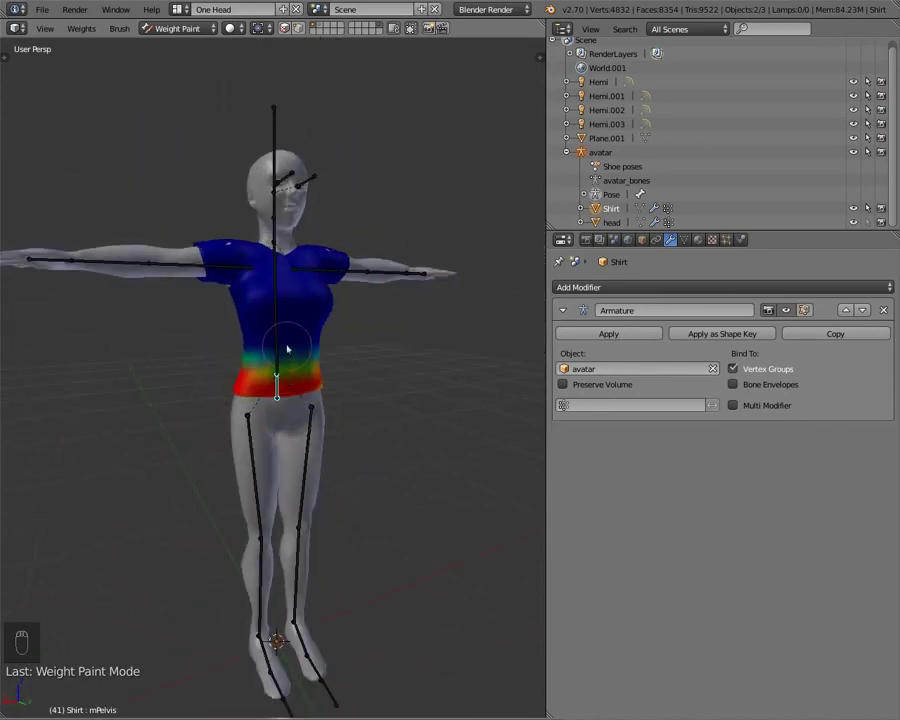
pyautogui.rightClick(276, 280)
pyautogui.moveTo(276, 280); pyautogui.dragTo(214, 304, button='middle')
pyautogui.scroll(3, 268, 146)
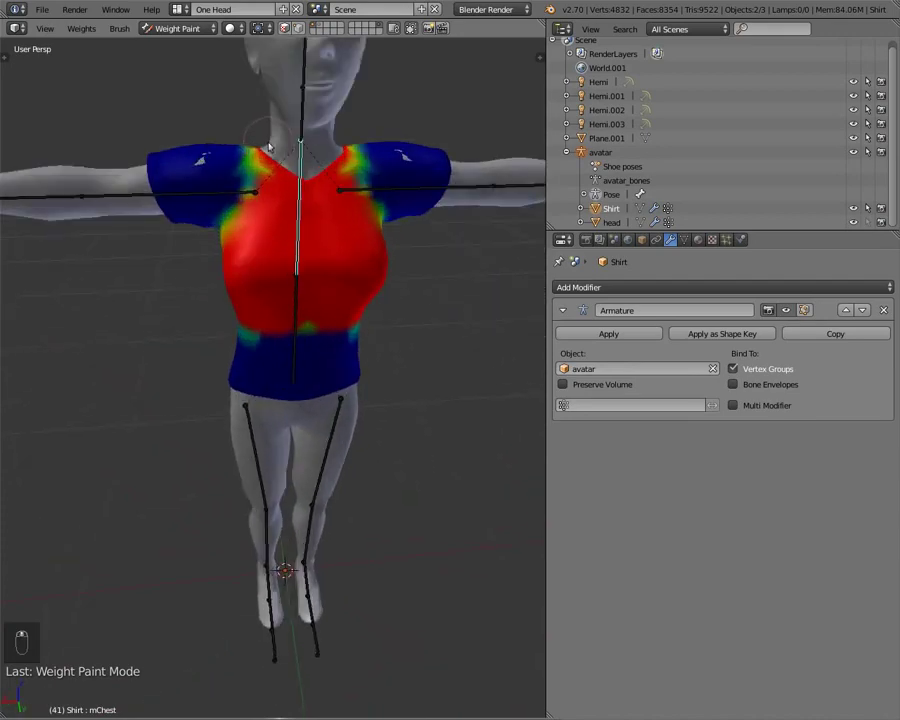
pyautogui.scroll(2, 268, 146)
pyautogui.moveTo(263, 149); pyautogui.dragTo(297, 225, button='middle')
pyautogui.scroll(-2, 345, 204)
pyautogui.moveTo(345, 204); pyautogui.dragTo(13, 208, button='middle')
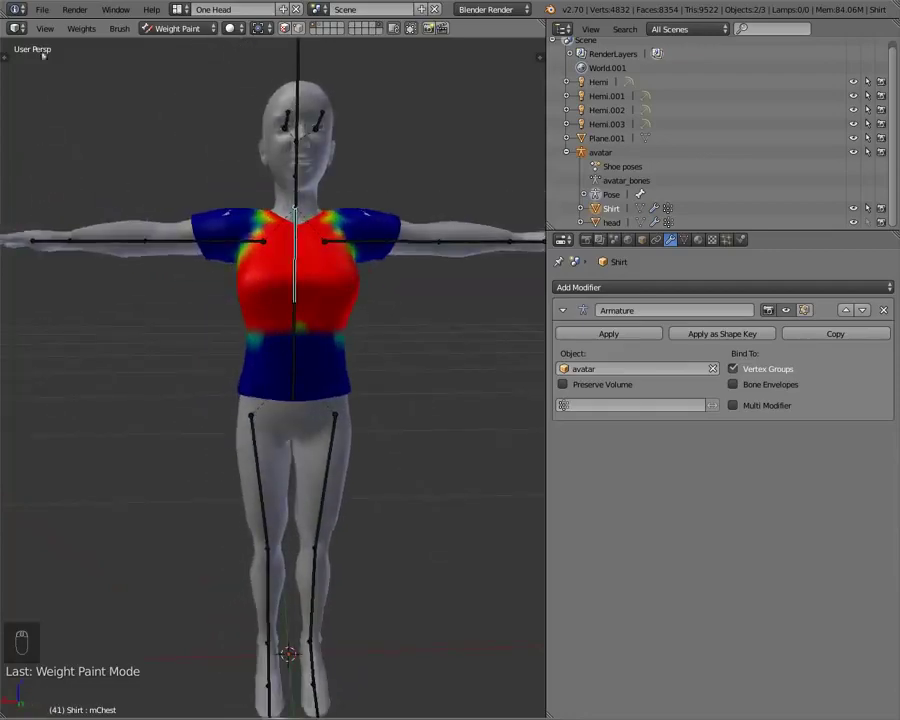
pyautogui.click(20, 10)
pyautogui.click(40, 10)
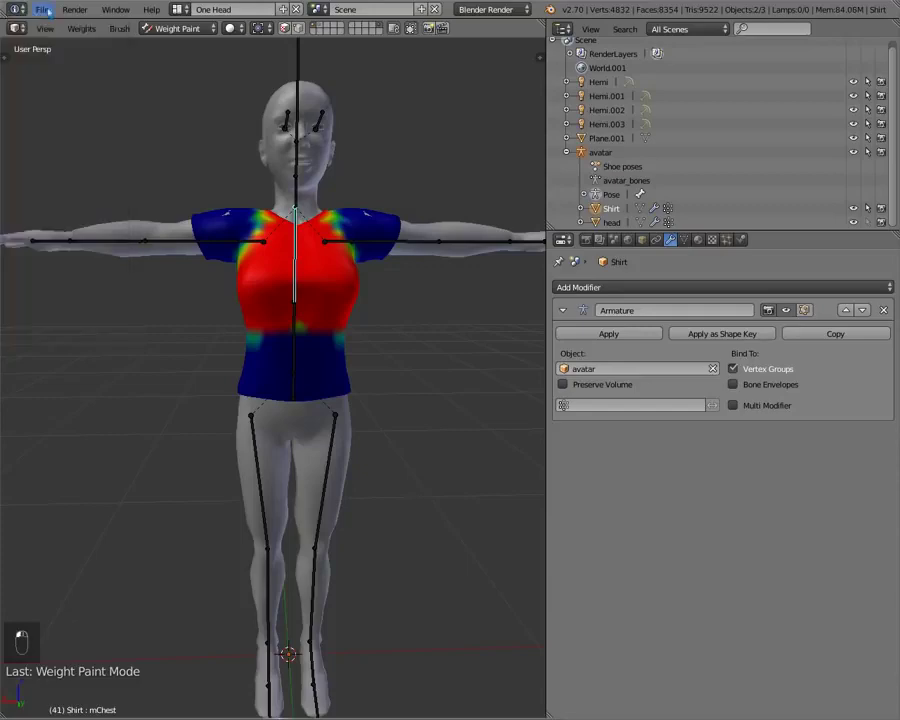
pyautogui.click(40, 10)
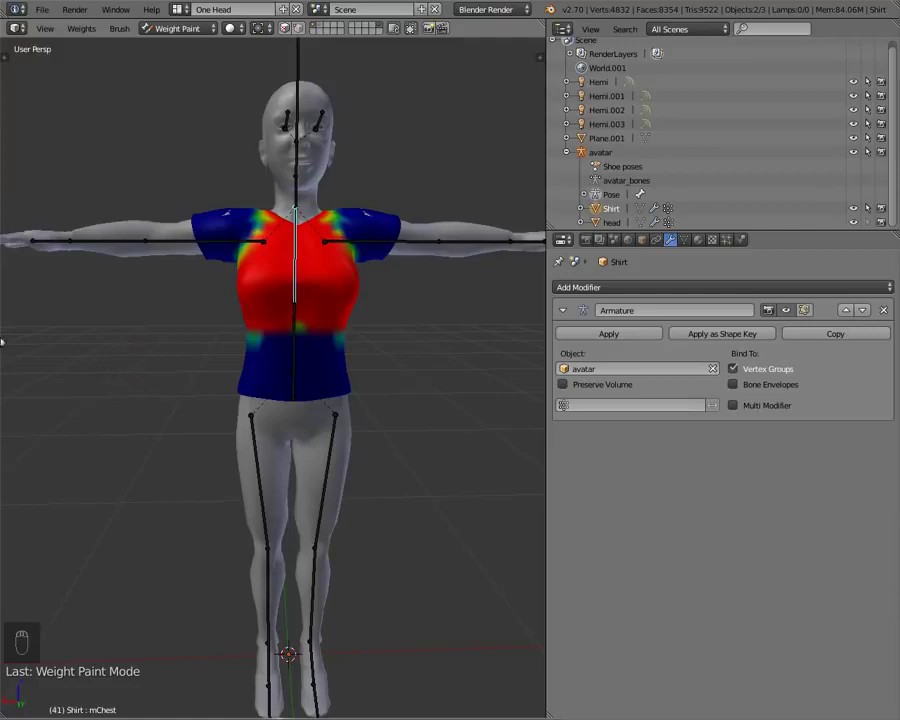
# Return the Shirt to Object Mode and display layer 2 to inspect the high-poly shirt from all around
pyautogui.press('2')
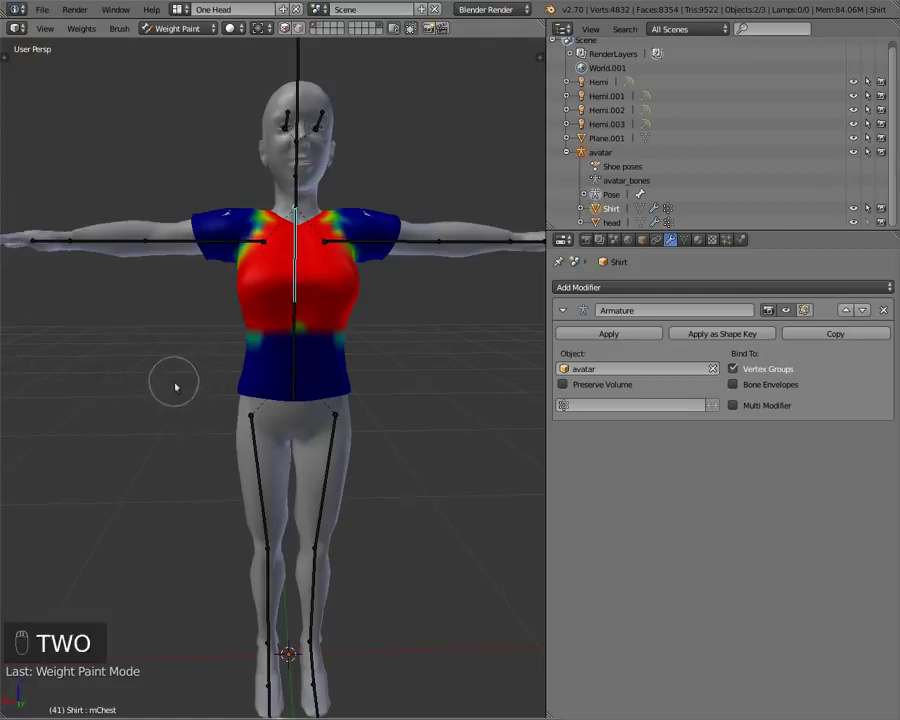
pyautogui.hotkey('ctrl', 'Tab')
pyautogui.press('2')
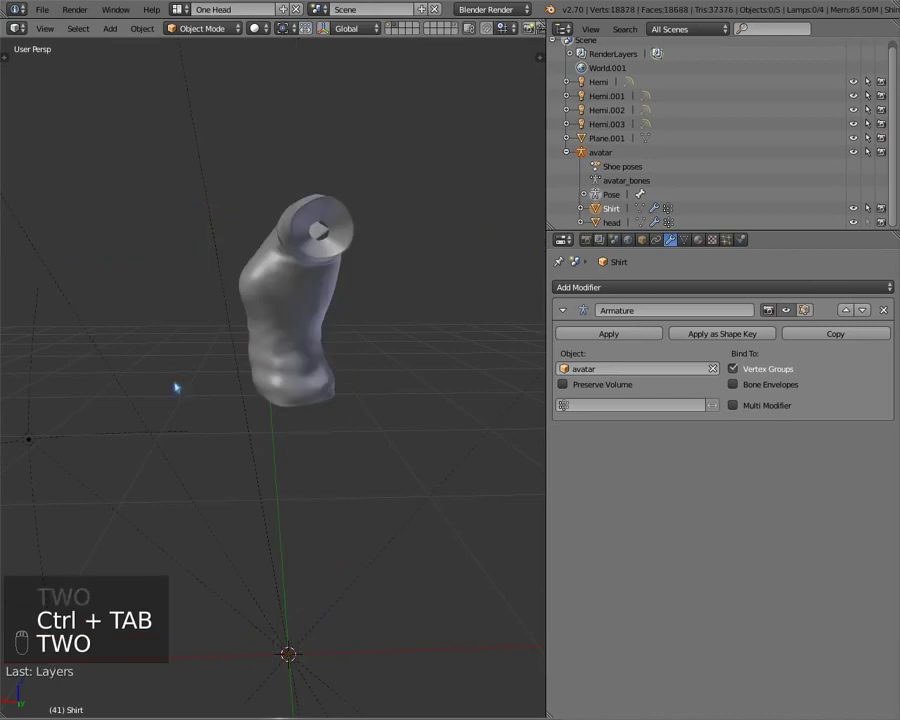
pyautogui.moveTo(367, 367); pyautogui.dragTo(321, 402, button='middle')
pyautogui.moveTo(315, 289)
pyautogui.mouseDown(button='middle')
pyautogui.moveTo(198, 303)
pyautogui.moveTo(227, 275)
pyautogui.moveTo(222, 262)
pyautogui.mouseUp(button='middle')
pyautogui.moveTo(181, 325); pyautogui.dragTo(522, 354, button='middle')
pyautogui.scroll(-6, 305, 317)
pyautogui.scroll(-3, 300, 316)
pyautogui.moveTo(297, 315); pyautogui.dragTo(314, 284, button='middle')
pyautogui.scroll(12, 260, 436)
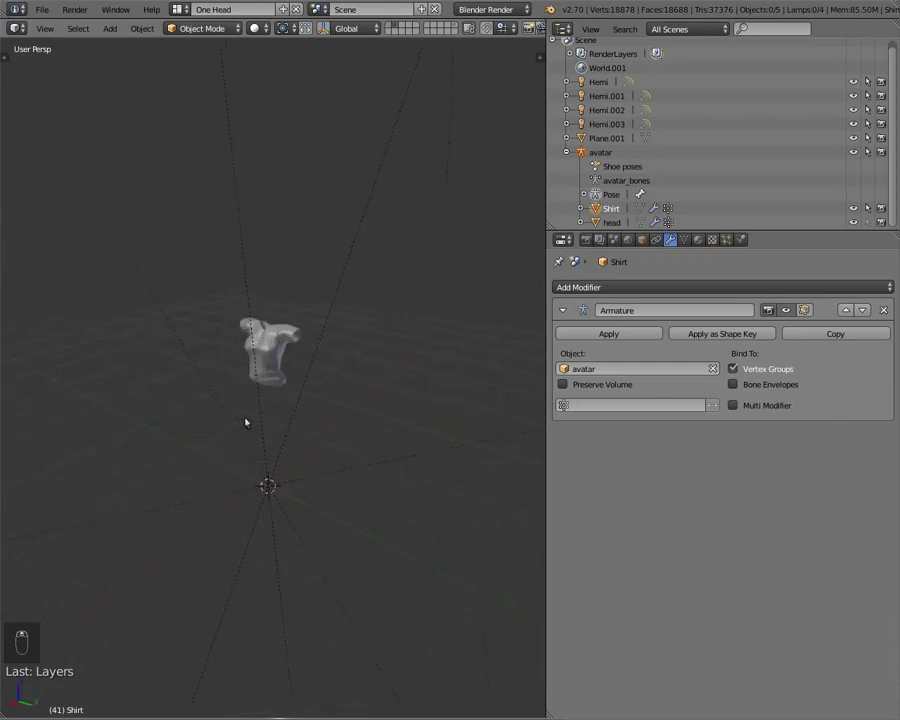
pyautogui.moveTo(17, 327); pyautogui.dragTo(217, 235, button='middle')
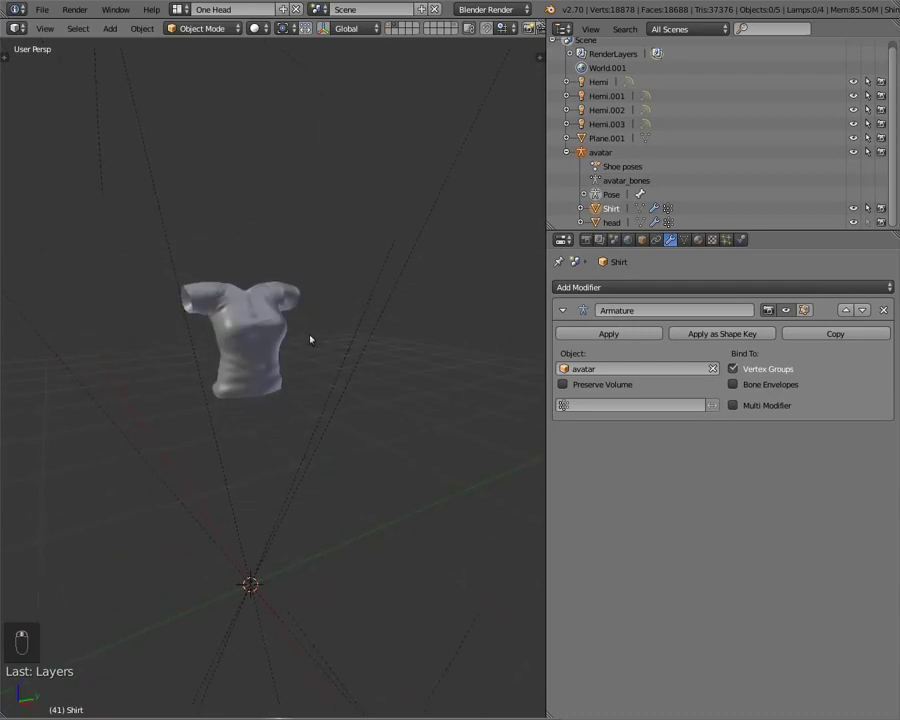
# Switch the viewport to textured shading and inspect the folds and lighting on the high-poly shirt
pyautogui.press('super+z')
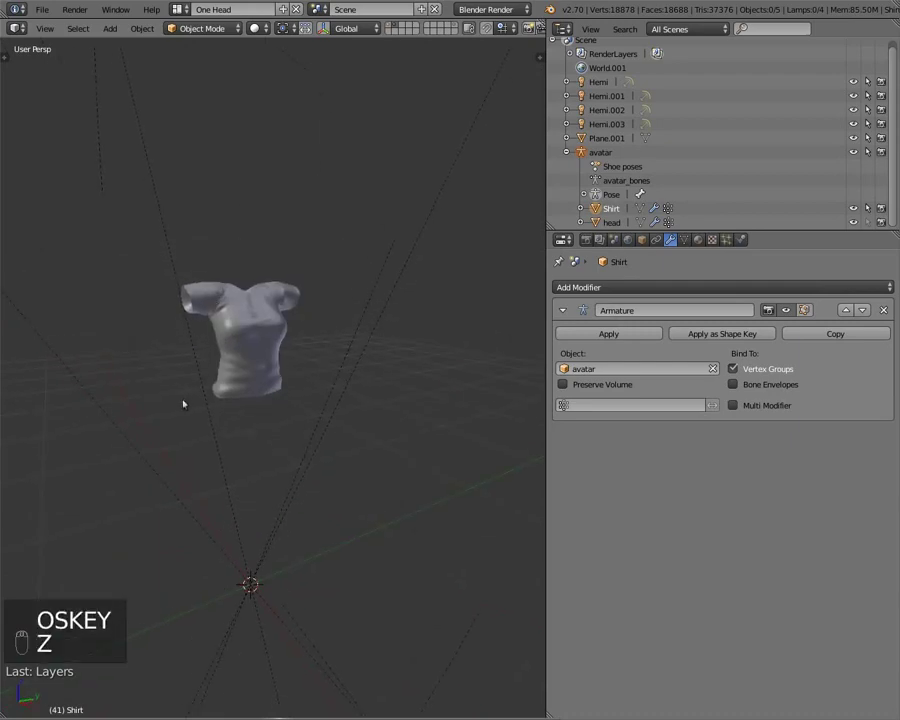
pyautogui.hotkey('alt', 'z')
pyautogui.moveTo(178, 402)
pyautogui.mouseDown(button='middle')
pyautogui.moveTo(284, 390)
pyautogui.moveTo(168, 408)
pyautogui.mouseUp(button='middle')
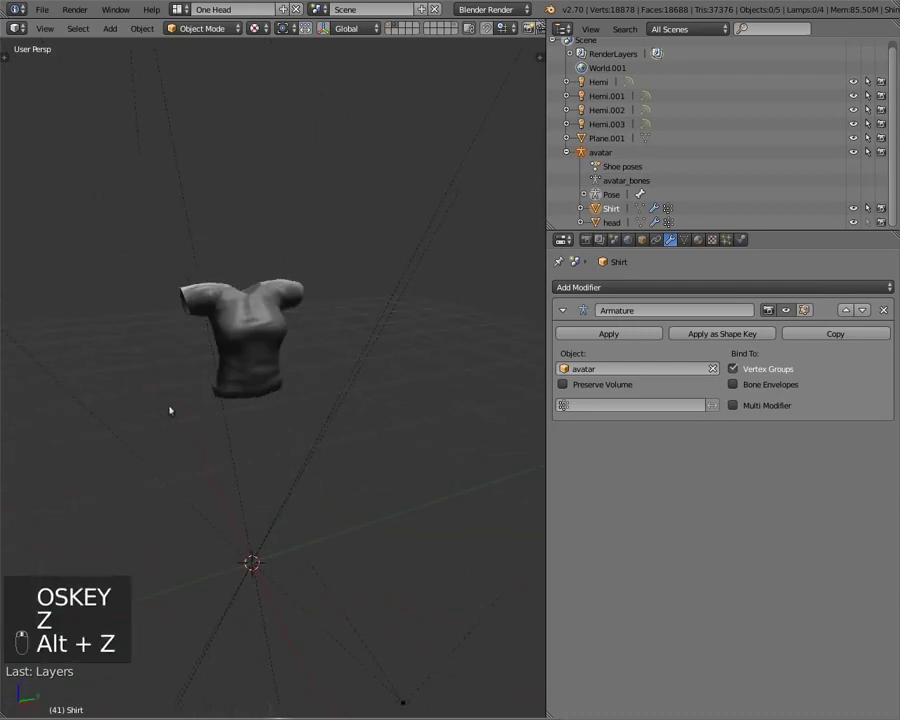
pyautogui.scroll(4, 200, 380)
pyautogui.moveTo(251, 342); pyautogui.dragTo(372, 293, button='middle')
pyautogui.moveTo(259, 392); pyautogui.dragTo(136, 400, button='middle')
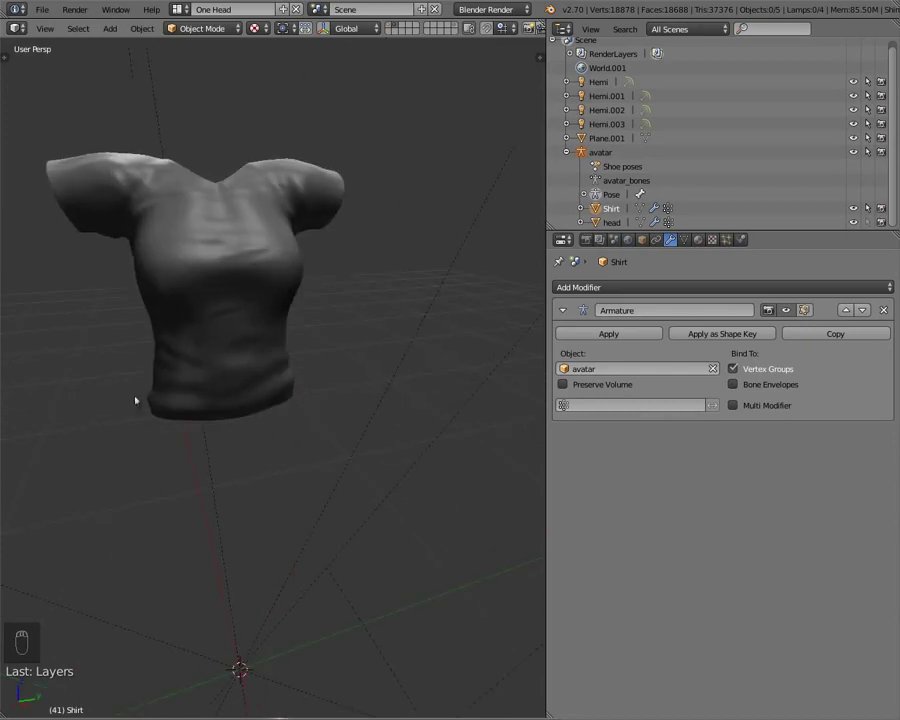
# Replace the Outliner with the image editor showing Map_Shadow, and display the Bake settings of the render properties
pyautogui.click(563, 29)
pyautogui.click(577, 141)
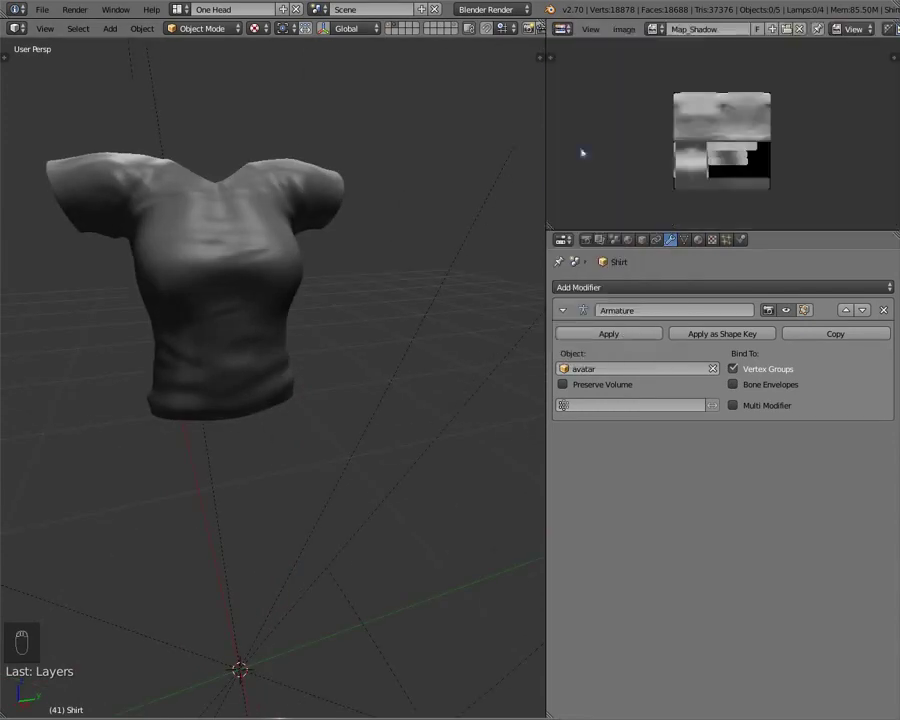
pyautogui.scroll(2, 648, 138)
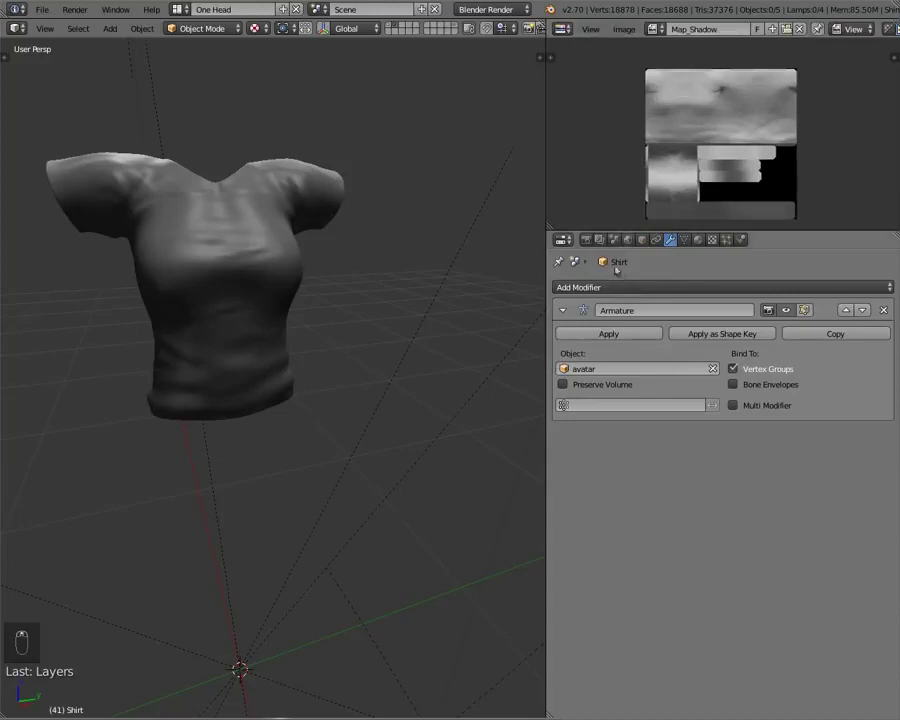
pyautogui.click(585, 241)
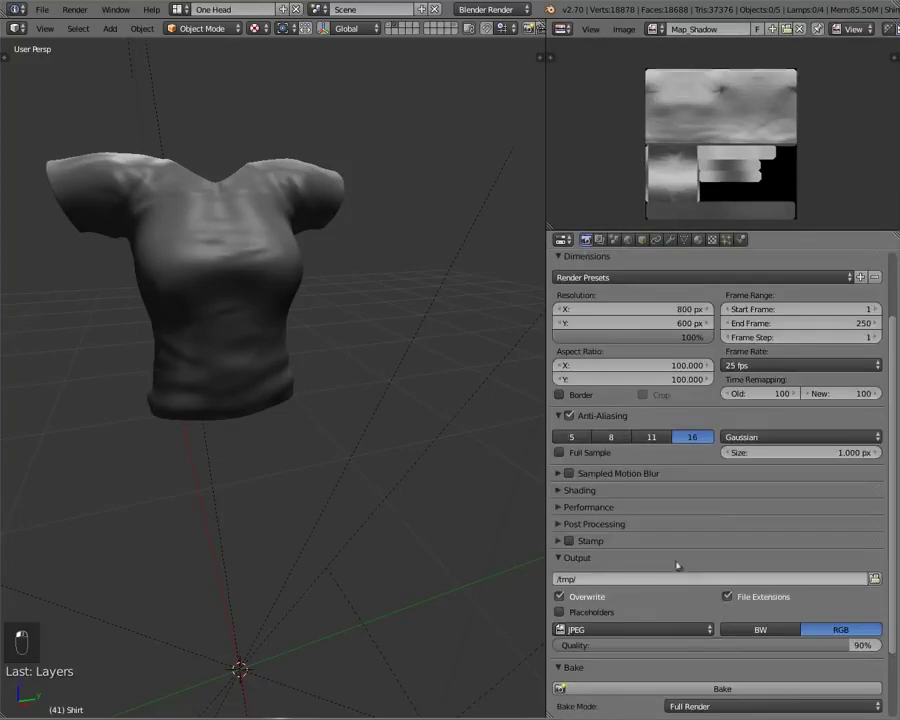
pyautogui.scroll(-3, 677, 575)
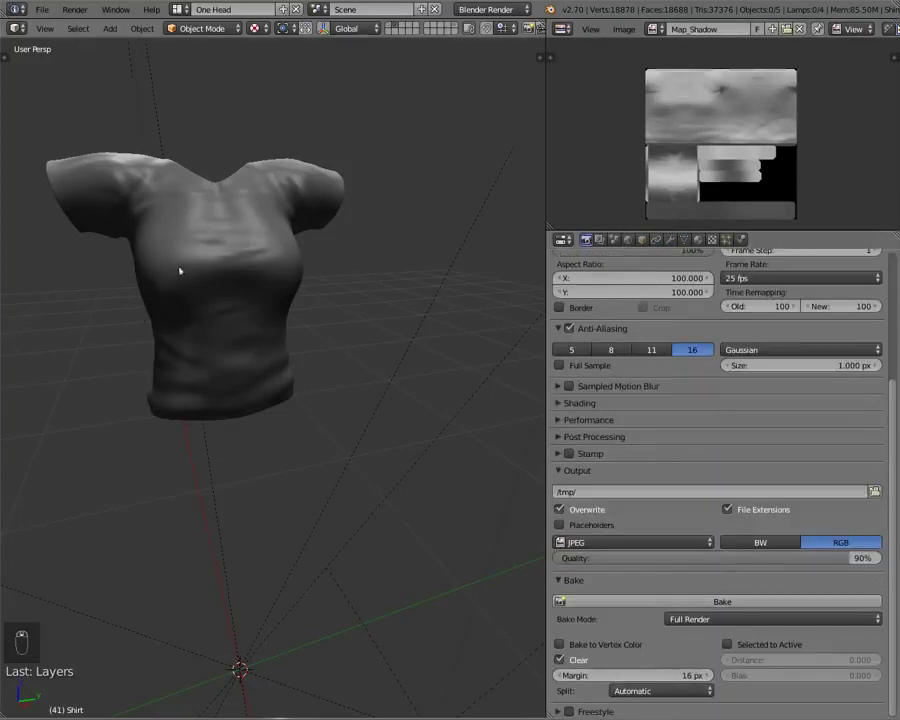
pyautogui.scroll(1, 689, 150)
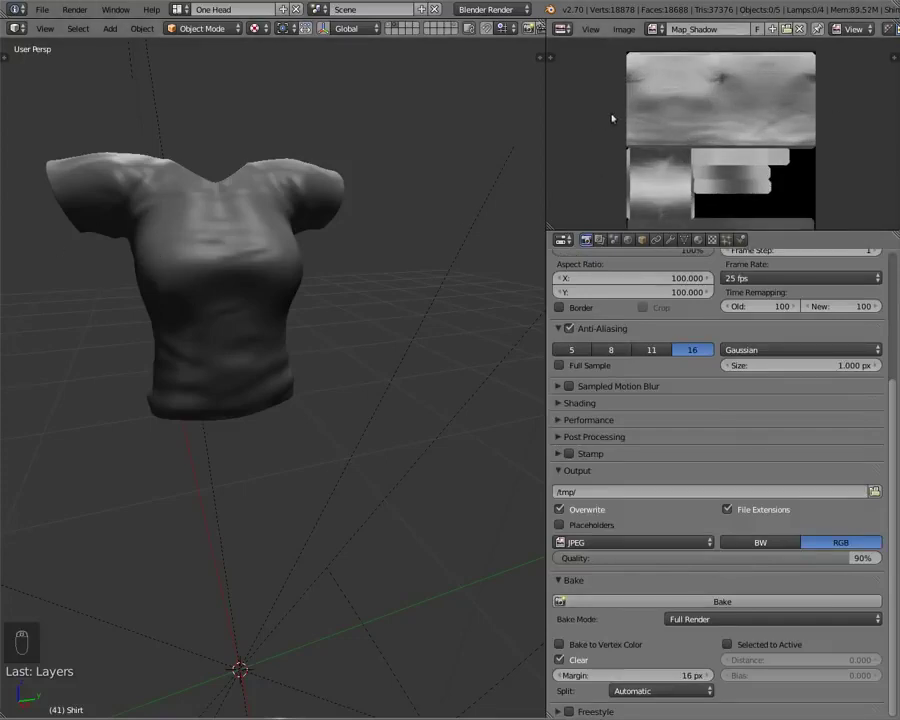
# Examine the Map_Shadow image full screen and its appearance on the low-poly shirt with the avatar's layer displayed
pyautogui.hotkey('shift', 'space')
pyautogui.scroll(5, 500, 407)
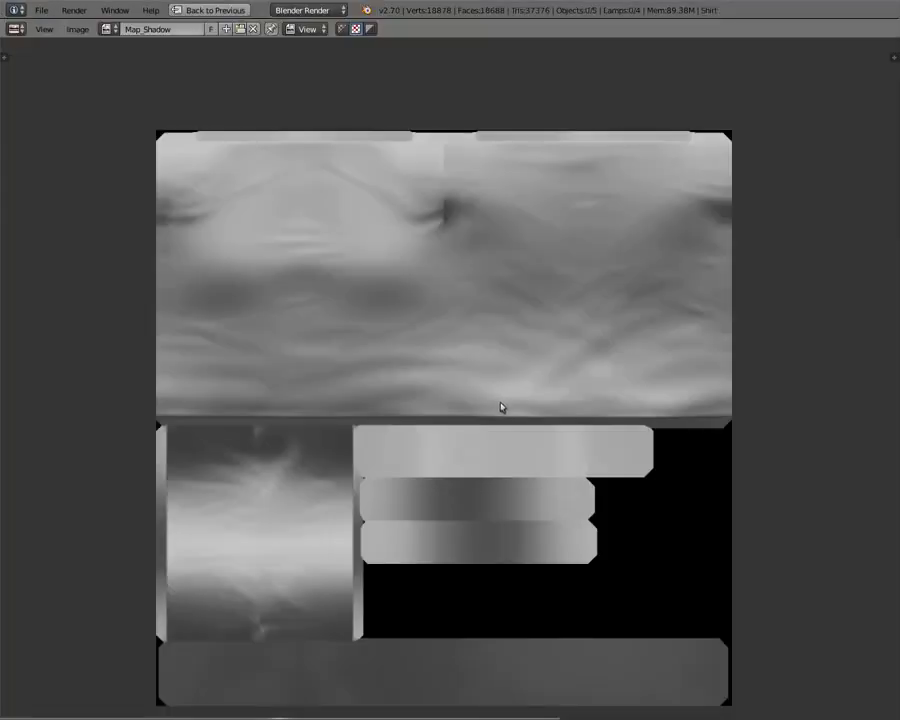
pyautogui.hotkey('ctrl', 'Down')
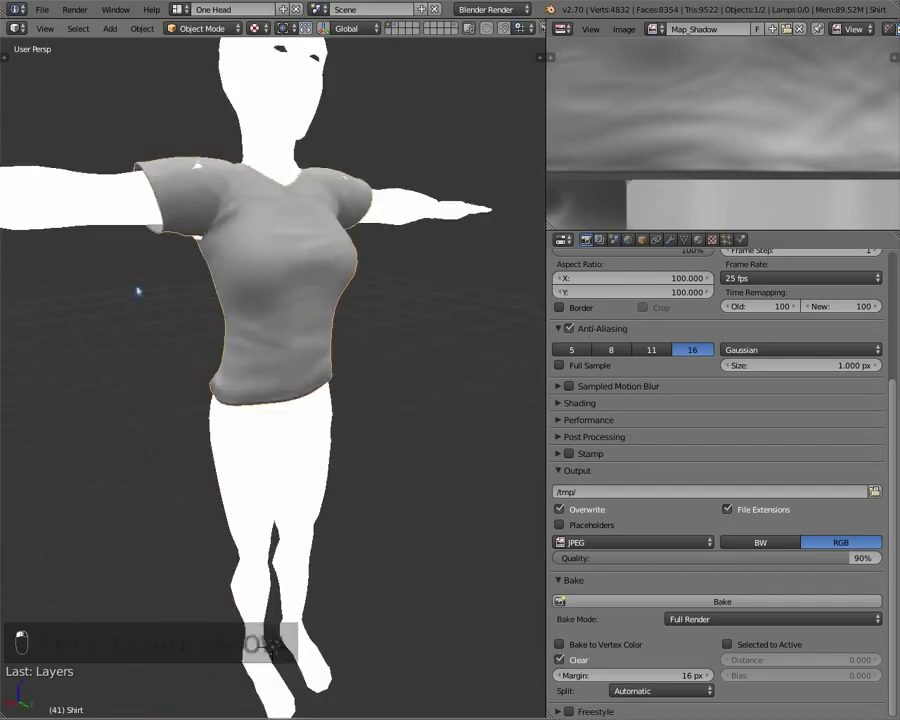
pyautogui.moveTo(138, 291); pyautogui.dragTo(115, 271, button='middle')
pyautogui.moveTo(249, 245); pyautogui.dragTo(428, 171, button='middle')
pyautogui.scroll(-3, 650, 87)
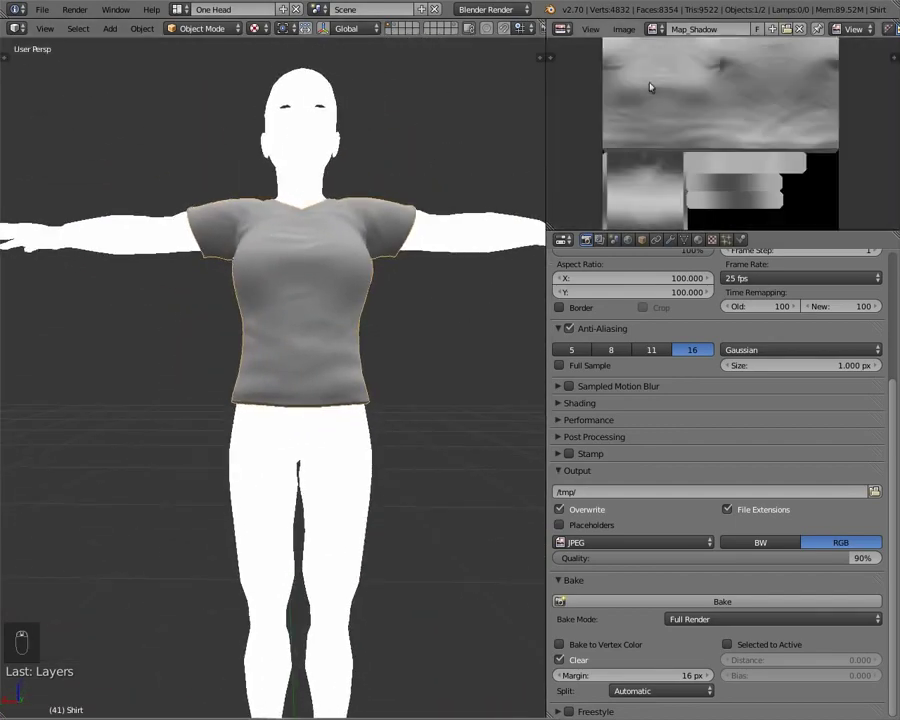
pyautogui.scroll(-1, 650, 87)
pyautogui.moveTo(304, 316); pyautogui.dragTo(362, 349, button='middle')
# Maximize the 3D view and show the avatar in solid shading together with its armature's layer
pyautogui.hotkey('ctrl', 'Up')
pyautogui.scroll(-4, 323, 332)
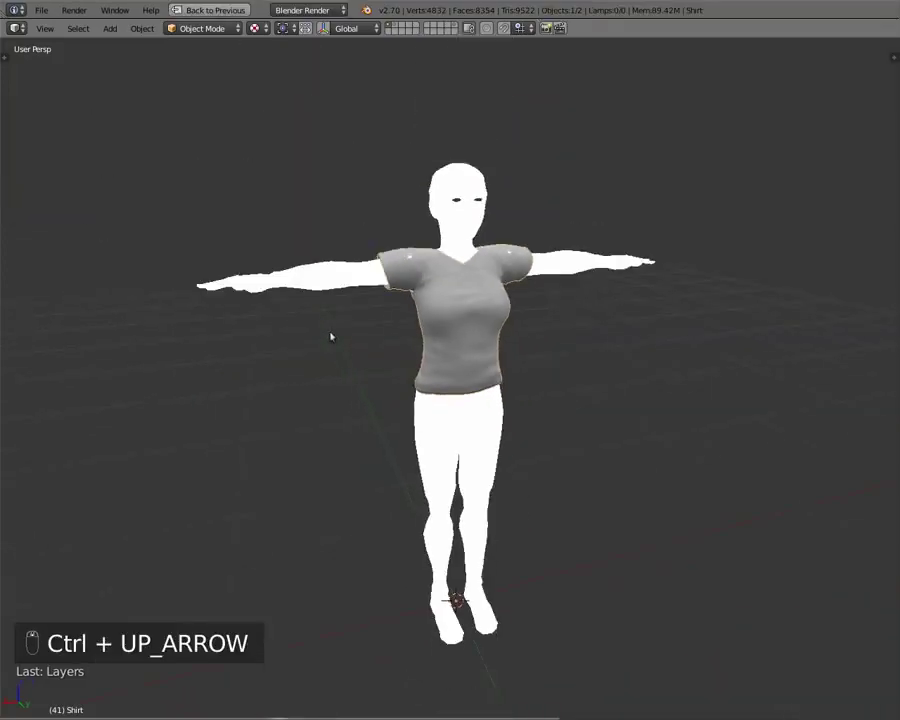
pyautogui.hotkey('alt', 'z')
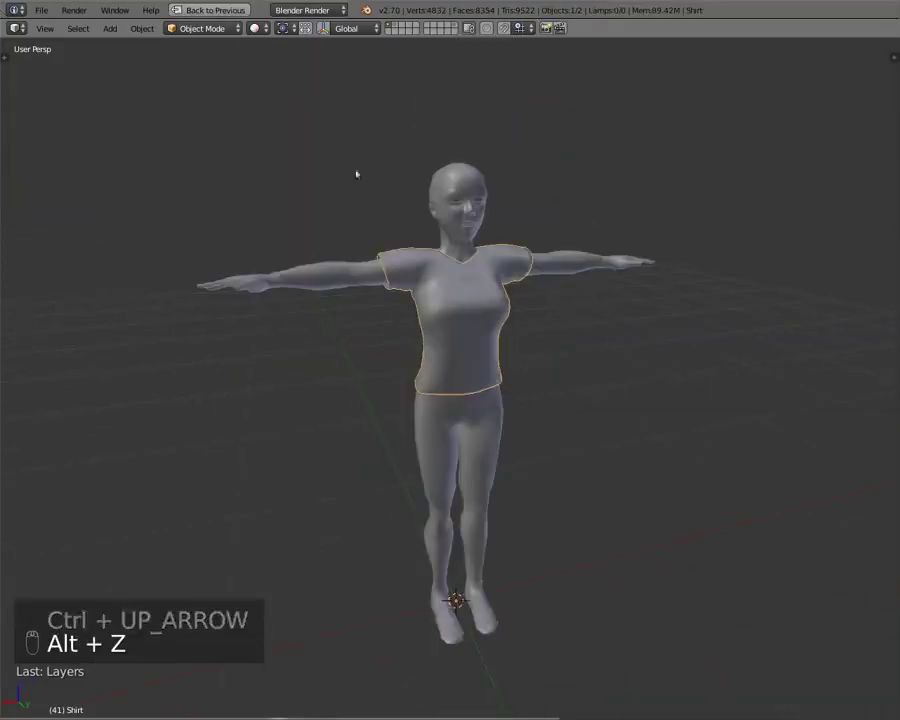
pyautogui.click(455, 30)
pyautogui.moveTo(334, 344); pyautogui.dragTo(321, 392, button='middle')
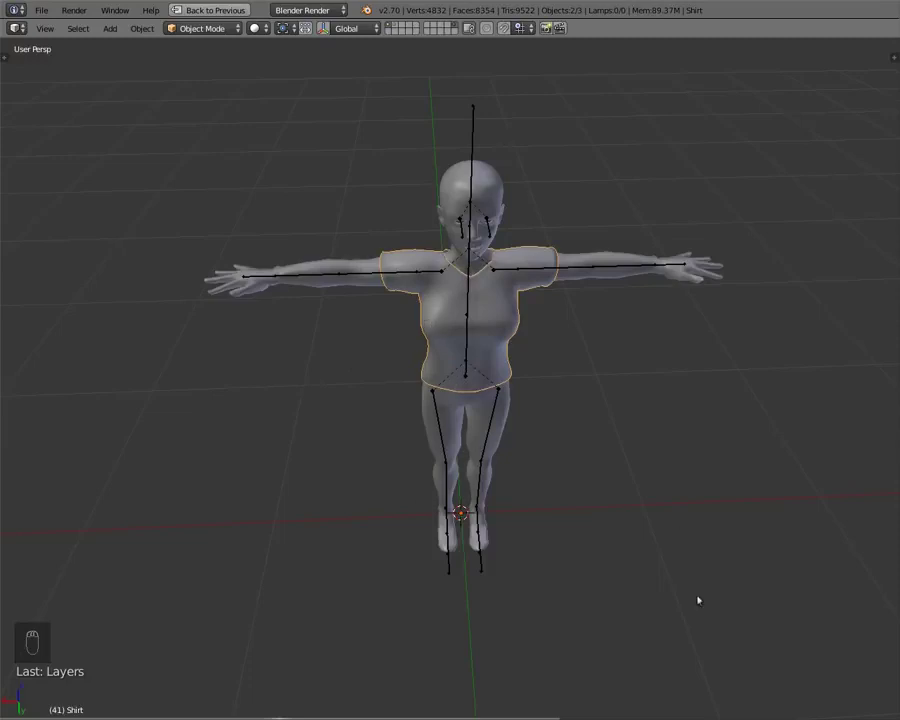
# Review the Shirt's weight paint tools, mirror options and Blur brush settings, and return to Object Mode
pyautogui.press('t')
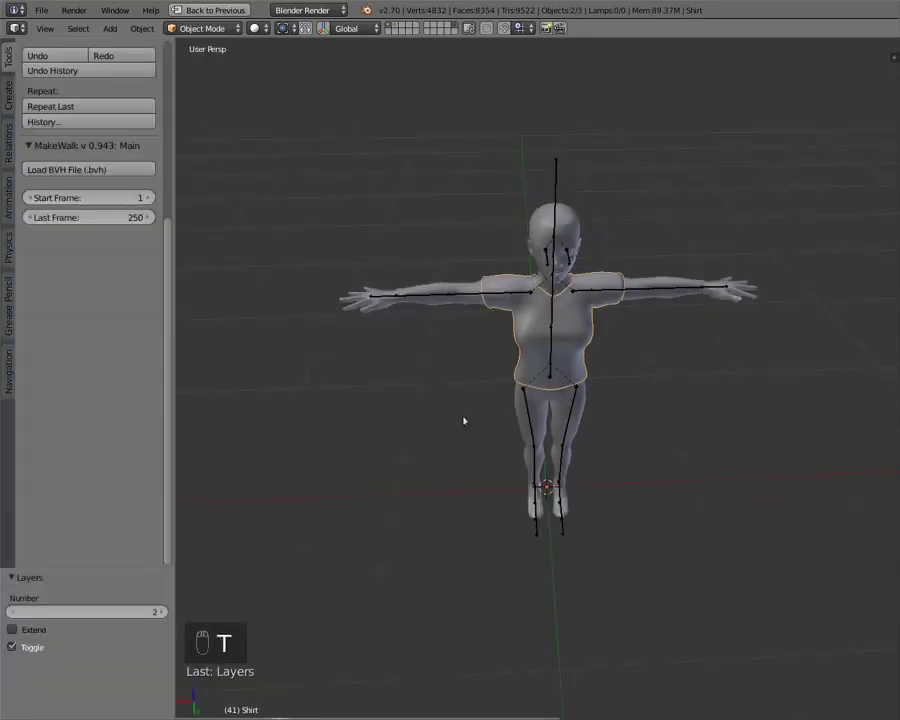
pyautogui.hotkey('ctrl', 'Tab')
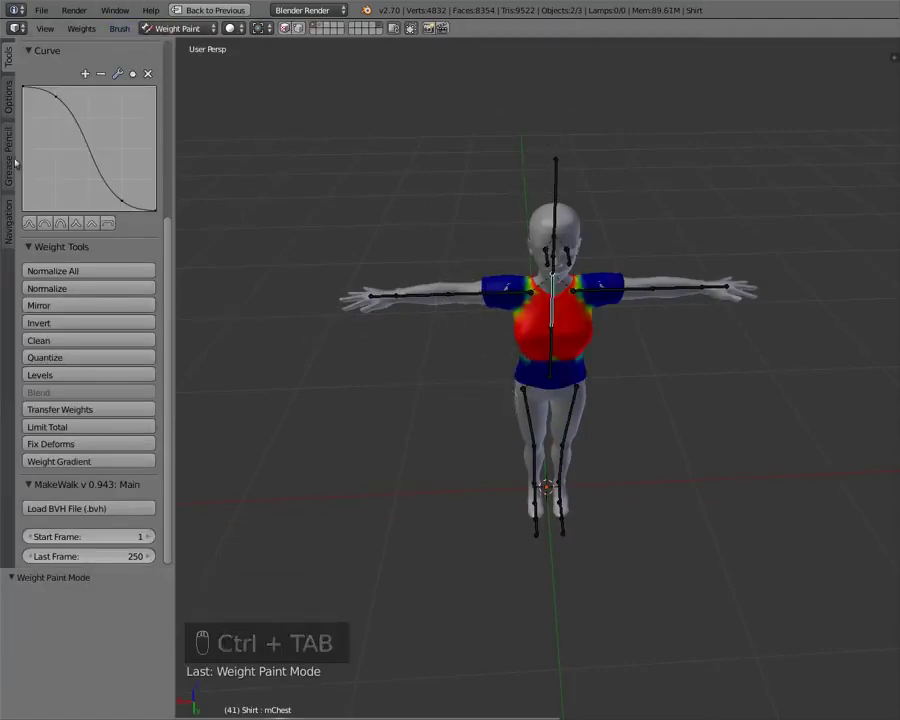
pyautogui.click(7, 80)
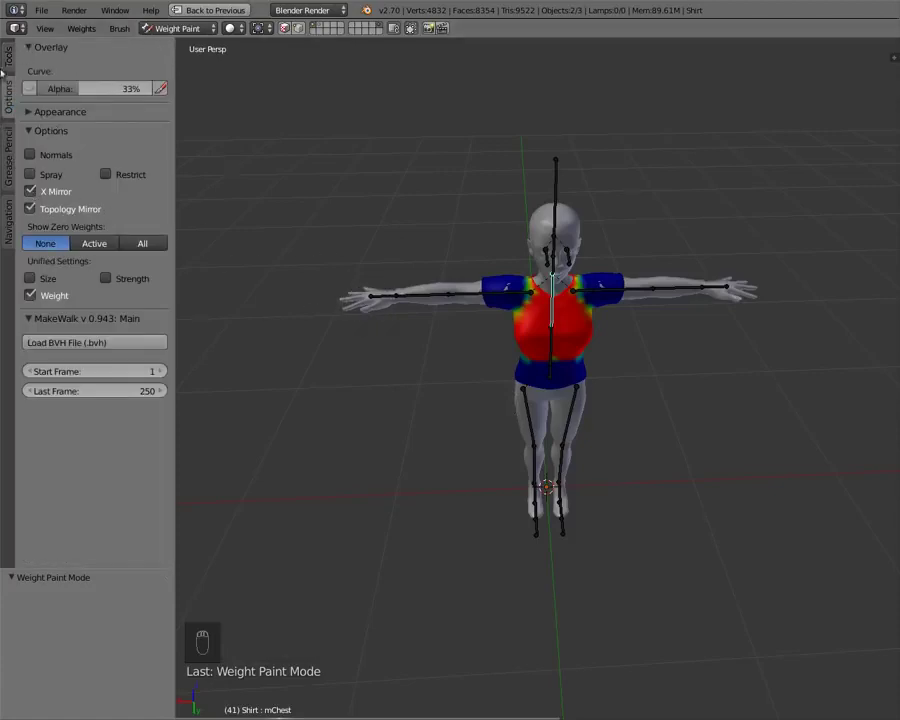
pyautogui.click(8, 66)
pyautogui.moveTo(532, 321)
pyautogui.mouseDown()
pyautogui.moveTo(502, 271)
pyautogui.moveTo(492, 277)
pyautogui.moveTo(563, 280)
pyautogui.moveTo(629, 267)
pyautogui.moveTo(595, 293)
pyautogui.mouseUp()
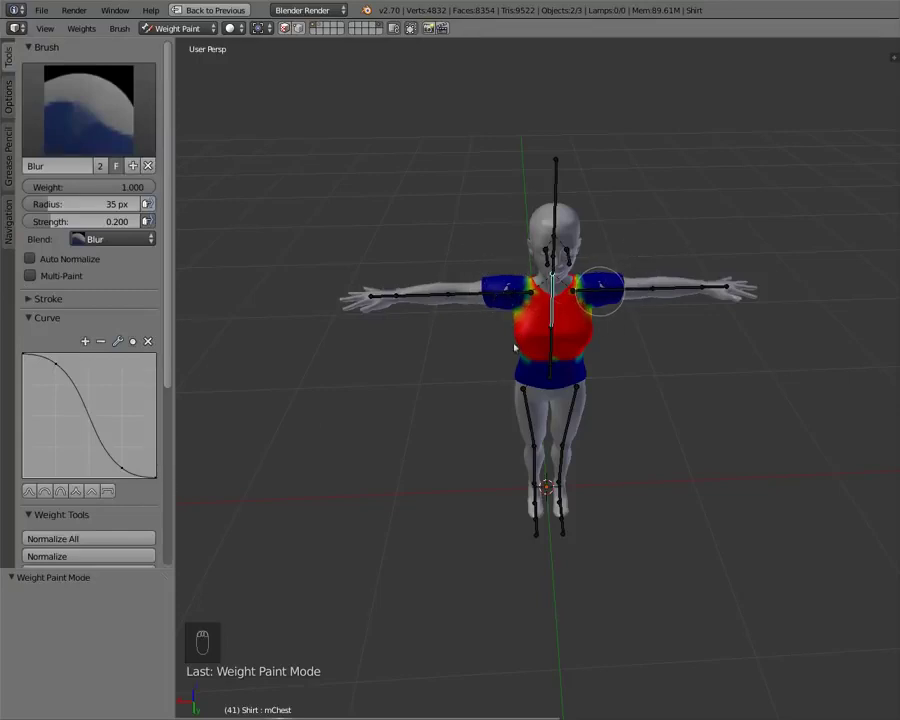
pyautogui.hotkey('ctrl', 'Tab')
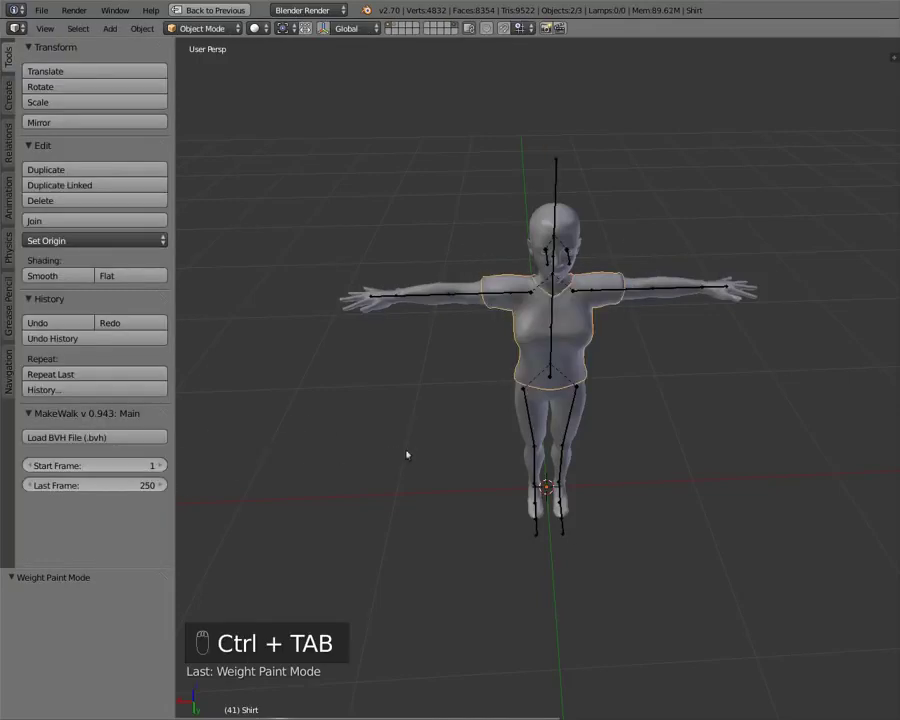
pyautogui.scroll(3, 404, 456)
pyautogui.moveTo(406, 450); pyautogui.dragTo(382, 387, button='middle')
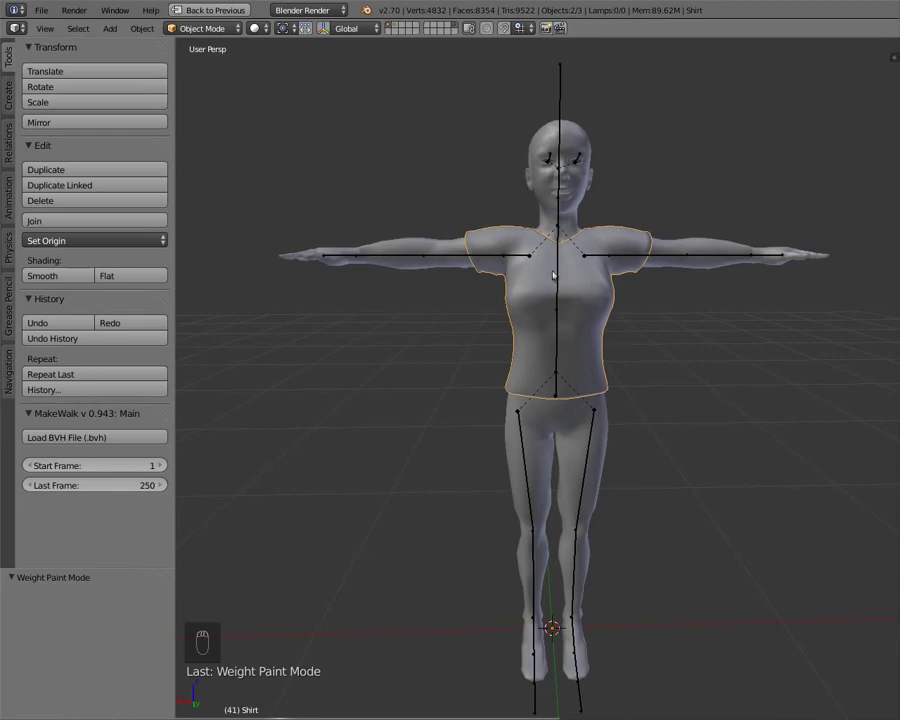
pyautogui.moveTo(526, 380)
pyautogui.mouseDown(button='middle')
pyautogui.moveTo(597, 466)
pyautogui.moveTo(737, 464)
pyautogui.moveTo(413, 424)
pyautogui.moveTo(878, 380)
pyautogui.moveTo(498, 352)
pyautogui.moveTo(405, 322)
pyautogui.moveTo(516, 364)
pyautogui.mouseUp(button='middle')
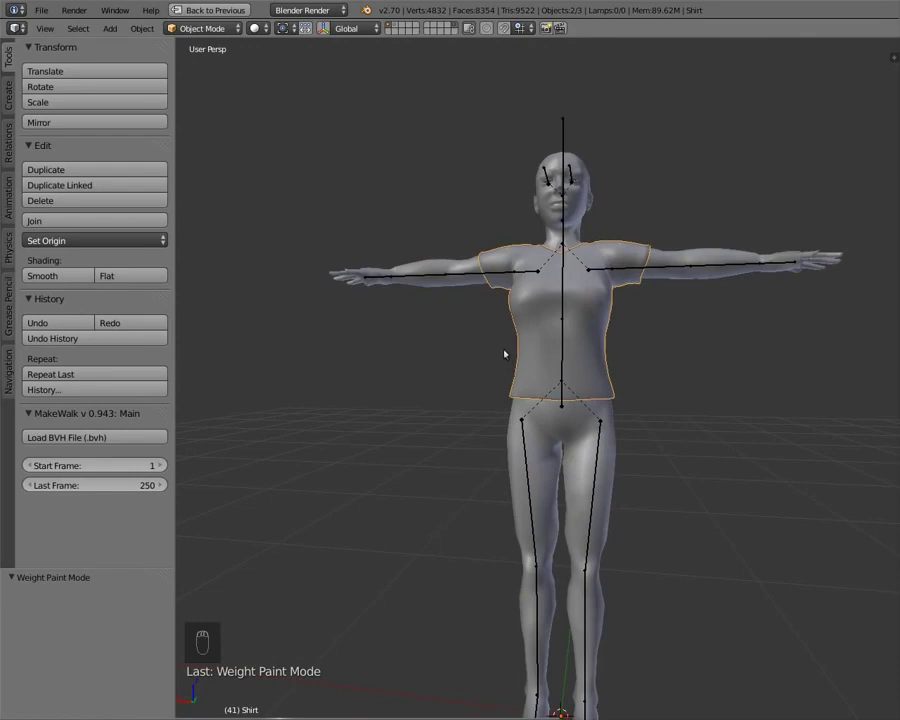
pyautogui.moveTo(458, 235); pyautogui.dragTo(485, 298, button='middle')
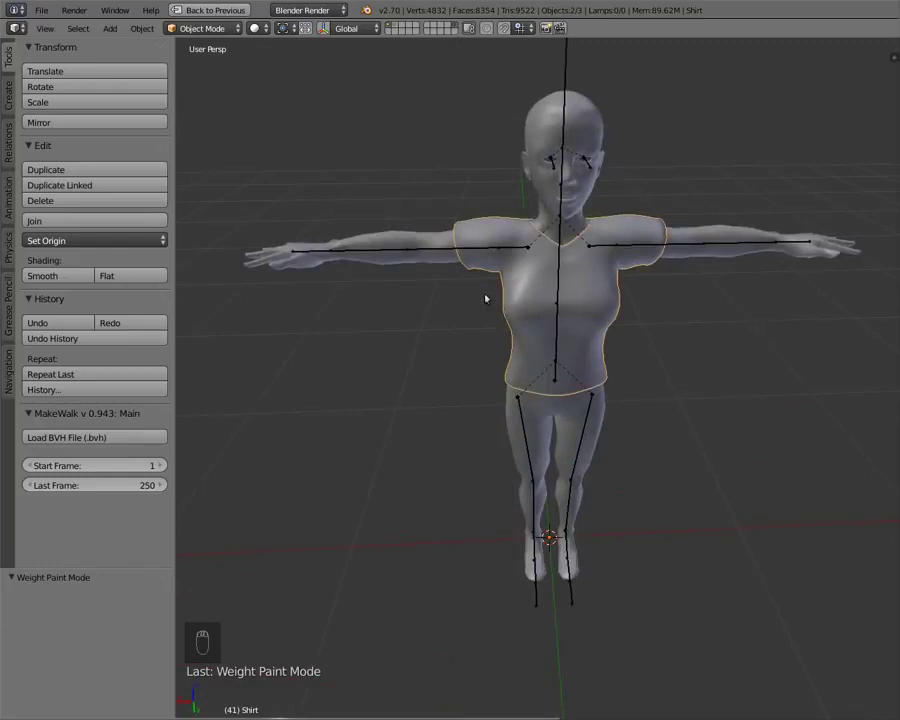
pyautogui.moveTo(520, 322); pyautogui.dragTo(402, 318, button='middle')
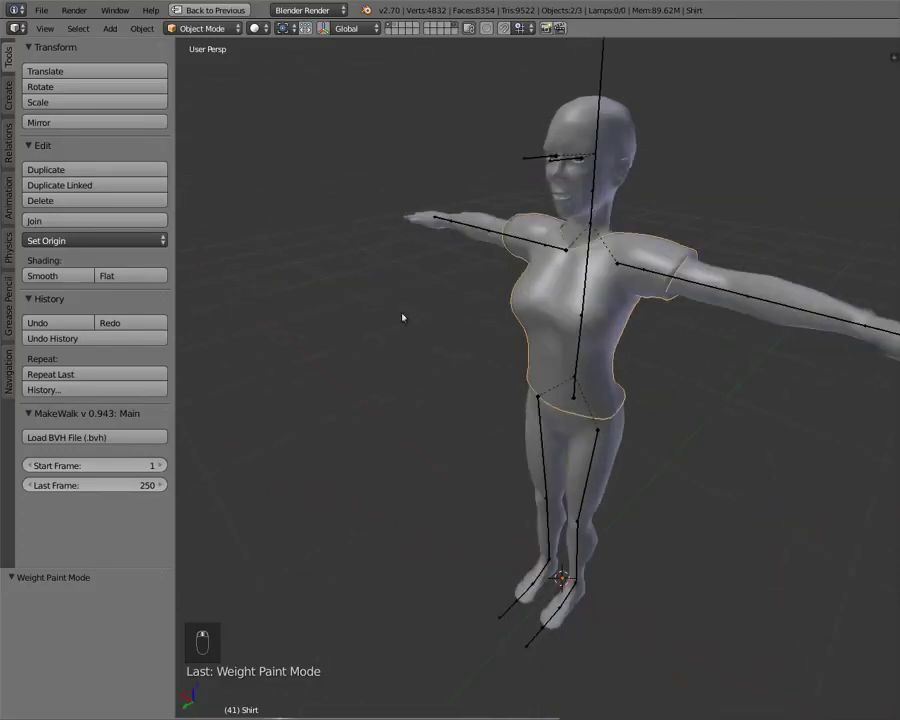